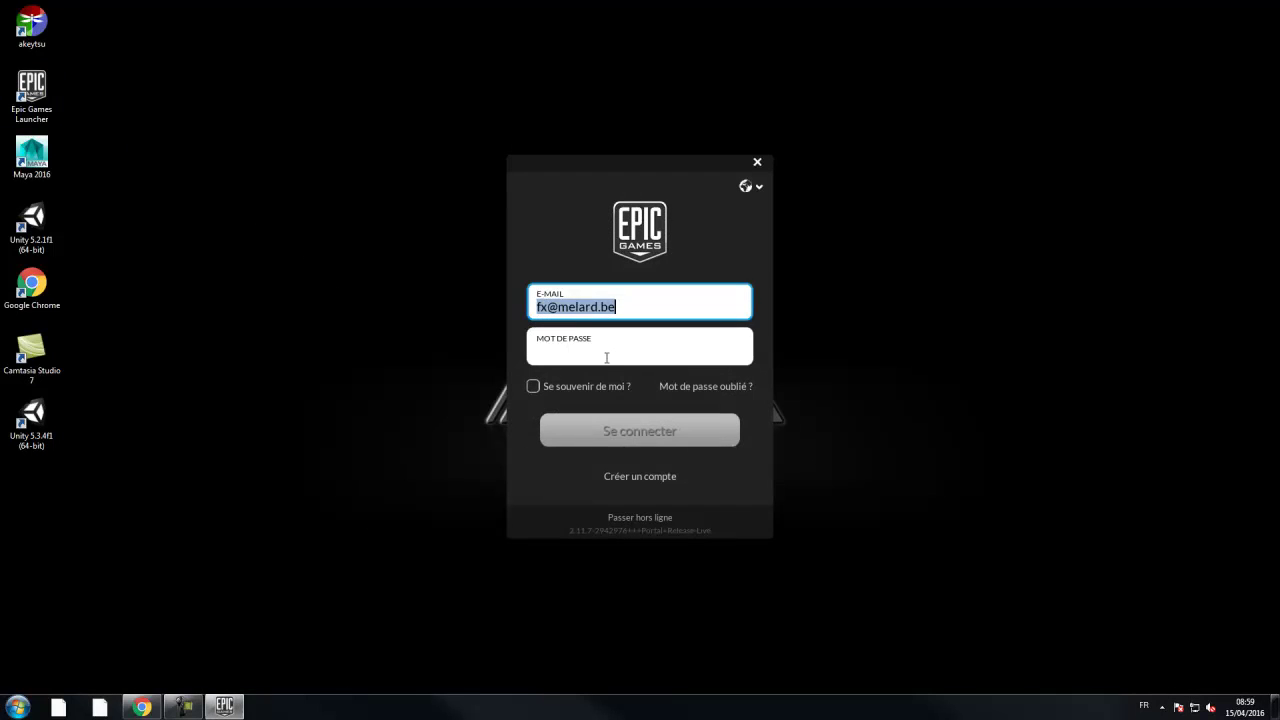
# - Clear and re-enter the account password in the MOT DE PASSE field, then sign in to Epic
pyautogui.click(567, 345)
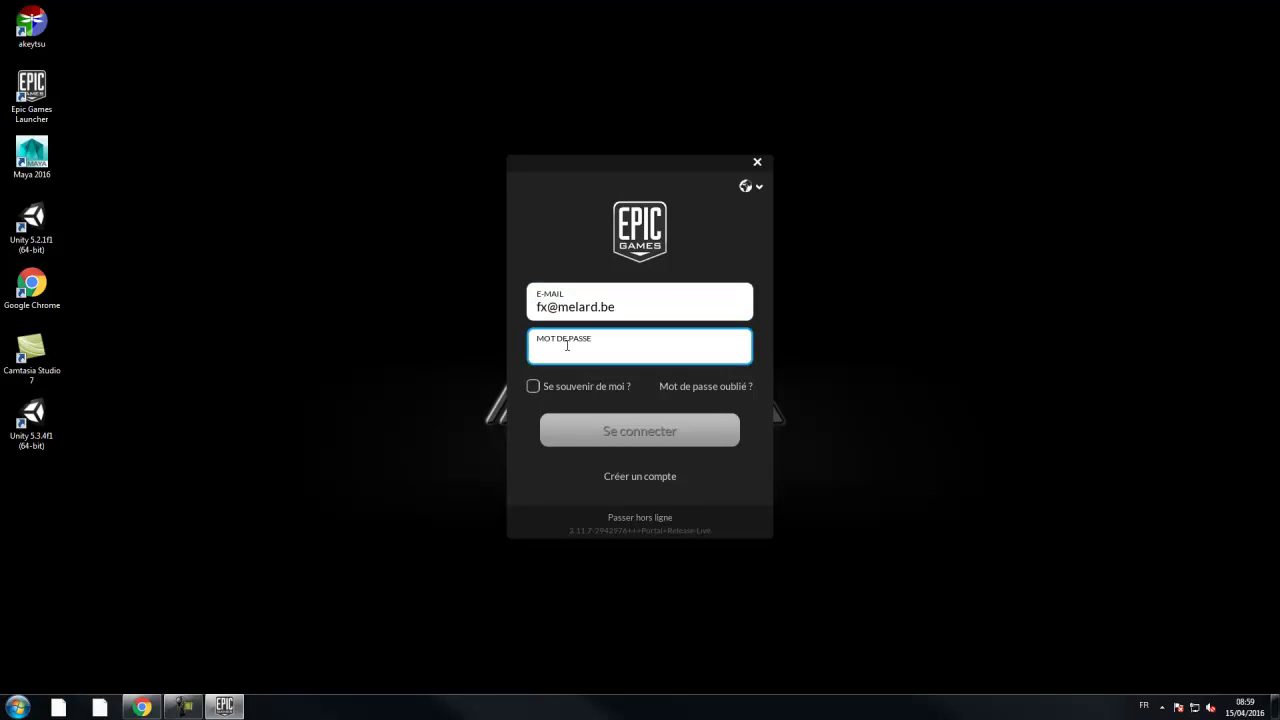
pyautogui.write('••')
pyautogui.press('Escape')
pyautogui.doubleClick(587, 357)
pyautogui.press('BackSpace')
pyautogui.write('•••••••')
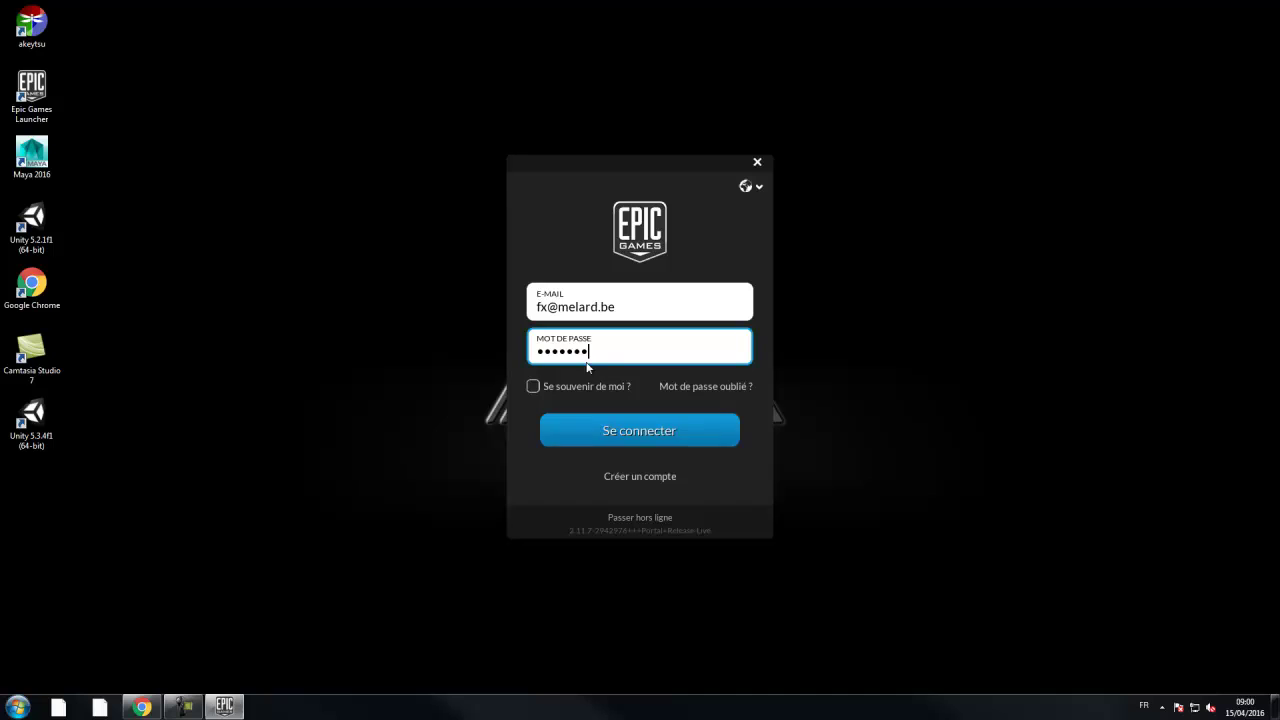
pyautogui.click(639, 442)
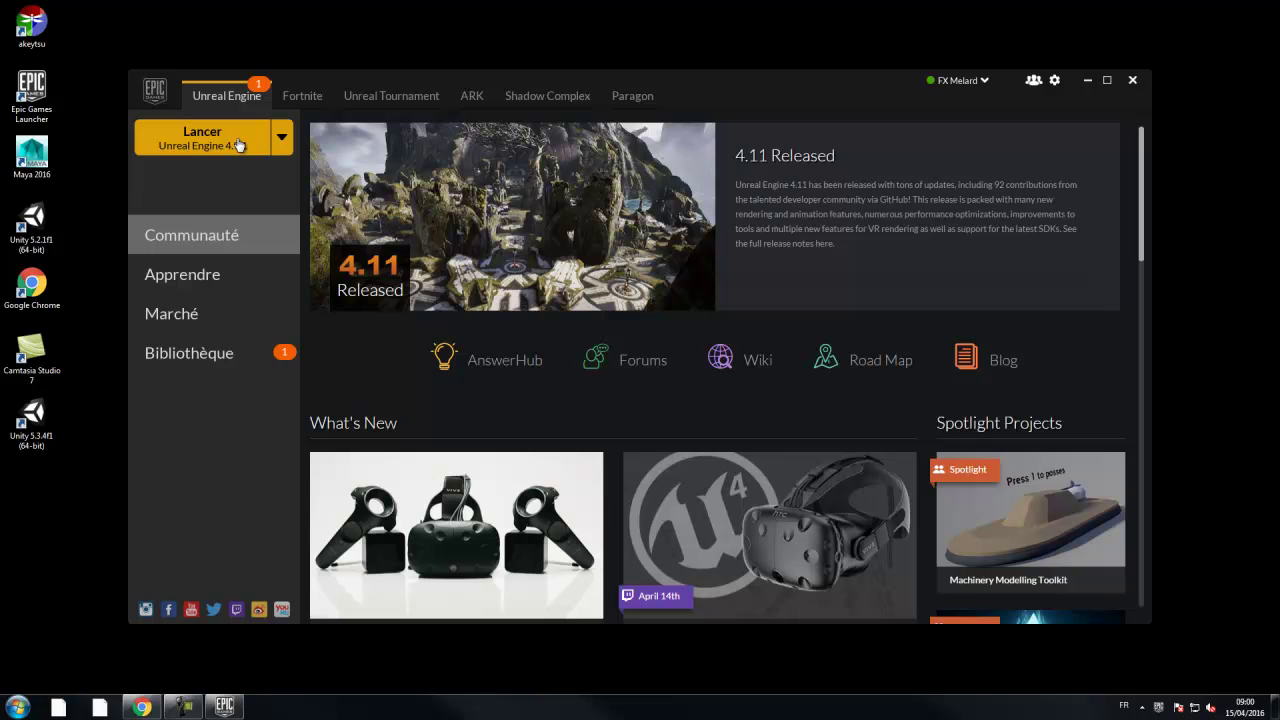
# - From the Bibliothèque, check the engine version list unchanged and launch Unreal Engine 4.9.1
pyautogui.click(240, 352)
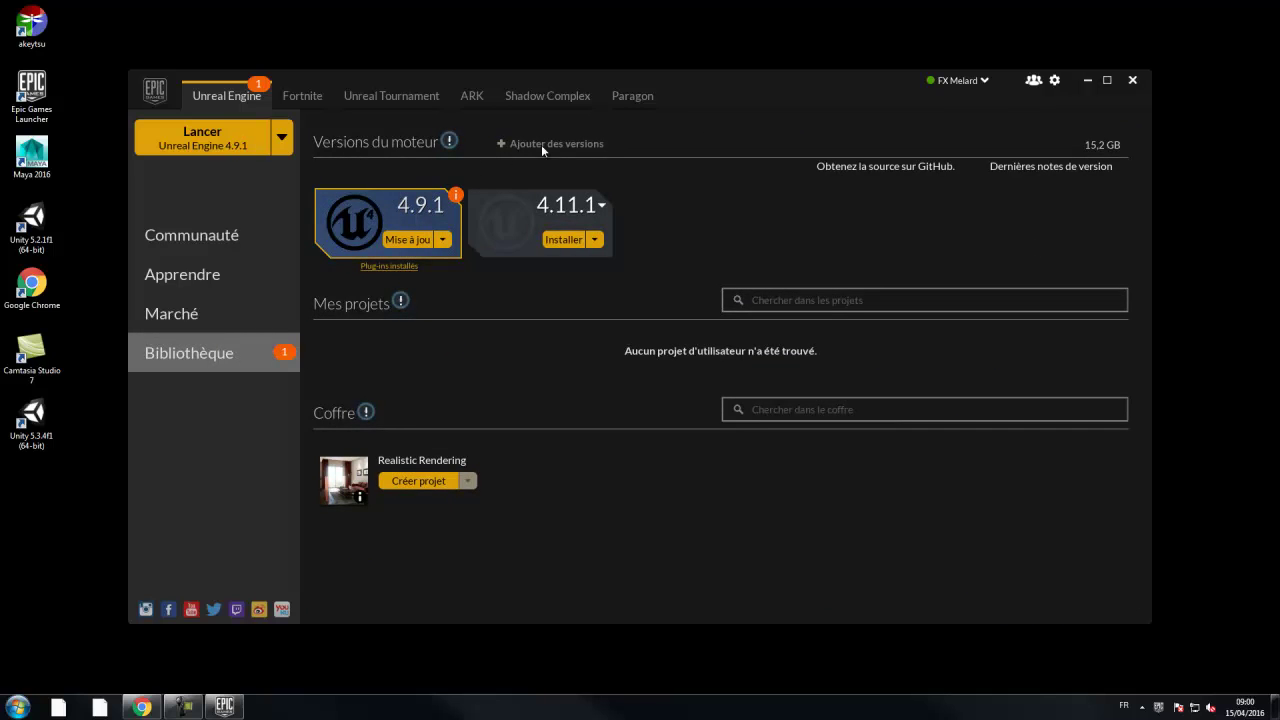
pyautogui.click(602, 206)
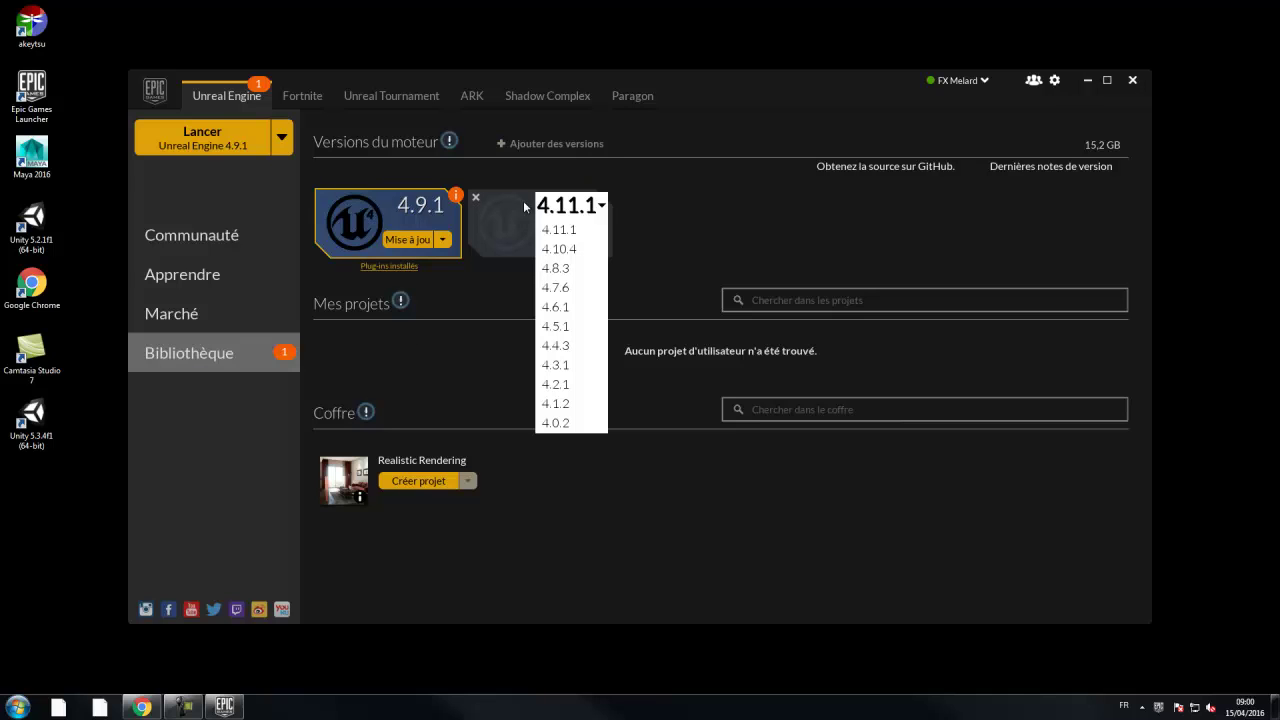
pyautogui.click(655, 203)
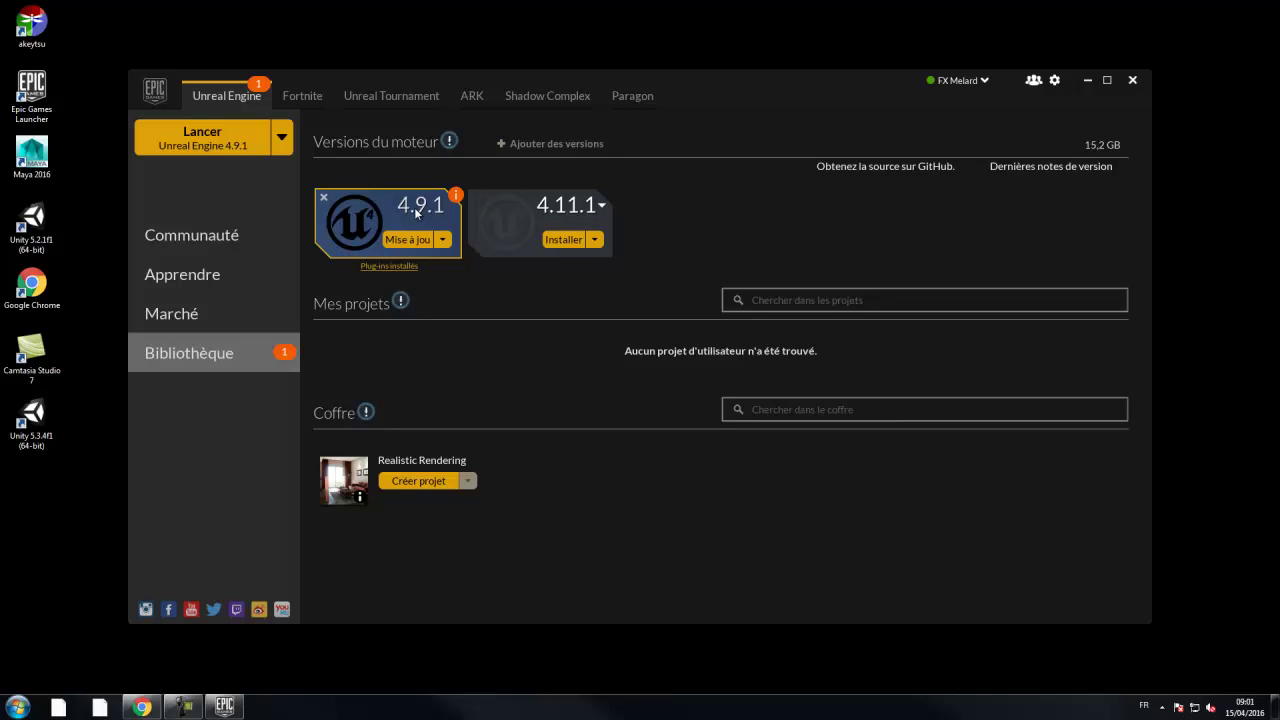
pyautogui.click(186, 146)
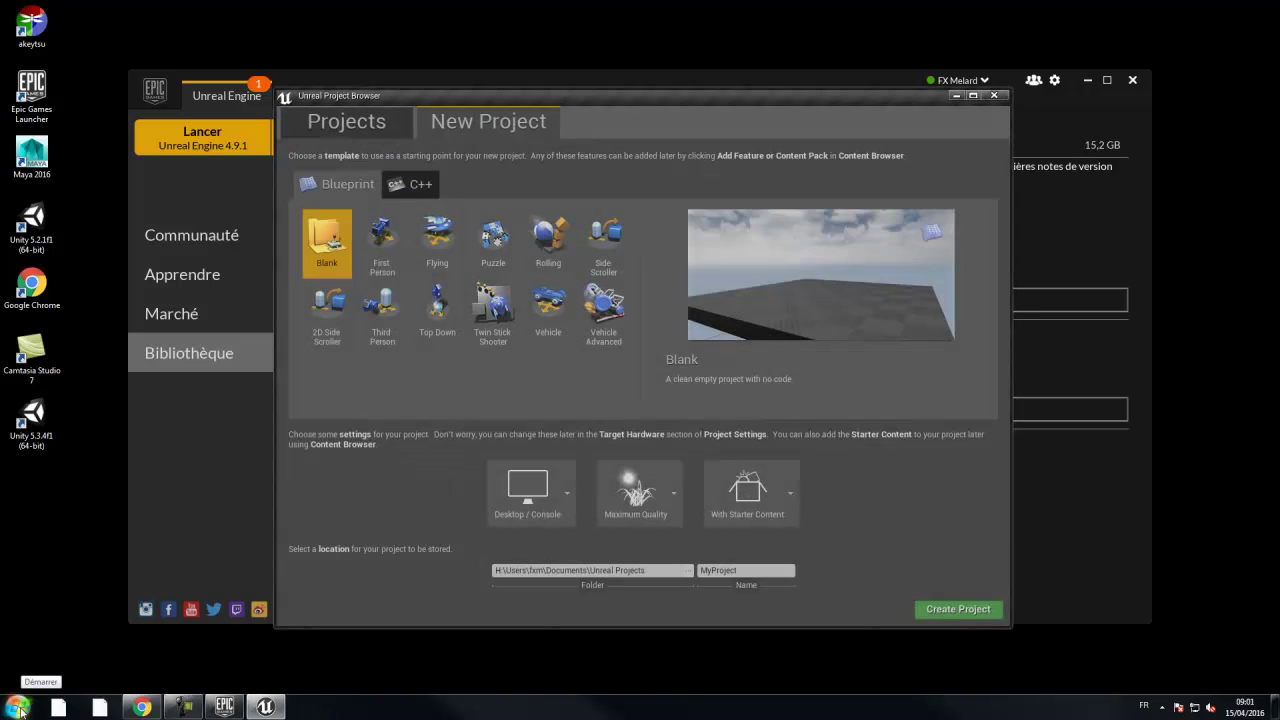
# - Open Ordinateur in Explorer and browse into Net-JV (O:) > Prof
pyautogui.click(18, 707)
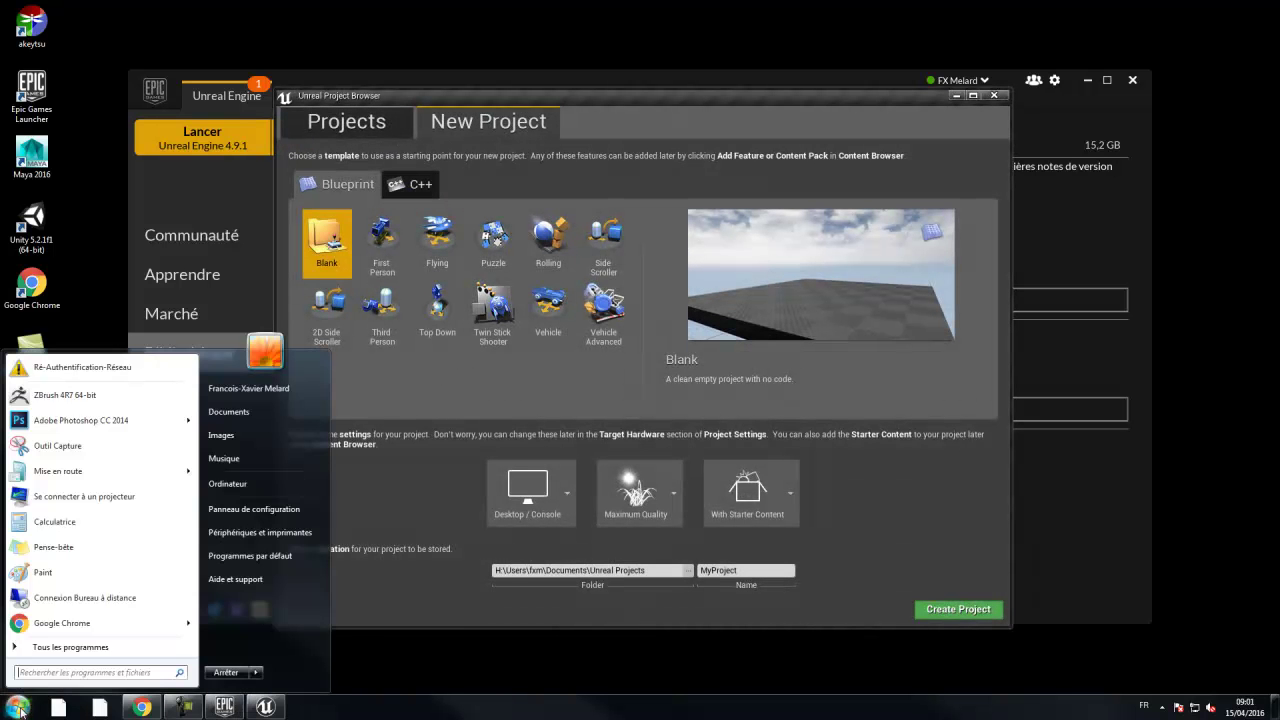
pyautogui.click(229, 488)
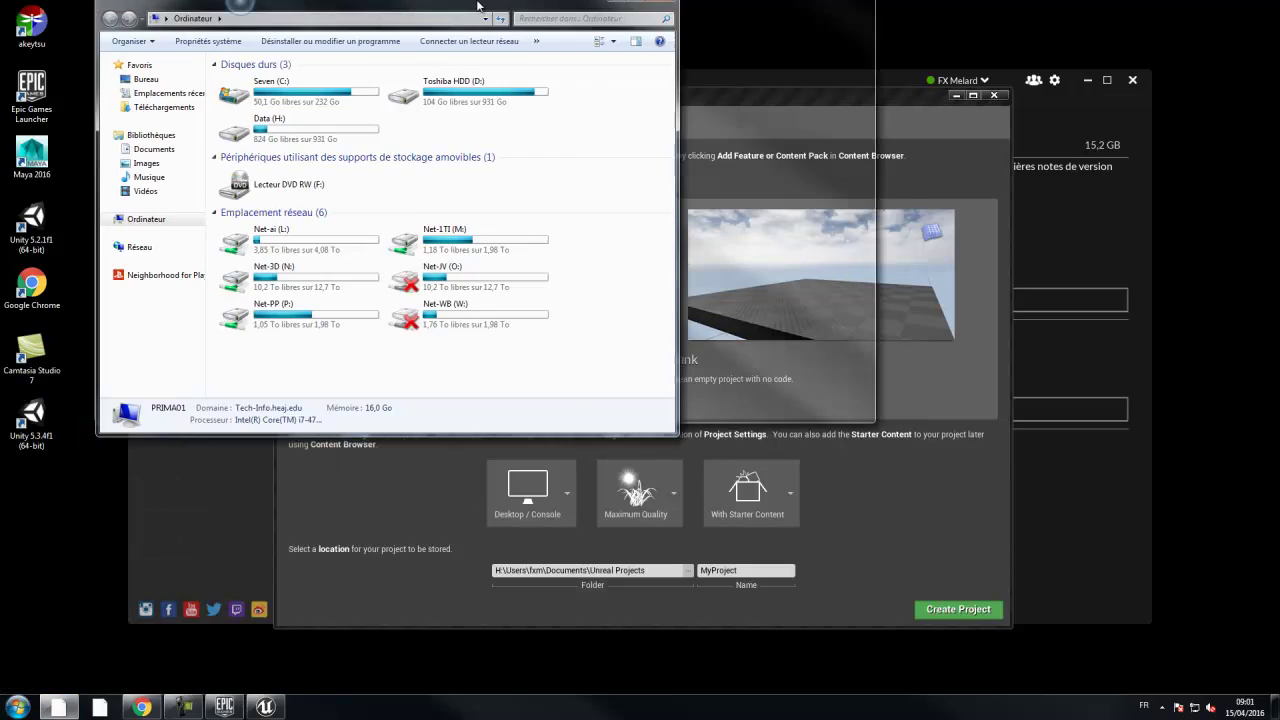
pyautogui.moveTo(469, 18); pyautogui.dragTo(591, 106)
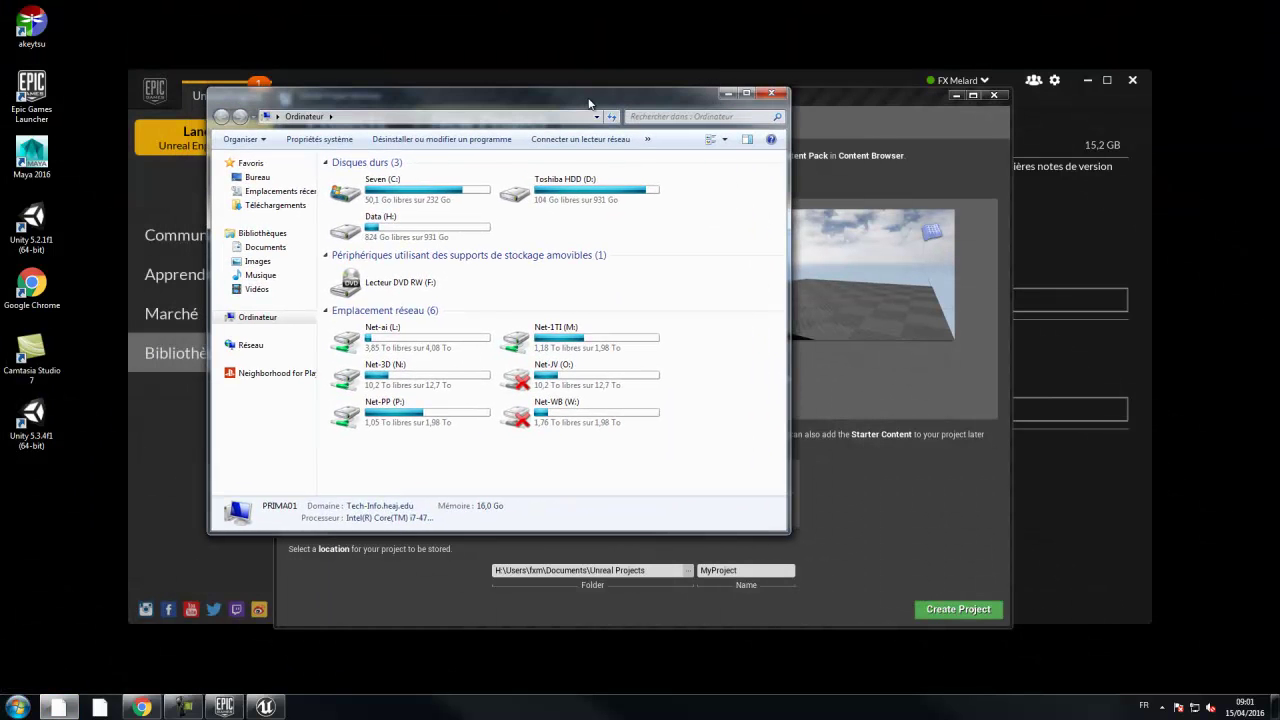
pyautogui.doubleClick(552, 376)
pyautogui.doubleClick(370, 262)
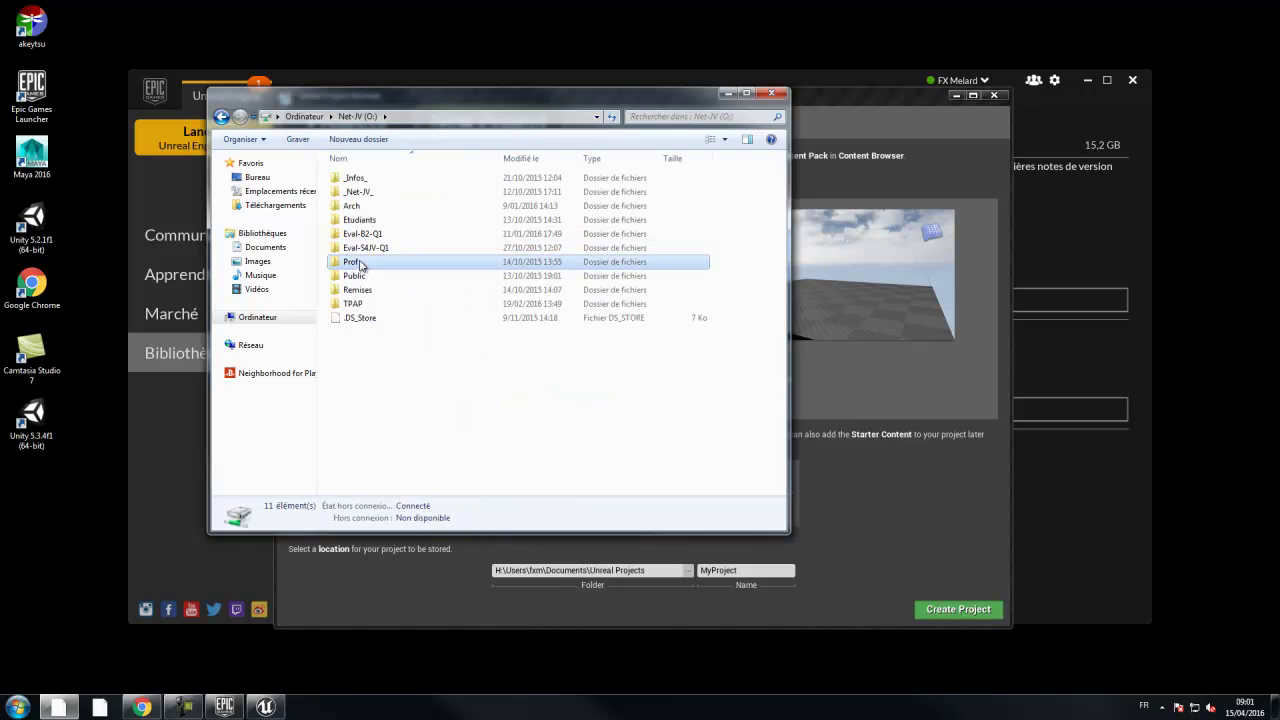
pyautogui.click(401, 458)
pyautogui.scroll(-2, 401, 453)
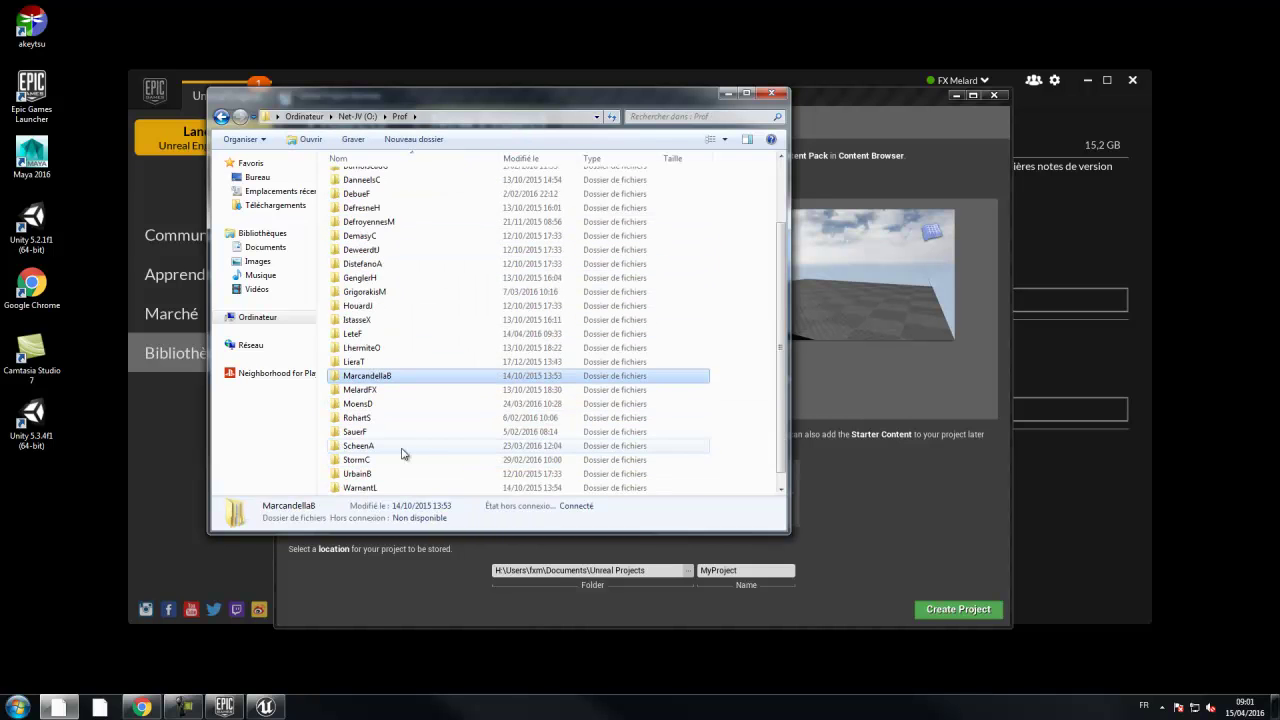
# - Go through the instructor folder, [2015-2016] and Ressources into MyThirdPersonGame 4.9
pyautogui.doubleClick(362, 390)
pyautogui.click(376, 250)
pyautogui.doubleClick(376, 250)
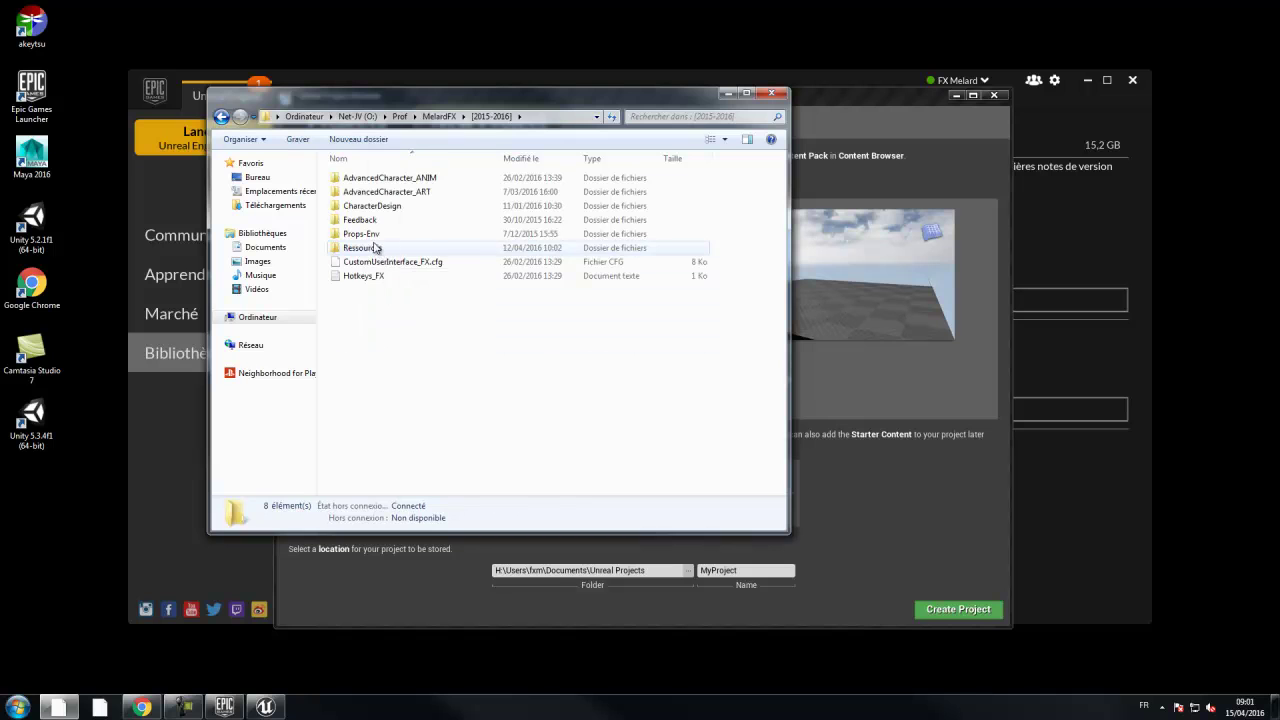
pyautogui.doubleClick(370, 249)
pyautogui.doubleClick(383, 206)
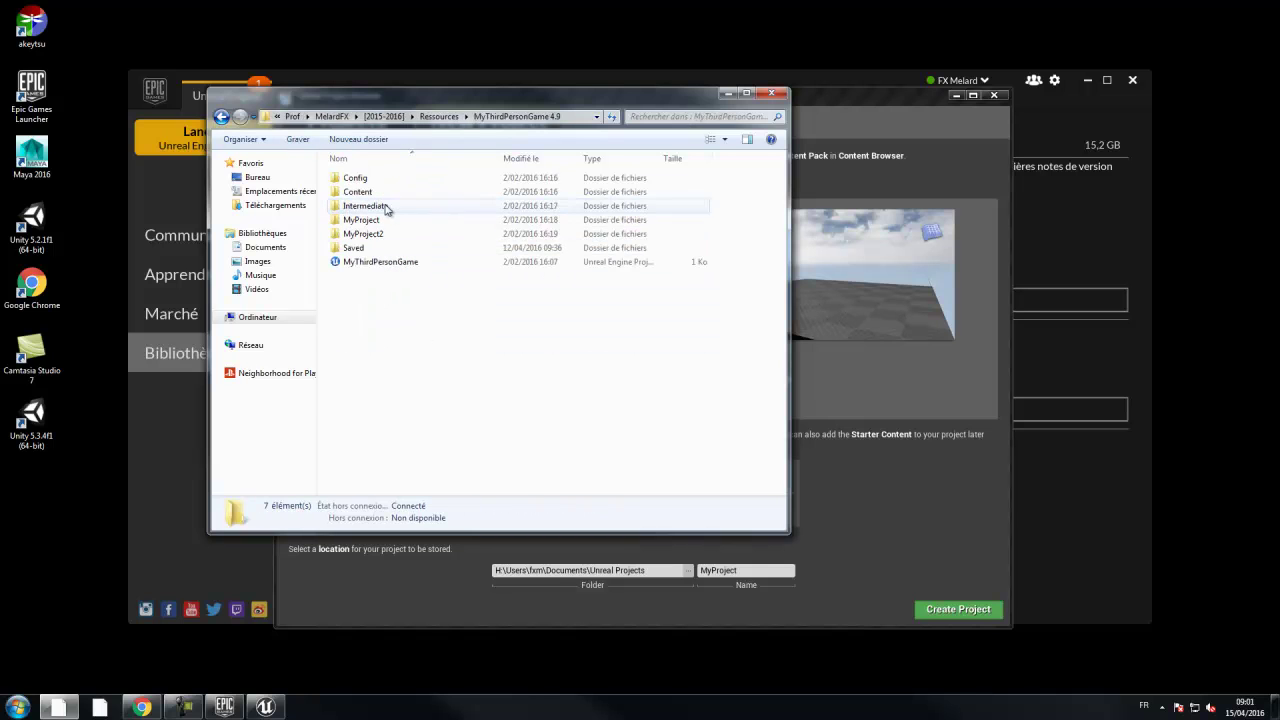
# - Permanently delete the MyProject and MyProject2 folders
pyautogui.click(362, 220)
pyautogui.keyDown('ctrl'); pyautogui.click(370, 234); pyautogui.keyUp('ctrl')
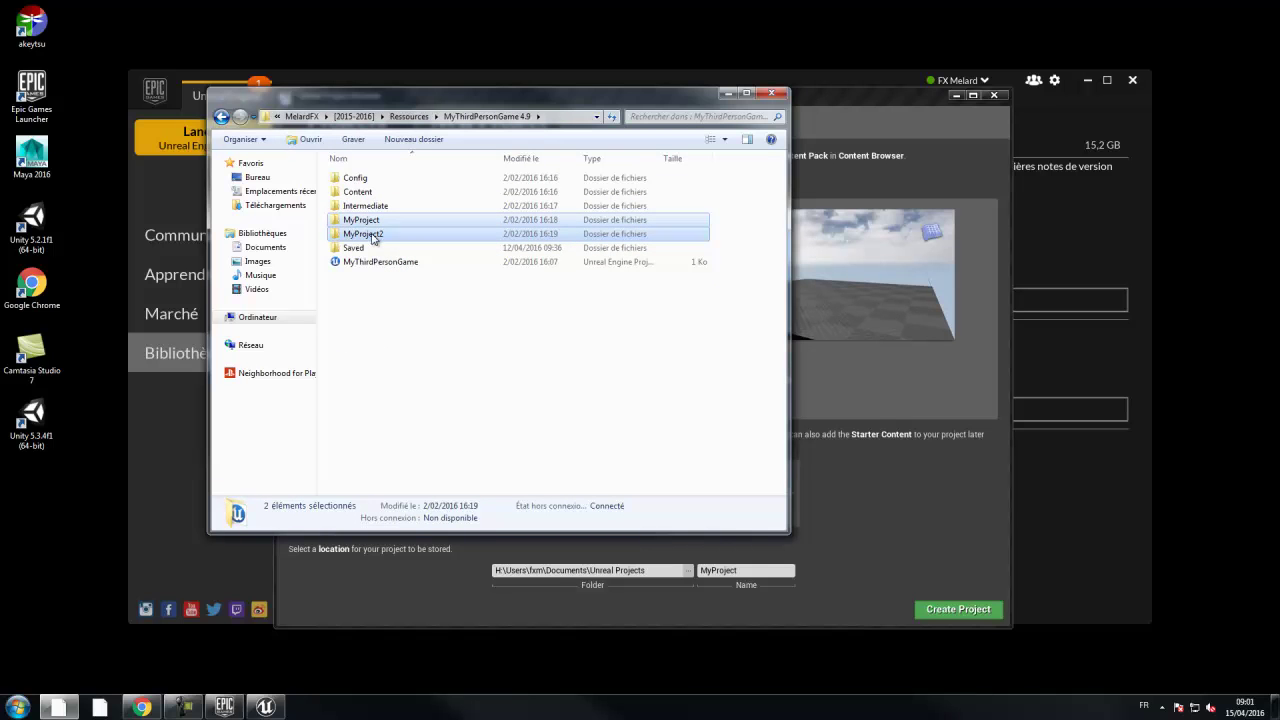
pyautogui.press('Delete')
pyautogui.press('Return')
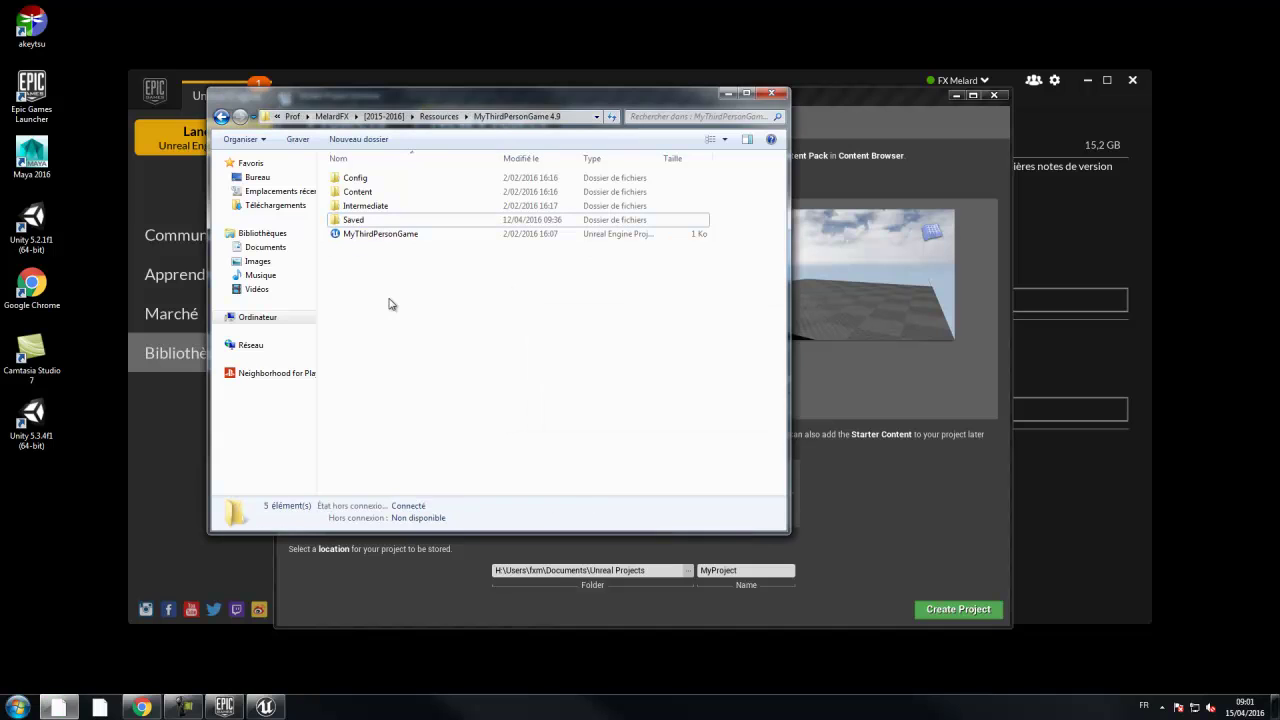
# - Return to Ressources, check the MyThirdPersonGame 4.9 folder's properties, and select the folder
pyautogui.click(446, 117)
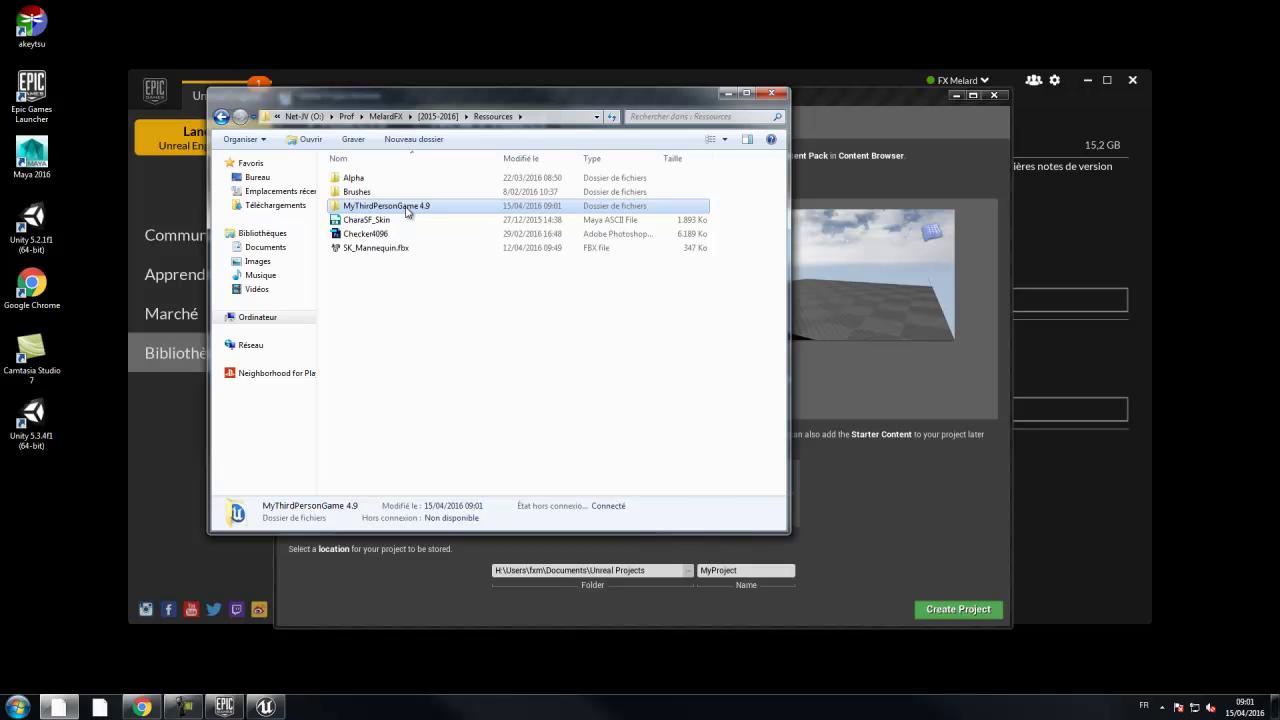
pyautogui.rightClick(406, 208)
pyautogui.click(447, 643)
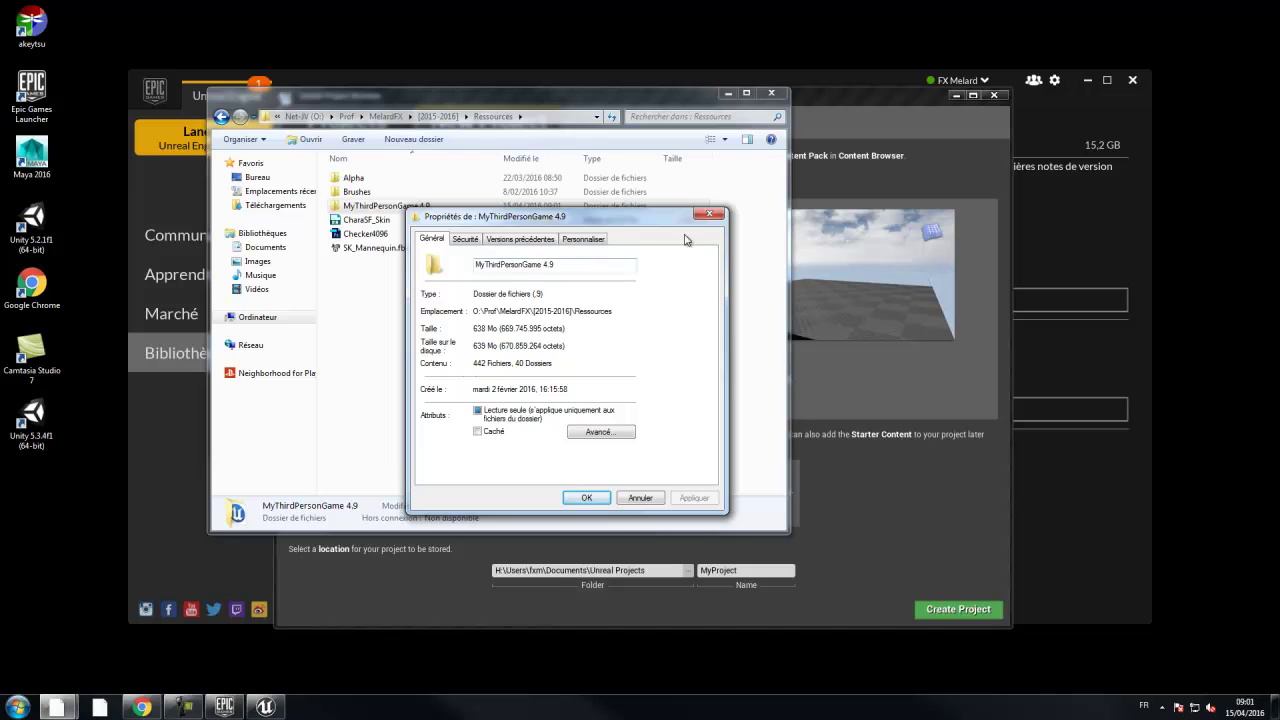
pyautogui.click(710, 213)
pyautogui.click(401, 207)
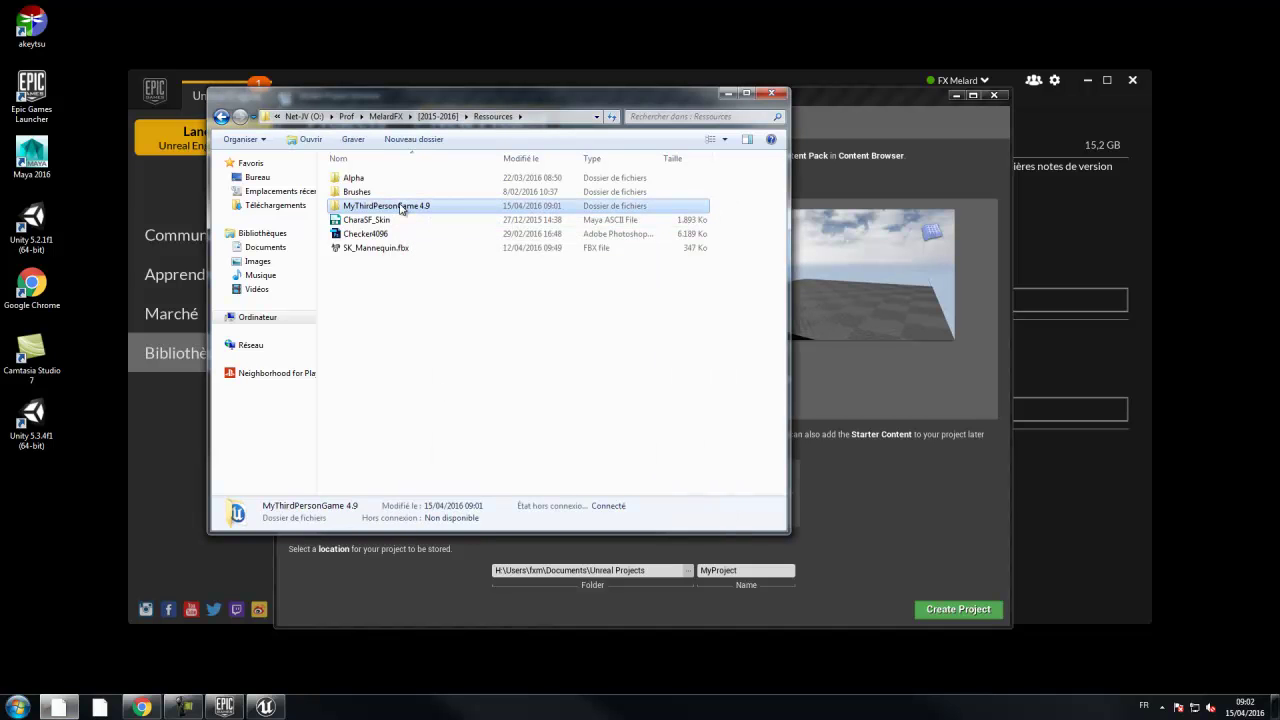
# - Paste MyThirdPersonGame 4.9 into Documents\Unreal Projects, then bring the Project Browser back up
pyautogui.click(281, 248)
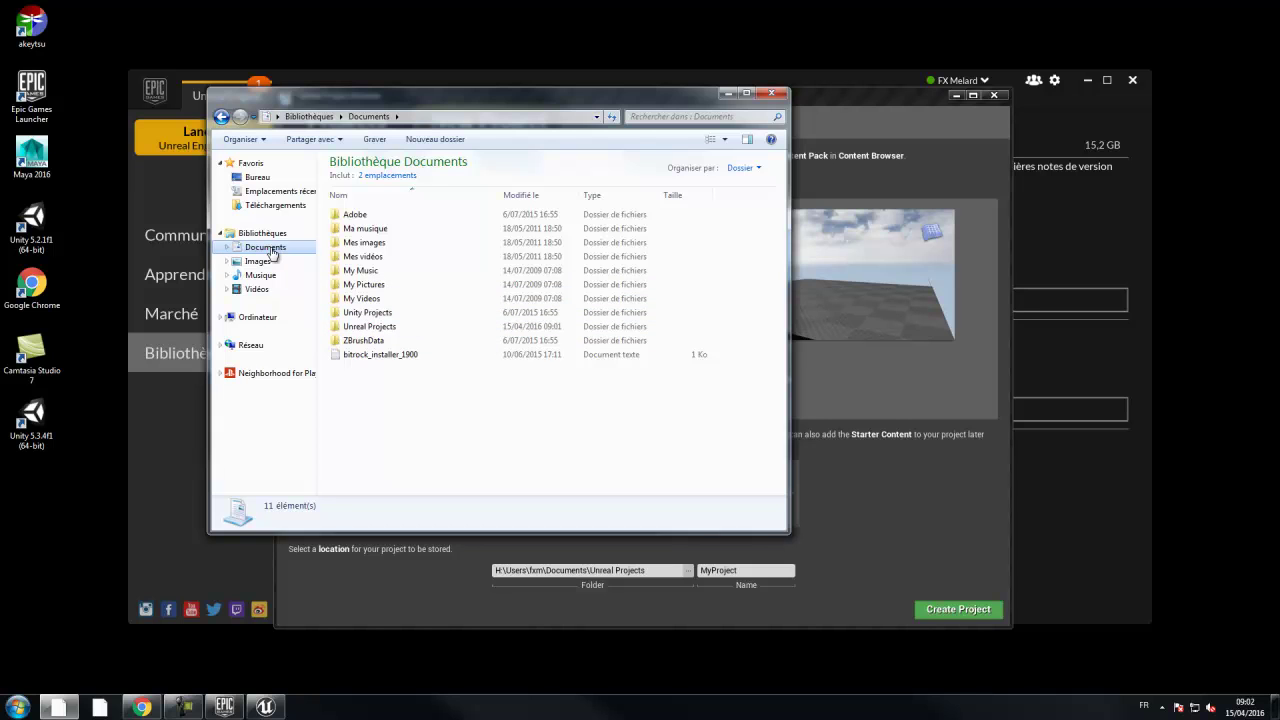
pyautogui.doubleClick(367, 328)
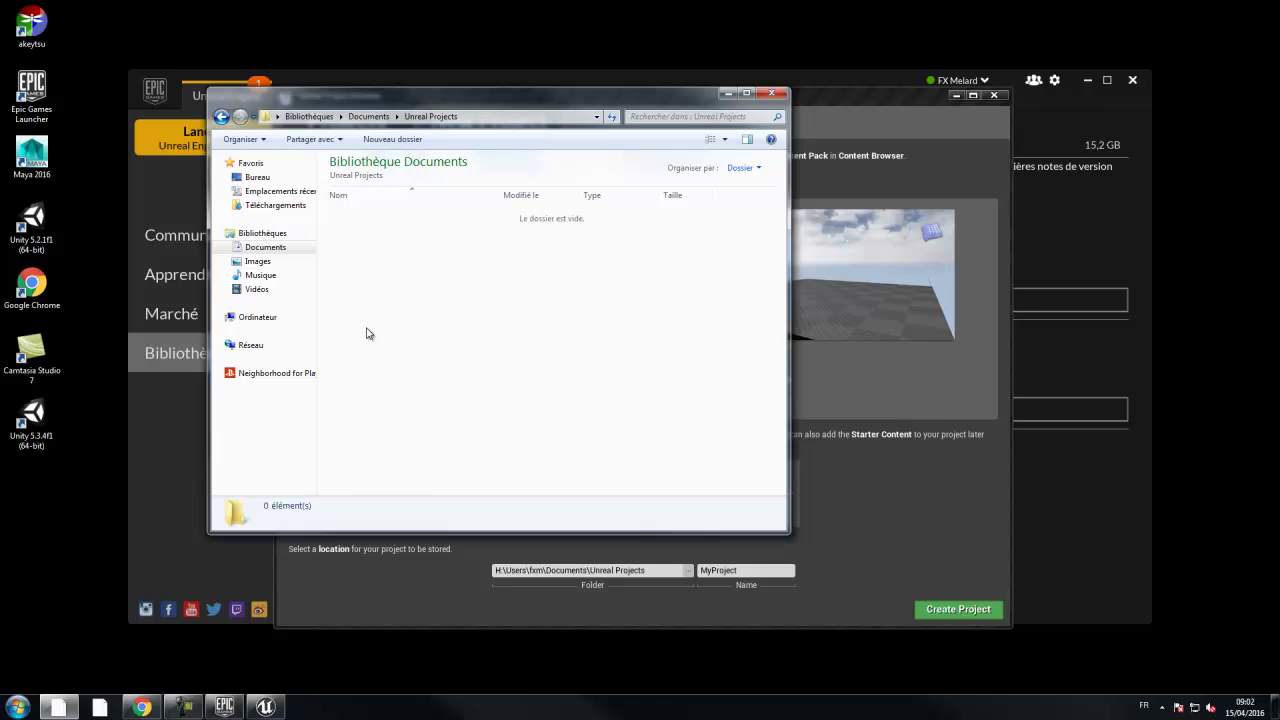
pyautogui.hotkey('ctrl', 'v')
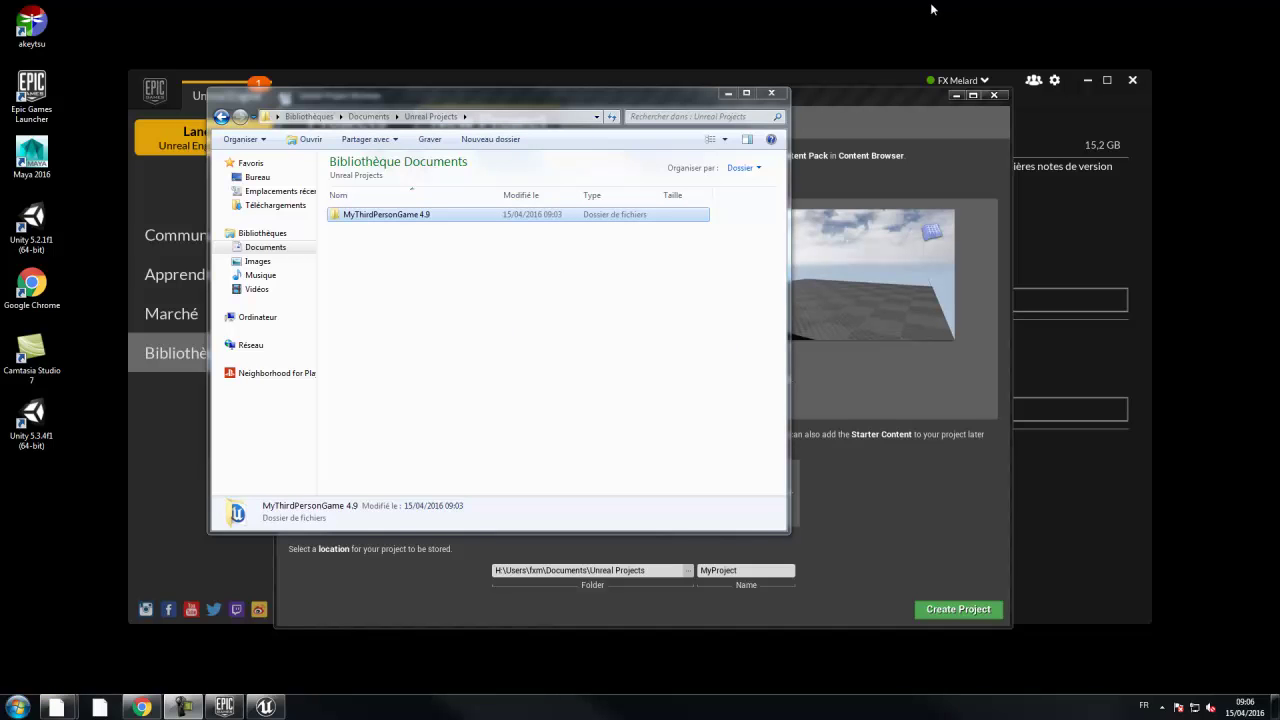
pyautogui.click(861, 93)
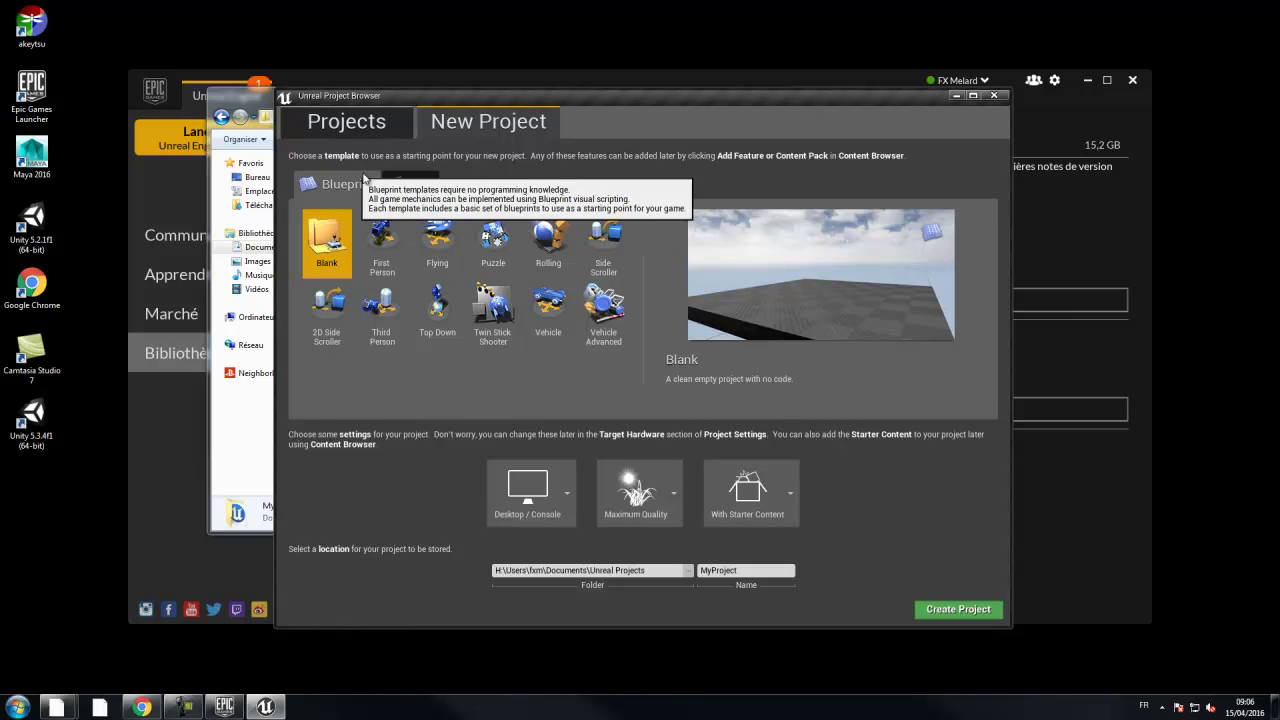
# - Browse Projects to Documents > Unreal Projects > MyThirdPersonGame 4.9 and open MyThirdPersonGame.uproject
pyautogui.click(346, 121)
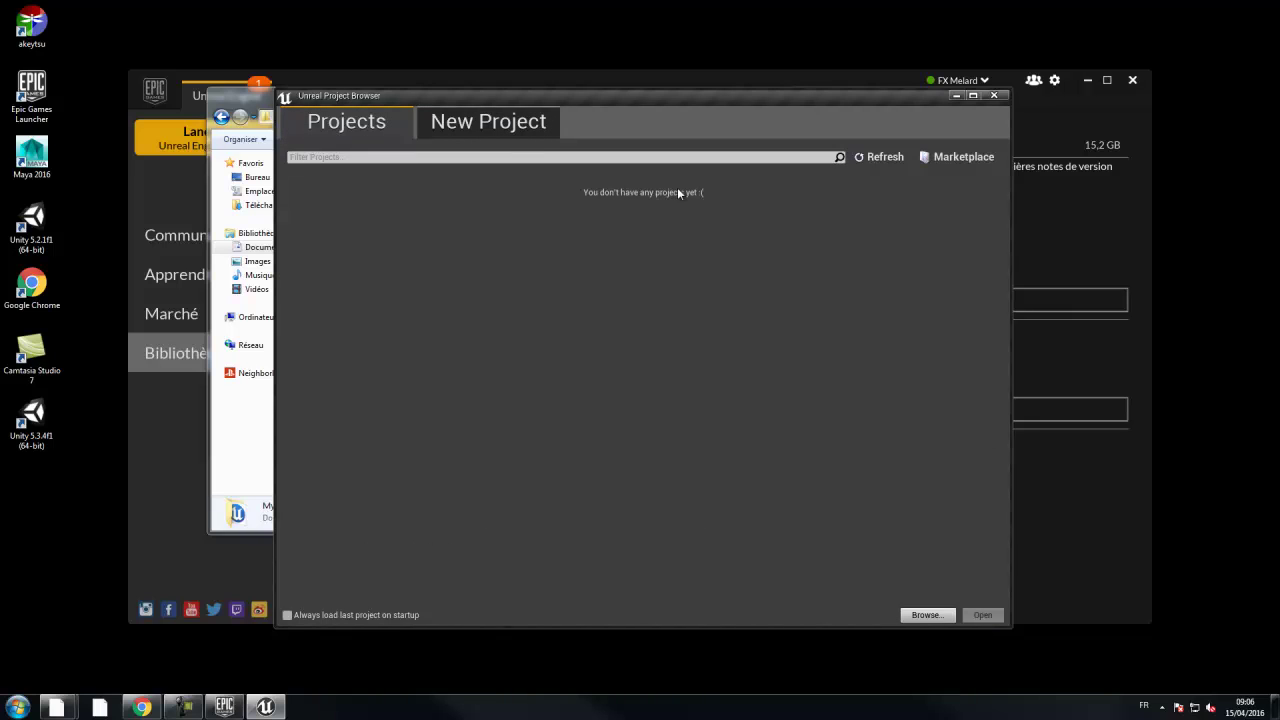
pyautogui.click(925, 615)
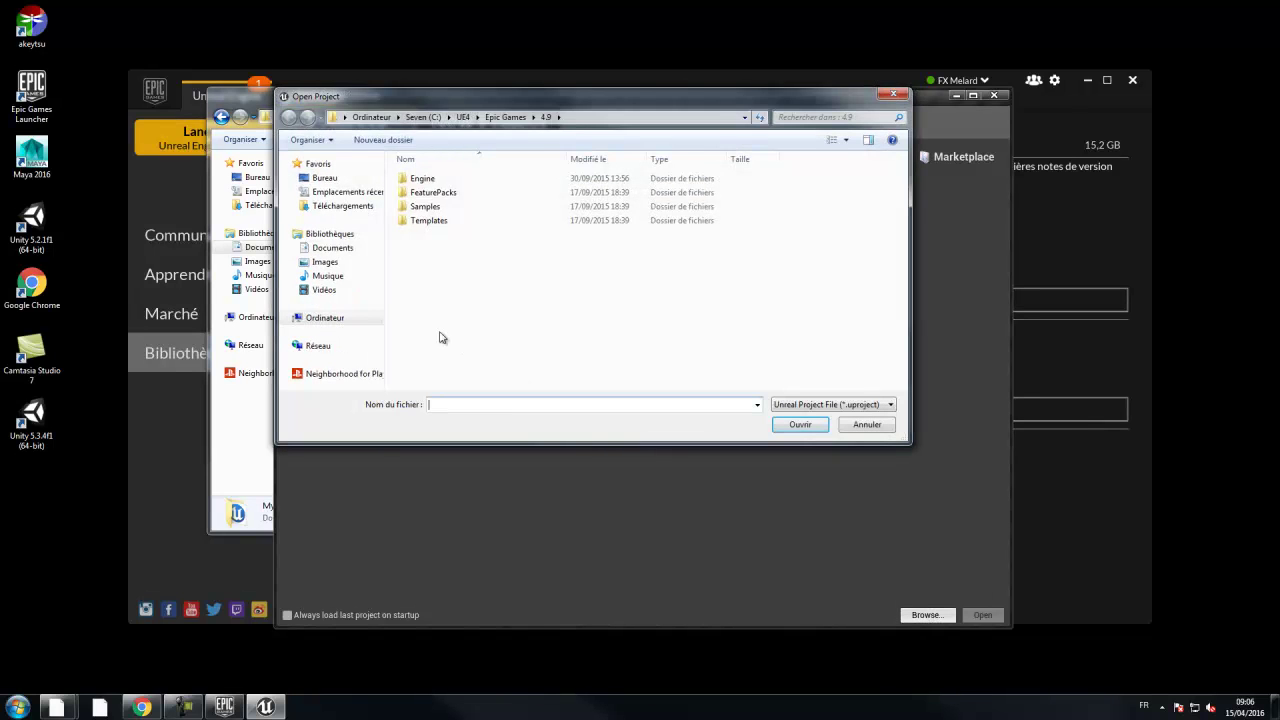
pyautogui.click(335, 248)
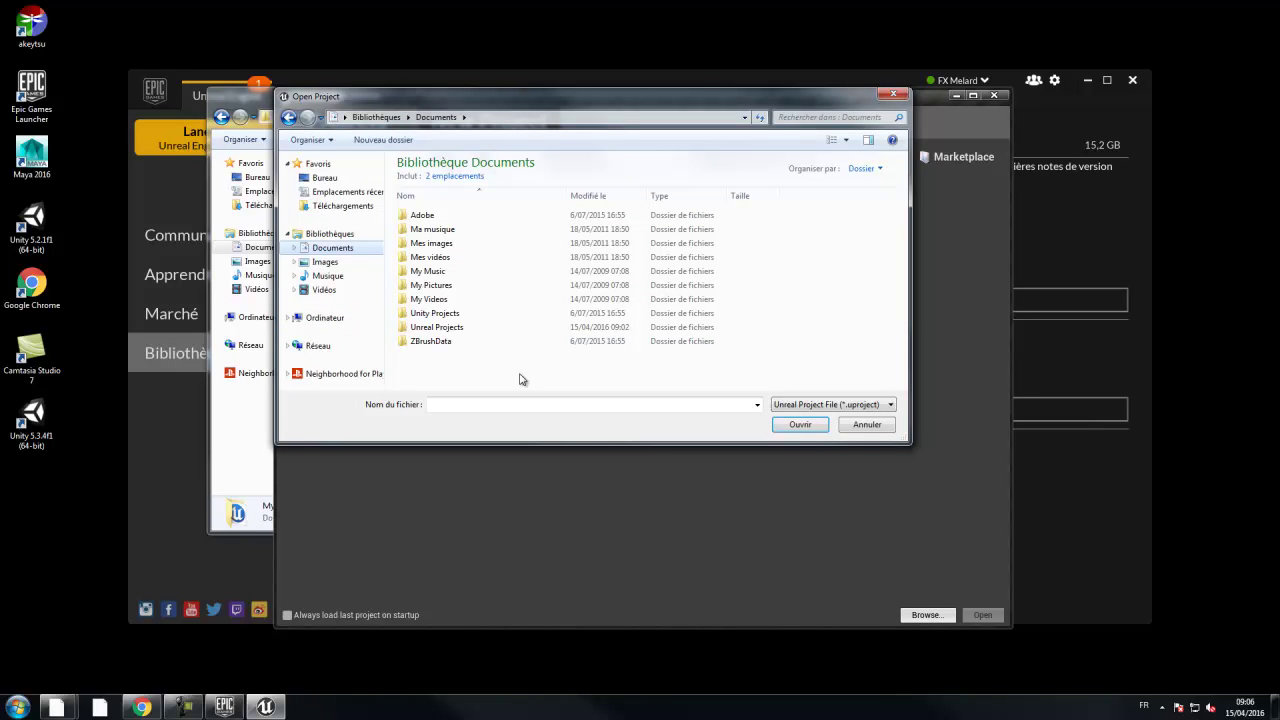
pyautogui.doubleClick(447, 330)
pyautogui.doubleClick(441, 215)
pyautogui.doubleClick(445, 276)
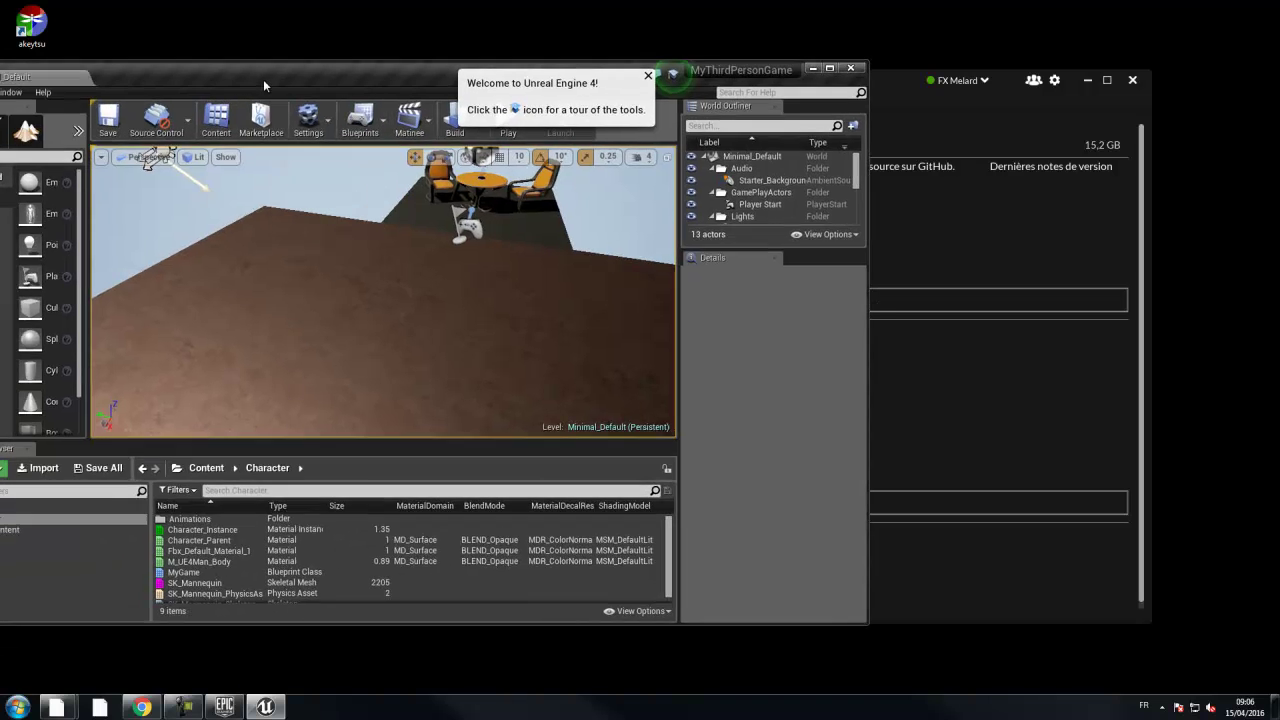
# - Maximize the editor window and delete the first chair and the grey floor platform
pyautogui.moveTo(263, 79); pyautogui.dragTo(344, 80)
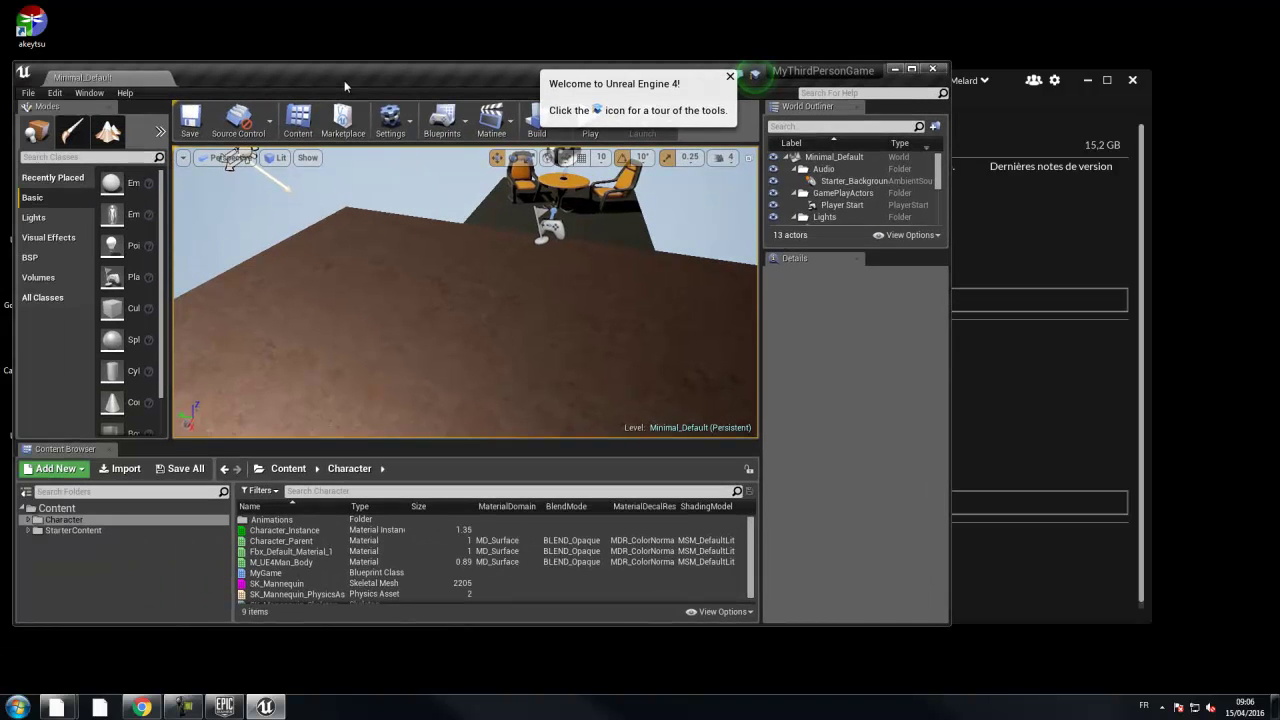
pyautogui.doubleClick(330, 84)
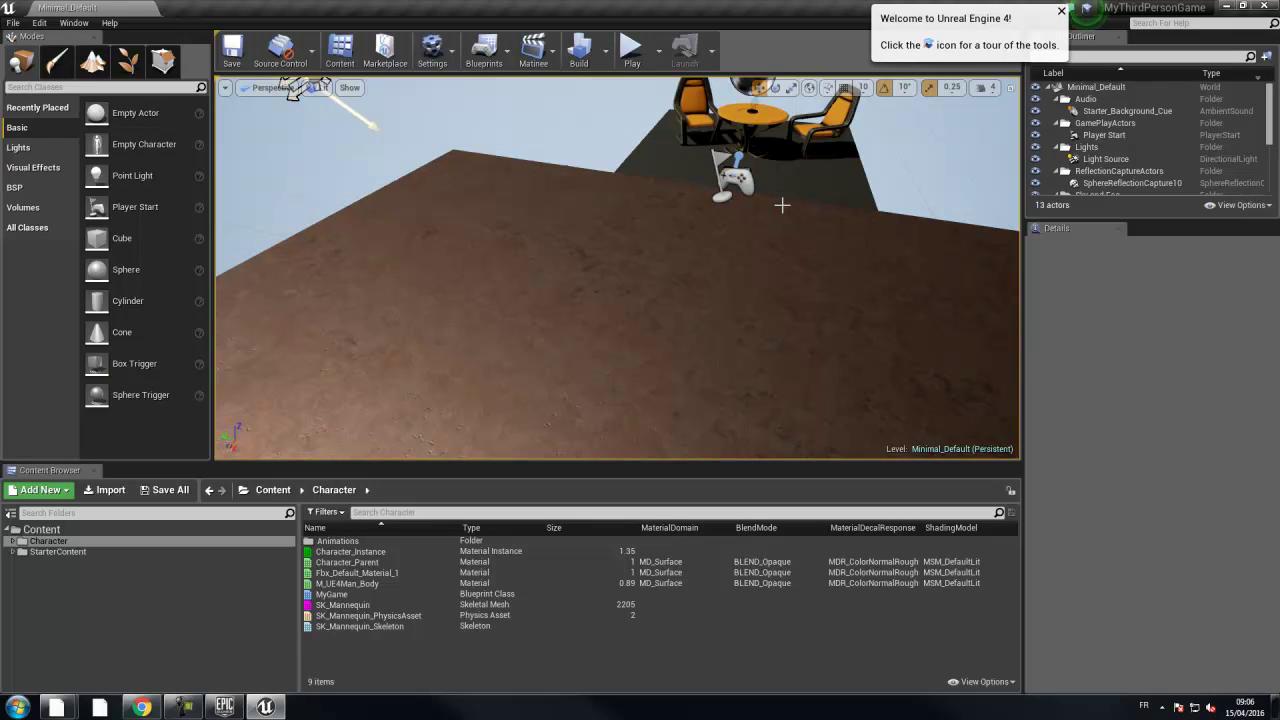
pyautogui.click(706, 129)
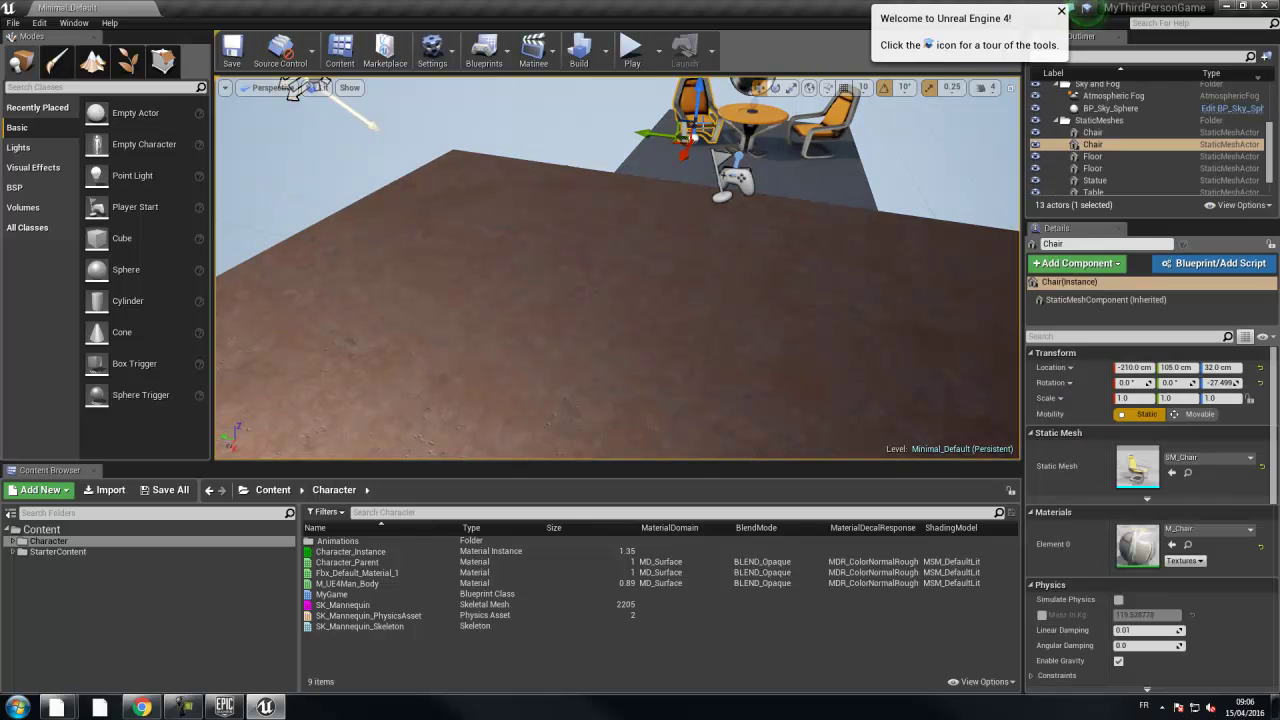
pyautogui.press('Delete')
pyautogui.click(738, 124)
pyautogui.press('Delete')
# - Delete the remaining chair, the table and the statue from the level
pyautogui.click(820, 126)
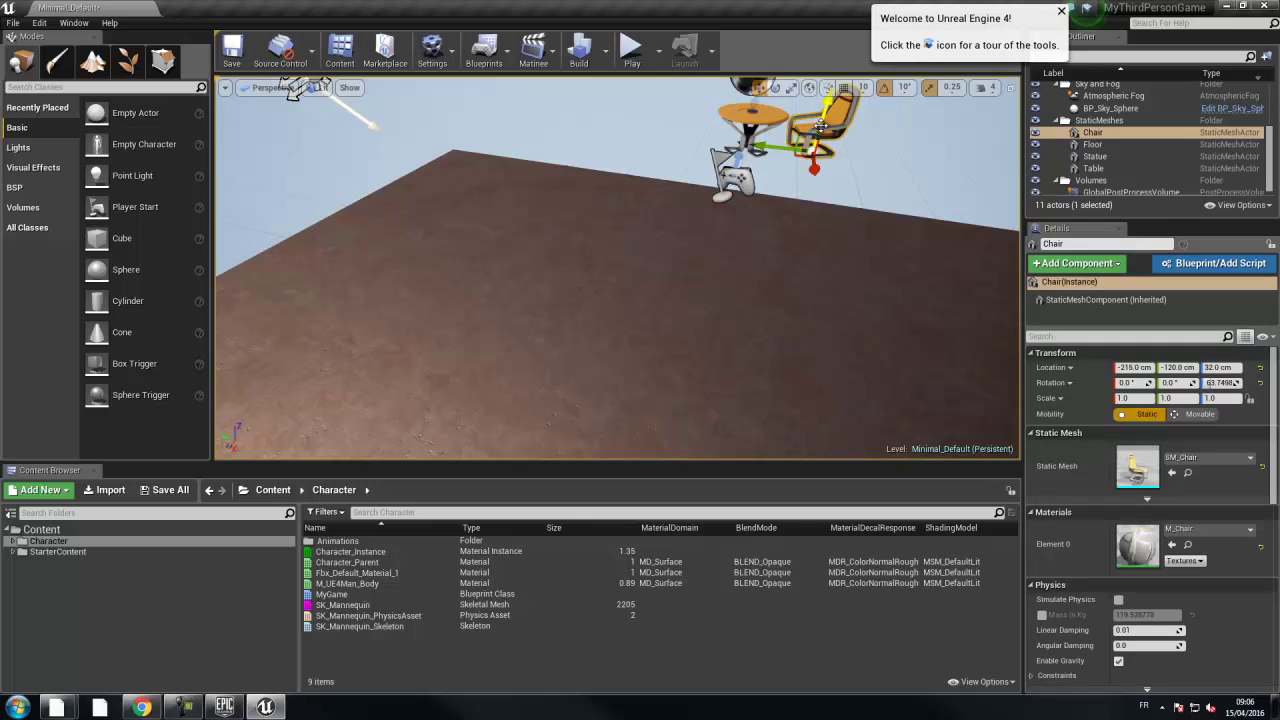
pyautogui.press('Delete')
pyautogui.click(757, 116)
pyautogui.press('Delete')
pyautogui.click(753, 112)
pyautogui.press('Delete')
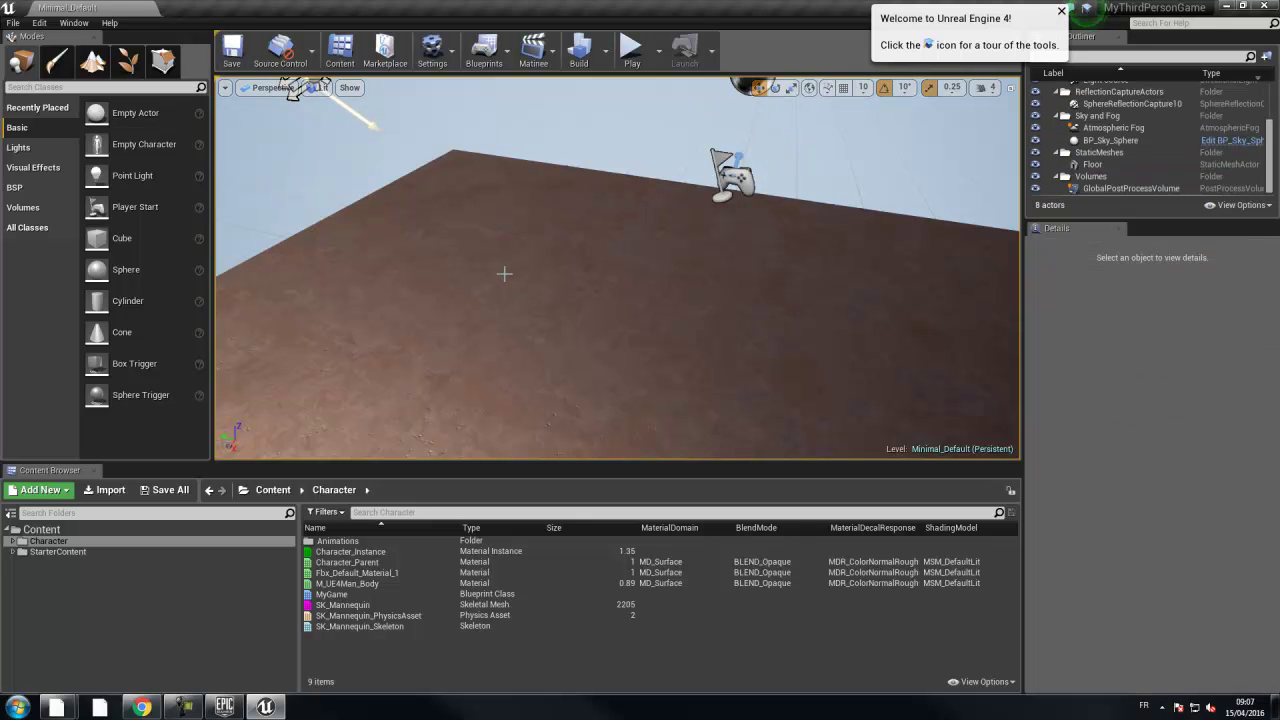
pyautogui.click(631, 48)
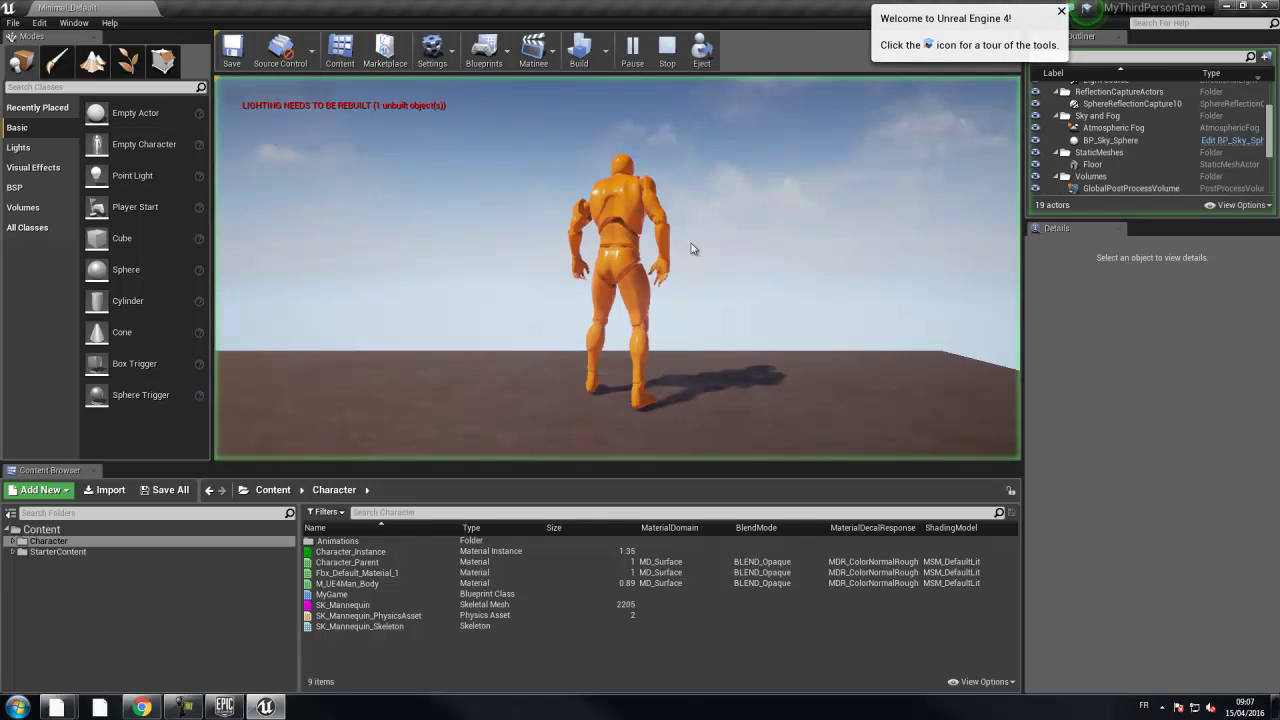
pyautogui.click(672, 162)
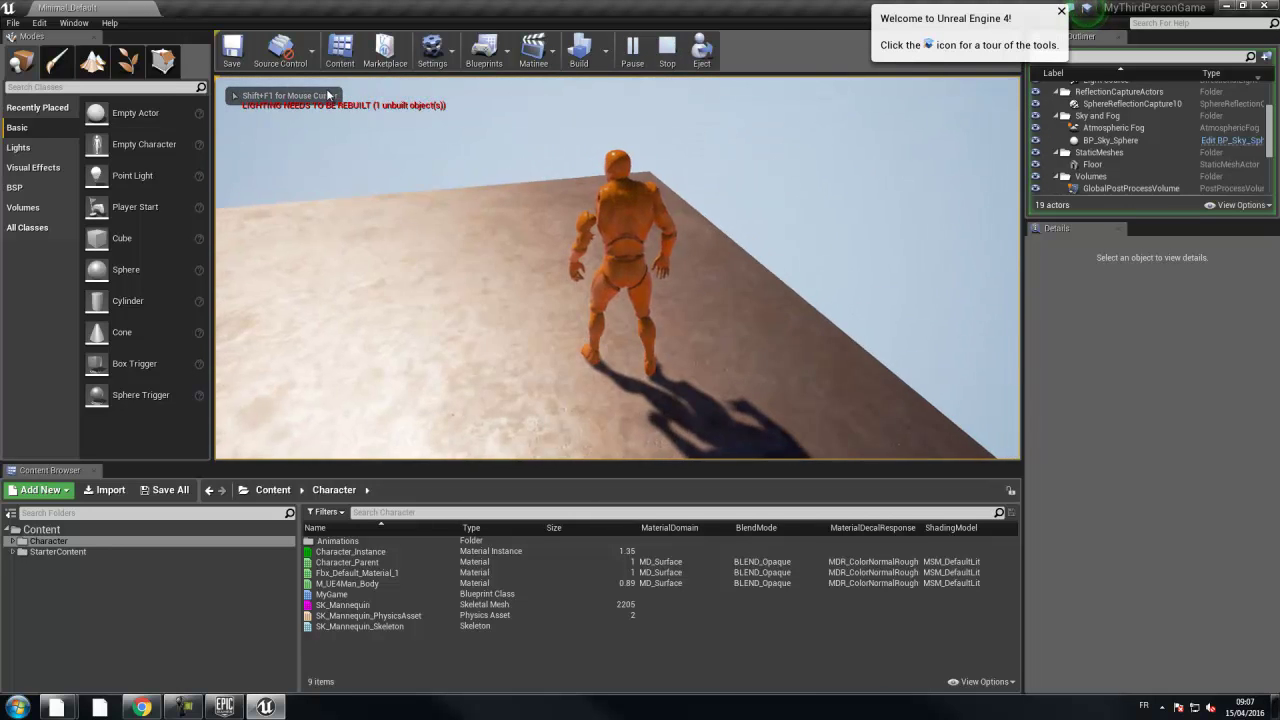
pyautogui.press('w')
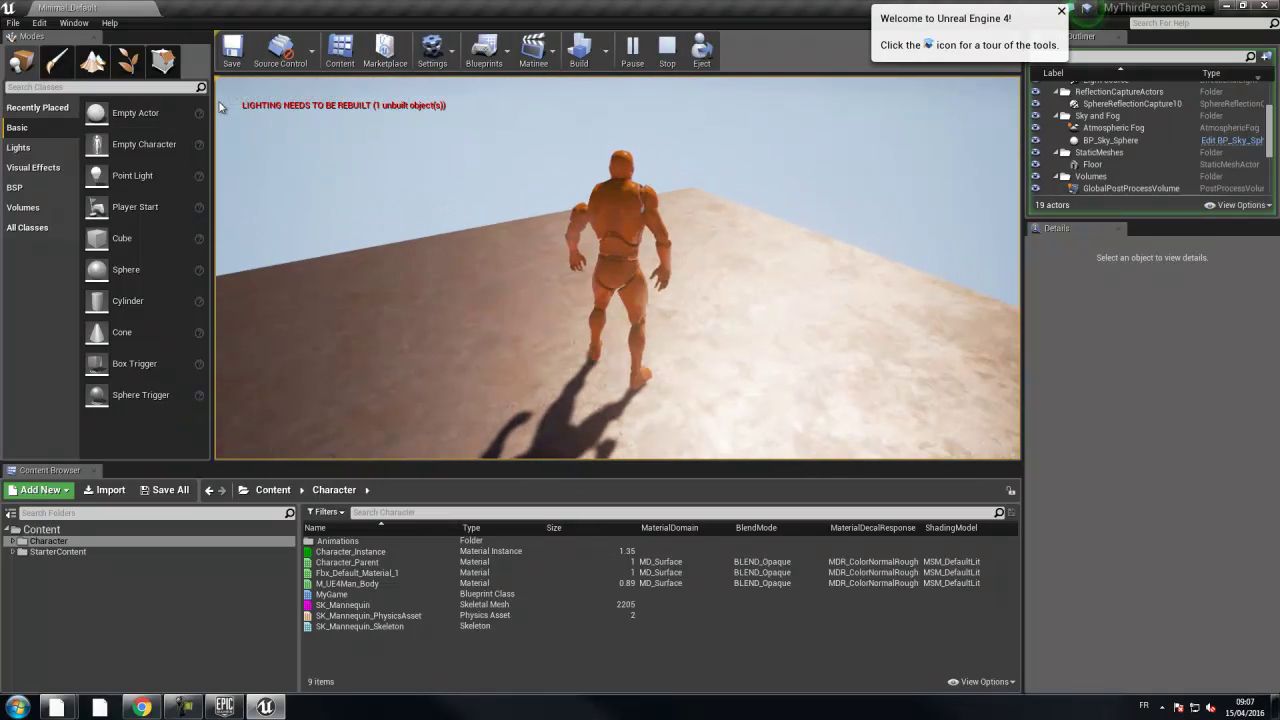
pyautogui.press('s')
pyautogui.press('a')
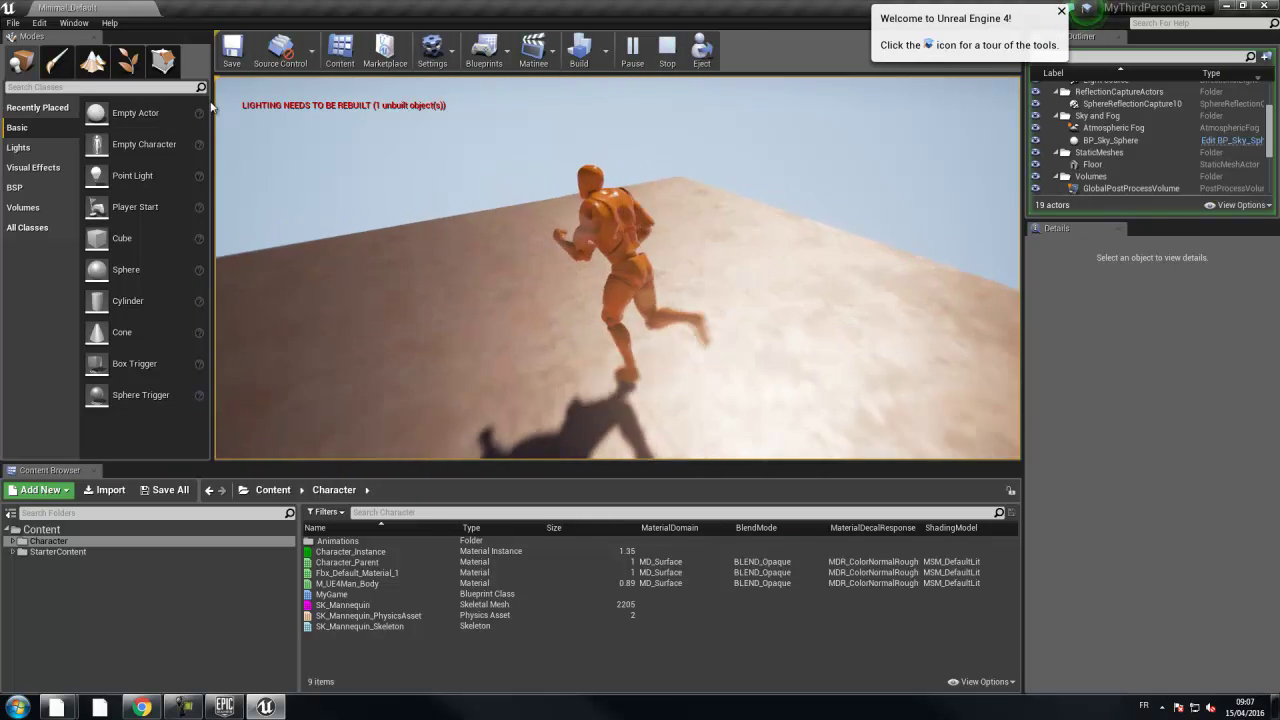
pyautogui.press('w')
pyautogui.press('w')
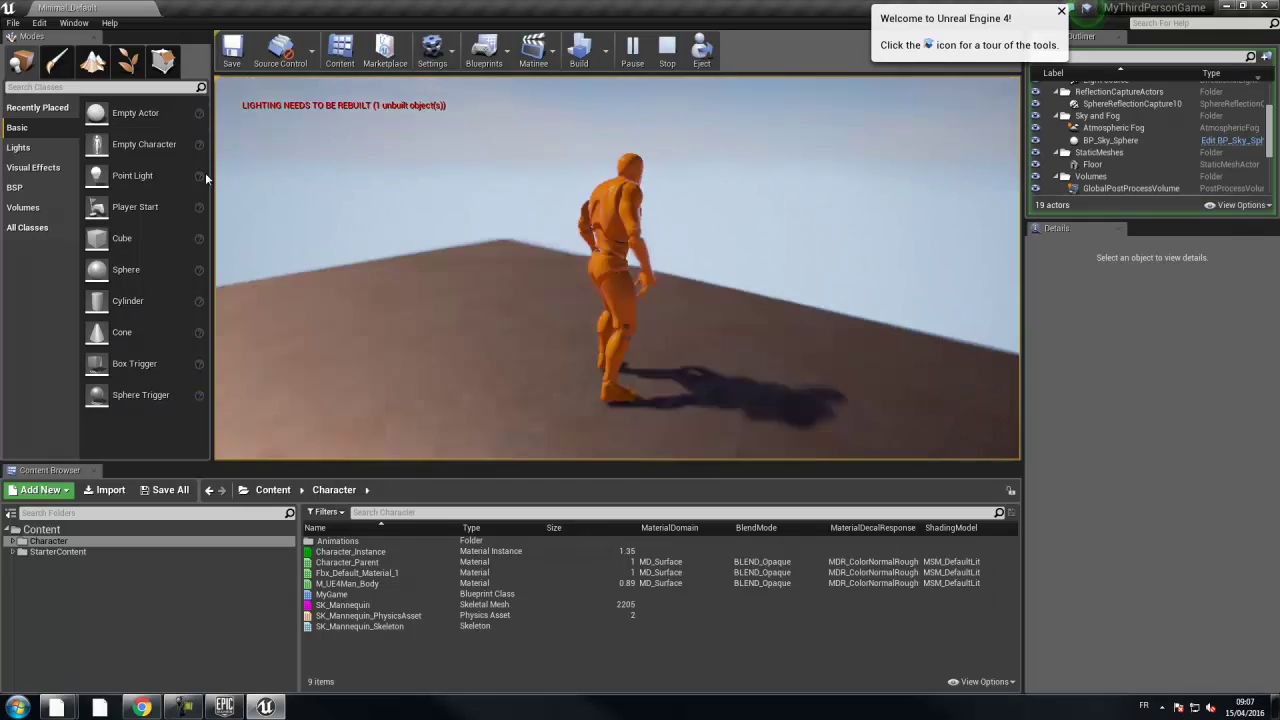
pyautogui.press('w')
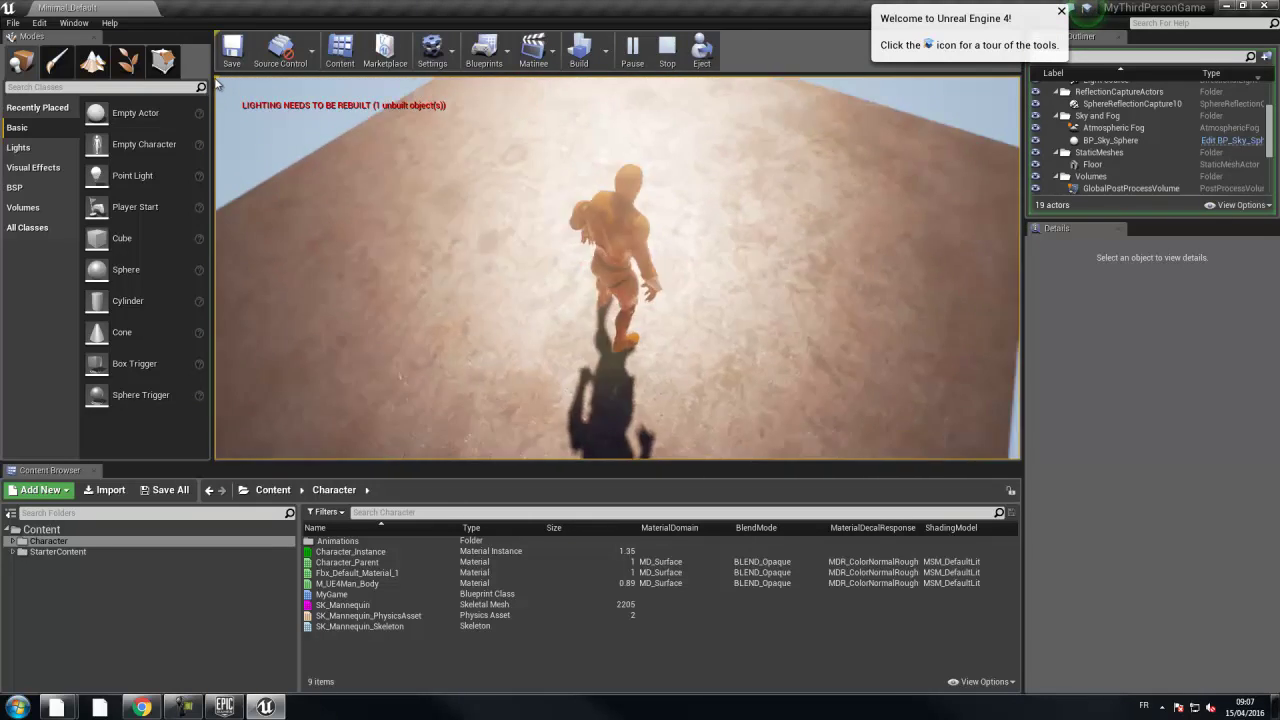
pyautogui.press('w')
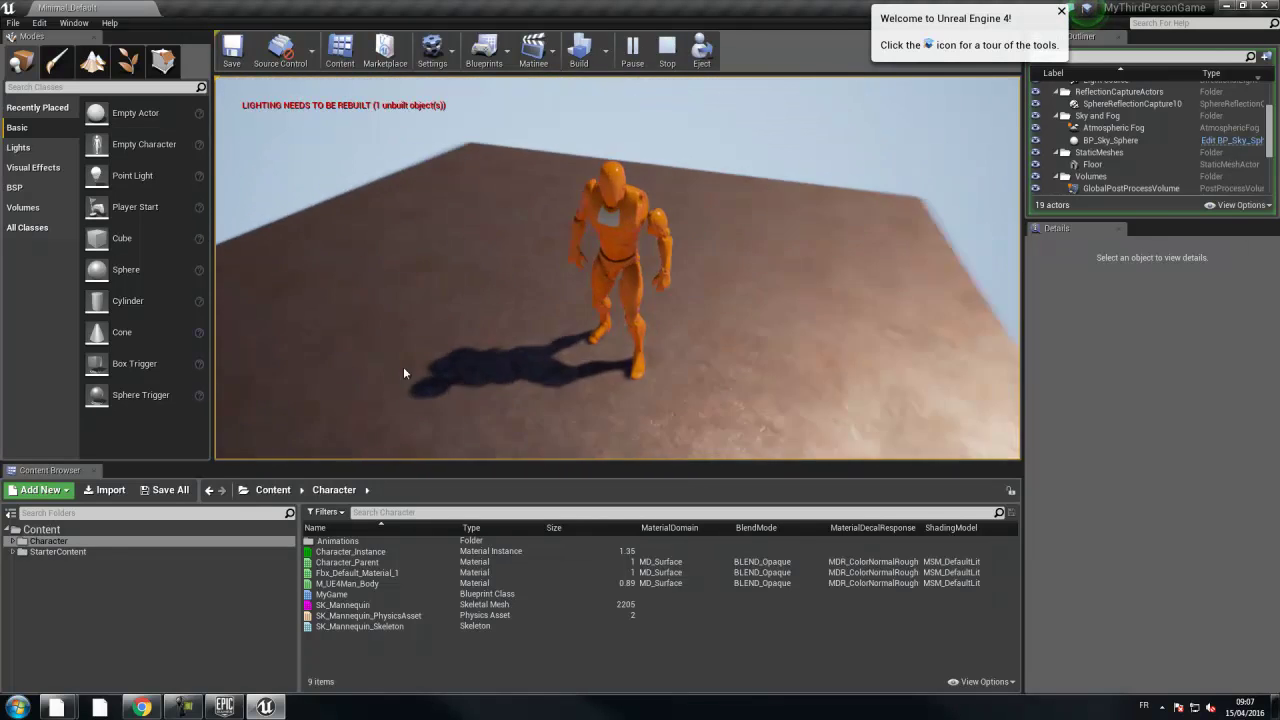
pyautogui.press('a')
pyautogui.press('w')
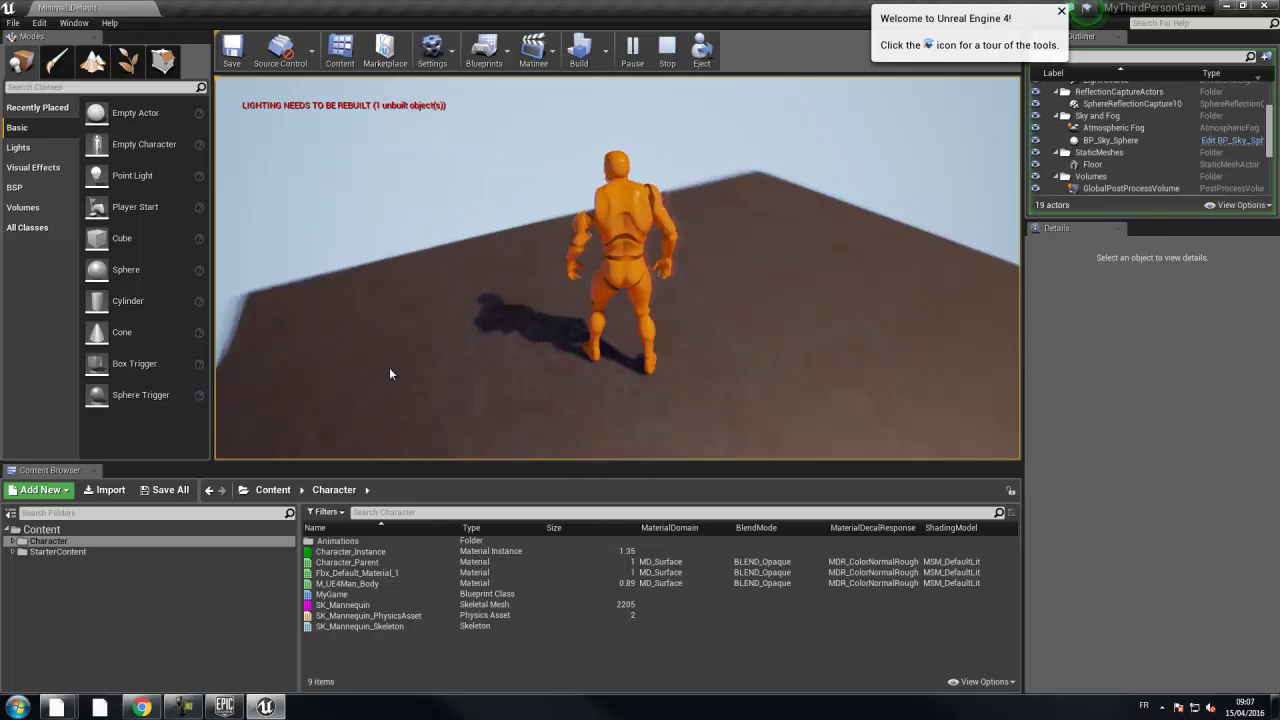
pyautogui.press('a')
pyautogui.press('w')
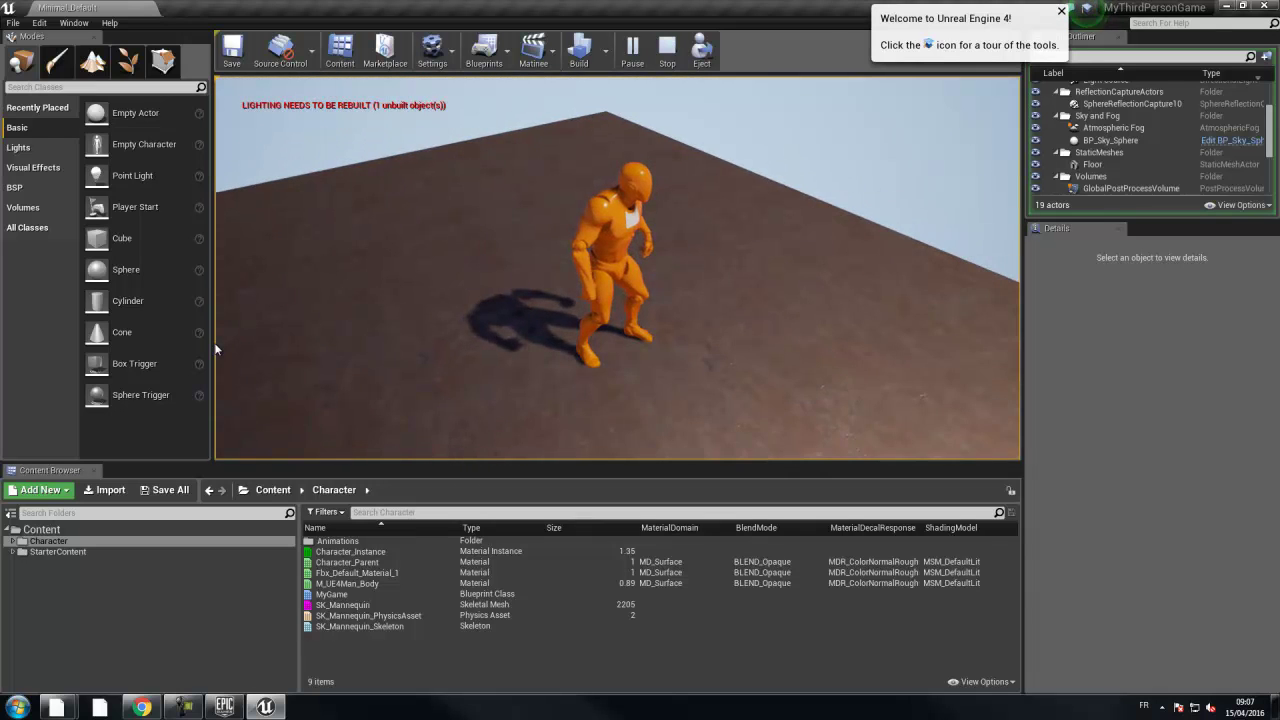
pyautogui.press('w')
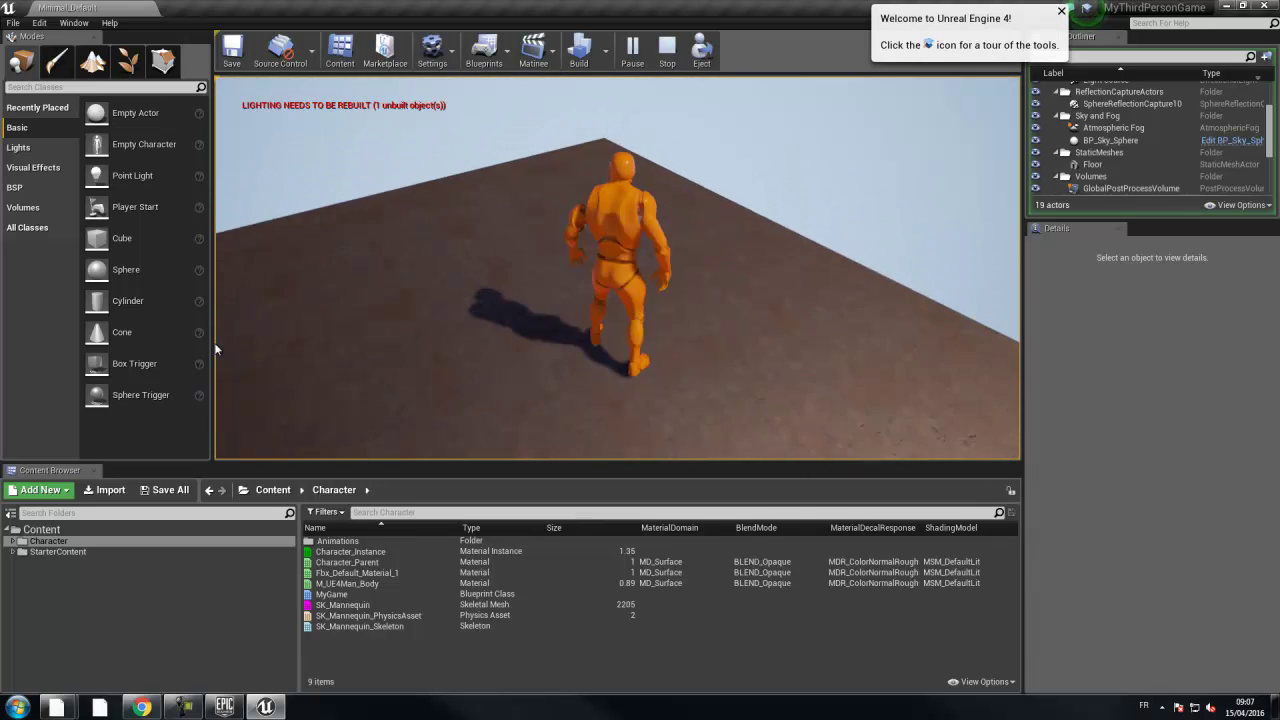
pyautogui.press('w')
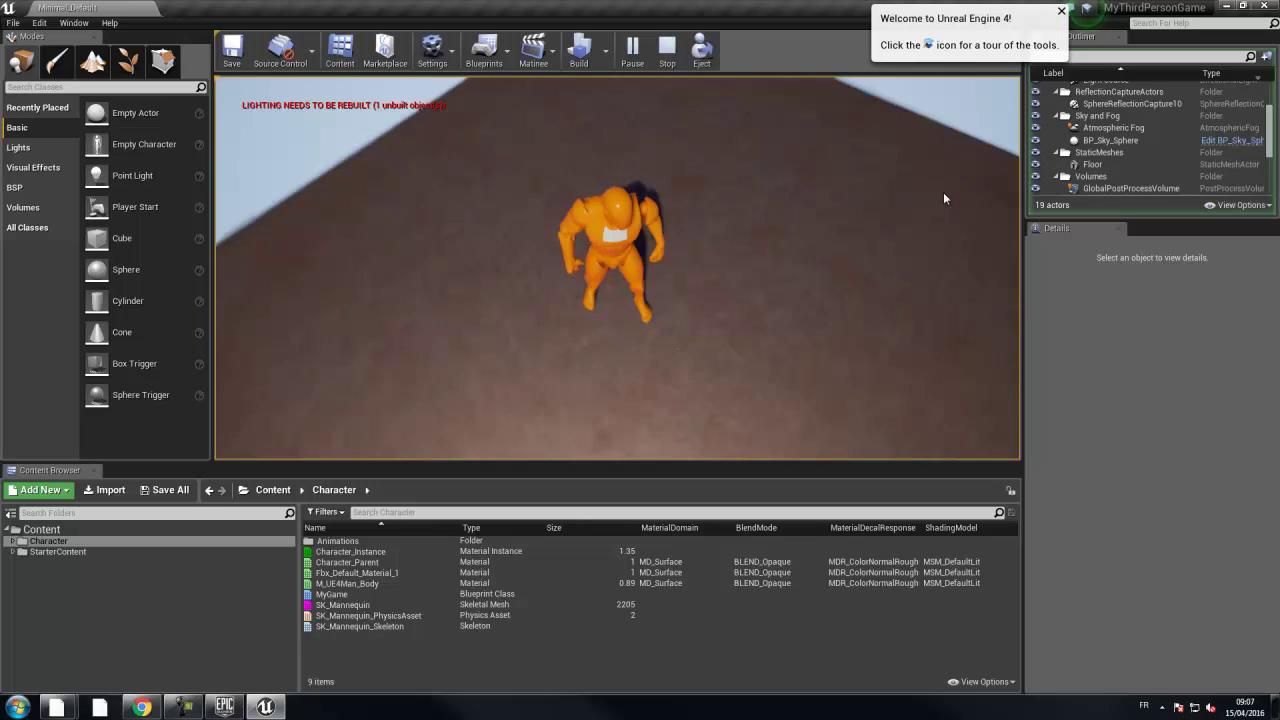
pyautogui.press('w')
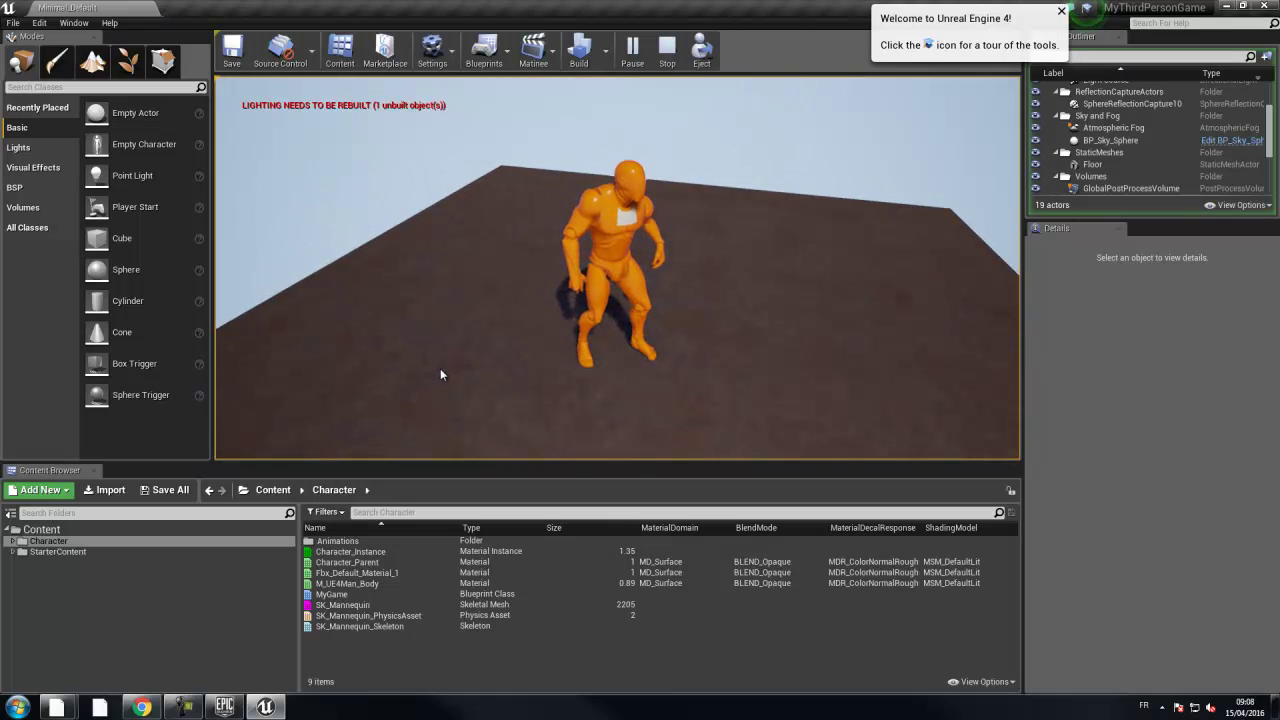
pyautogui.press('w')
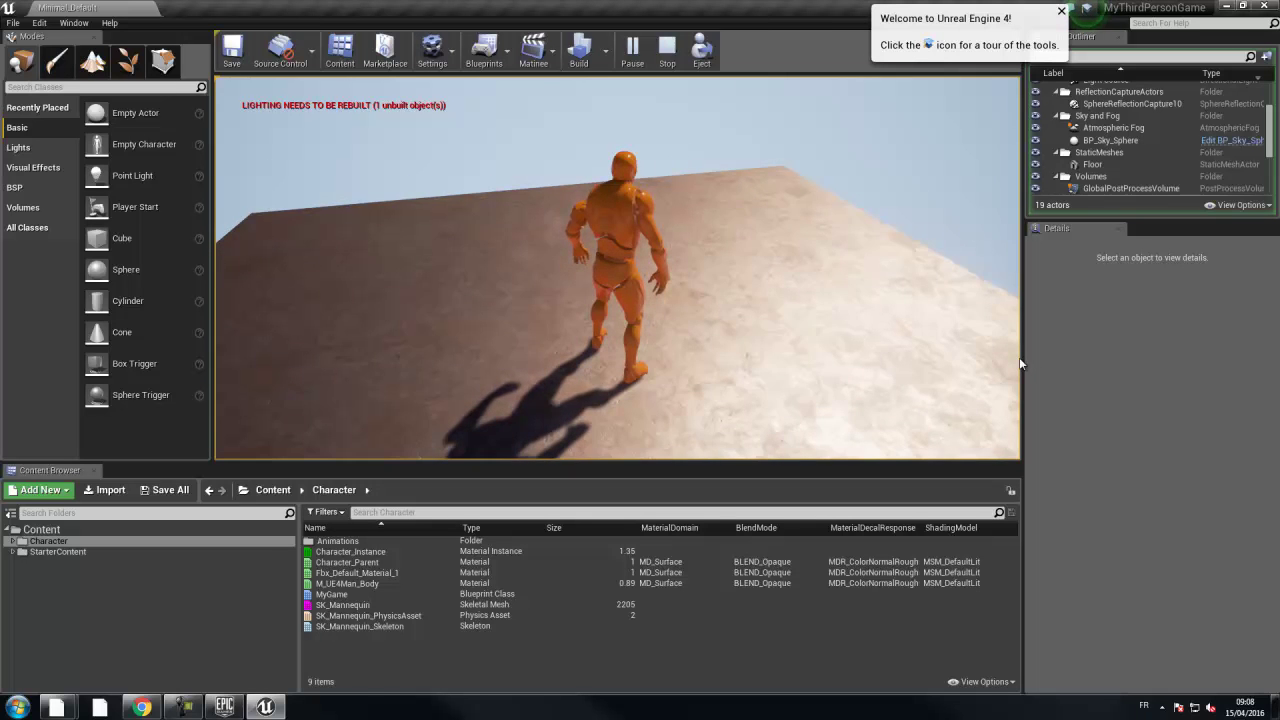
pyautogui.press('space')
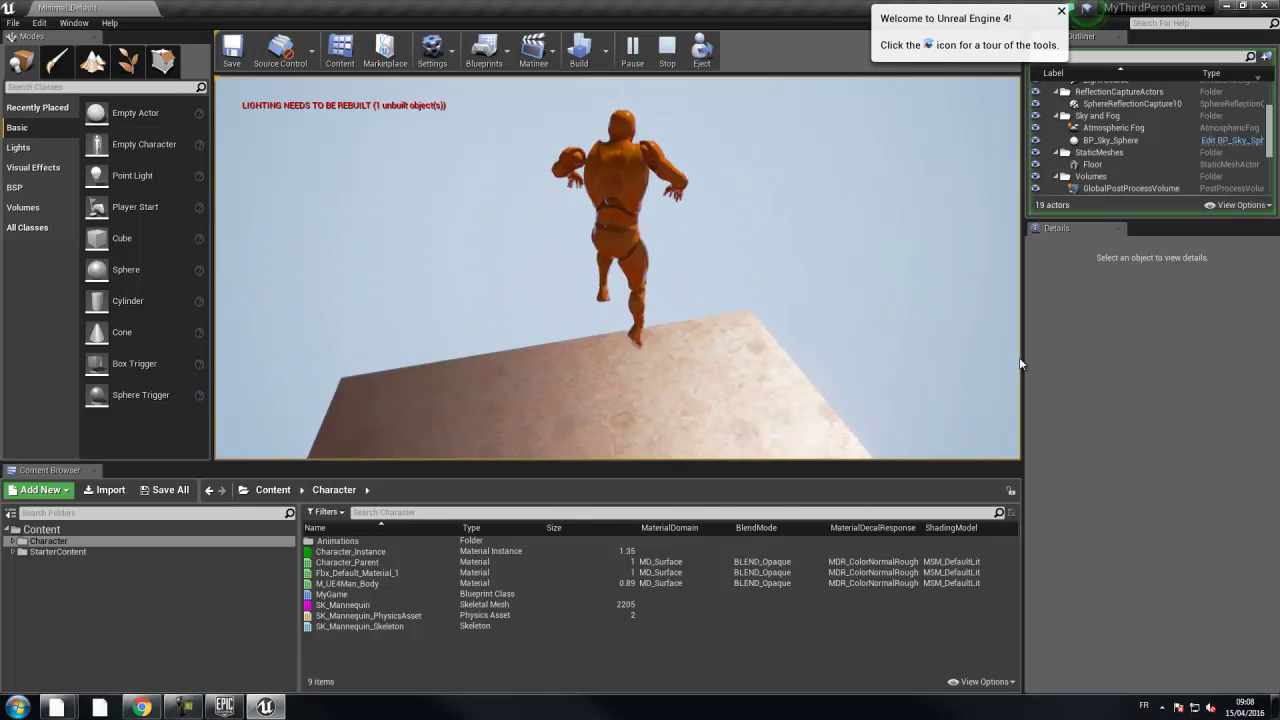
pyautogui.press('space')
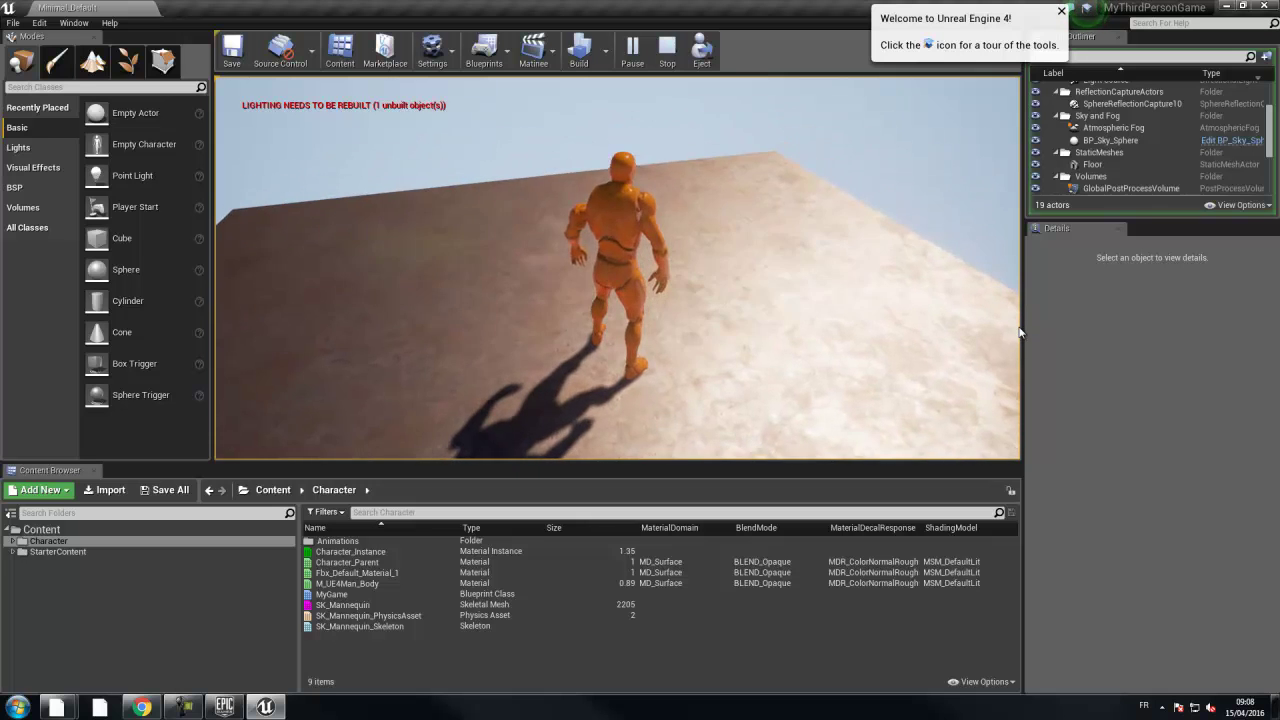
pyautogui.press('Escape')
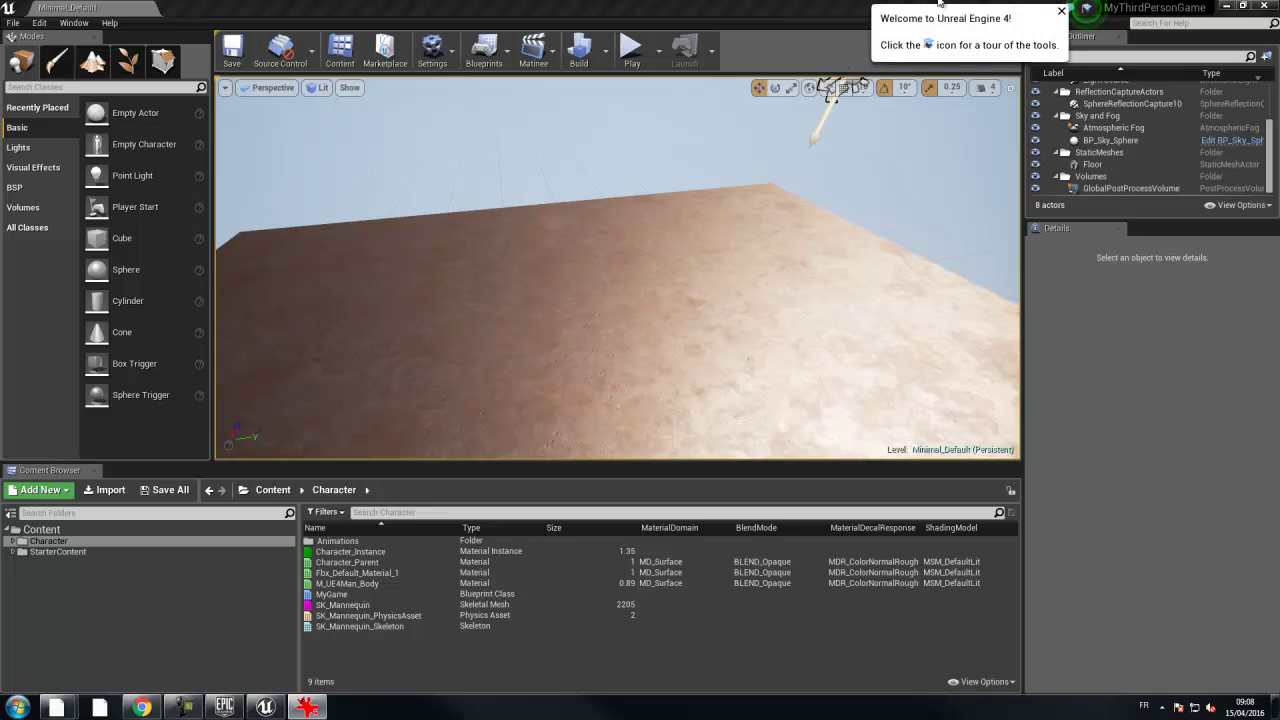
# - Open Project Settings from the Edit menu and select Engine > Input
pyautogui.click(37, 22)
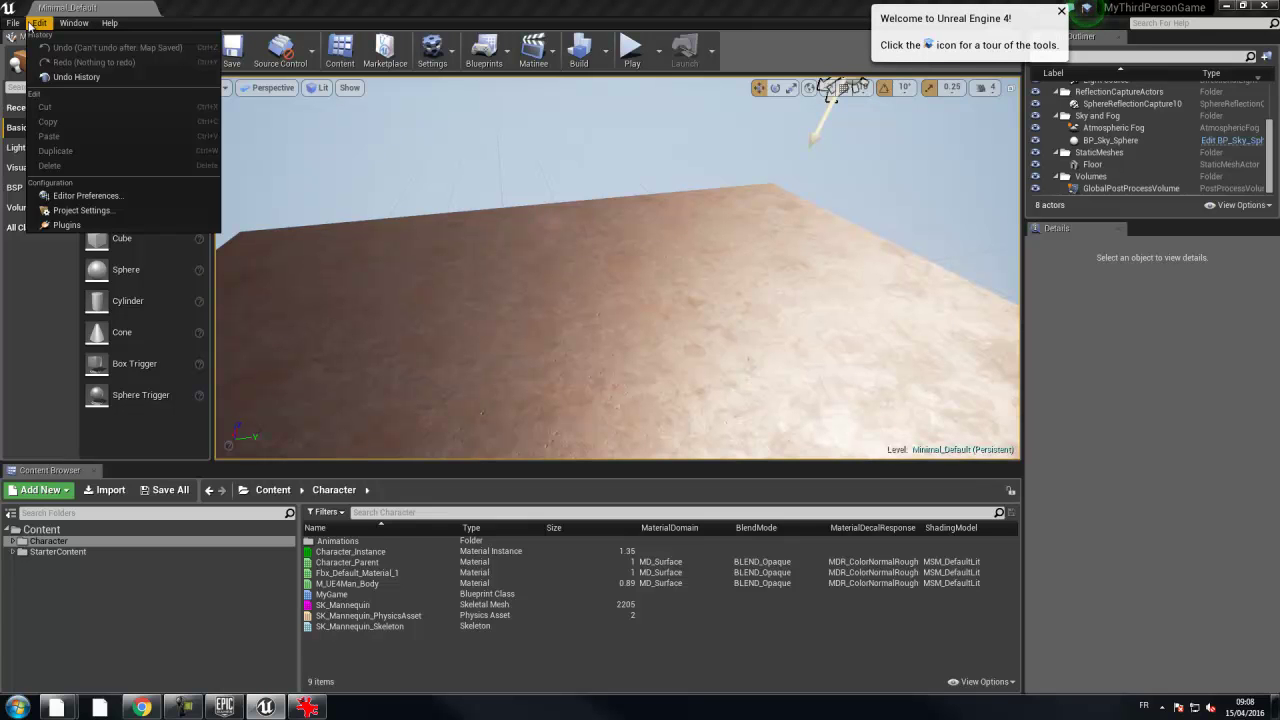
pyautogui.click(90, 210)
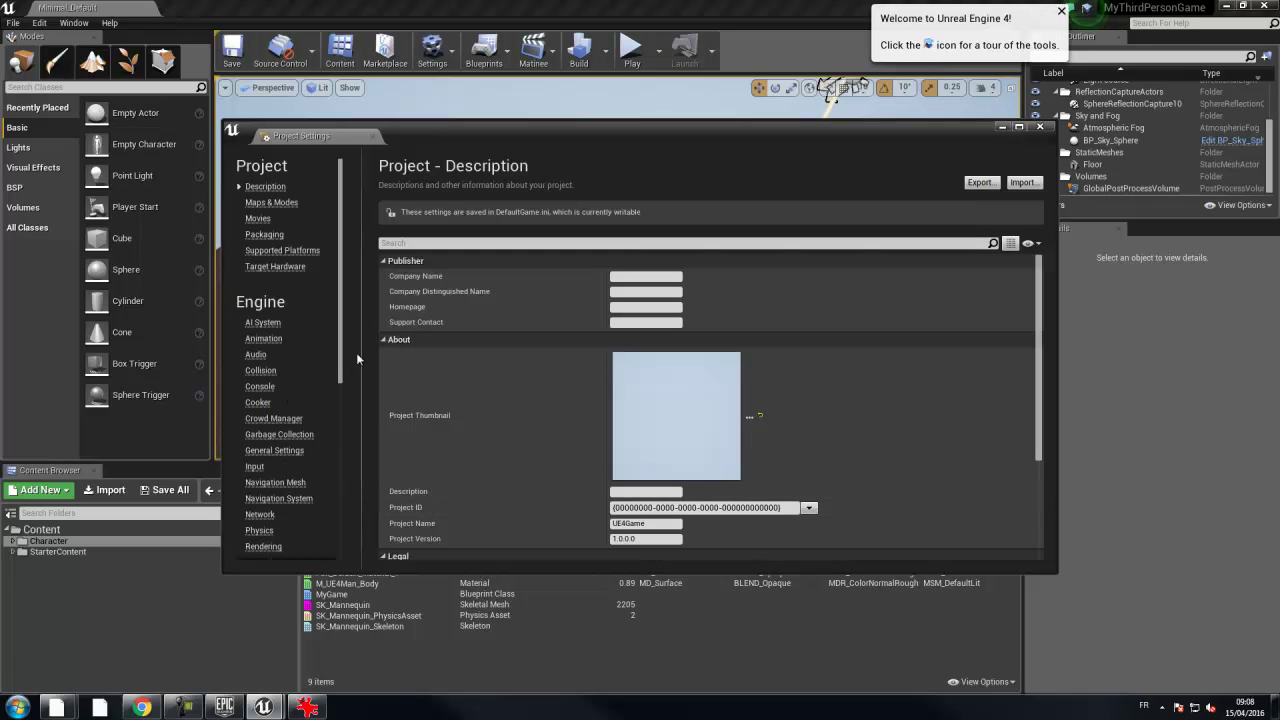
pyautogui.click(256, 467)
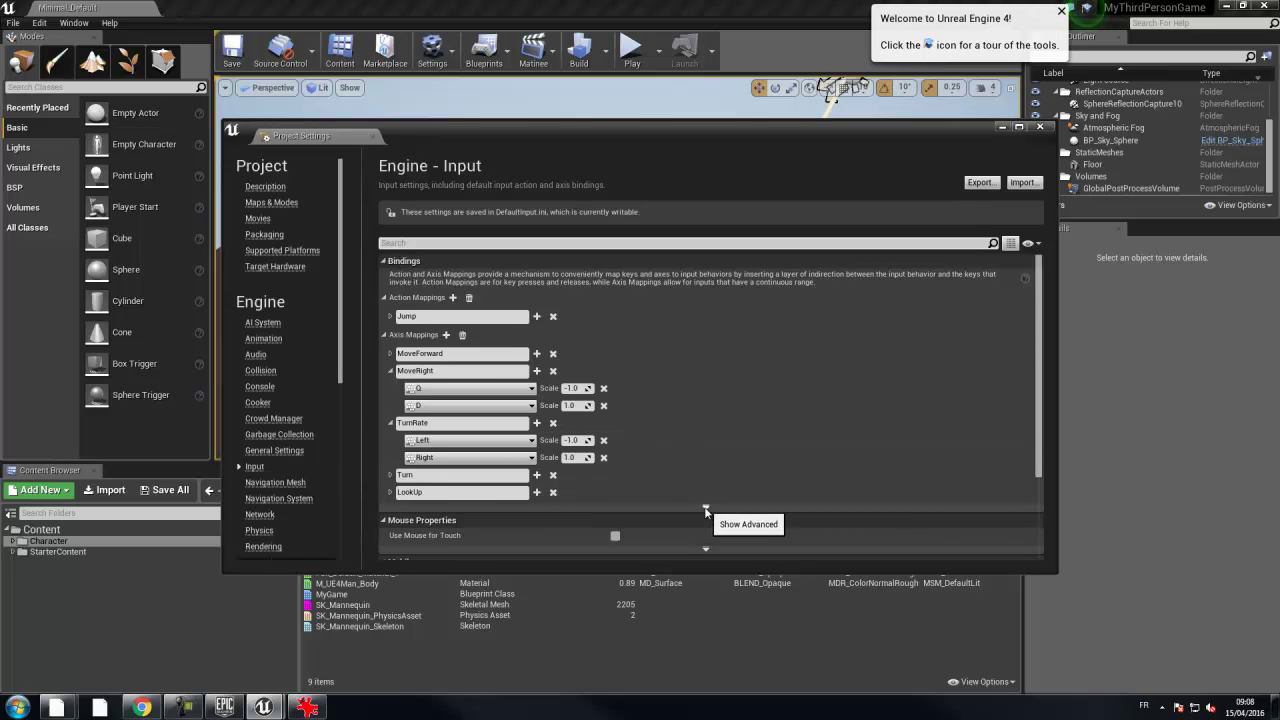
# - Expand Axis Config > MouseY and tick its Invert checkbox
pyautogui.click(706, 507)
pyautogui.scroll(-2, 710, 495)
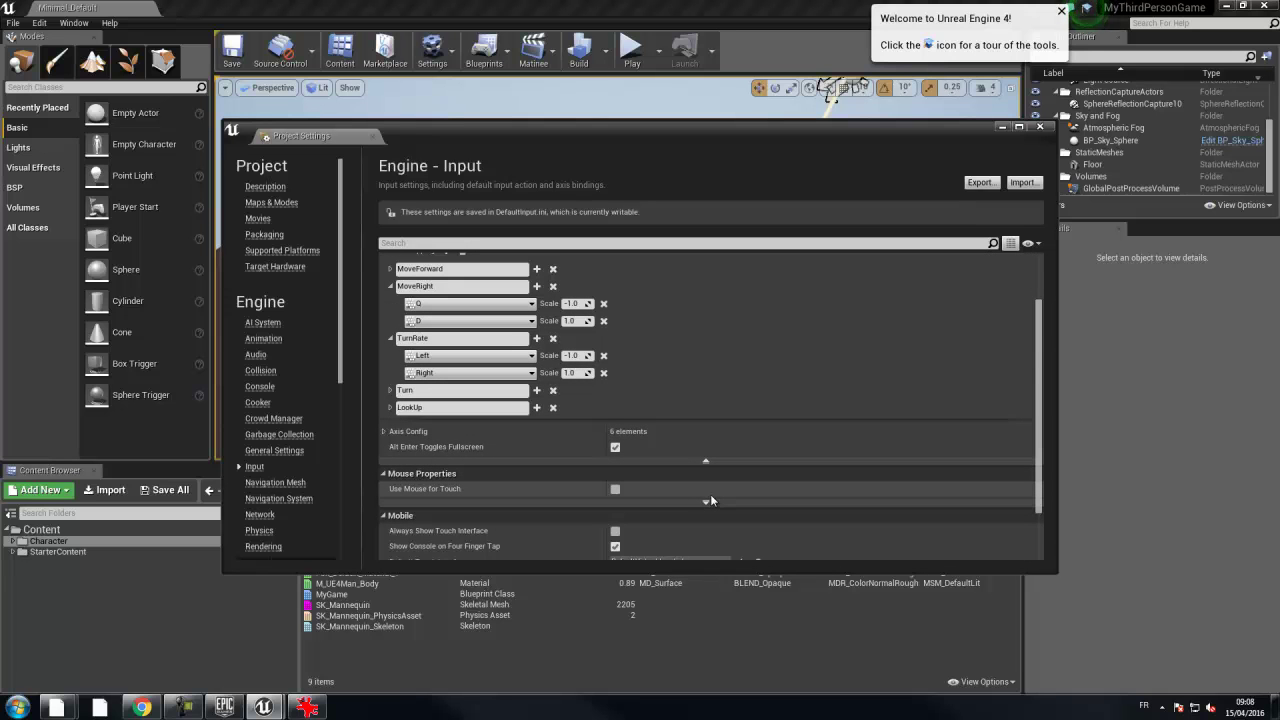
pyautogui.scroll(-1, 710, 495)
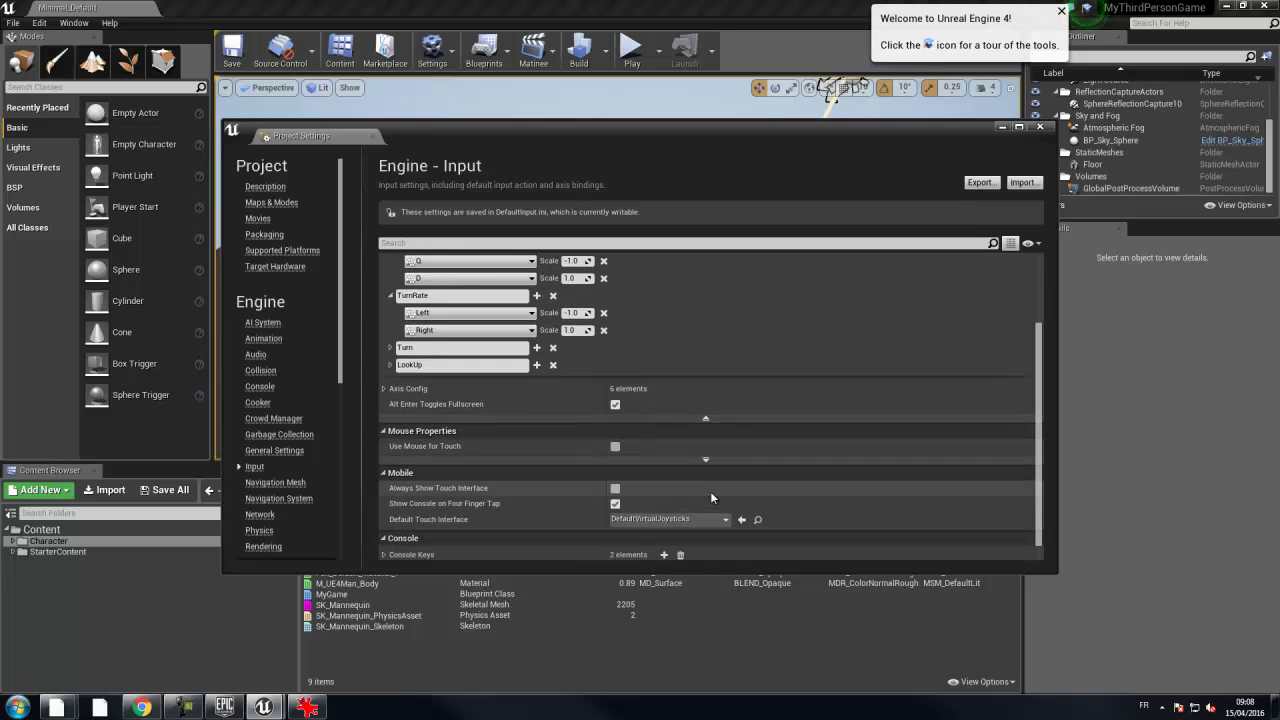
pyautogui.click(382, 388)
pyautogui.scroll(-1, 638, 404)
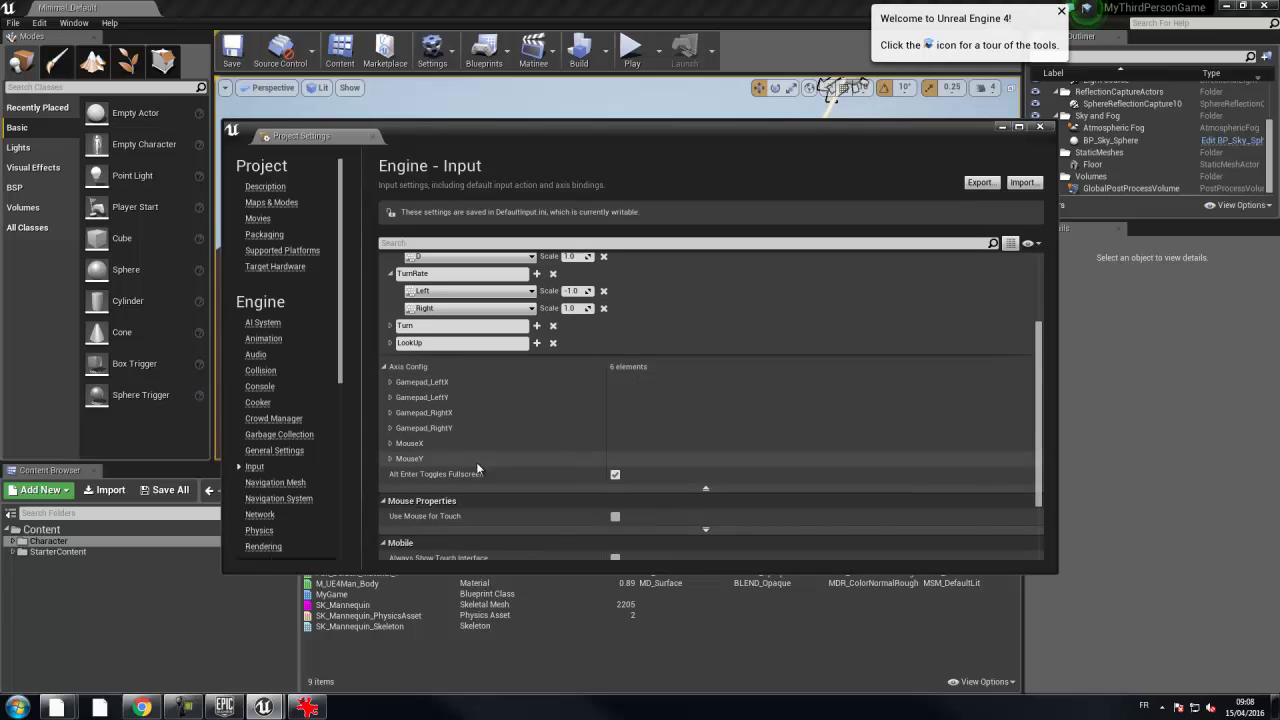
pyautogui.click(390, 459)
pyautogui.scroll(-1, 603, 412)
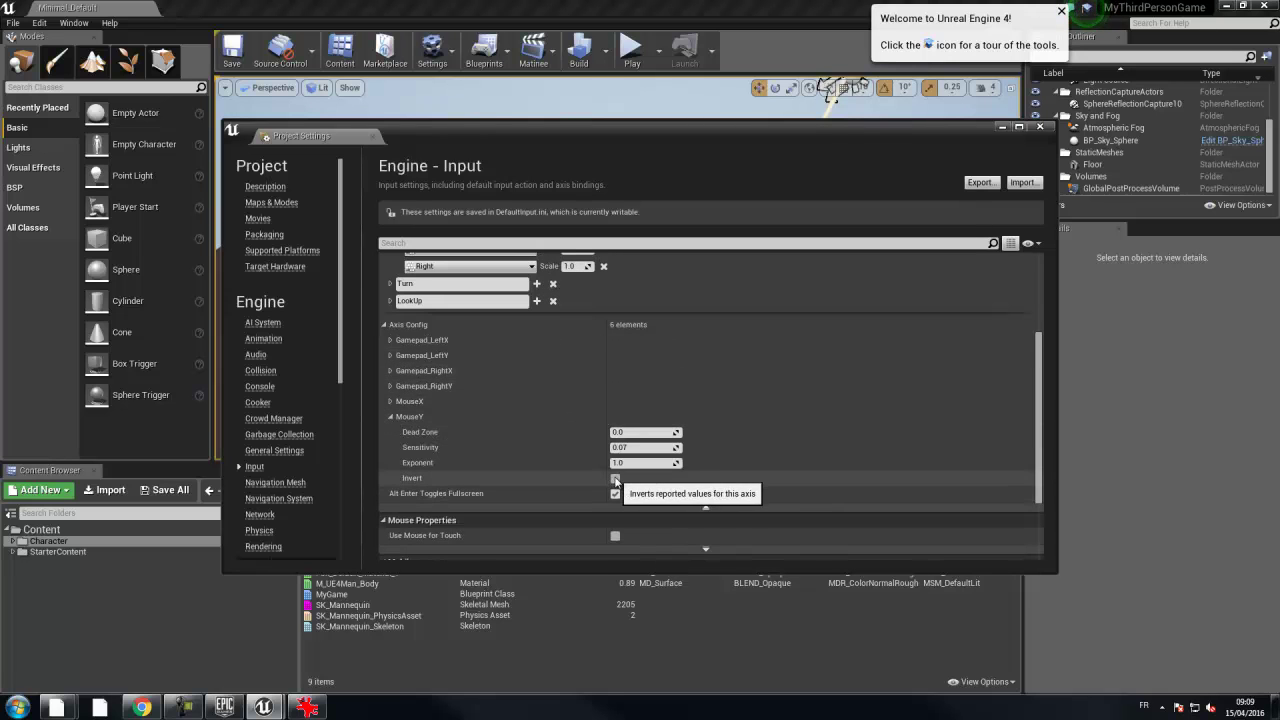
pyautogui.click(615, 479)
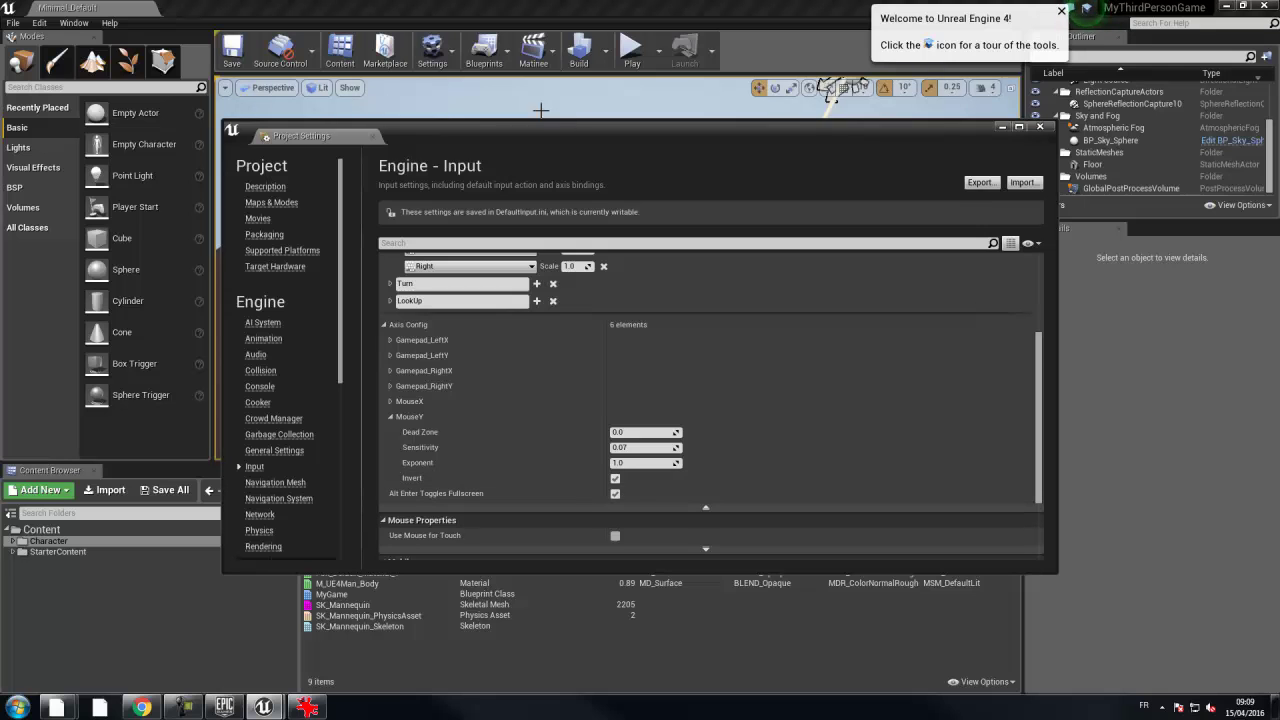
# - Make the Project Settings window taller and scroll through the input settings
pyautogui.moveTo(517, 127); pyautogui.dragTo(508, 44)
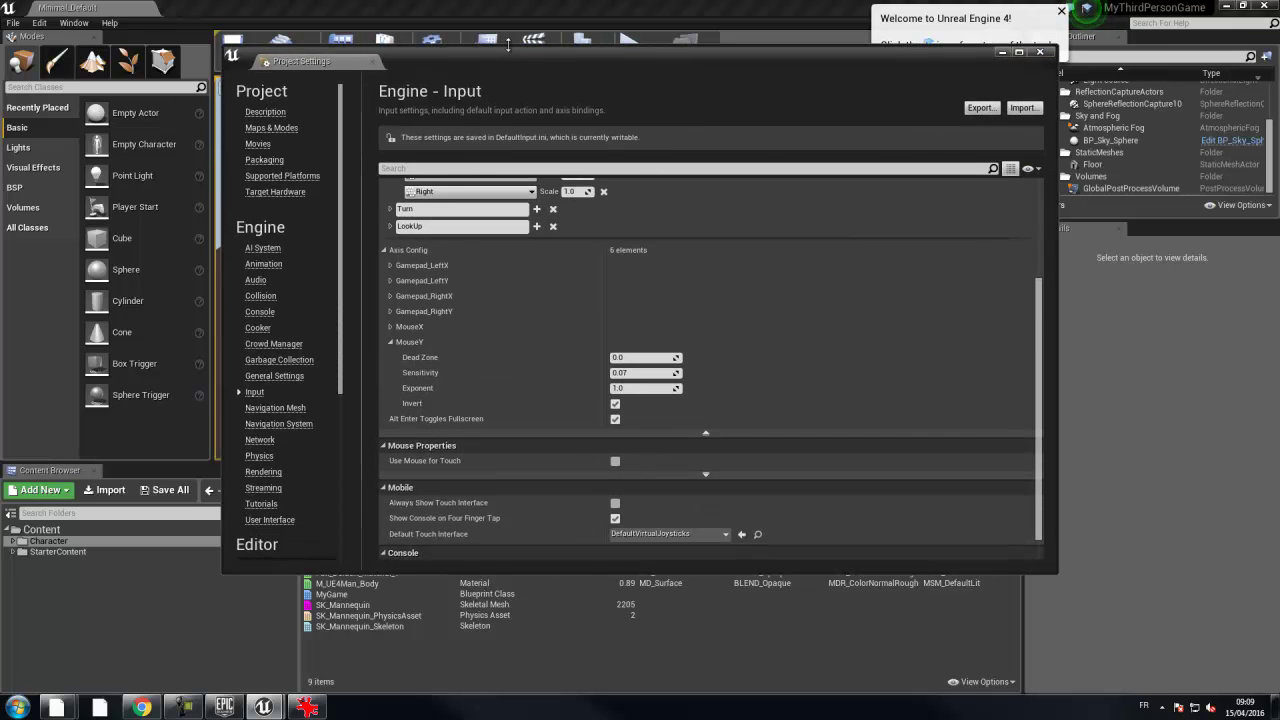
pyautogui.click(39, 22)
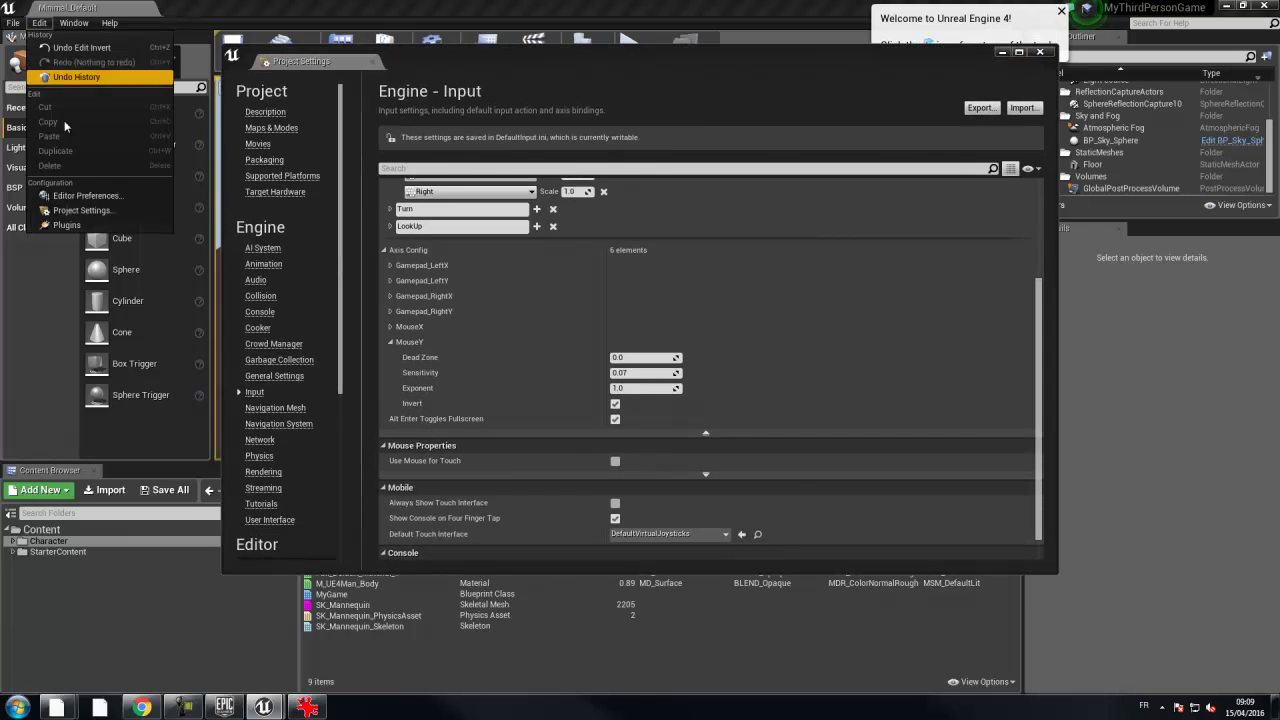
pyautogui.click(272, 41)
pyautogui.click(231, 145)
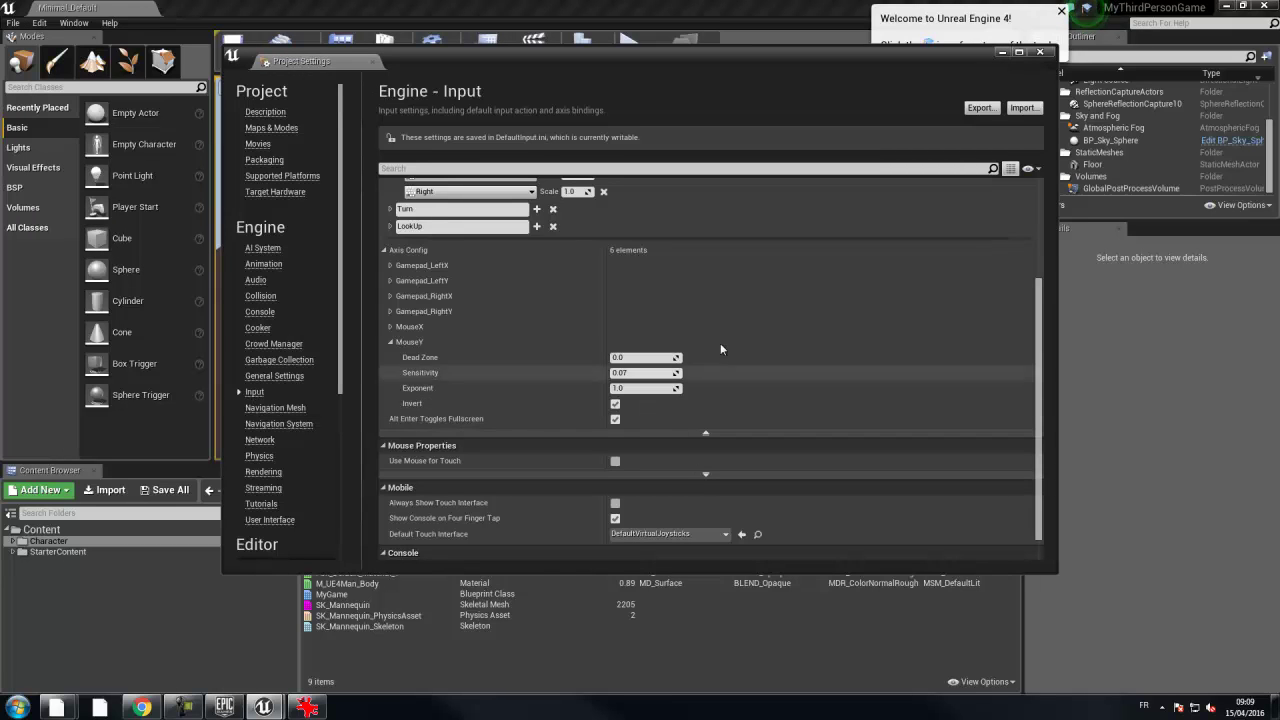
pyautogui.scroll(2, 724, 316)
pyautogui.scroll(3, 722, 312)
pyautogui.scroll(-3, 722, 312)
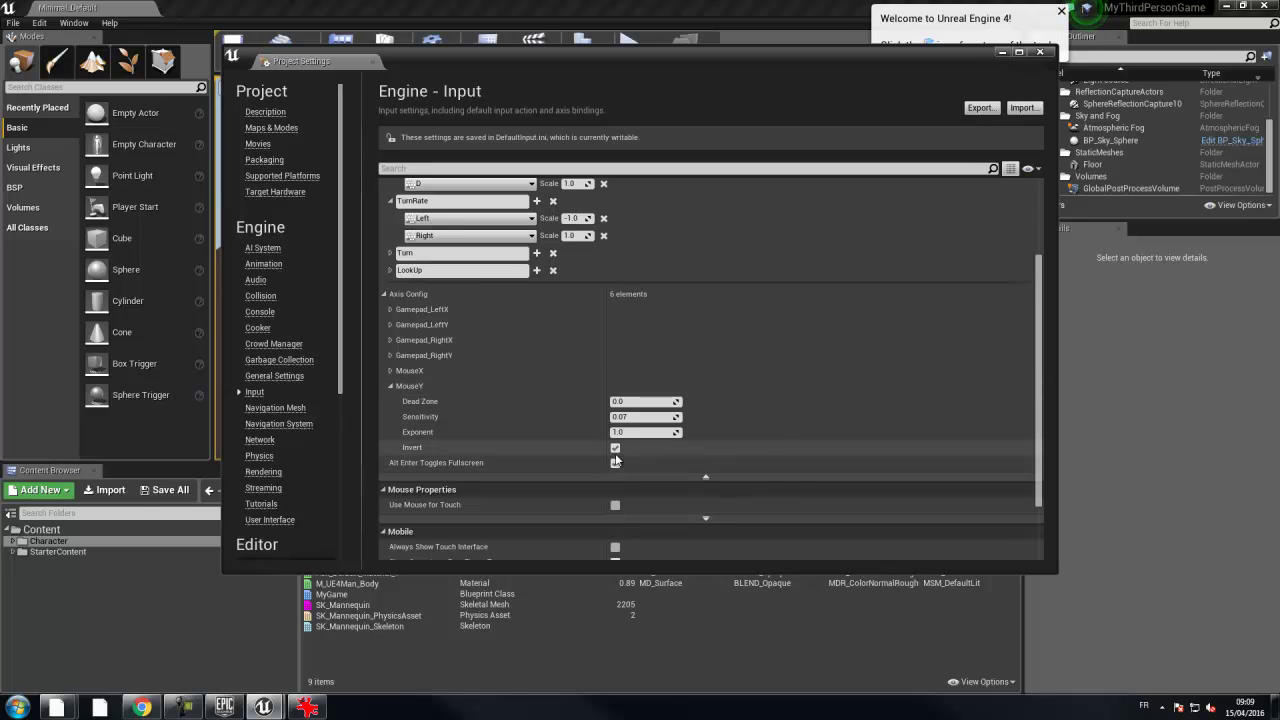
# - Close Project Settings, play-test by running the mannequin with W and S, then stop with Esc
pyautogui.click(1041, 52)
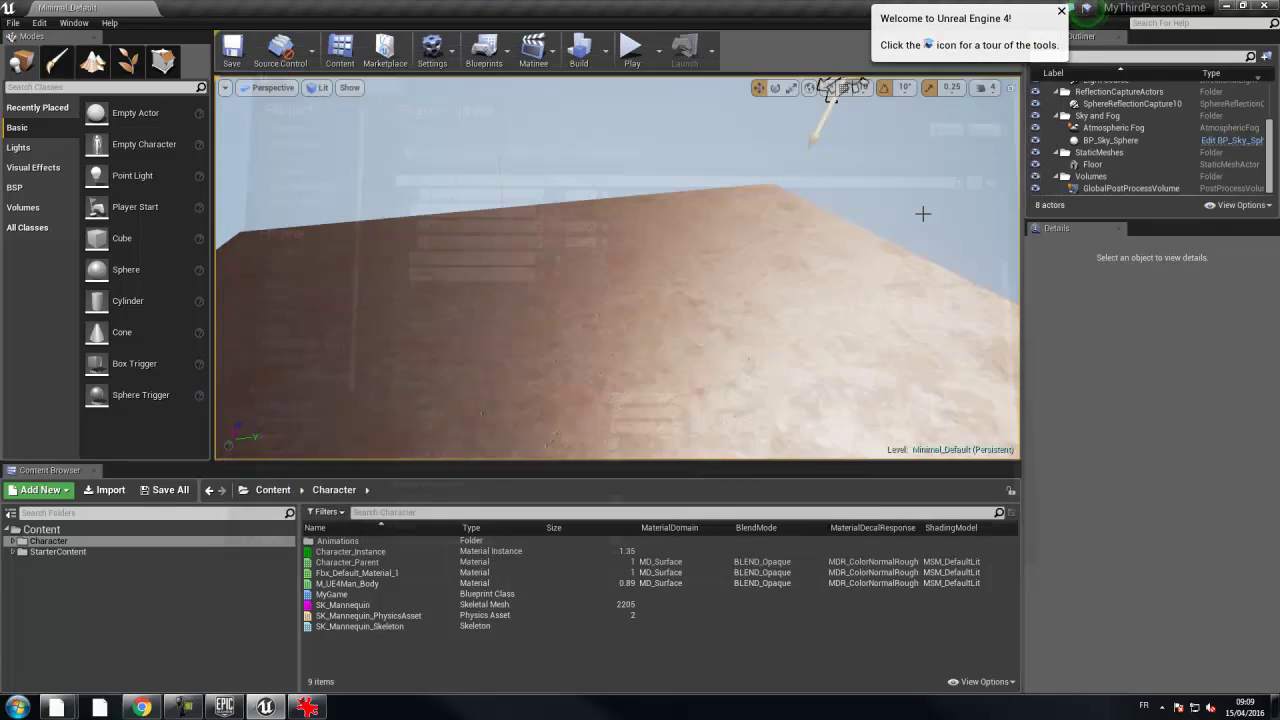
pyautogui.click(631, 50)
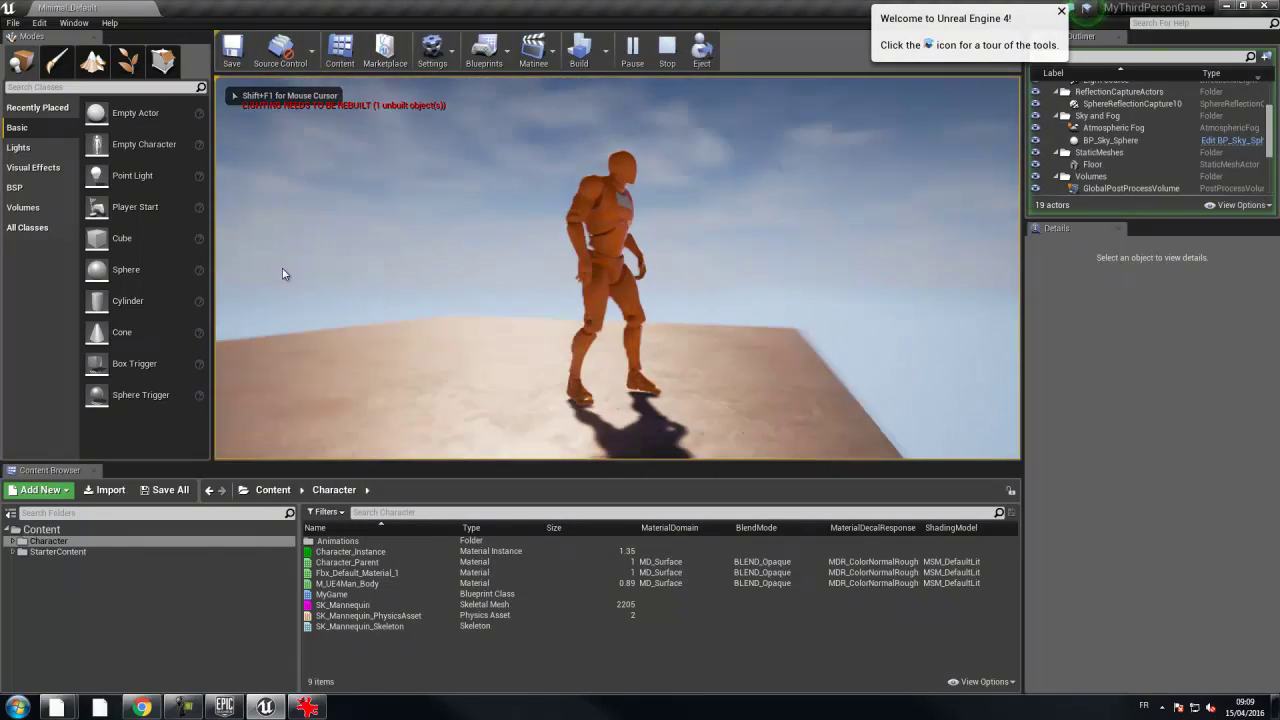
pyautogui.press('w')
pyautogui.press('s')
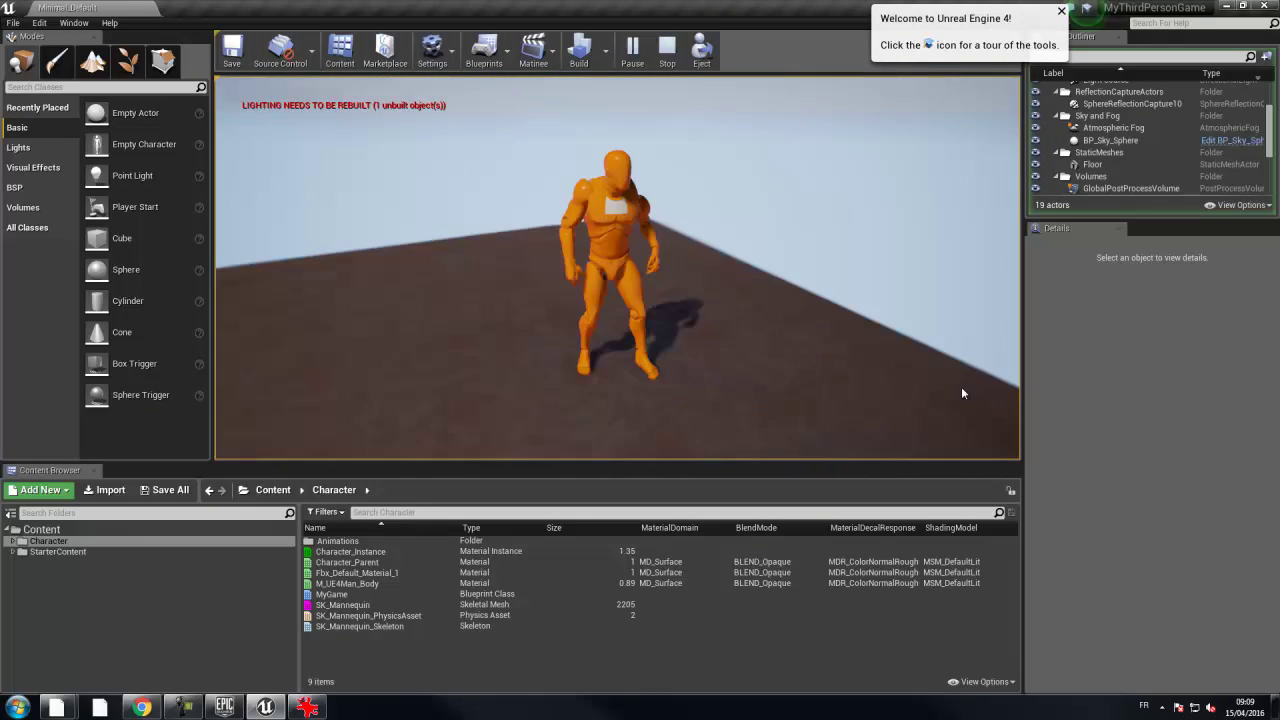
pyautogui.press('w')
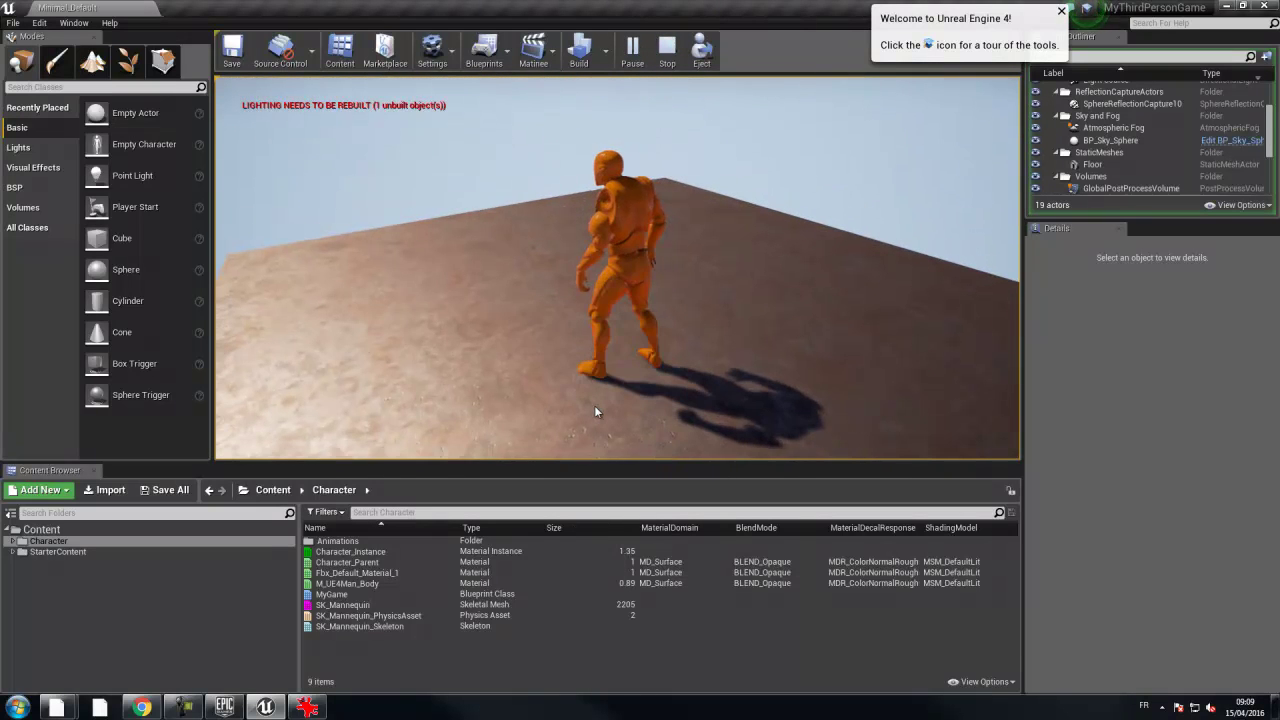
pyautogui.press('Escape')
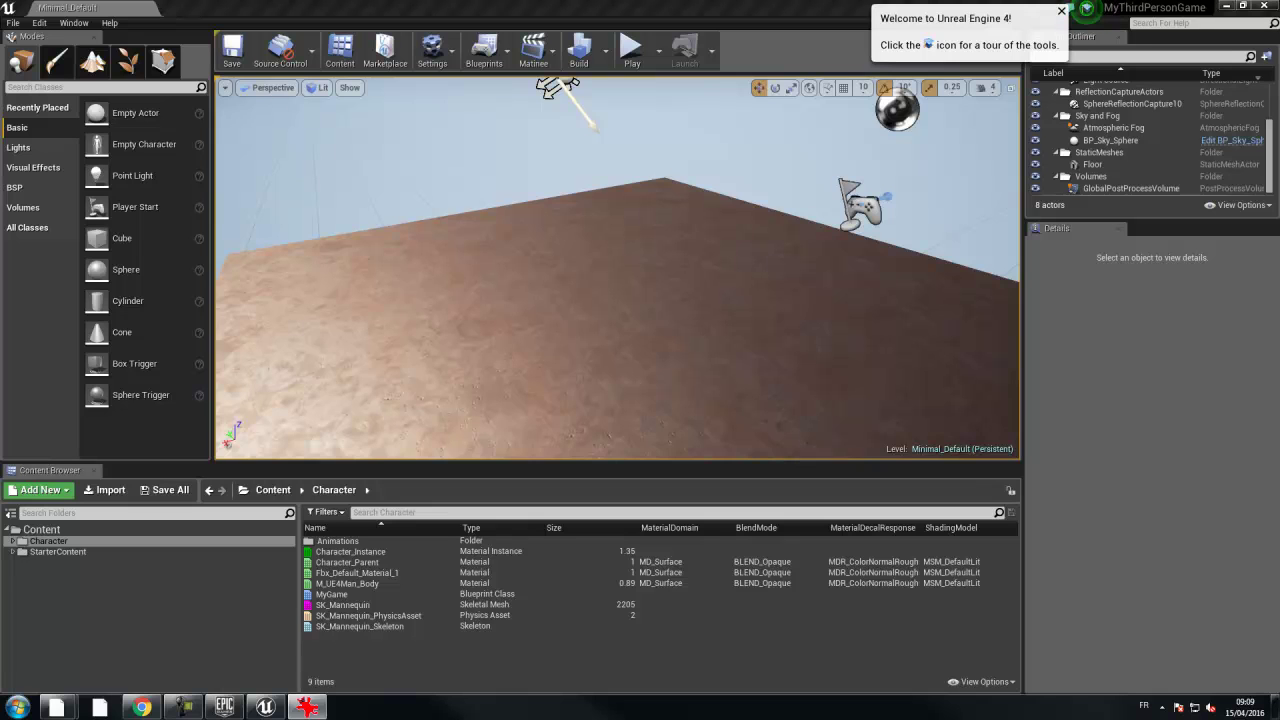
# - Reopen Project Settings from the Edit menu on the Engine Physics page
pyautogui.click(40, 22)
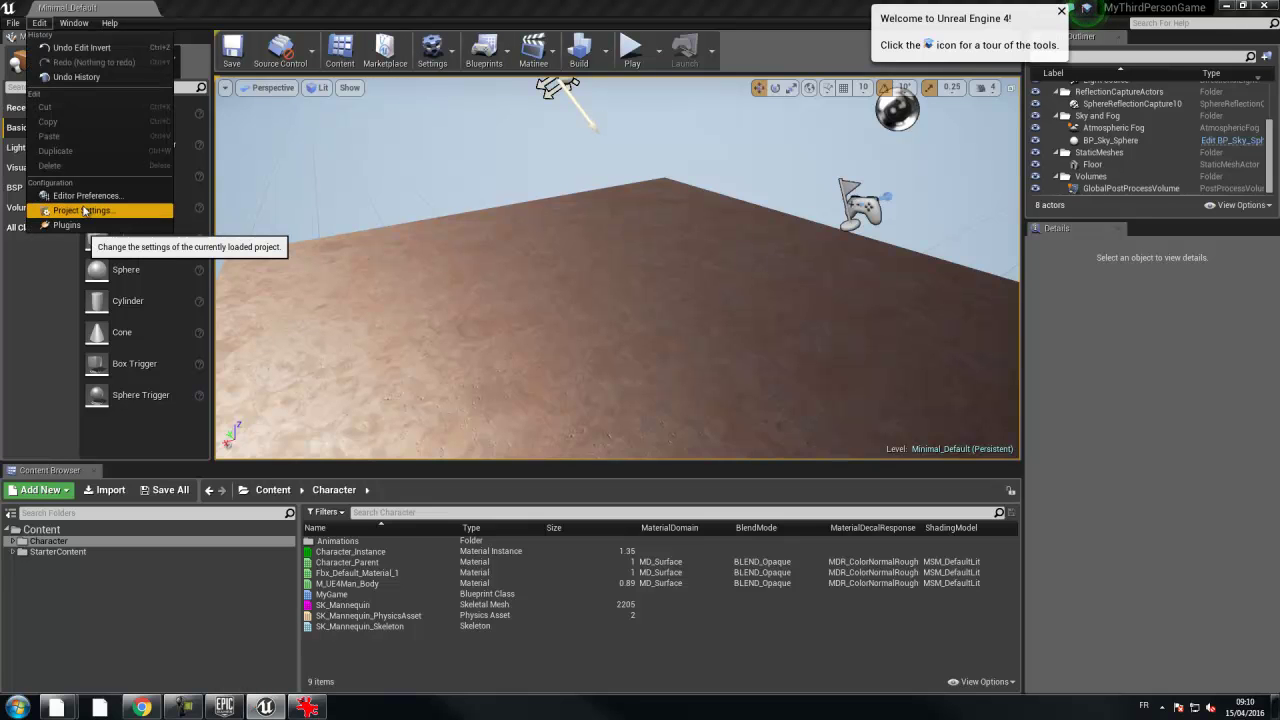
pyautogui.click(85, 211)
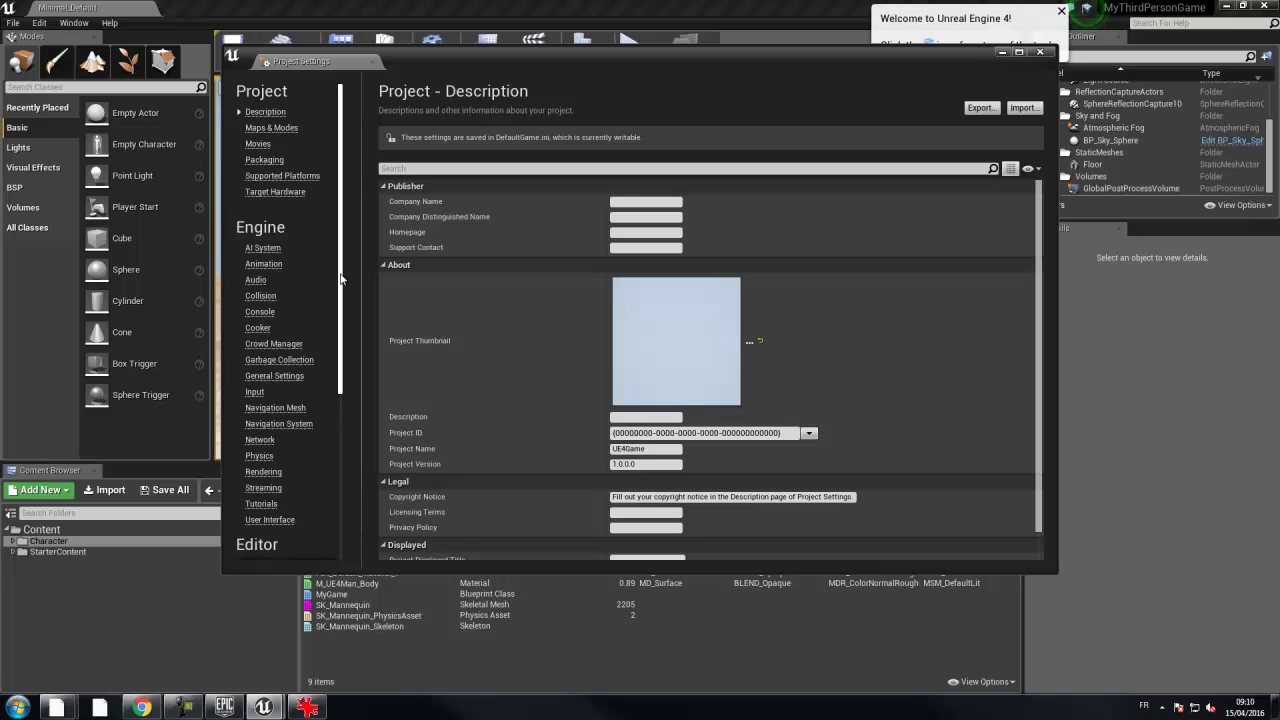
pyautogui.click(268, 459)
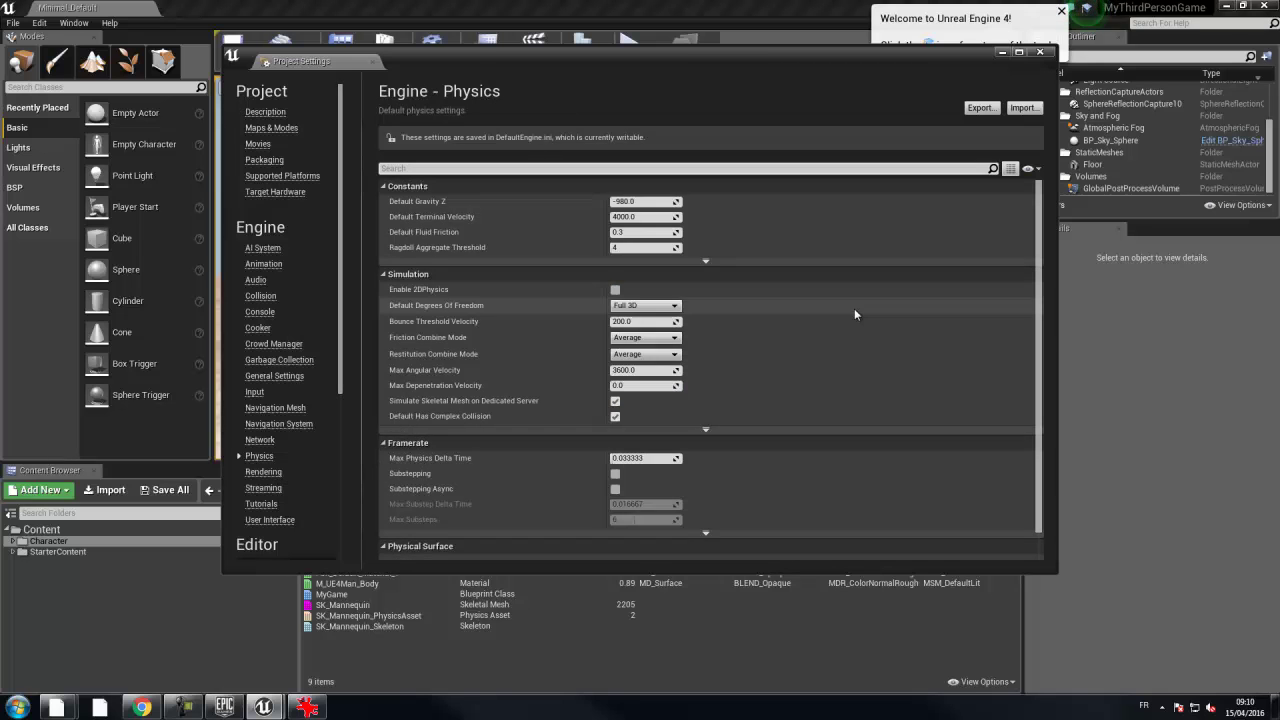
pyautogui.scroll(-2, 855, 312)
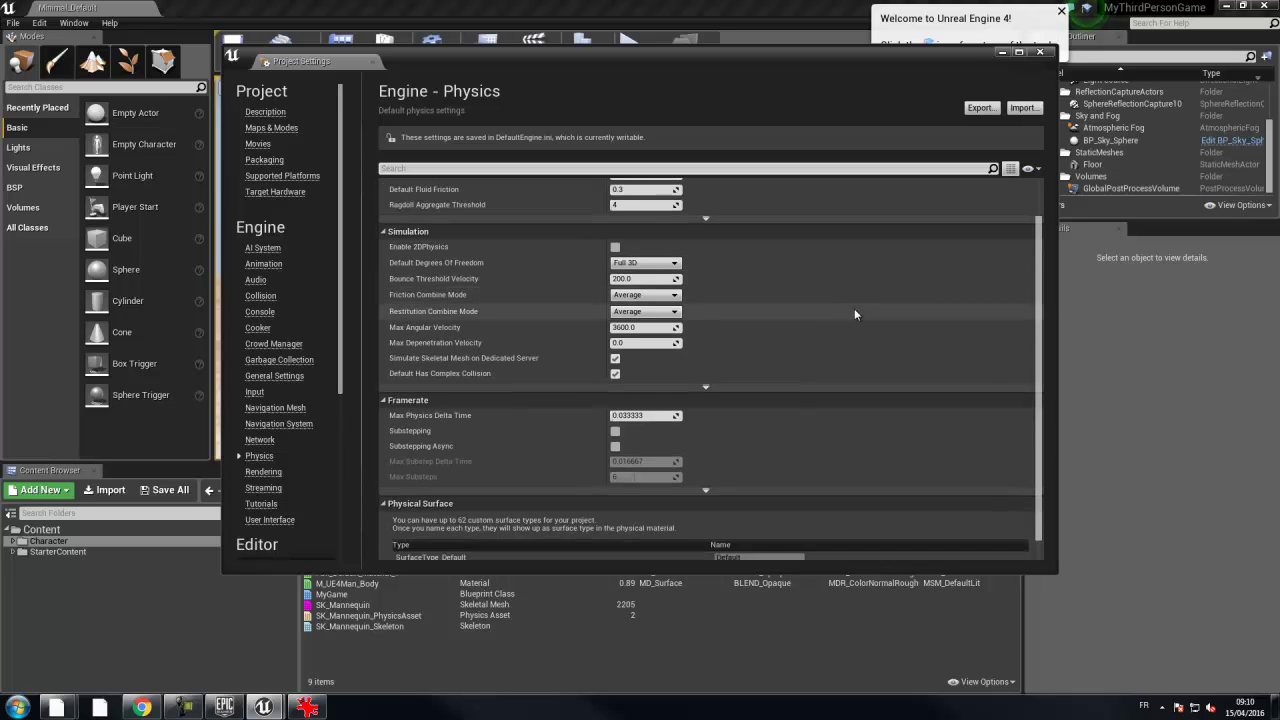
pyautogui.scroll(-9, 854, 313)
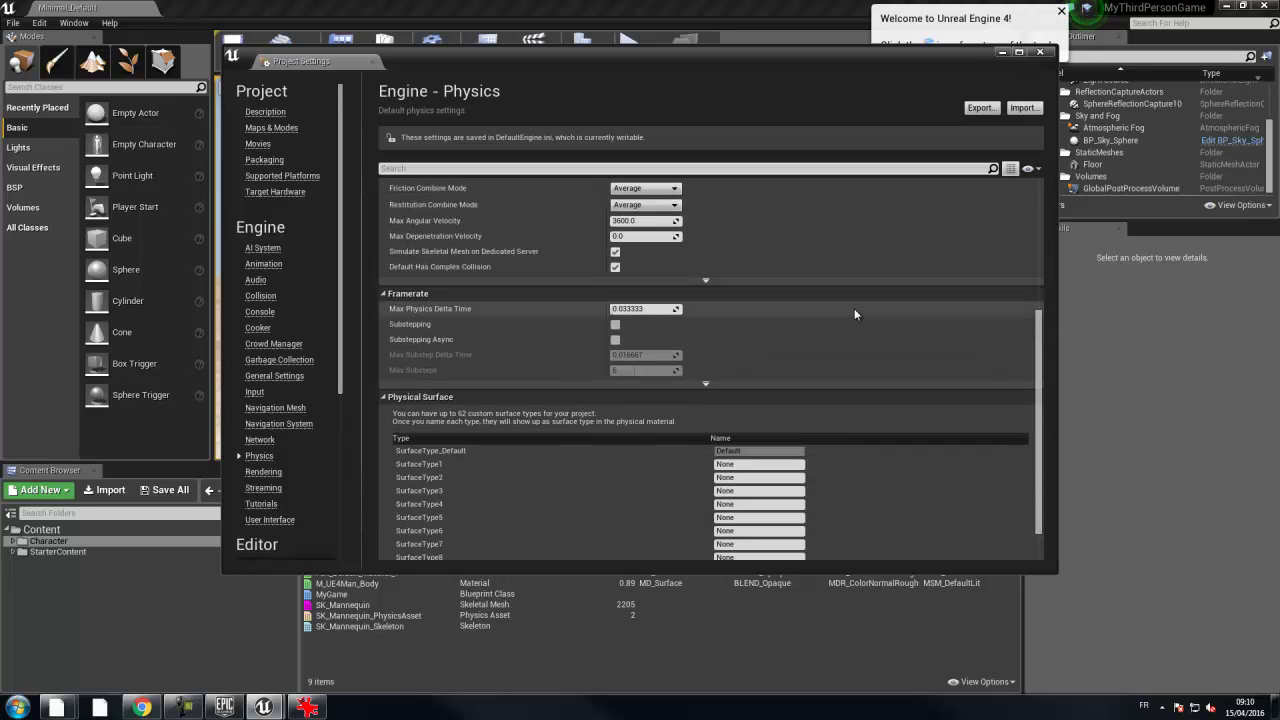
pyautogui.scroll(6, 855, 313)
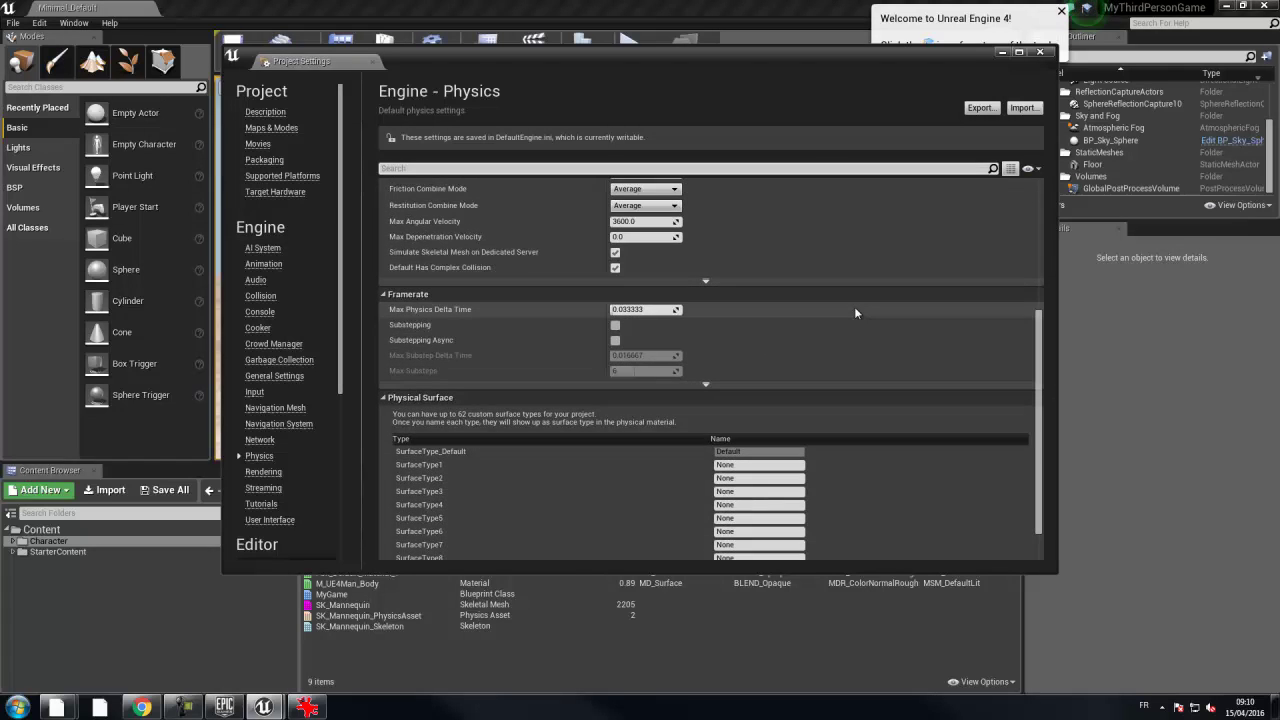
pyautogui.scroll(3, 855, 312)
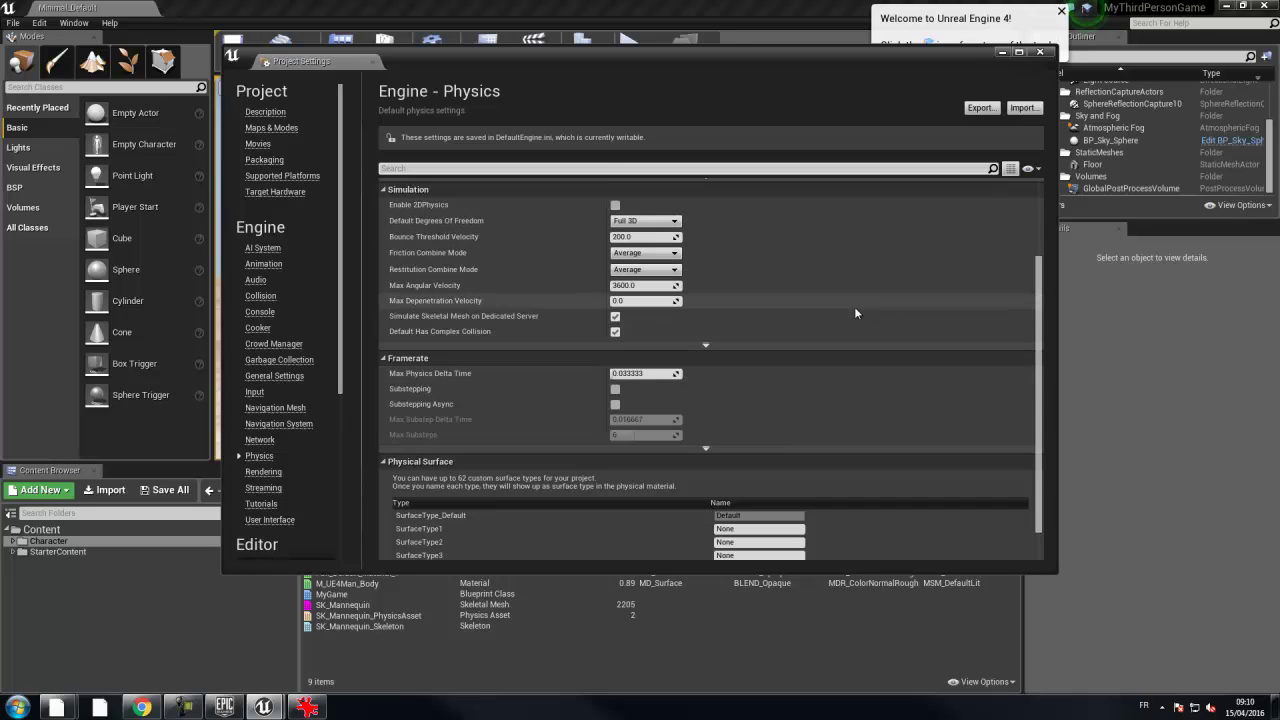
pyautogui.scroll(2, 855, 313)
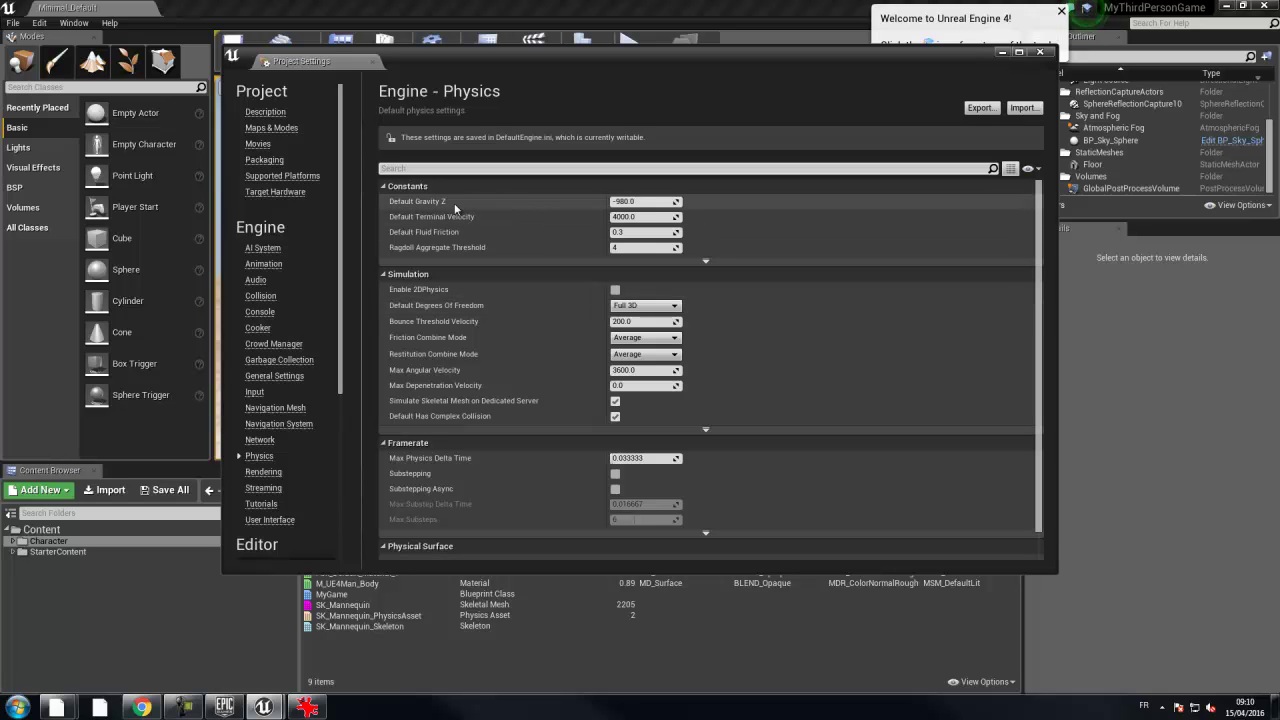
# - Change Default Gravity Z from -980.0 to 3000 and close Project Settings
pyautogui.click(650, 202)
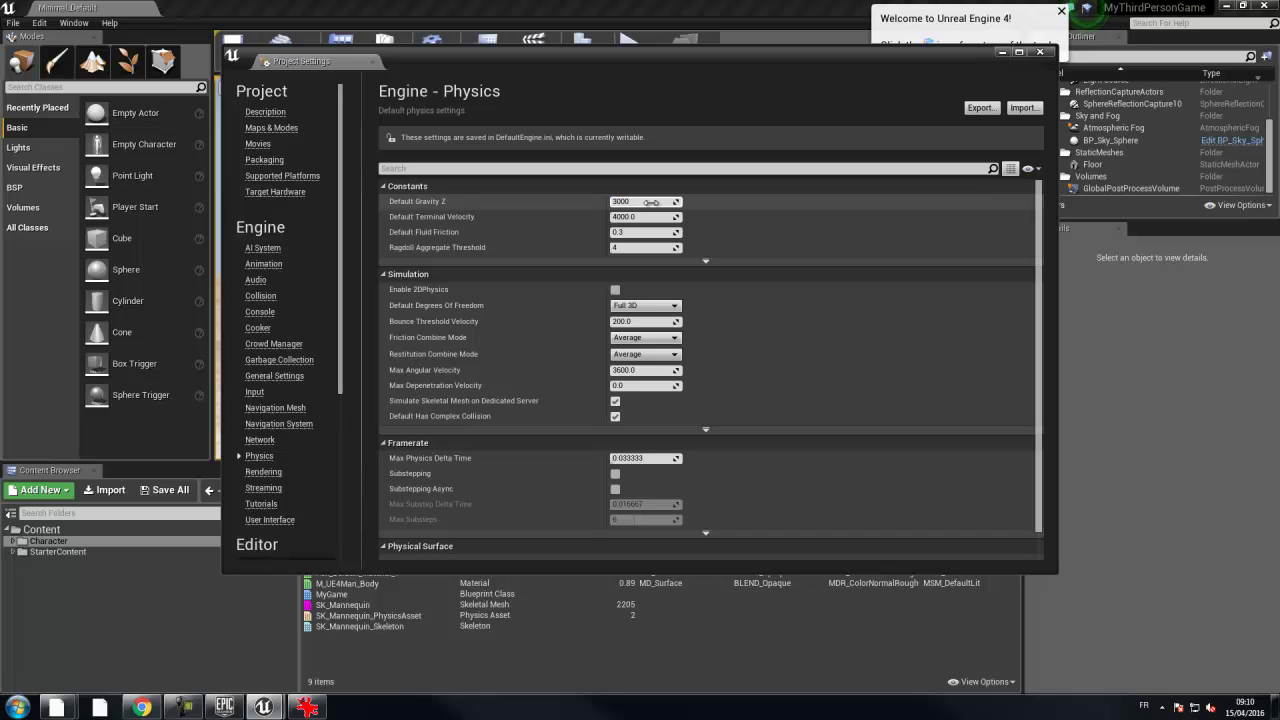
pyautogui.write('3000')
pyautogui.press('Return')
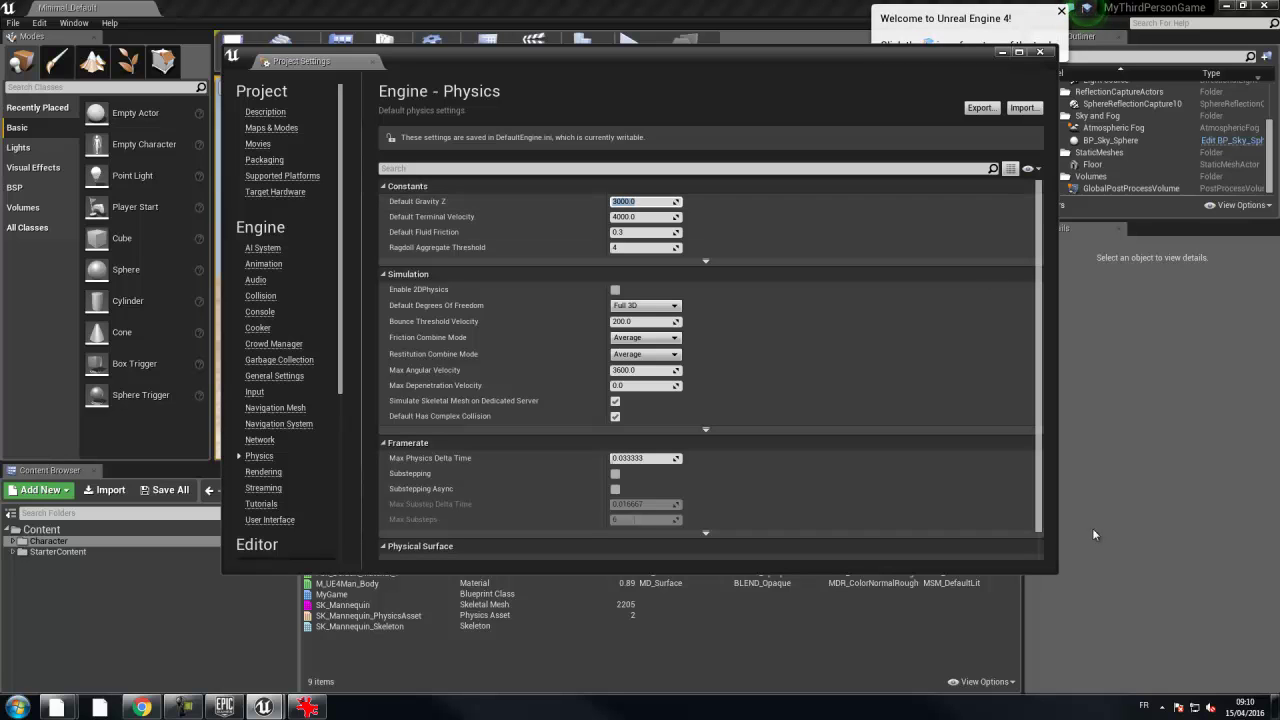
pyautogui.click(1040, 51)
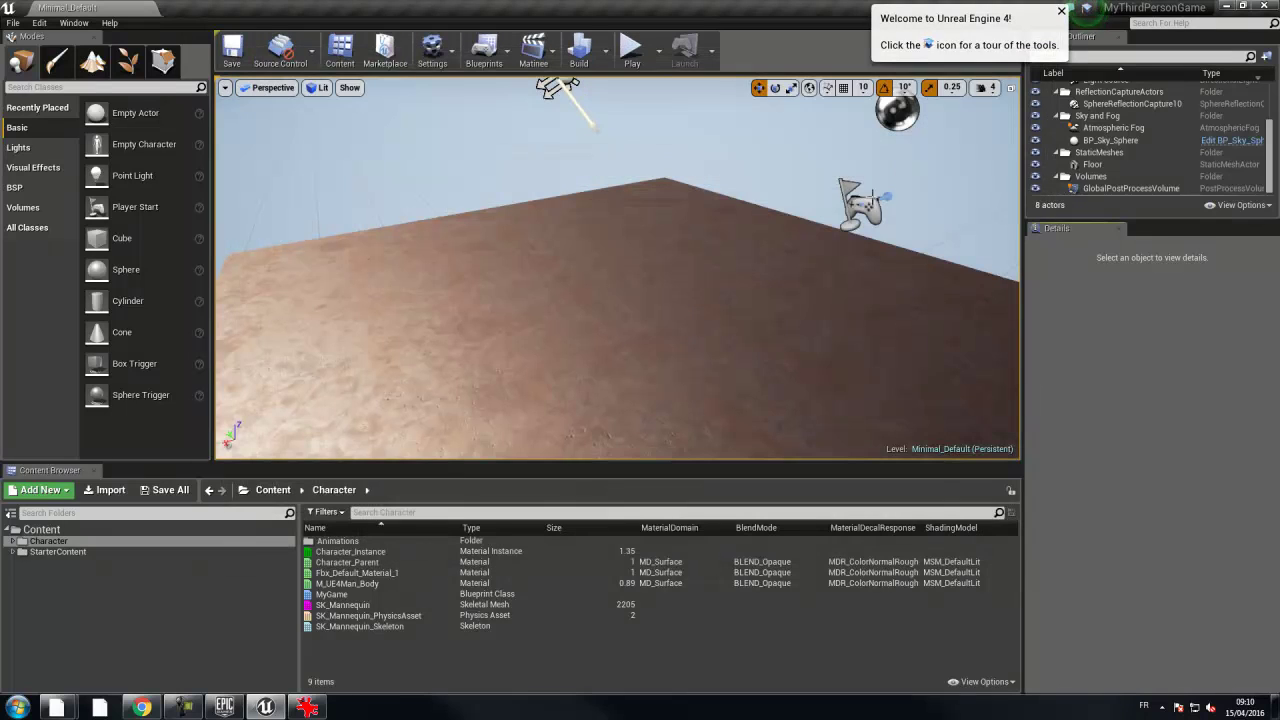
pyautogui.click(632, 55)
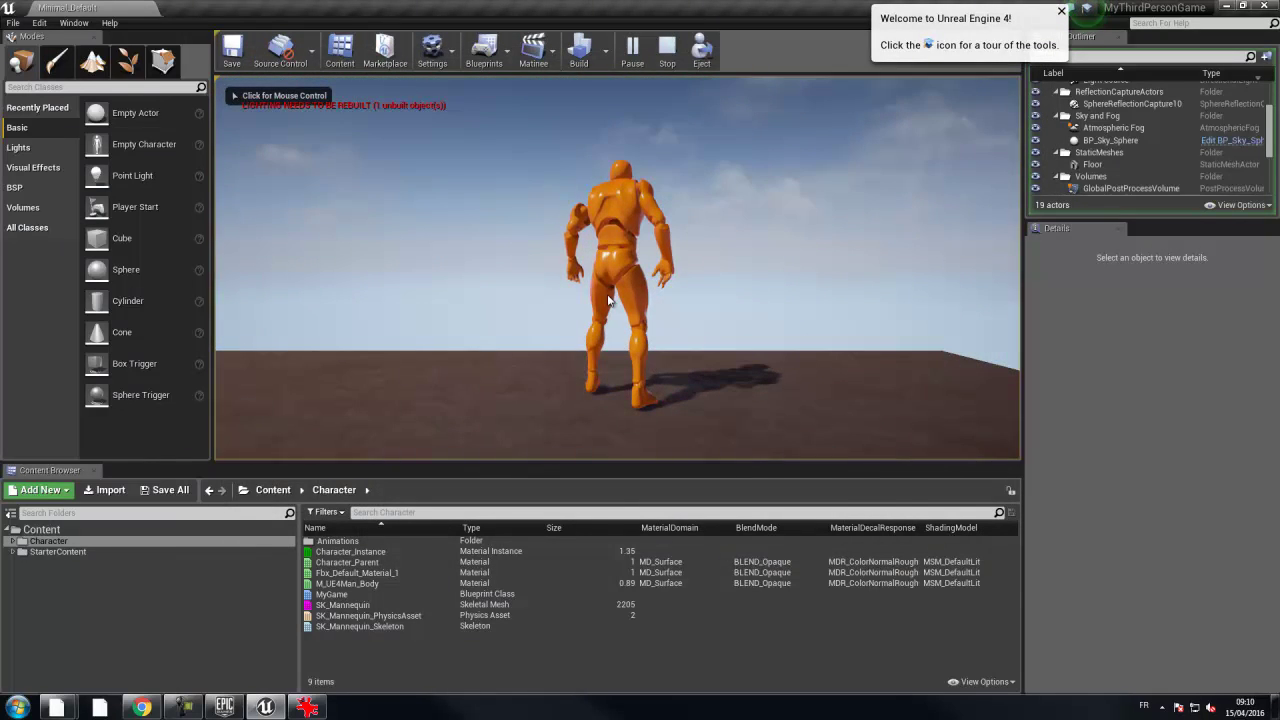
pyautogui.press('space')
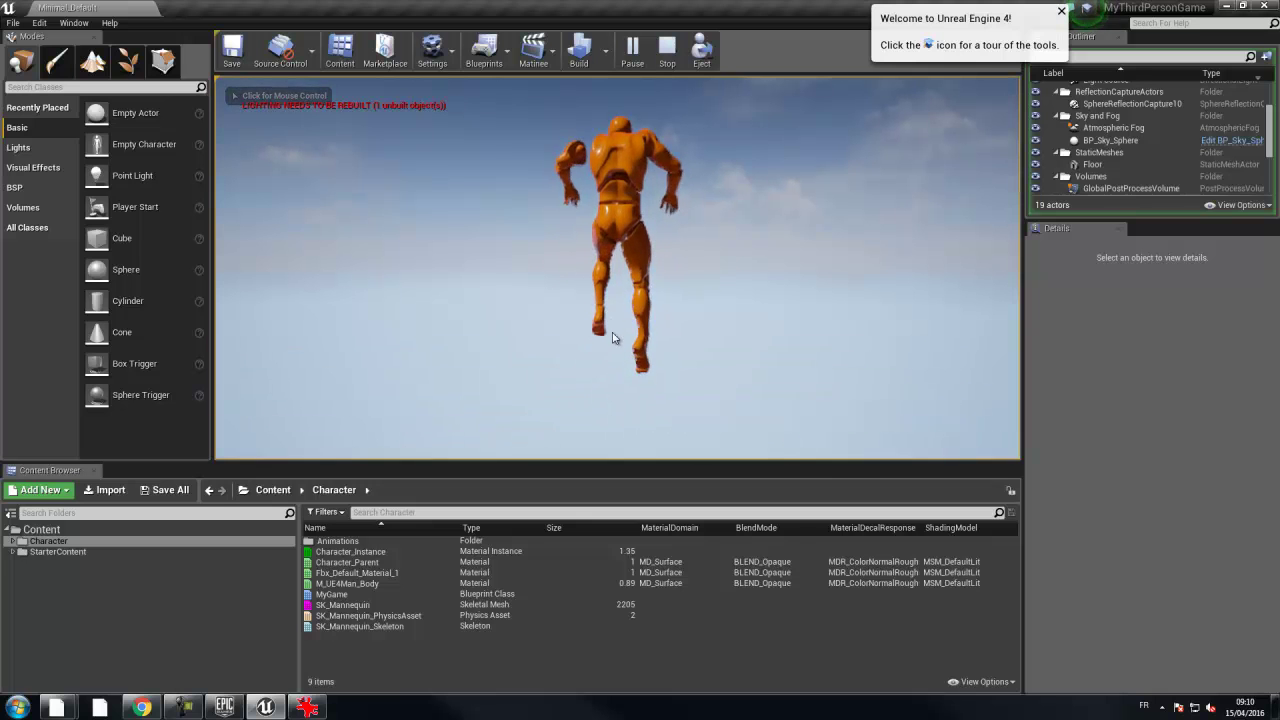
pyautogui.click(787, 123)
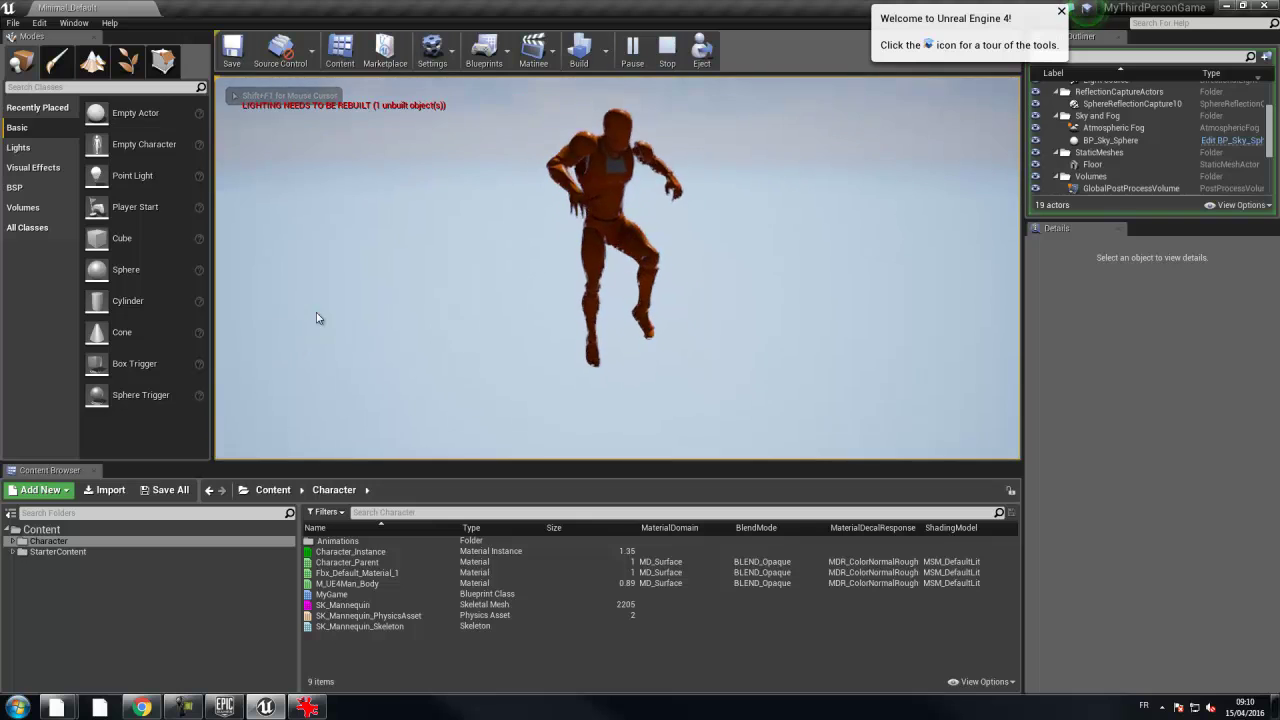
pyautogui.press('Escape')
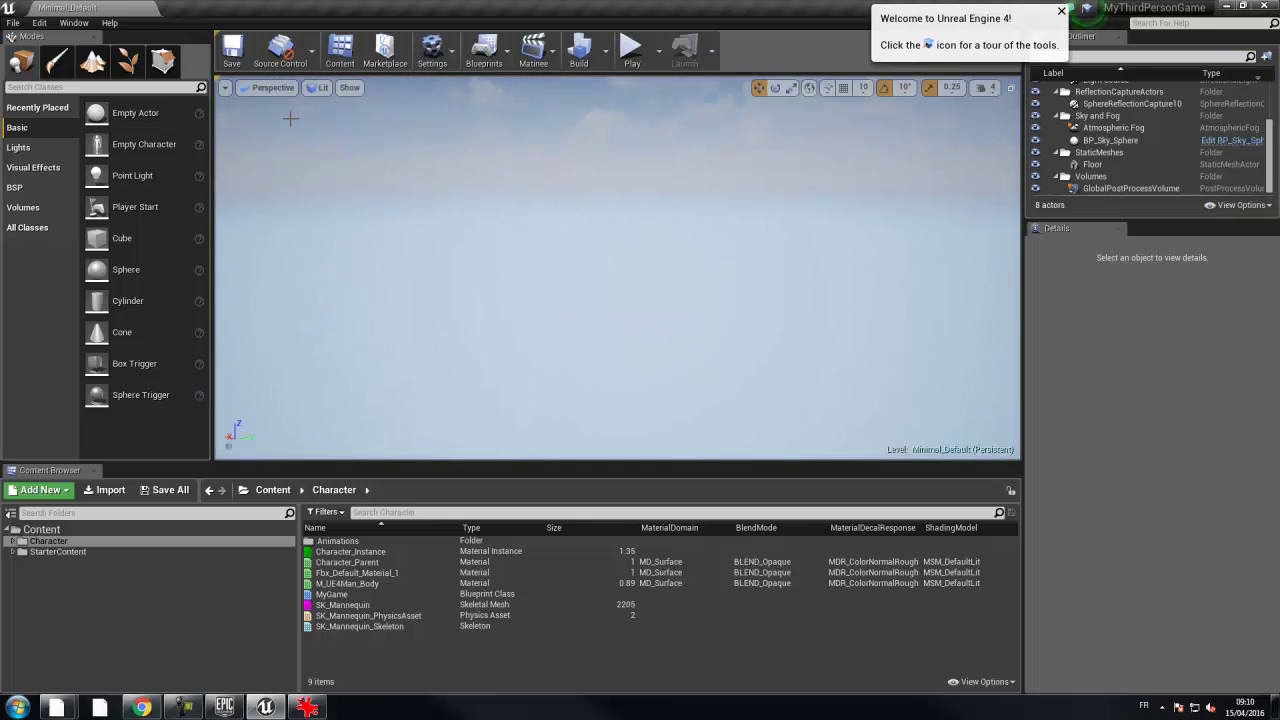
# - Open Editor Preferences from the Edit menu, then close it again
pyautogui.click(12, 24)
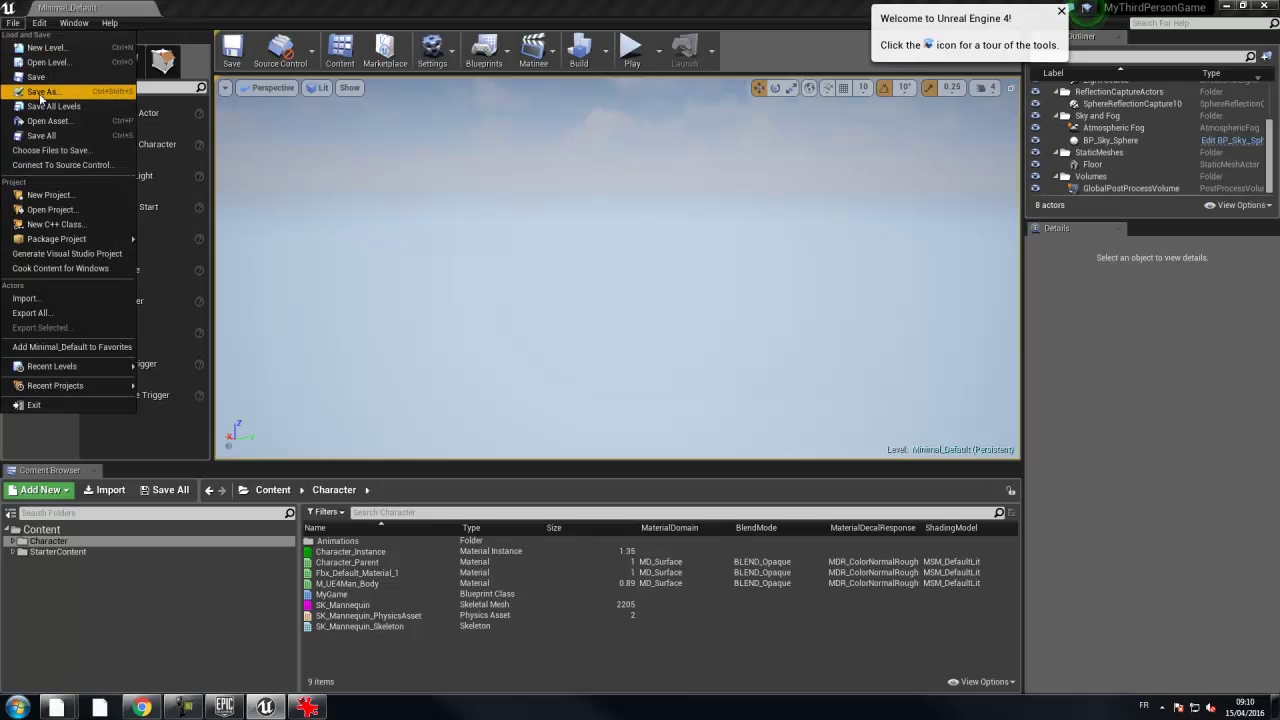
pyautogui.moveTo(39, 22)
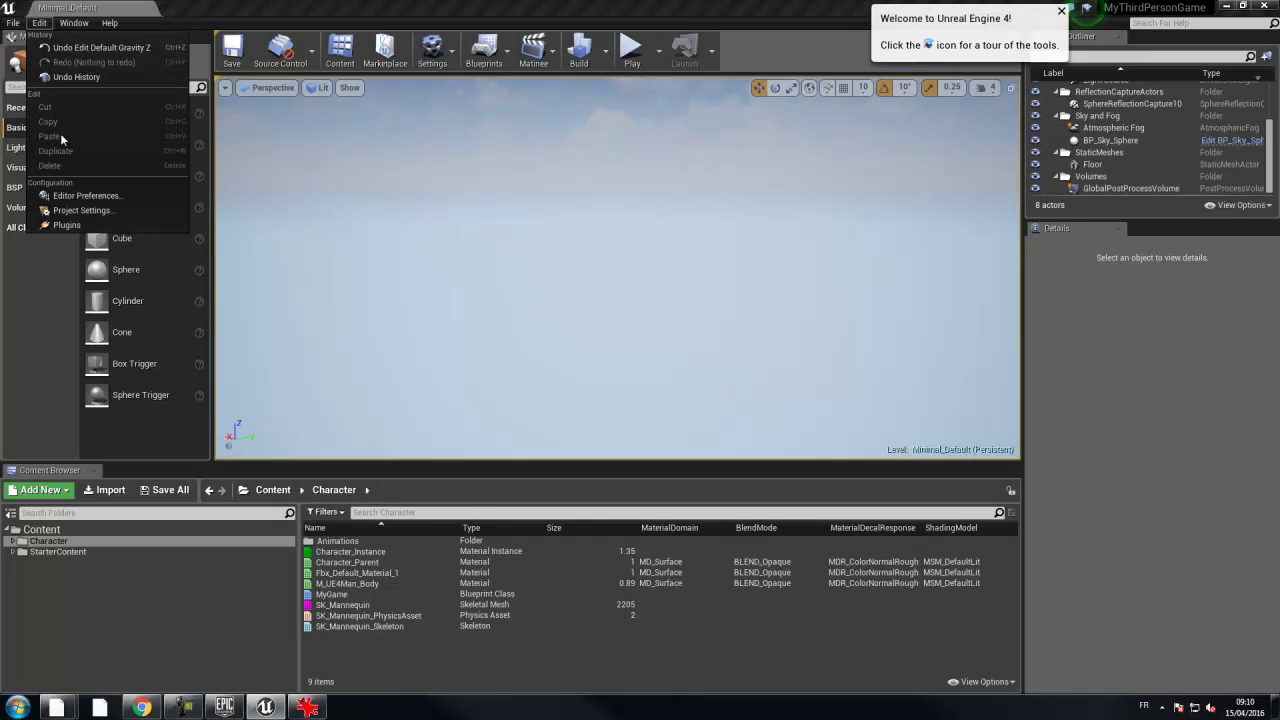
pyautogui.click(72, 197)
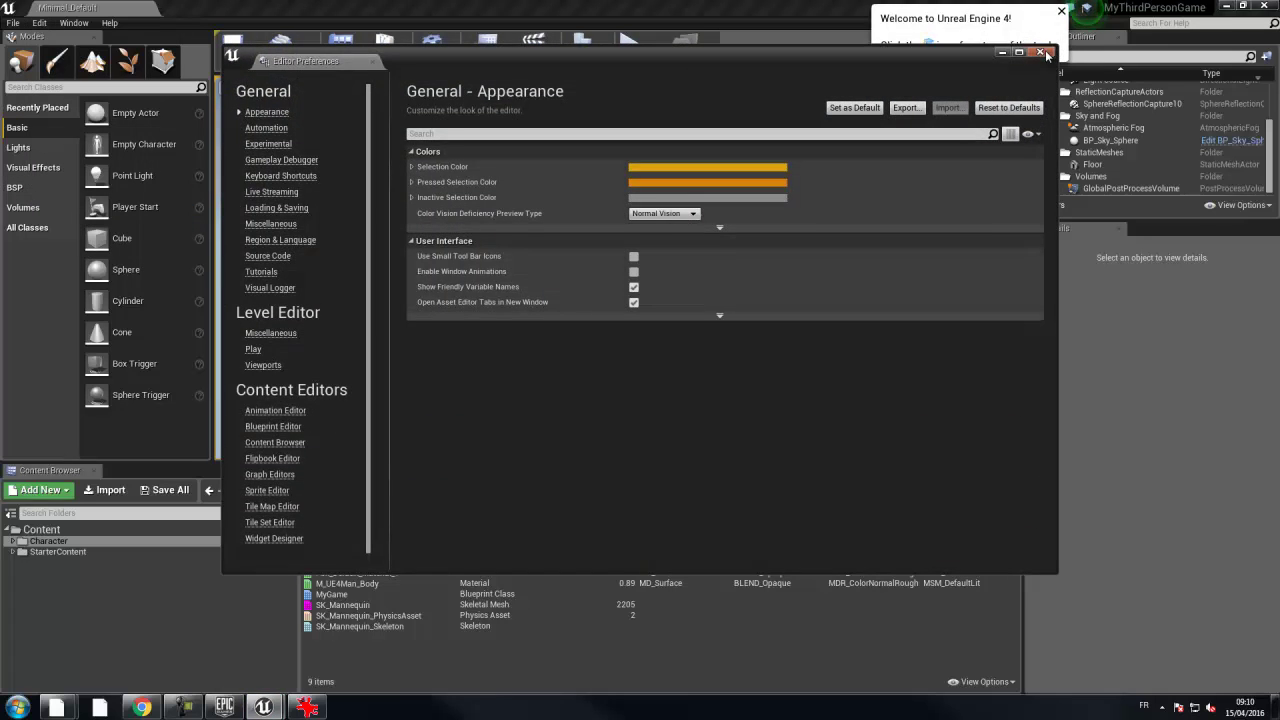
pyautogui.click(1046, 54)
# - Set Default Gravity Z to -3000 in Project Settings > Physics and close the window
pyautogui.click(39, 22)
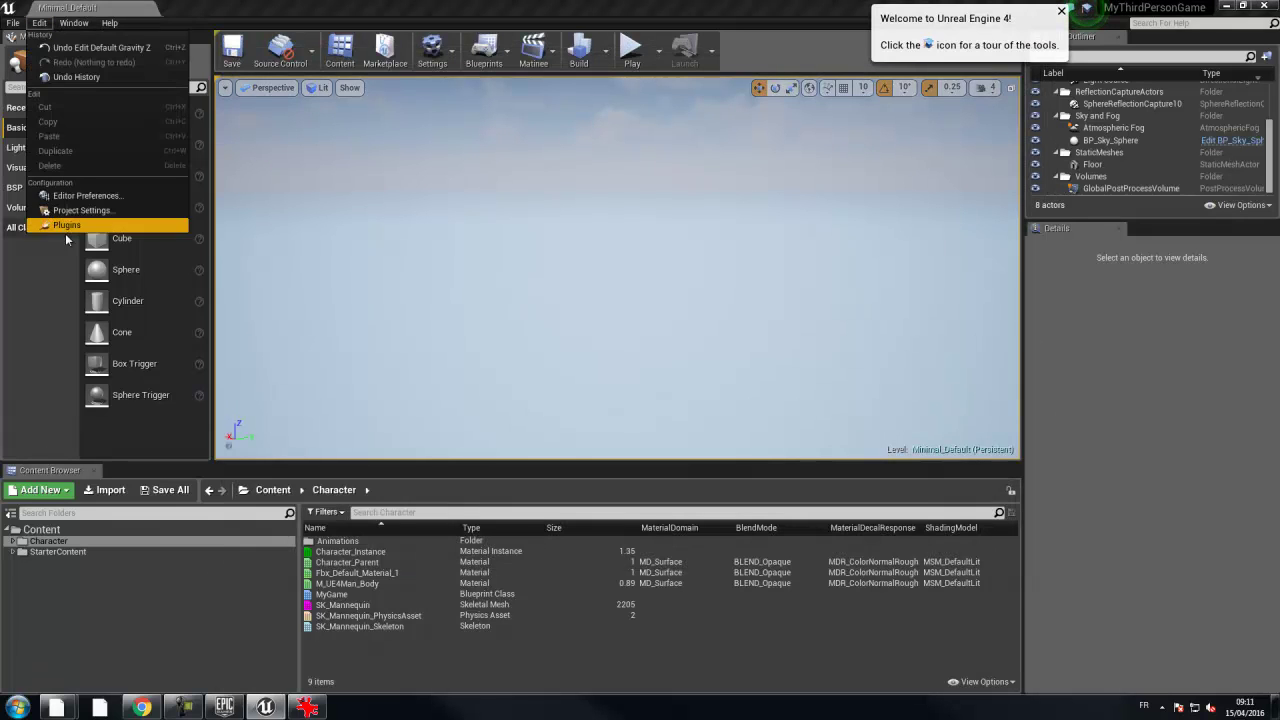
pyautogui.click(80, 210)
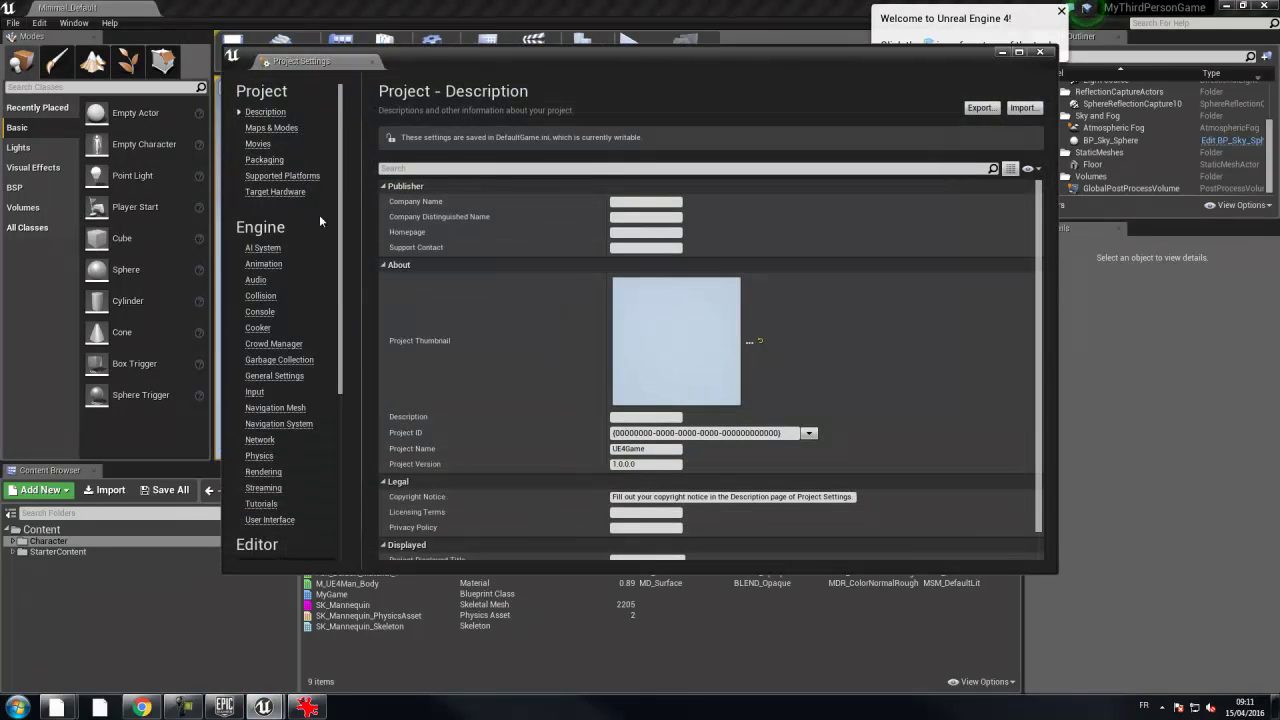
pyautogui.click(259, 456)
pyautogui.click(620, 201)
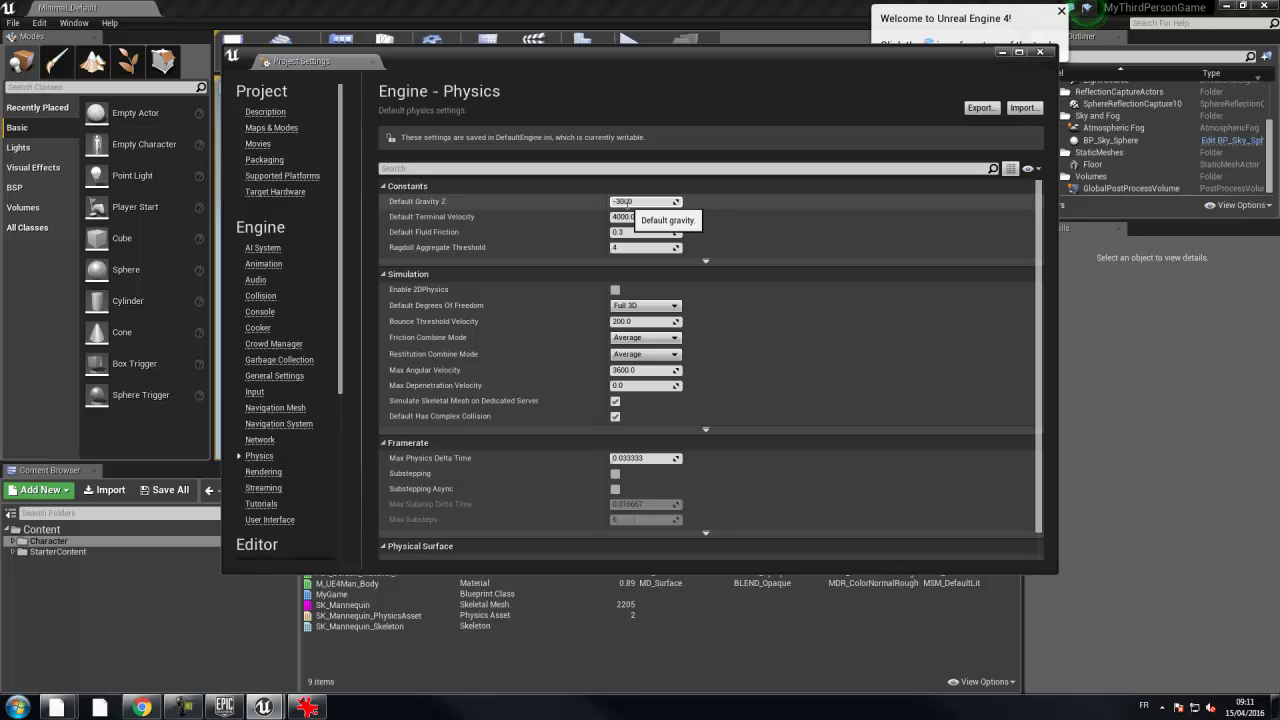
pyautogui.click(1040, 51)
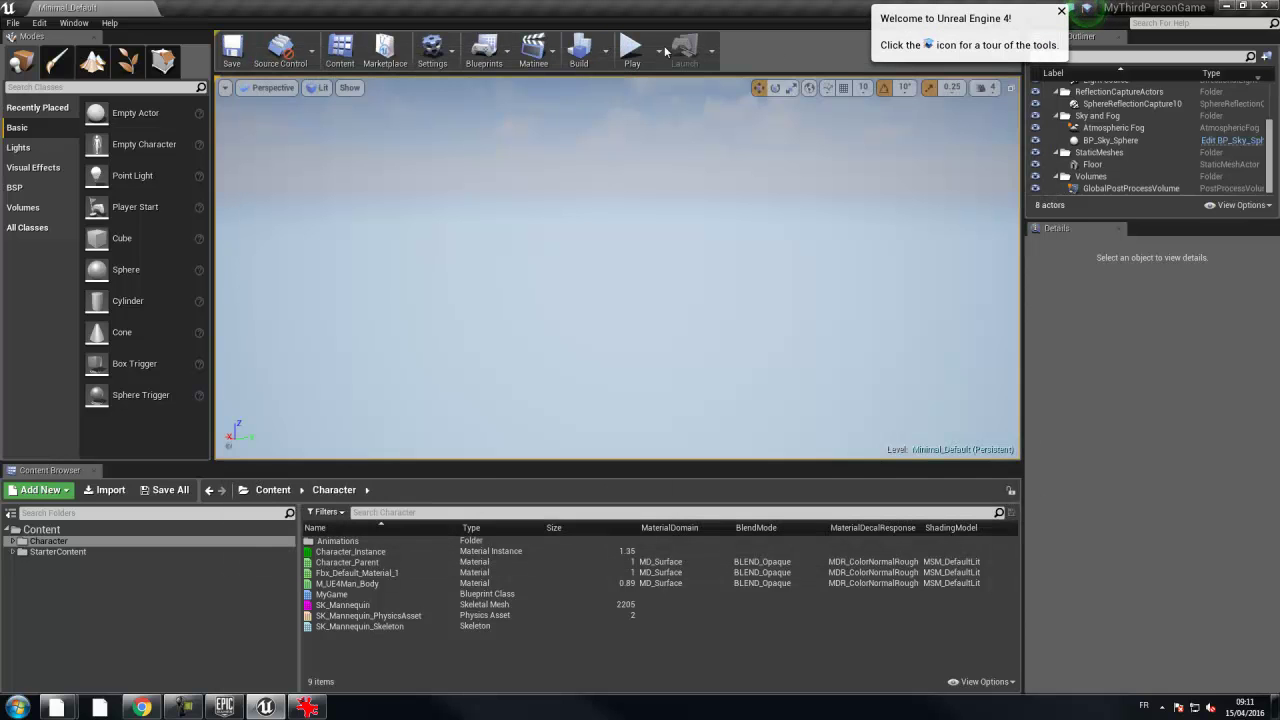
# - Play the level briefly, jumping and running the mannequin off the platform edge, then stop
pyautogui.click(630, 47)
pyautogui.press('space')
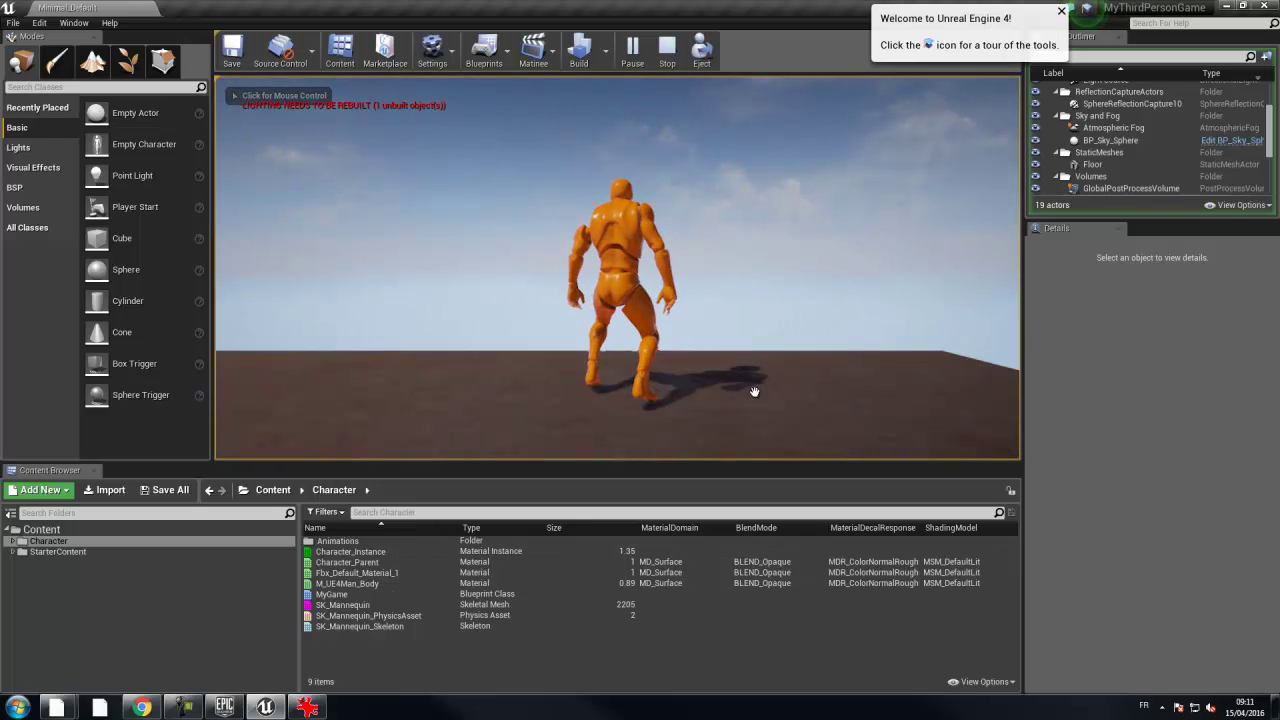
pyautogui.click(757, 391)
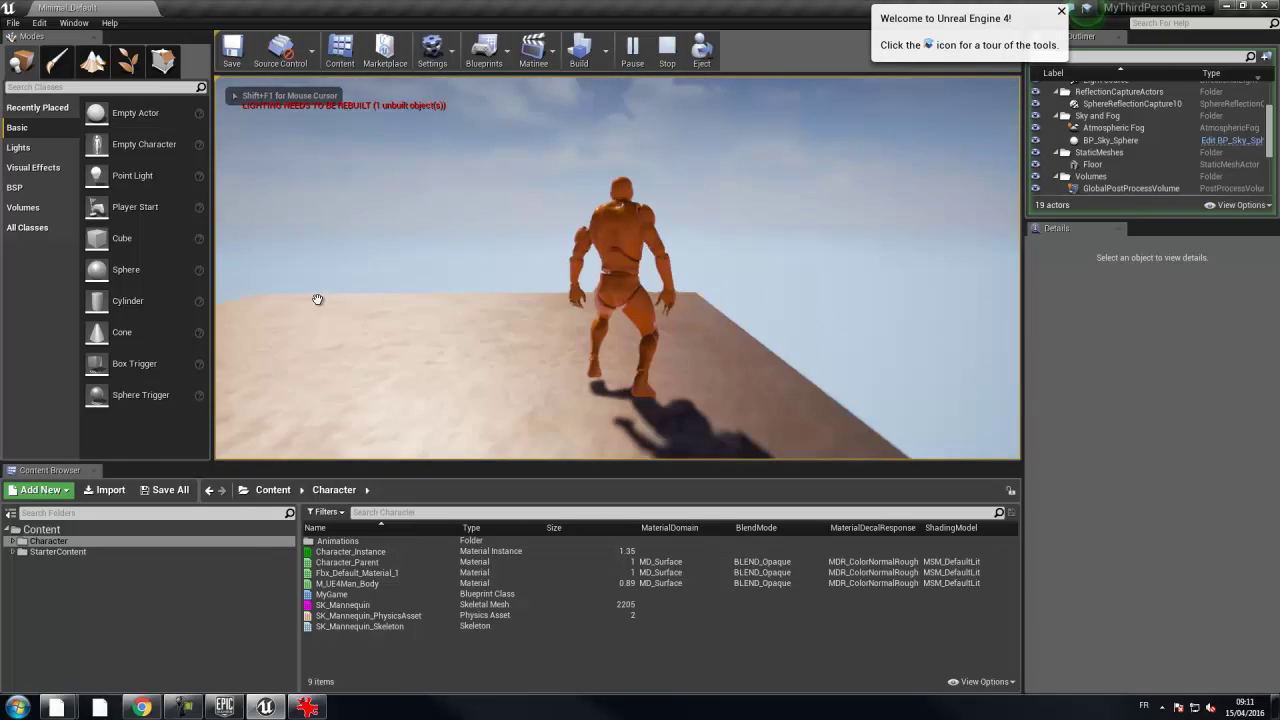
pyautogui.press('s')
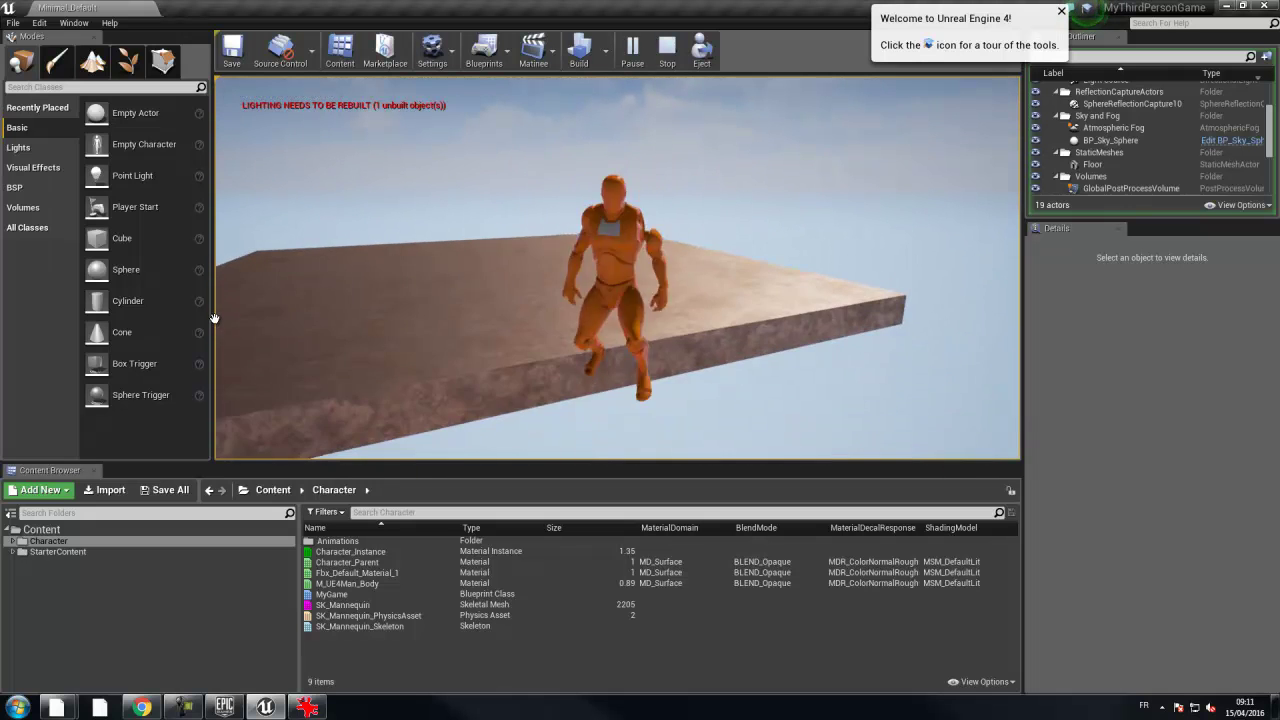
pyautogui.press('w')
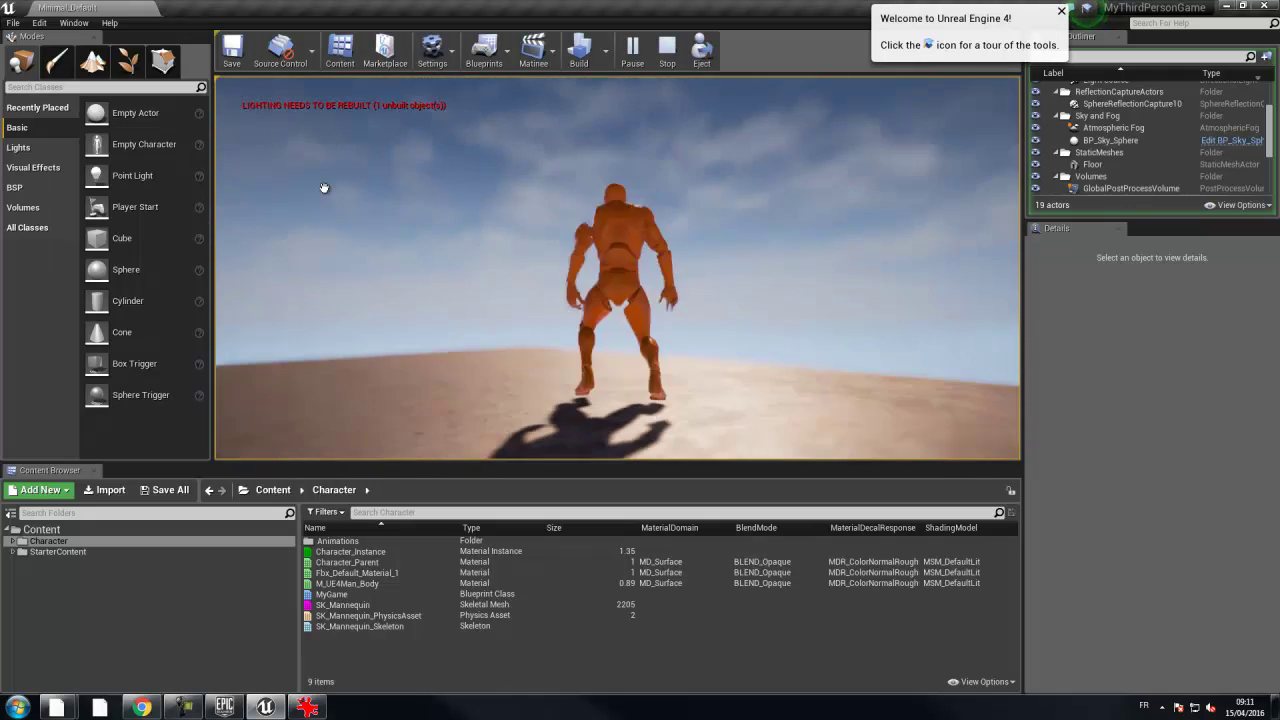
pyautogui.press('Escape')
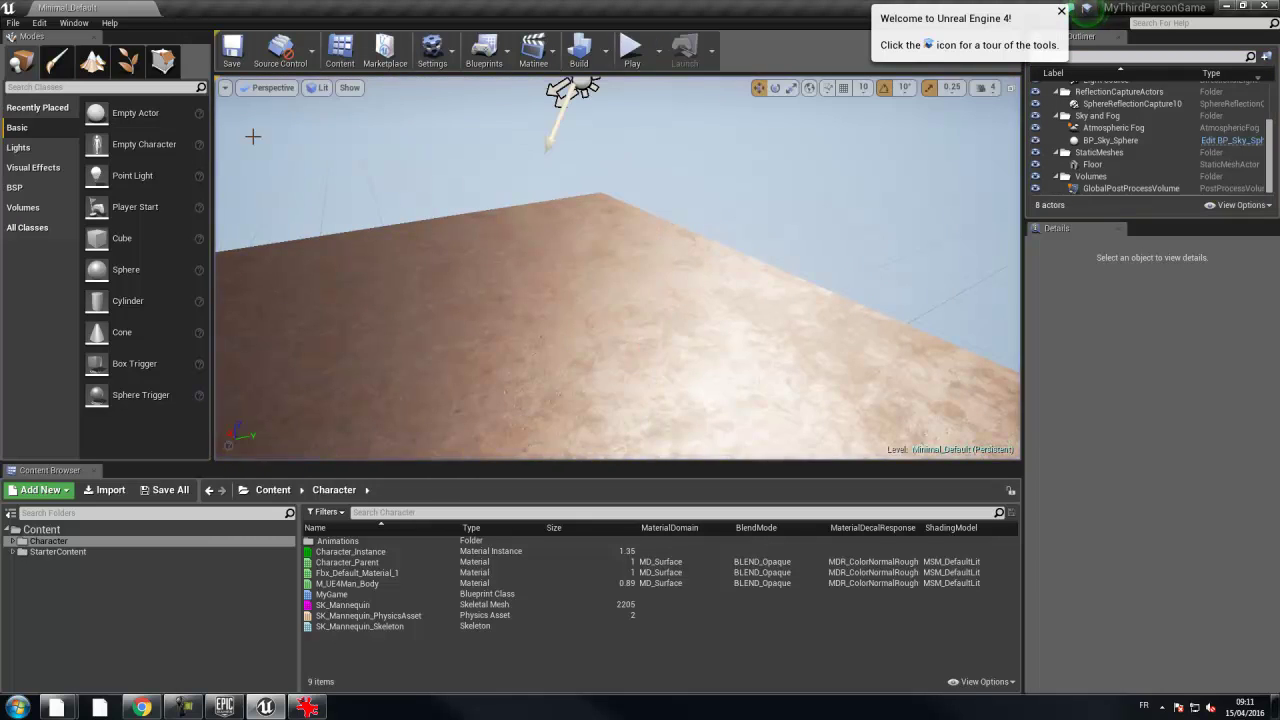
# - Play again, steering the mannequin around the platform with WASD and jumps, then end the session
pyautogui.click(616, 58)
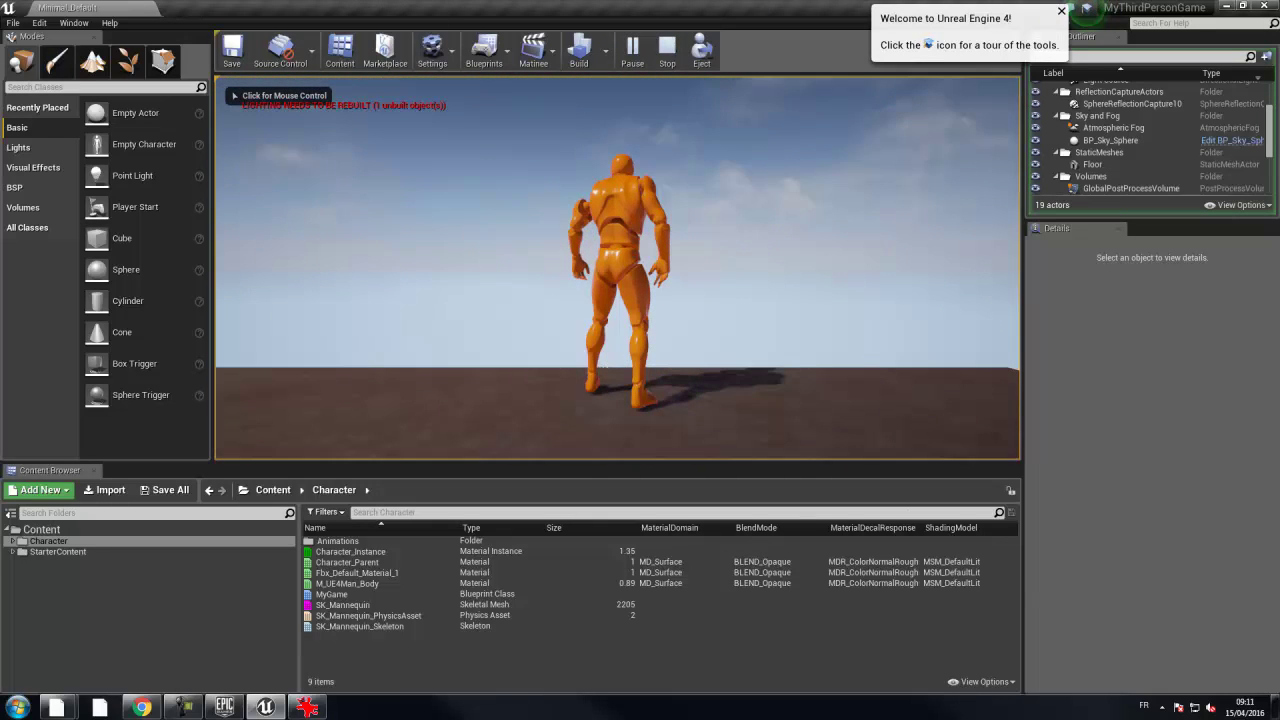
pyautogui.click(506, 186)
pyautogui.press('w')
pyautogui.press('d')
pyautogui.press('s')
pyautogui.press('d')
pyautogui.press('space')
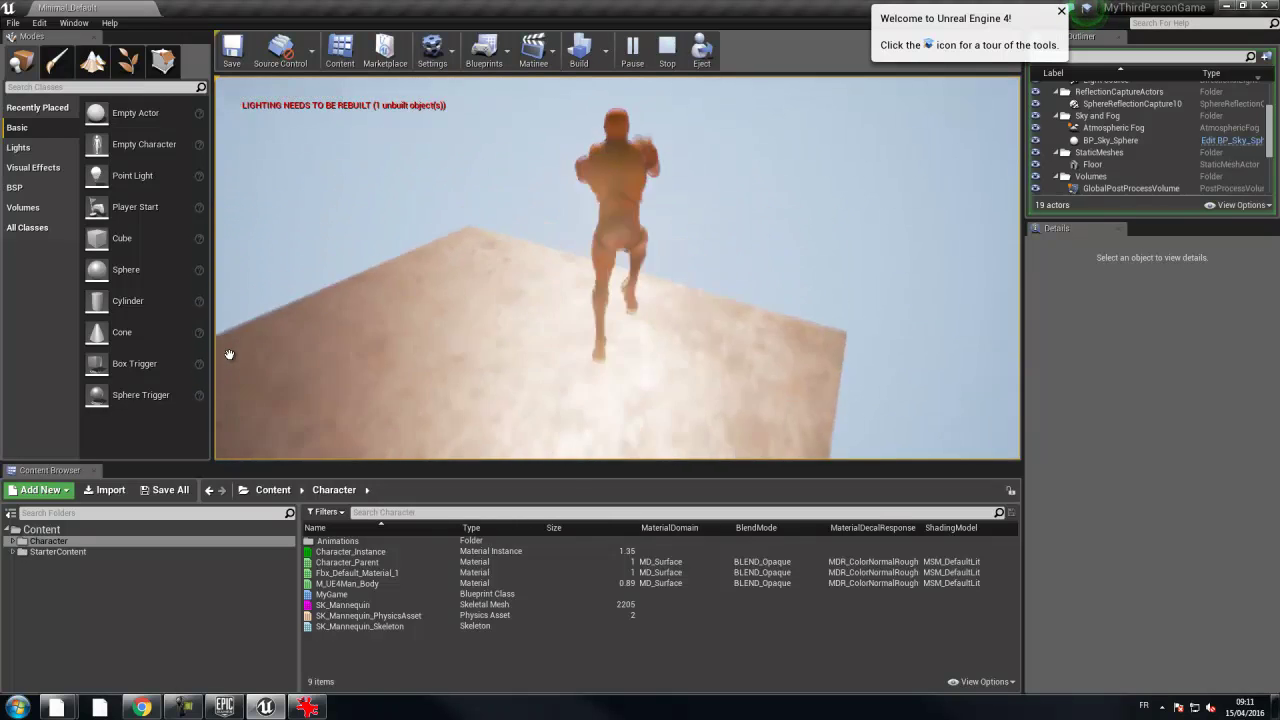
pyautogui.press('s')
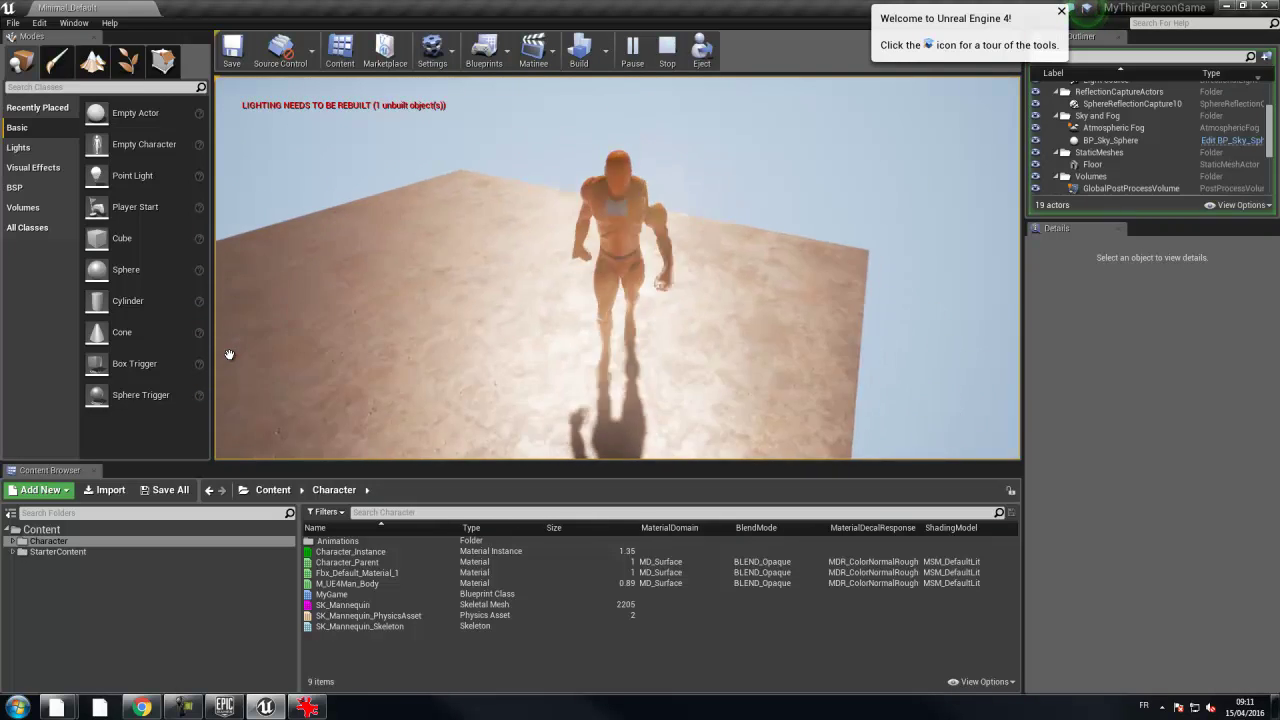
pyautogui.press('w')
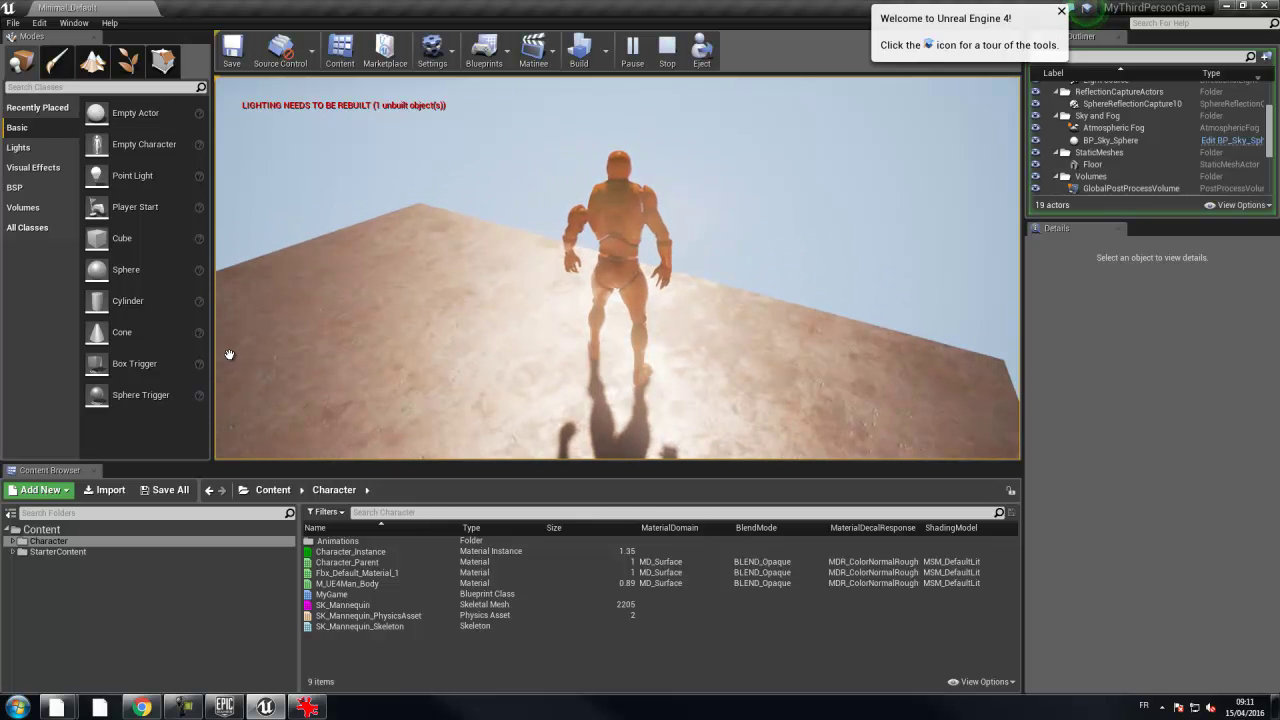
pyautogui.press('d')
pyautogui.press('space')
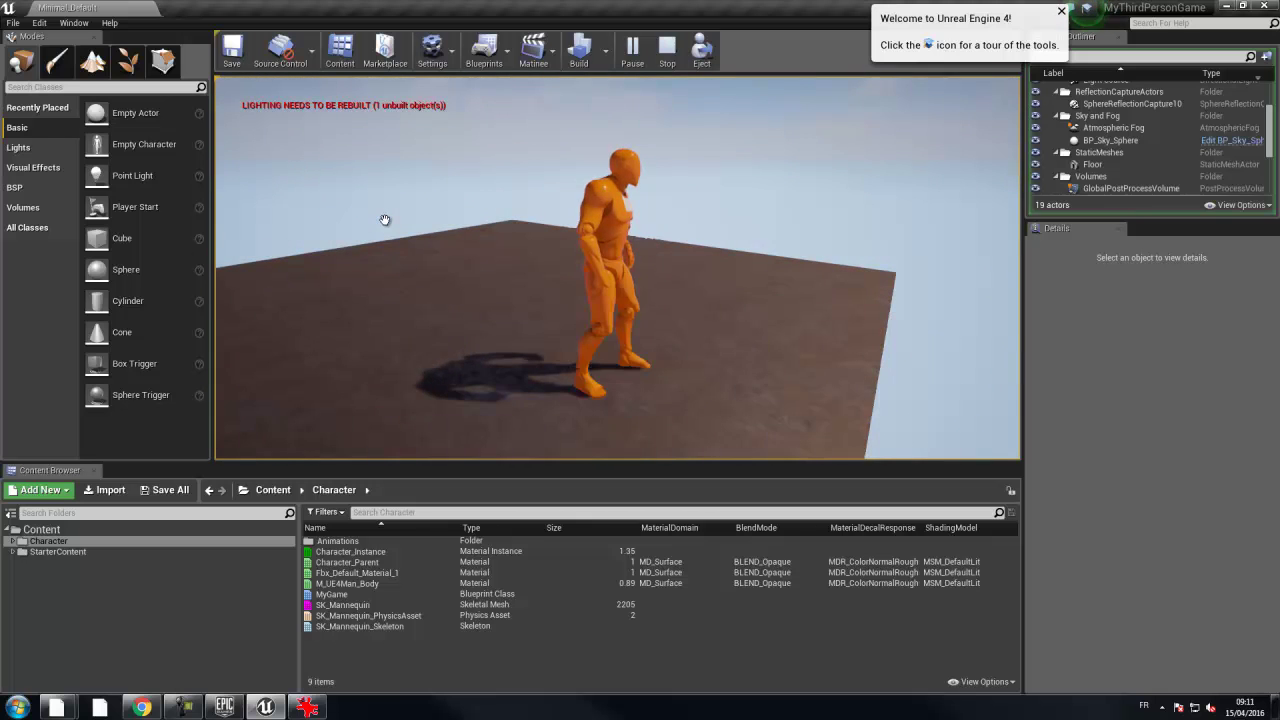
pyautogui.press('w')
pyautogui.press('s')
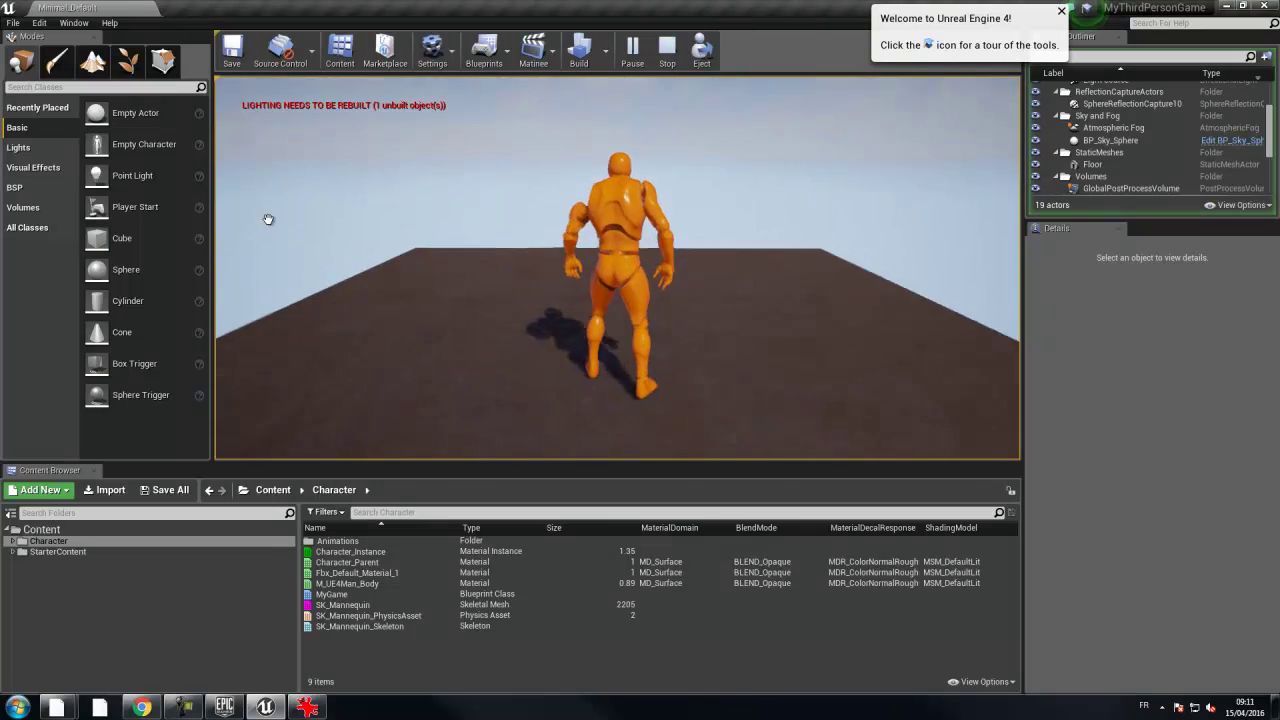
pyautogui.press('Escape')
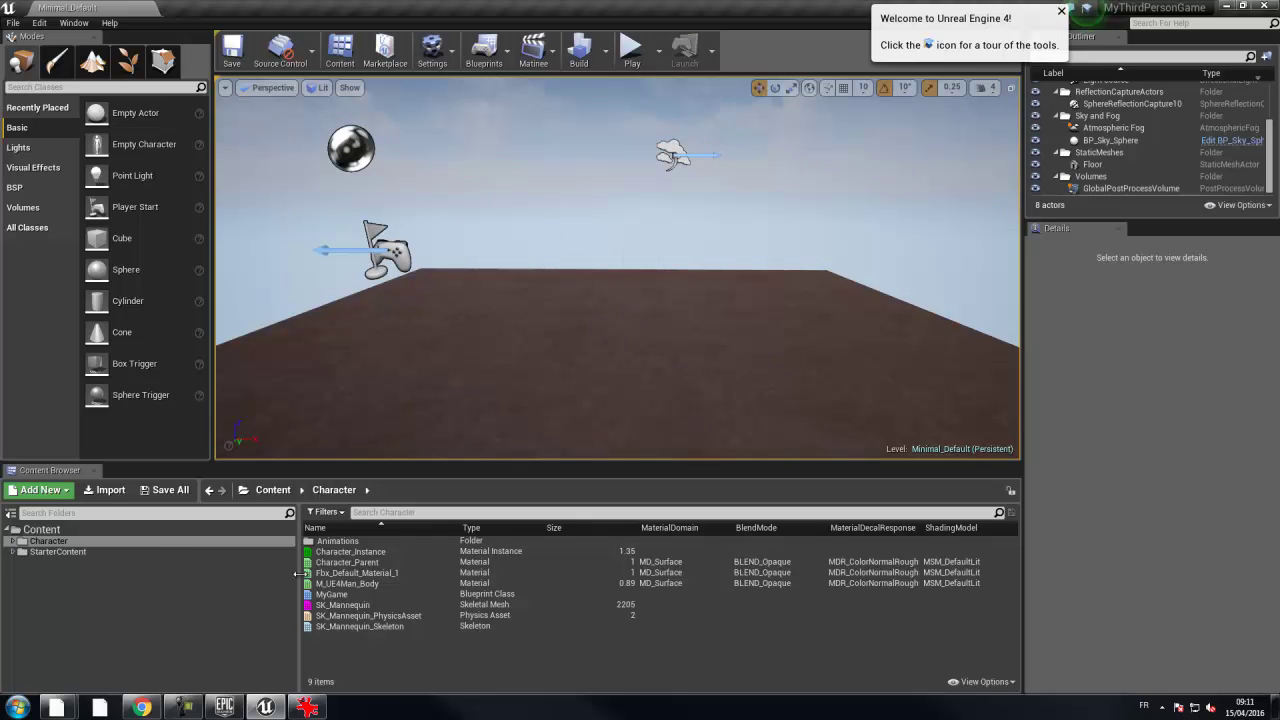
# - Expand the Character folder, browse the Animations assets, then go back to Character's contents
pyautogui.doubleClick(30, 541)
pyautogui.click(40, 552)
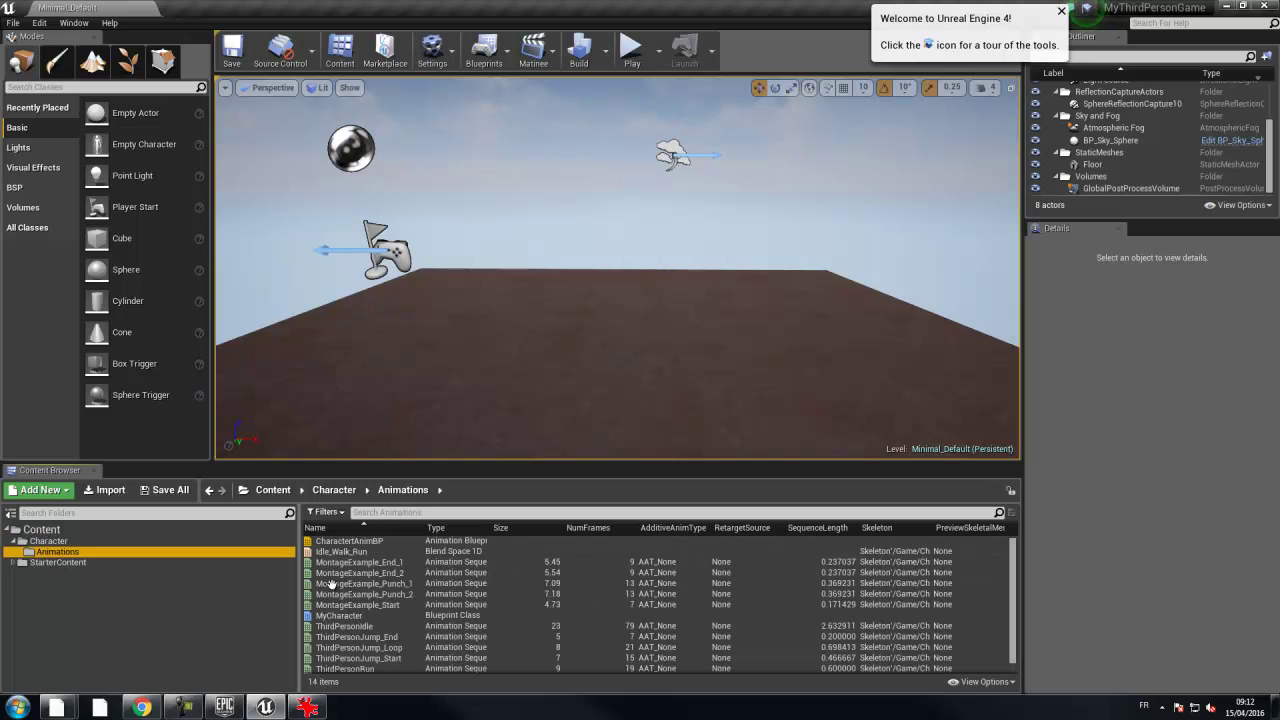
pyautogui.click(113, 540)
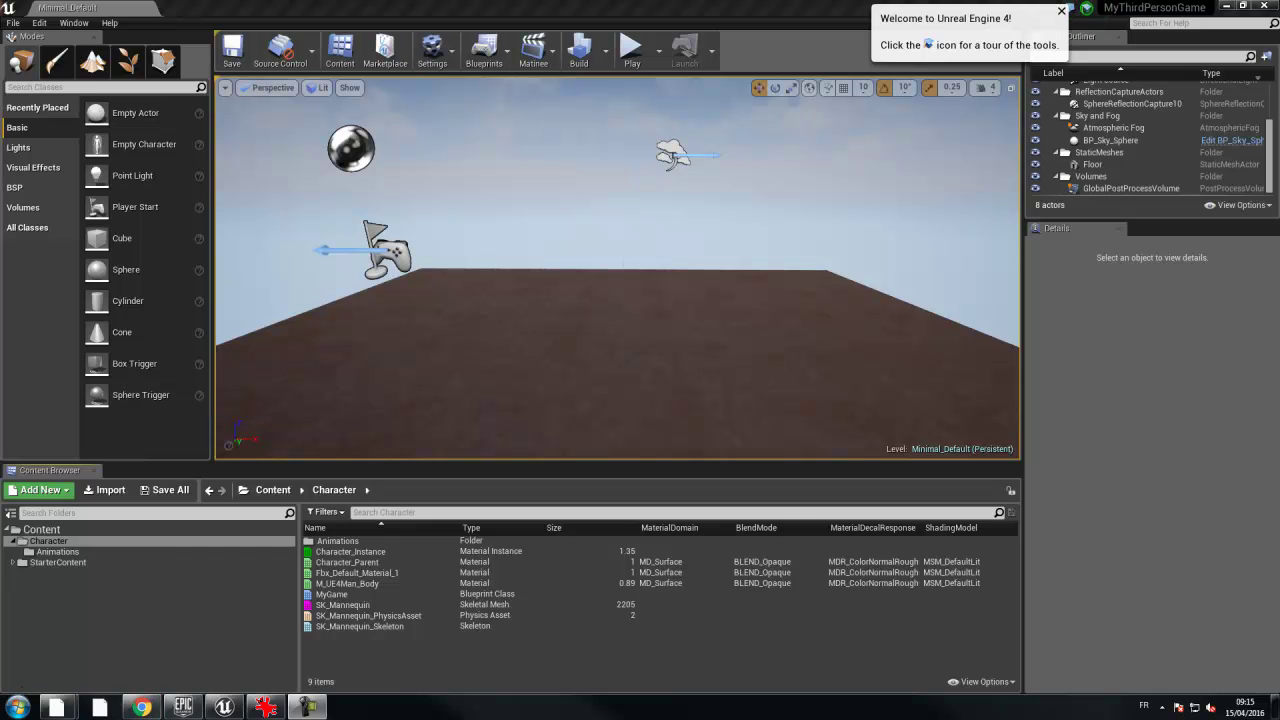
# - Locate the CharaSF_Skin scene in O:\Prof\MelardFX\[2015-2016]\Ressources
pyautogui.click(17, 707)
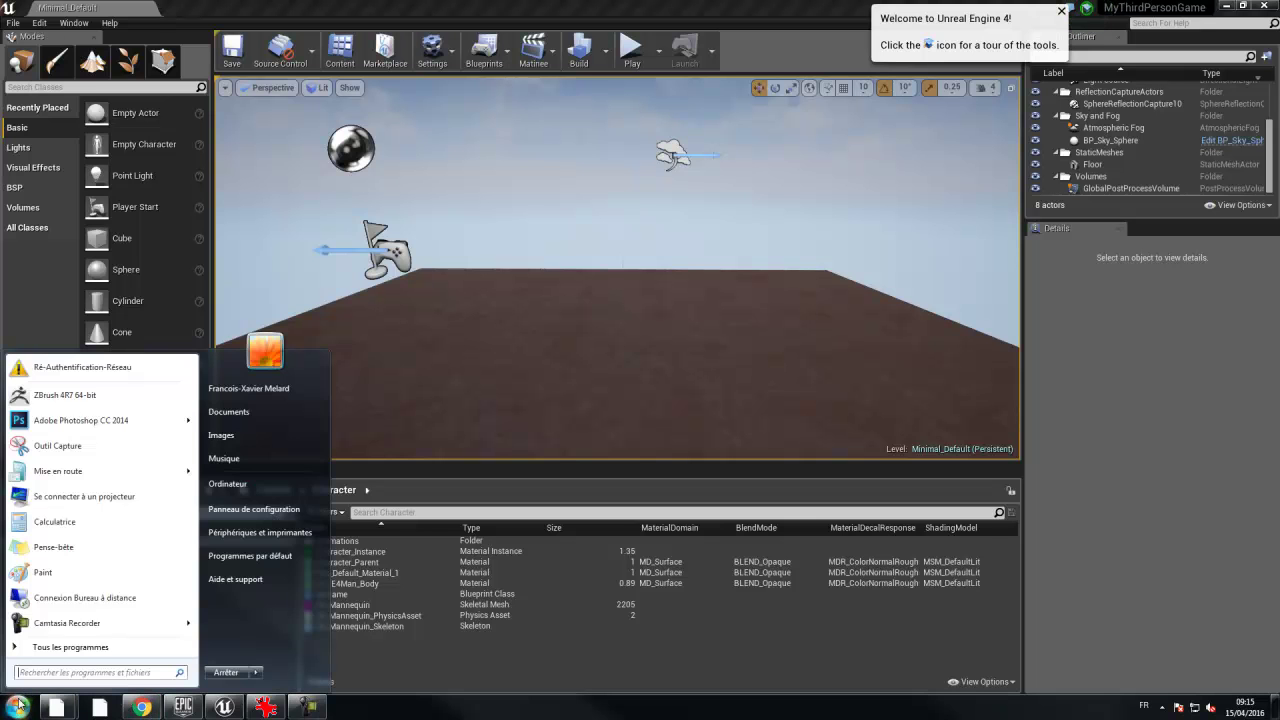
pyautogui.click(260, 472)
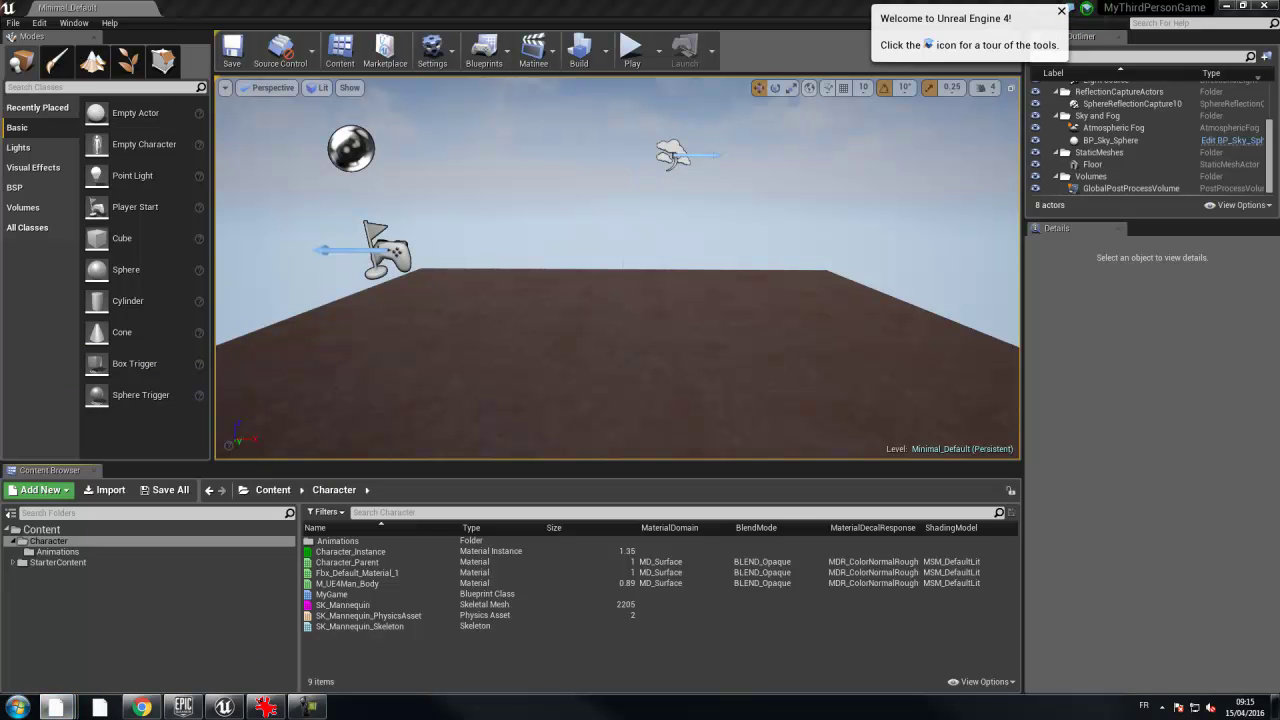
pyautogui.click(648, 383)
pyautogui.doubleClick(648, 383)
pyautogui.doubleClick(450, 262)
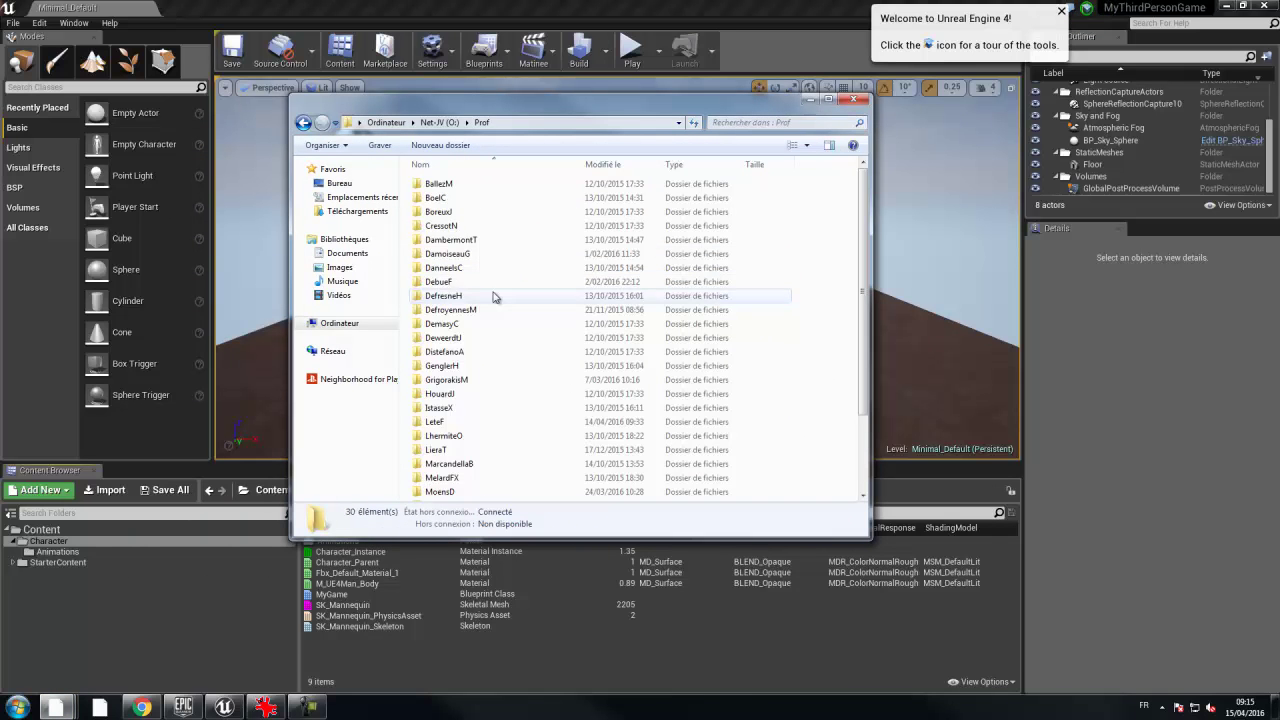
pyautogui.doubleClick(457, 478)
pyautogui.doubleClick(450, 254)
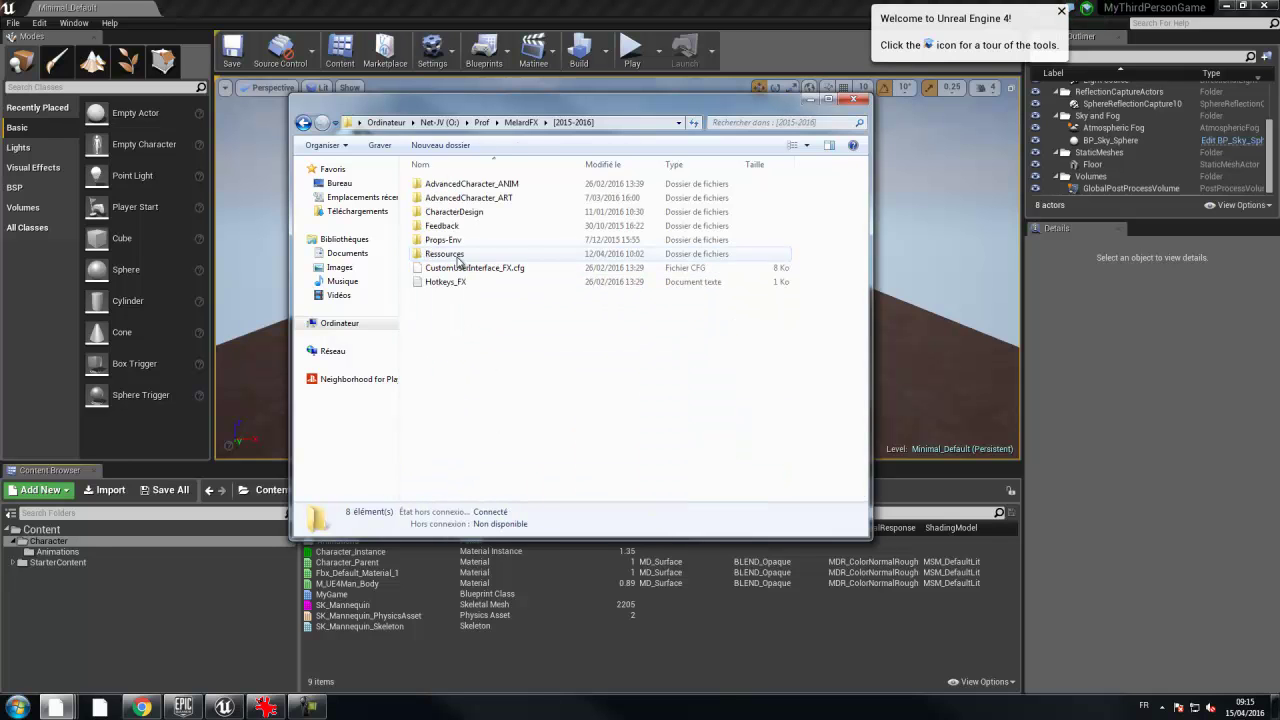
pyautogui.doubleClick(444, 254)
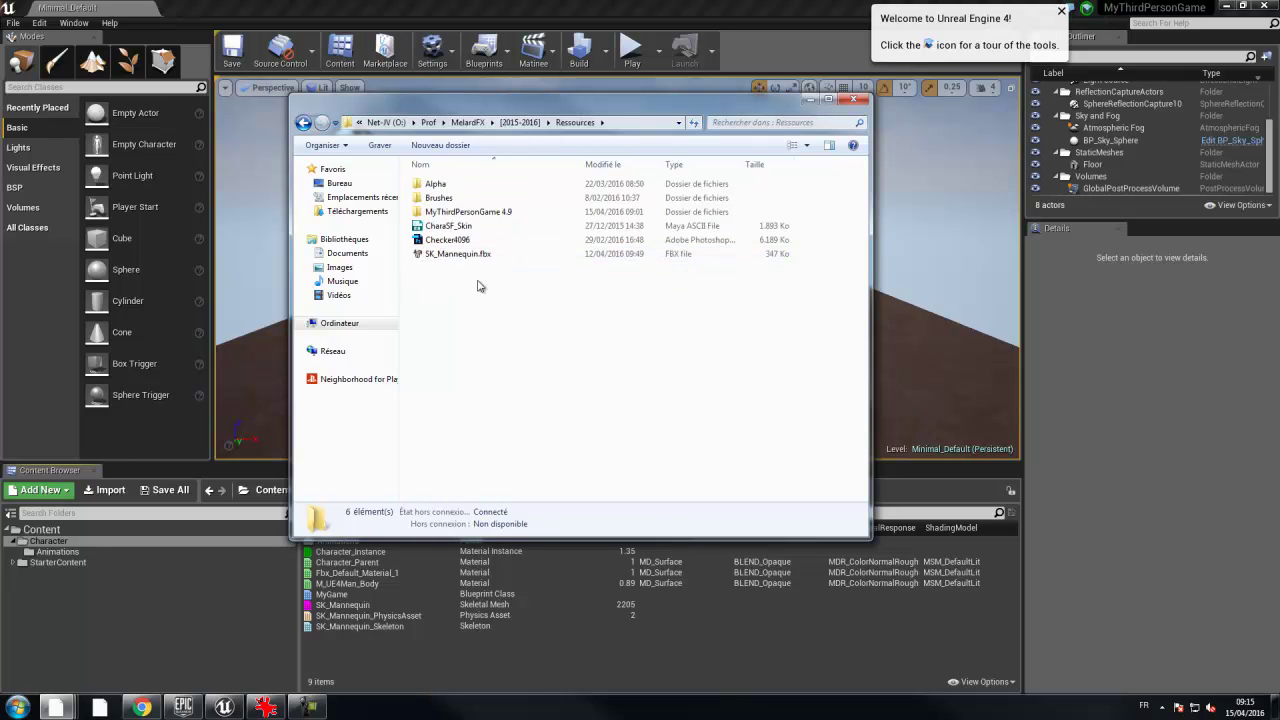
pyautogui.click(433, 230)
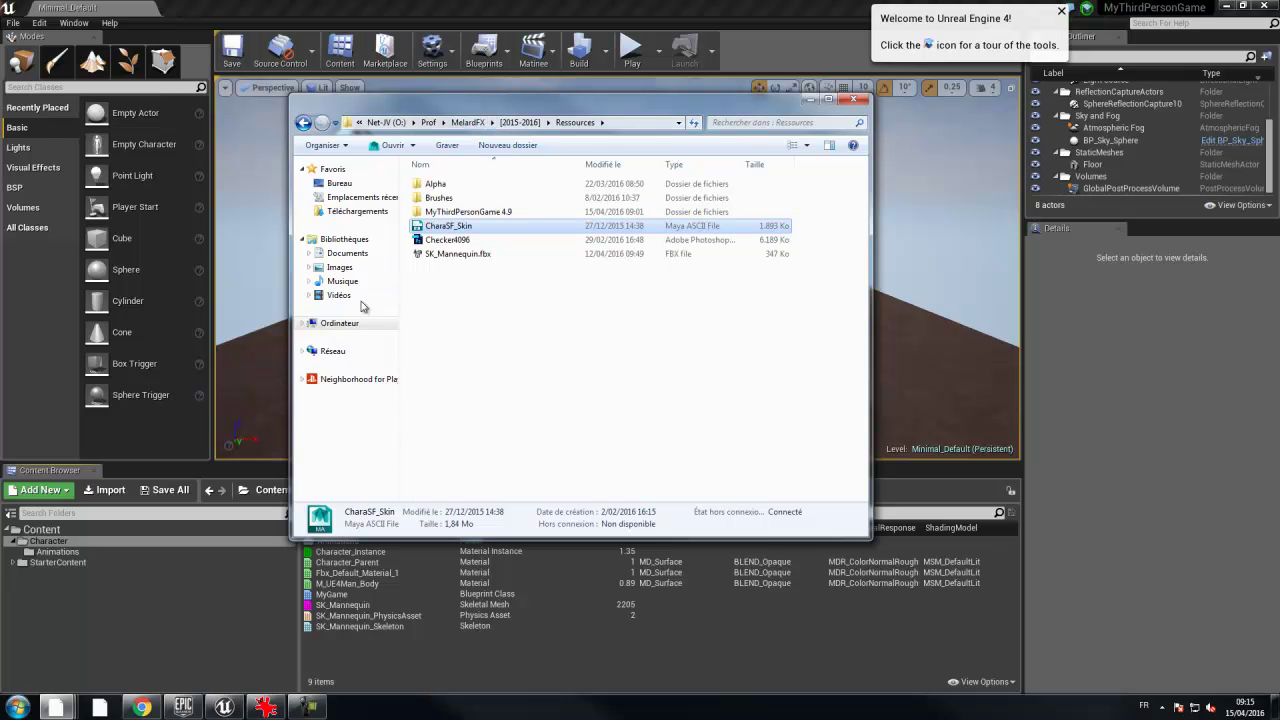
# - Create a Maya2016 folder in D:\HEAJ\HEAJ - [2015-2016]\AdvChara and open it
pyautogui.click(340, 323)
pyautogui.doubleClick(647, 212)
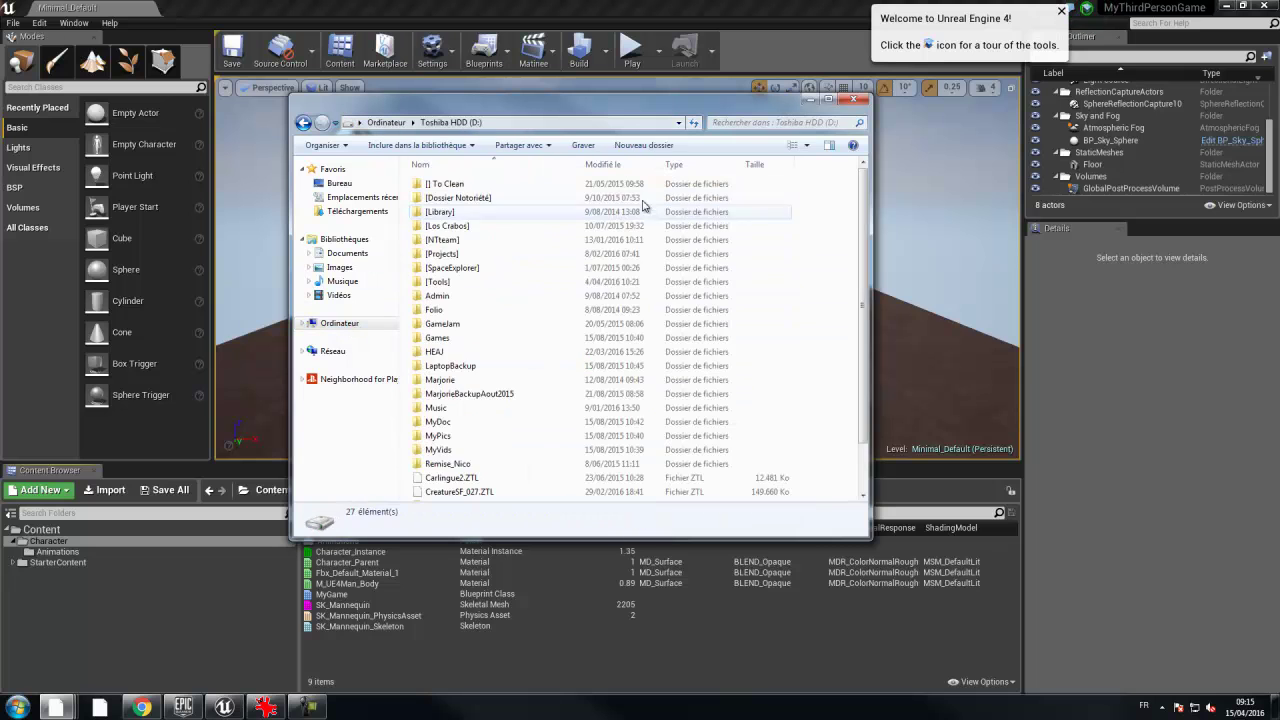
pyautogui.doubleClick(460, 346)
pyautogui.doubleClick(455, 242)
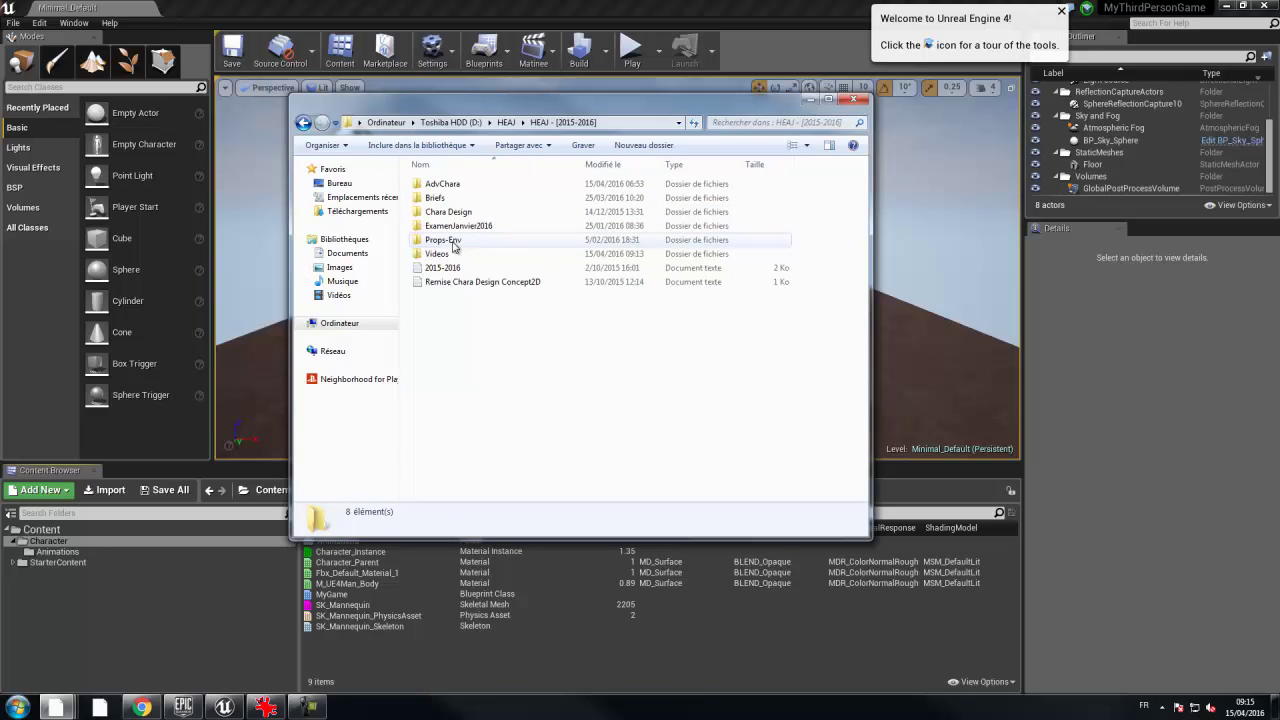
pyautogui.doubleClick(442, 185)
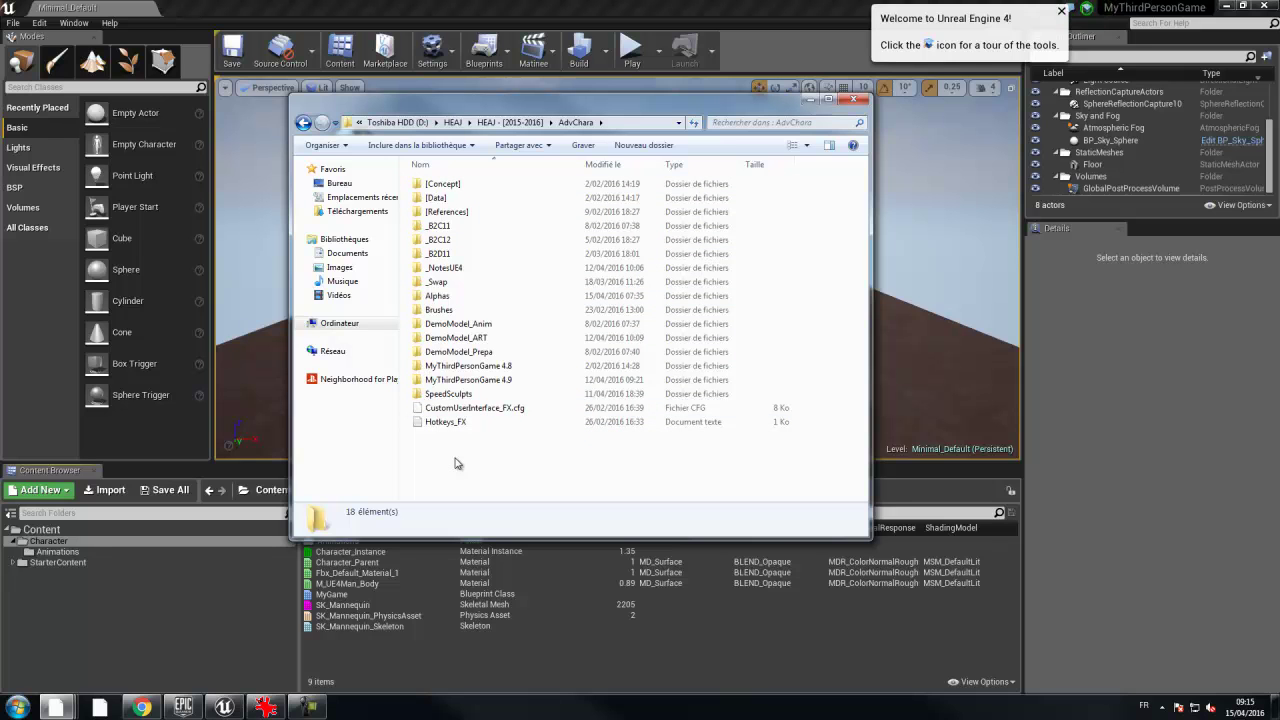
pyautogui.rightClick(455, 463)
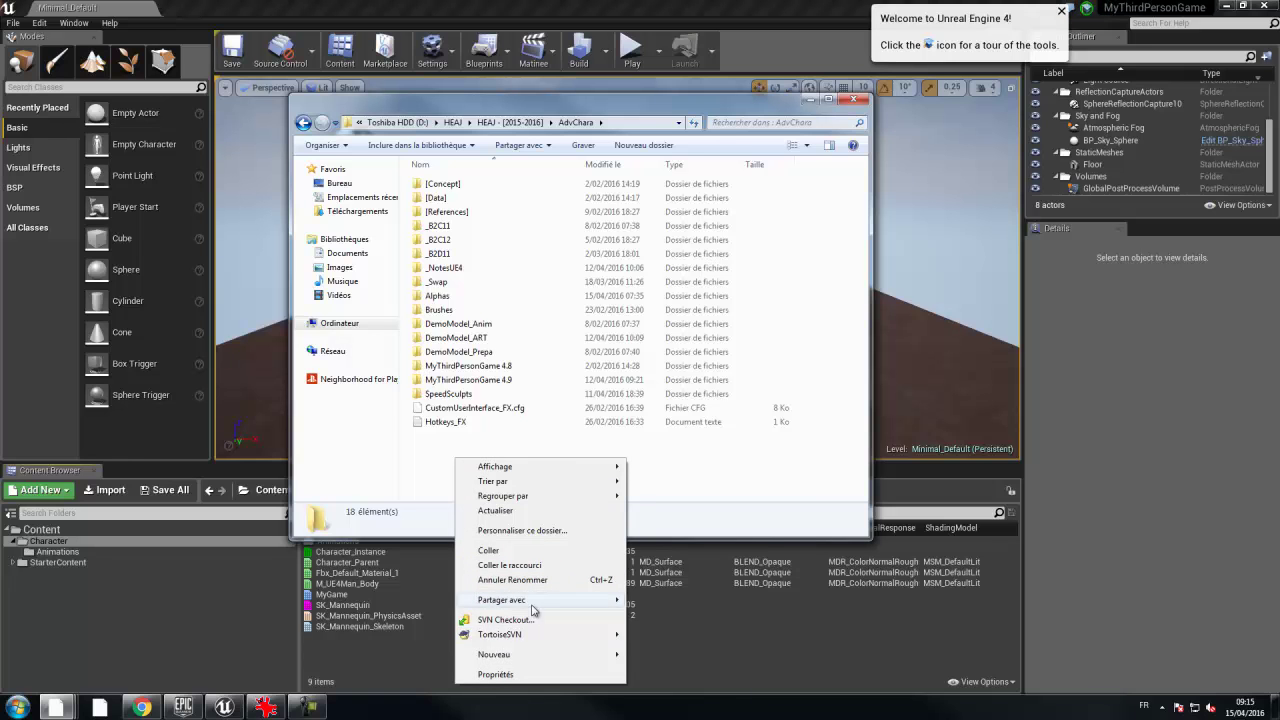
pyautogui.moveTo(520, 655)
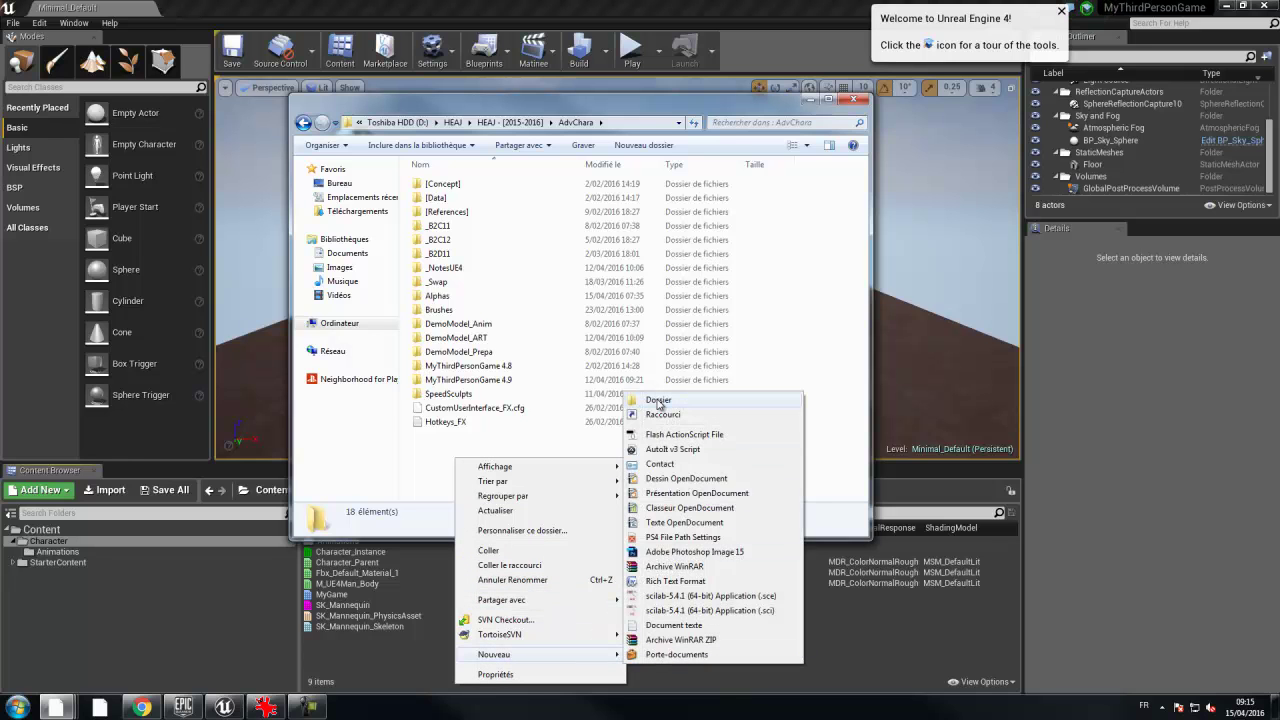
pyautogui.click(659, 400)
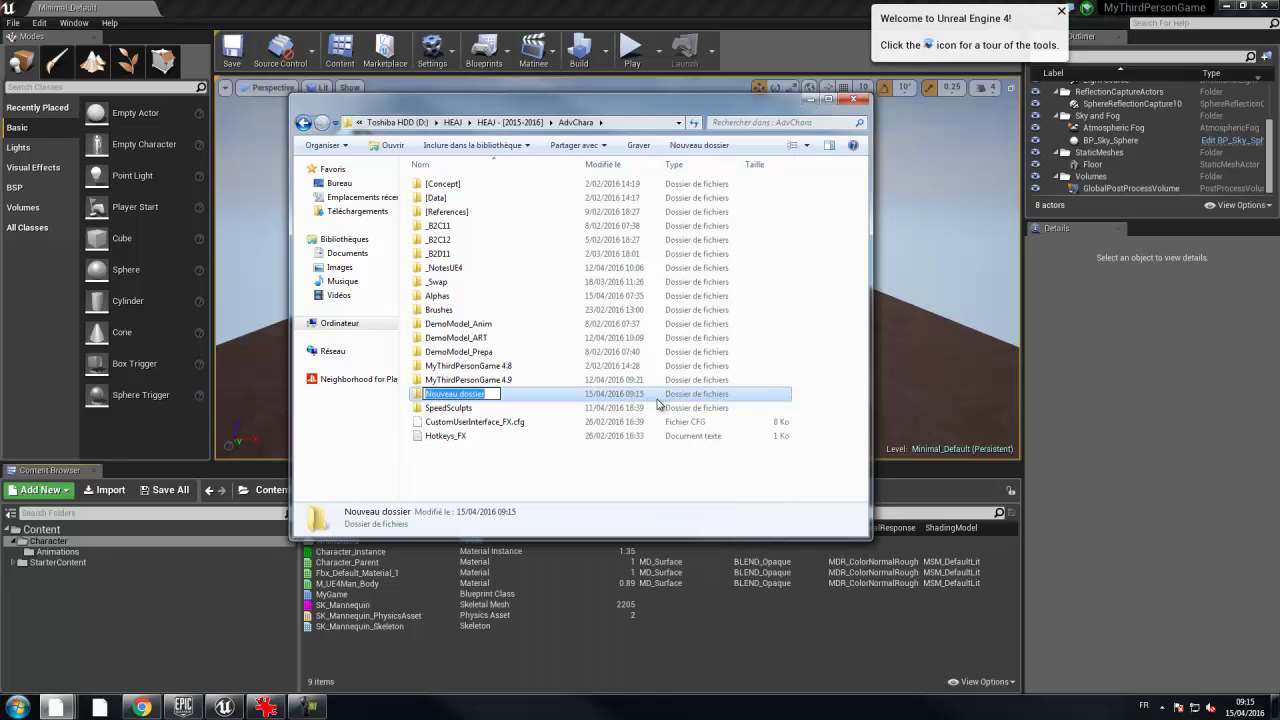
pyautogui.write('Maya')
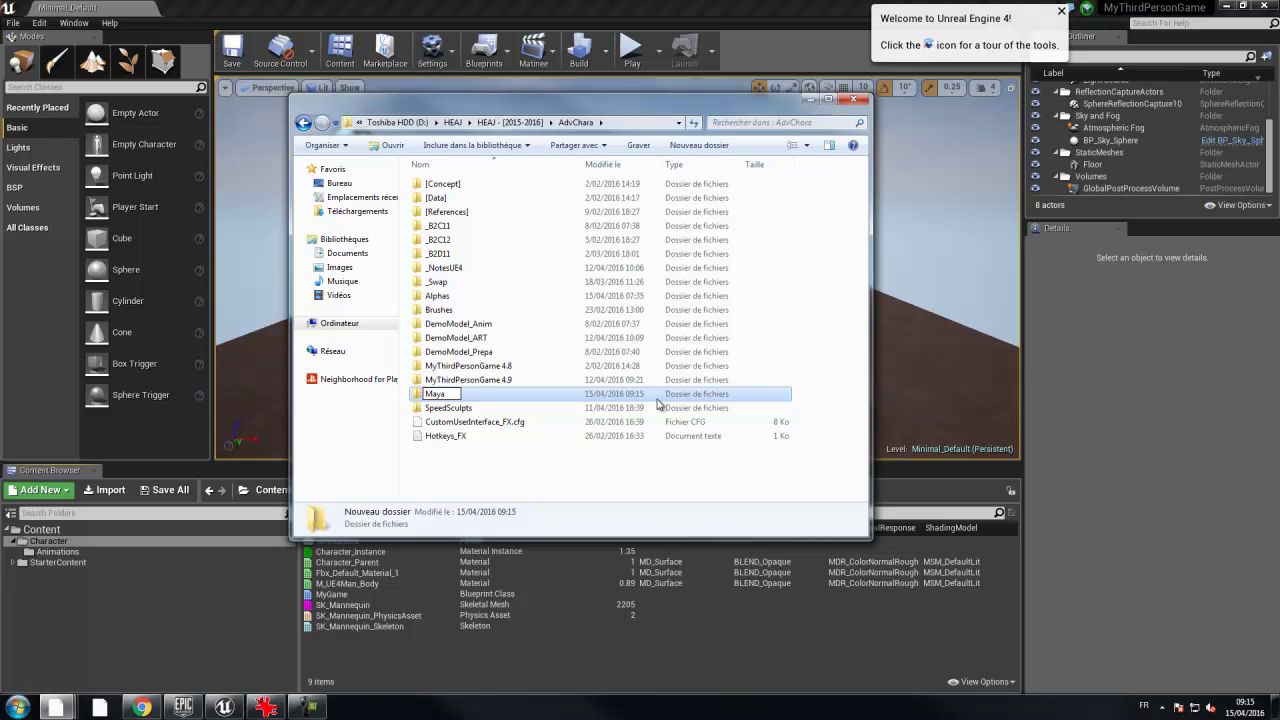
pyautogui.write('2016')
pyautogui.press('Return')
pyautogui.press('Return')
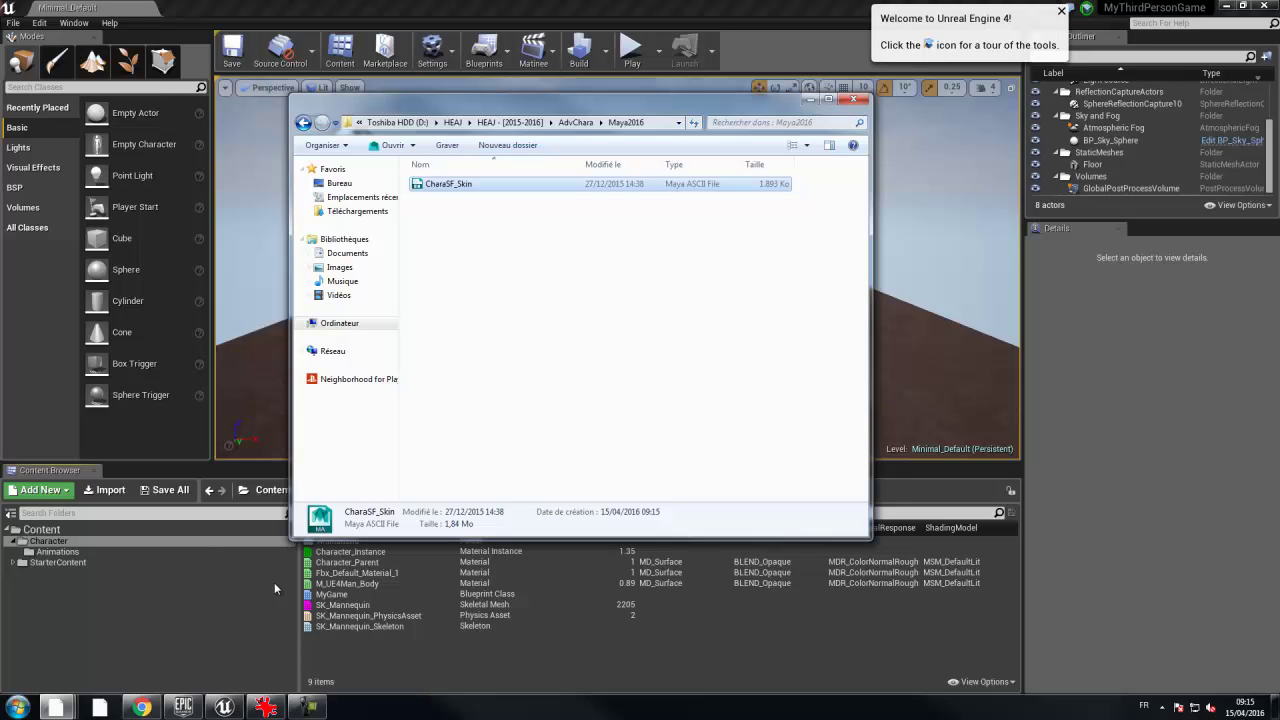
# - Launch Autodesk Maya 2016 by searching 'Maya' from the Start menu
pyautogui.click(17, 707)
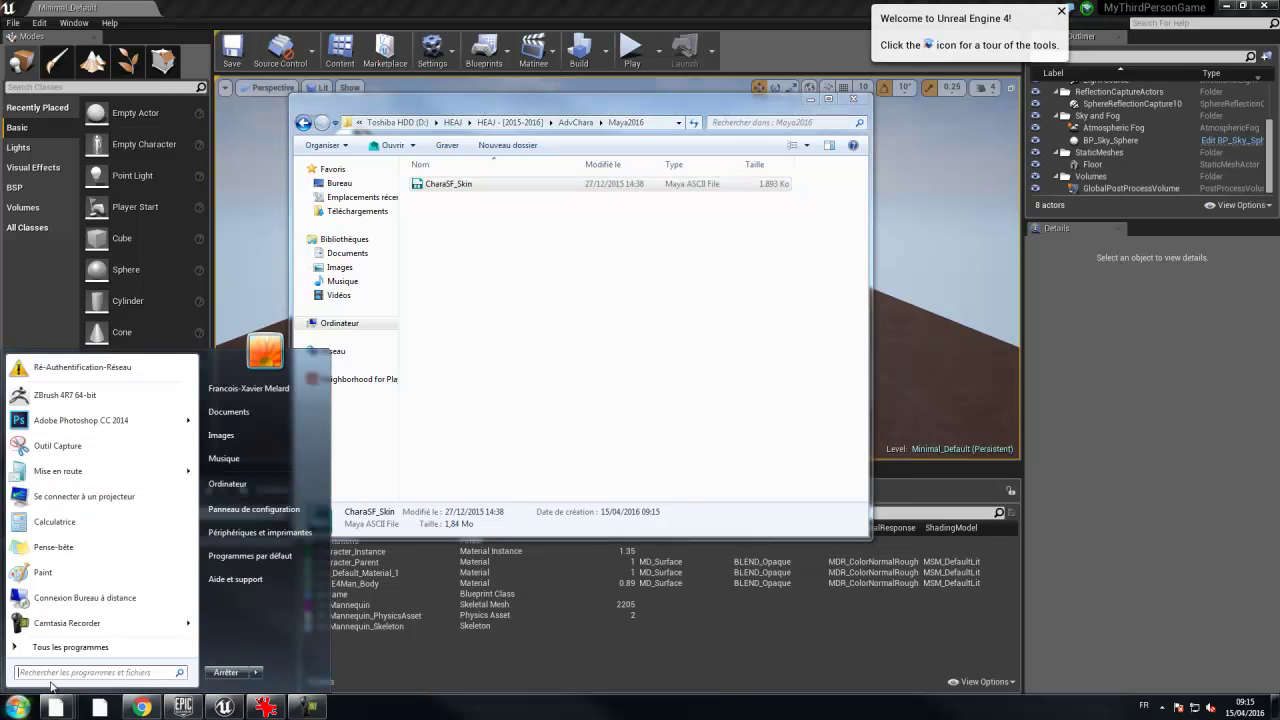
pyautogui.write('Maya')
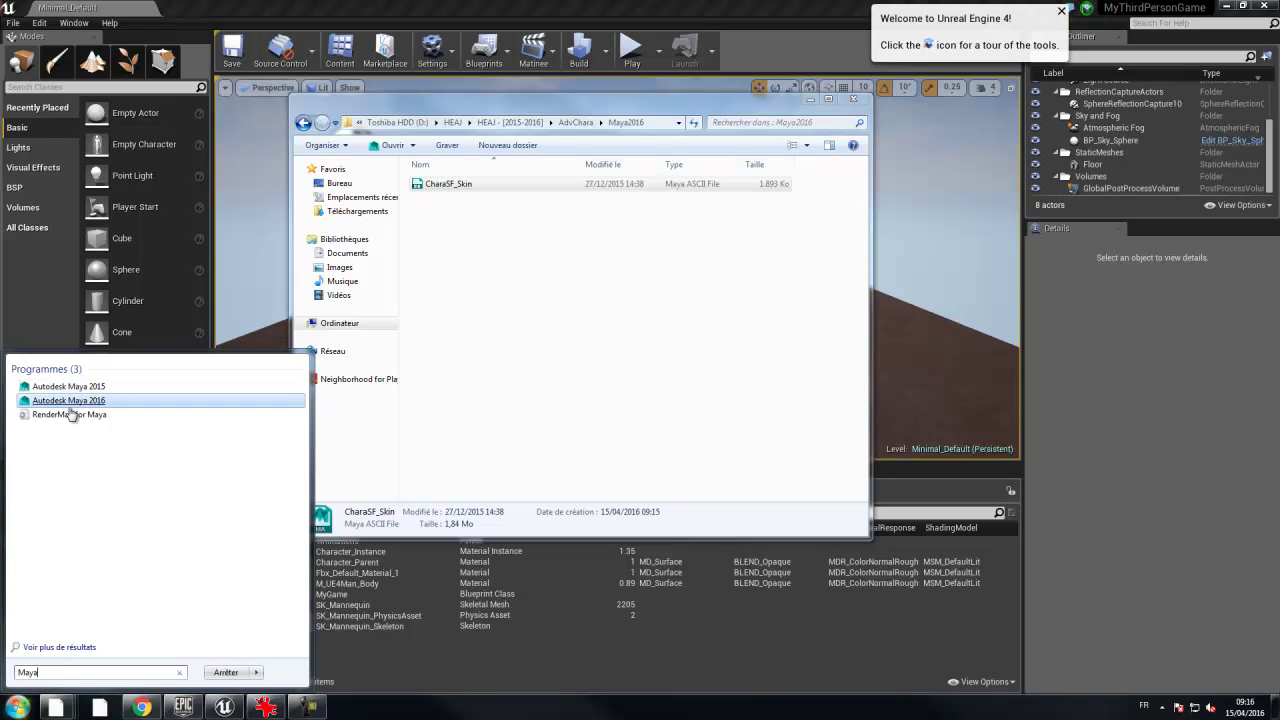
pyautogui.click(73, 405)
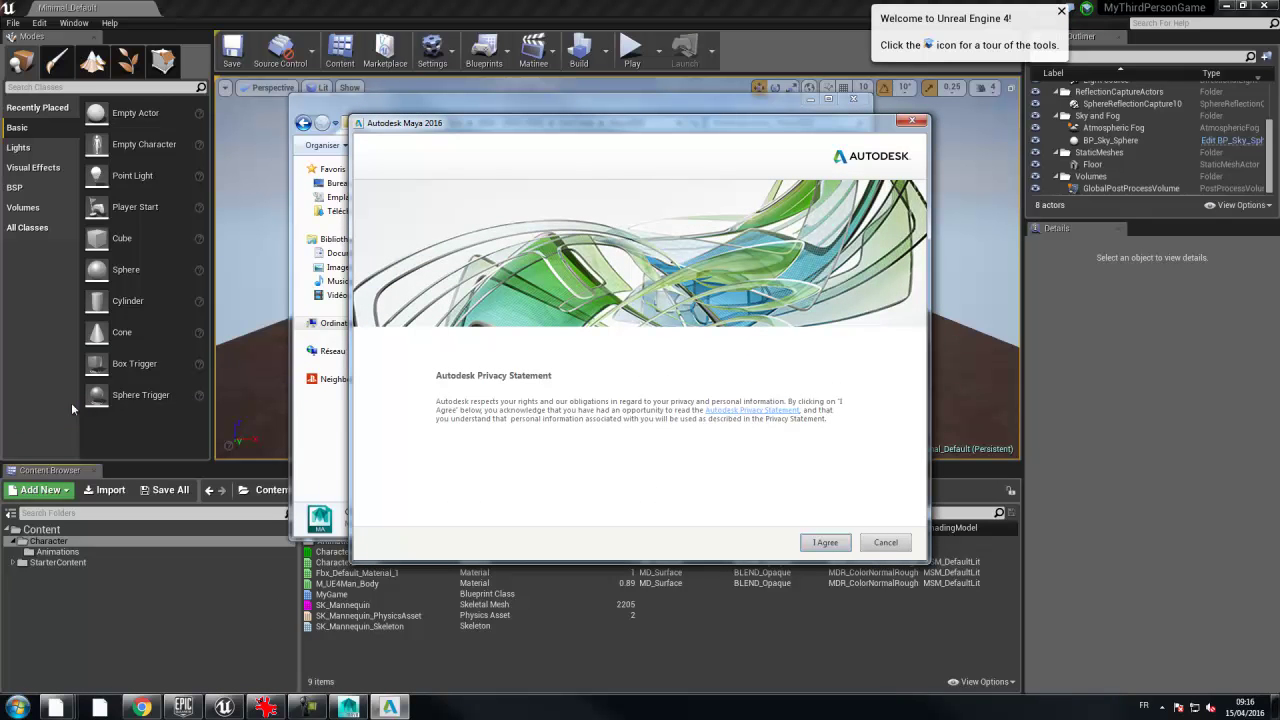
# - Accept the privacy statement and start File > Open Scene, trying the L: and F: drives
pyautogui.click(840, 542)
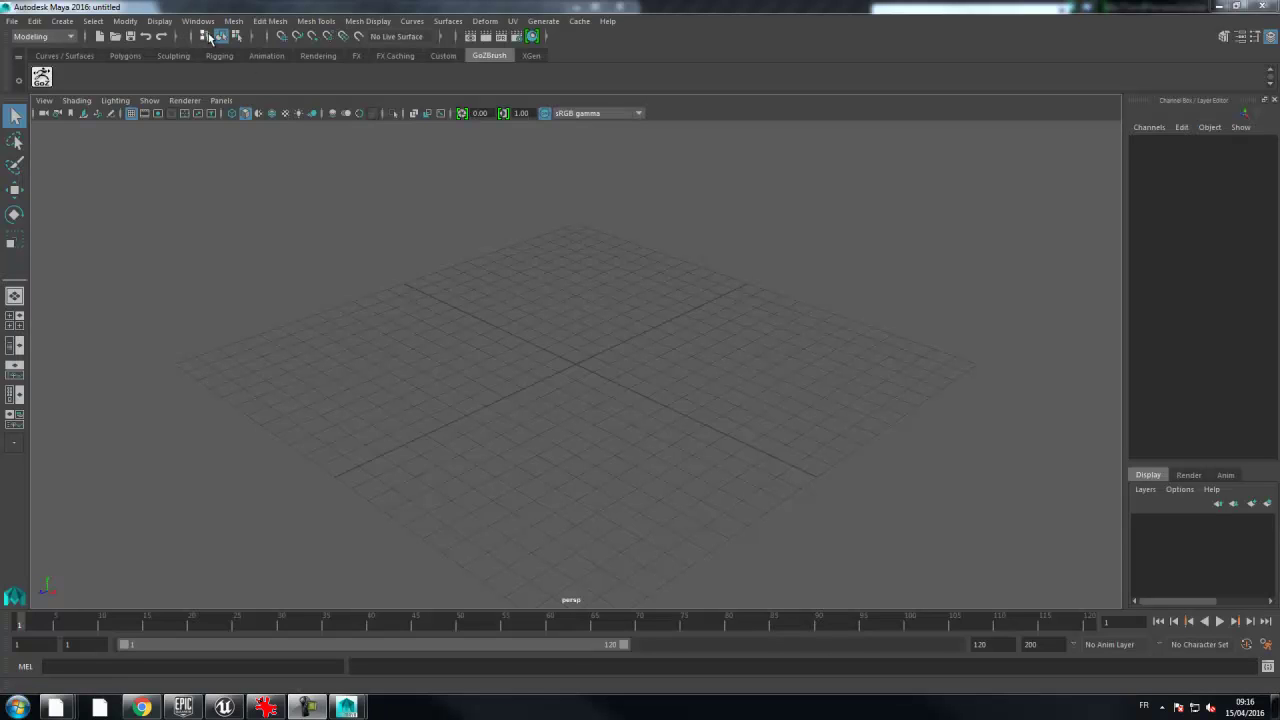
pyautogui.click(16, 22)
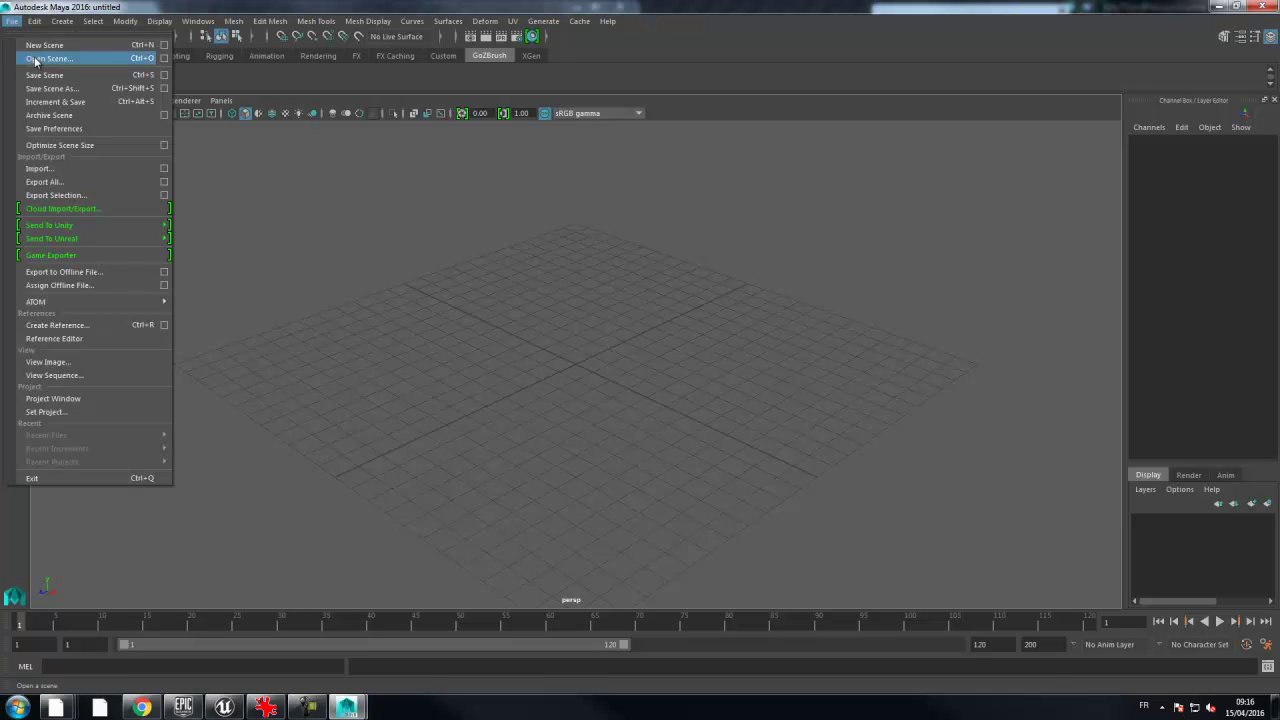
pyautogui.click(48, 58)
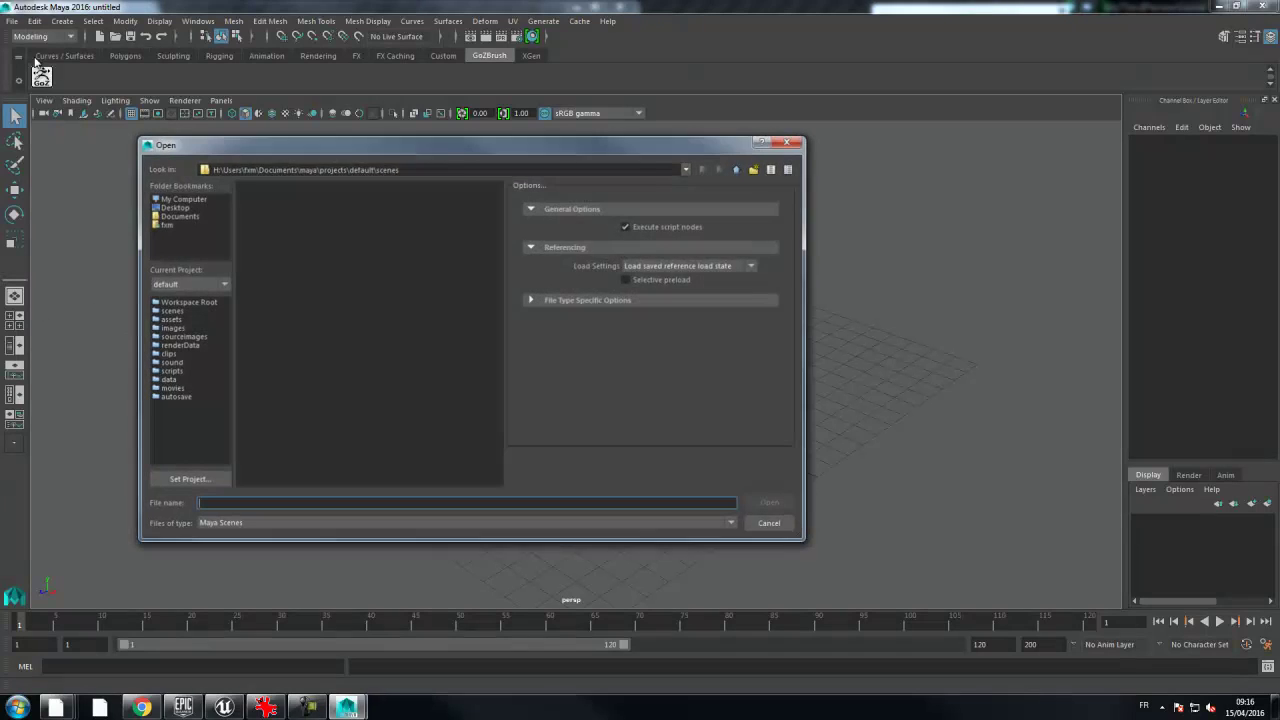
pyautogui.click(176, 199)
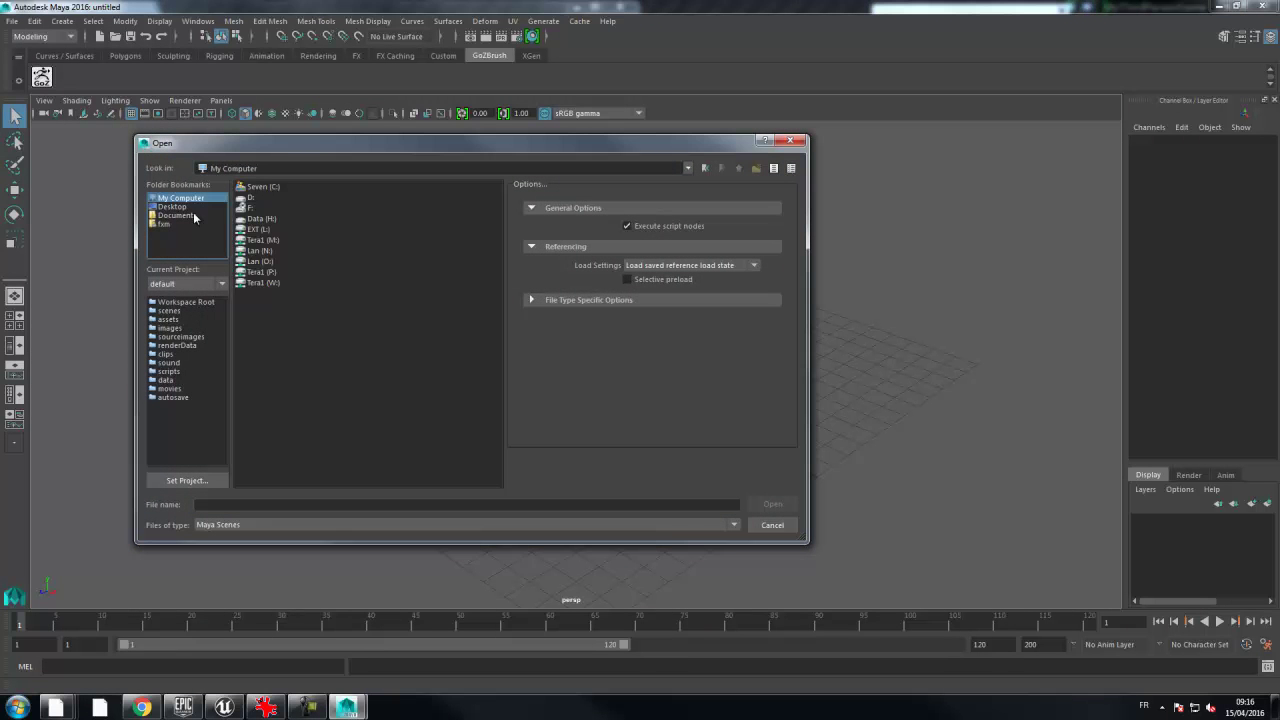
pyautogui.doubleClick(259, 229)
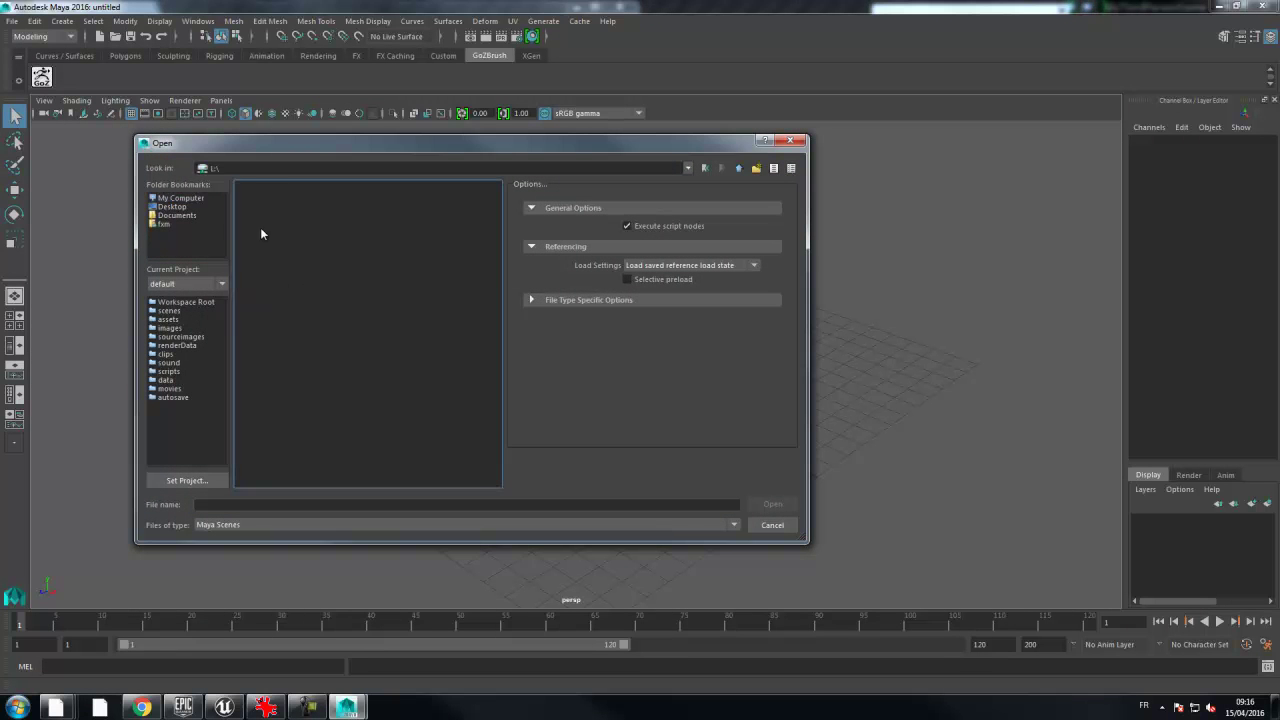
pyautogui.press('BackSpace')
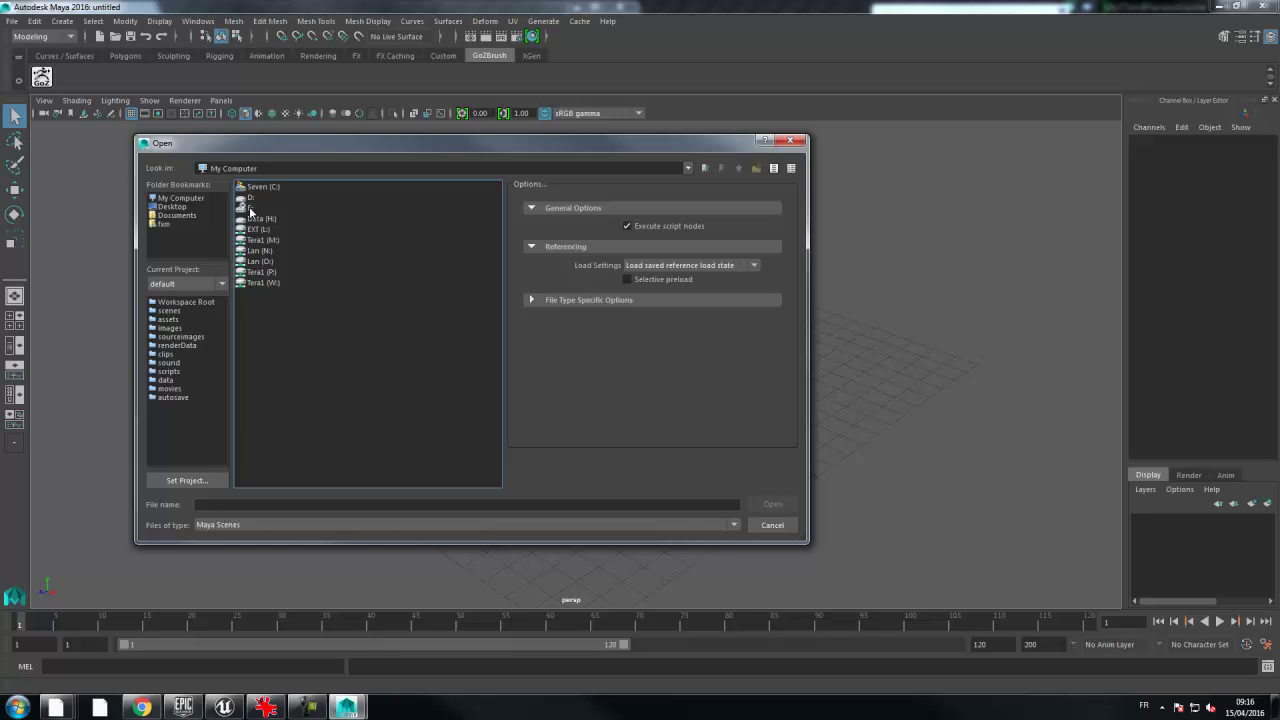
pyautogui.doubleClick(250, 207)
# - Paste the Maya2016 folder path into File name and open CharaSF_Skin.ma, continuing past the warning
pyautogui.click(58, 708)
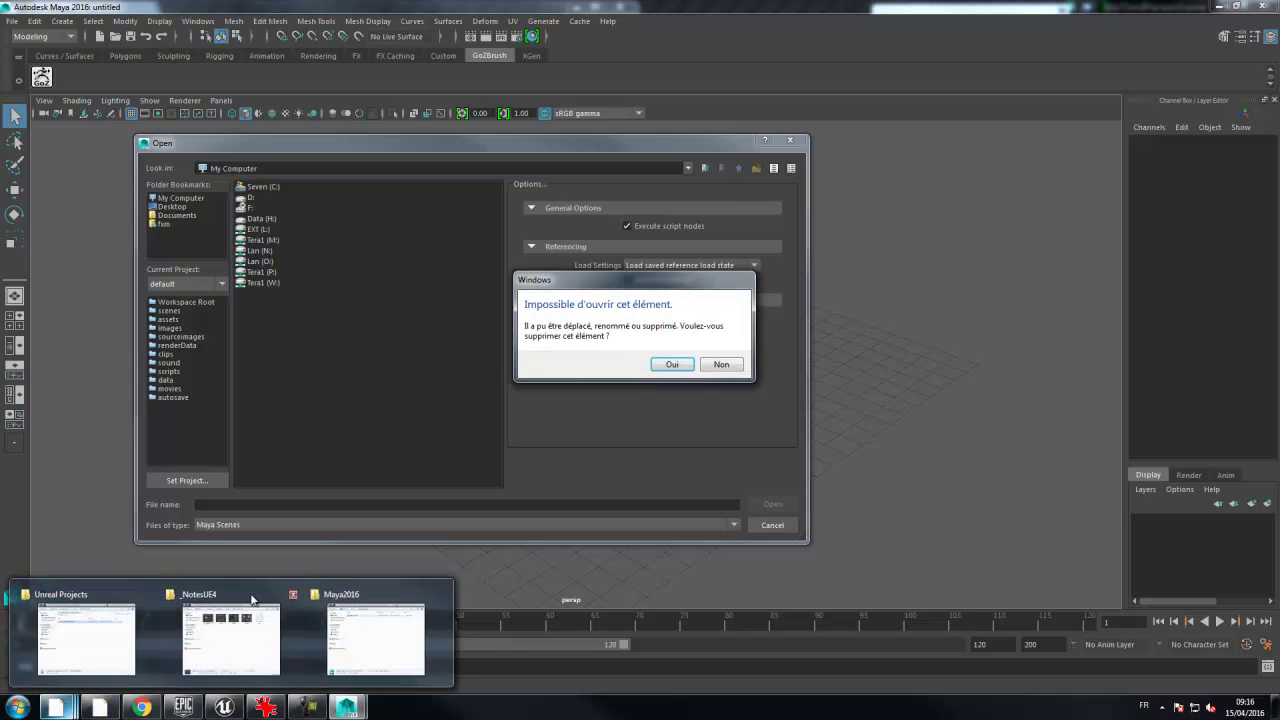
pyautogui.click(708, 367)
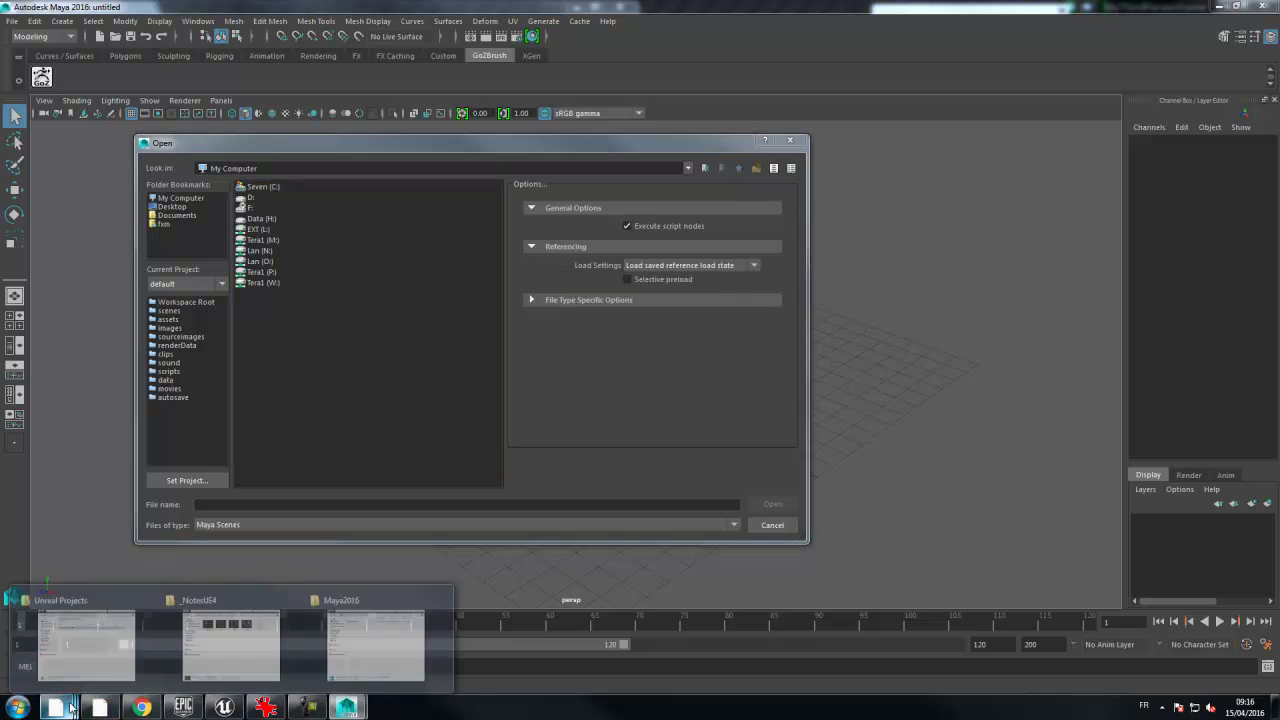
pyautogui.click(350, 601)
pyautogui.click(640, 122)
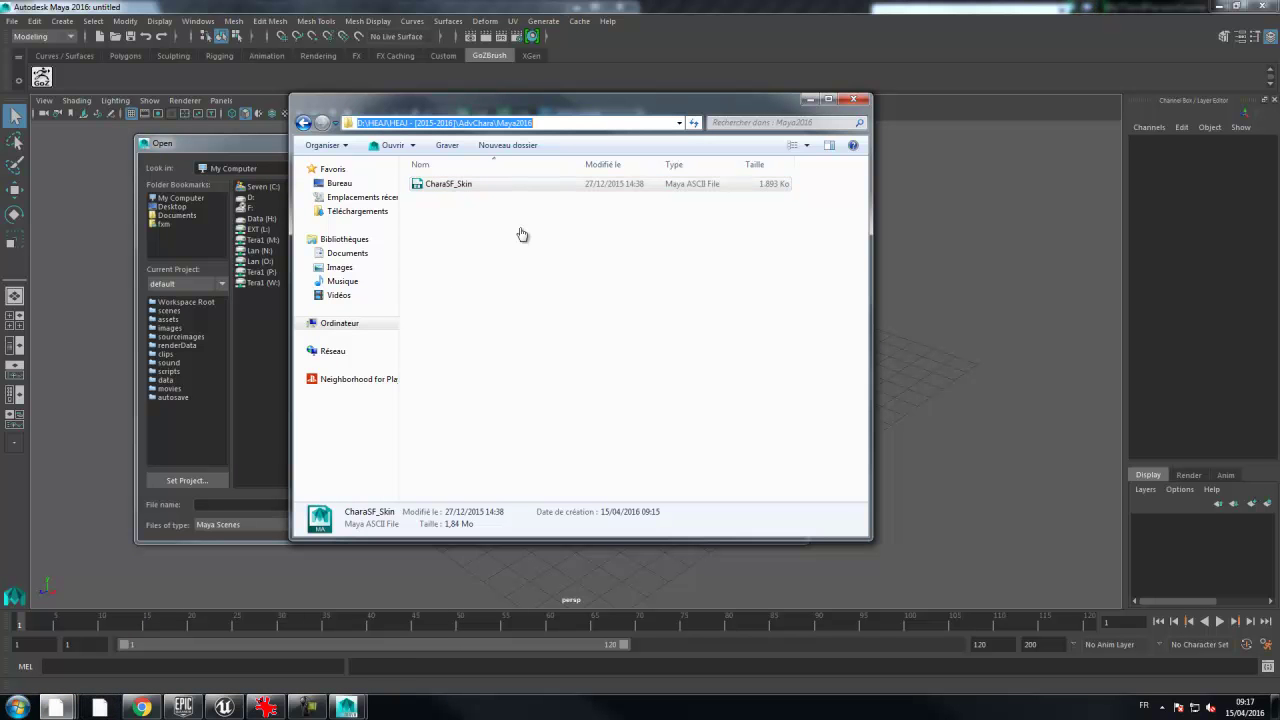
pyautogui.click(231, 507)
pyautogui.write('D:\\HEA\\HEA I - [2015-2016]\\AdvChara\\Maya2016')
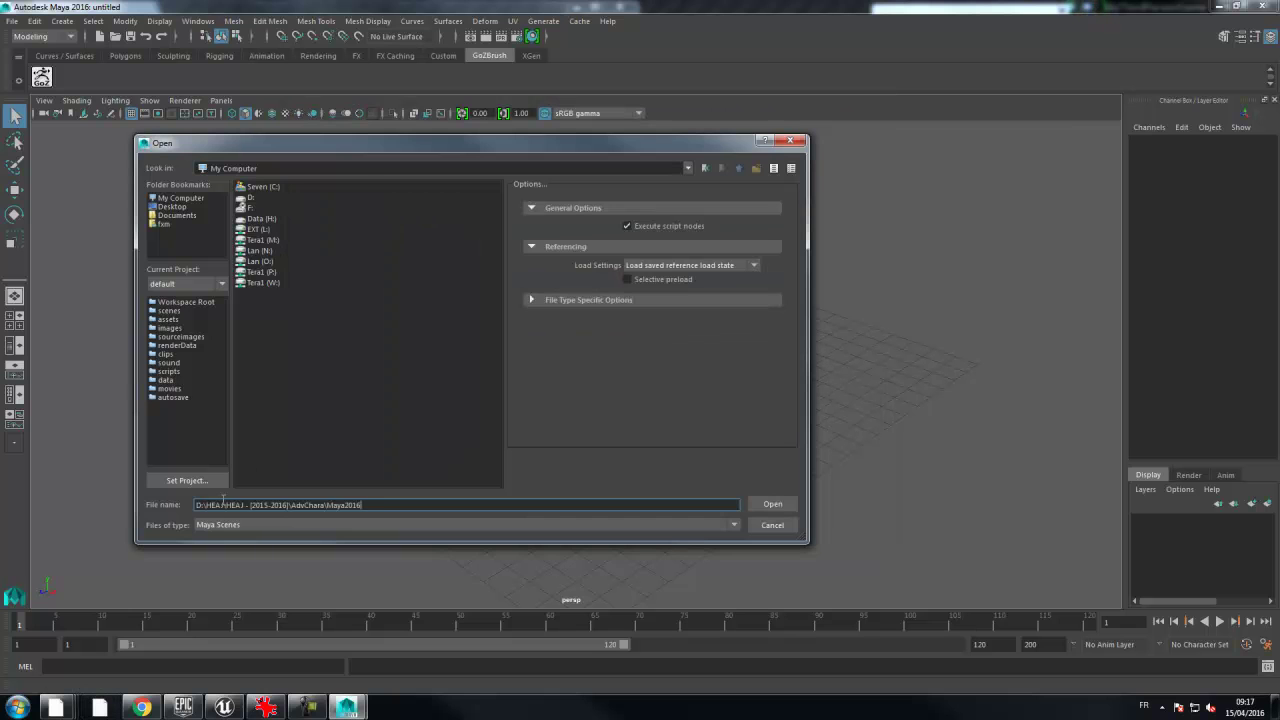
pyautogui.press('Return')
pyautogui.doubleClick(296, 189)
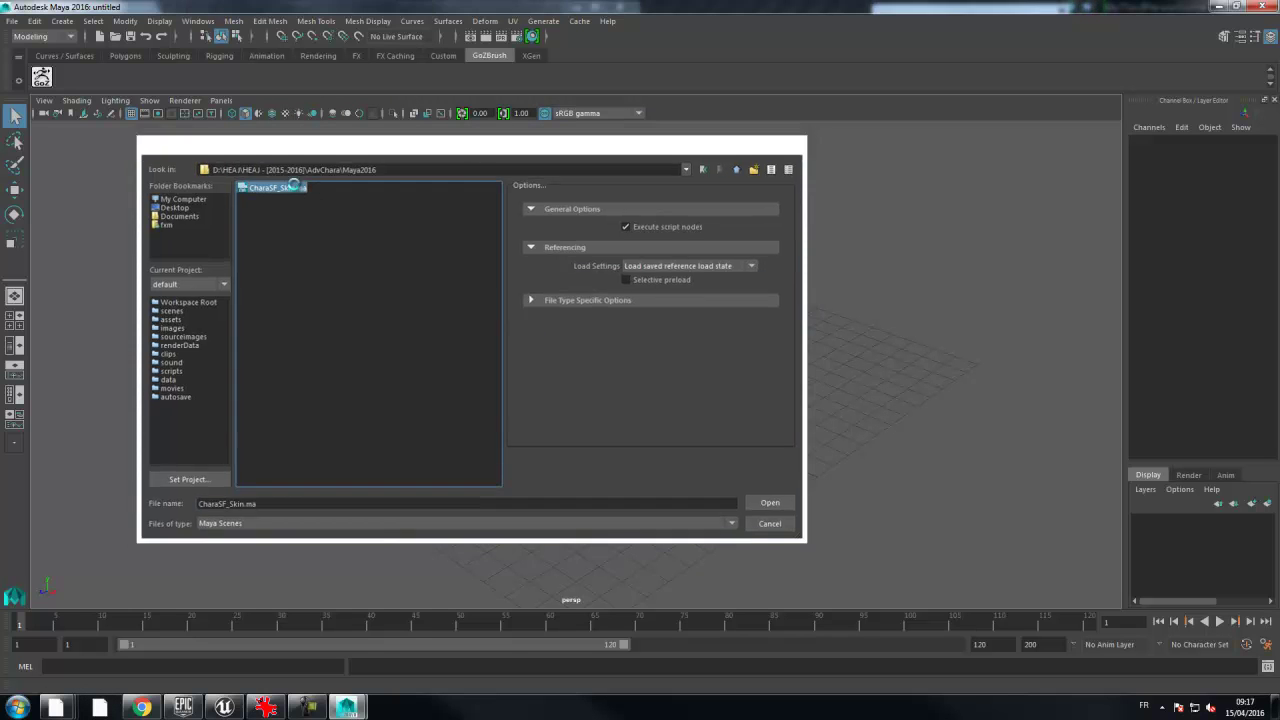
pyautogui.click(612, 365)
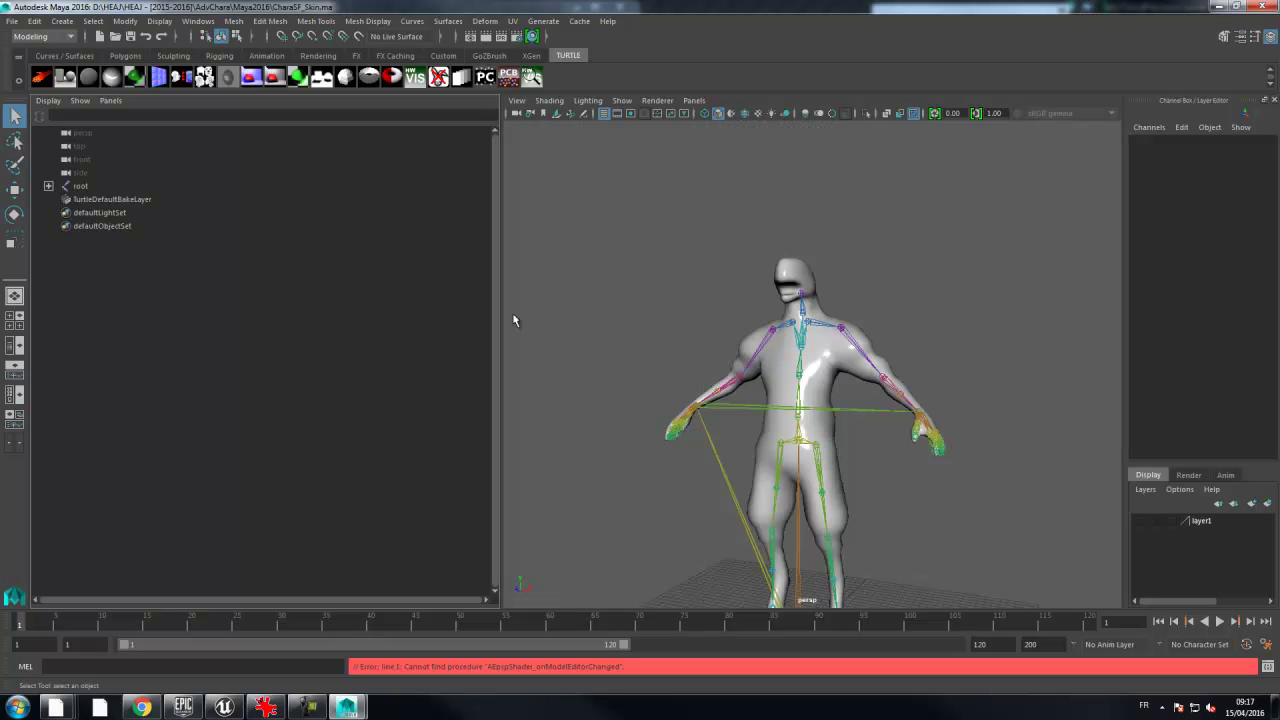
# - Widen the perspective view, orbit around the character, scrub the timeline and return to frame 1
pyautogui.moveTo(504, 322); pyautogui.dragTo(262, 322)
pyautogui.keyDown('alt'); pyautogui.moveTo(921, 317); pyautogui.dragTo(620, 312); pyautogui.keyUp('alt')
pyautogui.scroll(-3, 902, 328)
pyautogui.scroll(-1, 836, 304)
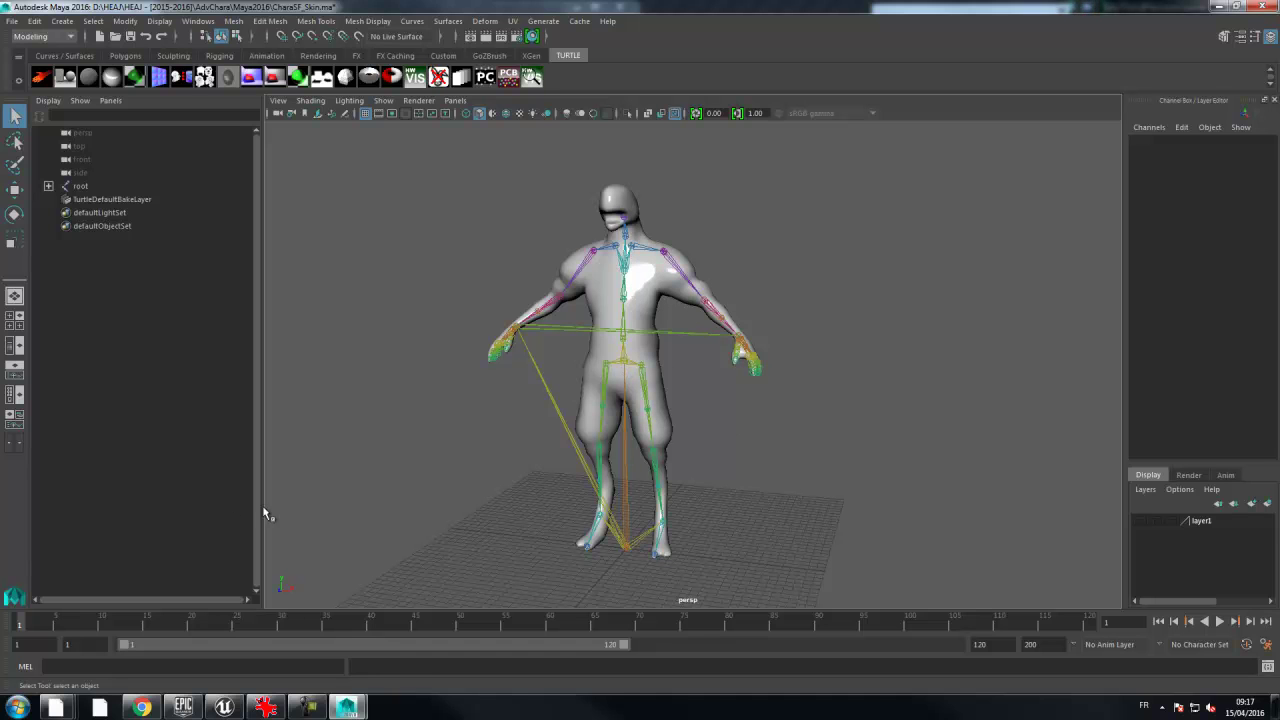
pyautogui.keyDown('alt'); pyautogui.moveTo(994, 409); pyautogui.dragTo(796, 396); pyautogui.keyUp('alt')
pyautogui.moveTo(25, 623); pyautogui.dragTo(871, 622)
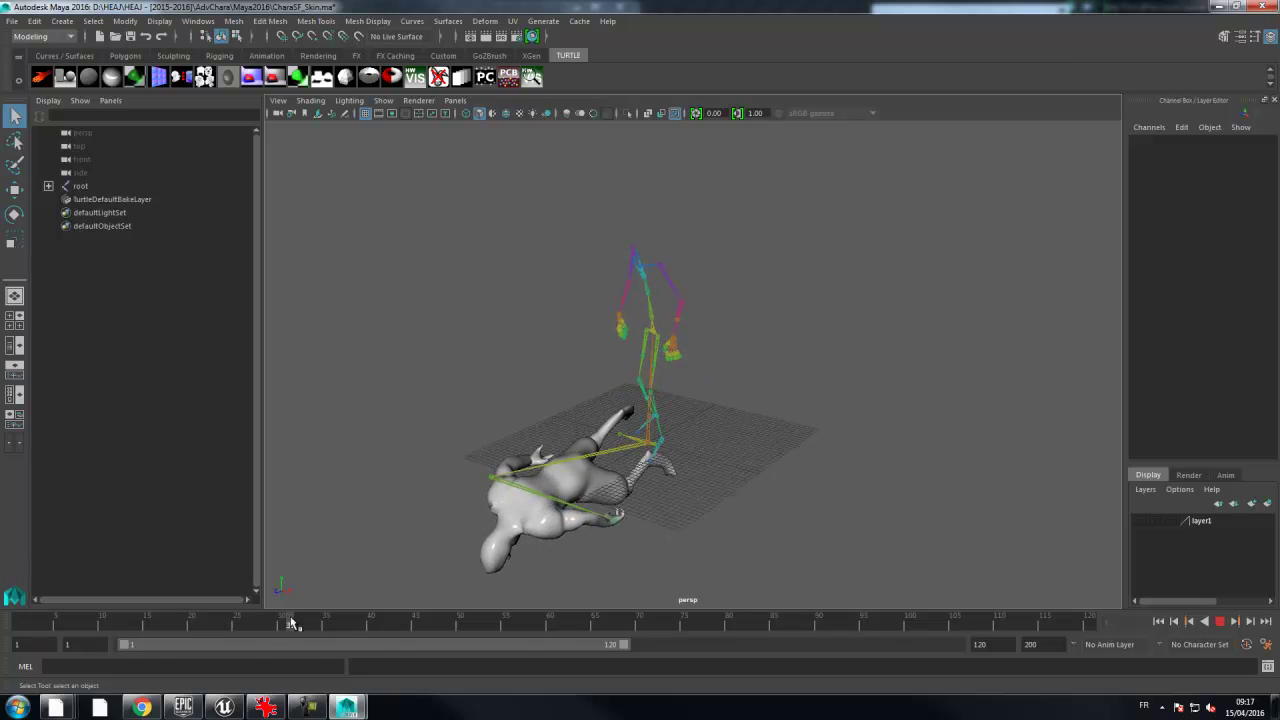
pyautogui.moveTo(167, 628)
pyautogui.mouseDown()
pyautogui.moveTo(7, 636)
pyautogui.moveTo(86, 624)
pyautogui.moveTo(9, 632)
pyautogui.moveTo(50, 626)
pyautogui.moveTo(25, 626)
pyautogui.mouseUp()
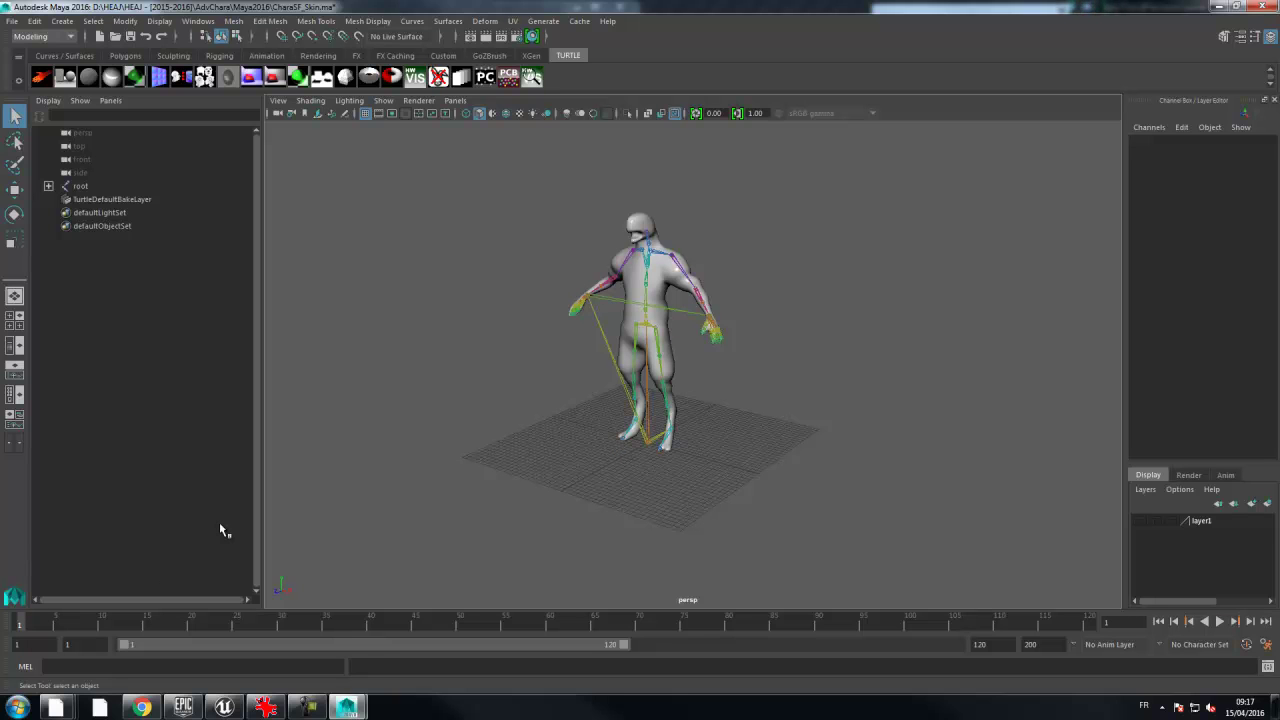
pyautogui.keyDown('alt'); pyautogui.moveTo(505, 353); pyautogui.dragTo(484, 306); pyautogui.keyUp('alt')
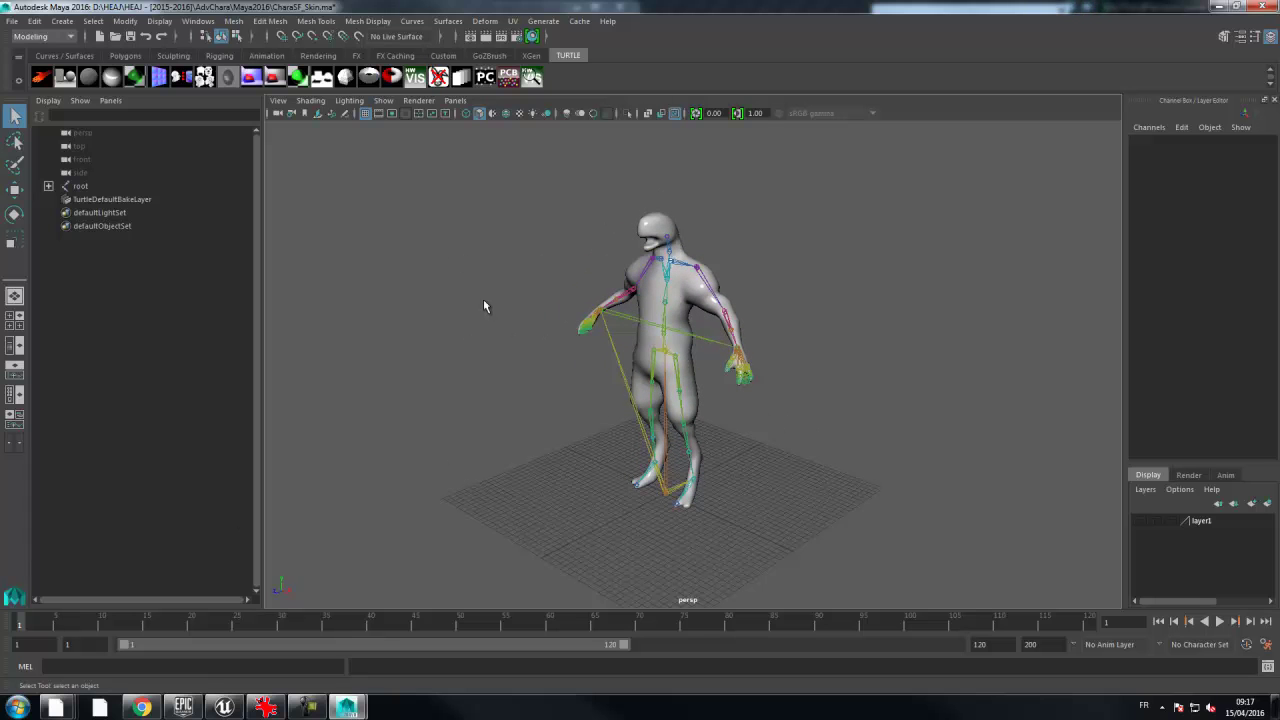
# - With the Move tool active, select SK_Mannequin_mesh and then the root joint
pyautogui.click(14, 189)
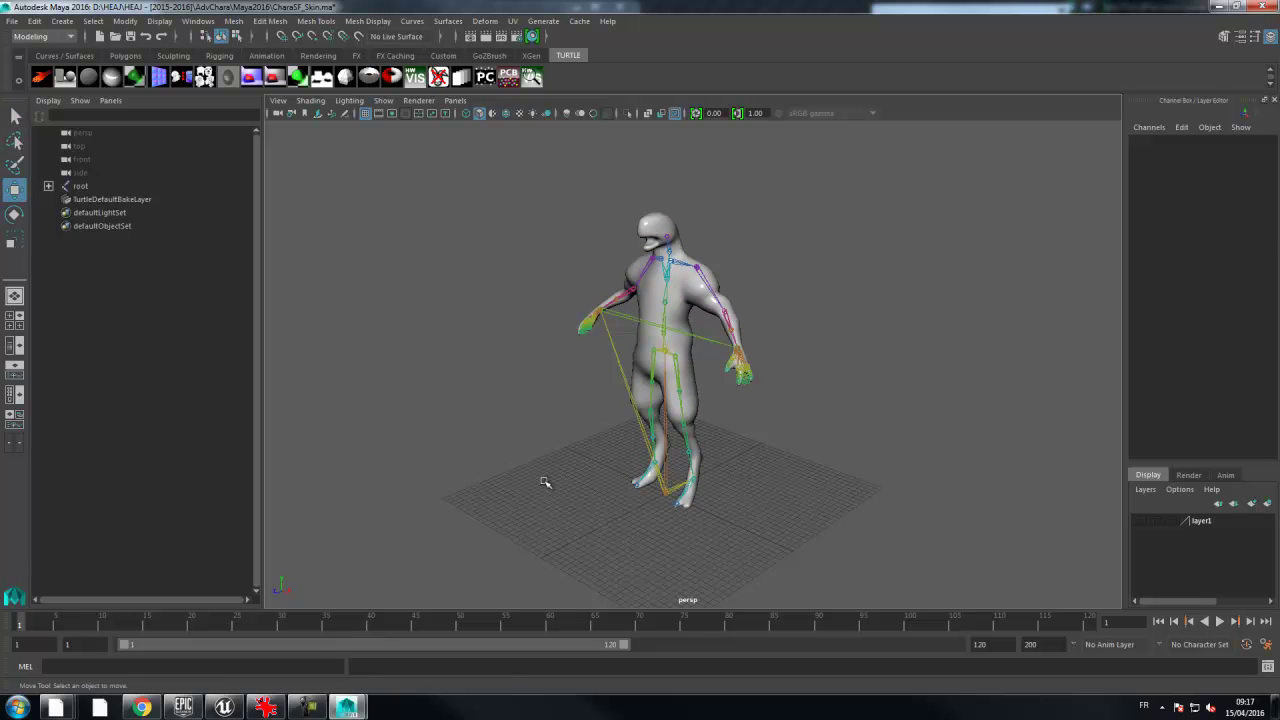
pyautogui.click(688, 510)
pyautogui.keyDown('alt'); pyautogui.moveTo(724, 518); pyautogui.dragTo(794, 507); pyautogui.keyUp('alt')
pyautogui.keyDown('alt'); pyautogui.moveTo(794, 507); pyautogui.dragTo(771, 423, button='middle'); pyautogui.keyUp('alt')
pyautogui.keyDown('alt'); pyautogui.moveTo(771, 423); pyautogui.dragTo(1003, 406, button='right'); pyautogui.keyUp('alt')
pyautogui.keyDown('alt'); pyautogui.moveTo(1003, 406); pyautogui.dragTo(810, 400); pyautogui.keyUp('alt')
pyautogui.click(810, 400)
pyautogui.click(645, 393)
# - Clear the selection, scrub to frame 5 to watch the mesh deform, then return to frame 1
pyautogui.keyDown('alt'); pyautogui.moveTo(608, 436); pyautogui.dragTo(648, 455); pyautogui.keyUp('alt')
pyautogui.keyDown('alt'); pyautogui.moveTo(510, 442); pyautogui.dragTo(475, 440, button='right'); pyautogui.keyUp('alt')
pyautogui.click(539, 446)
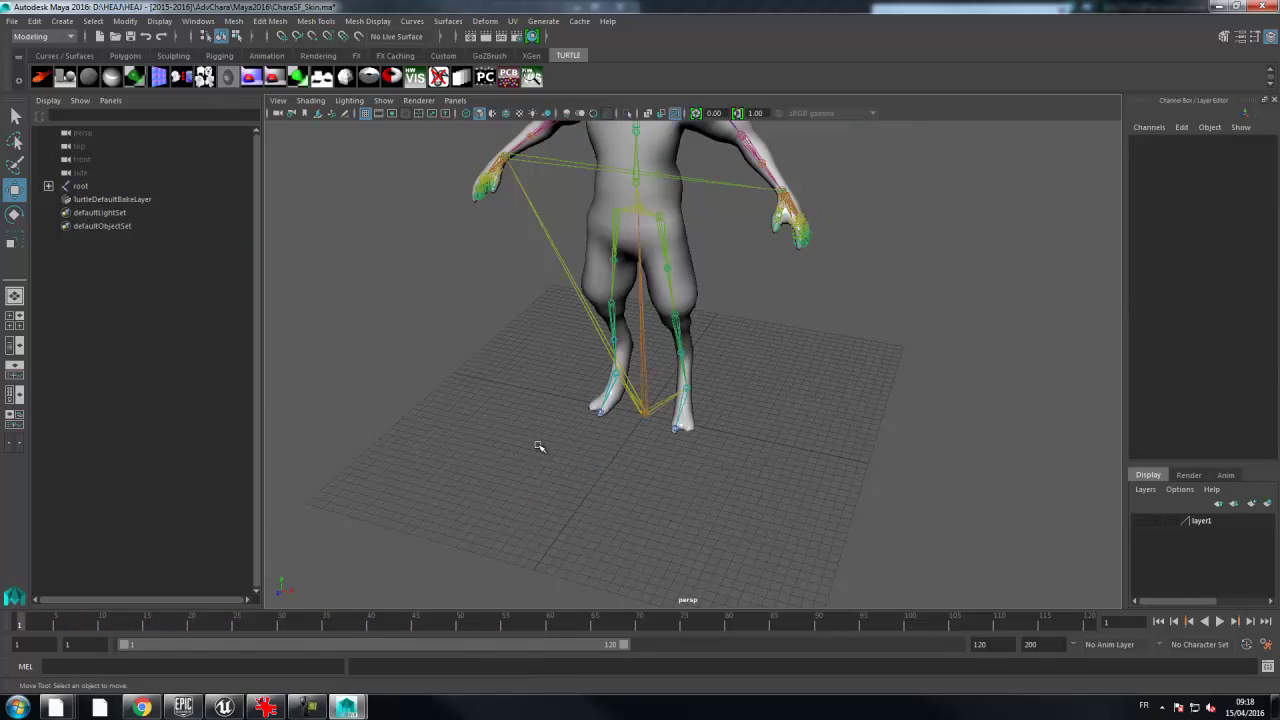
pyautogui.keyDown('alt'); pyautogui.moveTo(598, 387); pyautogui.dragTo(497, 385, button='right'); pyautogui.keyUp('alt')
pyautogui.keyDown('alt'); pyautogui.moveTo(497, 385); pyautogui.dragTo(480, 409); pyautogui.keyUp('alt')
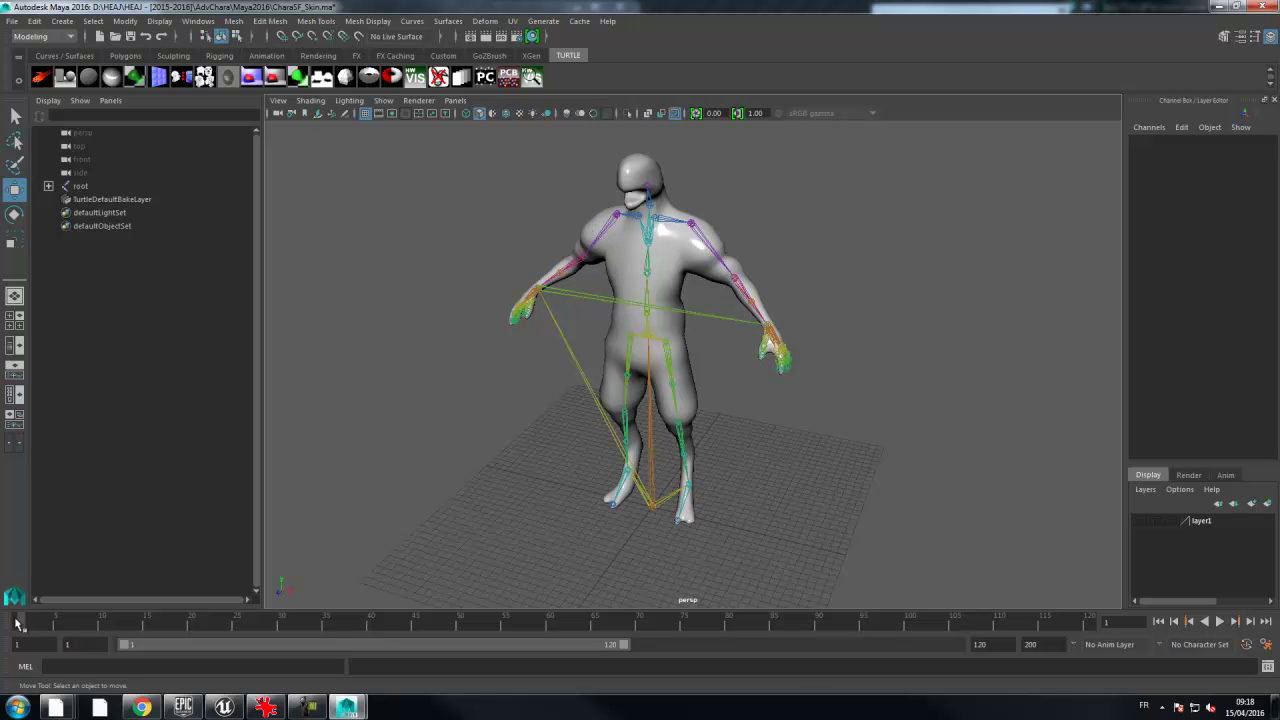
pyautogui.moveTo(30, 625); pyautogui.dragTo(55, 622)
pyautogui.keyDown('alt'); pyautogui.moveTo(998, 348); pyautogui.dragTo(854, 316); pyautogui.keyUp('alt')
pyautogui.moveTo(57, 622); pyautogui.dragTo(16, 628)
pyautogui.keyDown('alt'); pyautogui.moveTo(791, 374); pyautogui.dragTo(855, 372); pyautogui.keyUp('alt')
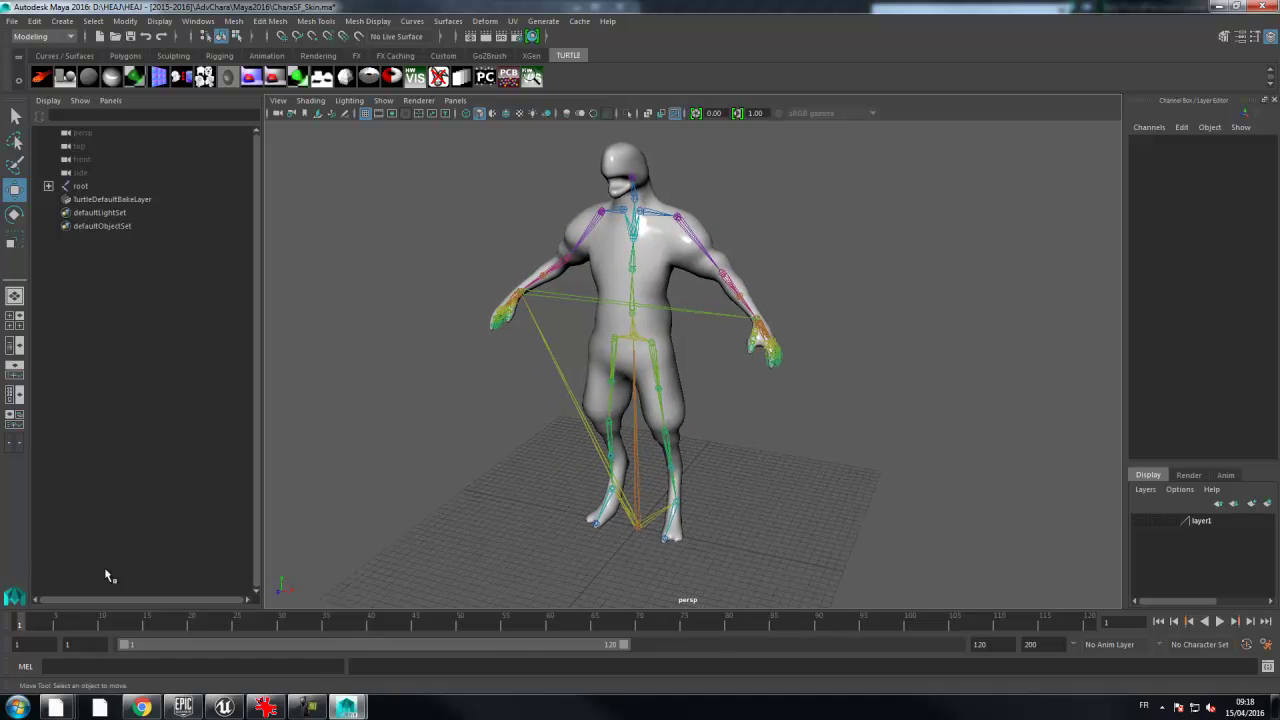
pyautogui.moveTo(34, 625); pyautogui.dragTo(24, 625)
pyautogui.click(61, 645)
pyautogui.write('0')
pyautogui.press('Return')
pyautogui.click(19, 624)
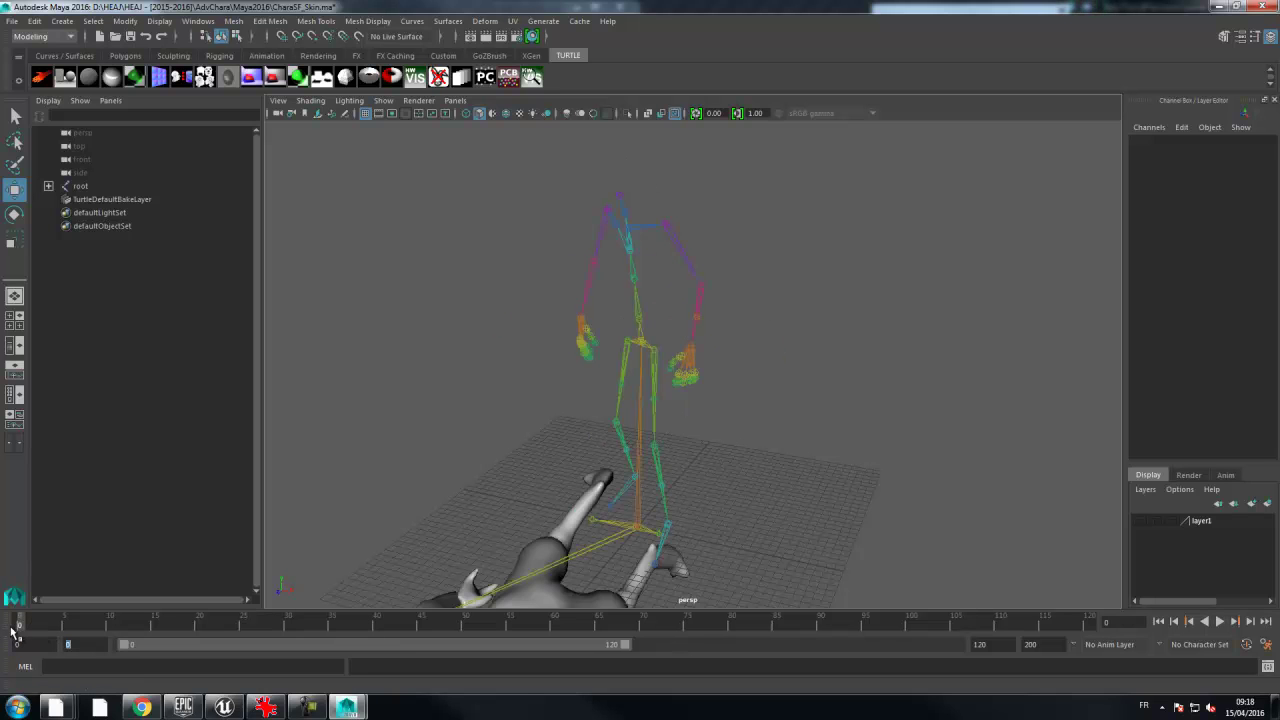
pyautogui.keyDown('alt'); pyautogui.moveTo(754, 538); pyautogui.dragTo(640, 407); pyautogui.keyUp('alt')
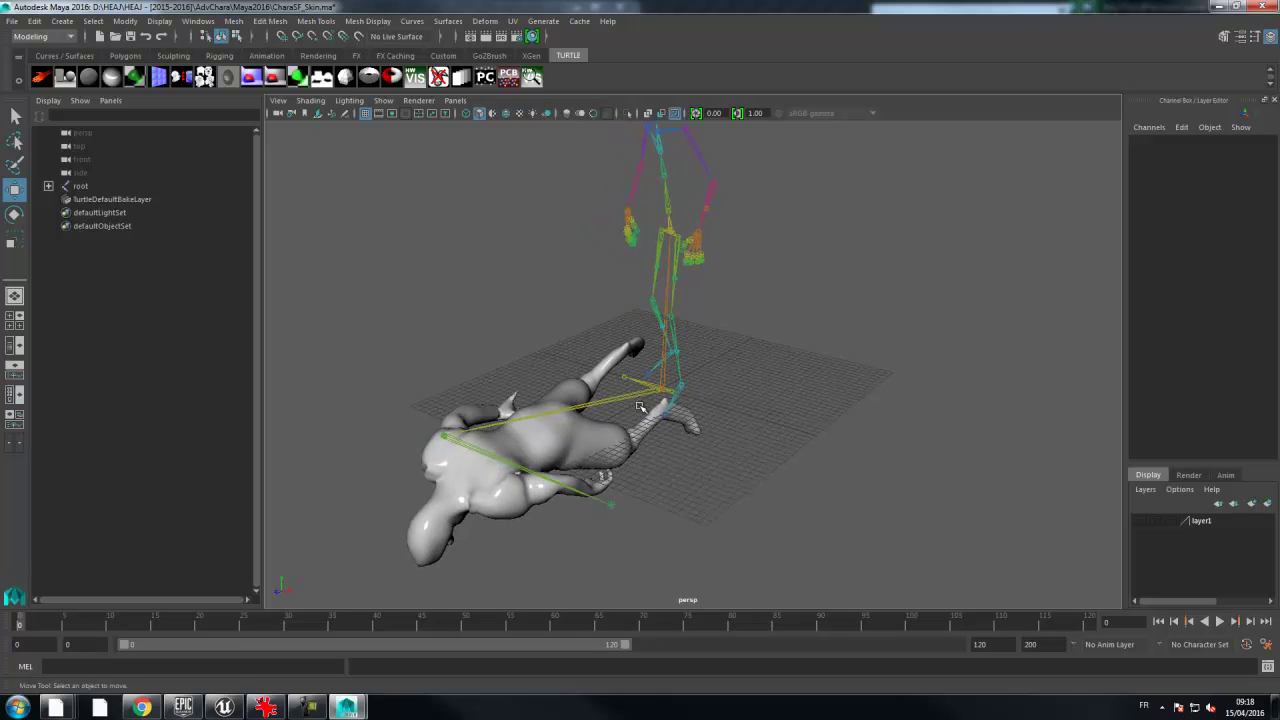
pyautogui.click(17, 644)
pyautogui.write('1')
pyautogui.press('Return')
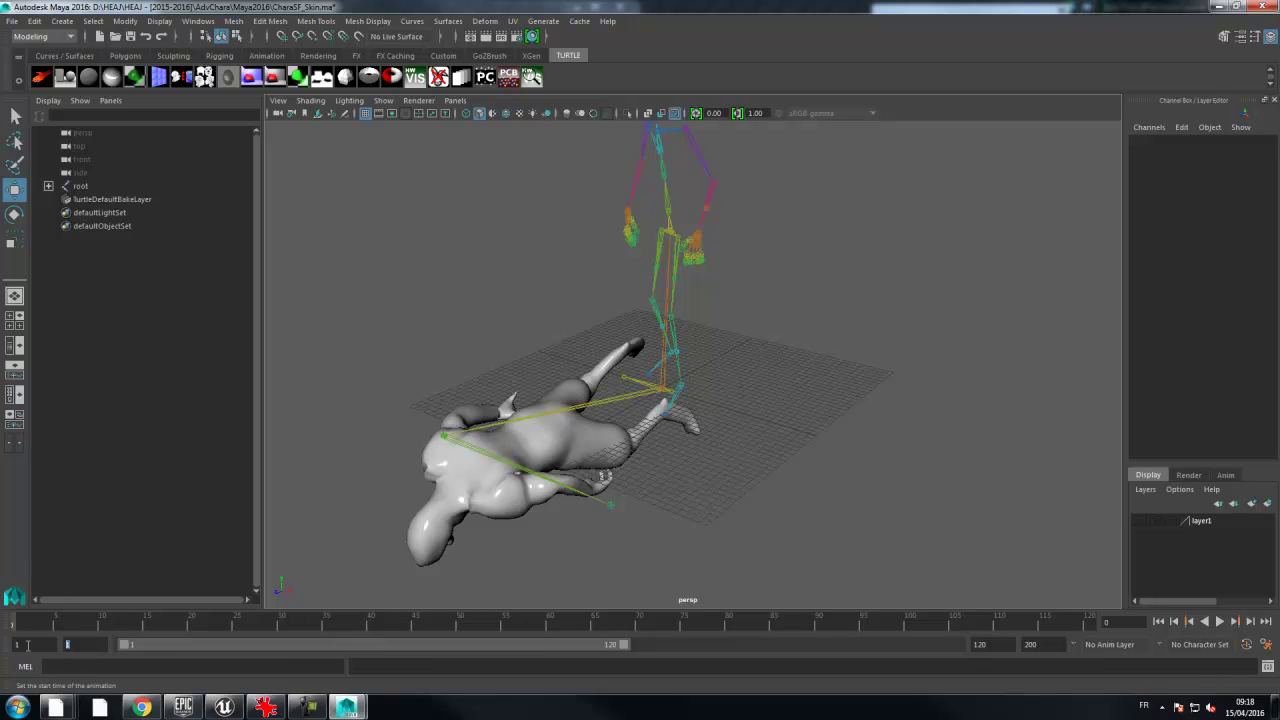
pyautogui.click(19, 624)
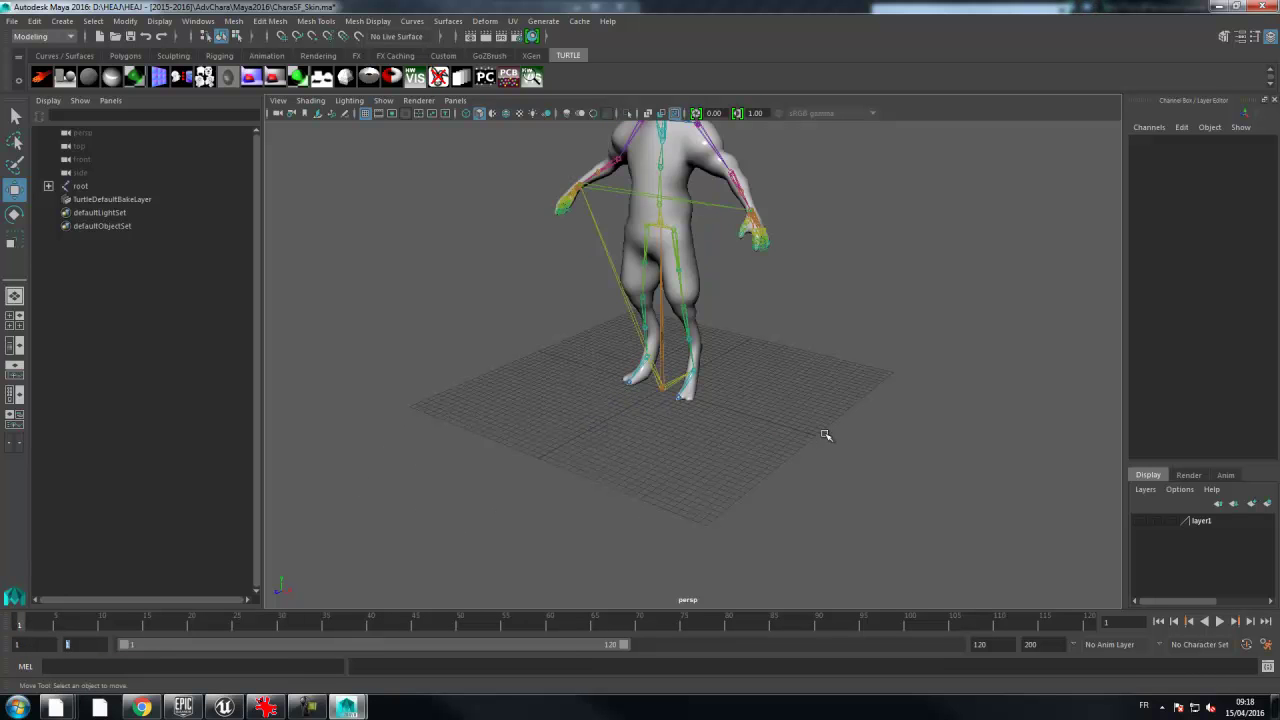
pyautogui.keyDown('alt'); pyautogui.moveTo(743, 333); pyautogui.dragTo(838, 386); pyautogui.keyUp('alt')
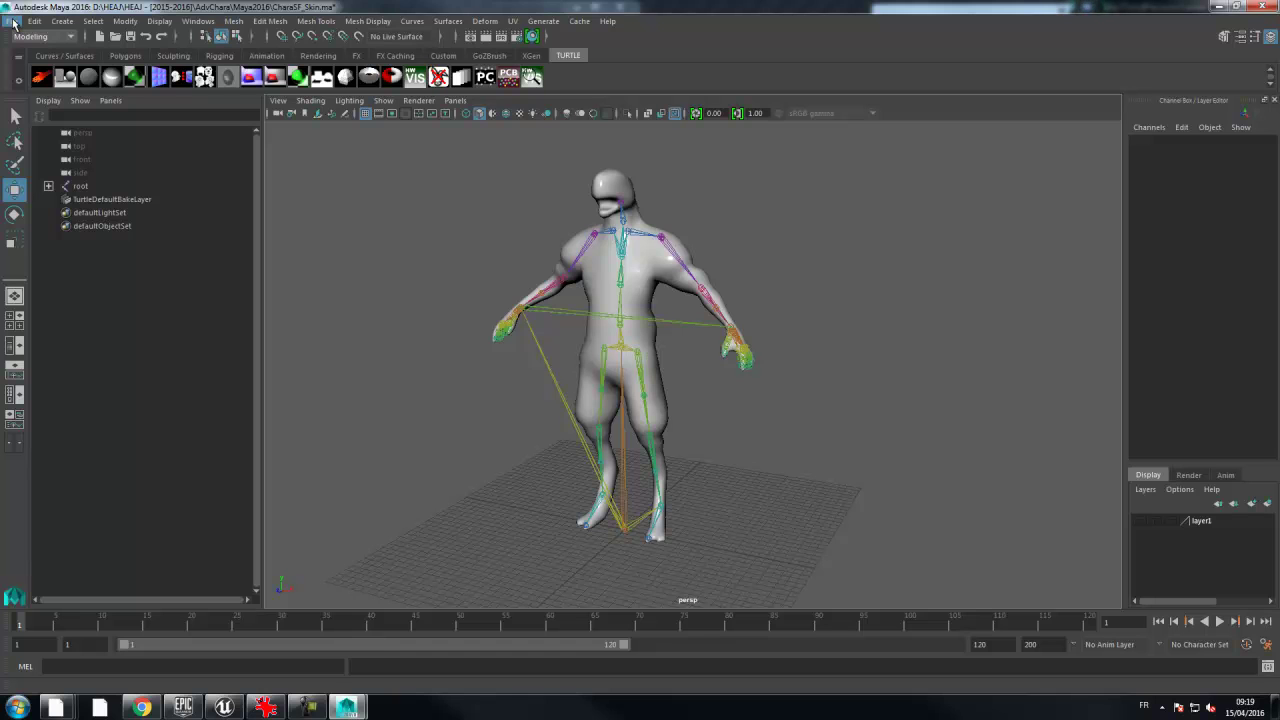
# - Select the character mesh and open Export Selection with FBX export as the file type
pyautogui.click(13, 21)
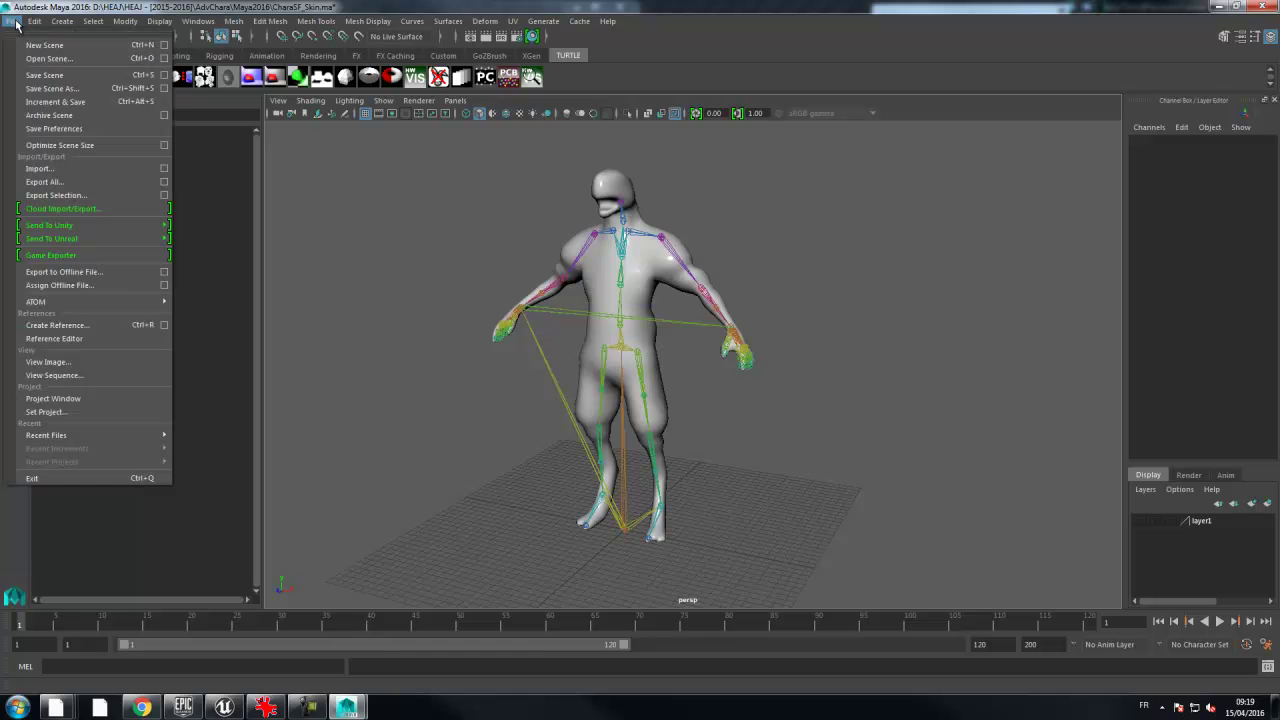
pyautogui.click(670, 300)
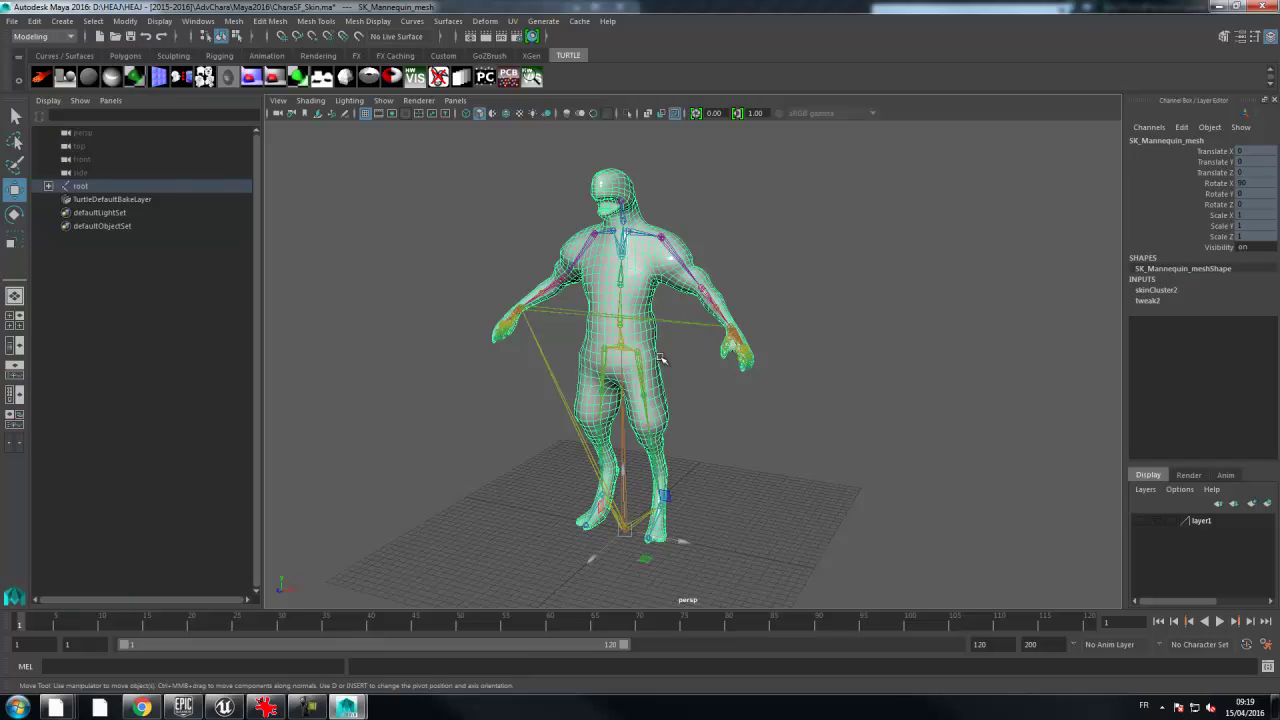
pyautogui.click(12, 21)
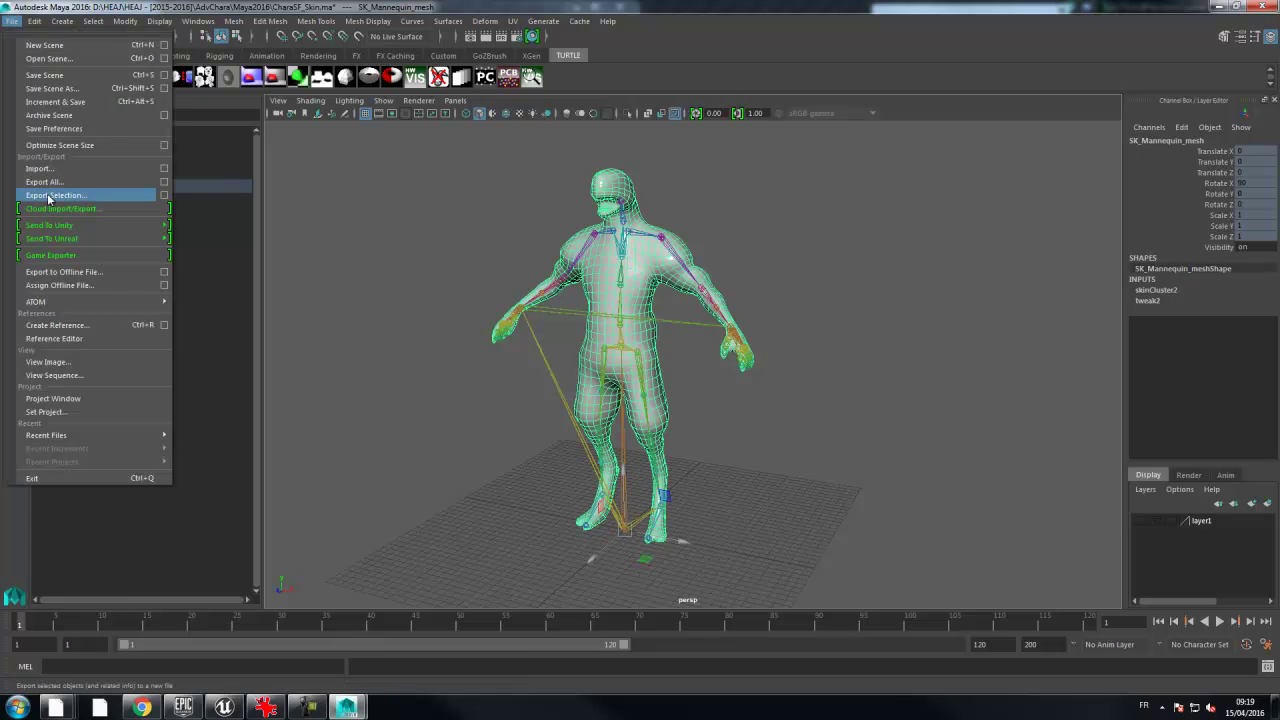
pyautogui.click(164, 198)
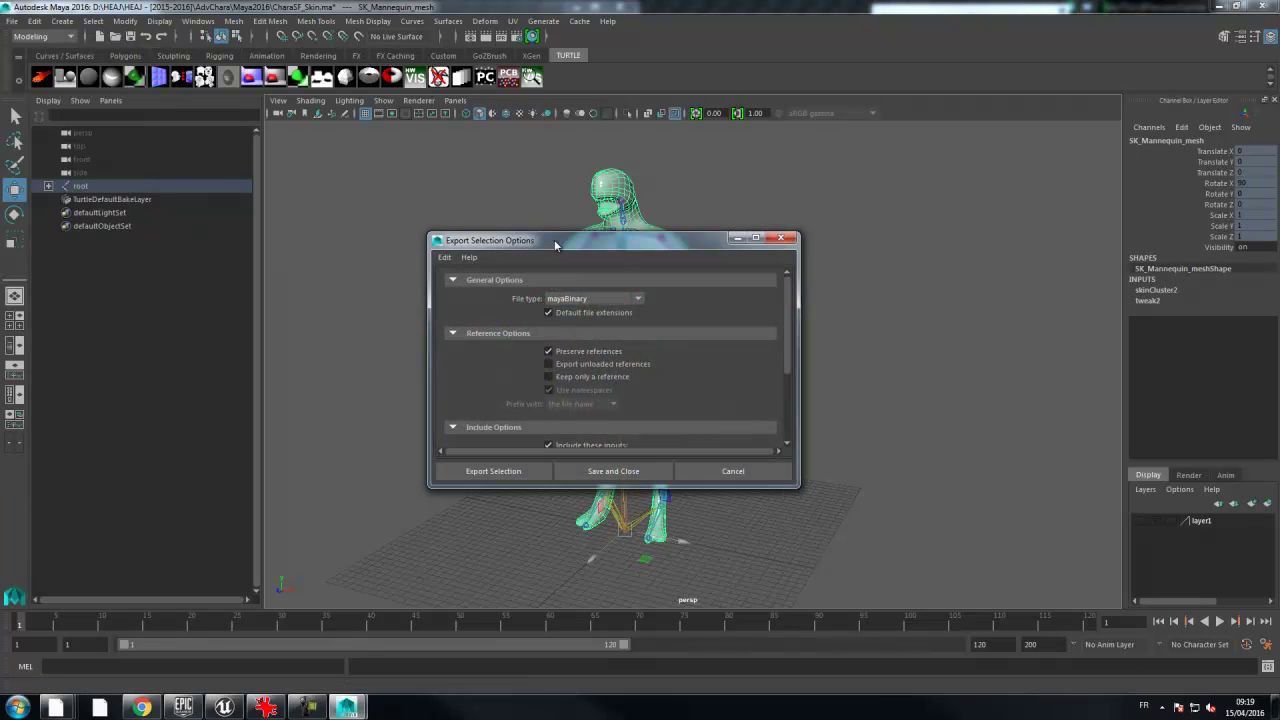
pyautogui.moveTo(555, 236); pyautogui.dragTo(555, 66)
pyautogui.click(595, 131)
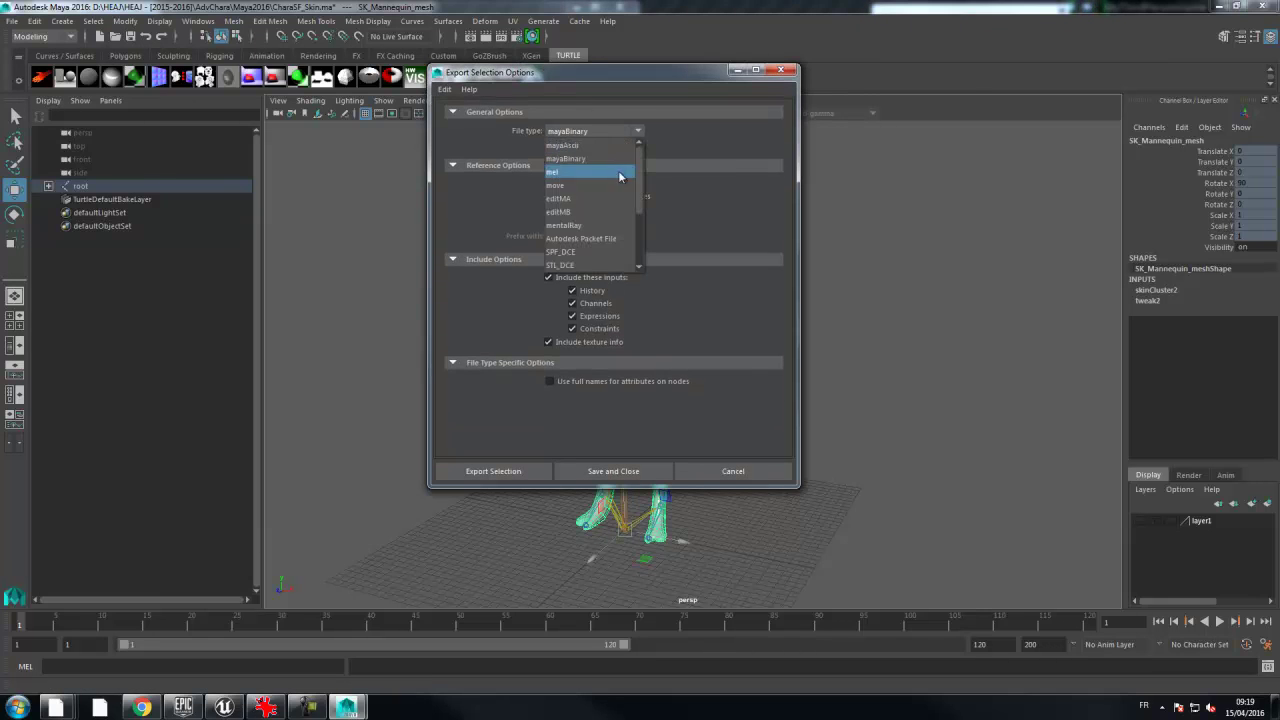
pyautogui.moveTo(639, 207); pyautogui.dragTo(640, 260)
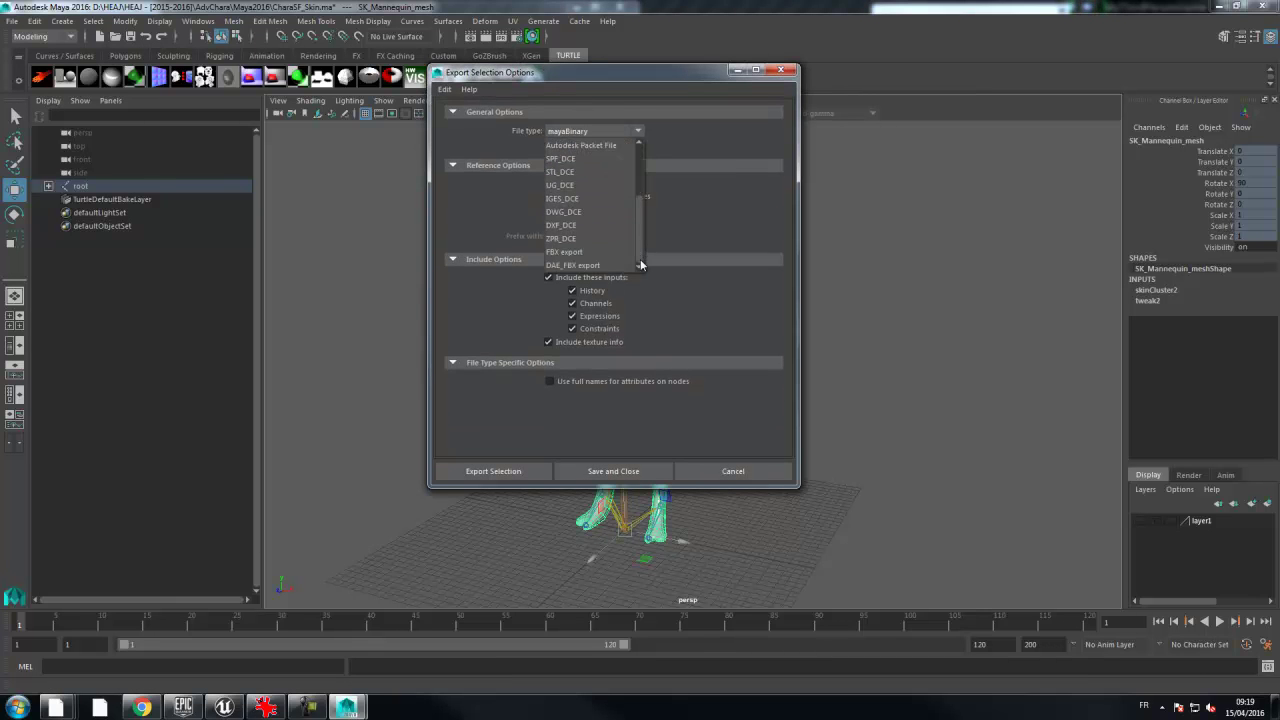
pyautogui.click(590, 253)
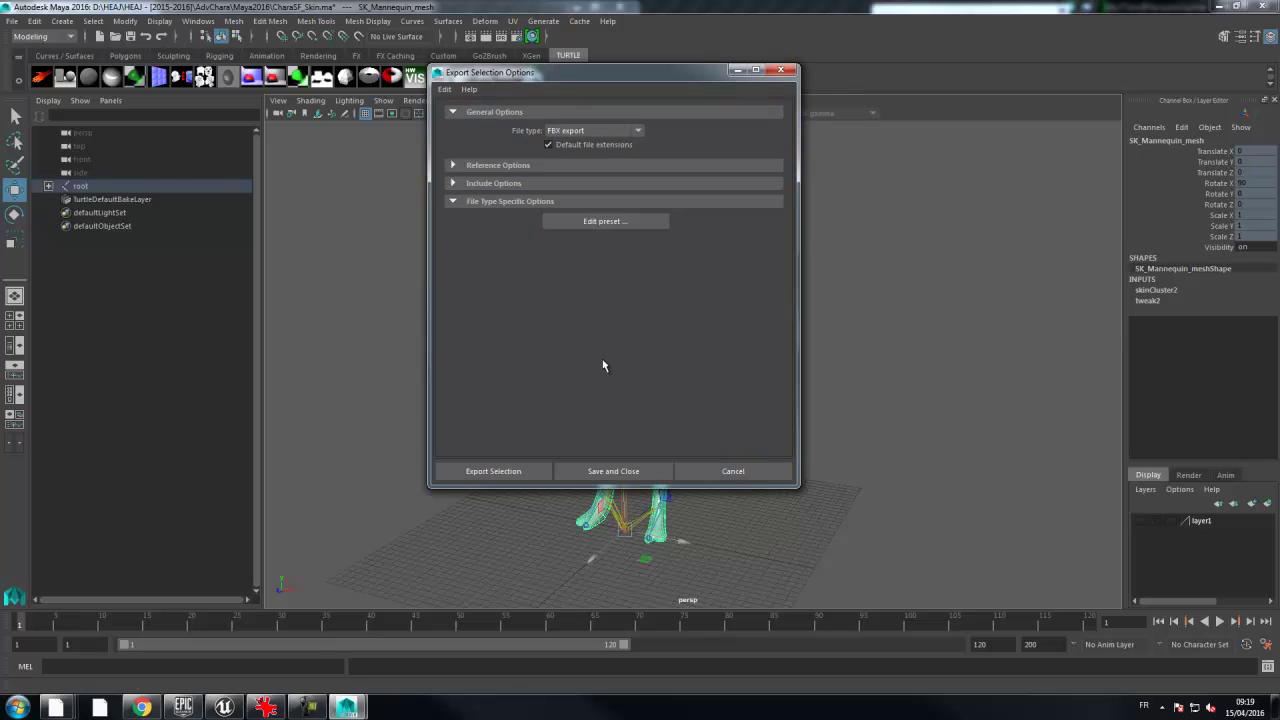
pyautogui.click(496, 476)
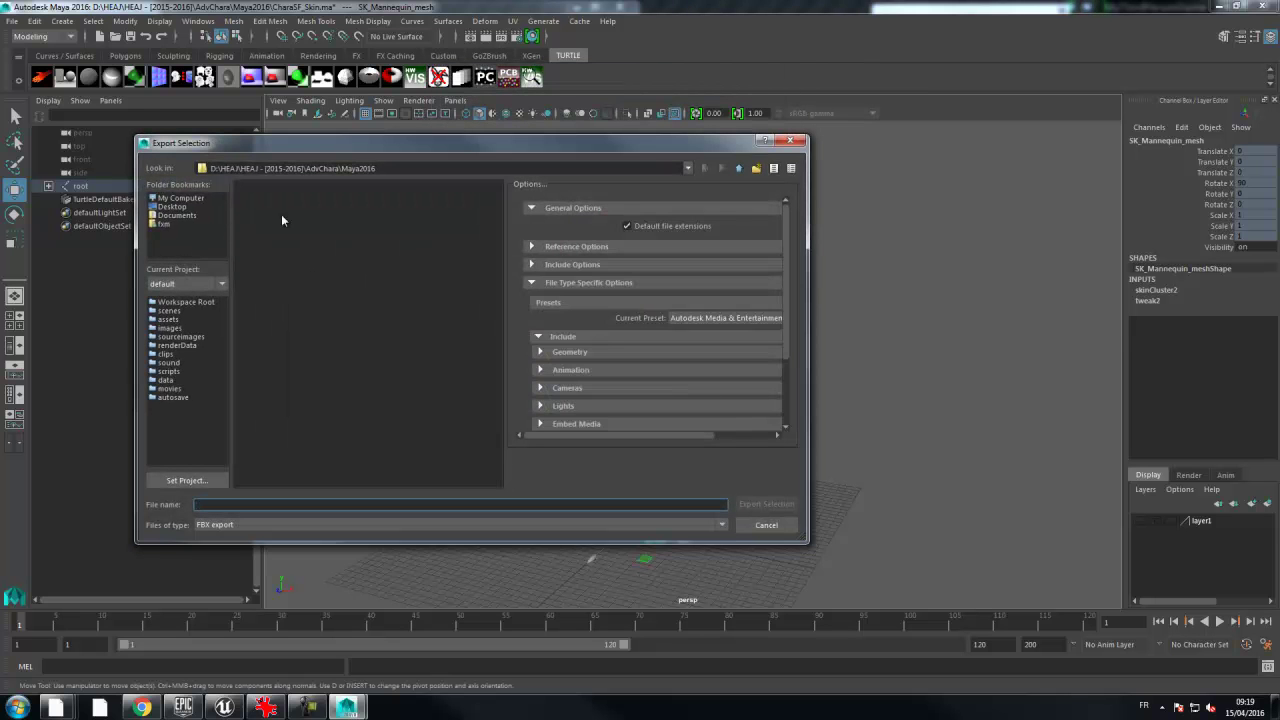
# - Create a new folder named FBX inside AdvChara and enter it
pyautogui.click(738, 169)
pyautogui.rightClick(288, 411)
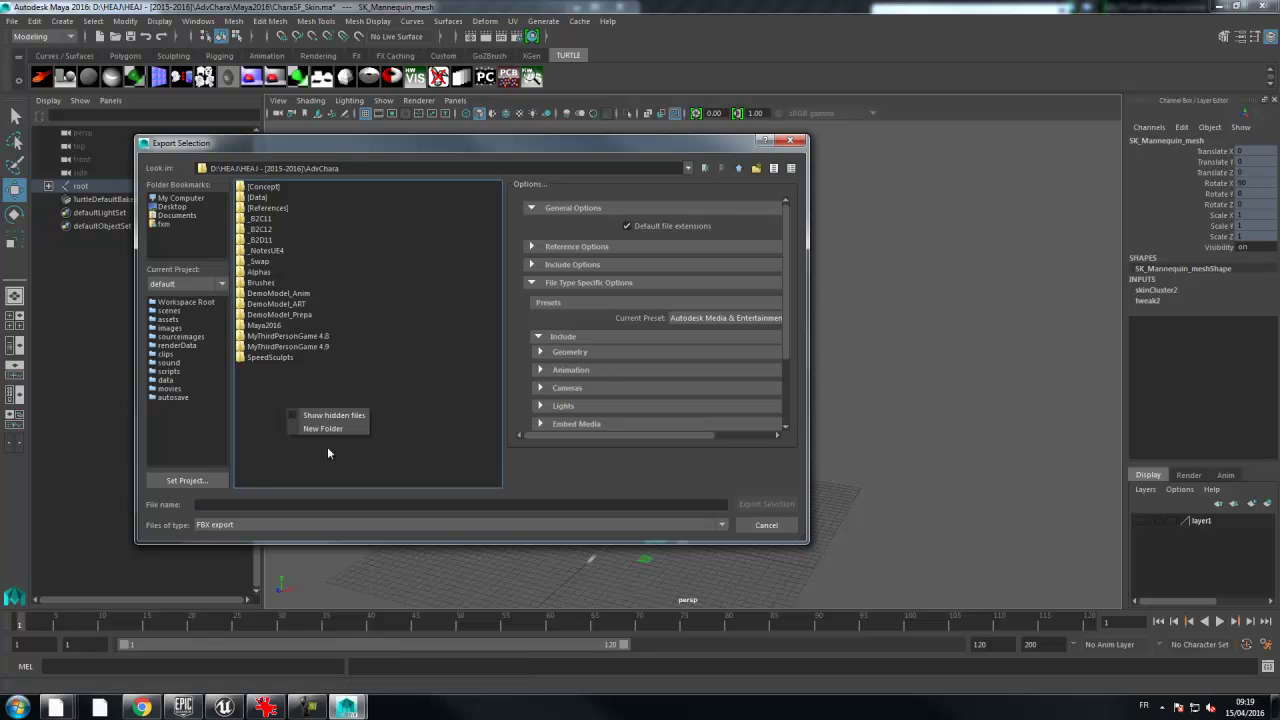
pyautogui.click(322, 428)
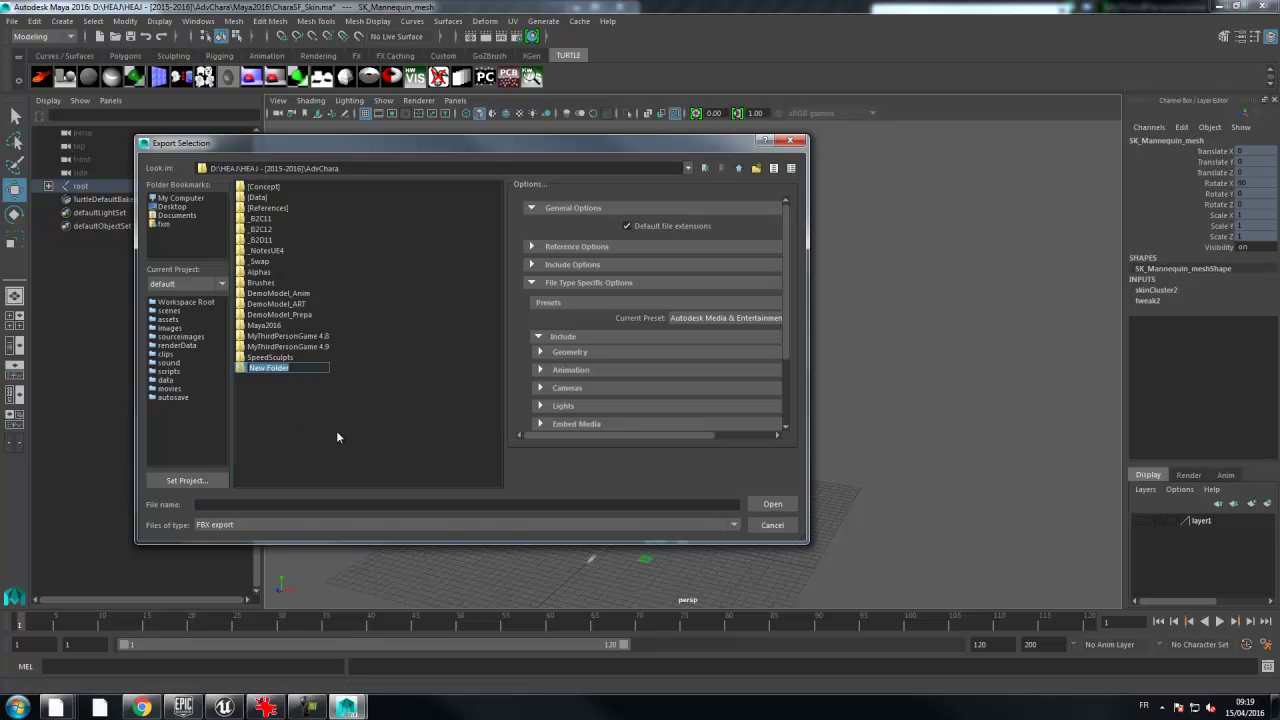
pyautogui.write('BX')
pyautogui.press('Return')
pyautogui.press('Return')
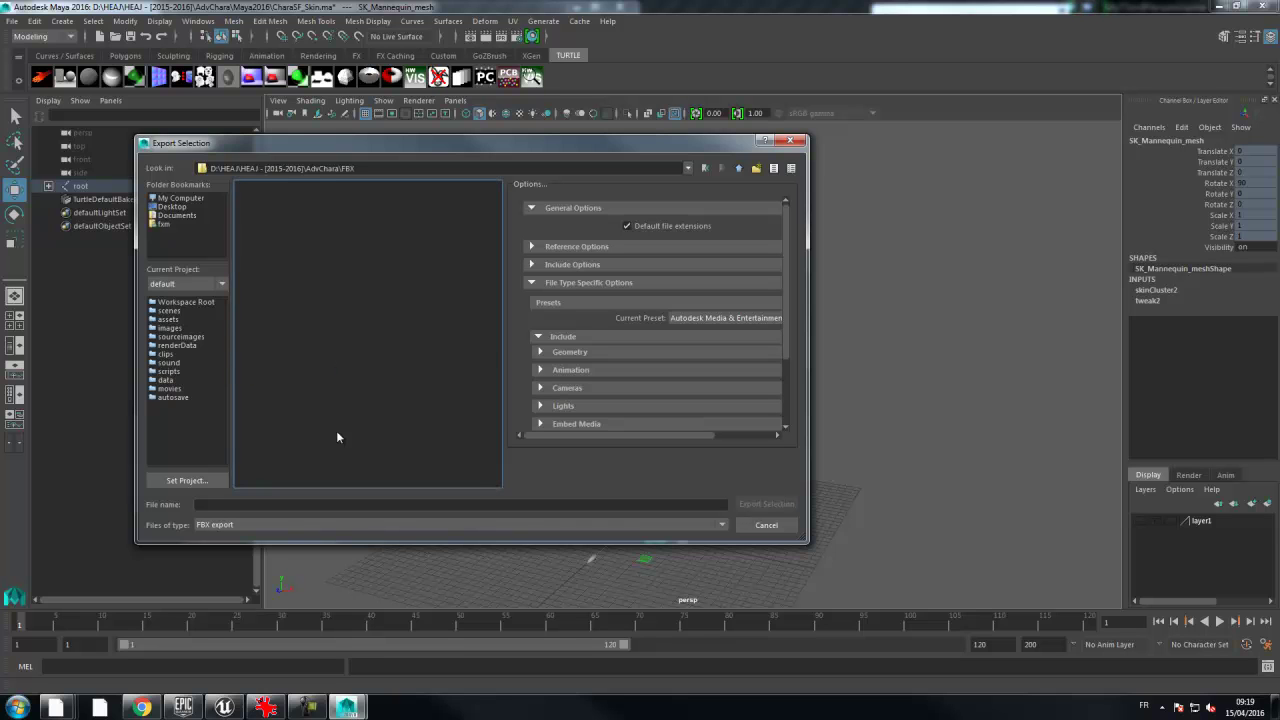
# - Enter SK_Mannequin as the export file name
pyautogui.click(232, 505)
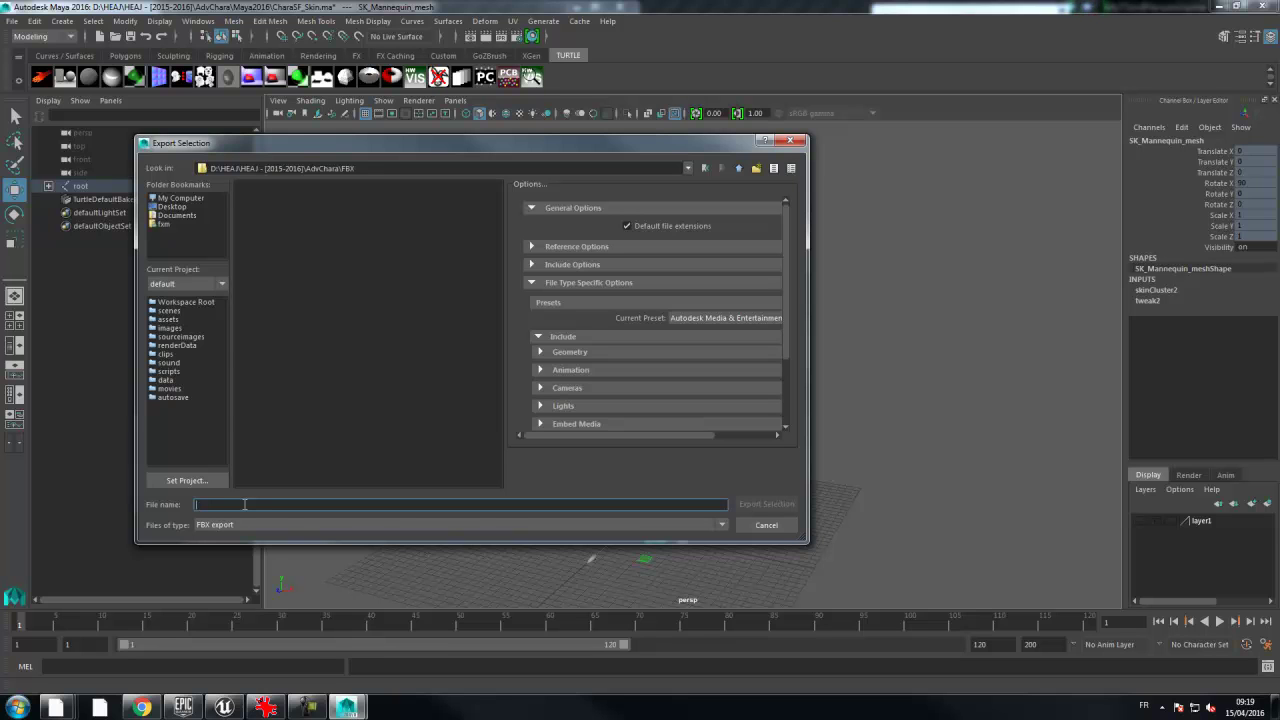
pyautogui.write('SK_Mannequin')
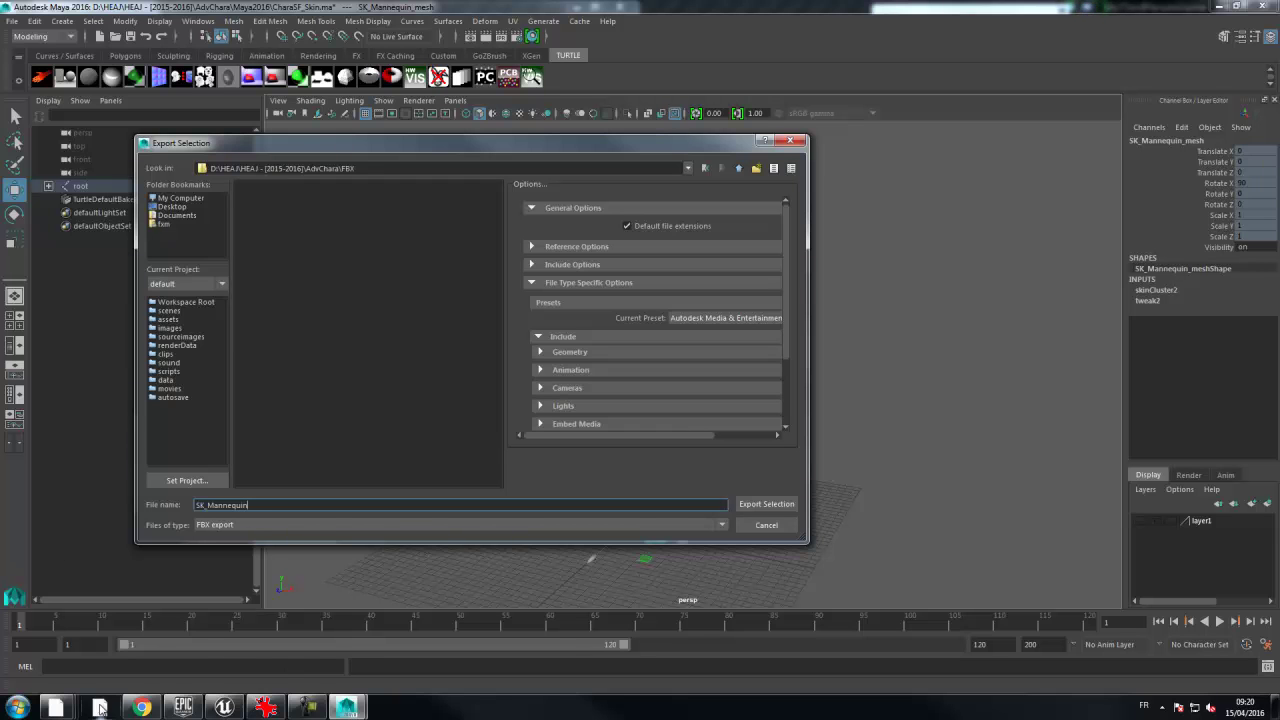
pyautogui.moveTo(100, 708)
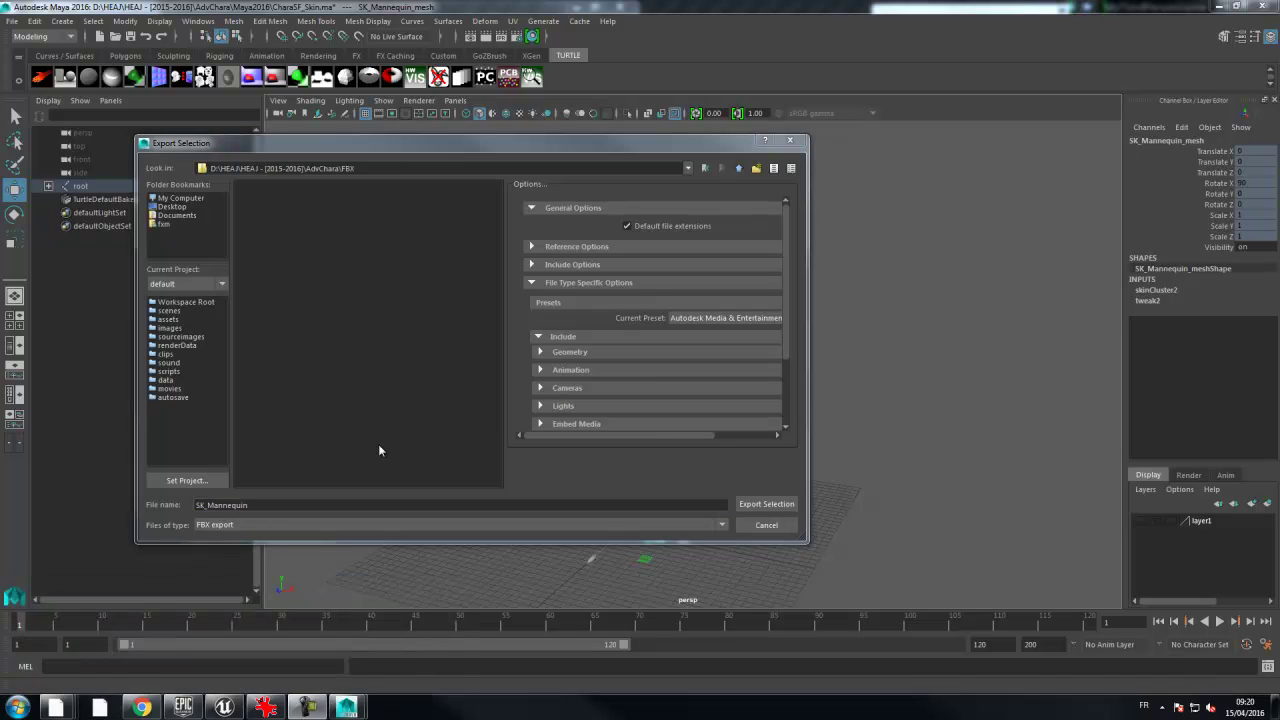
# - Enlarge the export options, expand Include > Geometry and Animation, and uncheck Animation
pyautogui.moveTo(703, 137); pyautogui.dragTo(703, 10)
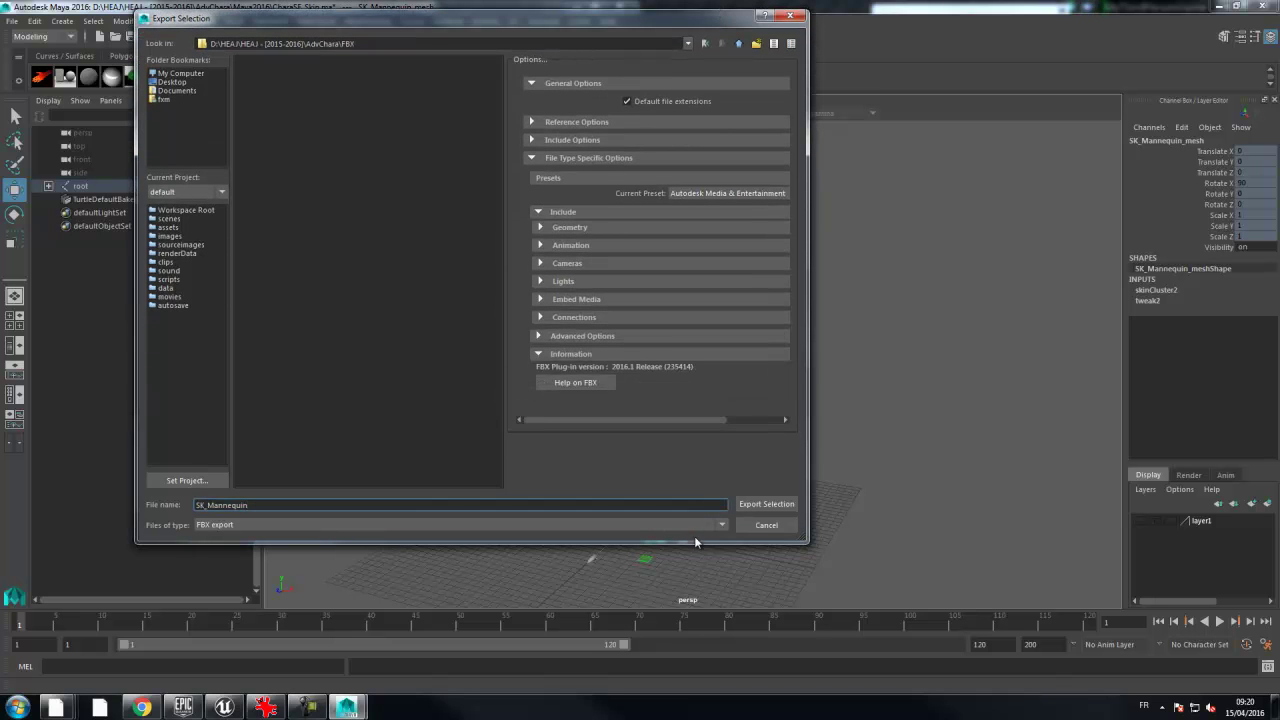
pyautogui.moveTo(695, 540); pyautogui.dragTo(697, 702)
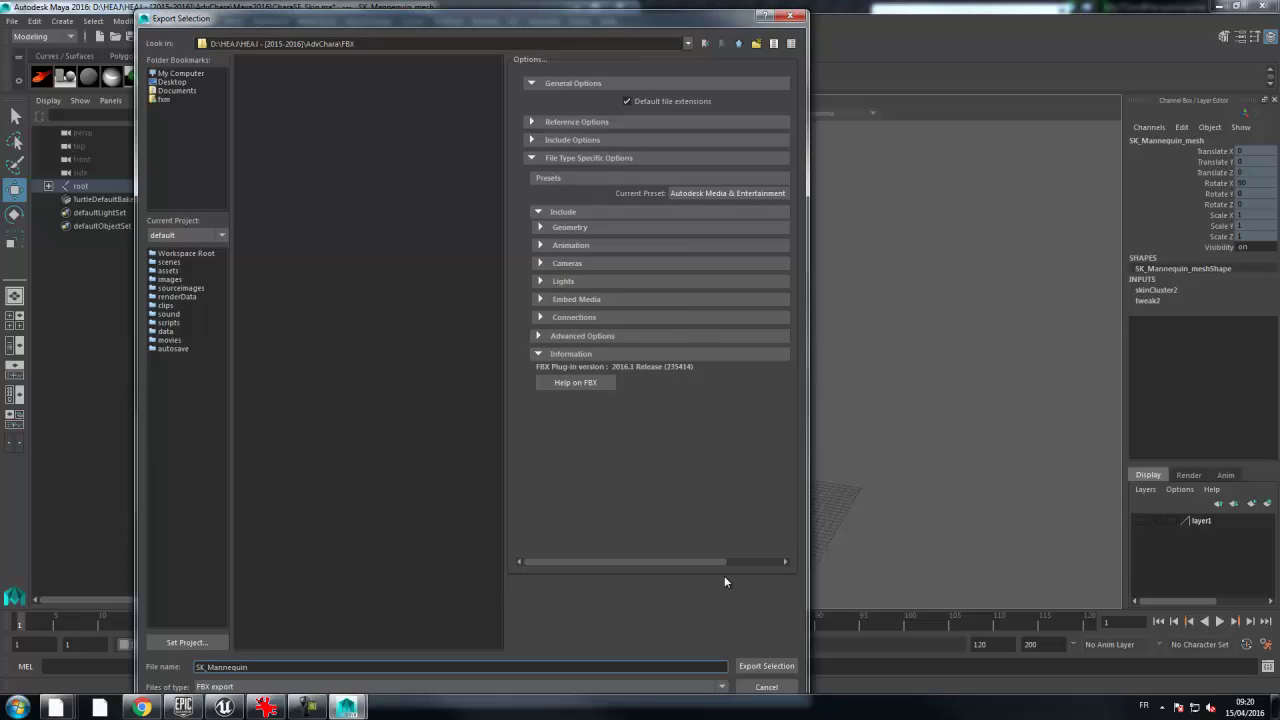
pyautogui.click(530, 142)
pyautogui.click(530, 142)
pyautogui.click(538, 213)
pyautogui.click(538, 213)
pyautogui.click(540, 227)
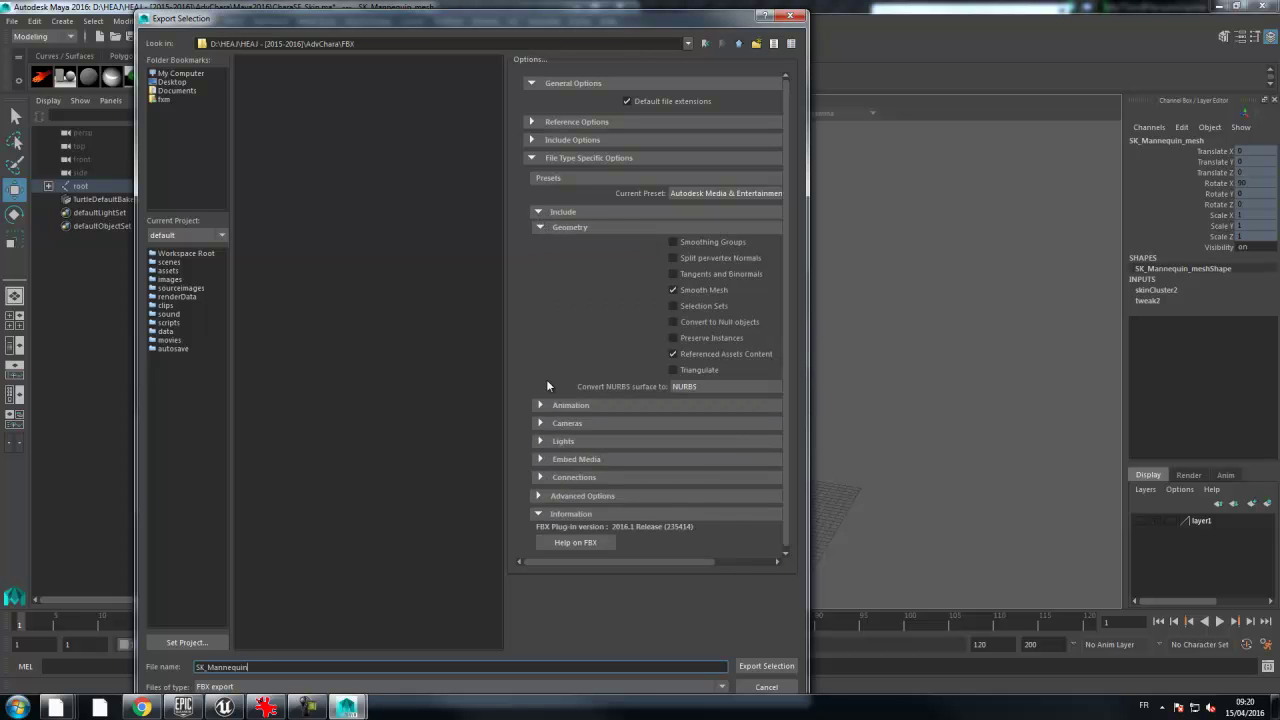
pyautogui.click(540, 406)
pyautogui.click(672, 419)
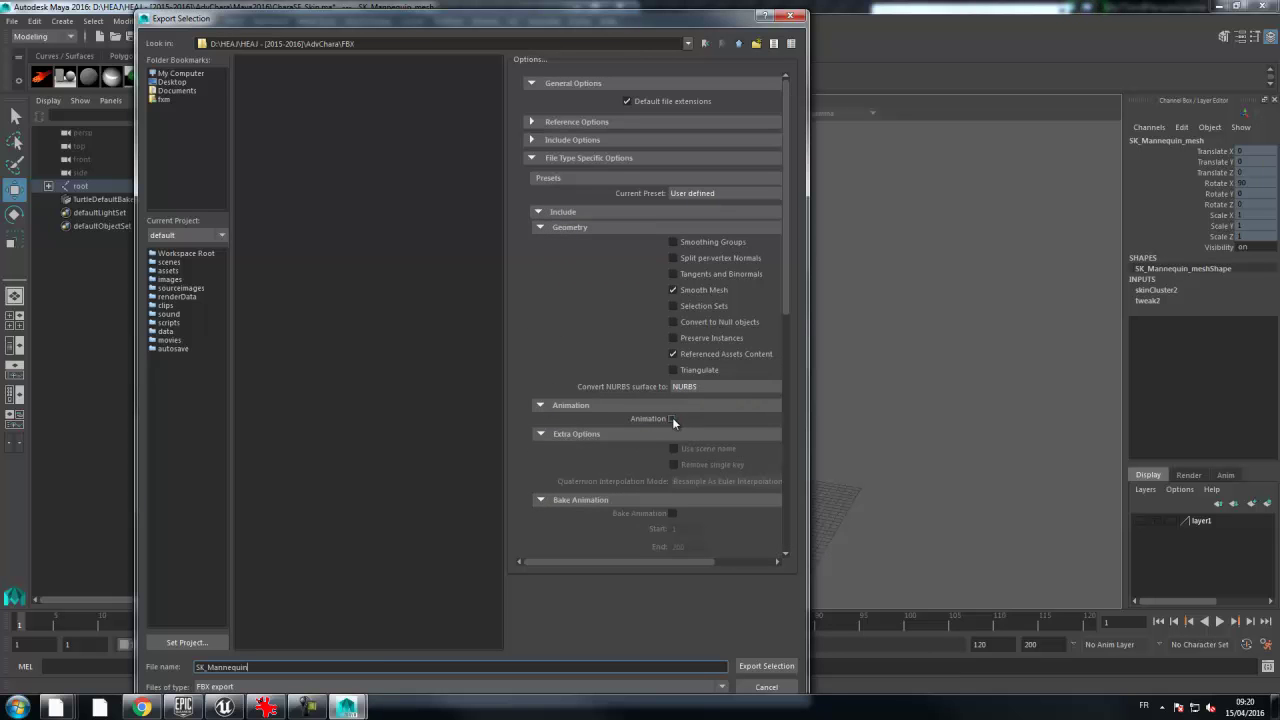
pyautogui.moveTo(786, 244); pyautogui.dragTo(796, 386)
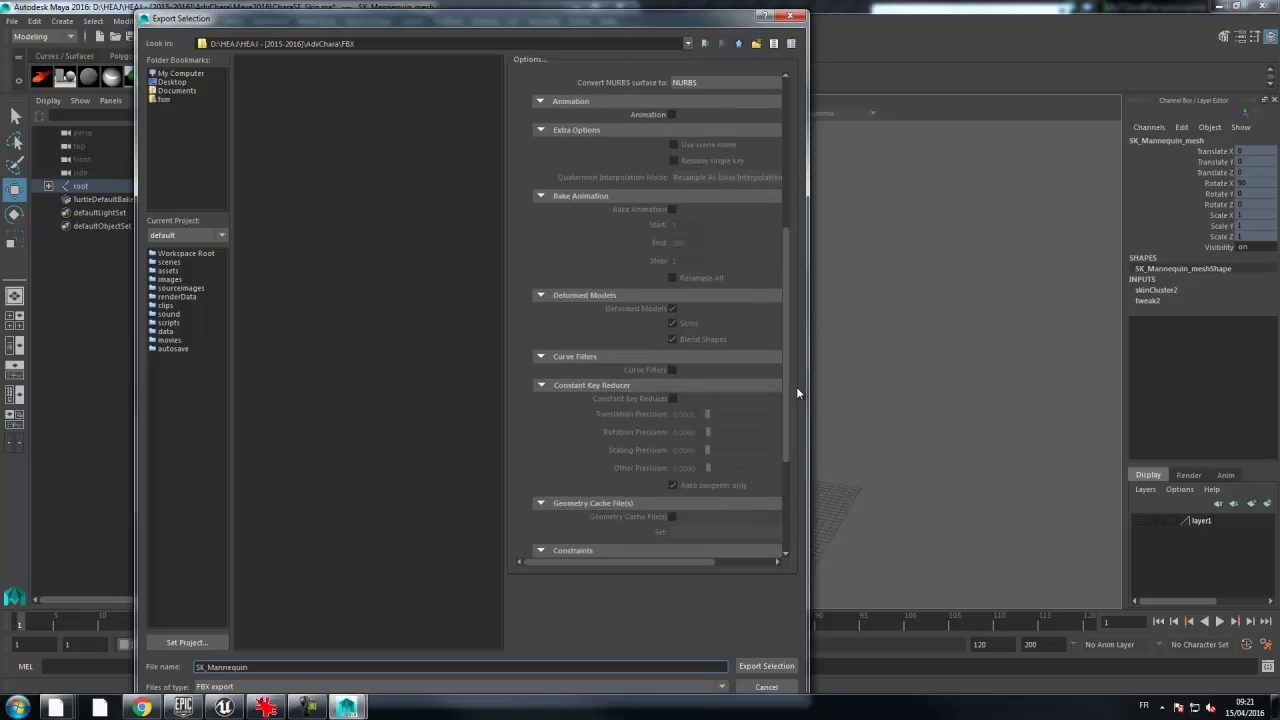
pyautogui.moveTo(796, 386); pyautogui.dragTo(799, 518)
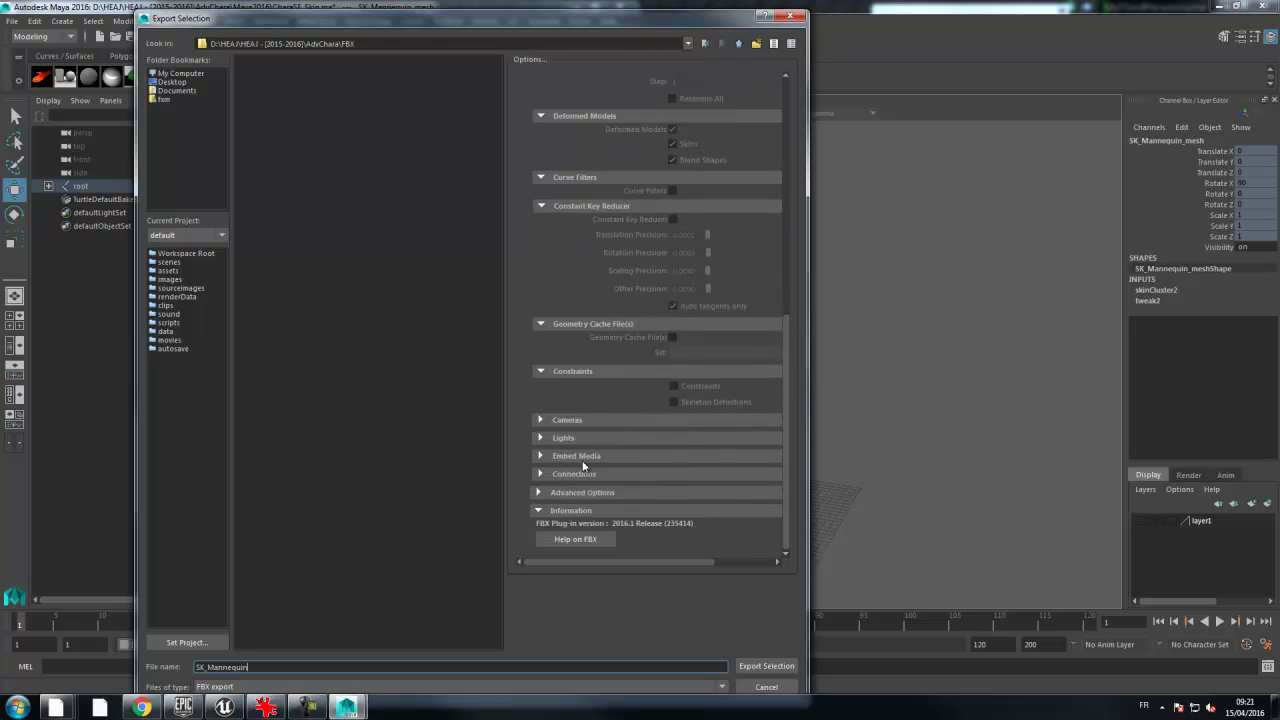
# - Turn off automatic unit conversion and set the FBX file units to Meters
pyautogui.click(540, 494)
pyautogui.scroll(-2, 540, 496)
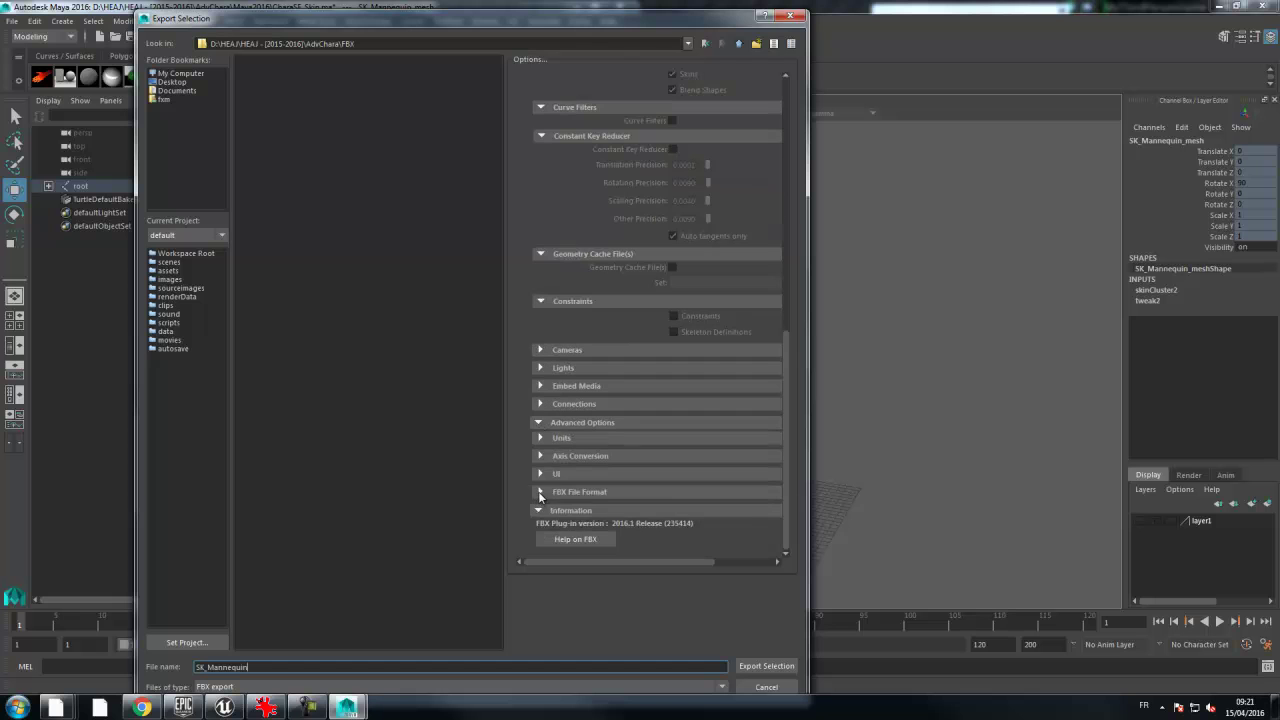
pyautogui.click(540, 438)
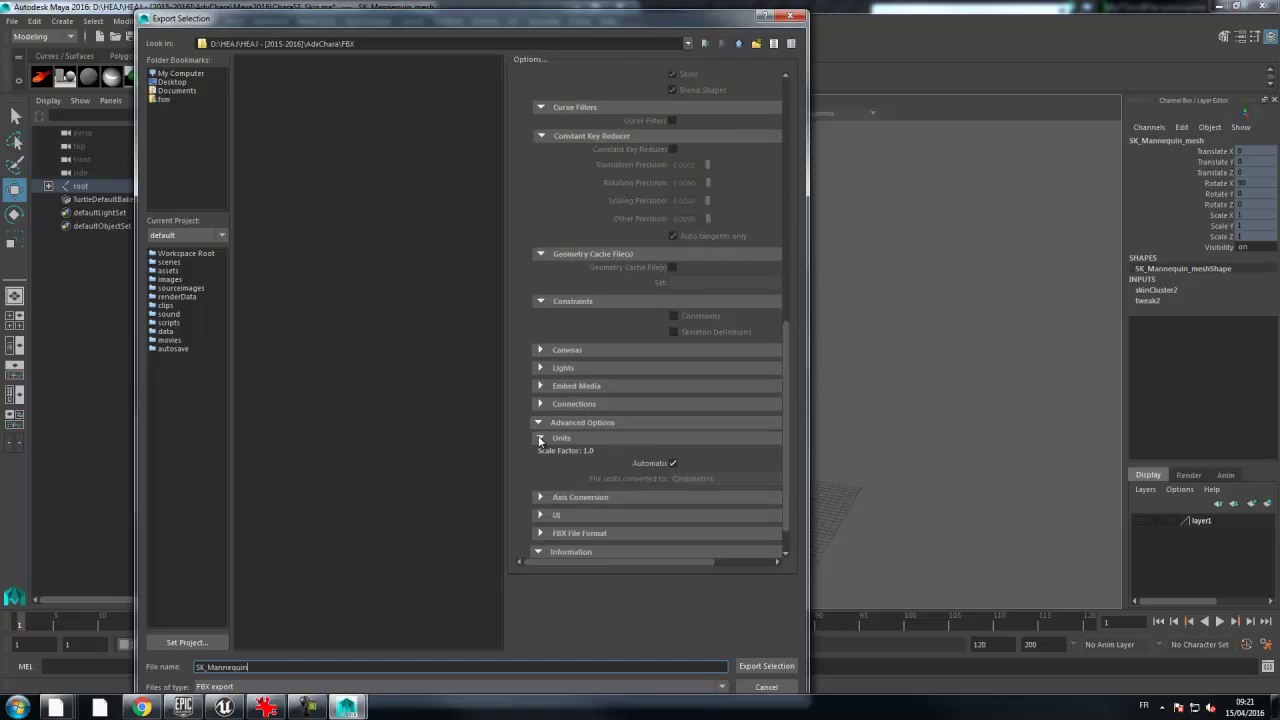
pyautogui.scroll(-1, 540, 438)
pyautogui.click(673, 422)
pyautogui.click(688, 440)
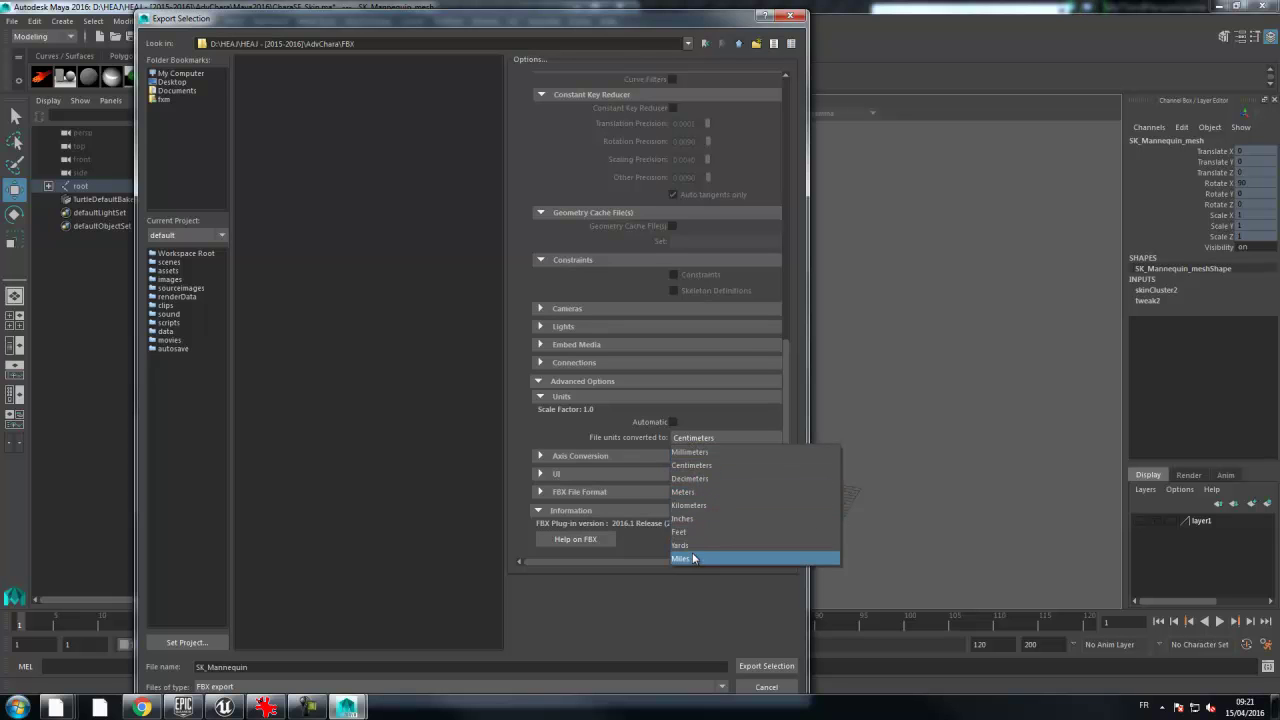
pyautogui.click(696, 491)
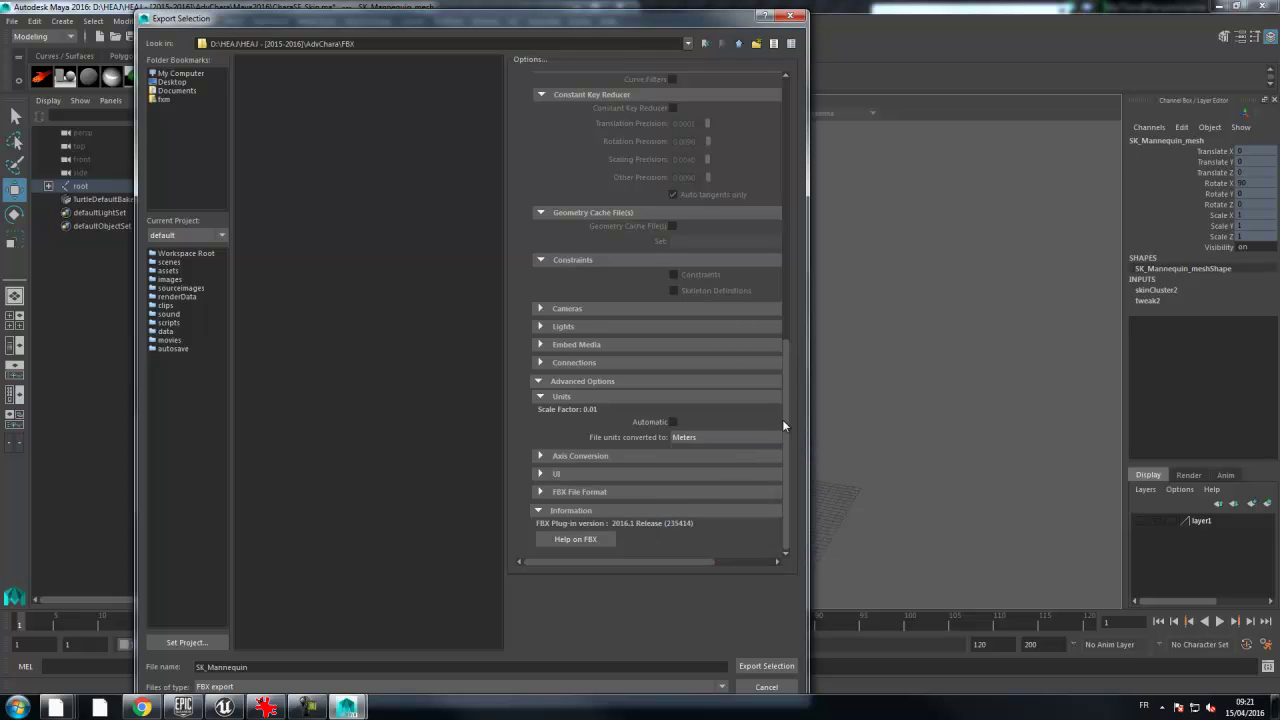
# - Choose FBX 2014/2015 in Binary format and export the selection as SK_Mannequin.fbx
pyautogui.click(540, 457)
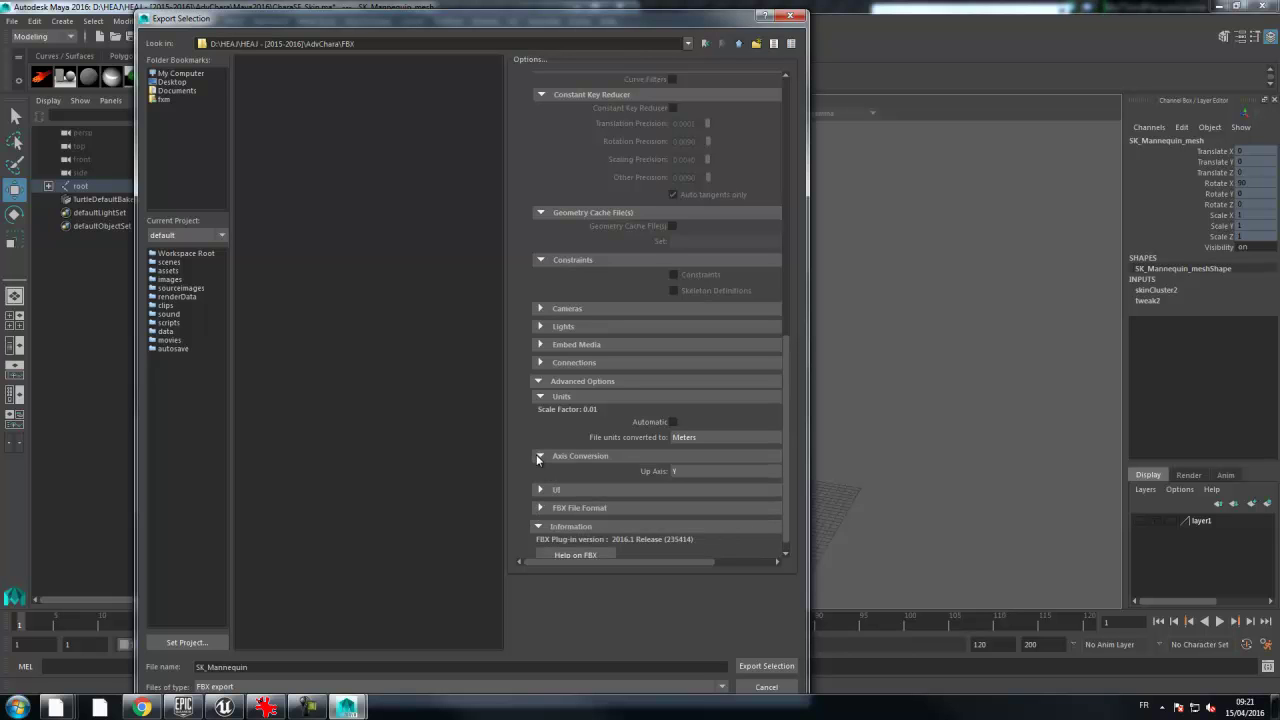
pyautogui.scroll(-1, 540, 458)
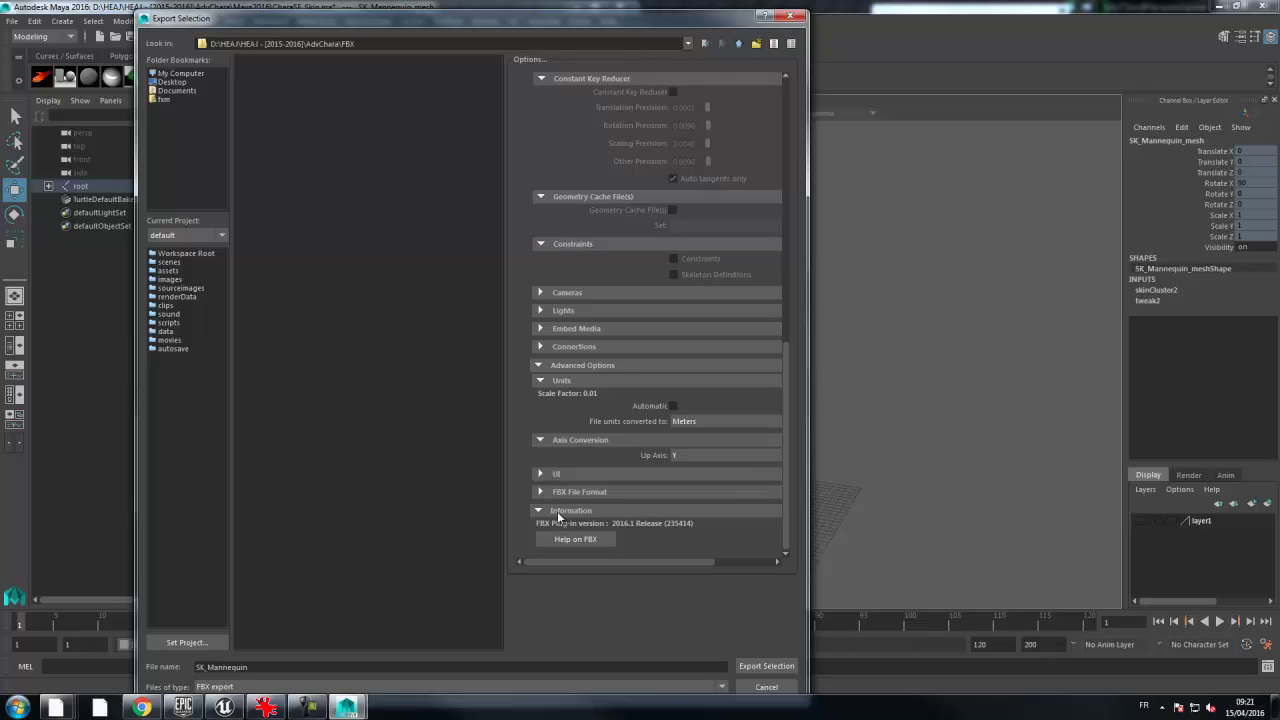
pyautogui.click(541, 492)
pyautogui.scroll(-2, 541, 492)
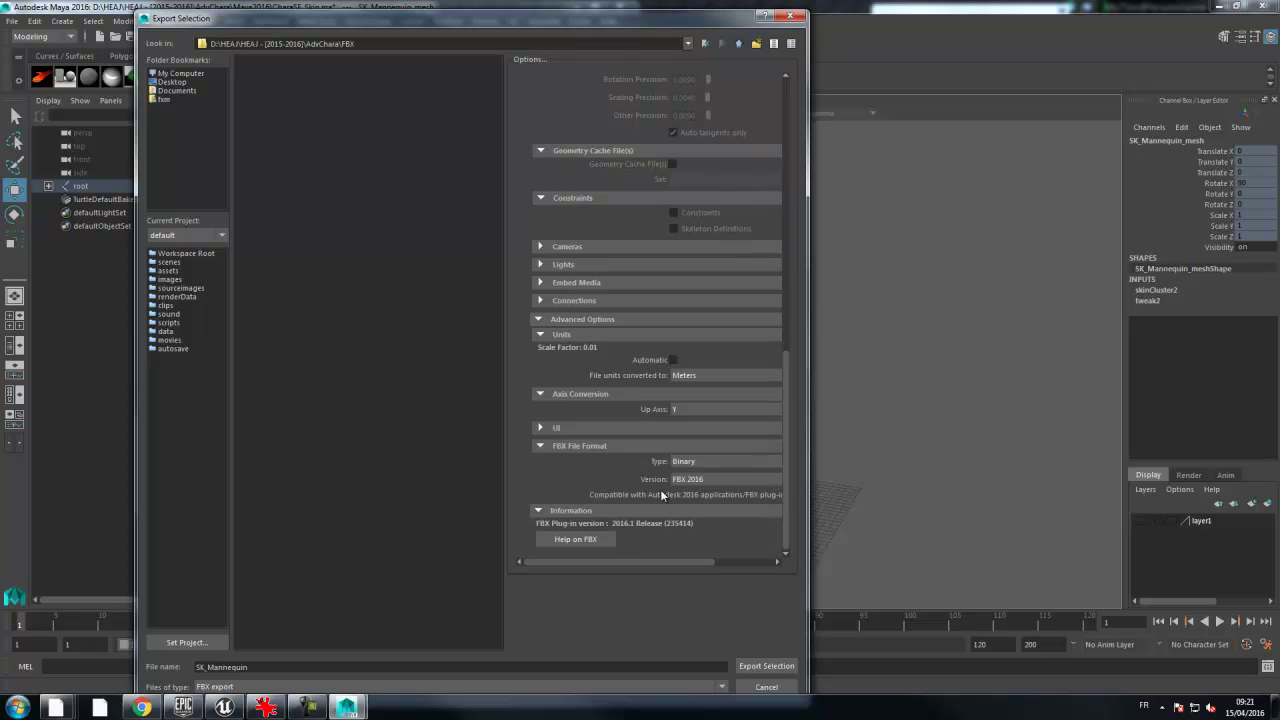
pyautogui.click(698, 482)
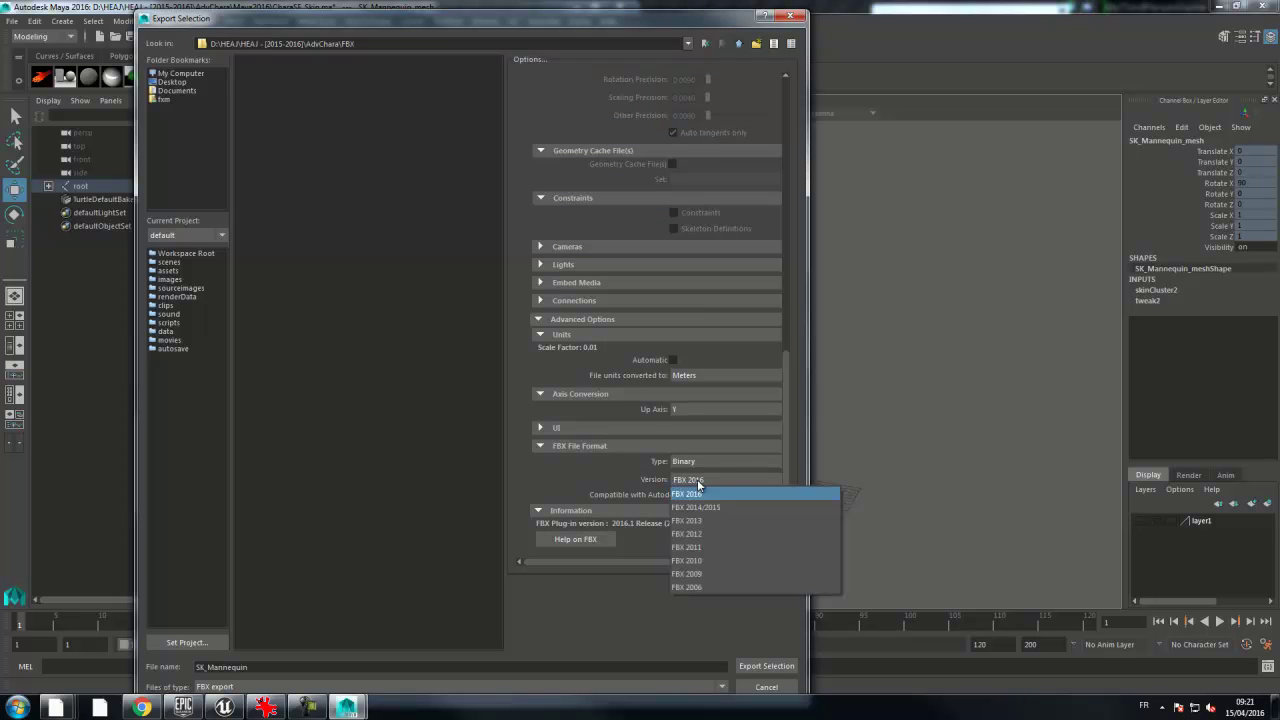
pyautogui.click(700, 507)
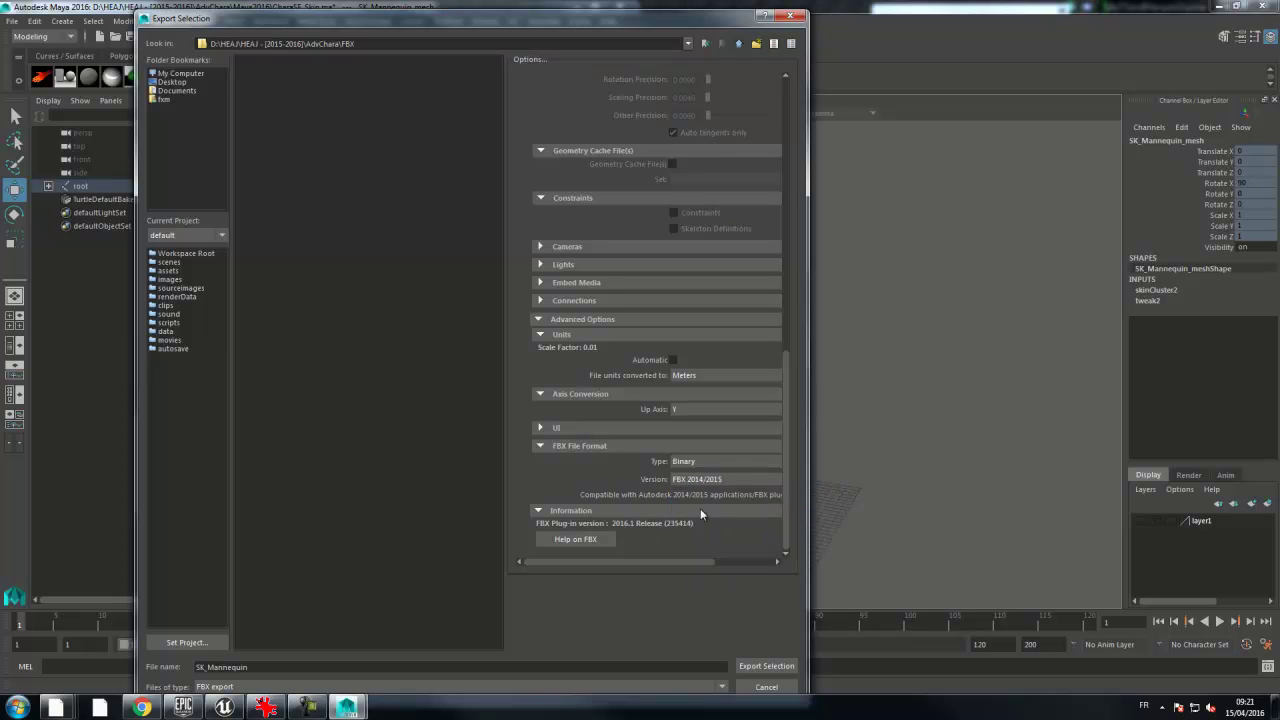
pyautogui.click(689, 463)
pyautogui.click(700, 476)
pyautogui.click(768, 667)
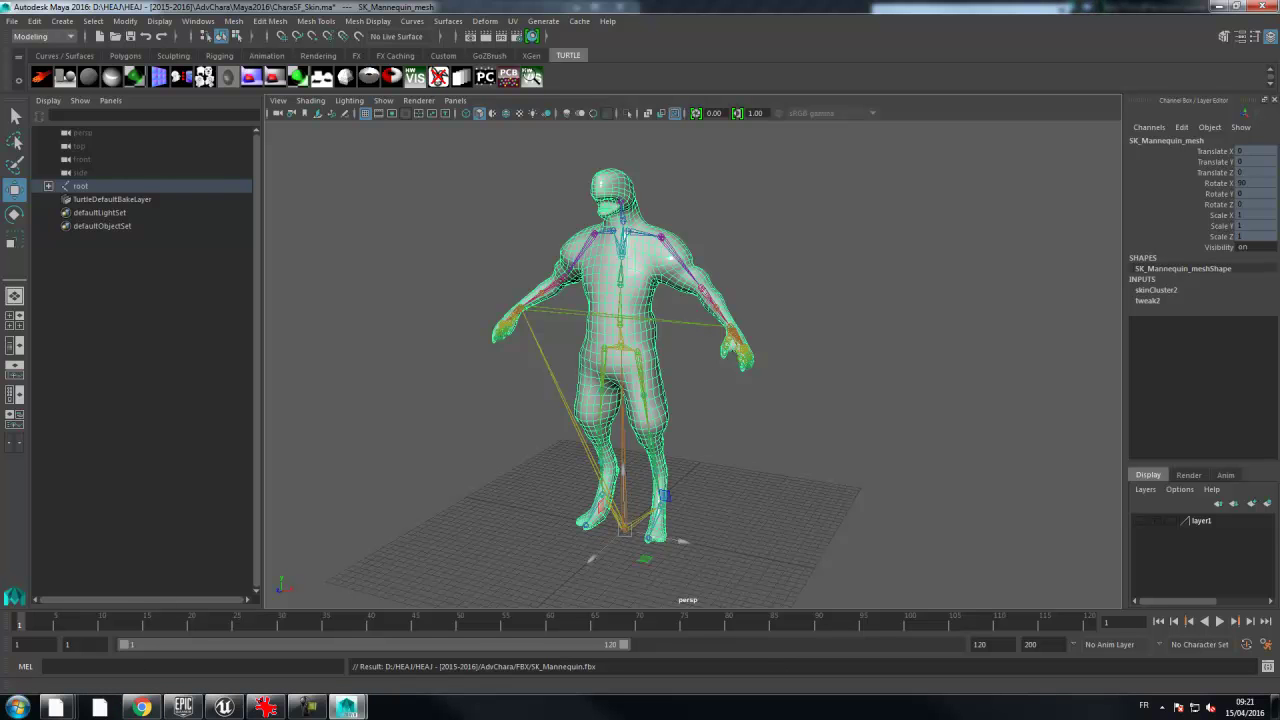
# - Drag SK_Mannequin.fbx from the AdvChara FBX folder into the Unreal Character content folder, then minimize Explorer
pyautogui.click(224, 707)
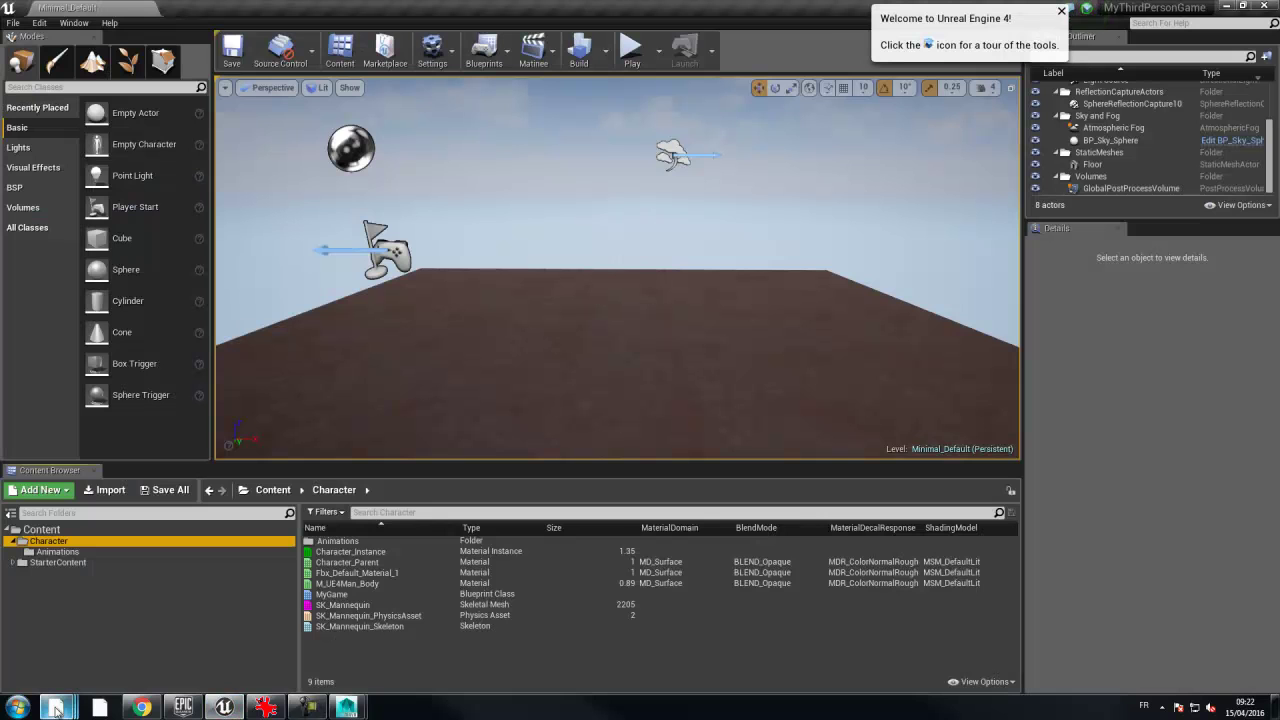
pyautogui.moveTo(56, 707)
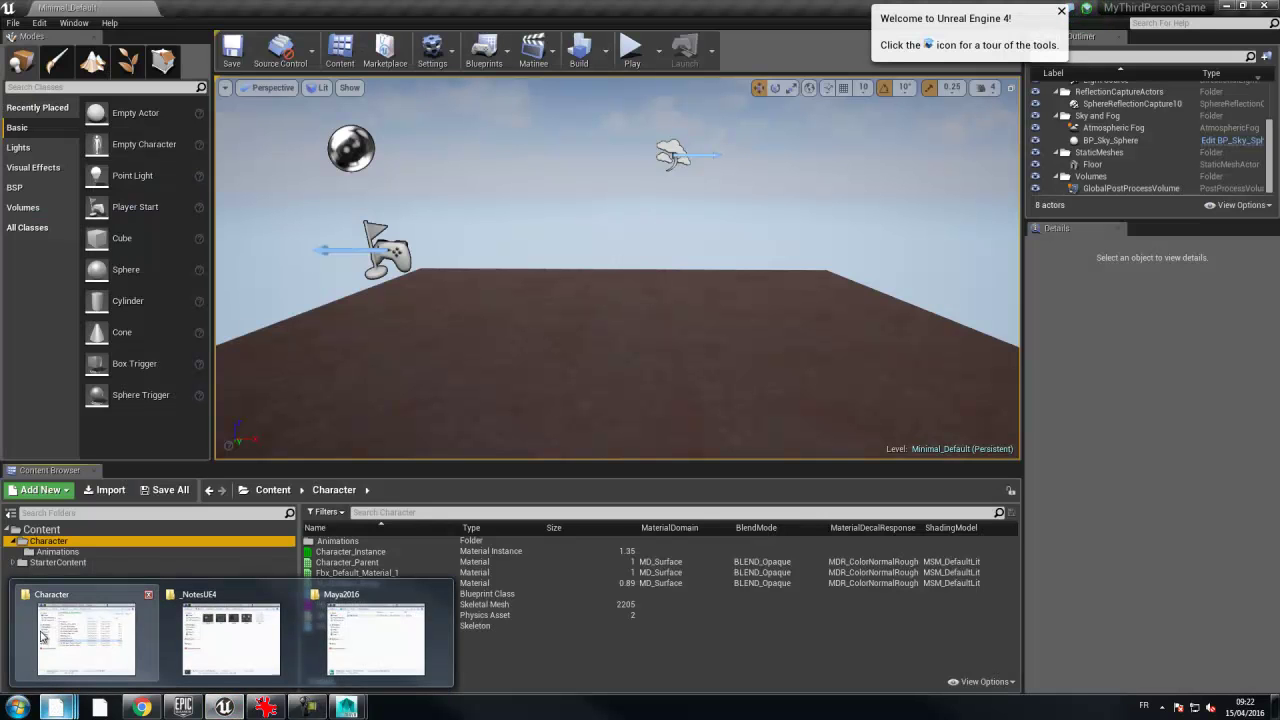
pyautogui.click(375, 635)
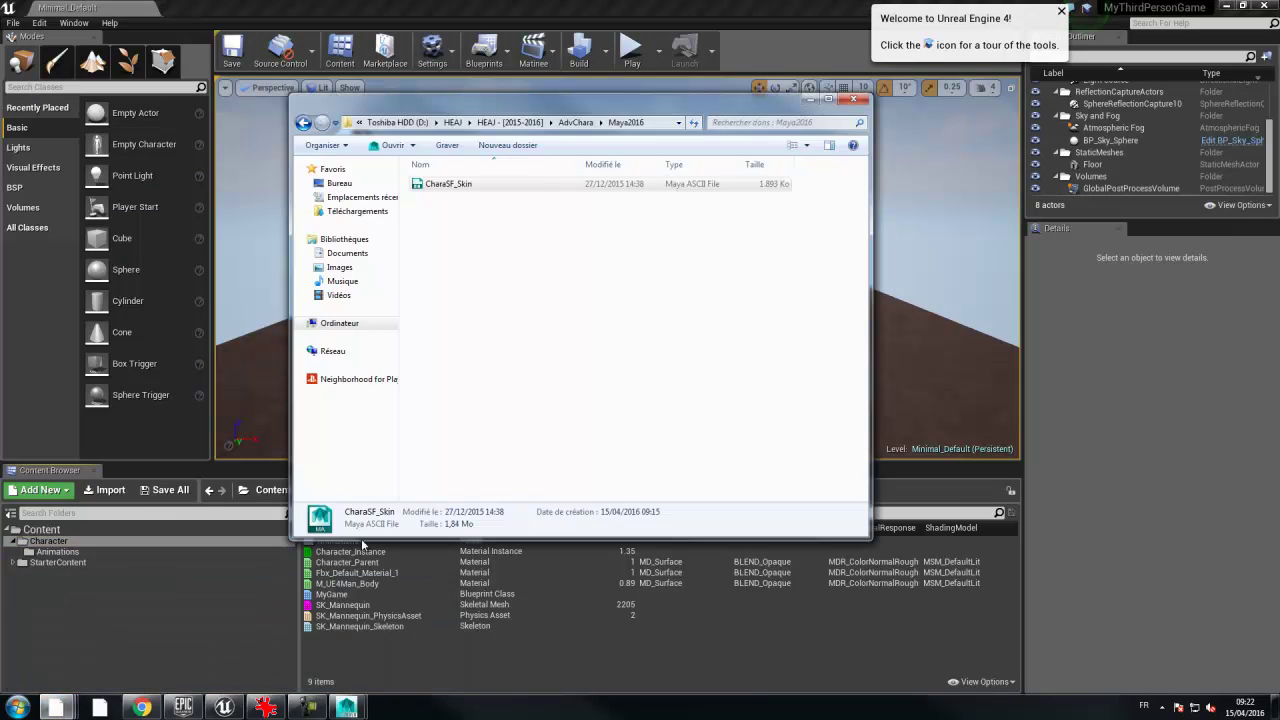
pyautogui.click(570, 121)
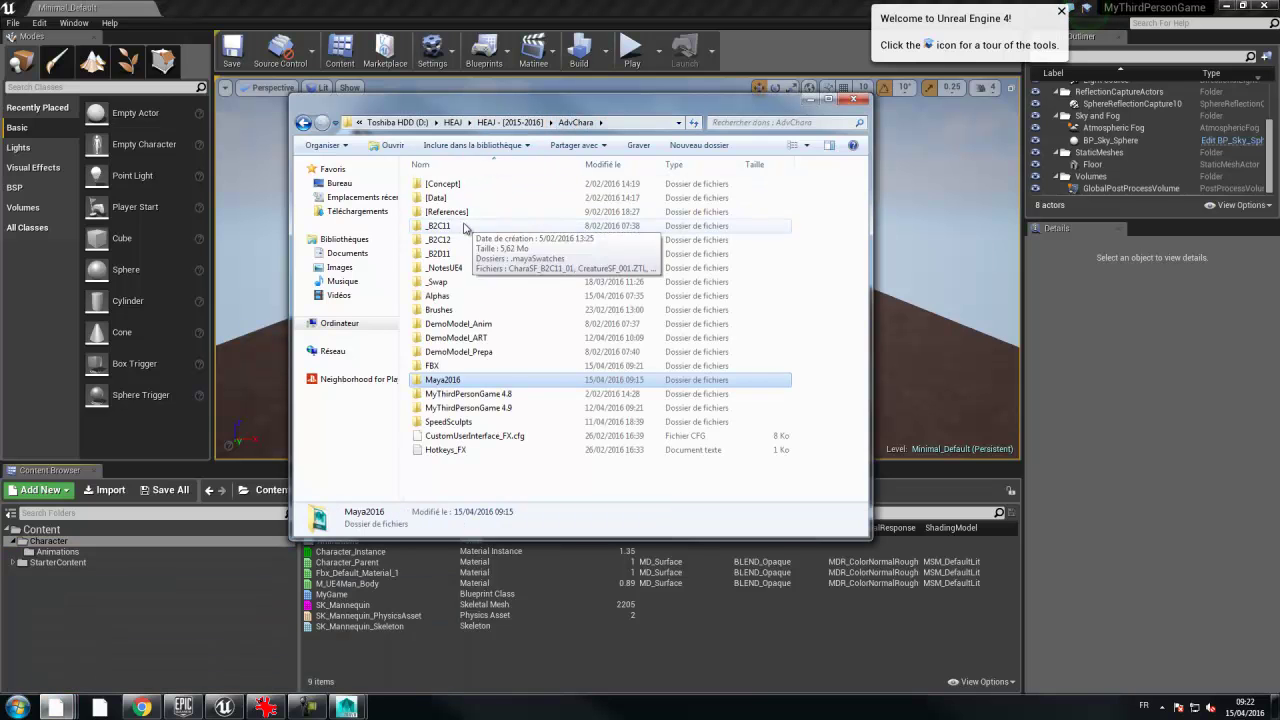
pyautogui.doubleClick(436, 367)
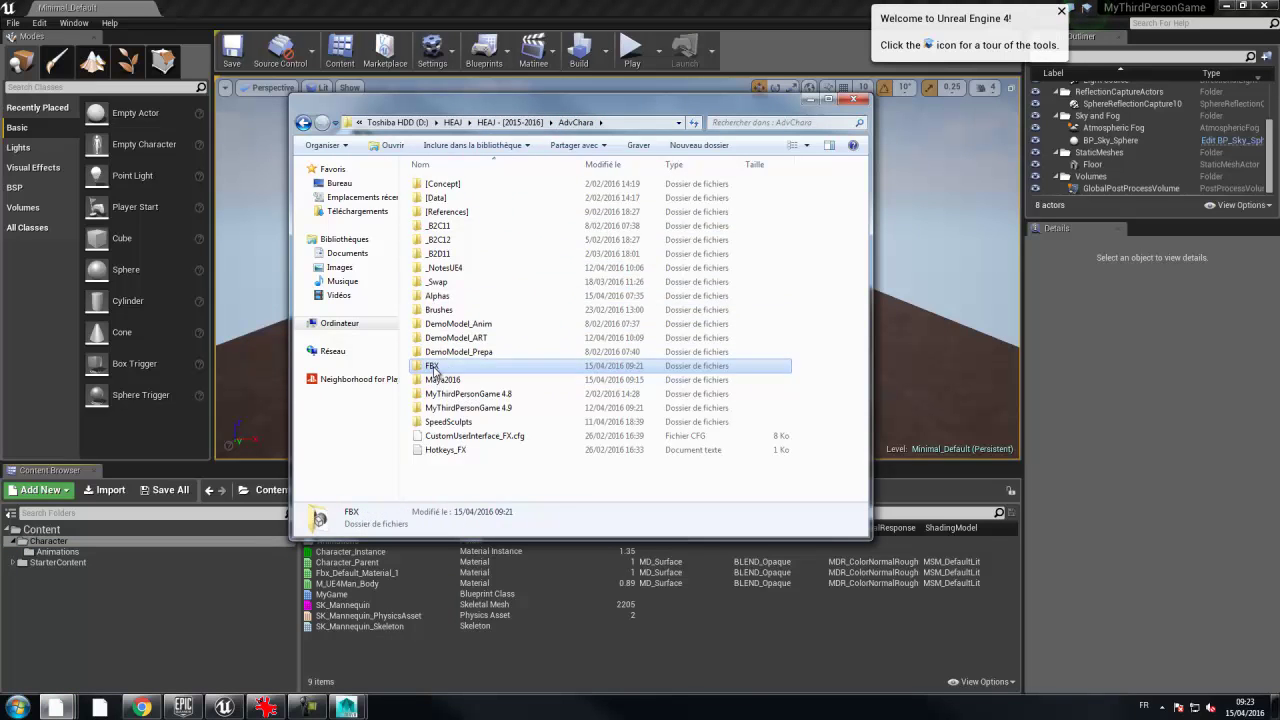
pyautogui.moveTo(462, 191); pyautogui.dragTo(695, 708)
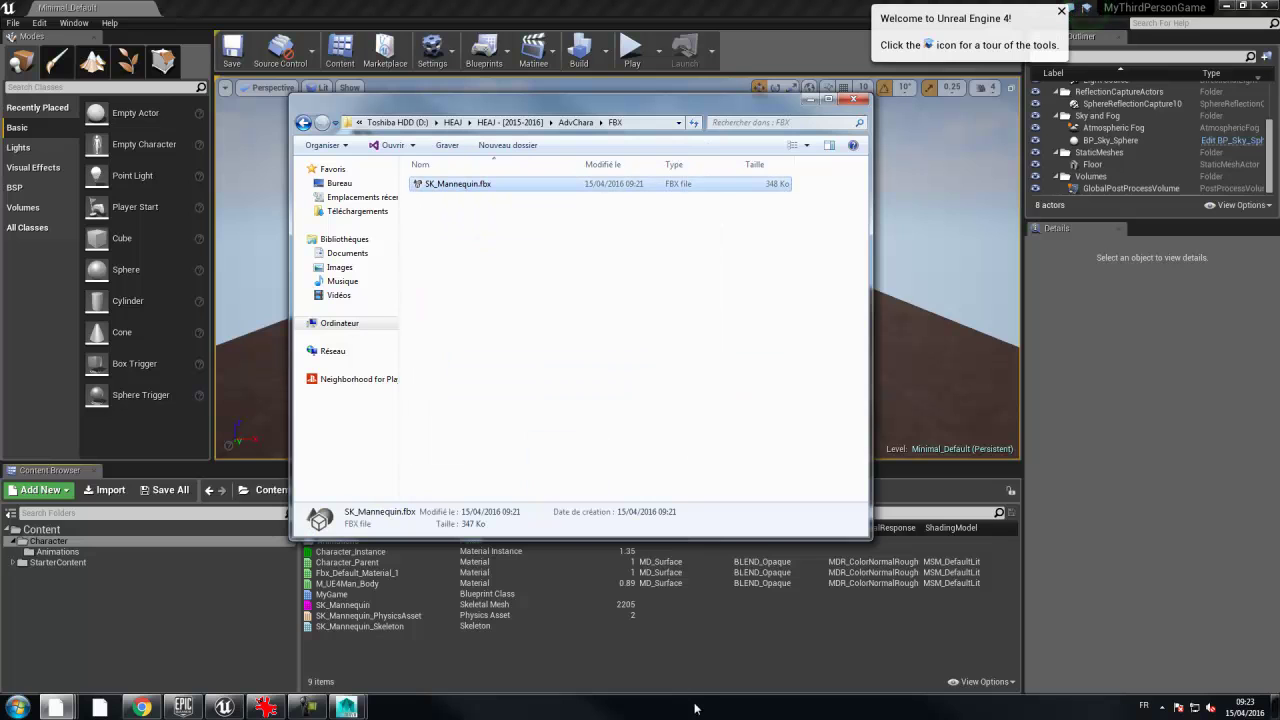
pyautogui.moveTo(639, 652); pyautogui.dragTo(635, 653)
pyautogui.click(809, 100)
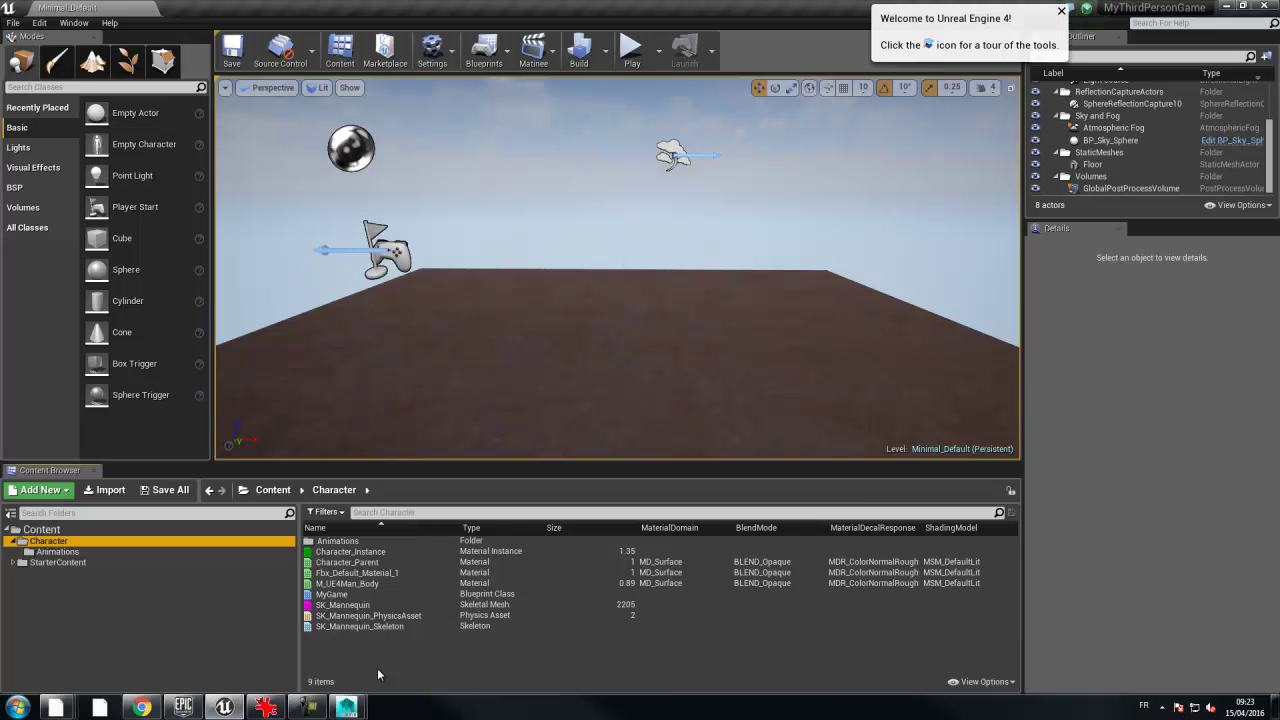
# - Overwrite the SK_Mannequin skeletal mesh with Yes All and Import All, then close the Message Log
pyautogui.moveTo(68, 708)
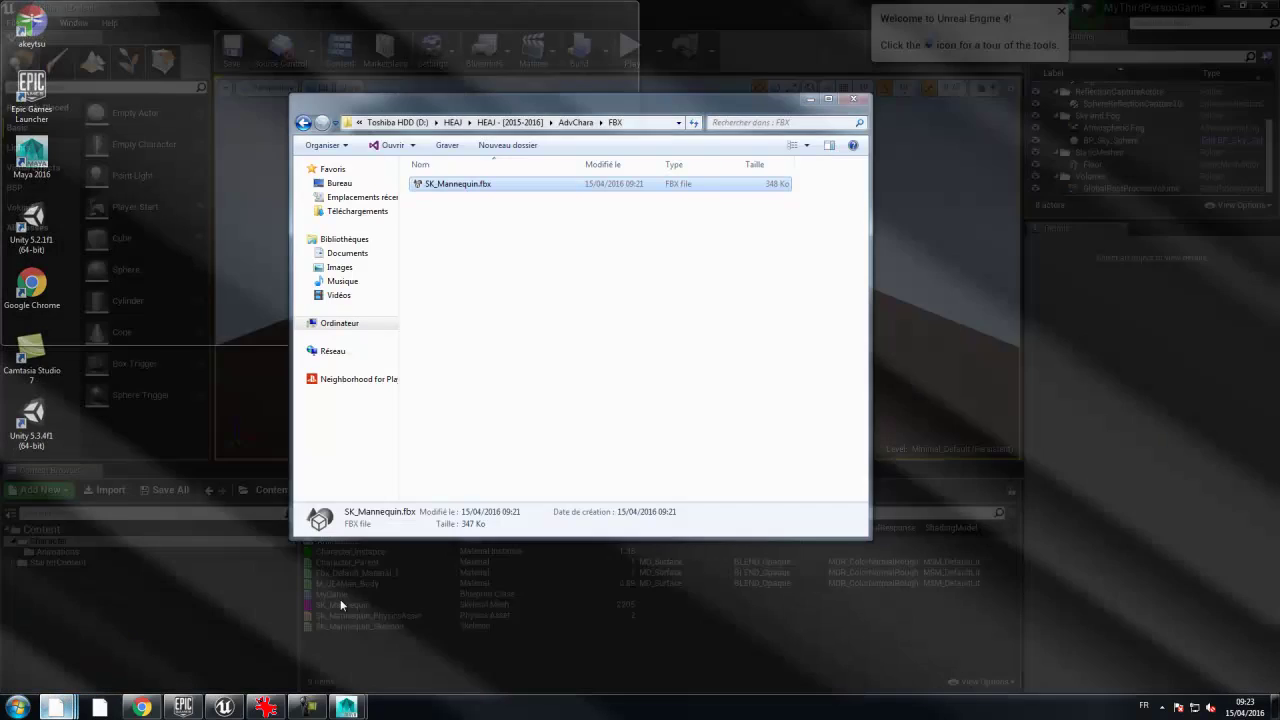
pyautogui.click(340, 600)
pyautogui.moveTo(491, 105); pyautogui.dragTo(0, 135)
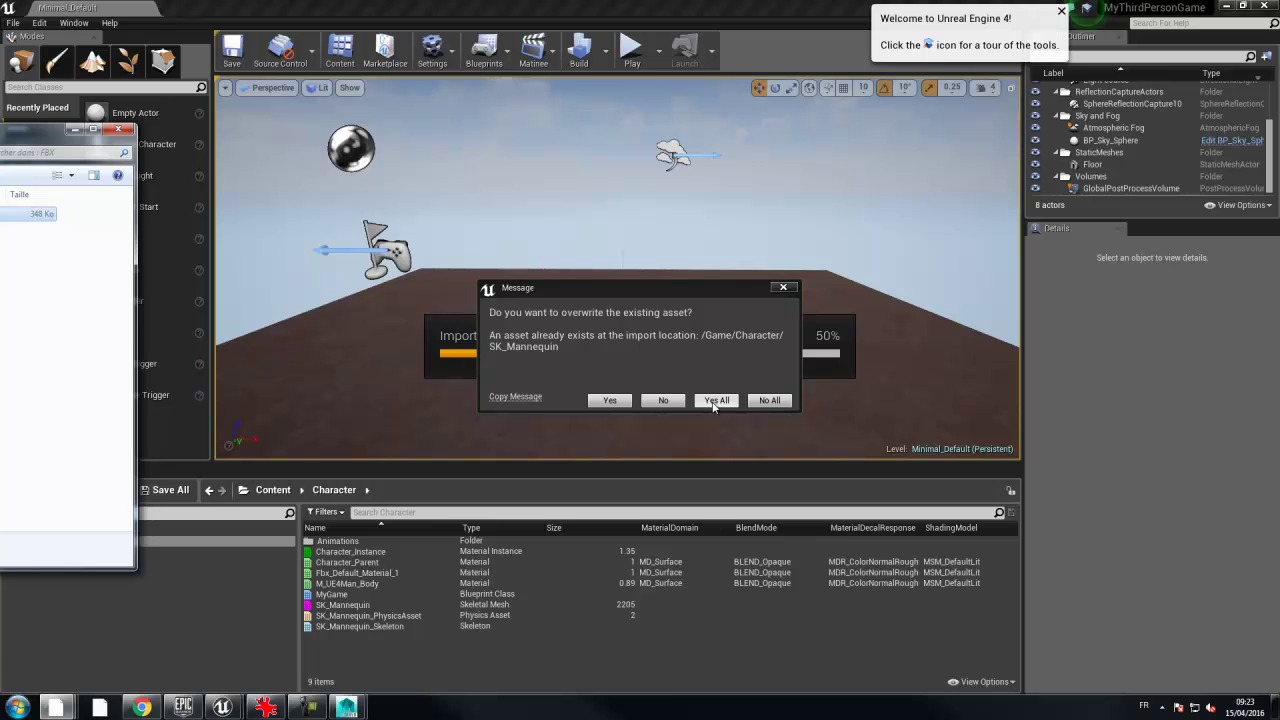
pyautogui.click(715, 401)
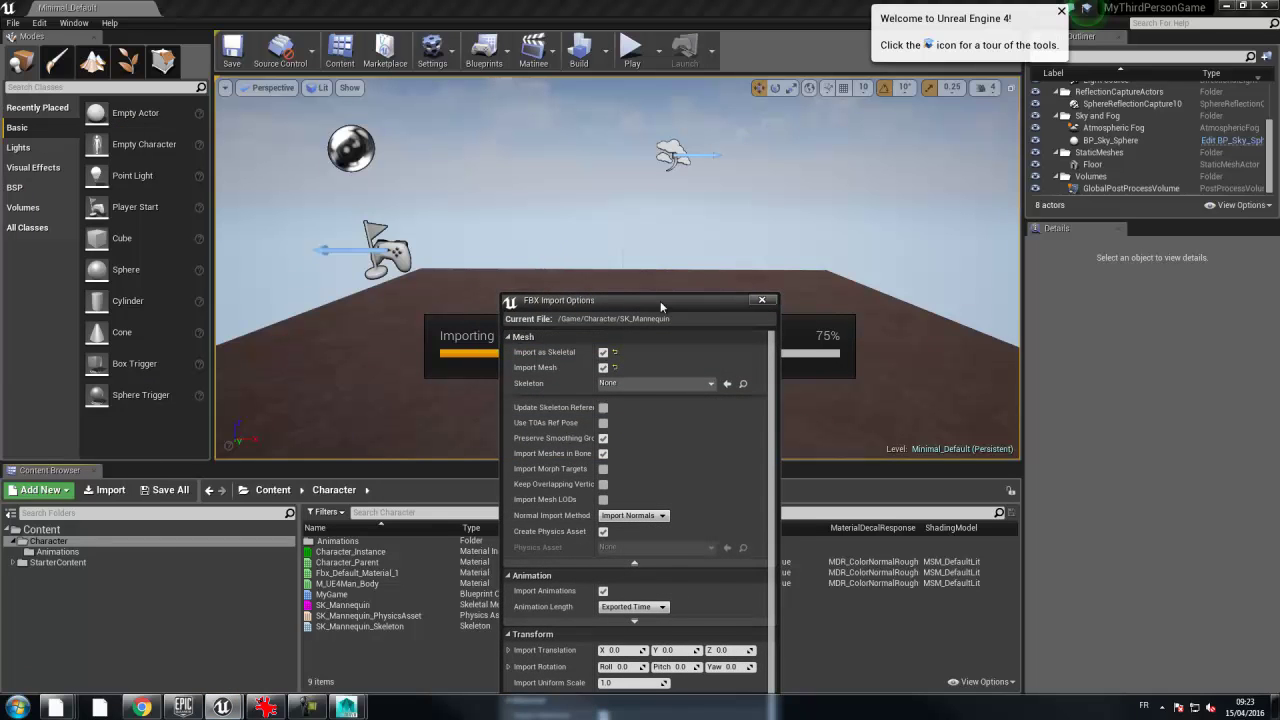
pyautogui.moveTo(654, 297); pyautogui.dragTo(616, 127)
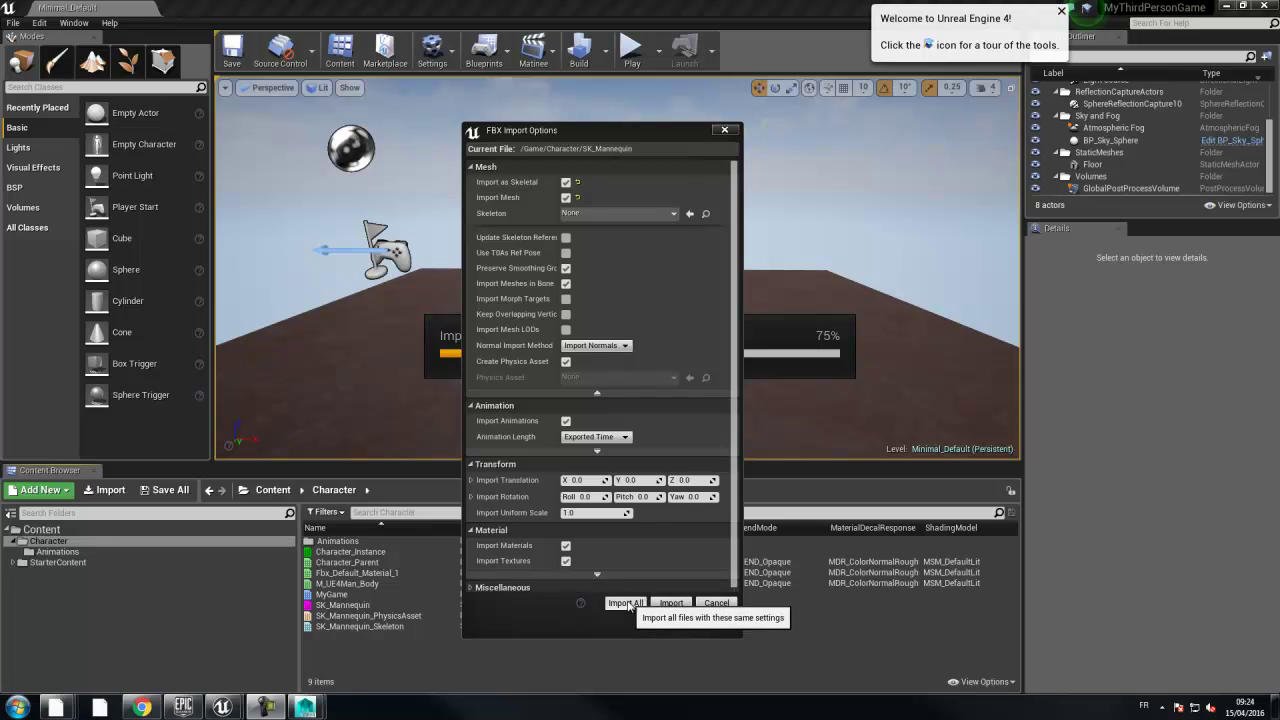
pyautogui.click(627, 603)
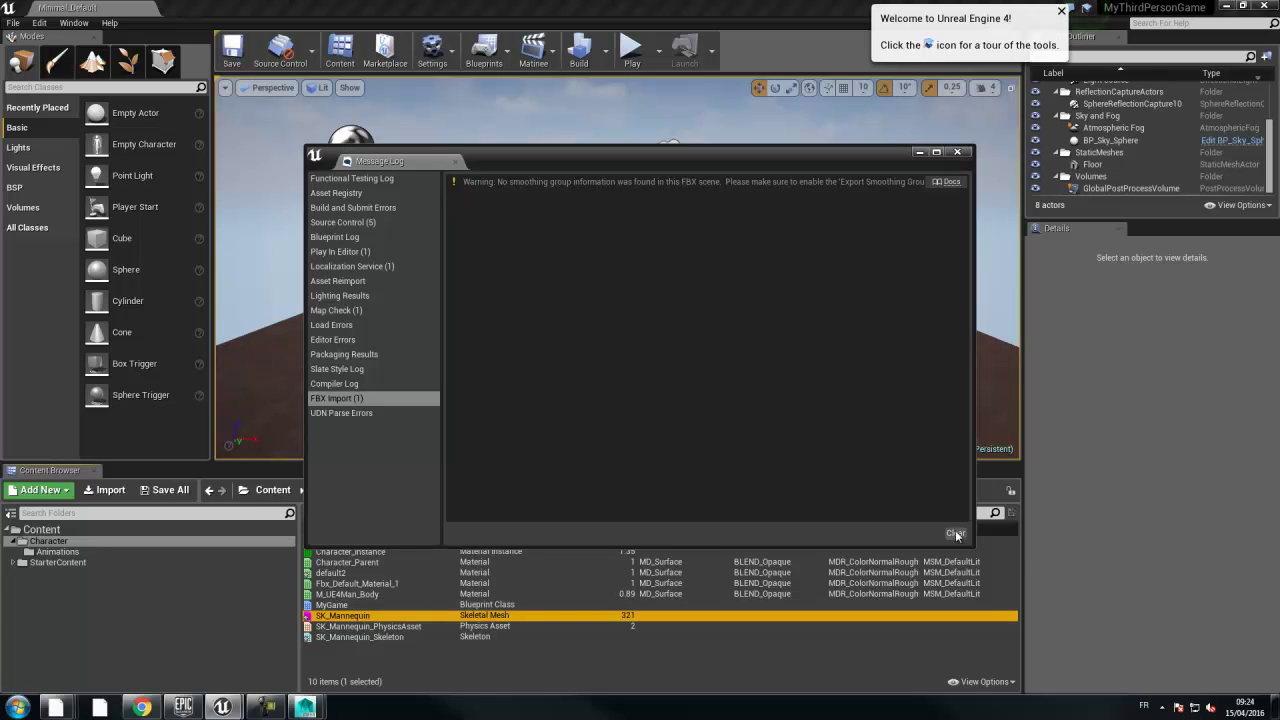
pyautogui.click(957, 152)
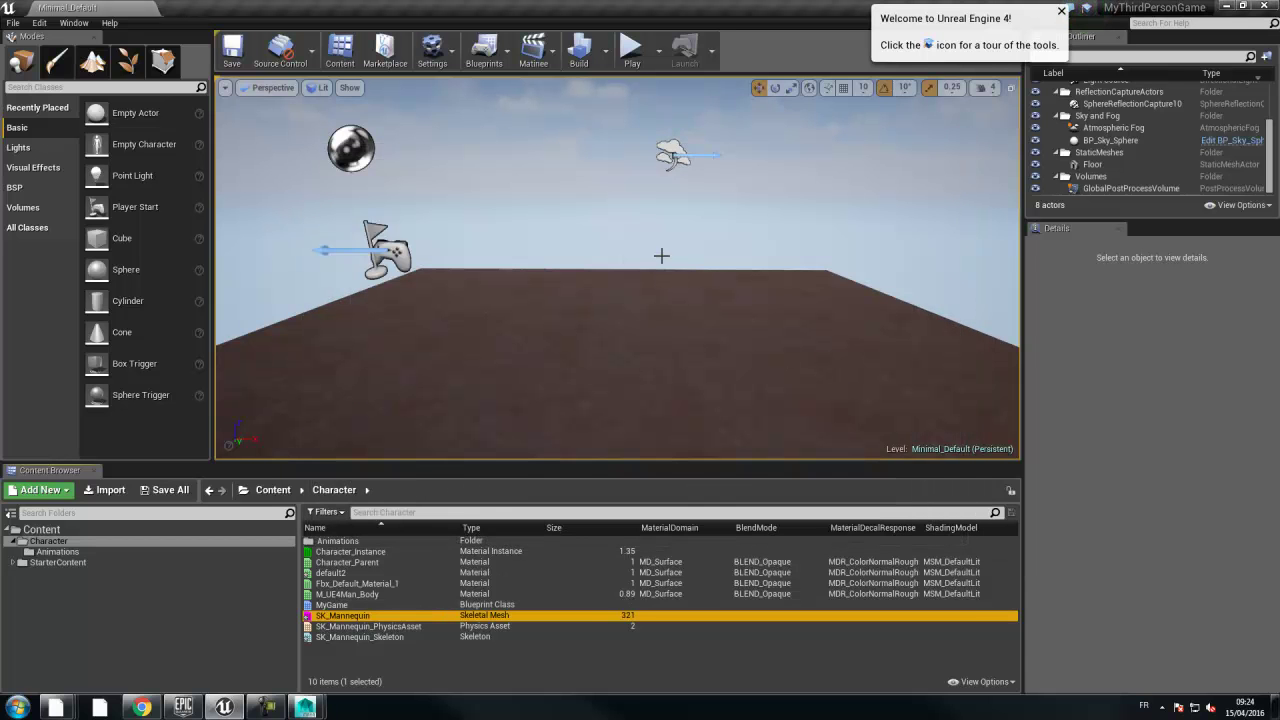
# - Start Play and run the orange mannequin around the floor with WASD
pyautogui.click(636, 55)
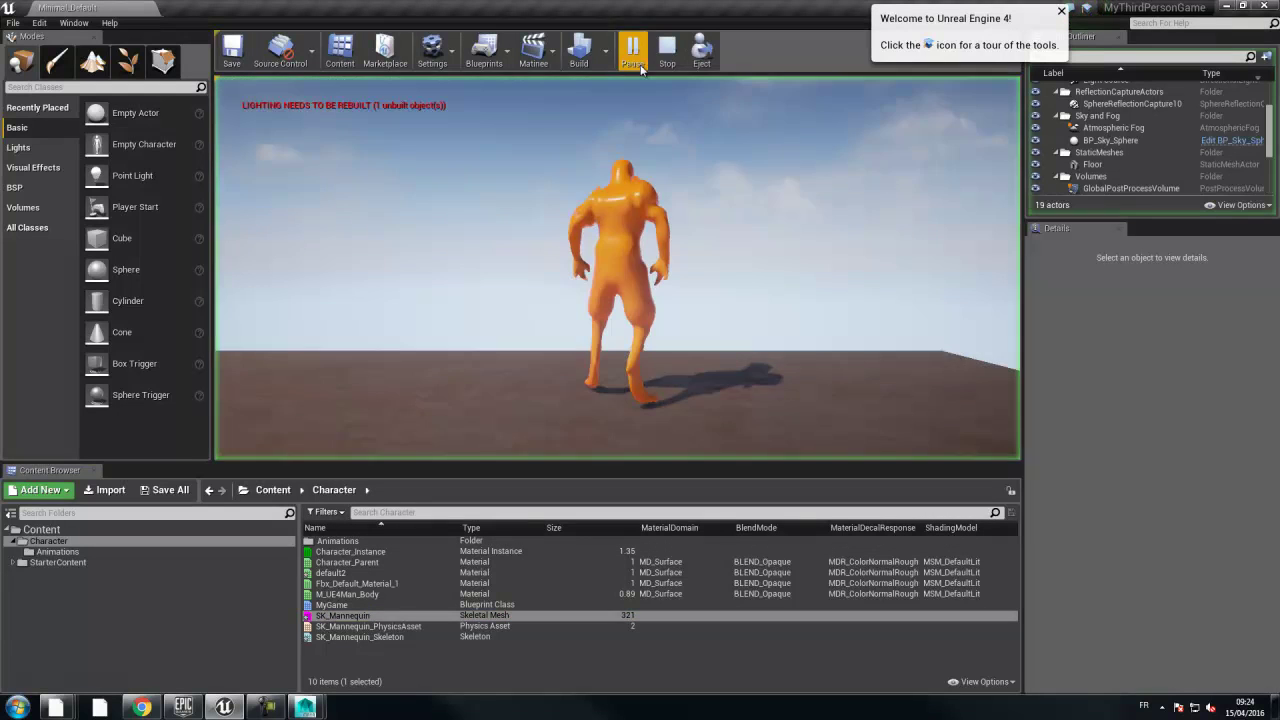
pyautogui.click(553, 273)
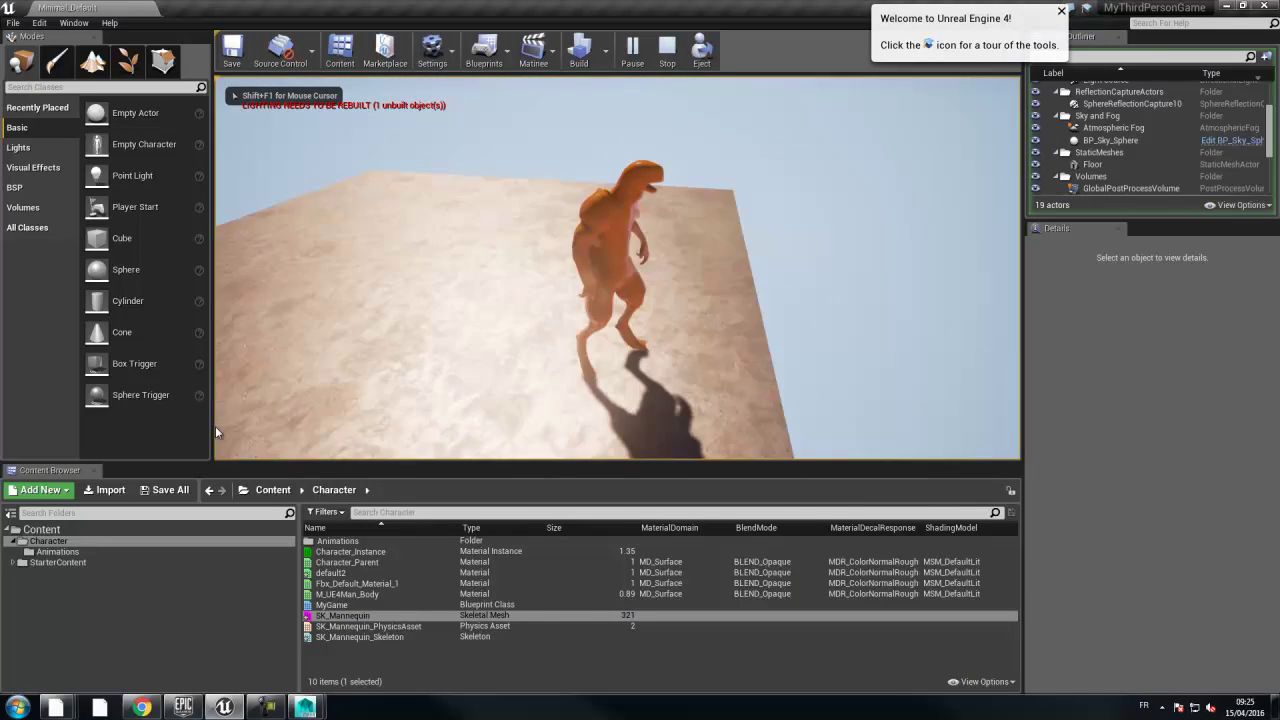
pyautogui.press('d')
pyautogui.press('s')
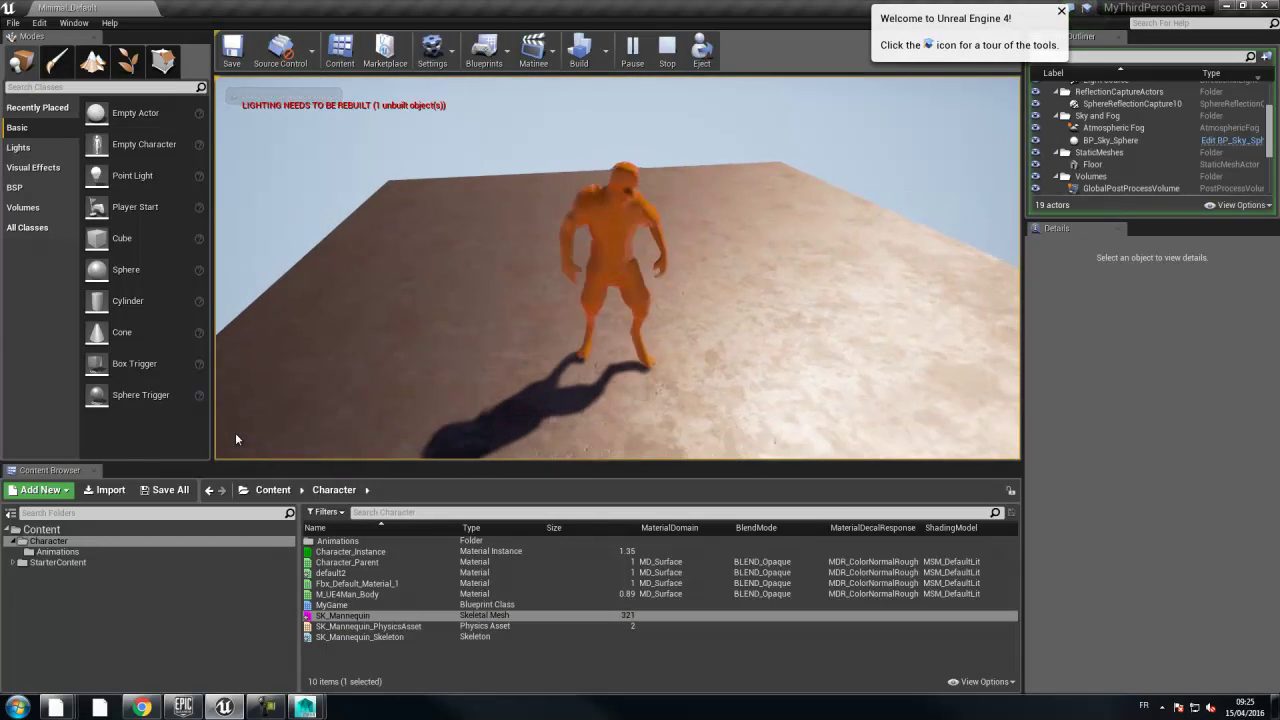
pyautogui.press('w')
pyautogui.press('a')
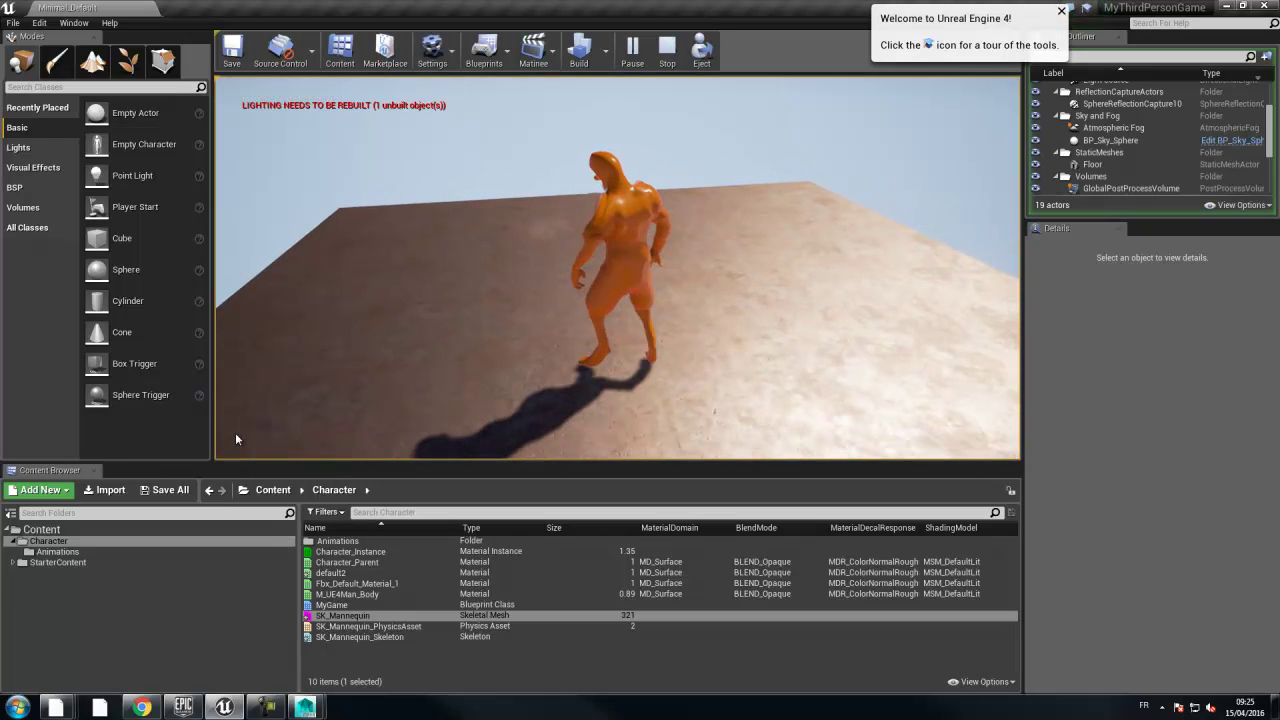
pyautogui.press('w')
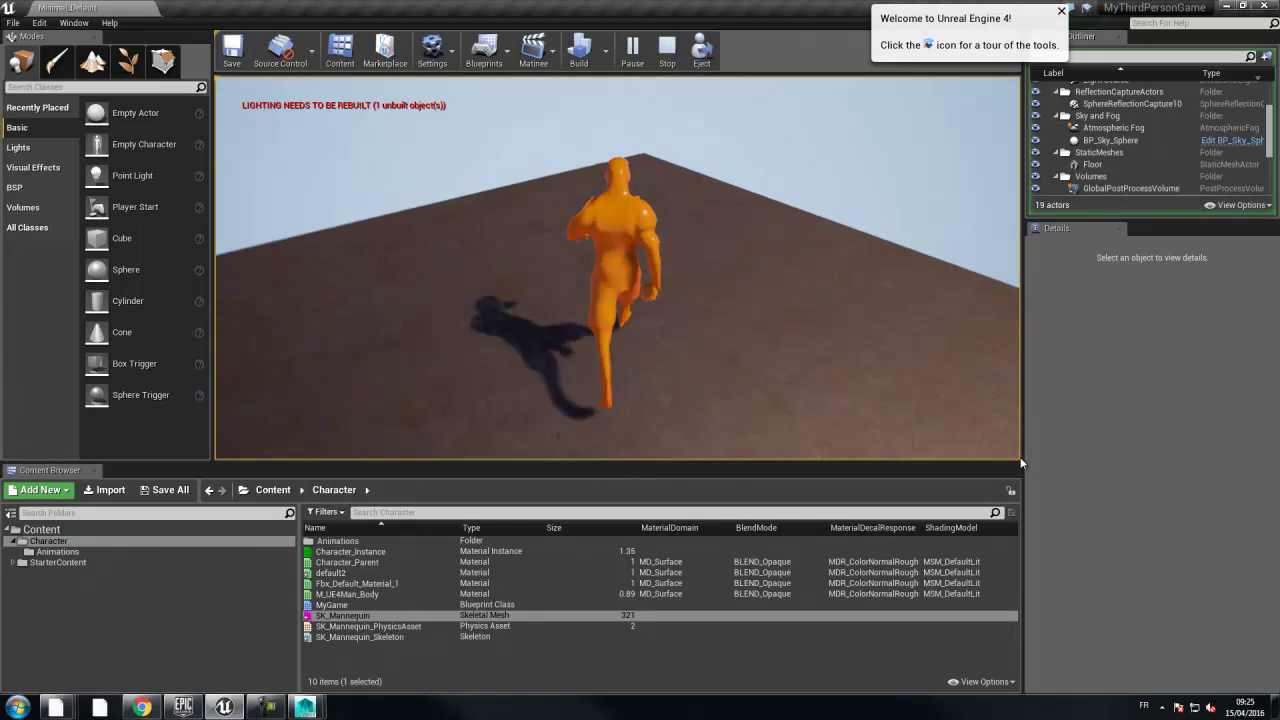
pyautogui.press('w')
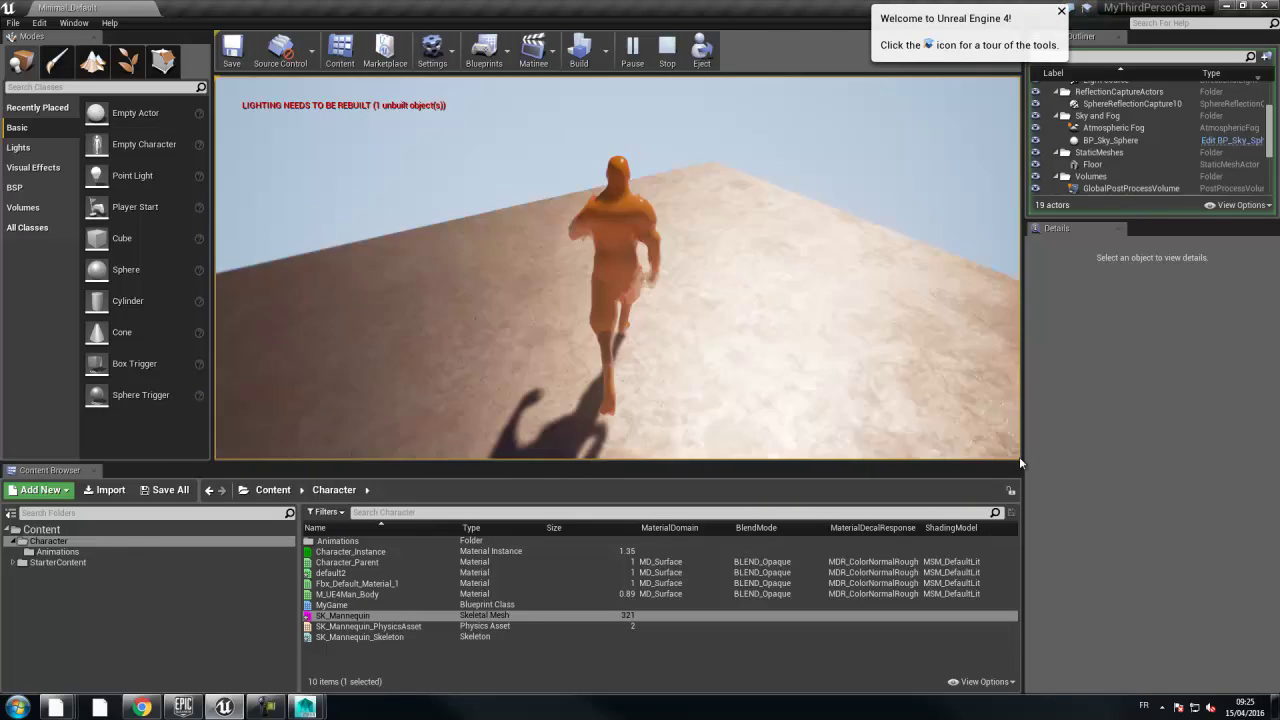
pyautogui.press('w')
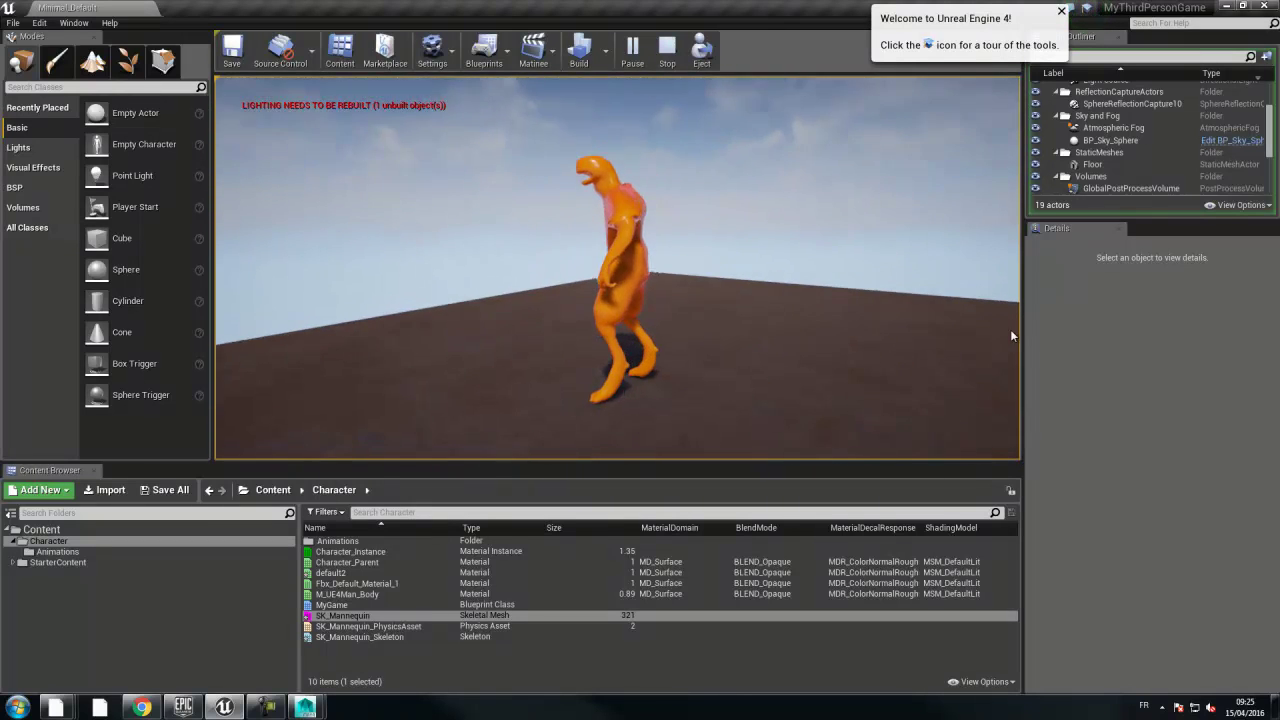
pyautogui.press('w')
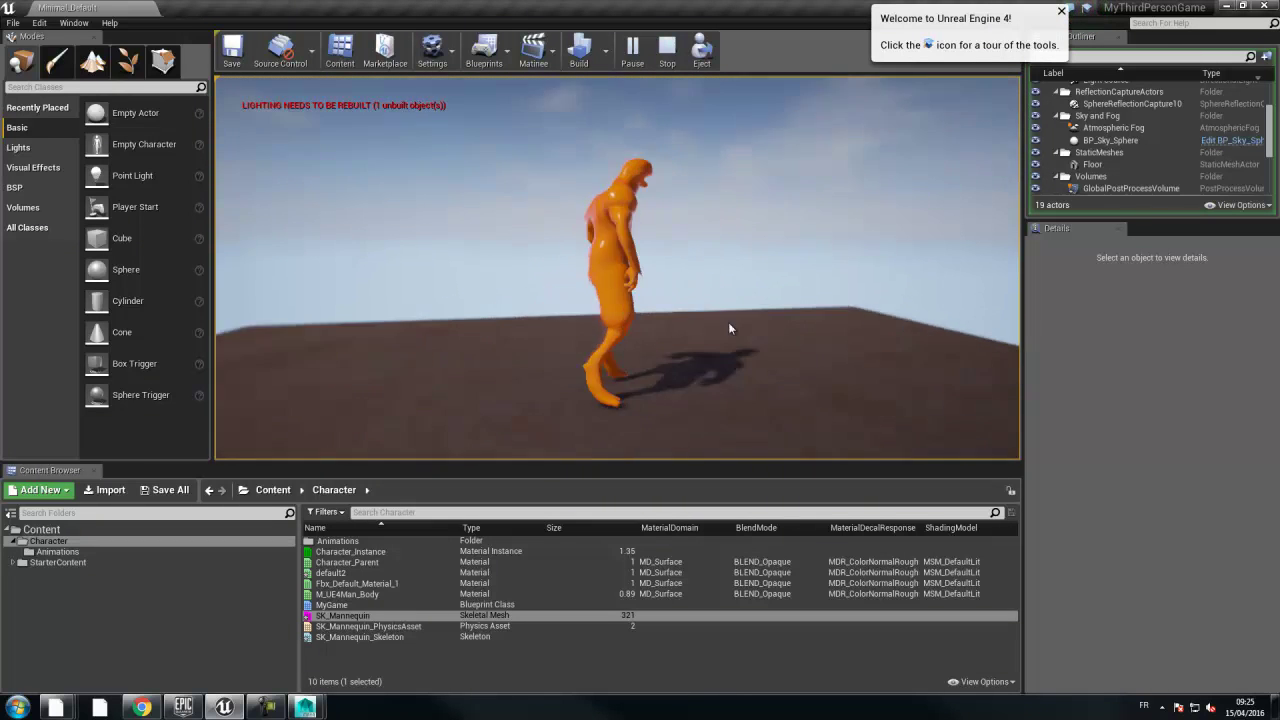
pyautogui.press('s')
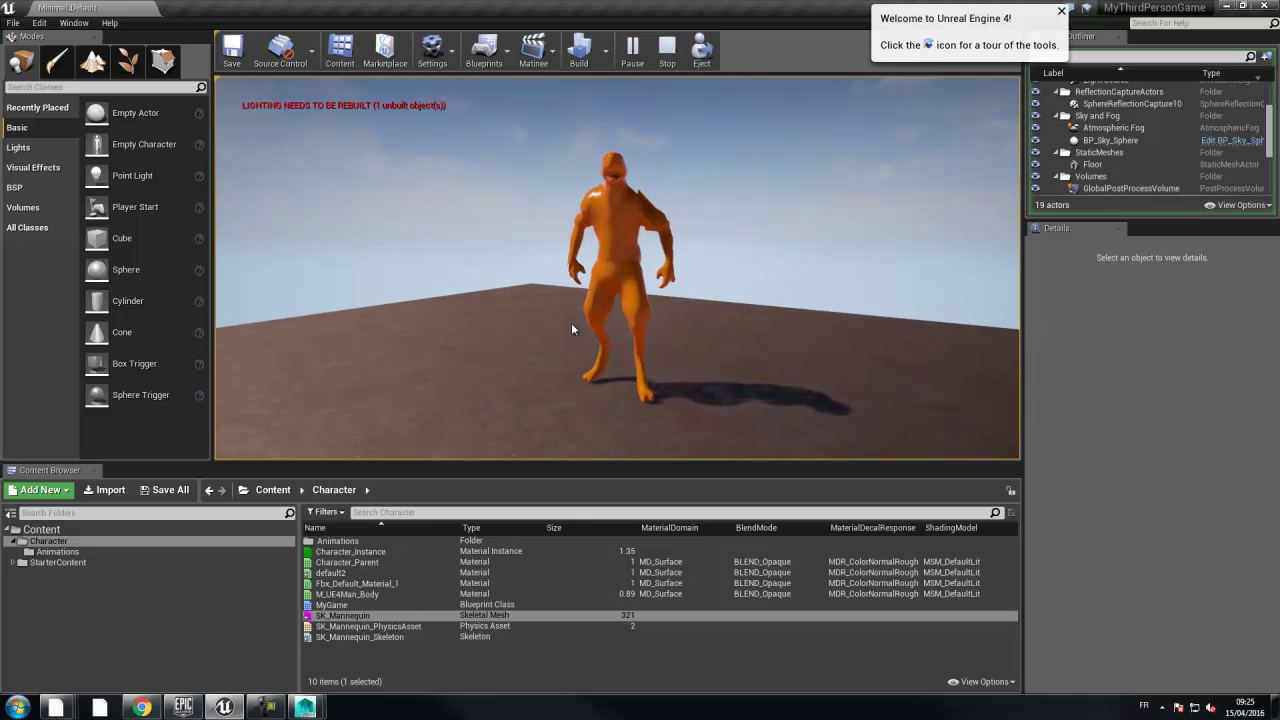
pyautogui.press('a')
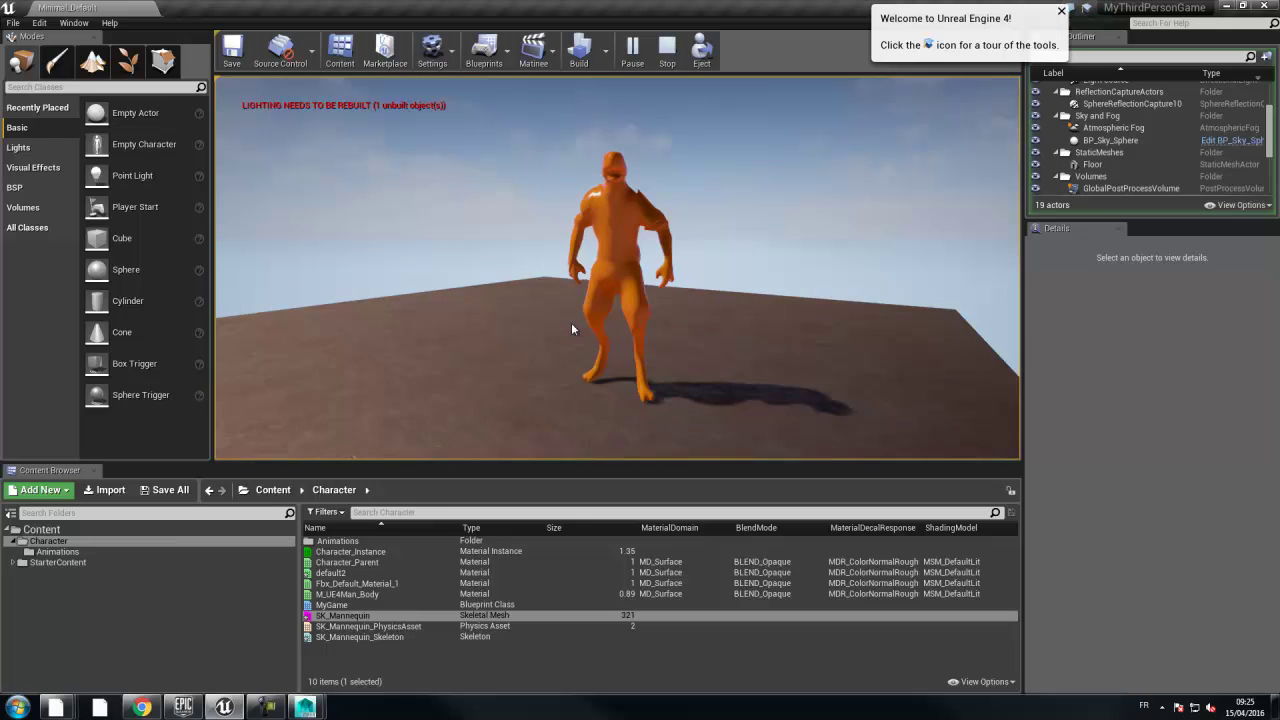
# - Keep running the mannequin, jump with Space, then stop the session with Esc
pyautogui.press('w')
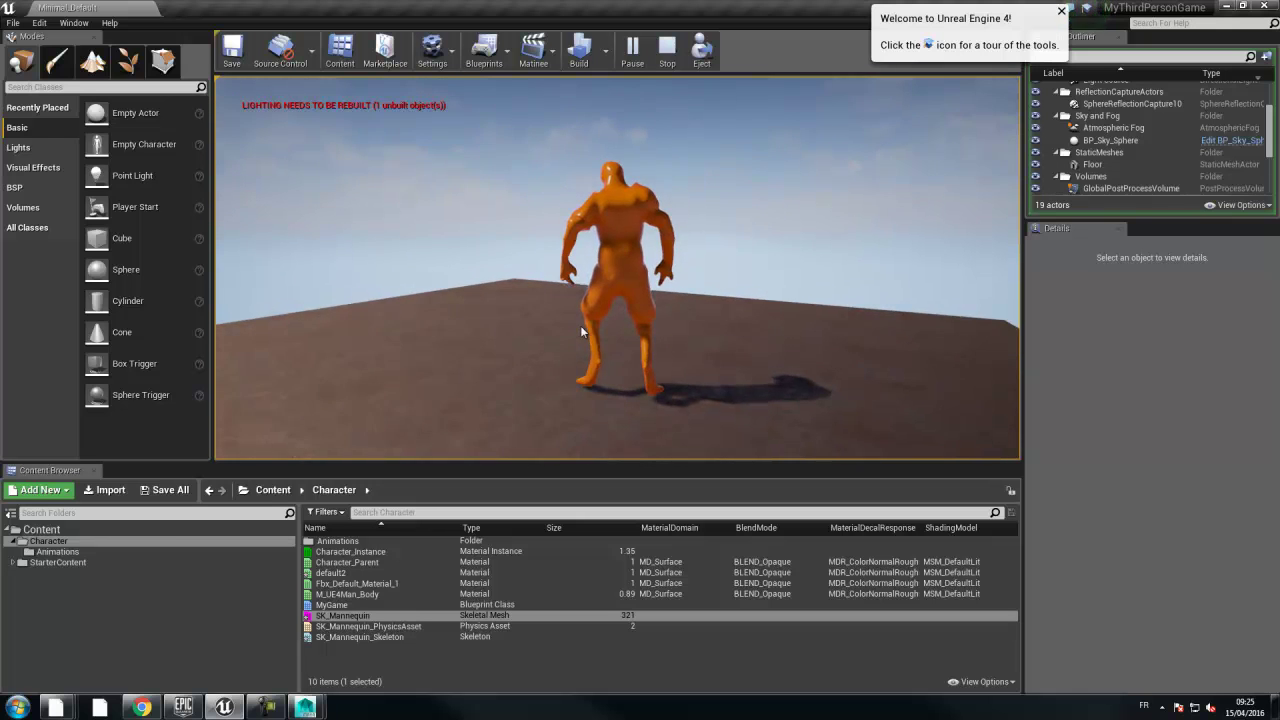
pyautogui.press('d')
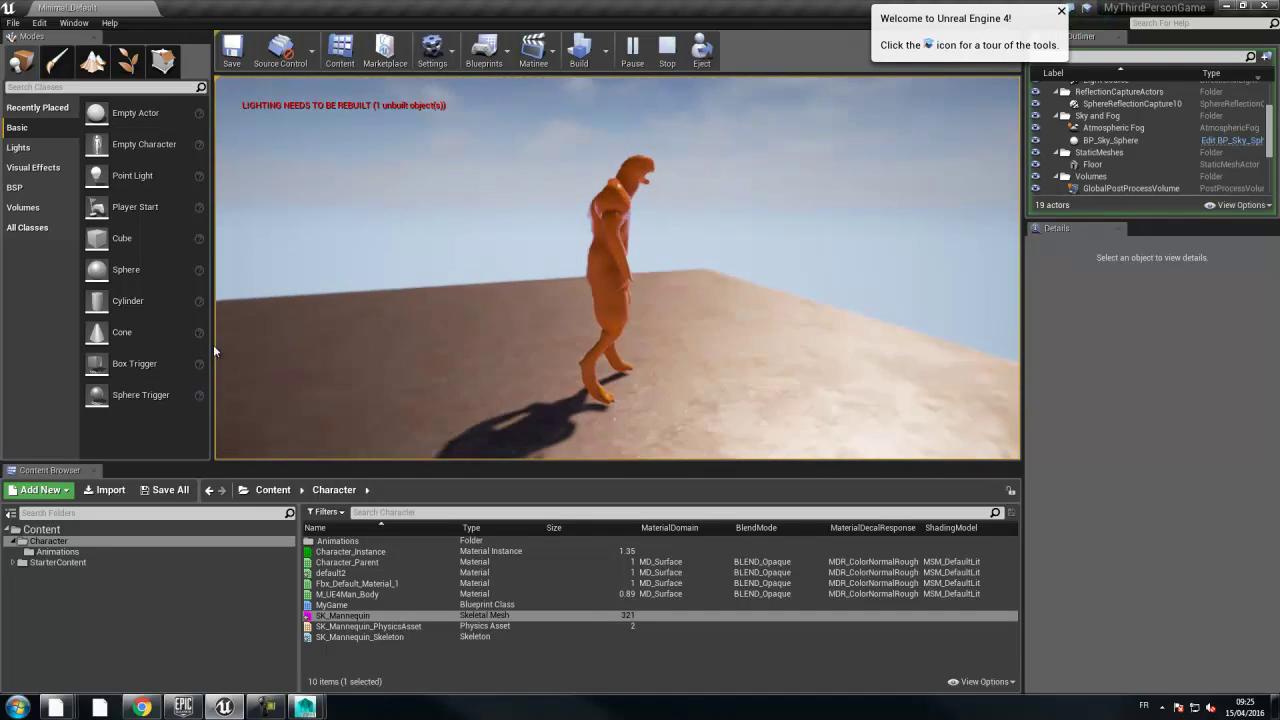
pyautogui.press('w')
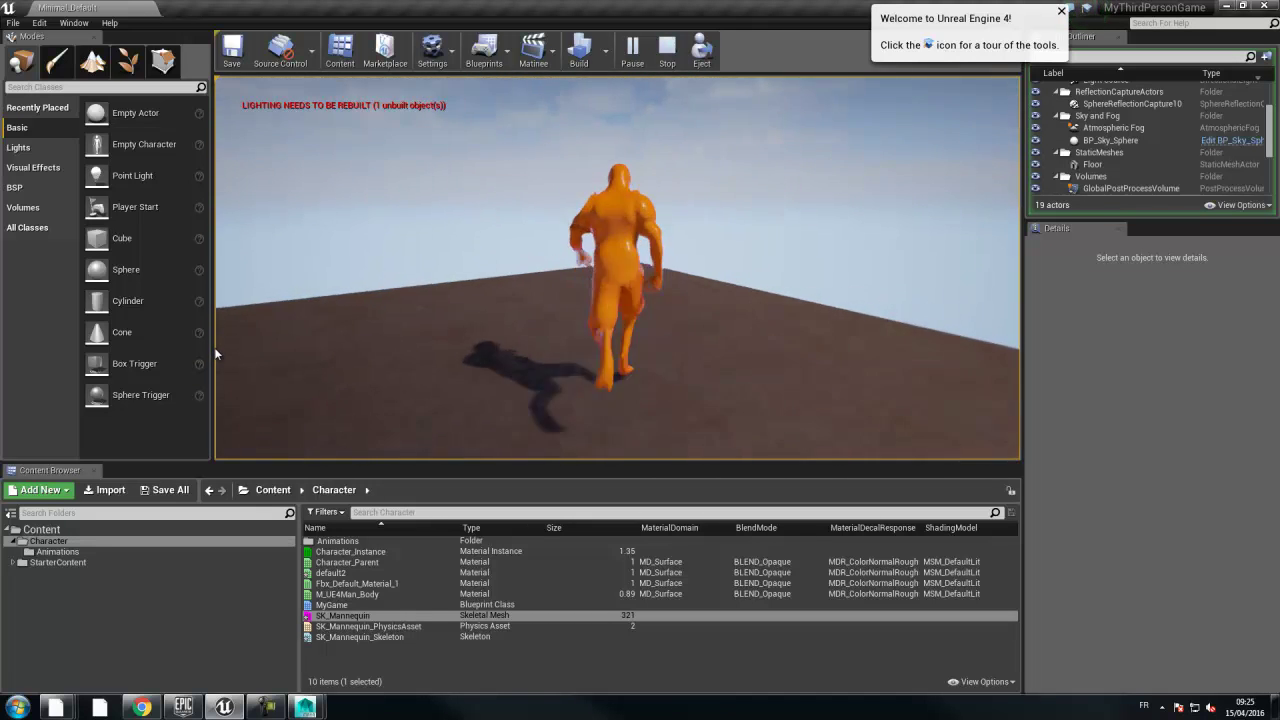
pyautogui.press('d')
pyautogui.press('w')
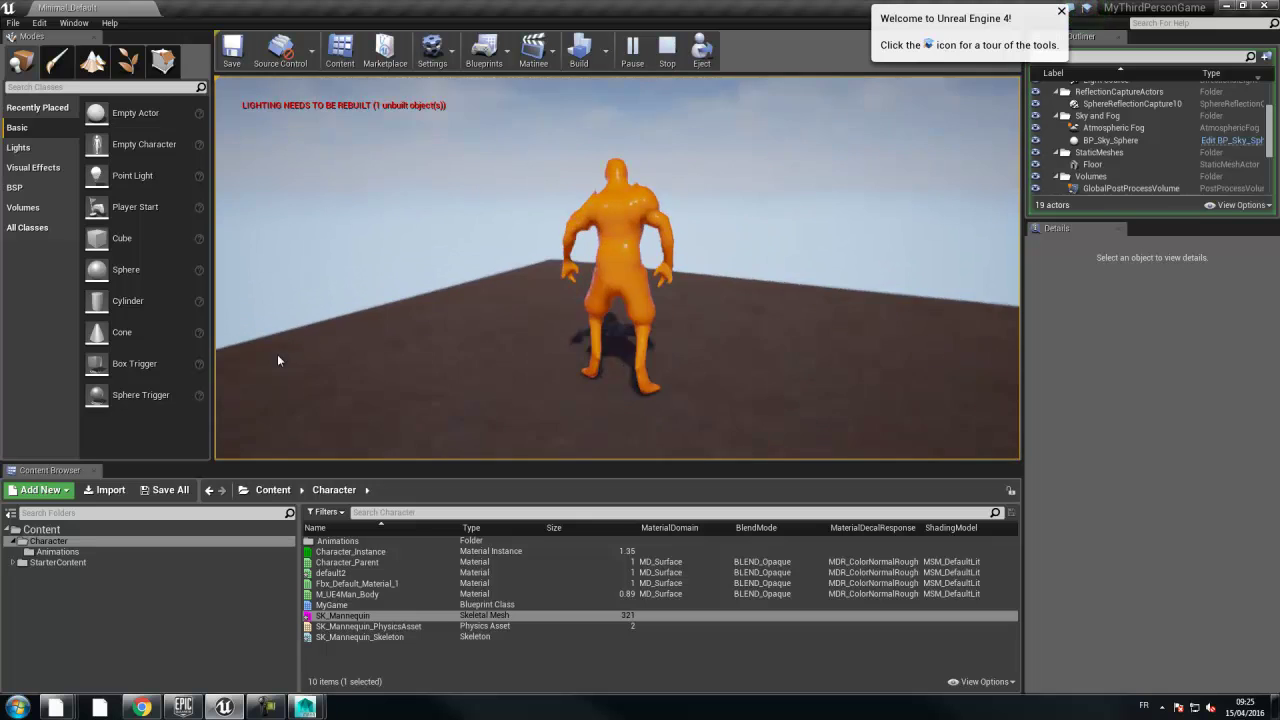
pyautogui.press('w')
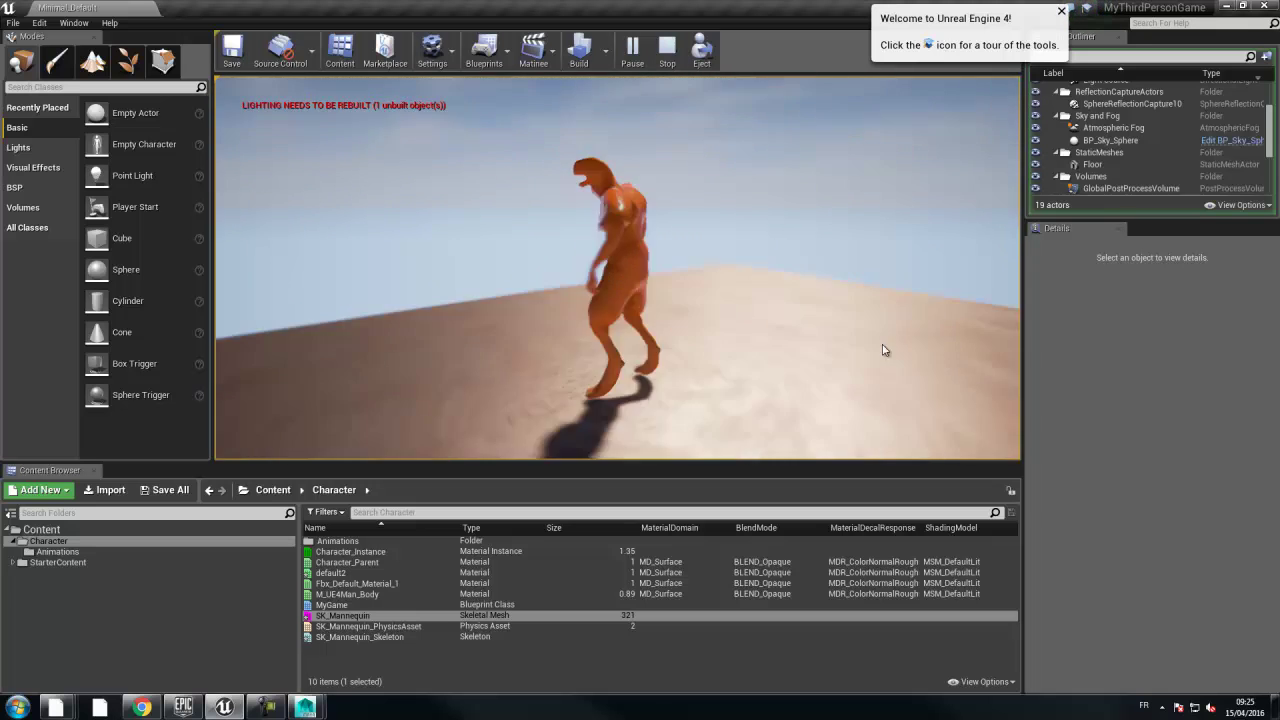
pyautogui.press('s')
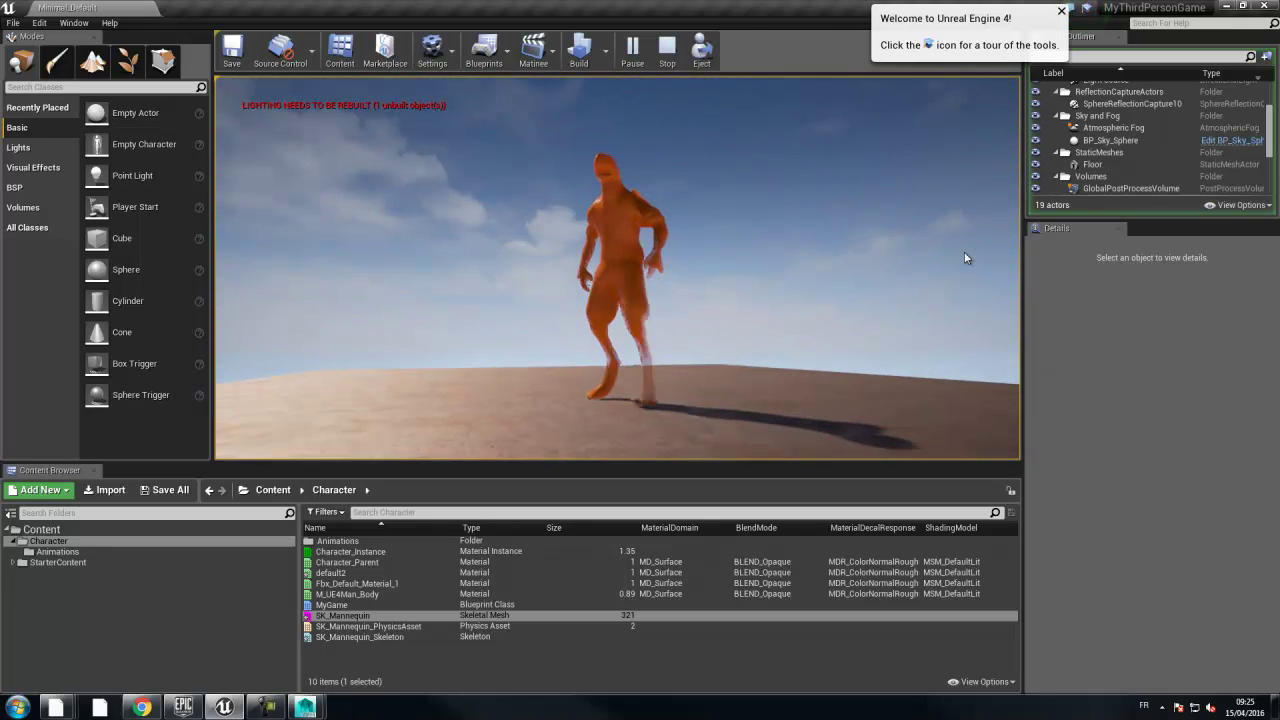
pyautogui.press('w')
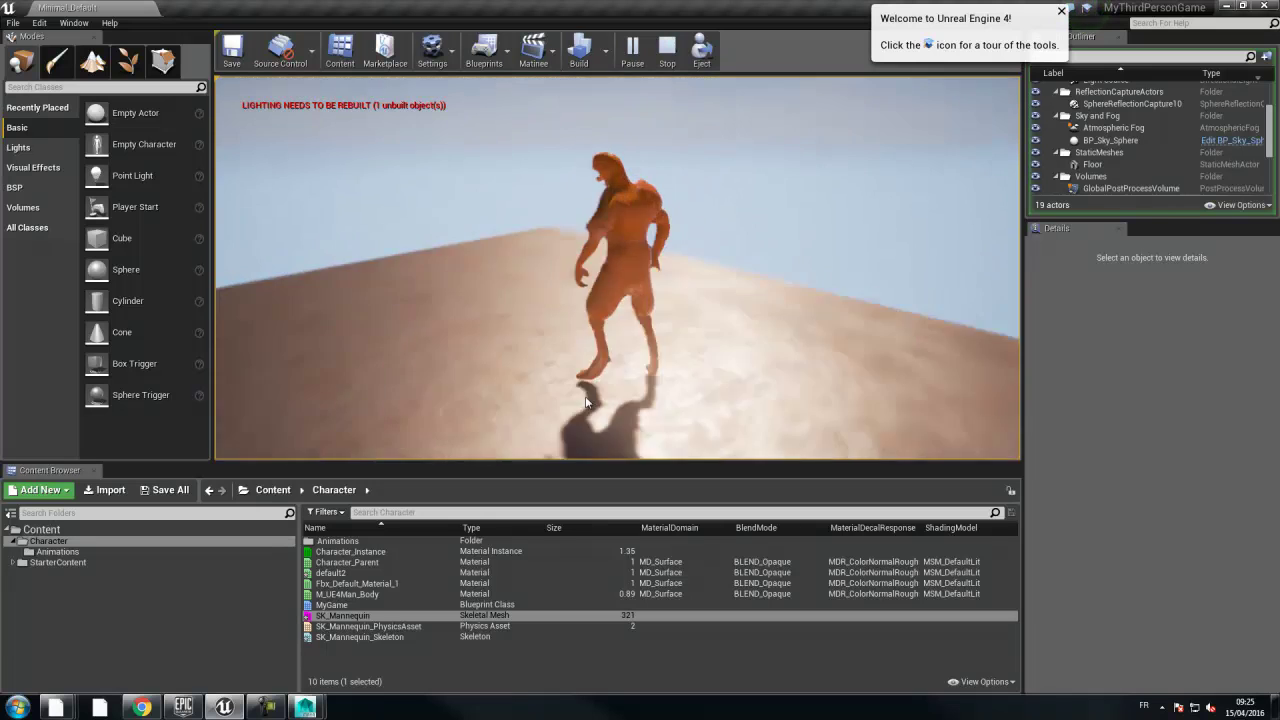
pyautogui.press('space')
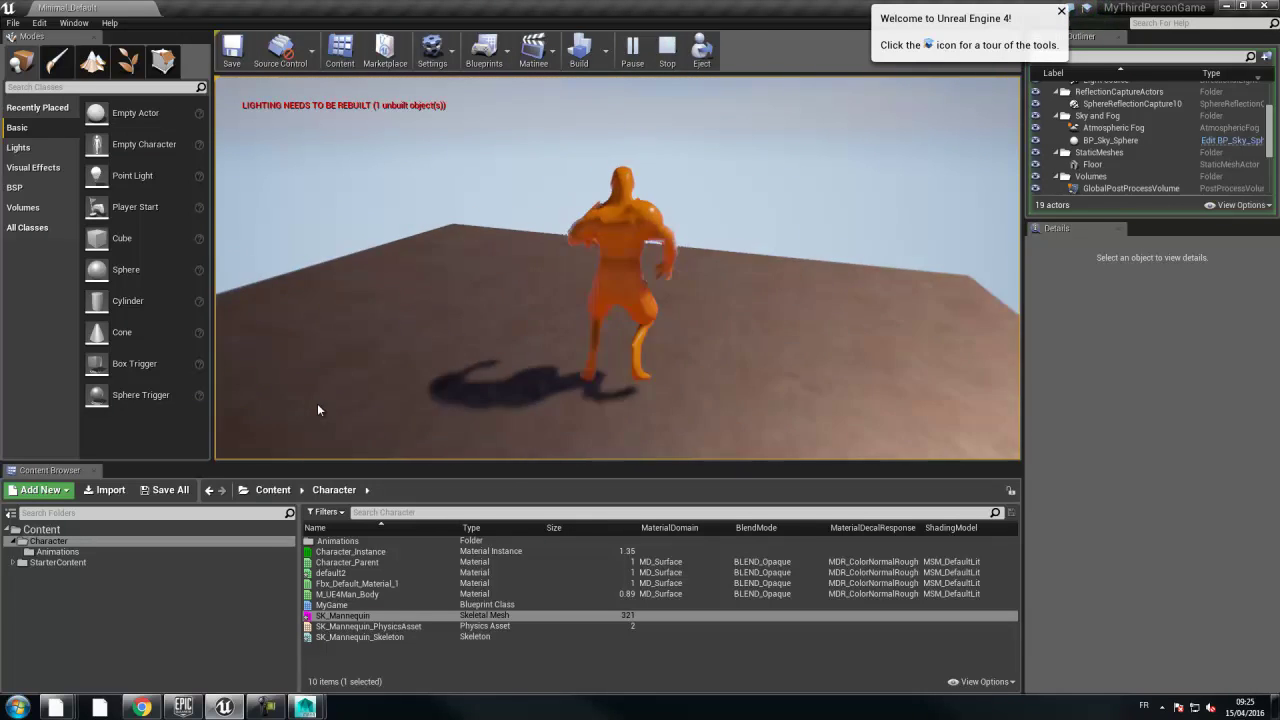
pyautogui.press('w')
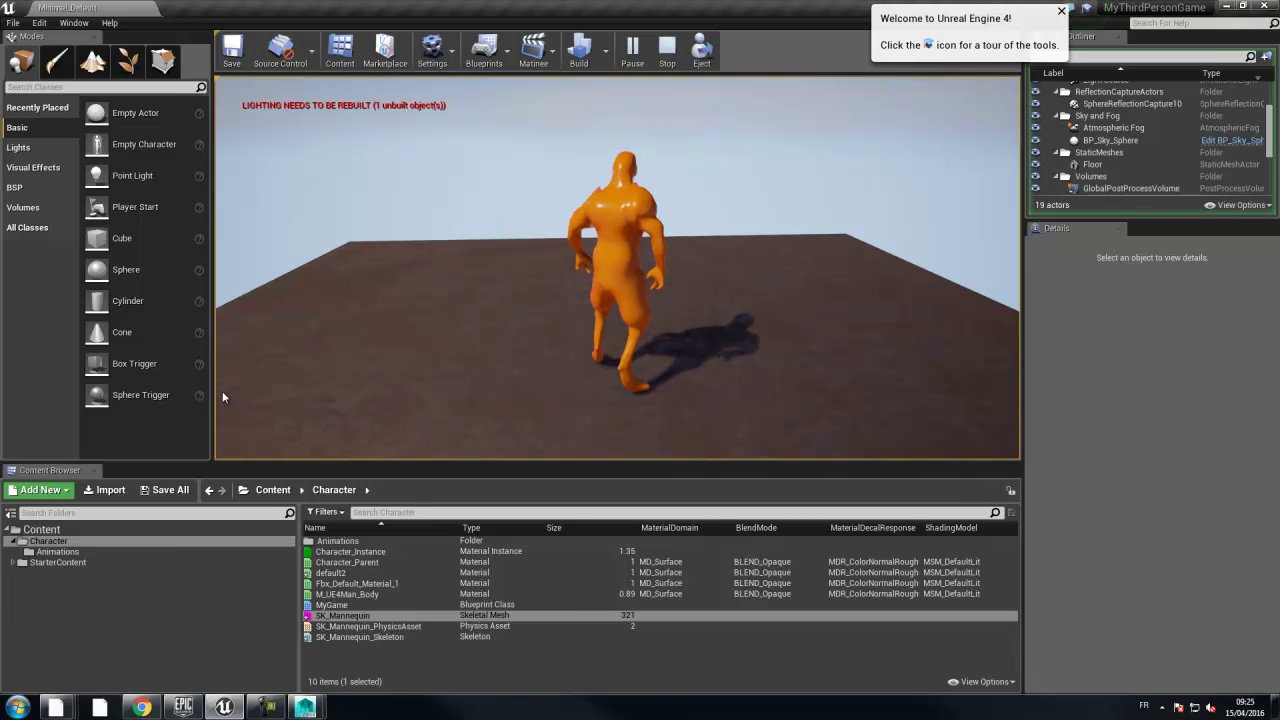
pyautogui.press('Escape')
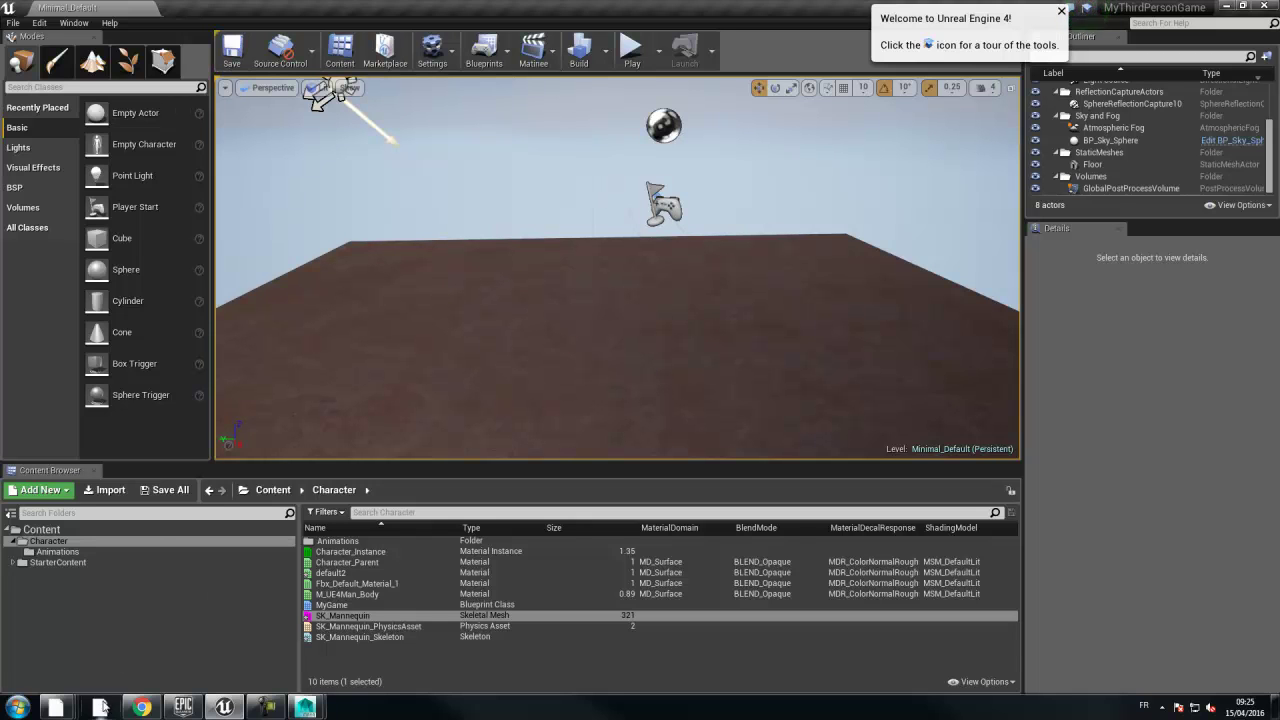
# - Open Documents > Unreal Projects in a second Explorer window
pyautogui.moveTo(58, 706)
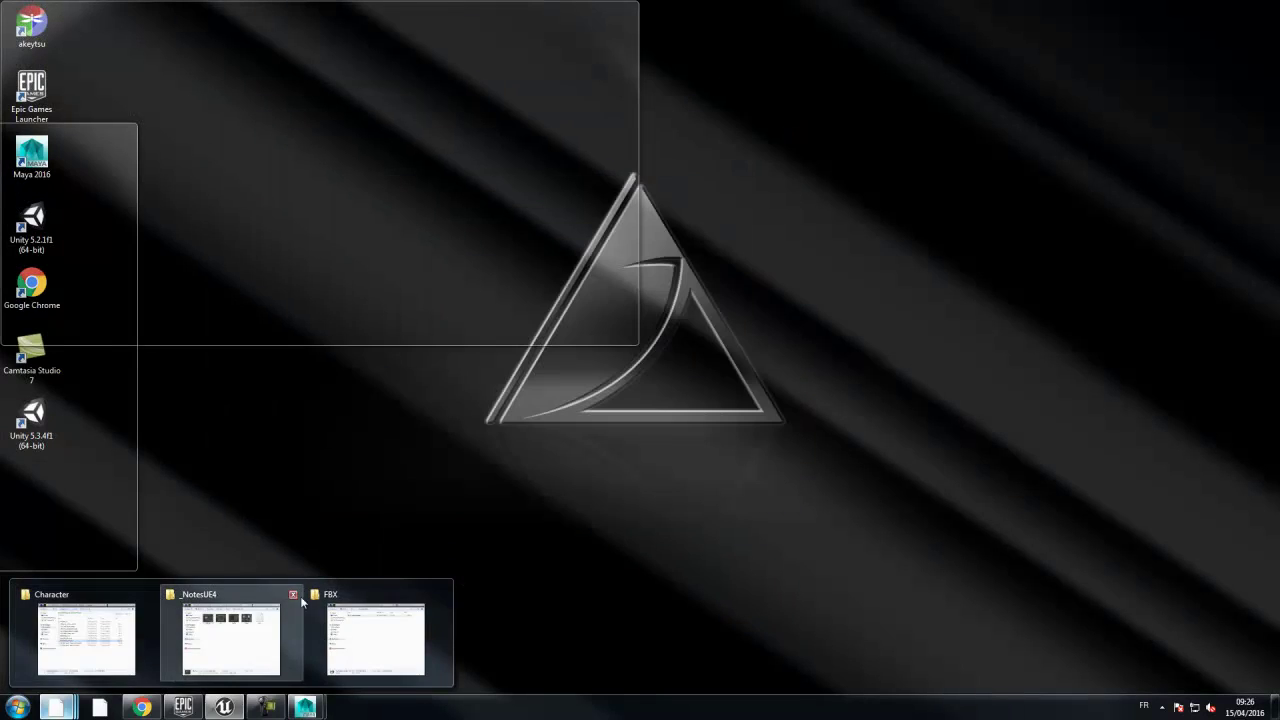
pyautogui.click(352, 598)
pyautogui.moveTo(0, 127); pyautogui.dragTo(552, 76)
pyautogui.hotkey('ctrl', 'n')
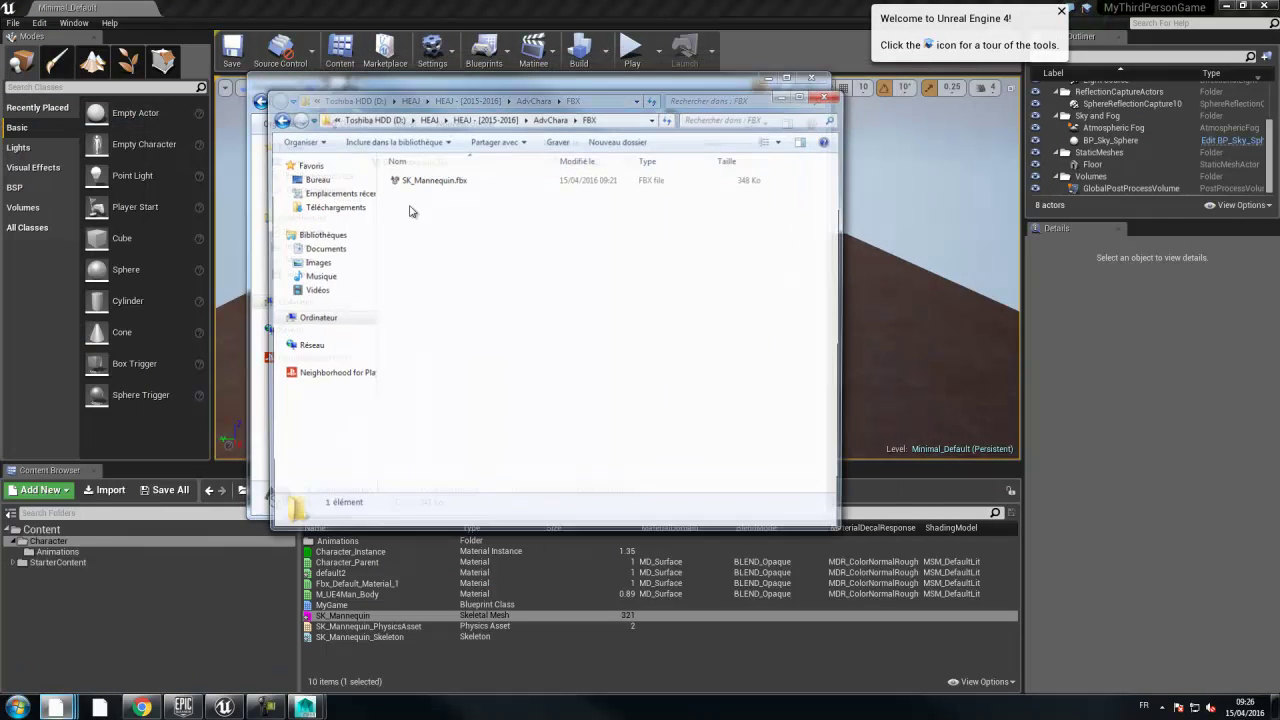
pyautogui.click(328, 248)
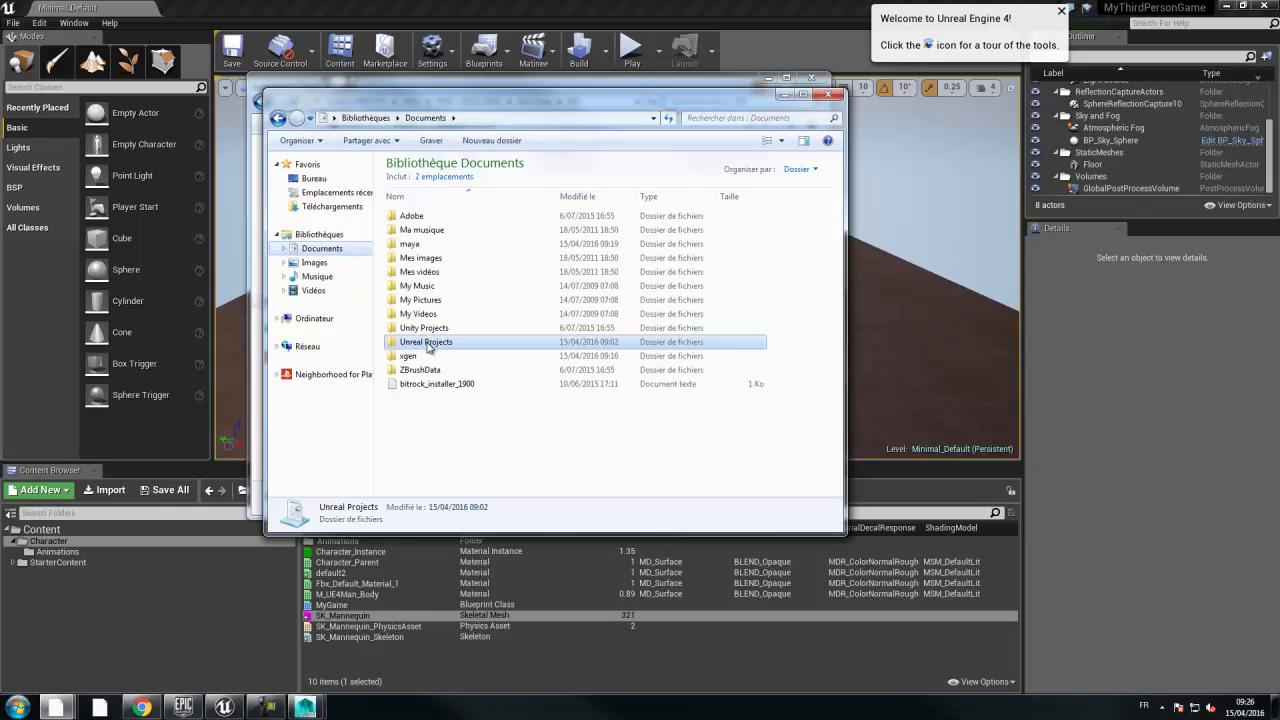
pyautogui.doubleClick(428, 342)
# - Duplicate the MyThirdPersonGame 4.9 folder and rename the copy 'MyThirdPersonGame 4.9 - START'
pyautogui.click(444, 220)
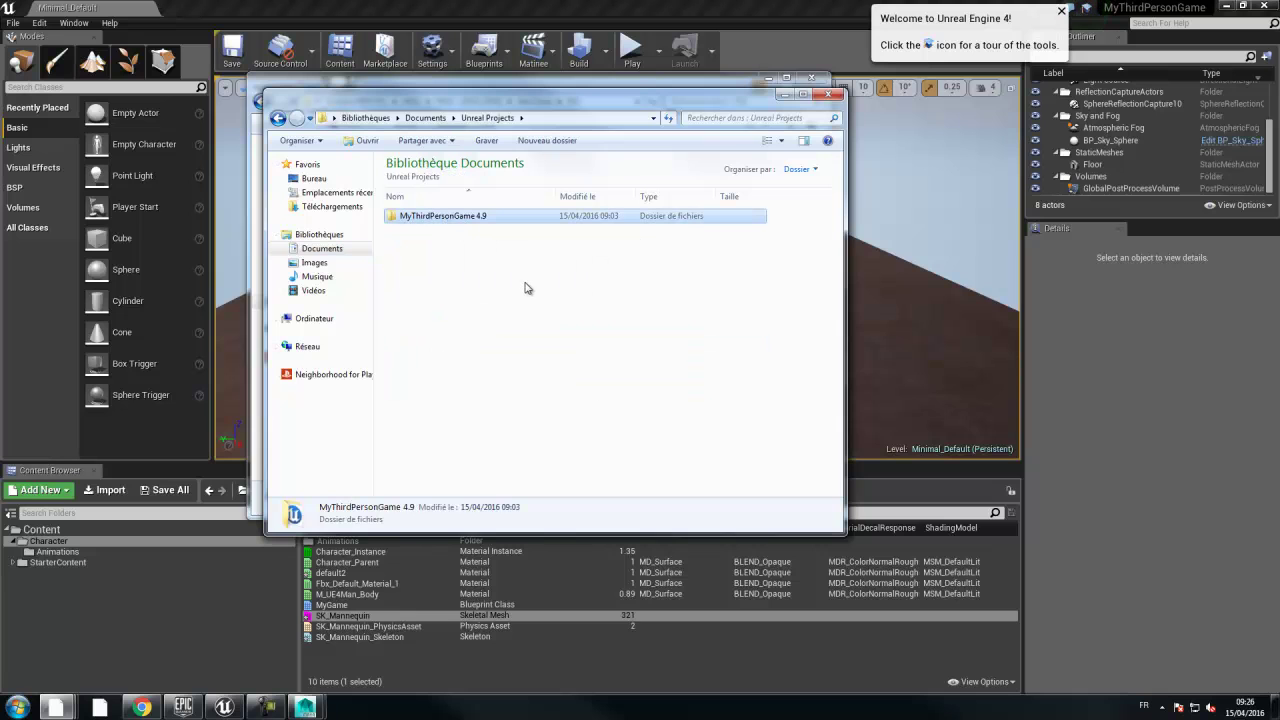
pyautogui.hotkey('ctrl', 'c')
pyautogui.hotkey('ctrl', 'v')
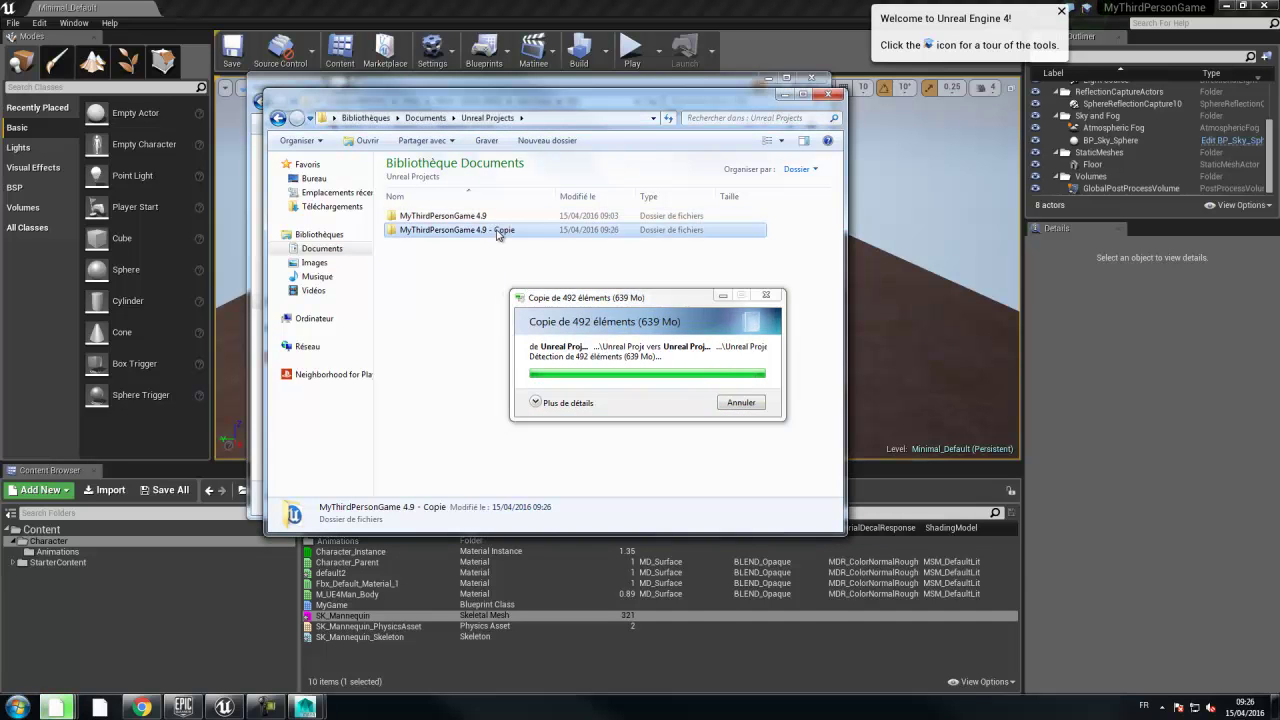
pyautogui.click(500, 231)
pyautogui.doubleClick(507, 230)
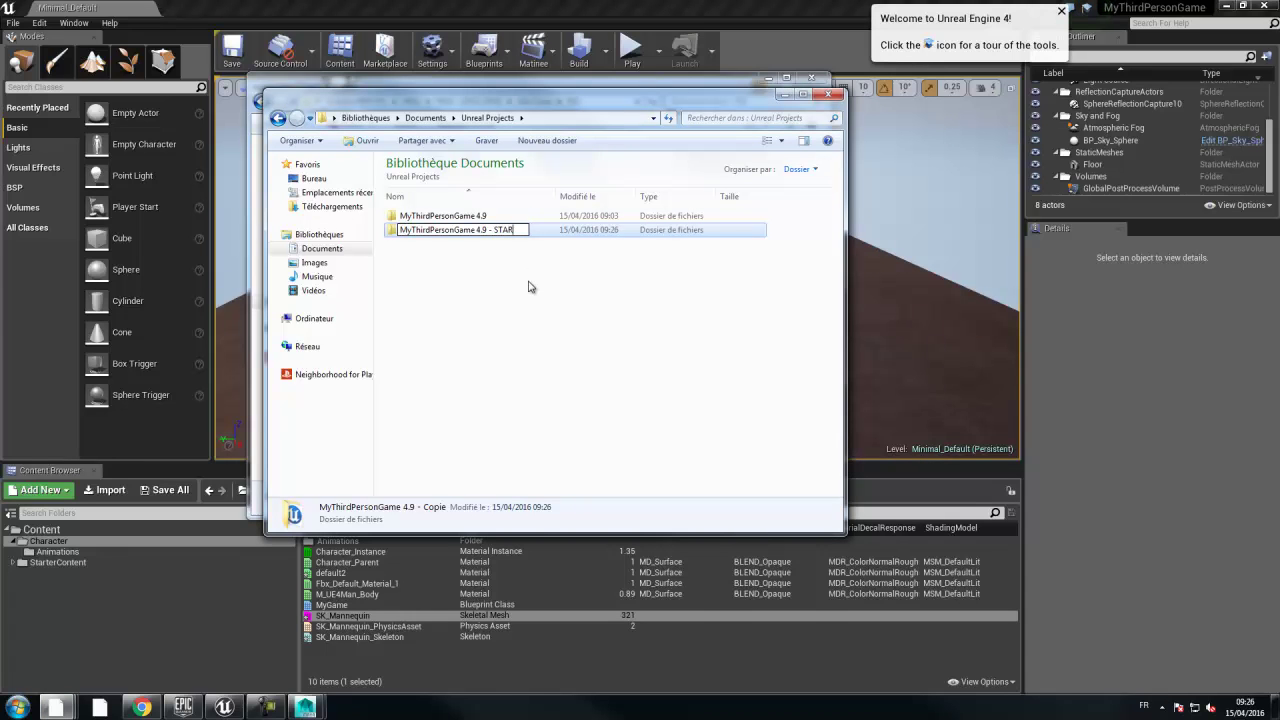
pyautogui.press('Return')
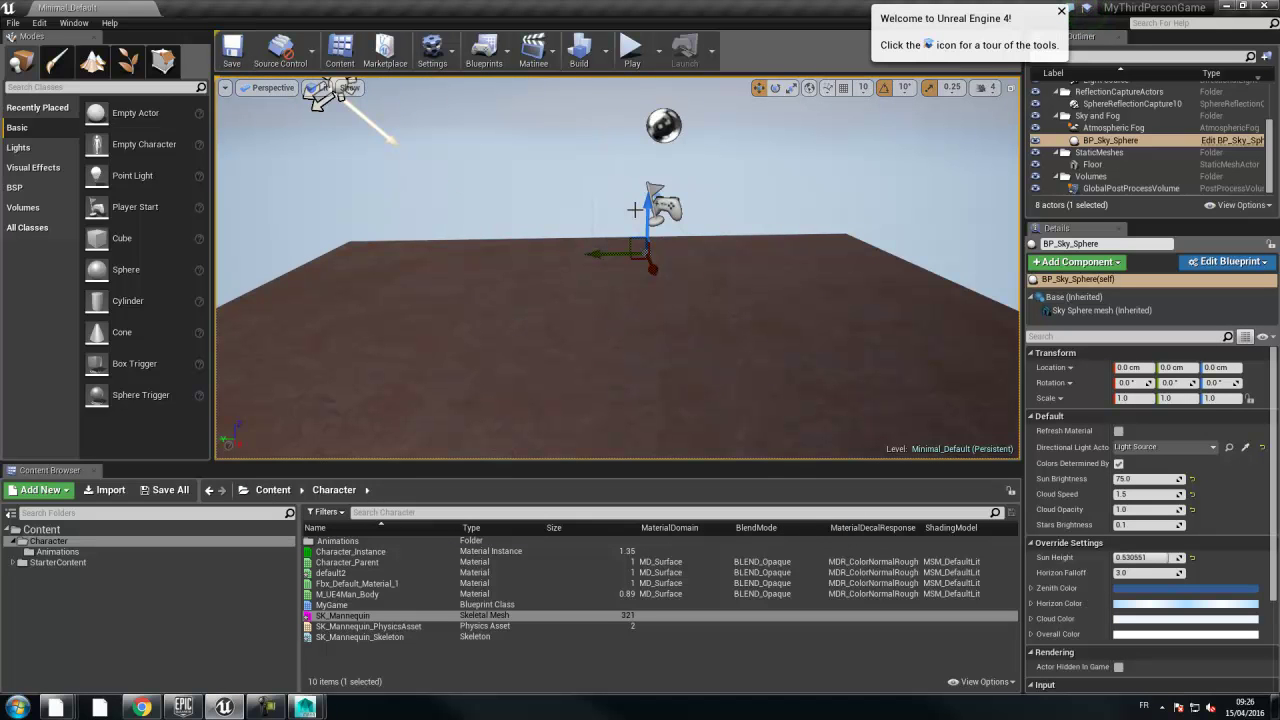
pyautogui.hotkey('alt', 'p')
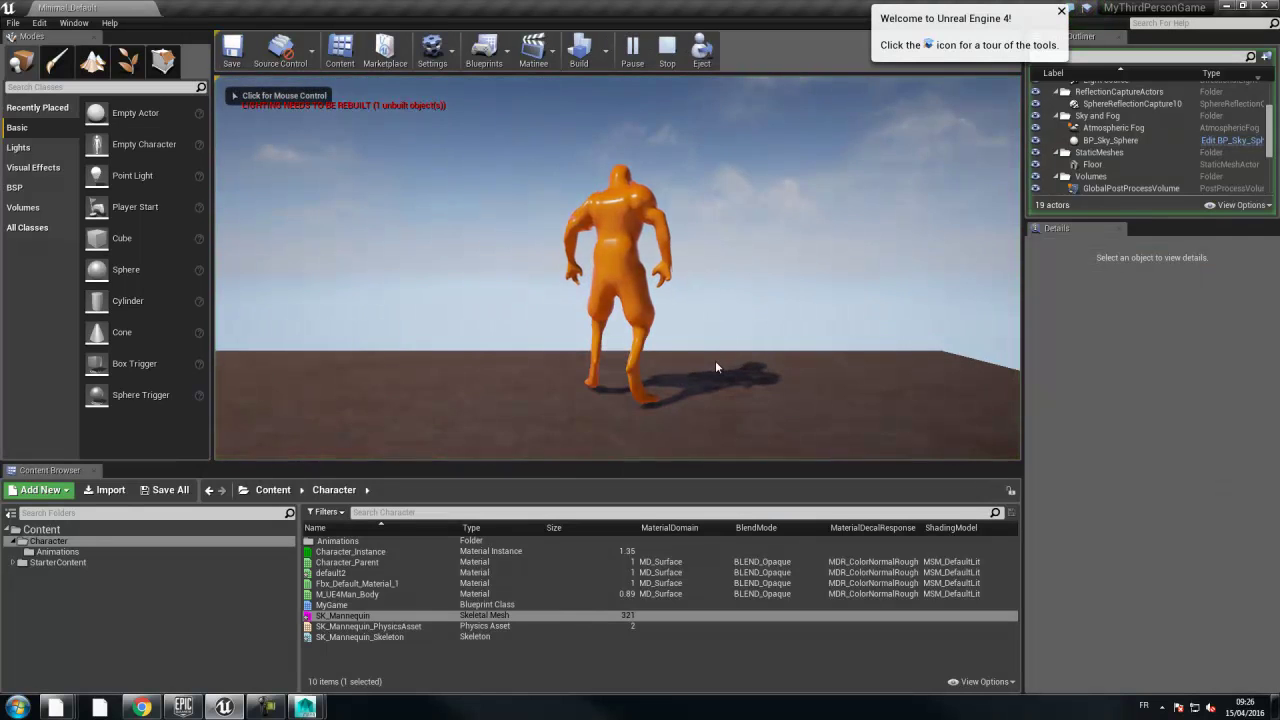
pyautogui.click(715, 366)
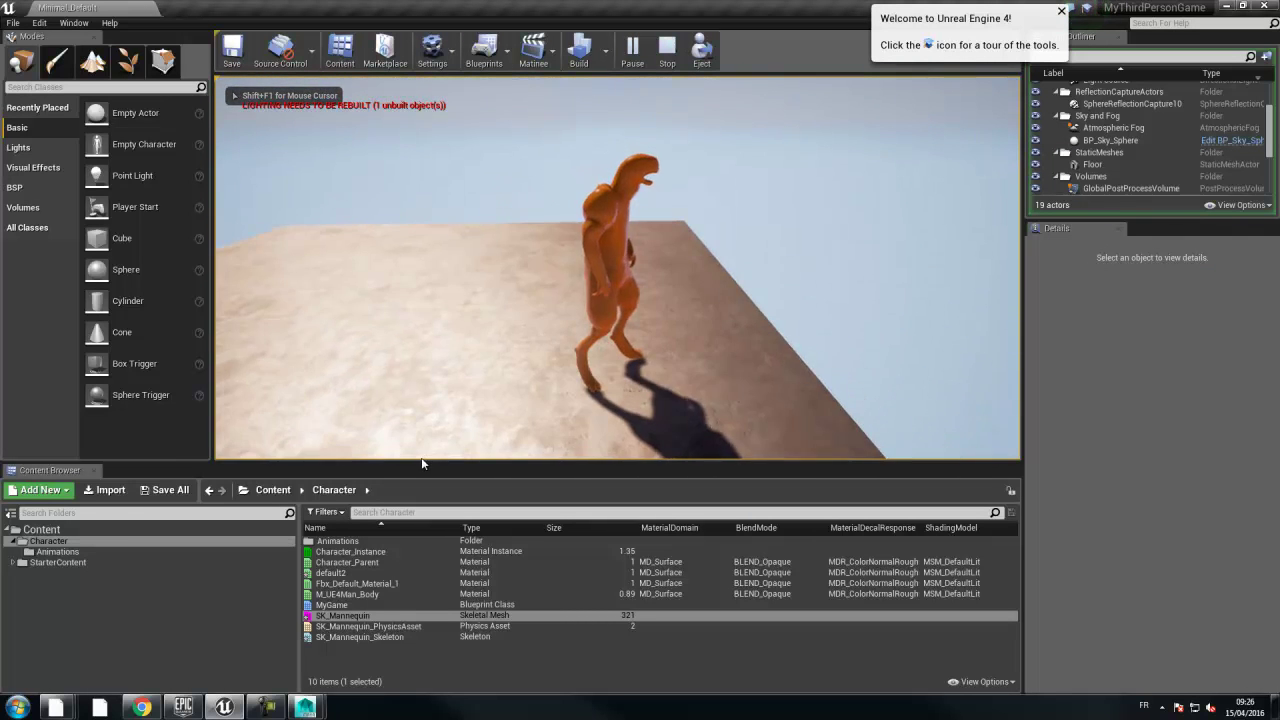
pyautogui.press('w')
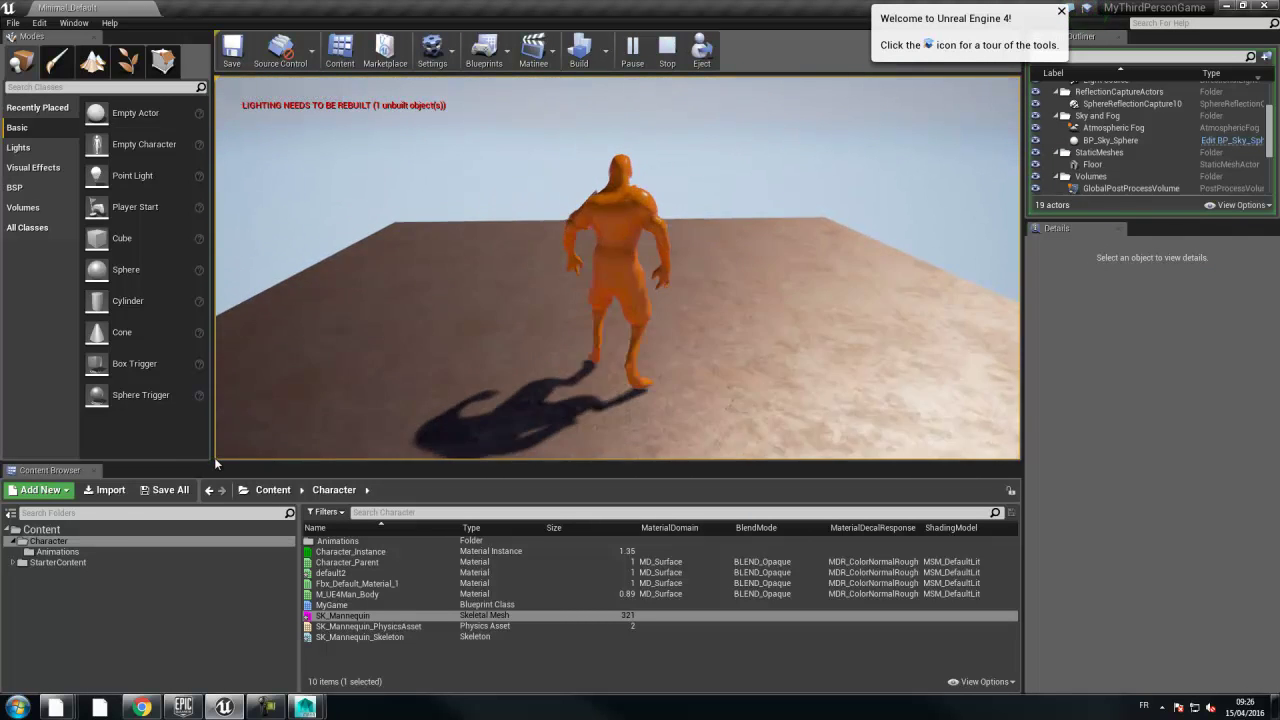
pyautogui.press('w')
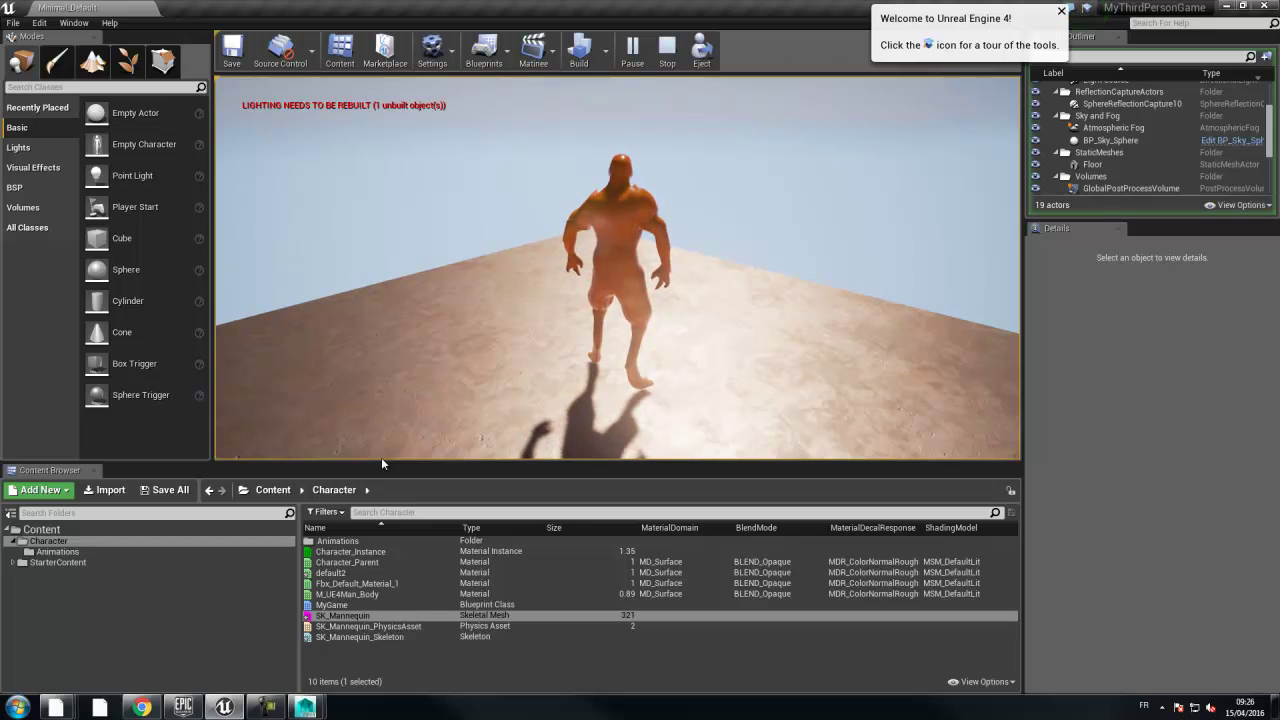
pyautogui.press('Escape')
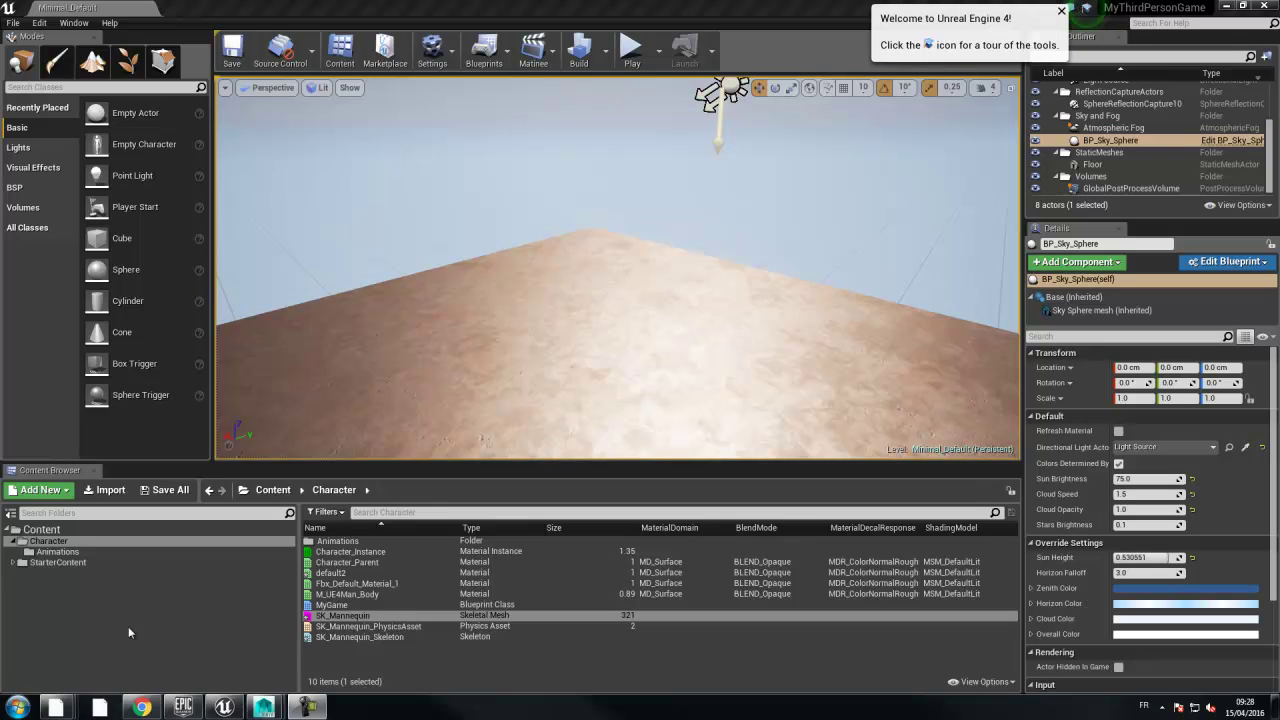
# - Launch ZBrush 4R7 and browse the Load Tool dialog to D:\HEAJ\HEAJ - [2015-2016]
pyautogui.click(17, 707)
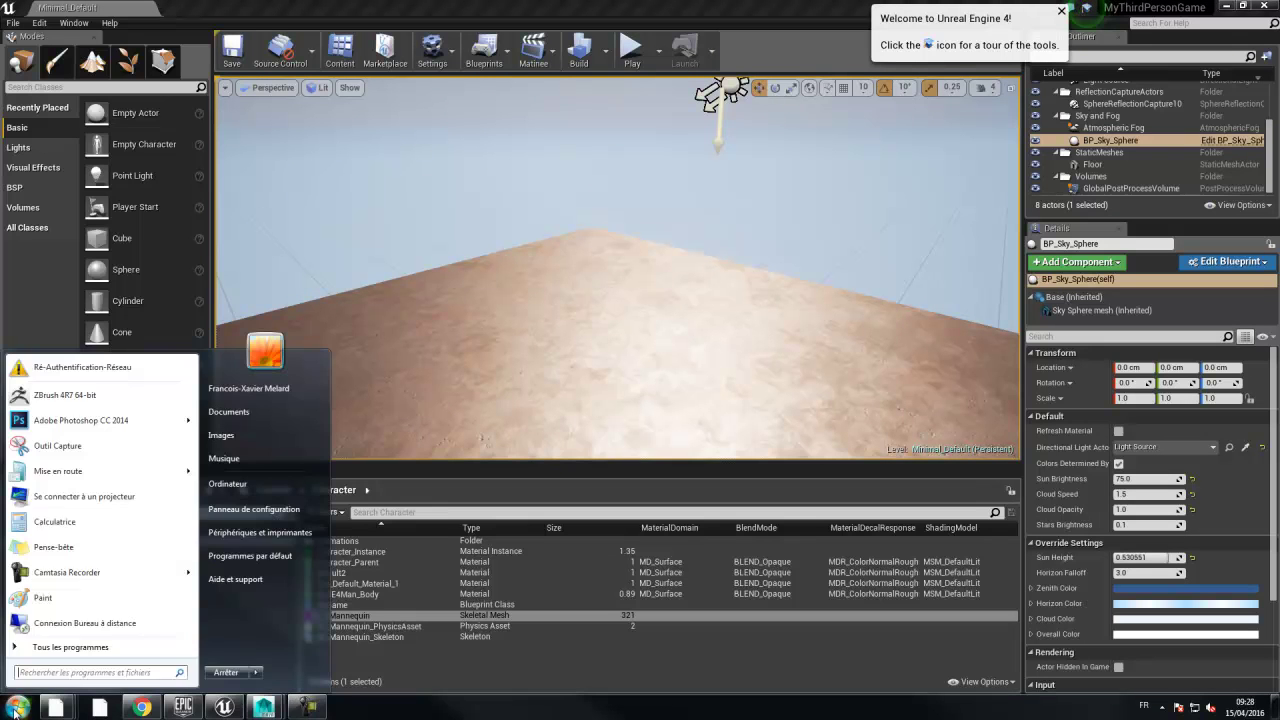
pyautogui.click(40, 396)
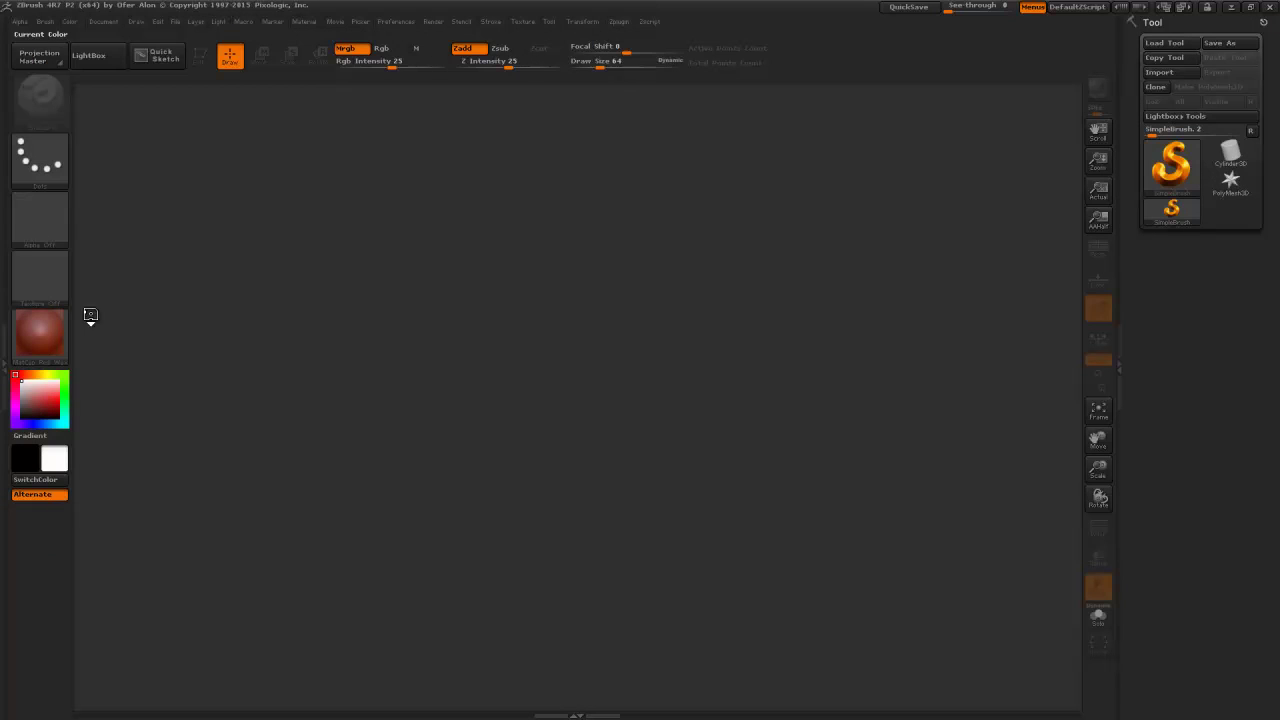
pyautogui.click(1163, 42)
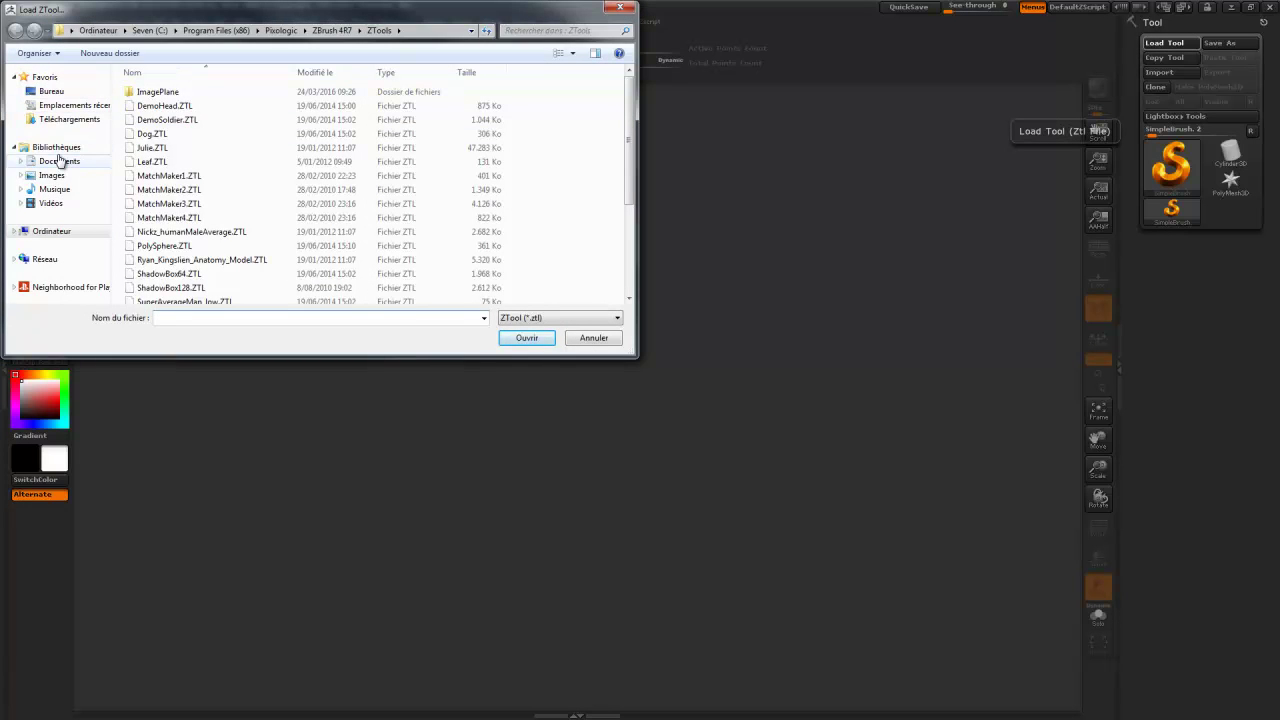
pyautogui.click(70, 233)
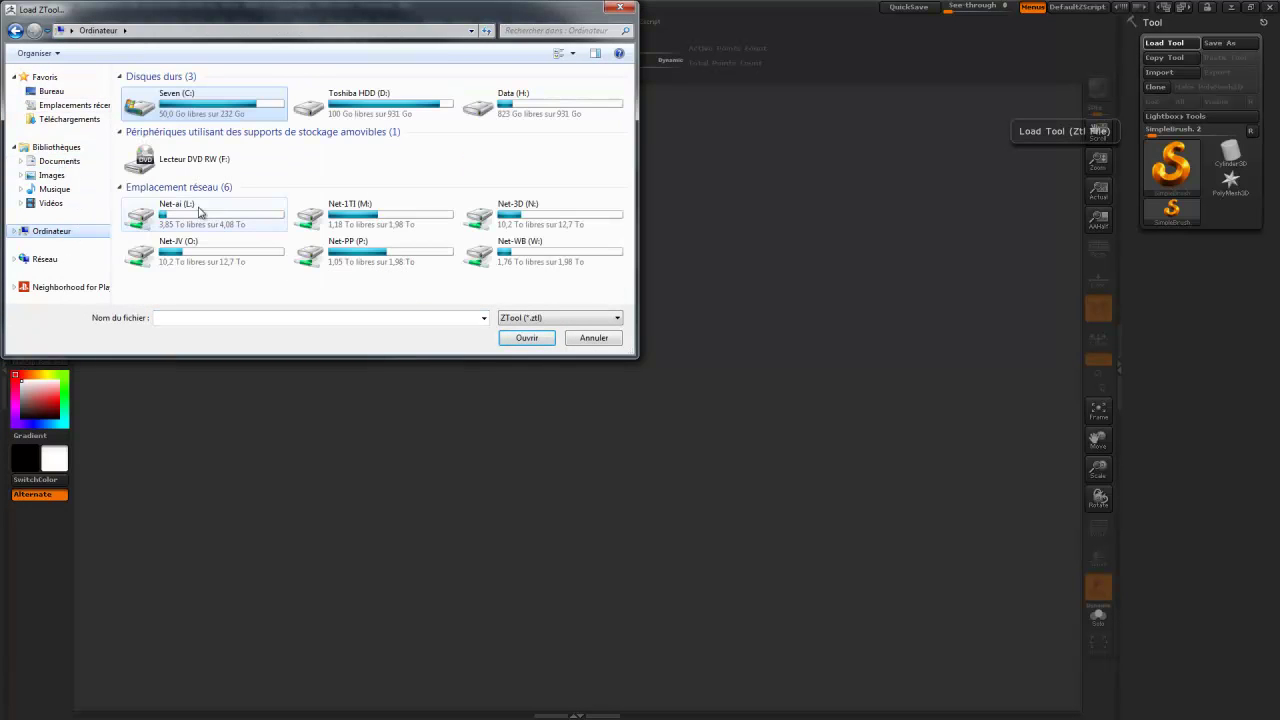
pyautogui.doubleClick(343, 108)
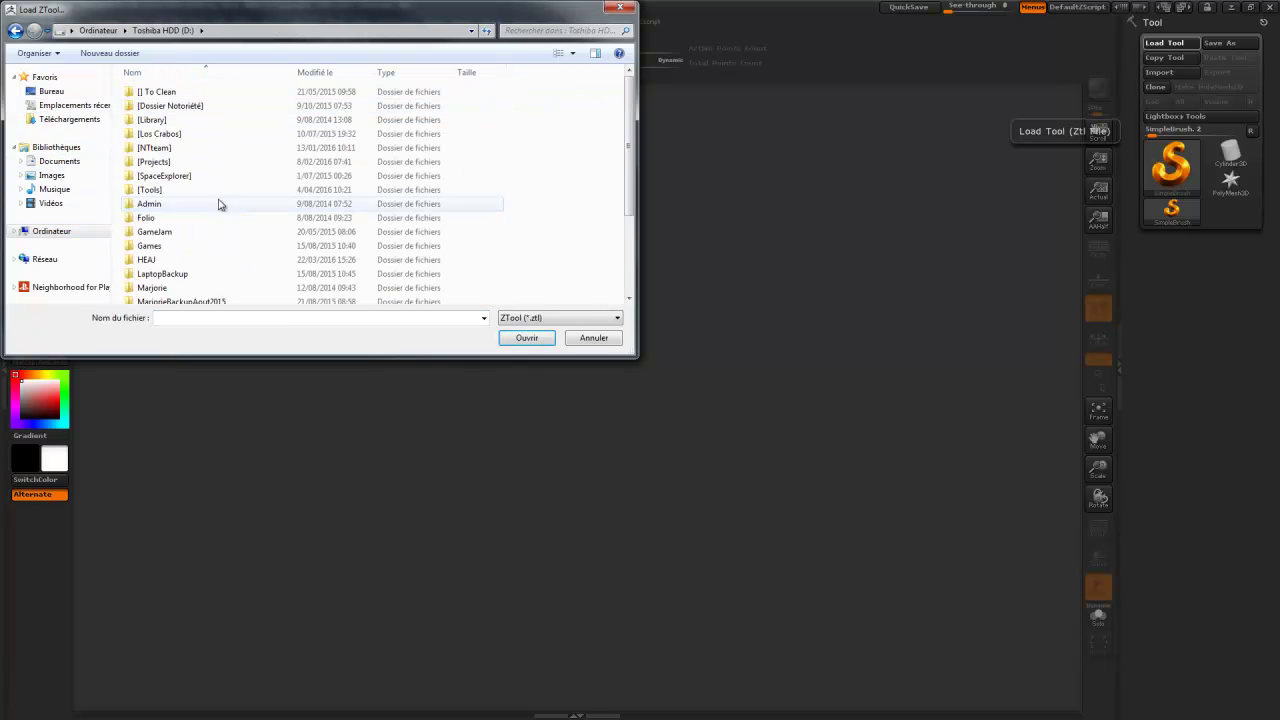
pyautogui.doubleClick(165, 257)
pyautogui.doubleClick(165, 150)
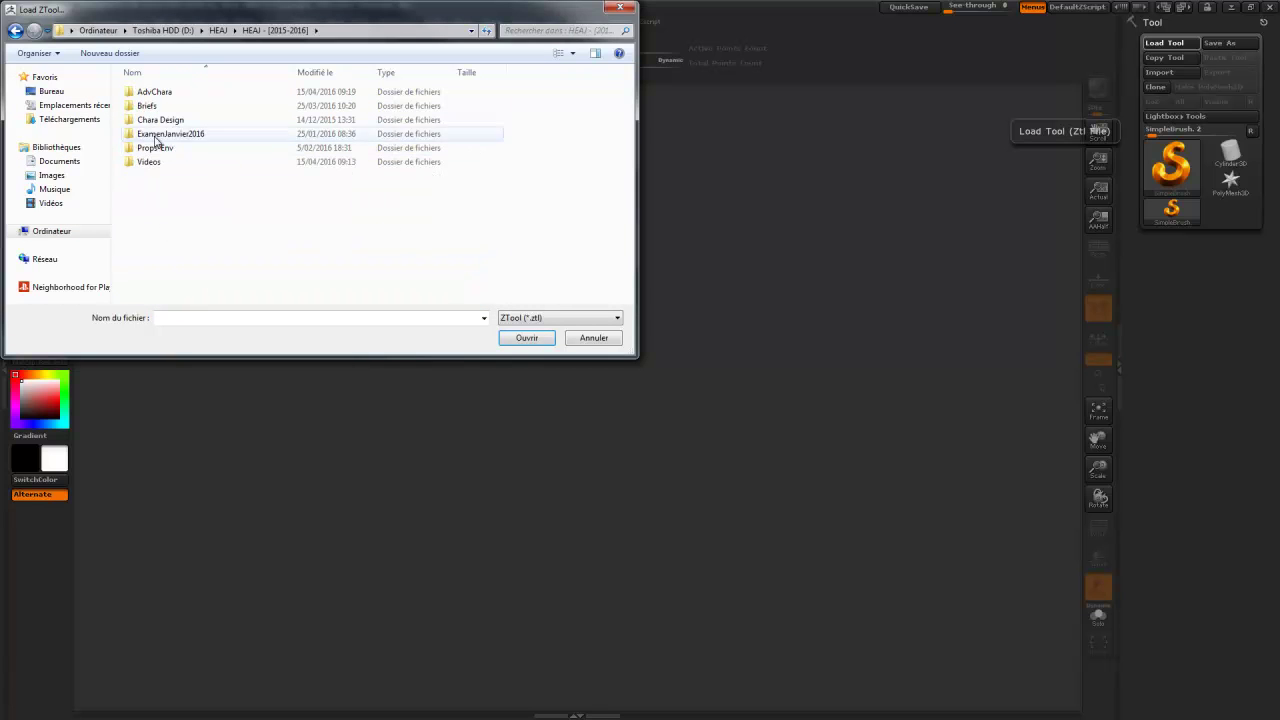
# - Go into AdvChara\DemoModel_ART\ZB4R7 and load CreatureSF_054.ZTL
pyautogui.doubleClick(150, 92)
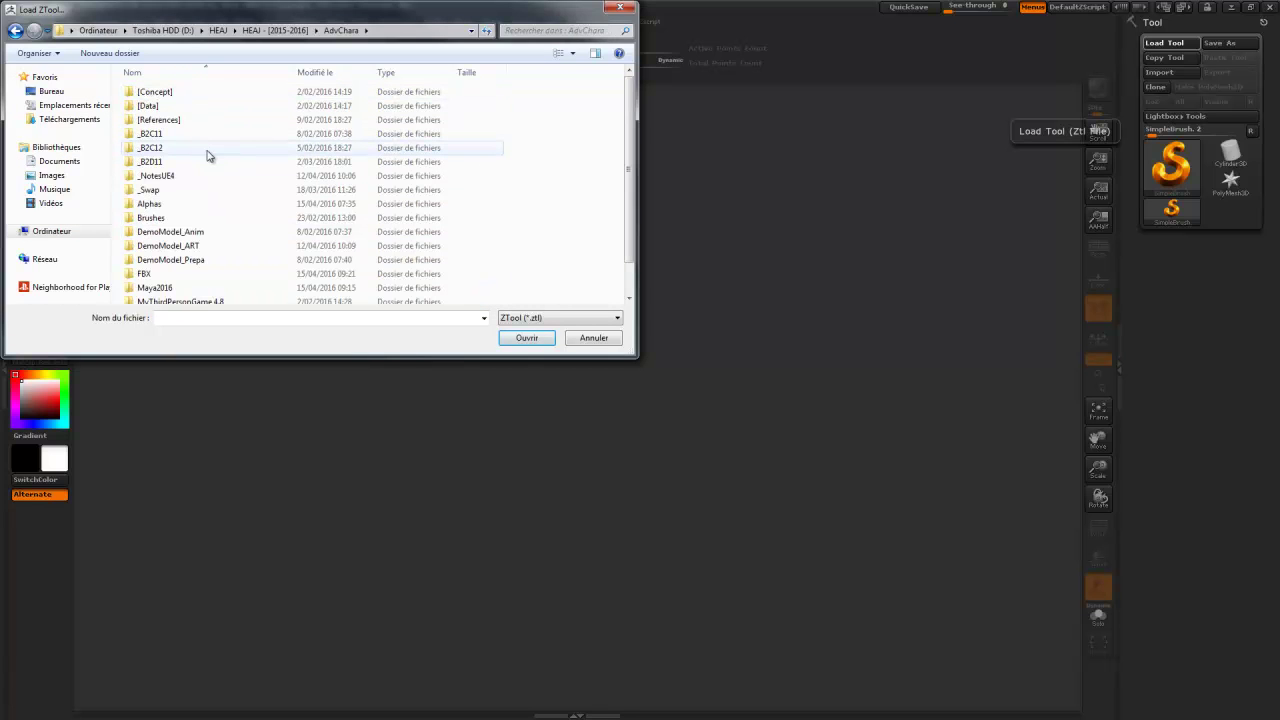
pyautogui.scroll(-1, 208, 155)
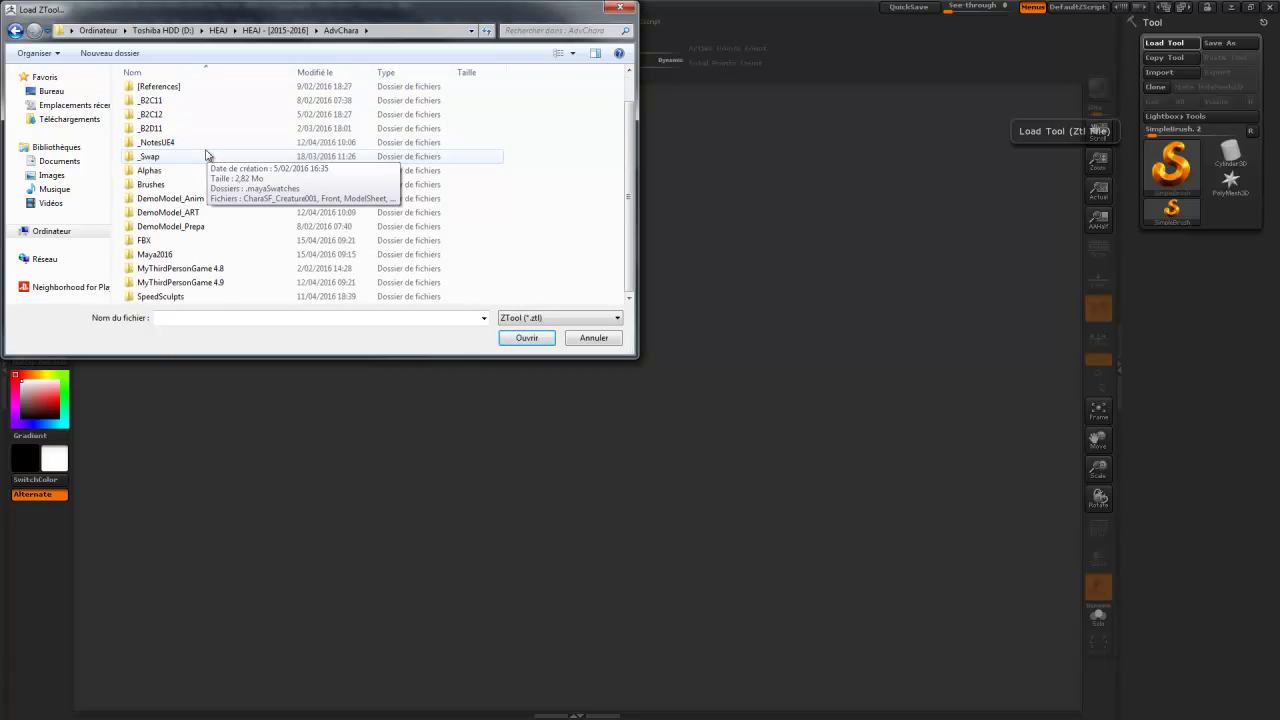
pyautogui.doubleClick(193, 219)
pyautogui.doubleClick(145, 131)
pyautogui.click(203, 180)
pyautogui.scroll(-1, 201, 176)
pyautogui.scroll(-12, 203, 176)
pyautogui.click(192, 283)
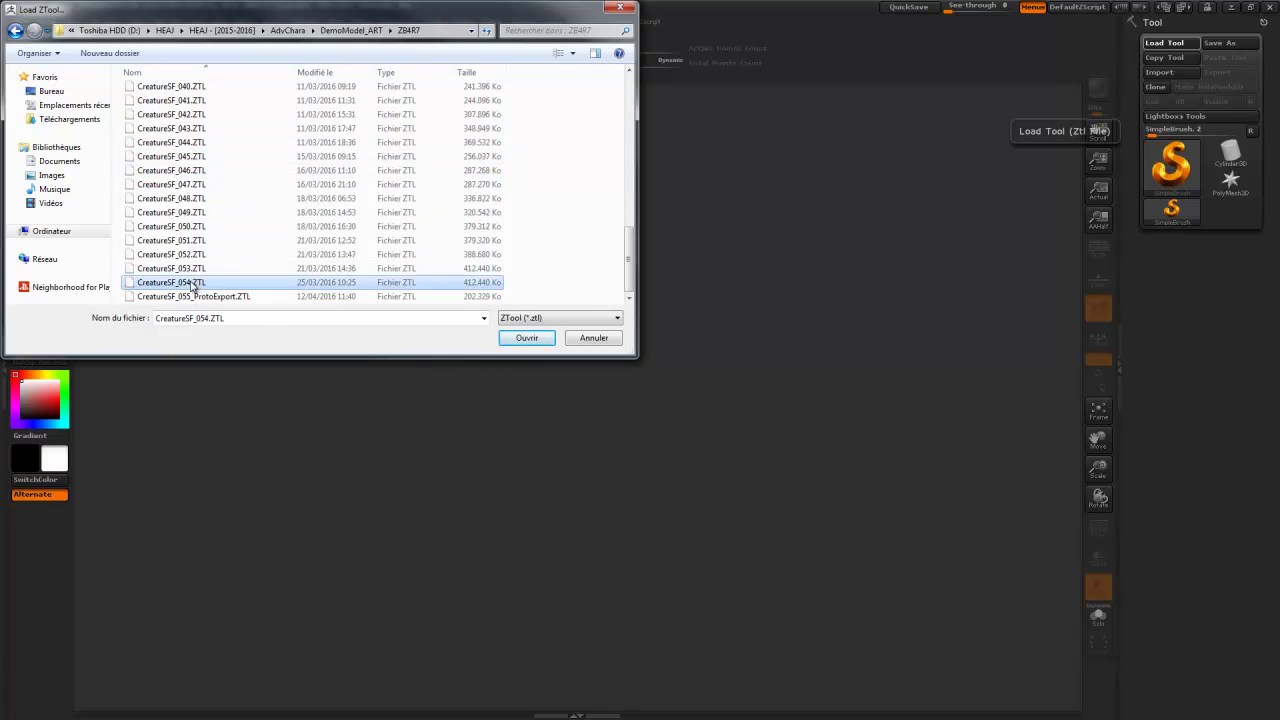
pyautogui.click(527, 337)
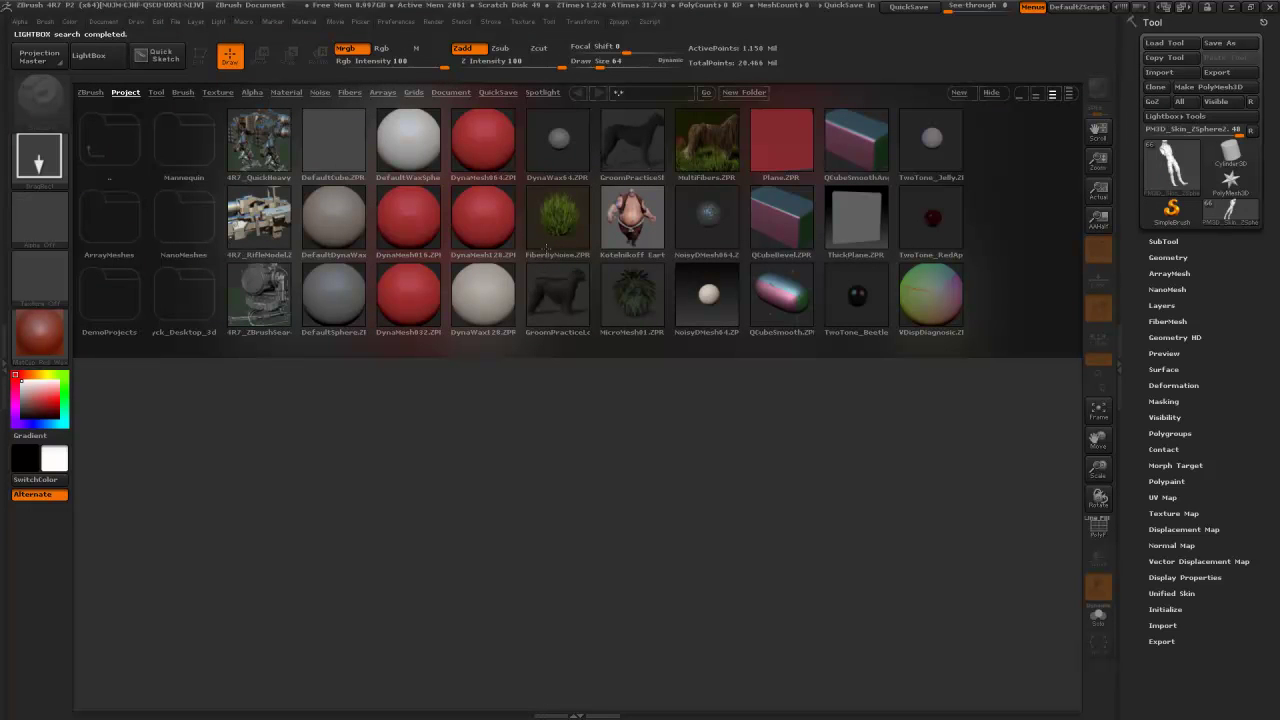
# - Draw the creature onto the canvas in Edit mode and shade it with MatCap Gray
pyautogui.click(994, 91)
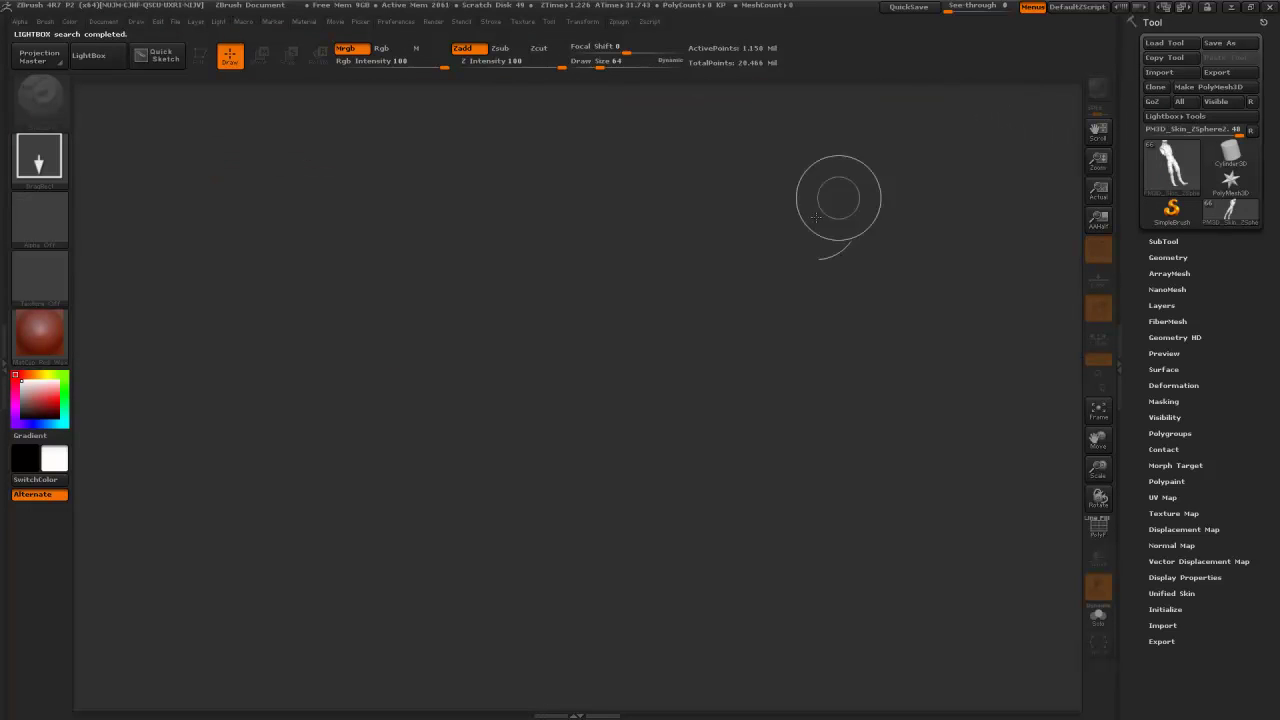
pyautogui.moveTo(575, 343); pyautogui.dragTo(608, 470)
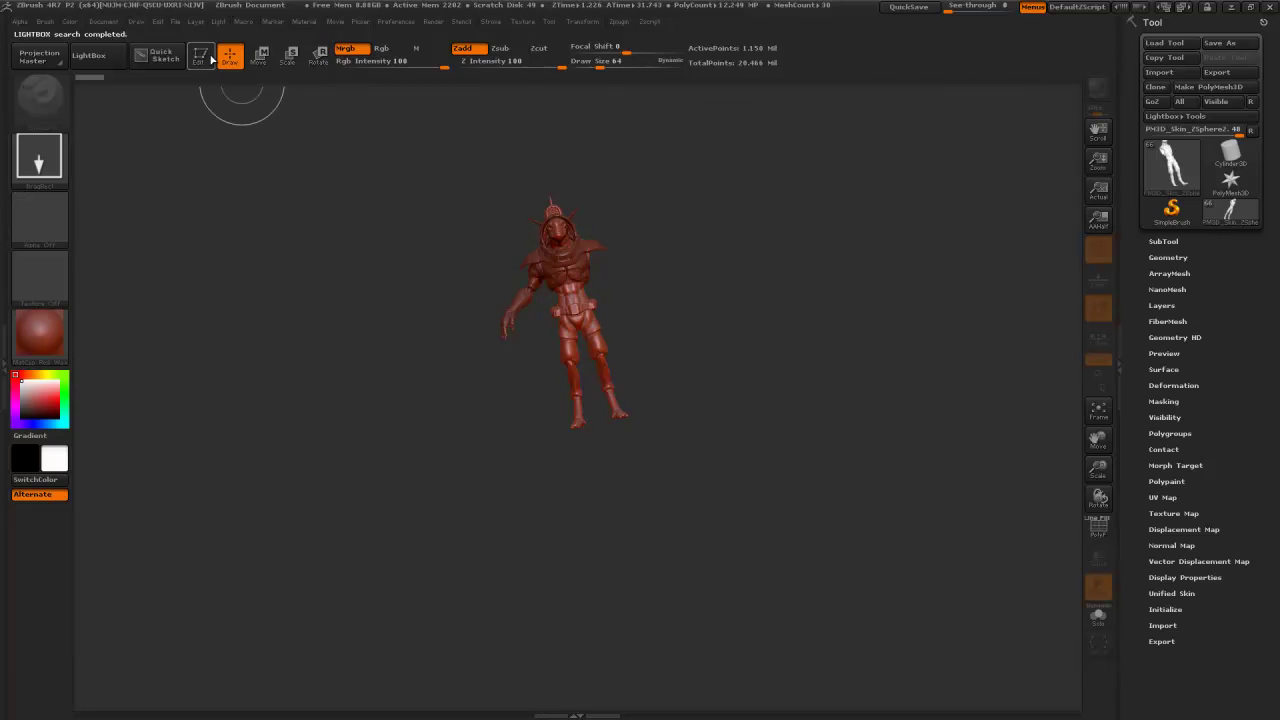
pyautogui.press('t')
pyautogui.click(40, 332)
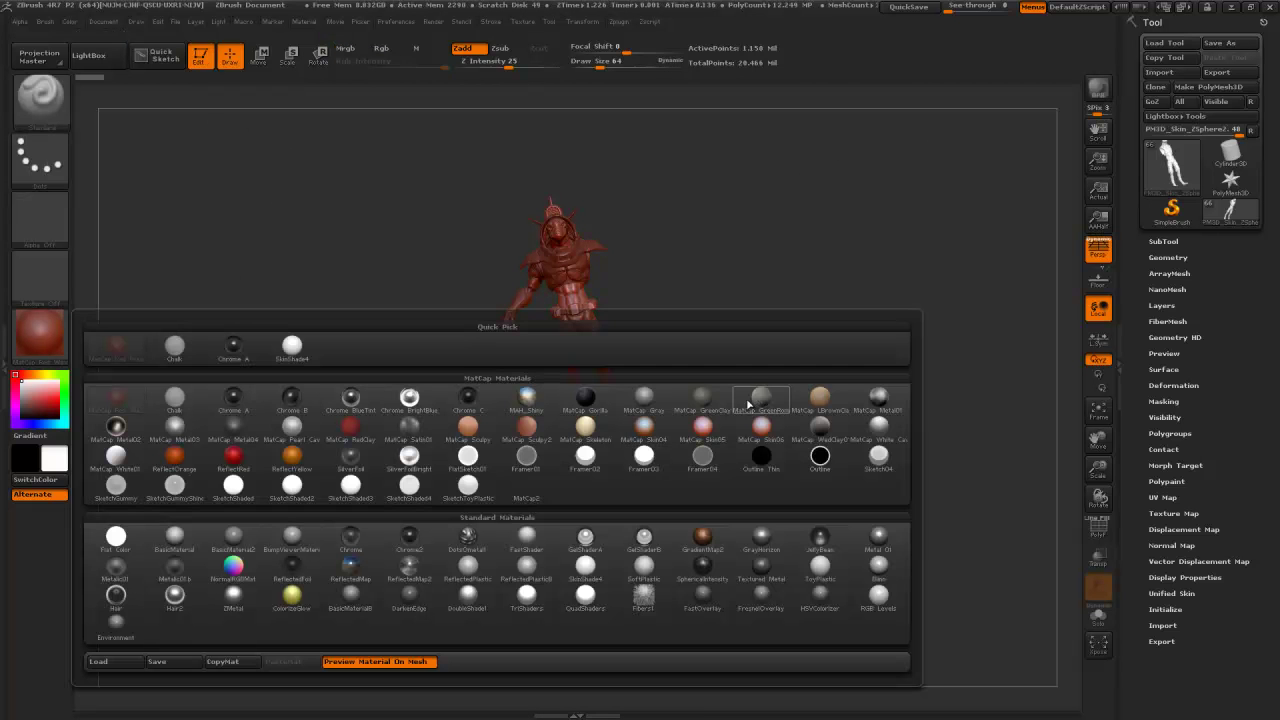
pyautogui.click(643, 400)
pyautogui.moveTo(718, 402); pyautogui.dragTo(731, 366)
pyautogui.moveTo(759, 313); pyautogui.dragTo(997, 361)
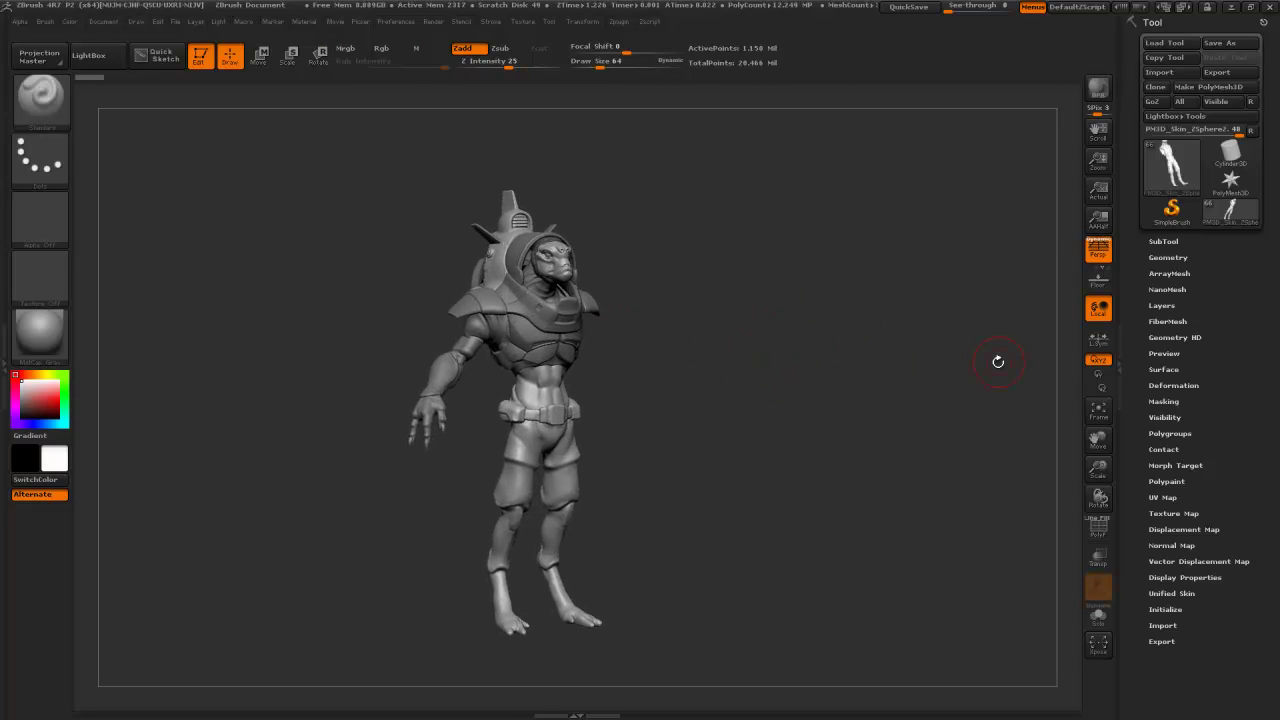
# - Solo the body subtool in the SubTool palette and rotate it toward the front
pyautogui.click(1164, 241)
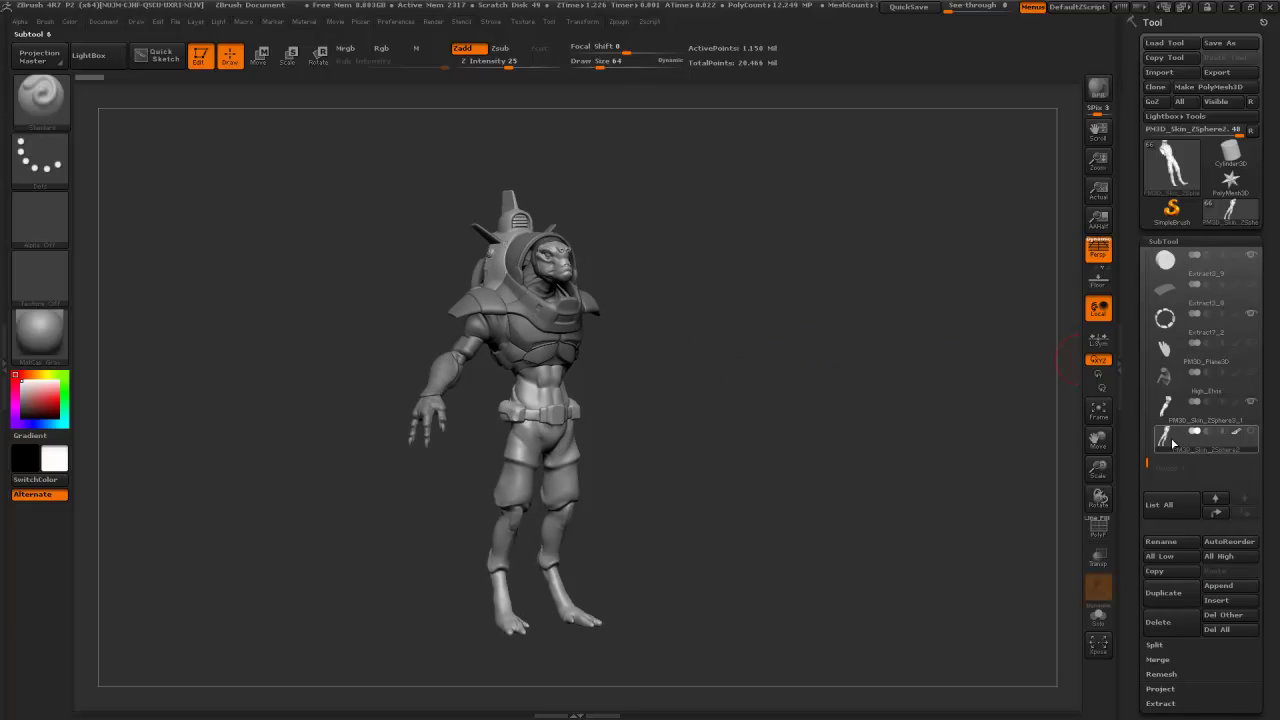
pyautogui.click(1104, 619)
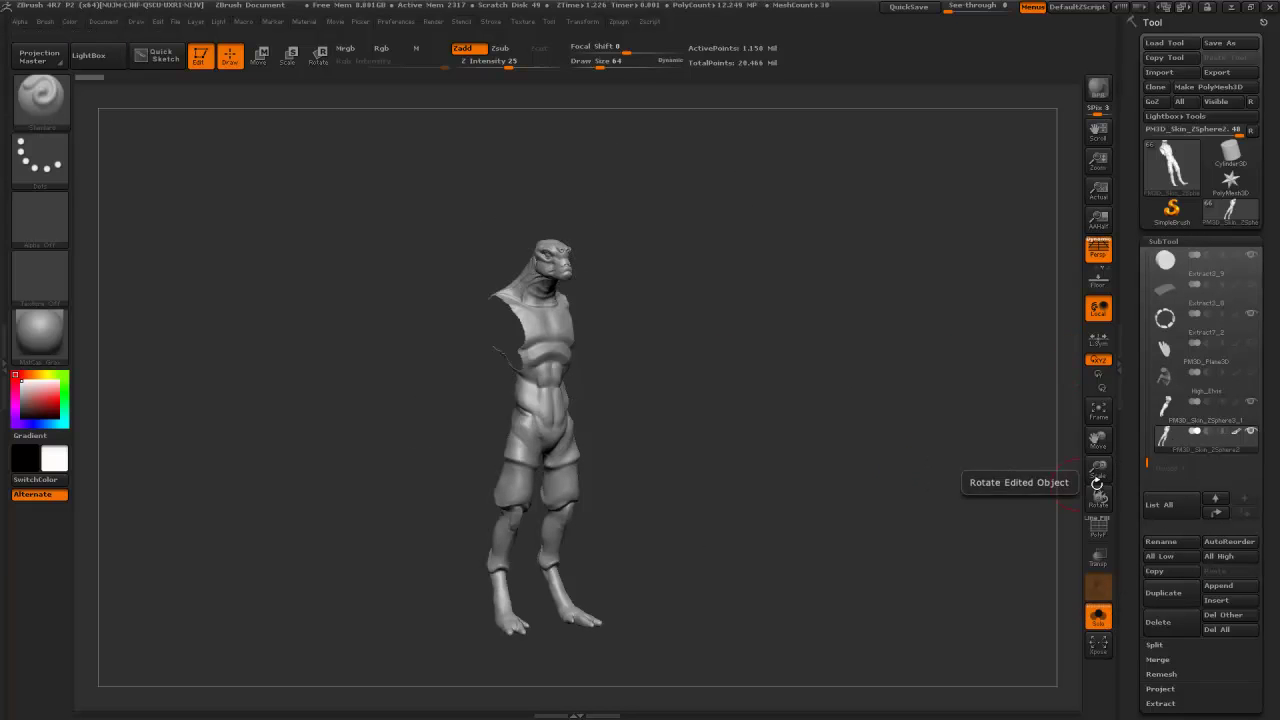
pyautogui.moveTo(800, 430); pyautogui.dragTo(874, 427)
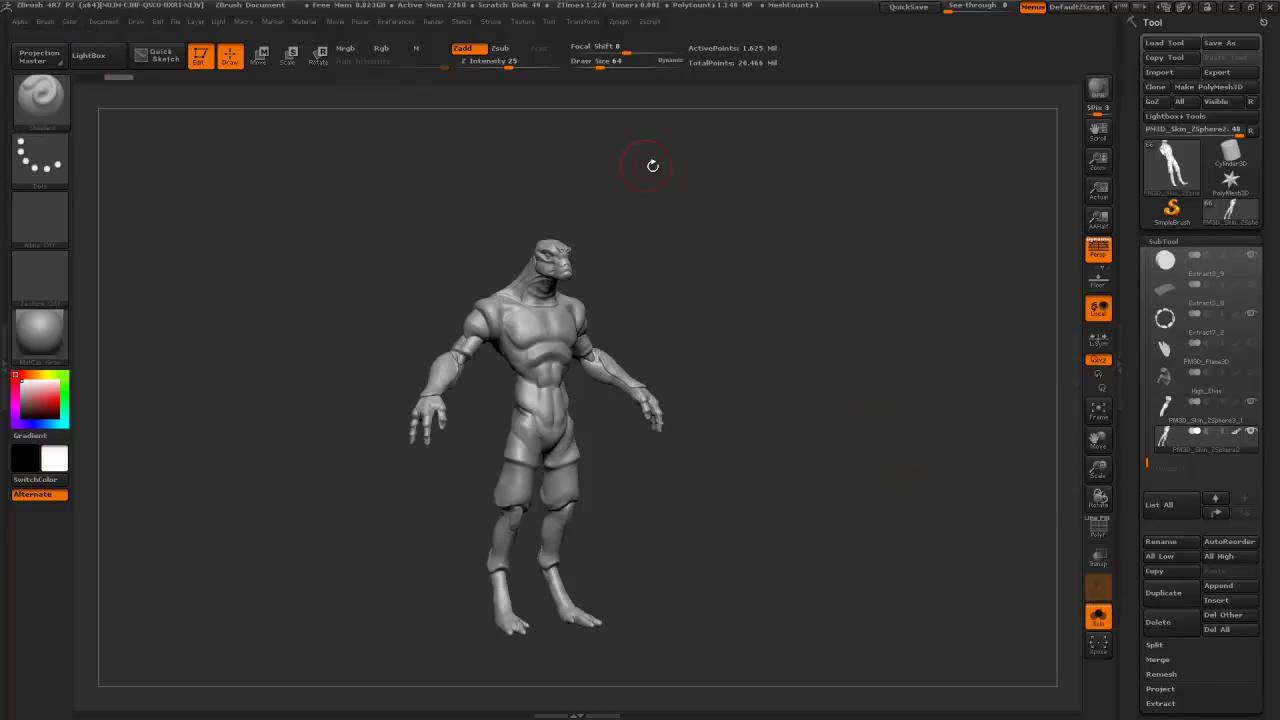
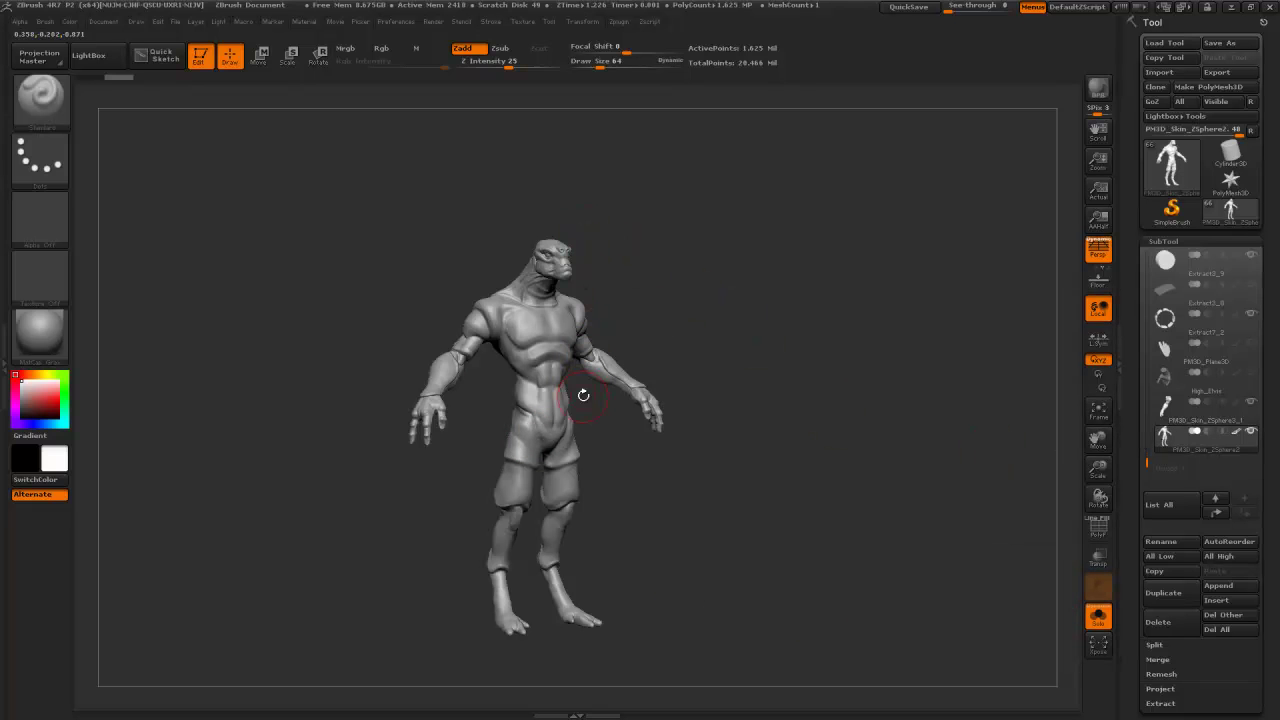
# - Zoom in on the lizard's upper body and make PM3D_Skin_ZSphere3_1 the active subtool
pyautogui.scroll(-3, 1129, 488)
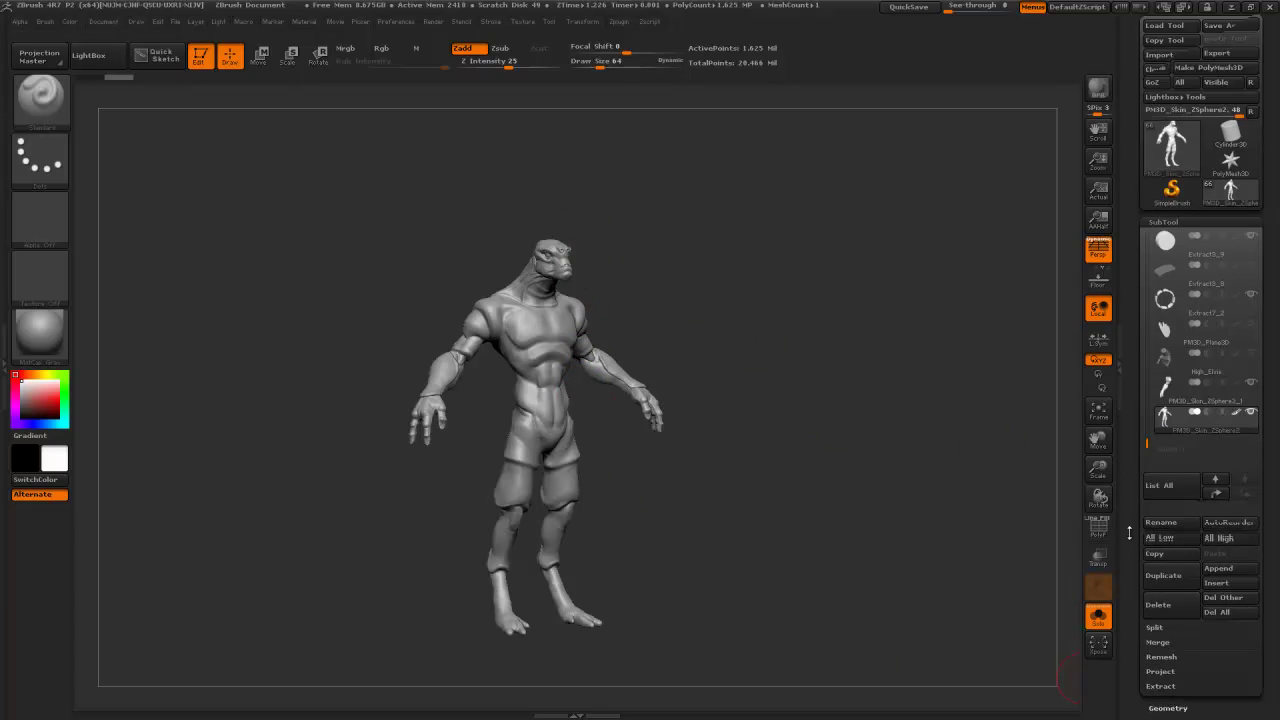
pyautogui.scroll(-2, 1129, 488)
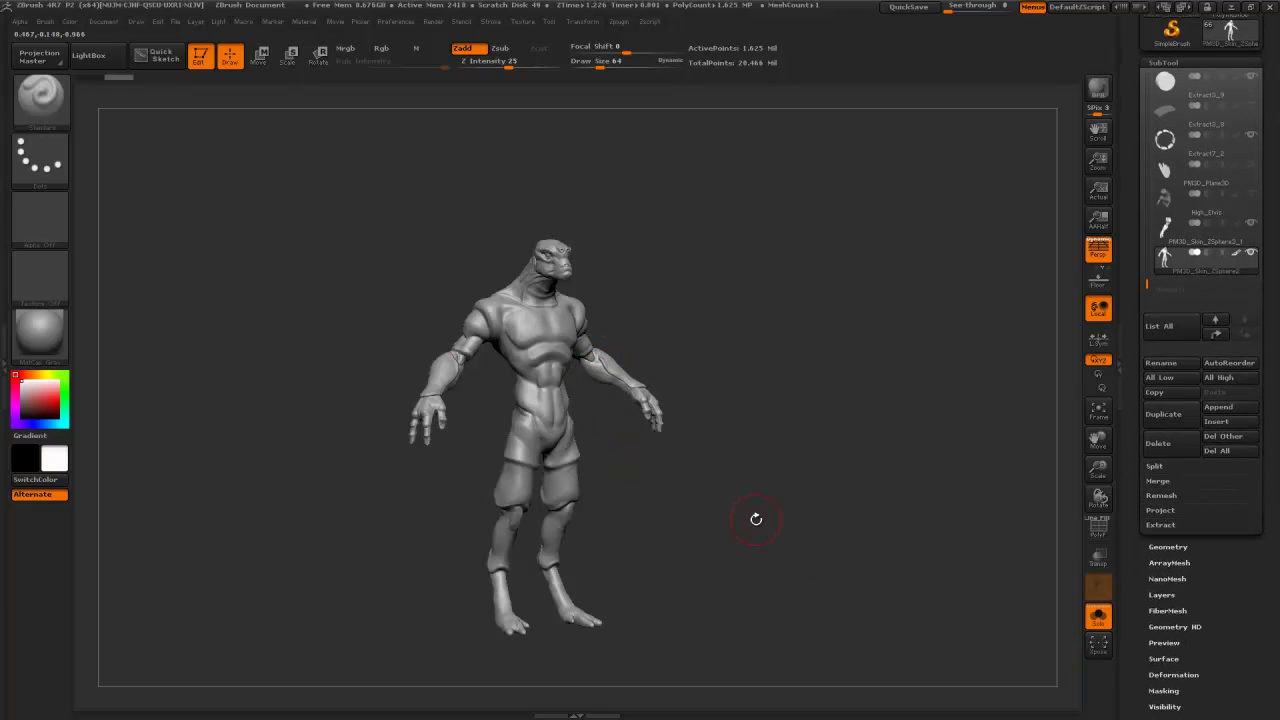
pyautogui.moveTo(790, 316); pyautogui.dragTo(812, 326)
pyautogui.keyDown('alt'); pyautogui.moveTo(814, 314); pyautogui.dragTo(850, 390); pyautogui.keyUp('alt')
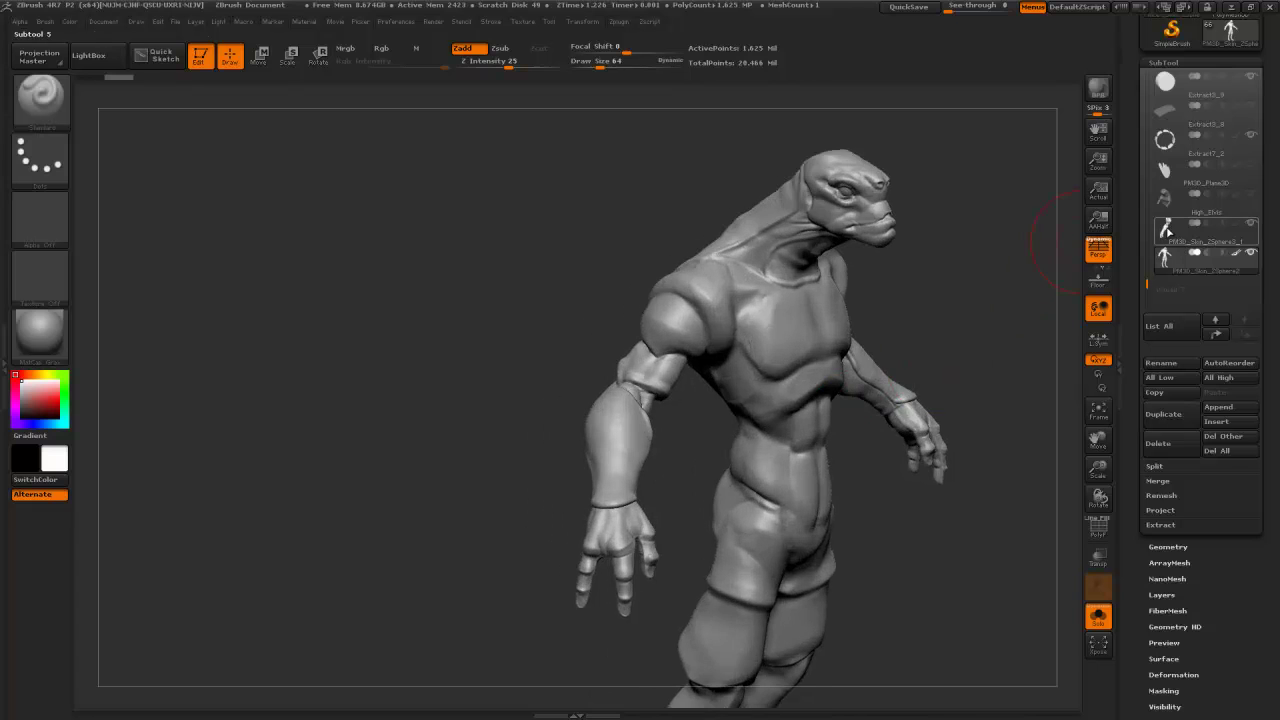
pyautogui.click(1169, 232)
# - Duplicate the PM3D_Skin_ZSphere2 body subtool and ZRemesh the copy at target polygon count 5
pyautogui.click(1168, 263)
pyautogui.moveTo(950, 319); pyautogui.dragTo(944, 190)
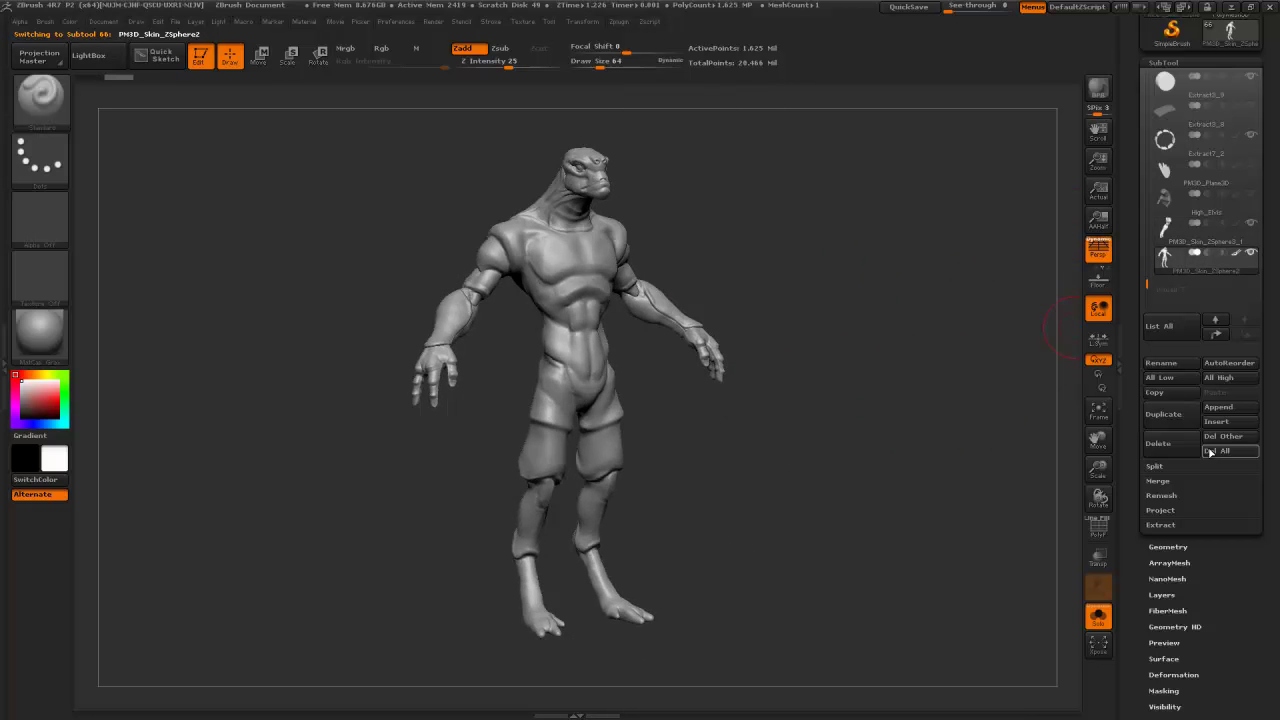
pyautogui.click(1165, 431)
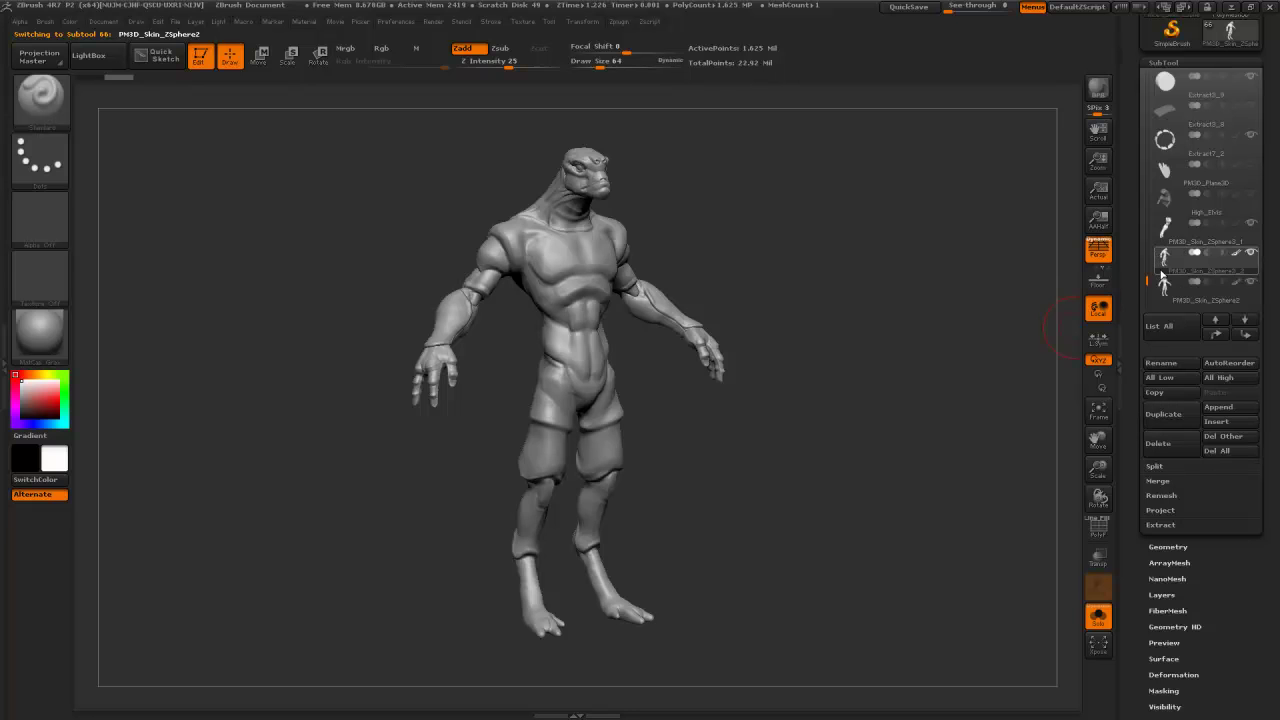
pyautogui.moveTo(975, 481); pyautogui.dragTo(1031, 478)
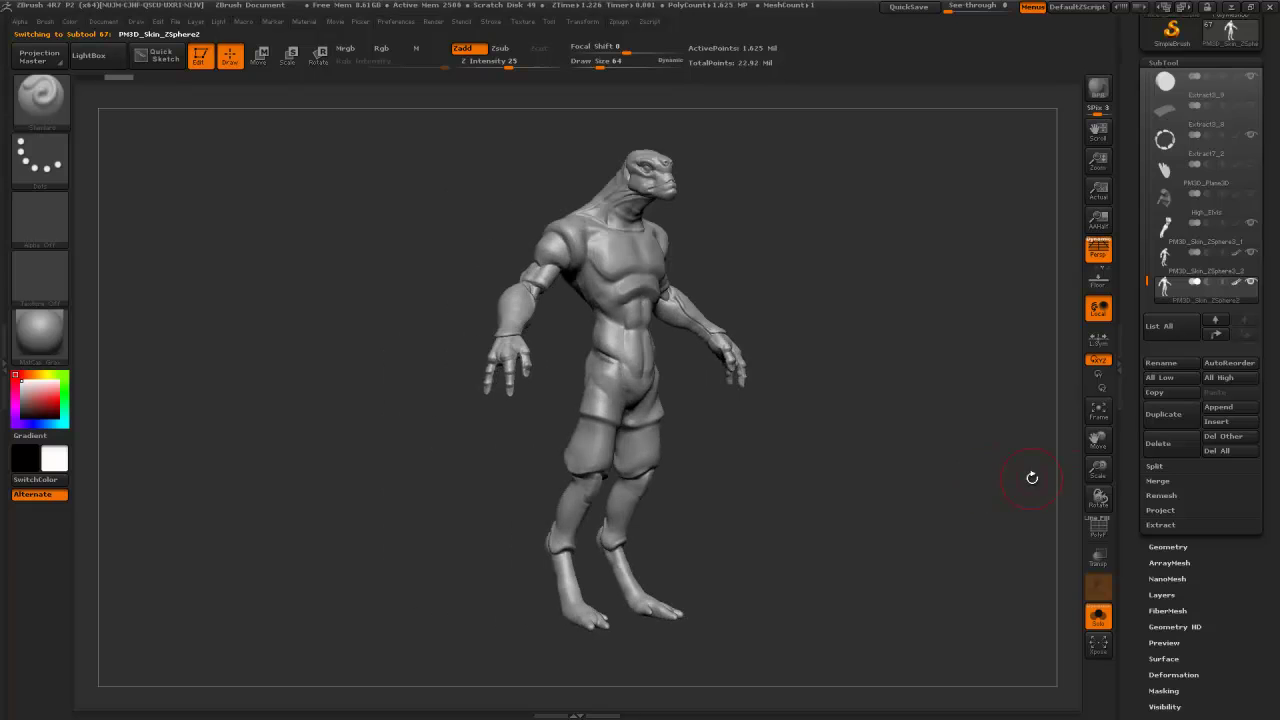
pyautogui.click(1170, 546)
pyautogui.click(1165, 624)
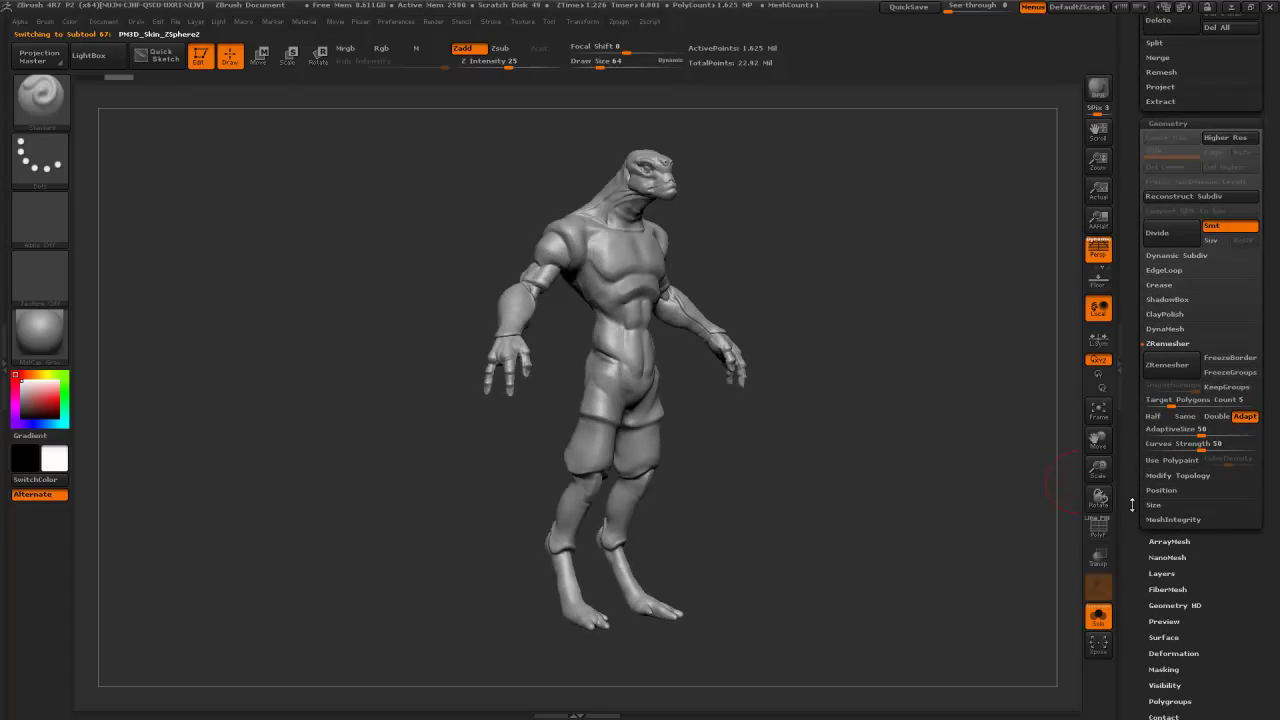
pyautogui.click(1166, 399)
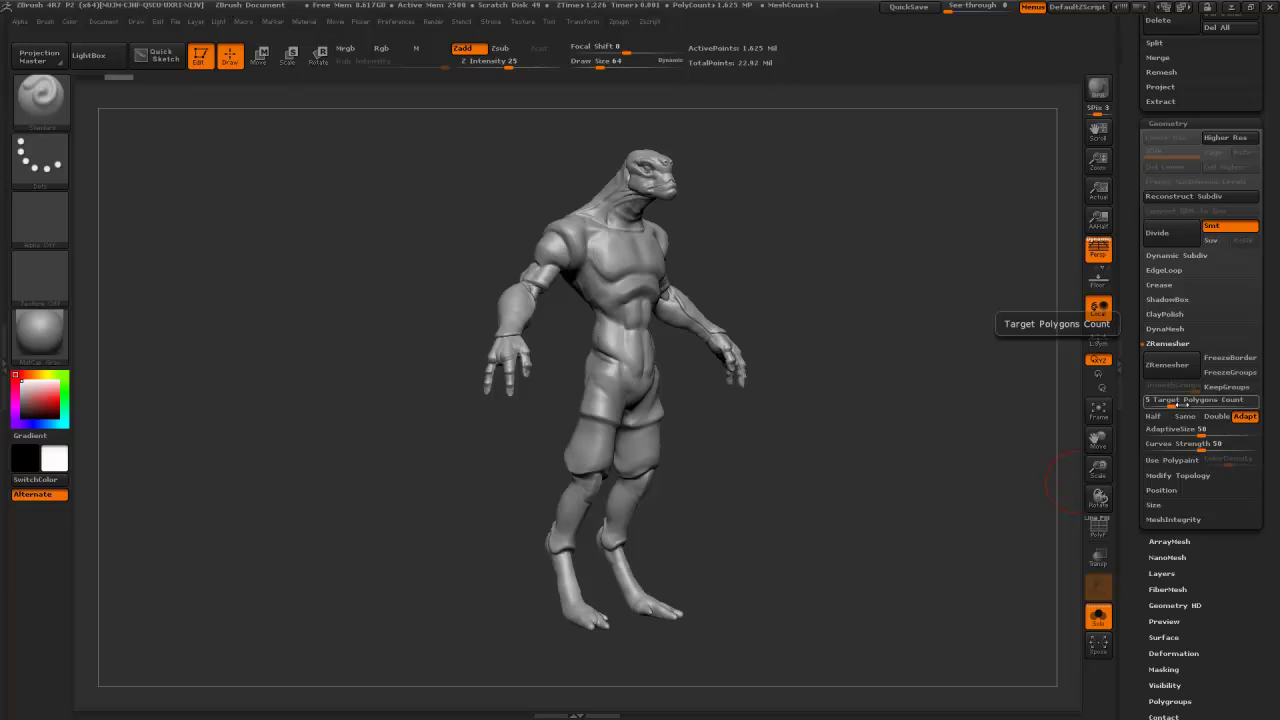
pyautogui.click(1166, 366)
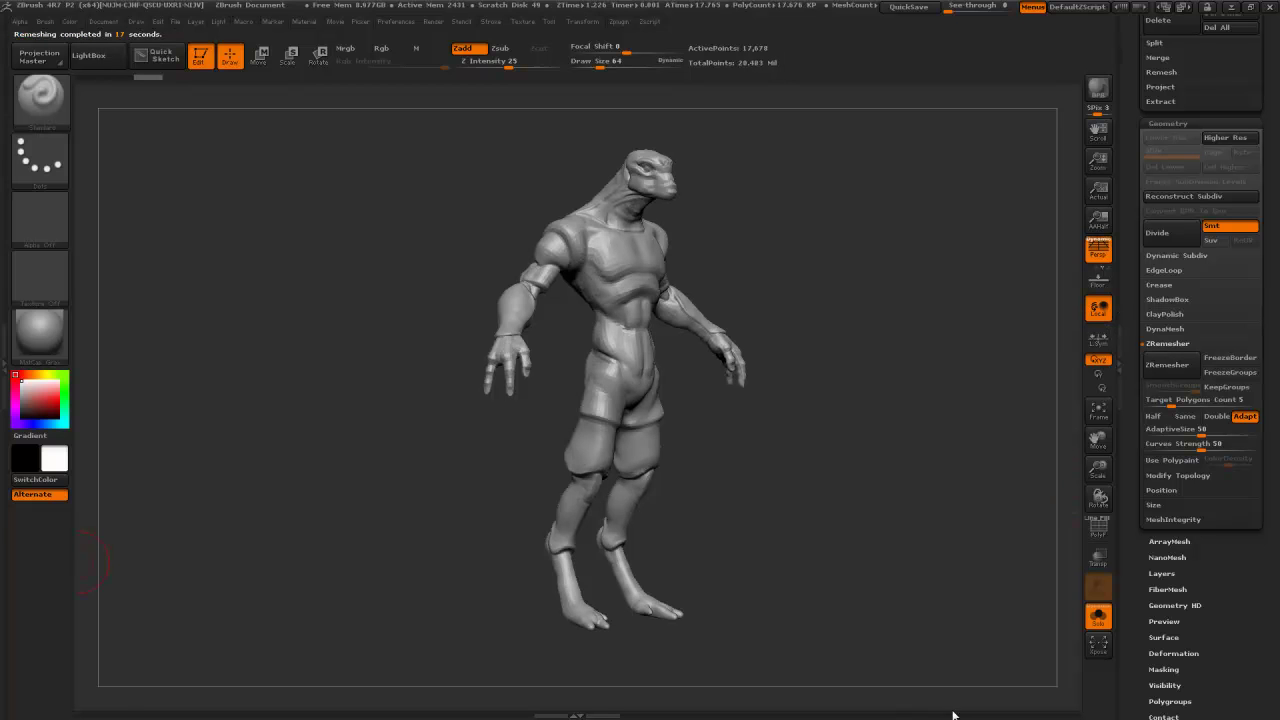
# - Turn on PolyF and orbit around the body to inspect the new quad topology
pyautogui.click(1098, 528)
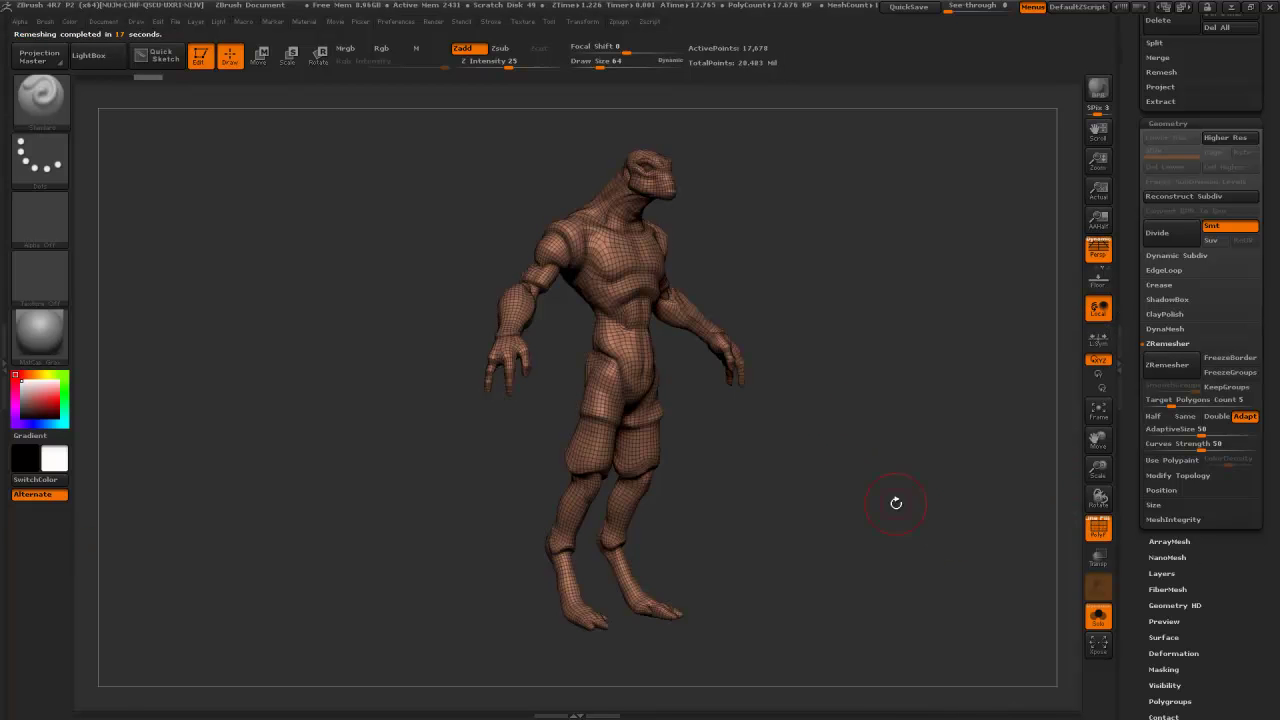
pyautogui.moveTo(880, 418); pyautogui.dragTo(772, 384)
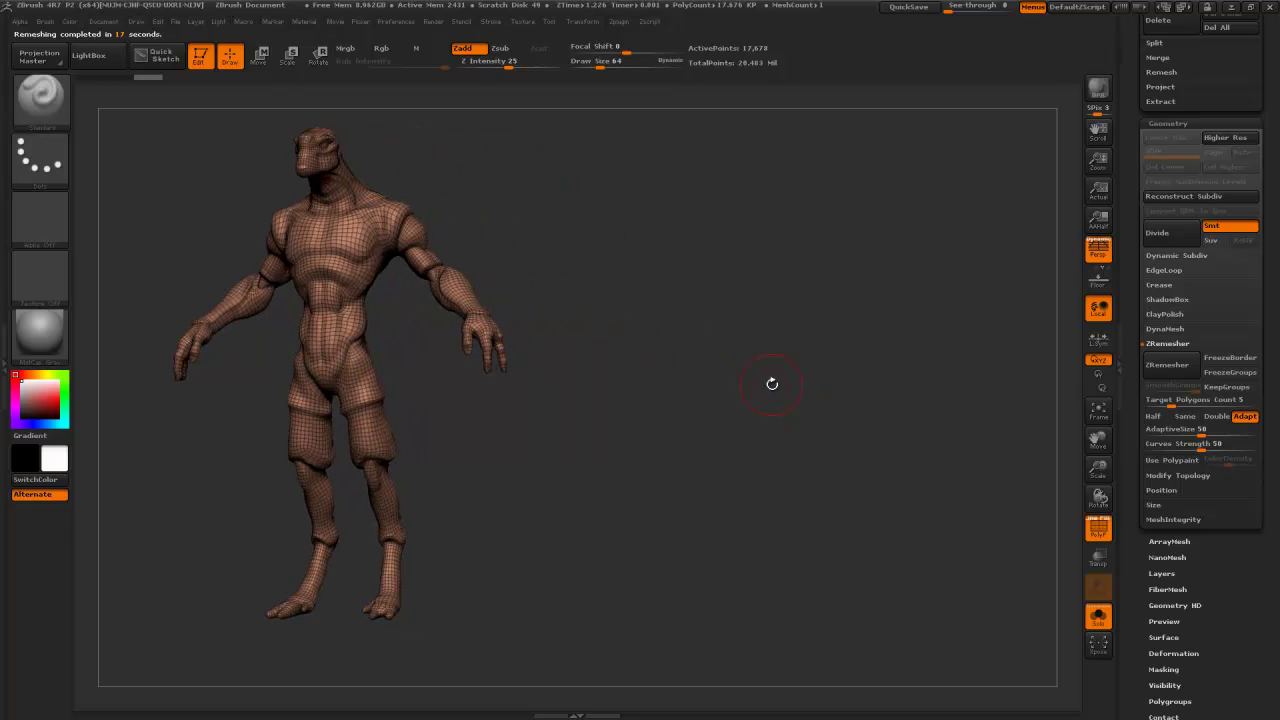
pyautogui.moveTo(861, 399); pyautogui.dragTo(962, 305)
pyautogui.keyDown('alt'); pyautogui.moveTo(987, 512); pyautogui.dragTo(966, 322); pyautogui.keyUp('alt')
pyautogui.keyDown('alt'); pyautogui.moveTo(986, 453); pyautogui.dragTo(953, 328); pyautogui.keyUp('alt')
pyautogui.keyDown('alt'); pyautogui.moveTo(955, 282); pyautogui.dragTo(965, 600); pyautogui.keyUp('alt')
pyautogui.moveTo(1010, 440); pyautogui.dragTo(938, 418)
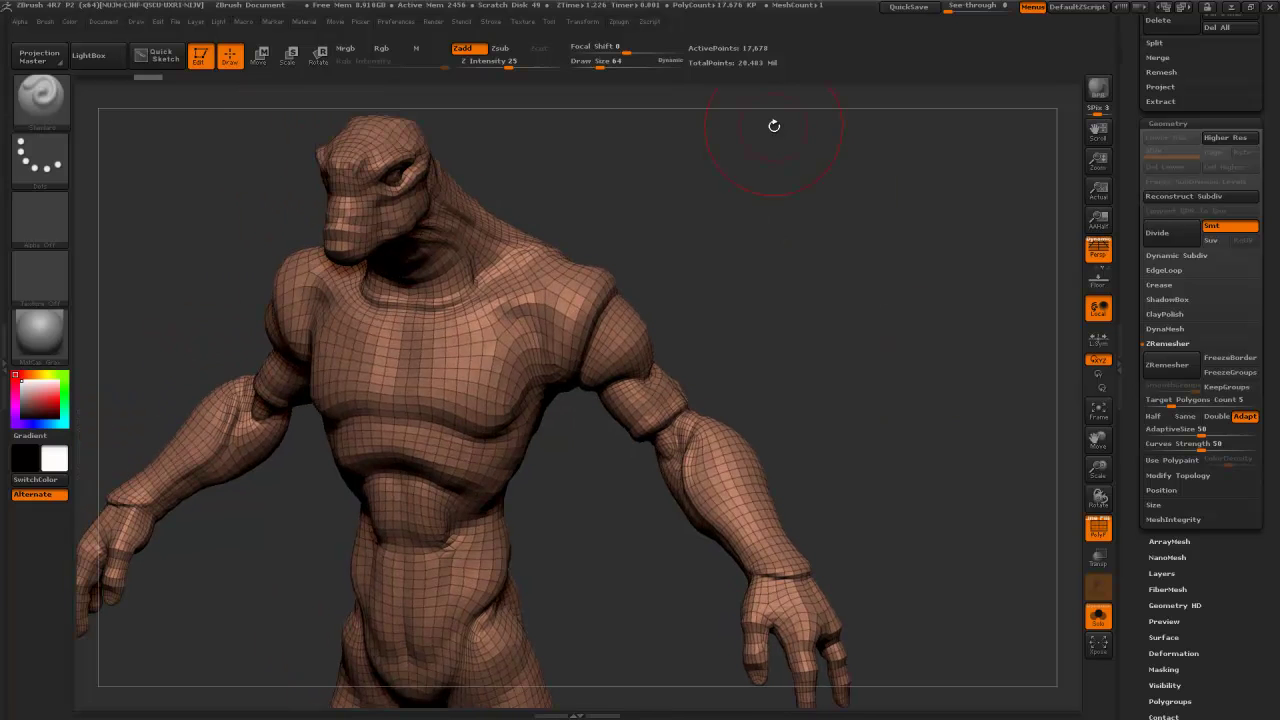
pyautogui.keyDown('alt'); pyautogui.moveTo(872, 304); pyautogui.dragTo(864, 258); pyautogui.keyUp('alt')
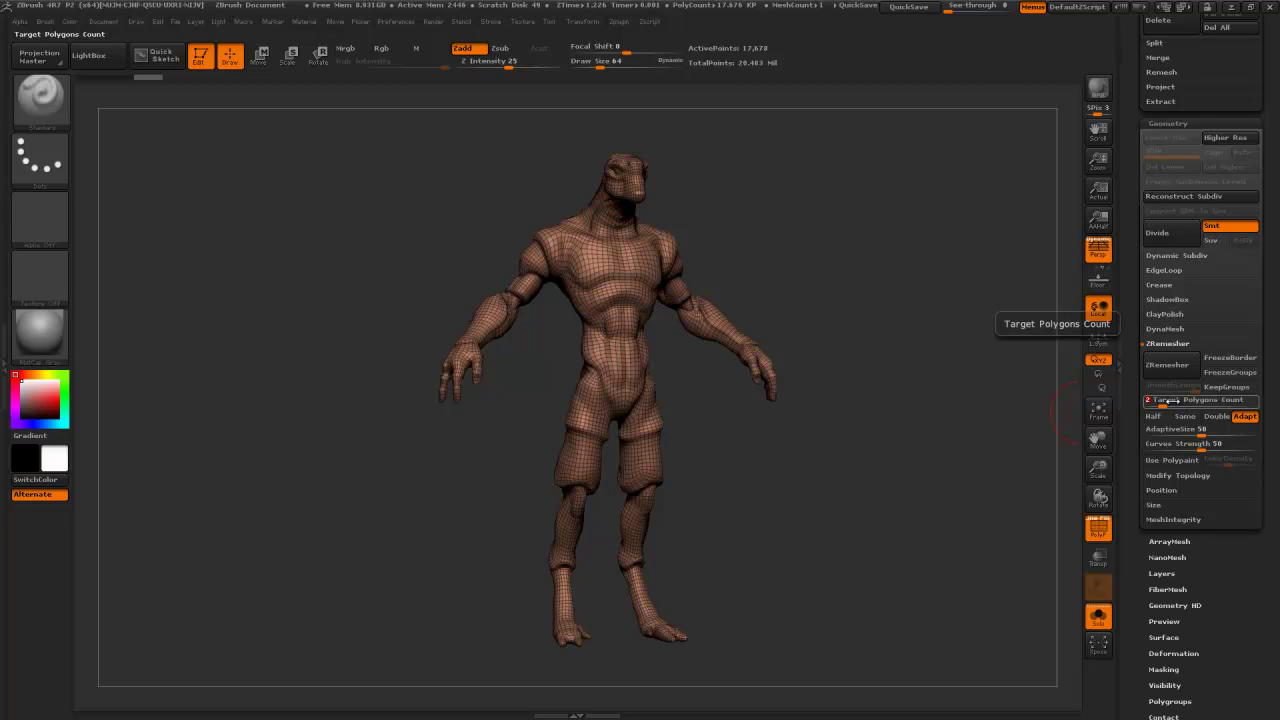
# - ZRemesh the body copy at target count 2, then at 1, and check the coarser mesh
pyautogui.click(1164, 365)
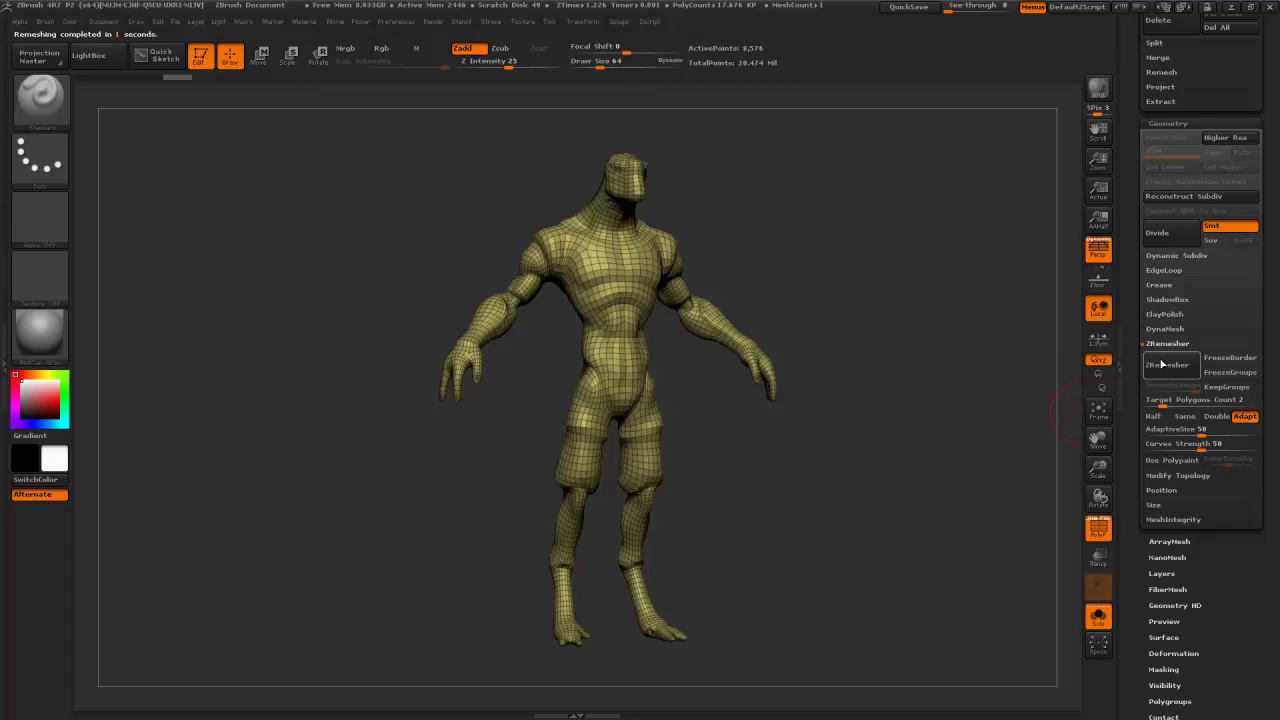
pyautogui.moveTo(851, 249); pyautogui.dragTo(879, 226)
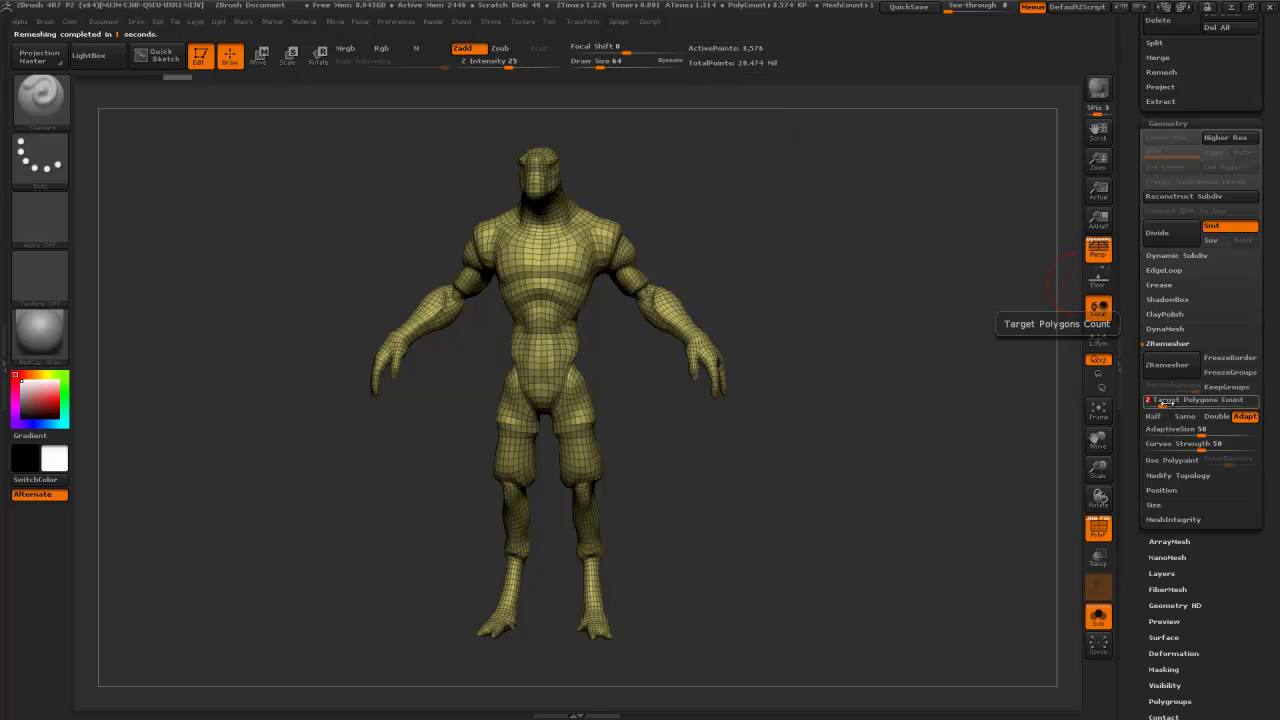
pyautogui.click(1167, 366)
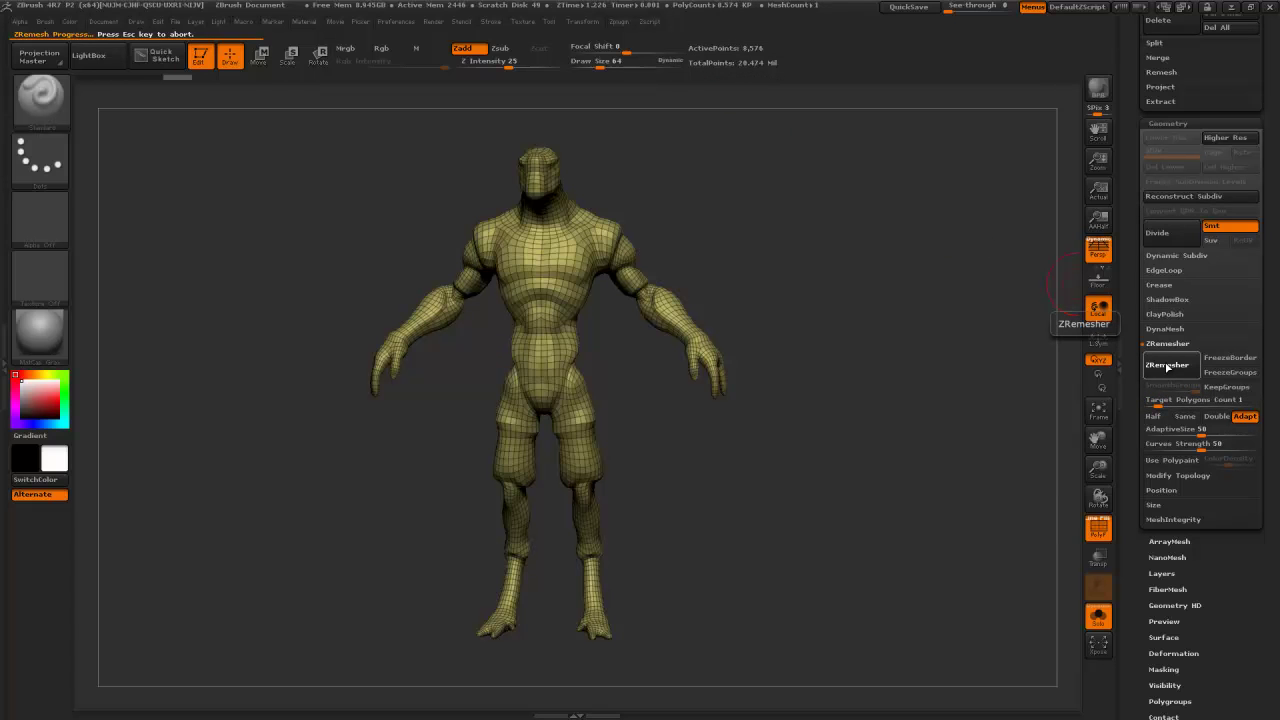
pyautogui.moveTo(962, 325); pyautogui.dragTo(900, 320)
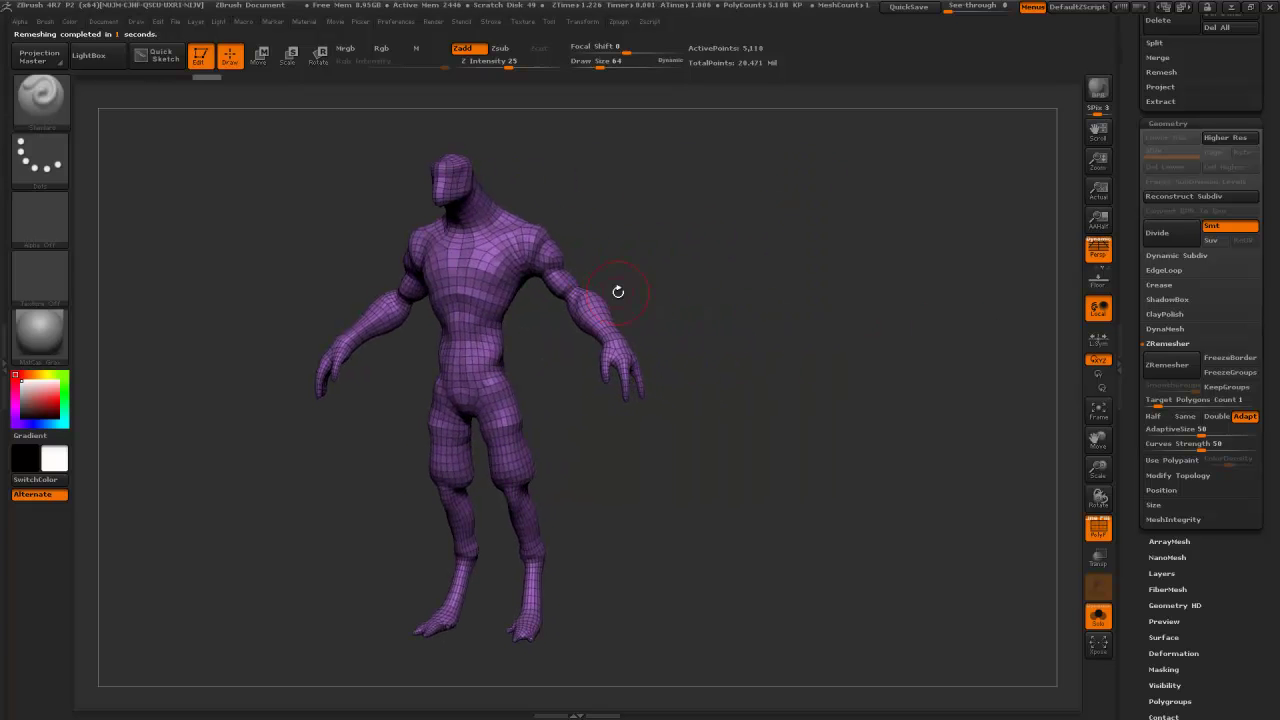
pyautogui.moveTo(712, 285); pyautogui.dragTo(734, 283)
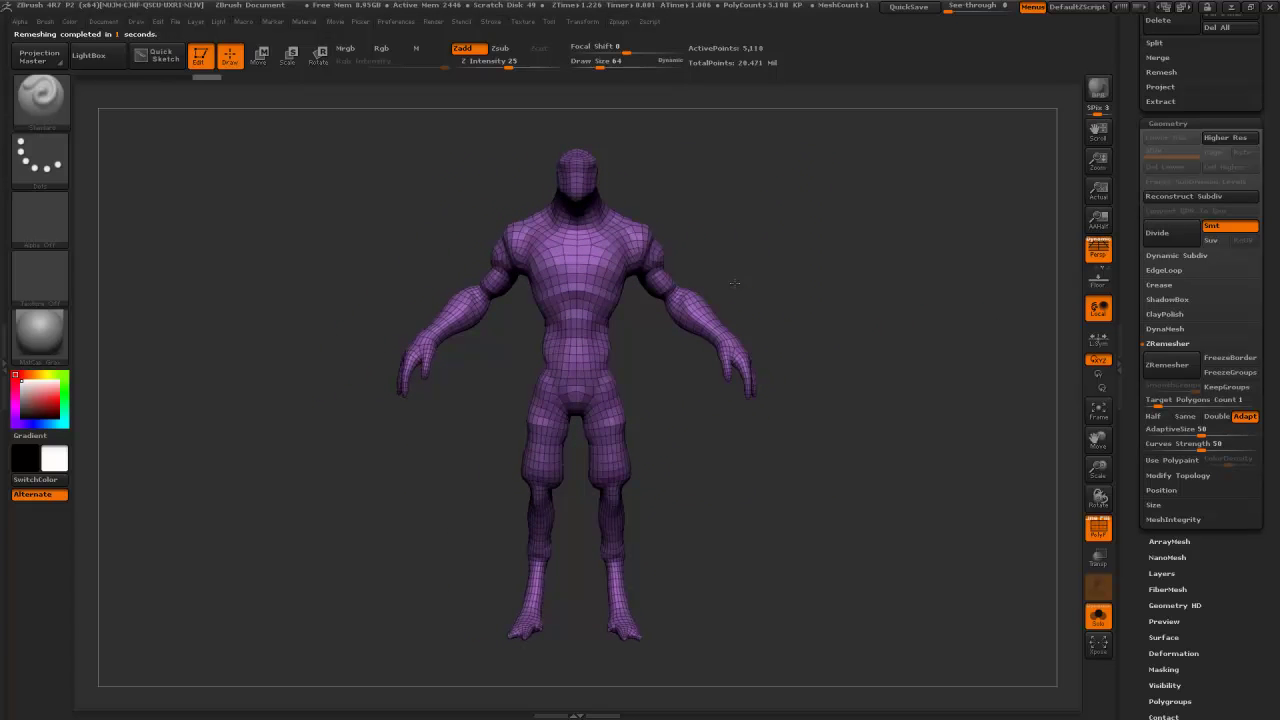
# - Pick the lasso selection brush at size 11 and hide a polygon loop around the forearm
pyautogui.click(734, 283)
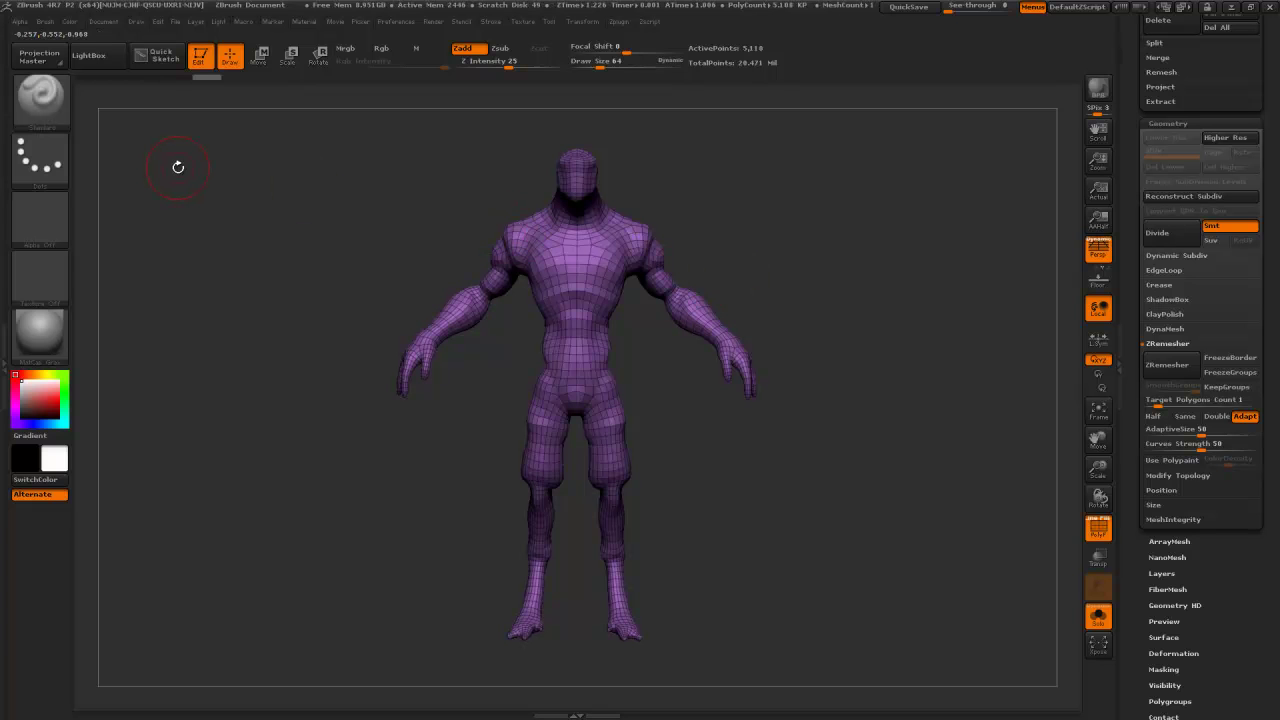
pyautogui.keyDown('ctrl'); pyautogui.keyDown('shift'); pyautogui.click(66, 124); pyautogui.keyUp('shift'); pyautogui.keyUp('ctrl')
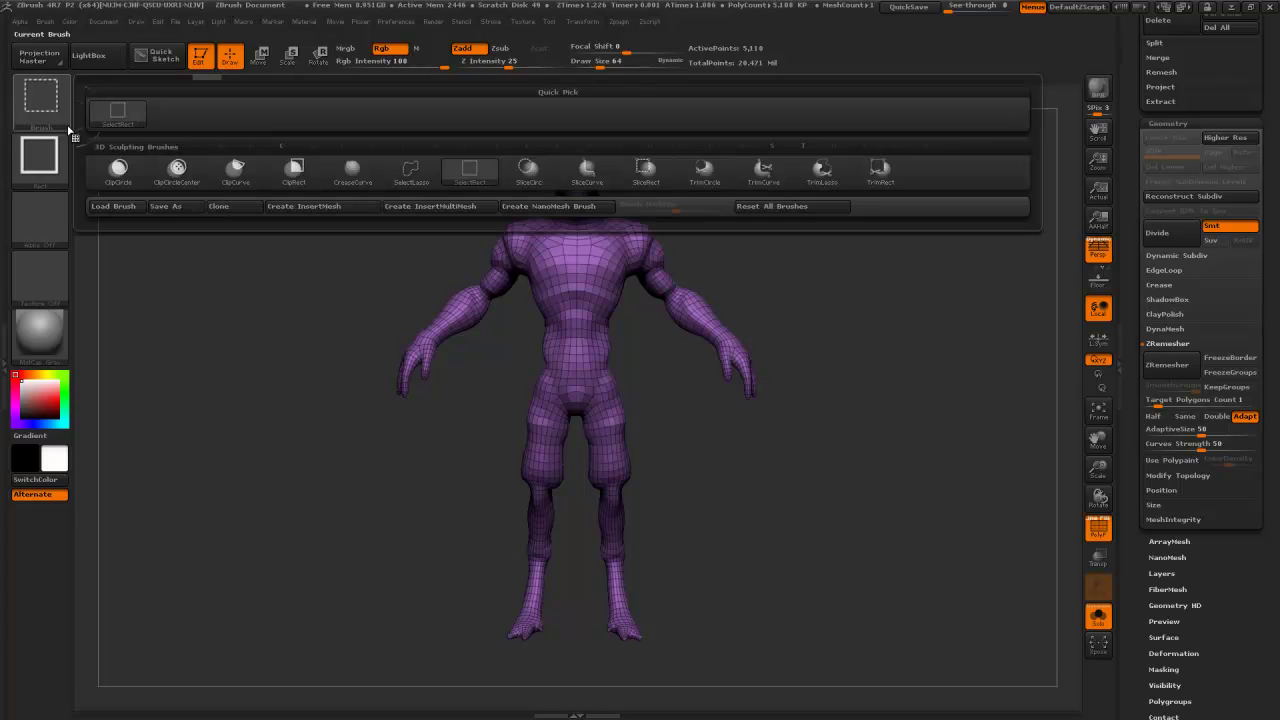
pyautogui.keyDown('ctrl'); pyautogui.keyDown('shift'); pyautogui.click(414, 183); pyautogui.keyUp('shift'); pyautogui.keyUp('ctrl')
pyautogui.moveTo(729, 229)
pyautogui.mouseDown()
pyautogui.moveTo(676, 300)
pyautogui.moveTo(803, 226)
pyautogui.moveTo(830, 290)
pyautogui.moveTo(776, 357)
pyautogui.mouseUp()
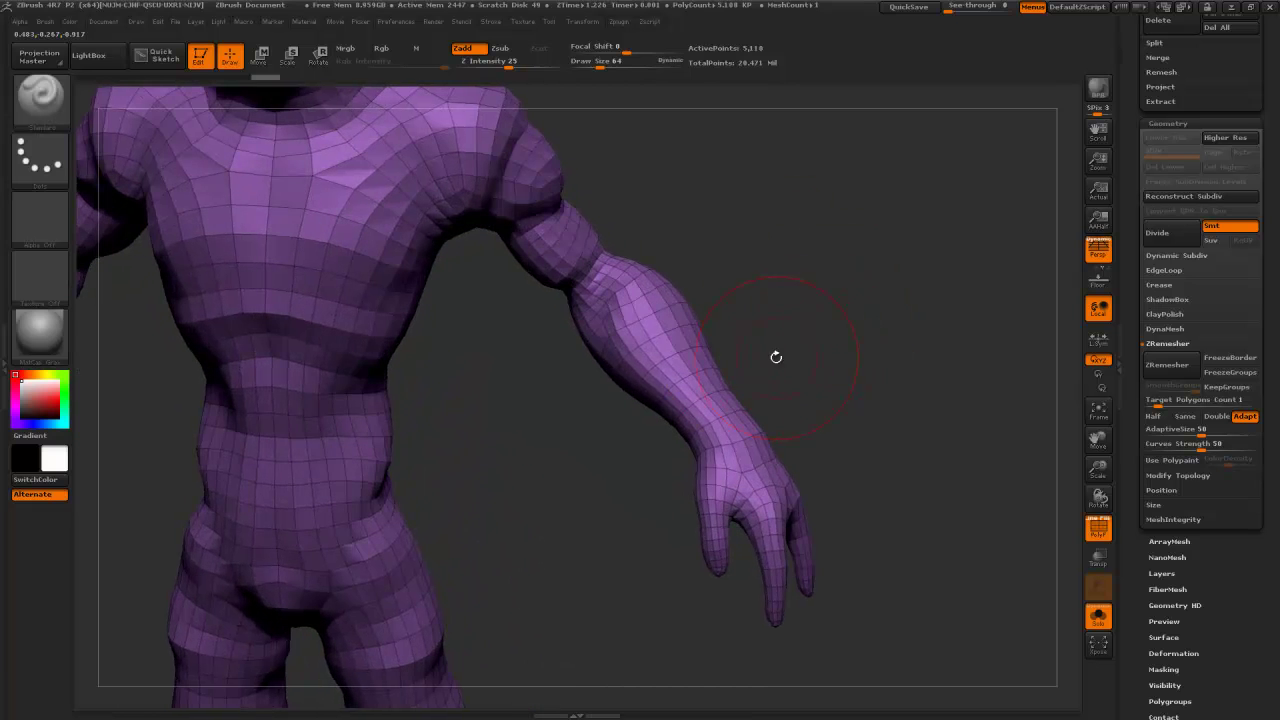
pyautogui.press('s')
pyautogui.click(687, 366)
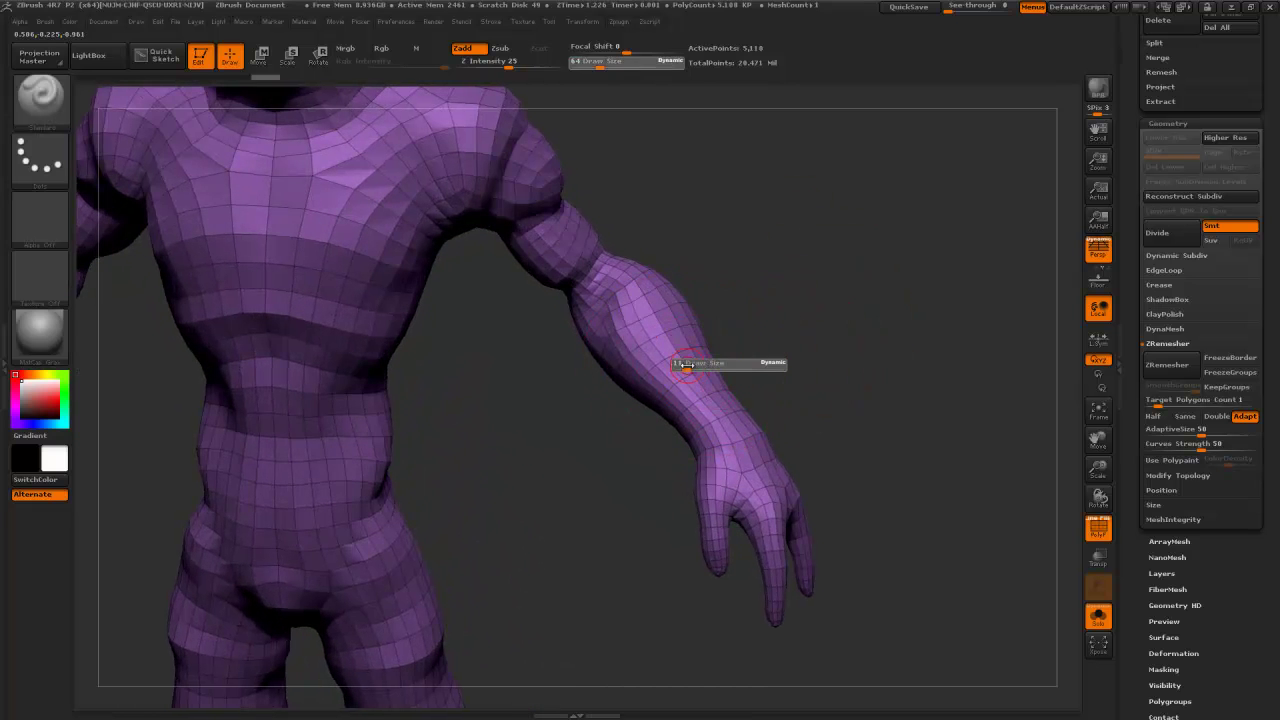
pyautogui.keyDown('ctrl'); pyautogui.keyDown('shift'); pyautogui.click(685, 367); pyautogui.keyUp('shift'); pyautogui.keyUp('ctrl')
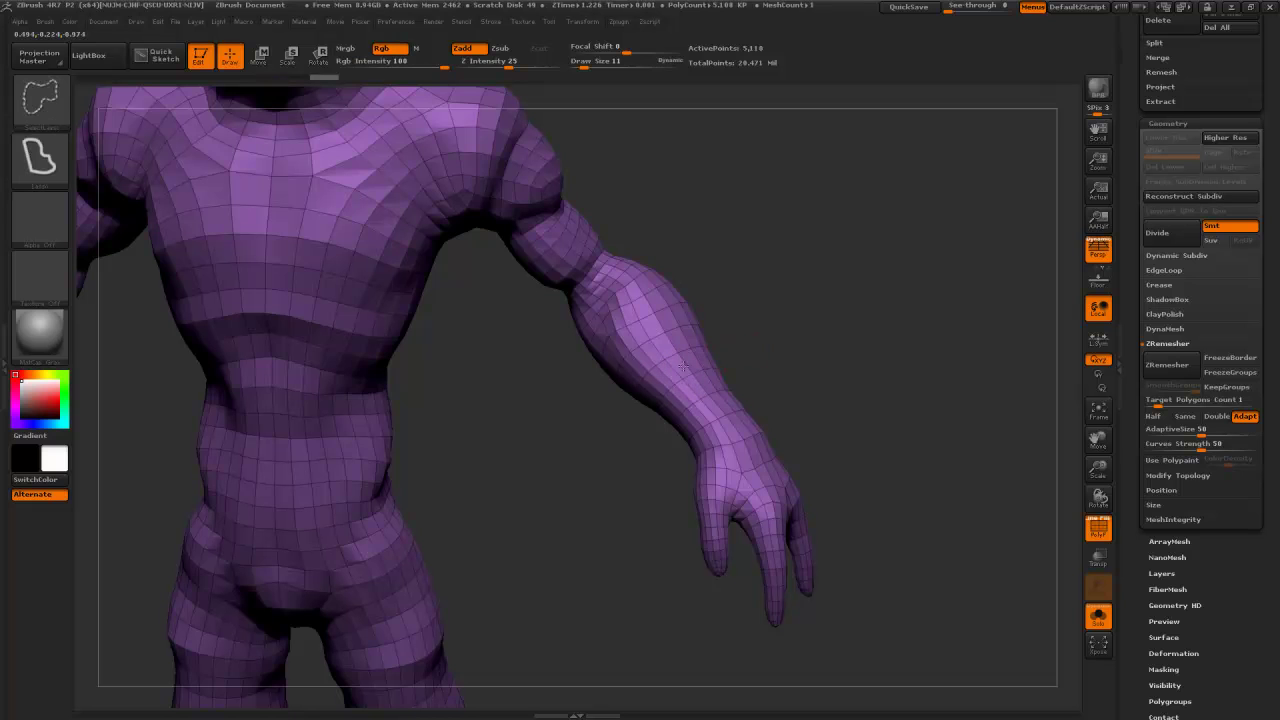
pyautogui.keyDown('ctrl'); pyautogui.keyDown('shift'); pyautogui.click(685, 365); pyautogui.keyUp('shift'); pyautogui.keyUp('ctrl')
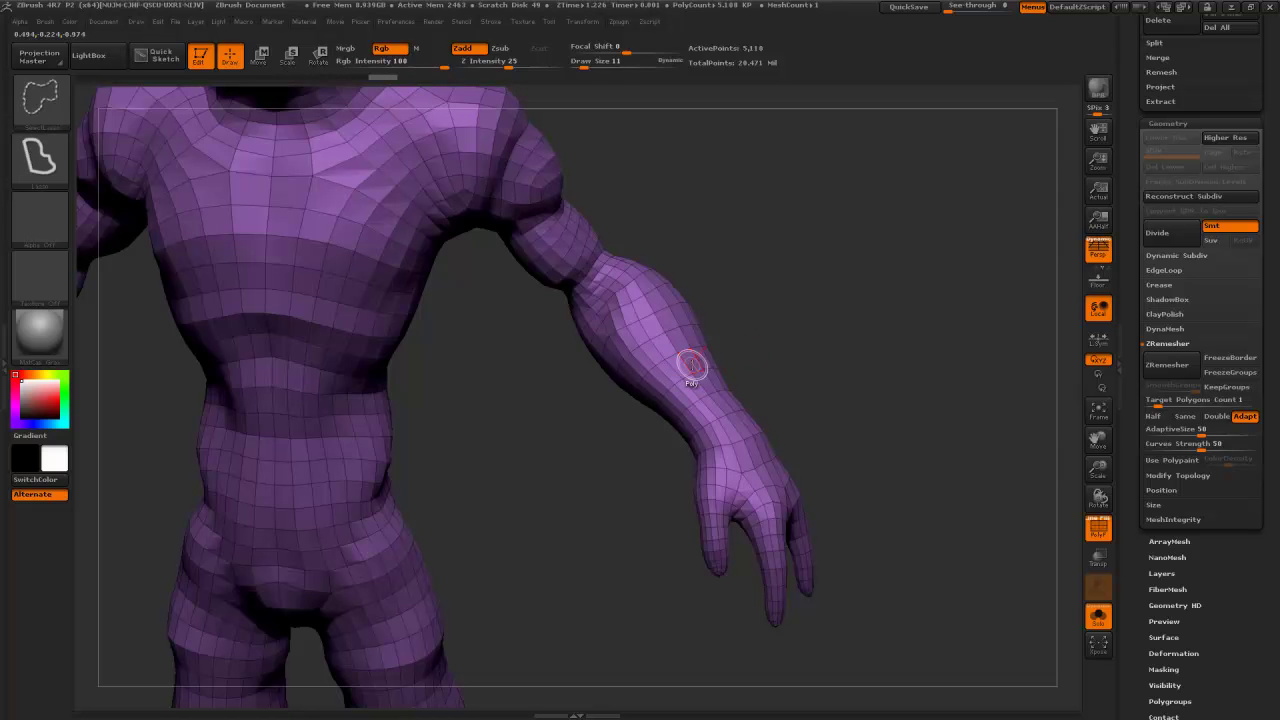
pyautogui.keyDown('ctrl'); pyautogui.keyDown('shift'); pyautogui.click(686, 366); pyautogui.keyUp('shift'); pyautogui.keyUp('ctrl')
# - Hide polygon loops around the upper thighs and lower legs, then unhide the leg bands
pyautogui.moveTo(766, 331)
pyautogui.mouseDown()
pyautogui.moveTo(808, 249)
pyautogui.moveTo(777, 270)
pyautogui.moveTo(770, 208)
pyautogui.mouseUp()
pyautogui.moveTo(711, 240); pyautogui.dragTo(592, 256)
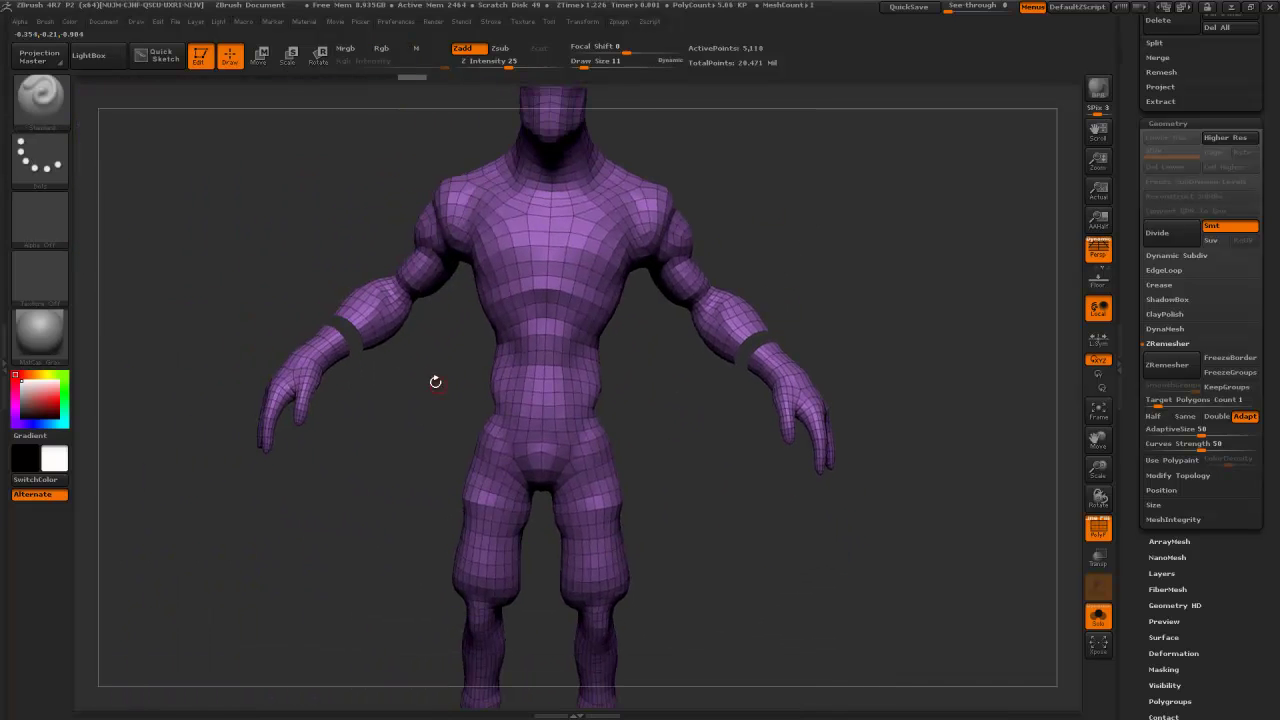
pyautogui.moveTo(638, 560)
pyautogui.keyDown('alt'); pyautogui.mouseDown()
pyautogui.moveTo(588, 436)
pyautogui.moveTo(645, 453)
pyautogui.mouseUp(); pyautogui.keyUp('alt')
pyautogui.hotkey('ctrl', 'shift')
pyautogui.keyDown('ctrl'); pyautogui.keyDown('shift'); pyautogui.click(547, 428); pyautogui.keyUp('shift'); pyautogui.keyUp('ctrl')
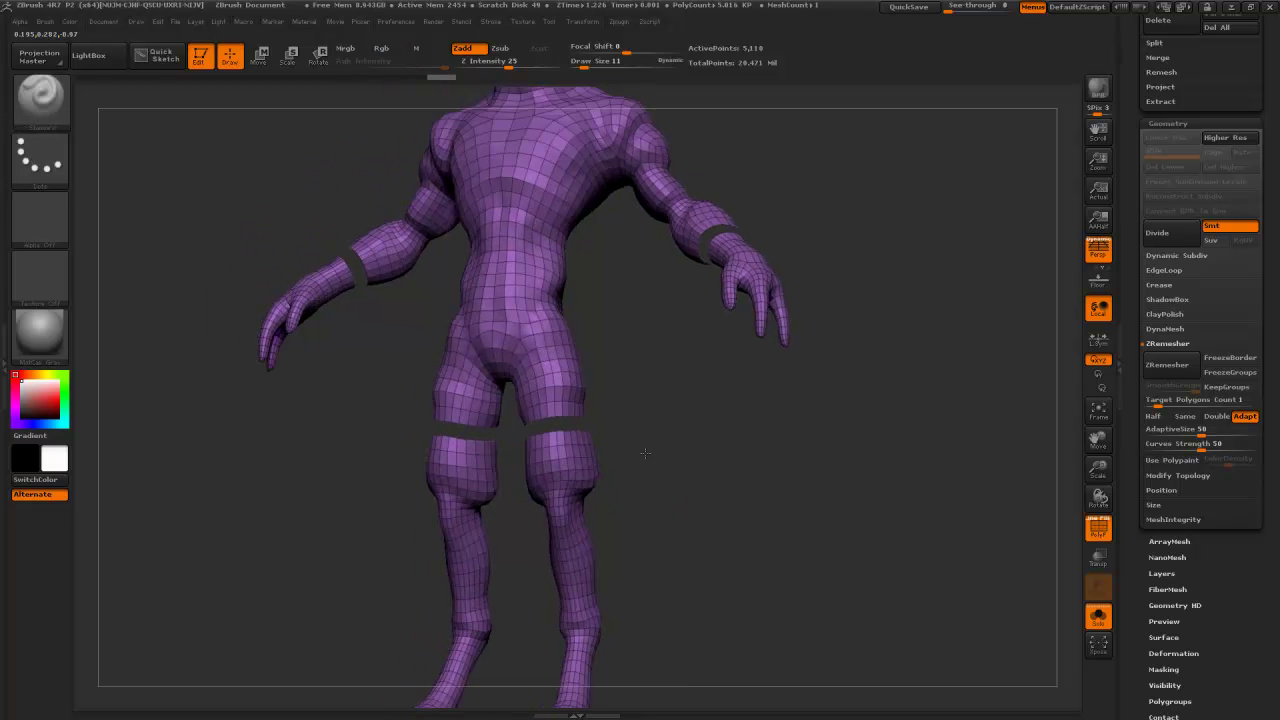
pyautogui.keyDown('ctrl'); pyautogui.keyDown('shift'); pyautogui.click(577, 566); pyautogui.keyUp('shift'); pyautogui.keyUp('ctrl')
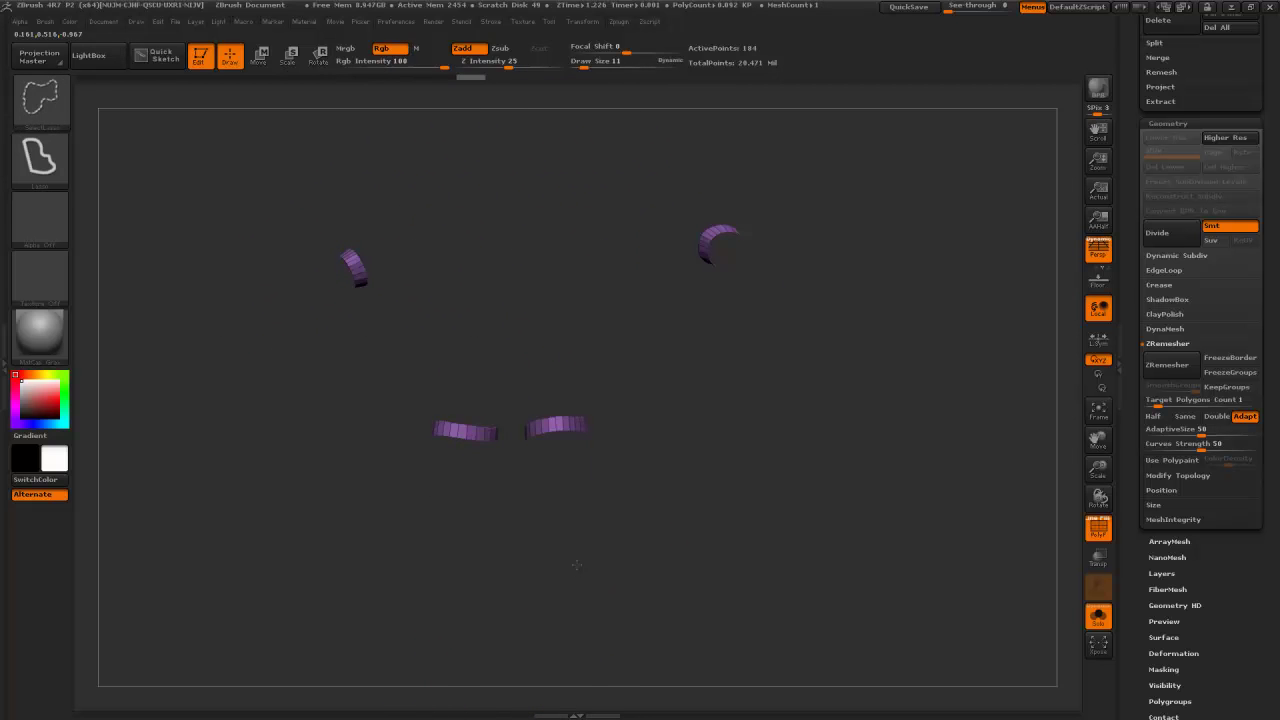
pyautogui.keyDown('ctrl'); pyautogui.keyDown('shift'); pyautogui.click(576, 565); pyautogui.keyUp('shift'); pyautogui.keyUp('ctrl')
pyautogui.keyDown('ctrl'); pyautogui.keyDown('shift'); pyautogui.click(578, 564); pyautogui.keyUp('shift'); pyautogui.keyUp('ctrl')
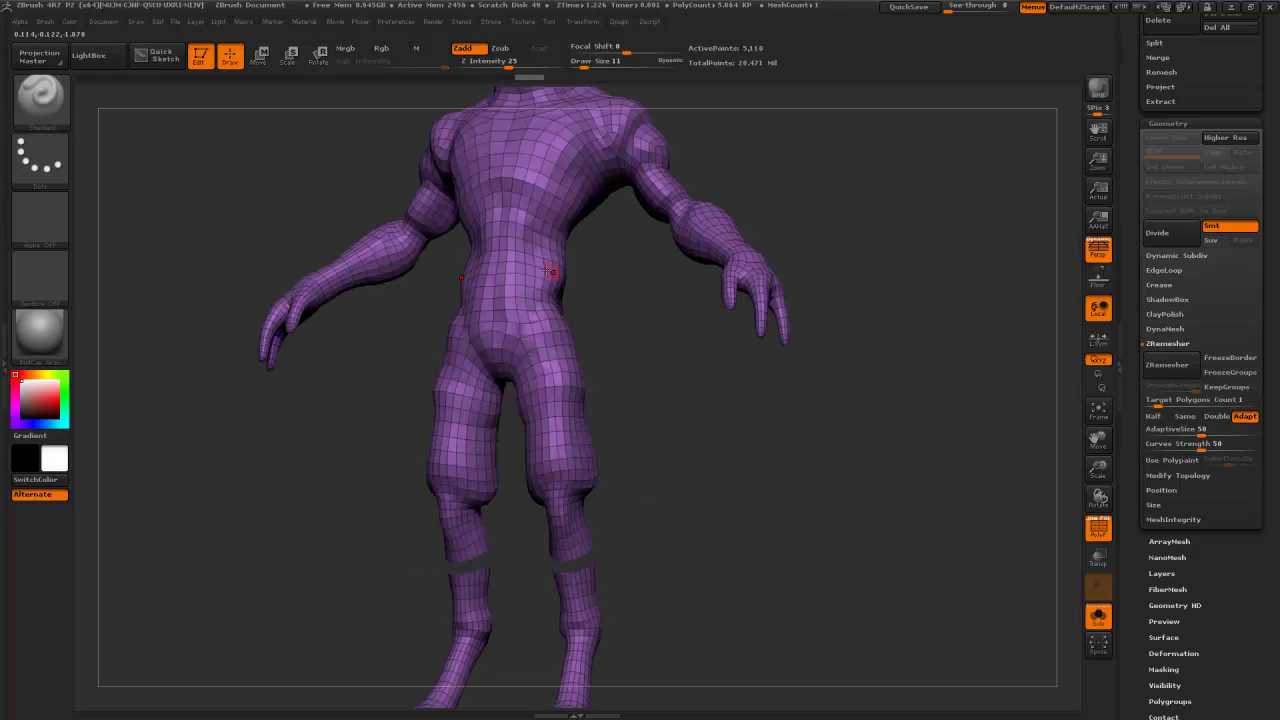
pyautogui.keyDown('ctrl'); pyautogui.keyDown('shift'); pyautogui.click(598, 279); pyautogui.keyUp('shift'); pyautogui.keyUp('ctrl')
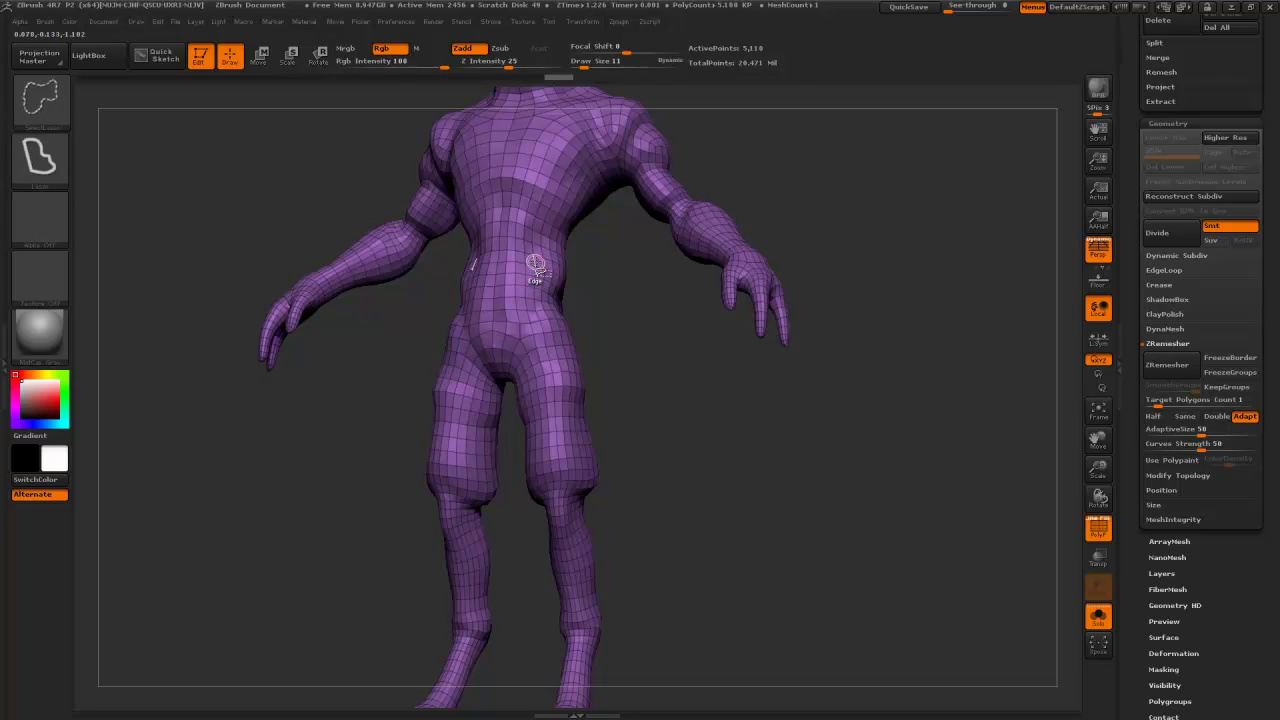
# - Hide the polygon loop along the waist and zoom out to fit the whole body
pyautogui.keyDown('ctrl'); pyautogui.keyDown('shift'); pyautogui.click(537, 265); pyautogui.keyUp('shift'); pyautogui.keyUp('ctrl')
pyautogui.moveTo(646, 311)
pyautogui.mouseDown()
pyautogui.moveTo(666, 337)
pyautogui.moveTo(640, 330)
pyautogui.moveTo(710, 318)
pyautogui.moveTo(578, 333)
pyautogui.moveTo(677, 360)
pyautogui.mouseUp()
pyautogui.keyDown('ctrl'); pyautogui.keyDown('shift'); pyautogui.click(640, 346); pyautogui.keyUp('shift'); pyautogui.keyUp('ctrl')
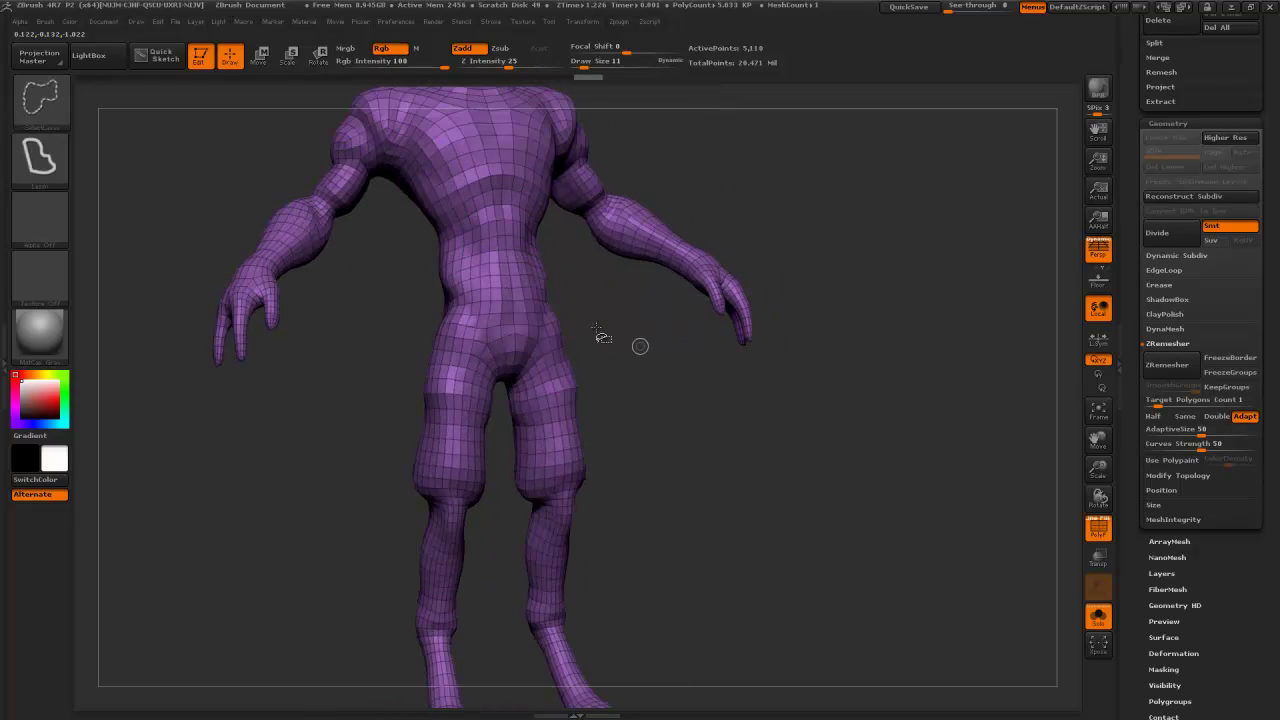
pyautogui.keyDown('ctrl'); pyautogui.keyDown('shift'); pyautogui.click(507, 262); pyautogui.keyUp('shift'); pyautogui.keyUp('ctrl')
pyautogui.moveTo(680, 409)
pyautogui.mouseDown()
pyautogui.moveTo(777, 413)
pyautogui.moveTo(640, 414)
pyautogui.moveTo(659, 420)
pyautogui.mouseUp()
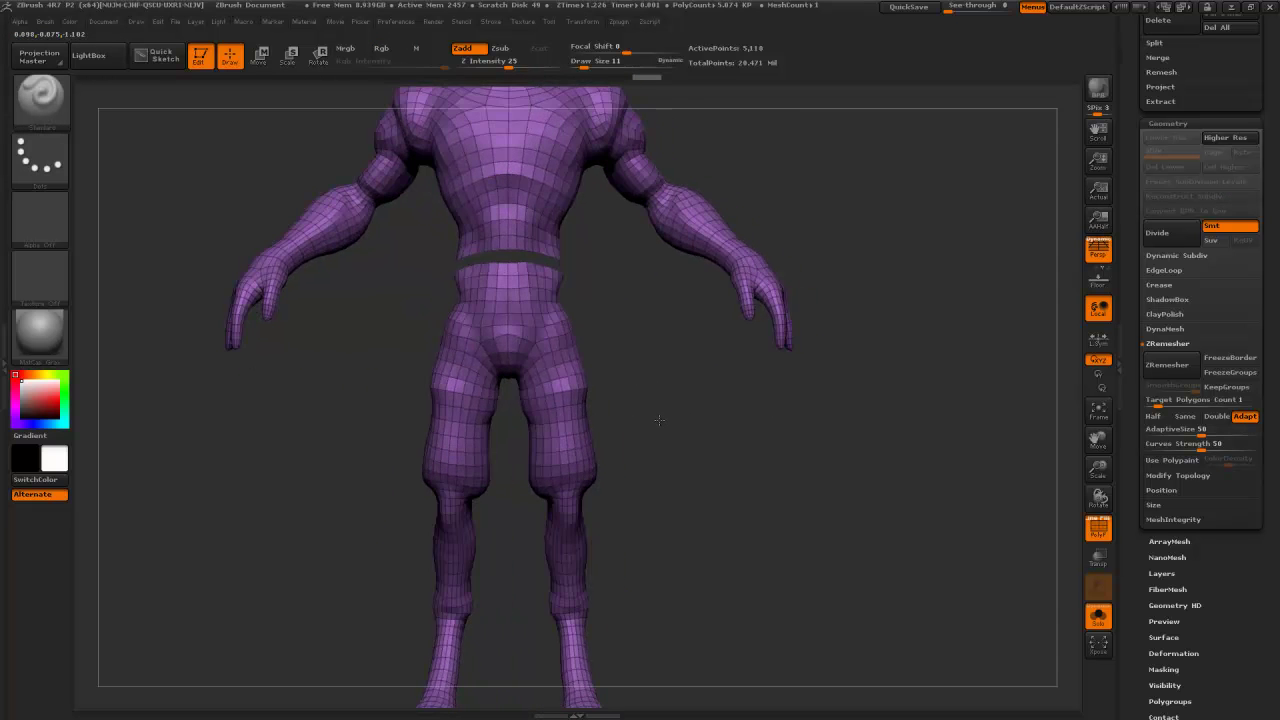
pyautogui.keyDown('alt'); pyautogui.moveTo(713, 451); pyautogui.dragTo(788, 474); pyautogui.keyUp('alt')
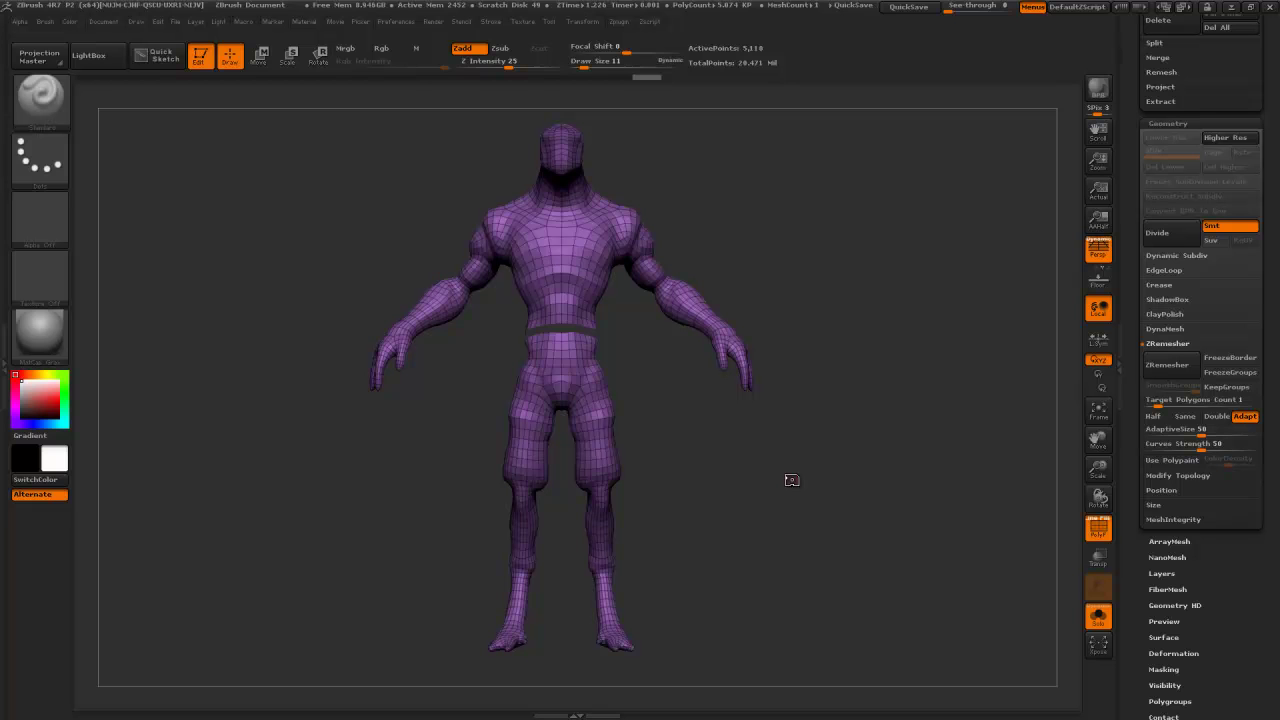
# - Unhide the waist band, then check export options: quads, texture and merge on, groups off
pyautogui.moveTo(795, 472); pyautogui.dragTo(786, 474)
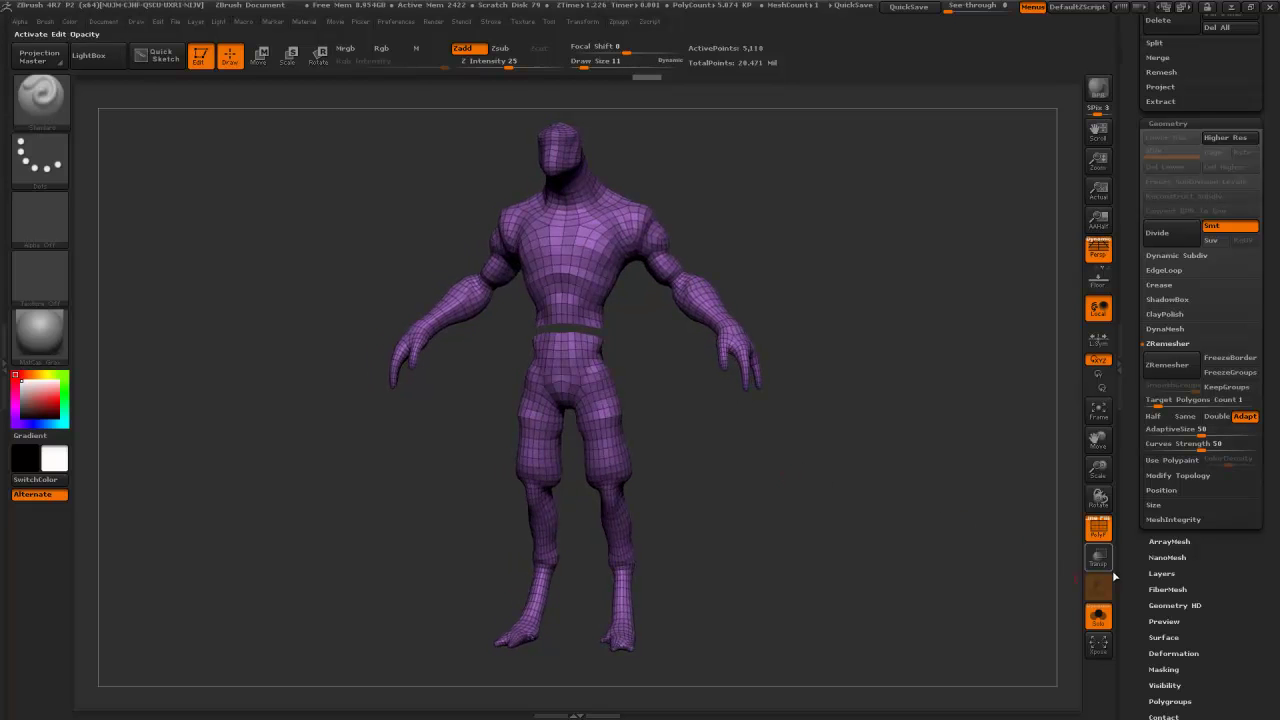
pyautogui.keyDown('ctrl'); pyautogui.keyDown('shift'); pyautogui.click(1003, 494); pyautogui.keyUp('shift'); pyautogui.keyUp('ctrl')
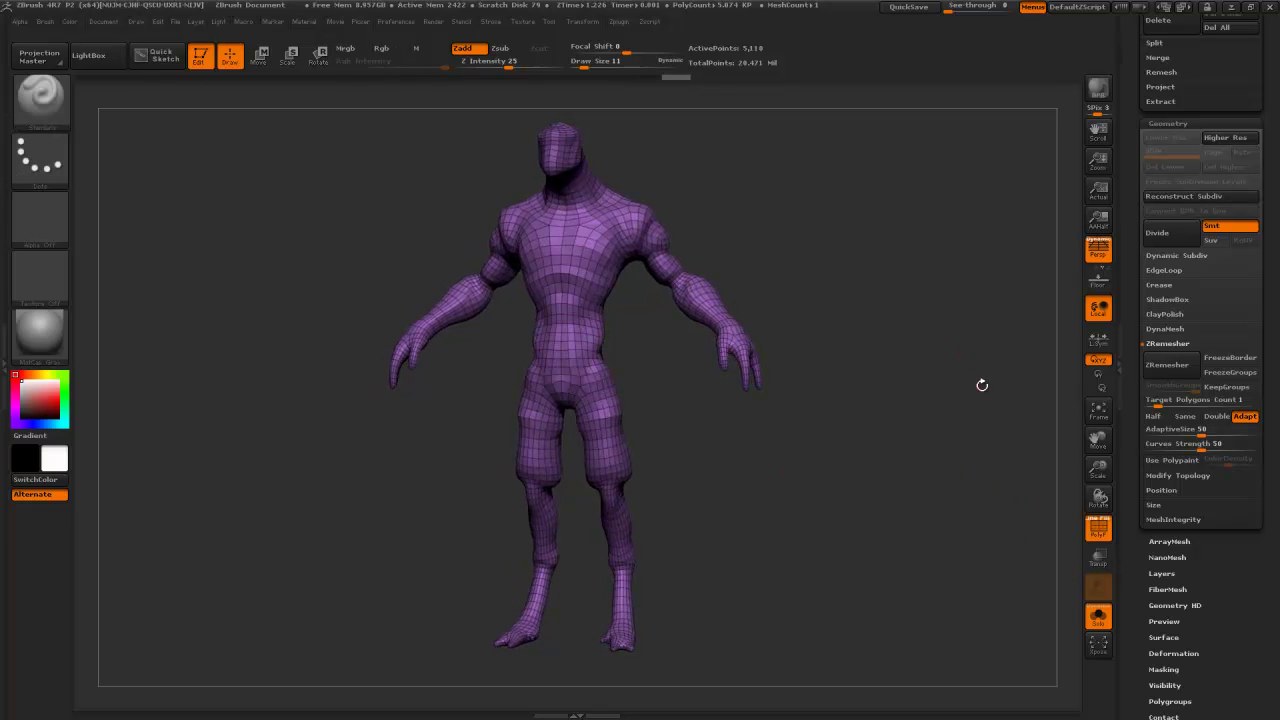
pyautogui.keyDown('shift'); pyautogui.moveTo(915, 370); pyautogui.dragTo(912, 366); pyautogui.keyUp('shift')
pyautogui.moveTo(1124, 560); pyautogui.dragTo(1124, 321)
pyautogui.click(1158, 314)
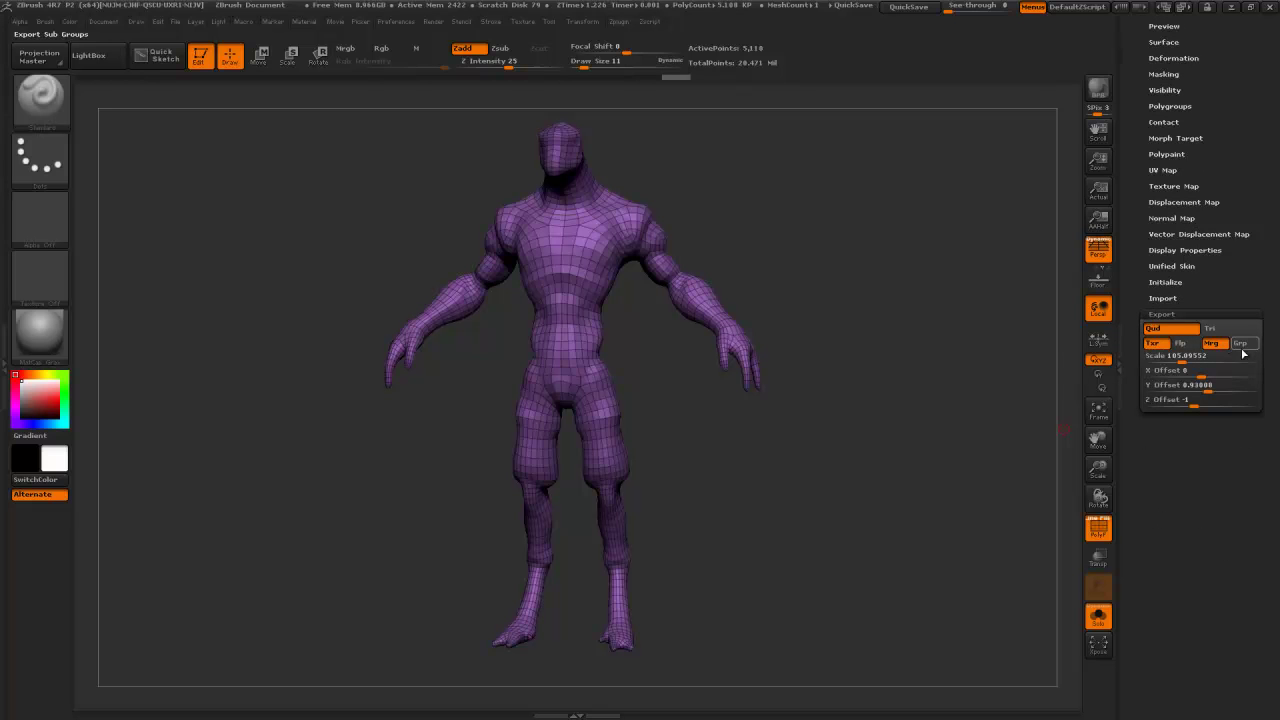
pyautogui.moveTo(1143, 200); pyautogui.dragTo(1162, 460)
# - Start exporting the body and navigate to the AdvChara\DemoModel_ART\OBJ folder
pyautogui.click(1217, 72)
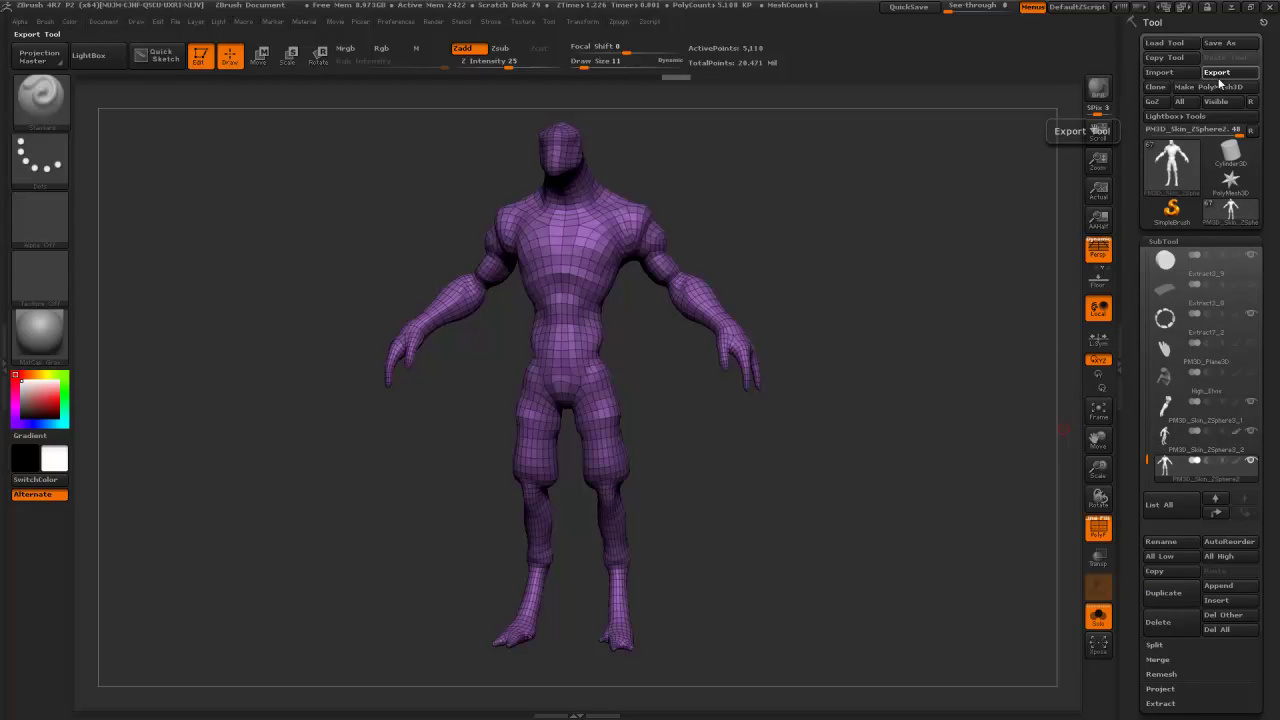
pyautogui.click(350, 30)
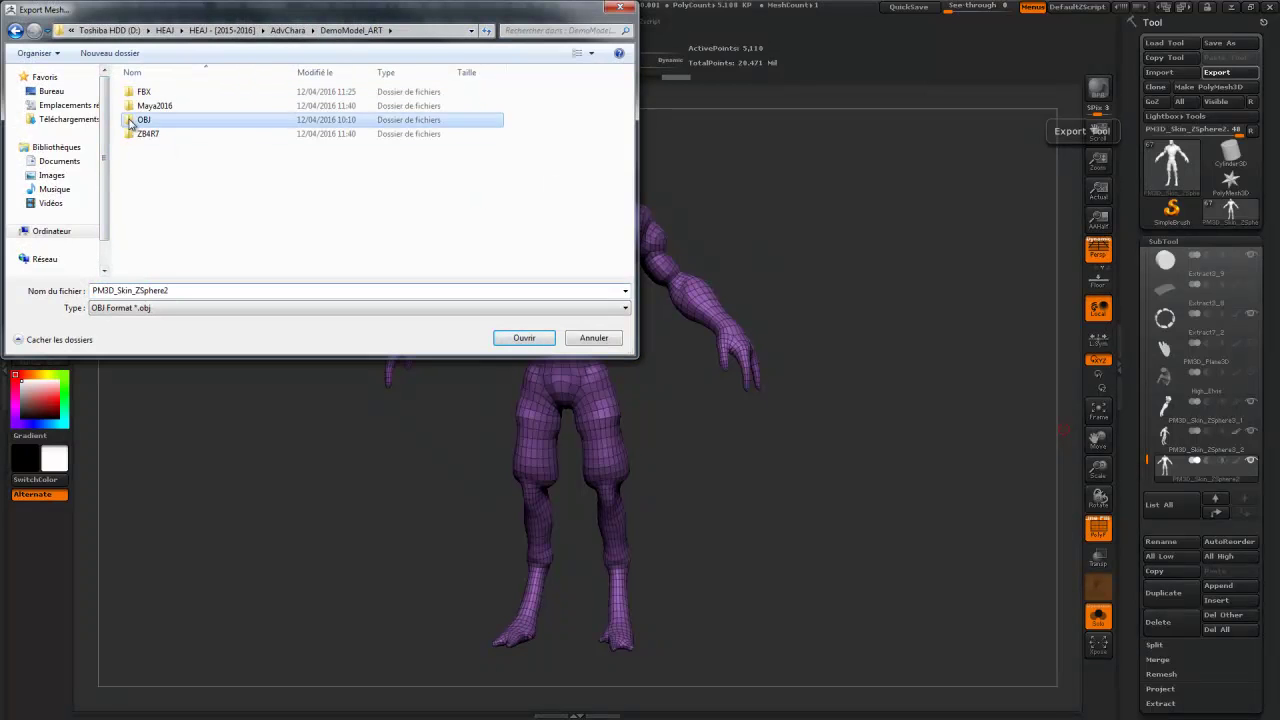
pyautogui.doubleClick(130, 121)
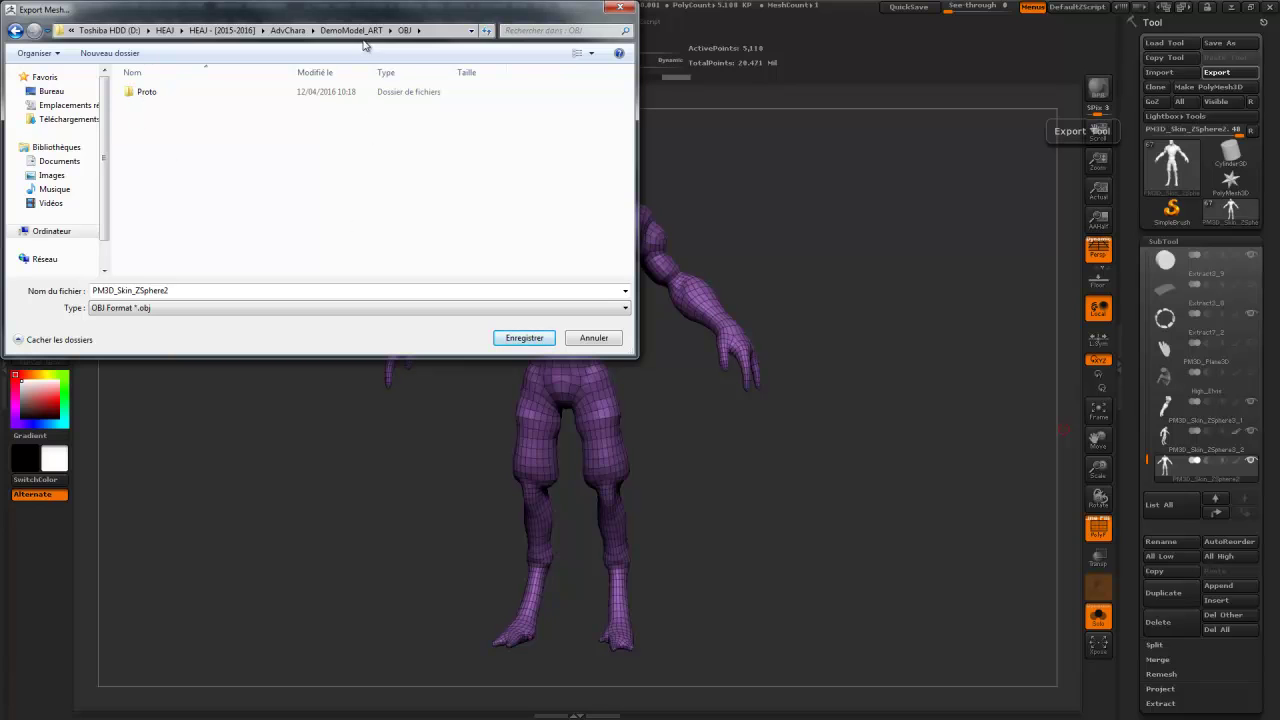
pyautogui.click(288, 30)
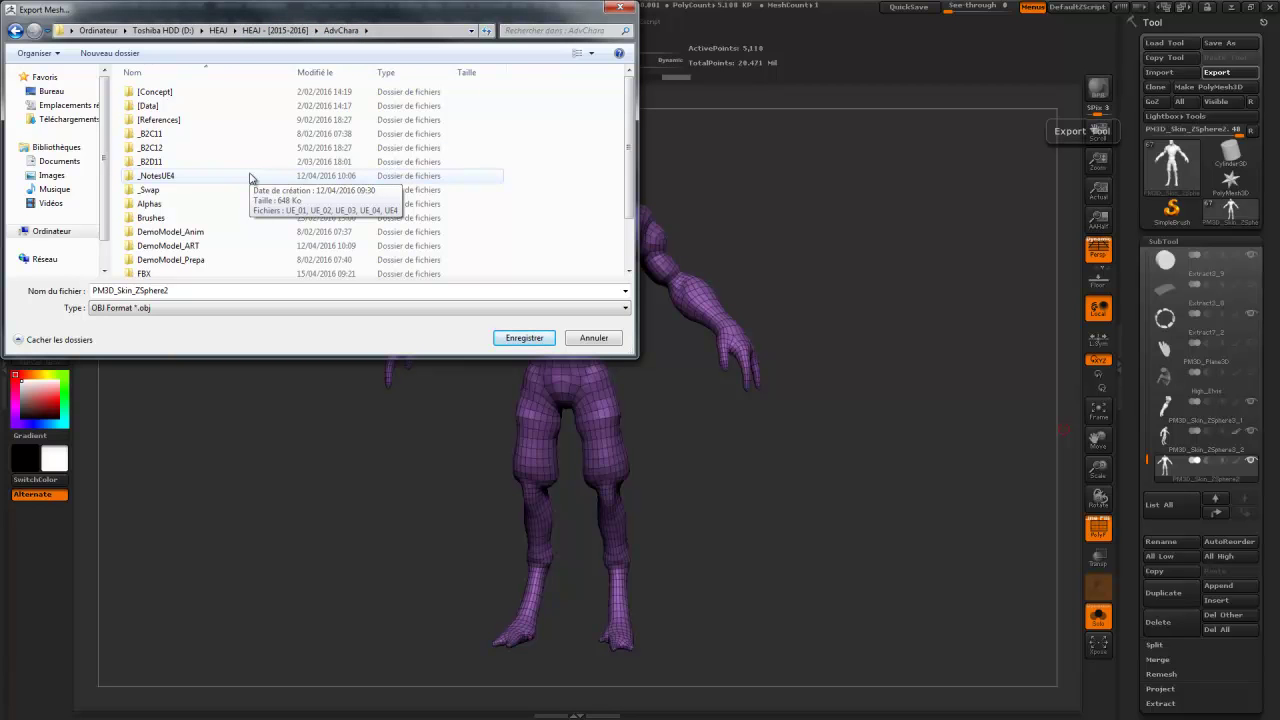
pyautogui.scroll(-1, 250, 178)
pyautogui.doubleClick(240, 211)
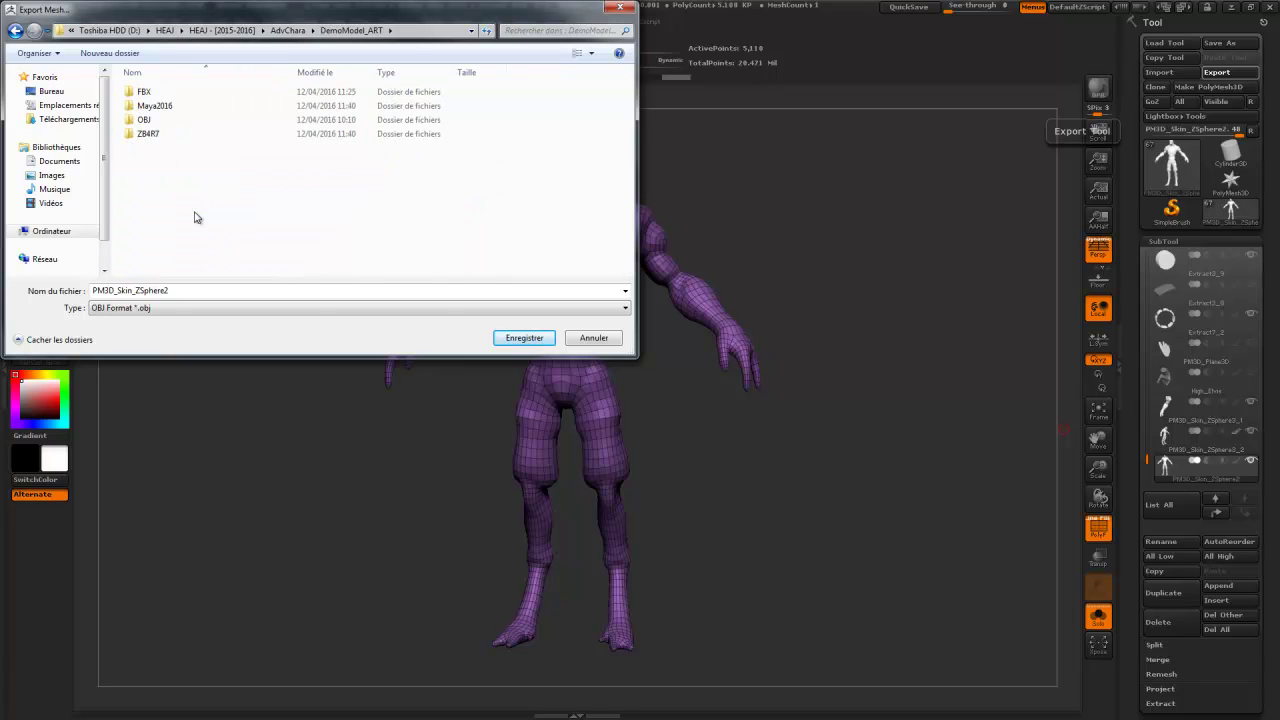
pyautogui.doubleClick(147, 120)
# - Create a new Proto2 folder inside OBJ and save the body mesh there as Body.obj
pyautogui.rightClick(163, 177)
pyautogui.moveTo(226, 352)
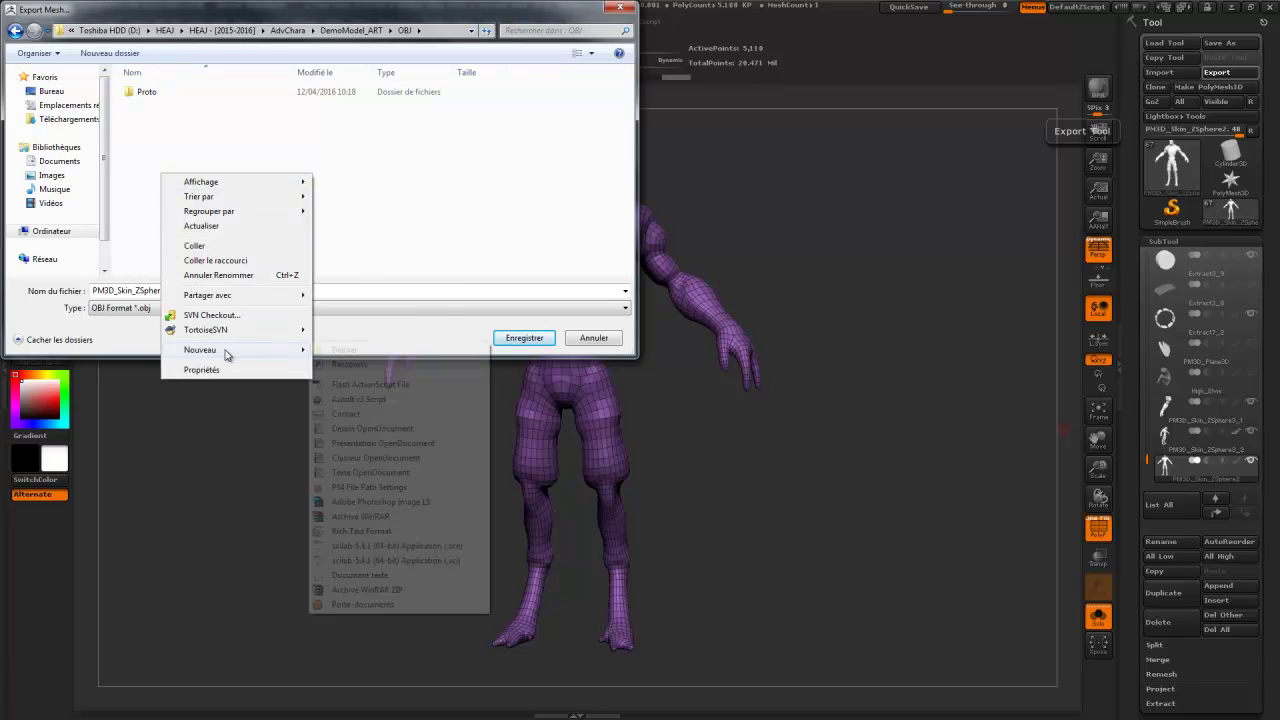
pyautogui.click(348, 352)
pyautogui.write('P')
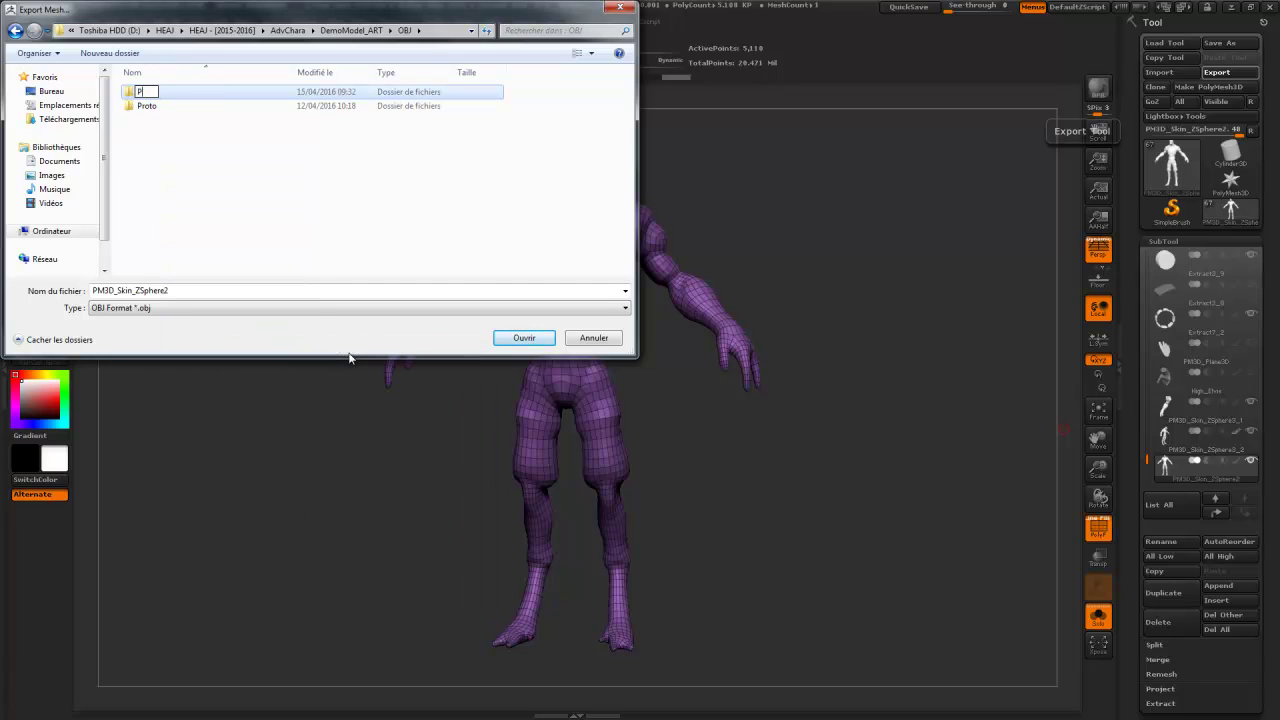
pyautogui.write('roto2')
pyautogui.press('Return')
pyautogui.press('Return')
pyautogui.click(185, 290)
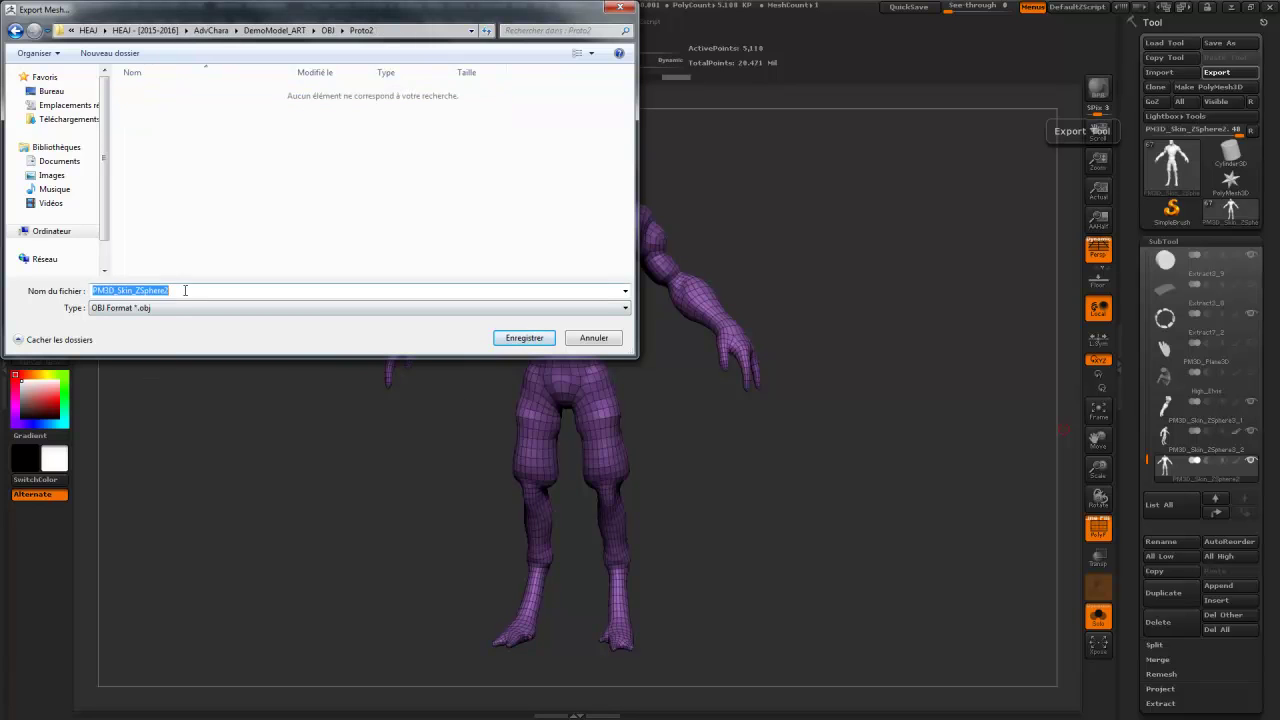
pyautogui.write('Body')
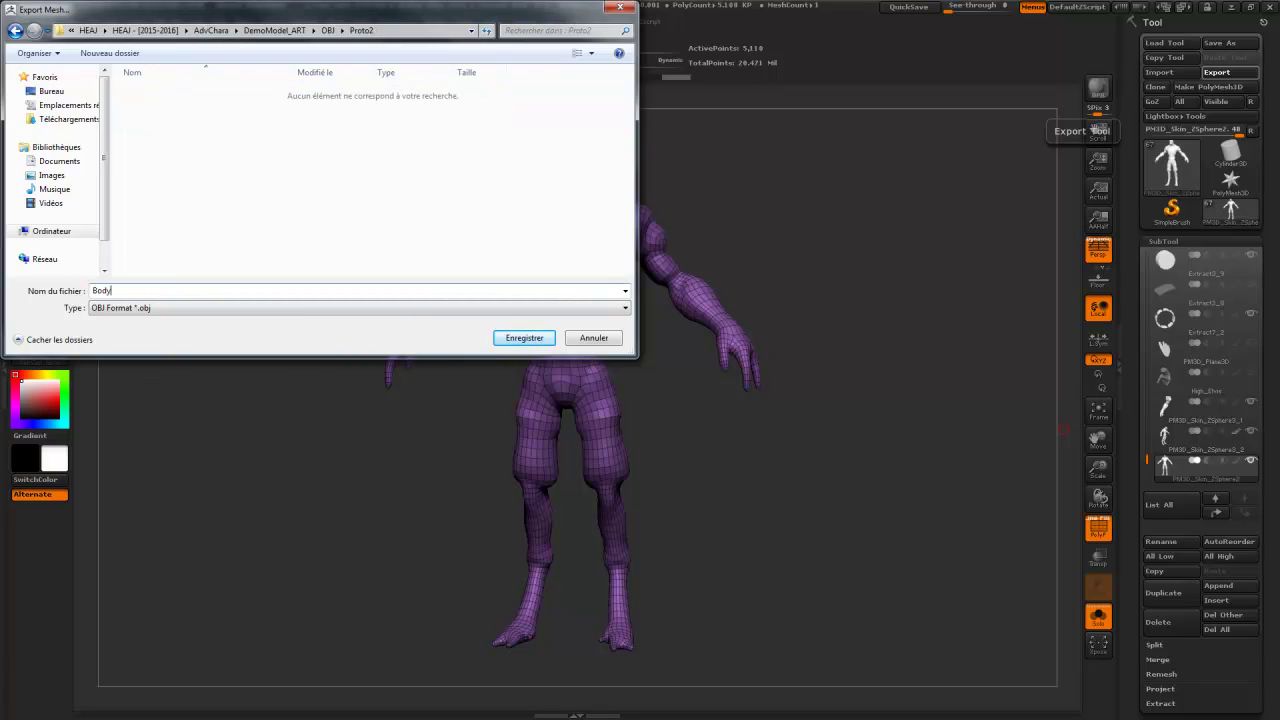
pyautogui.press('Return')
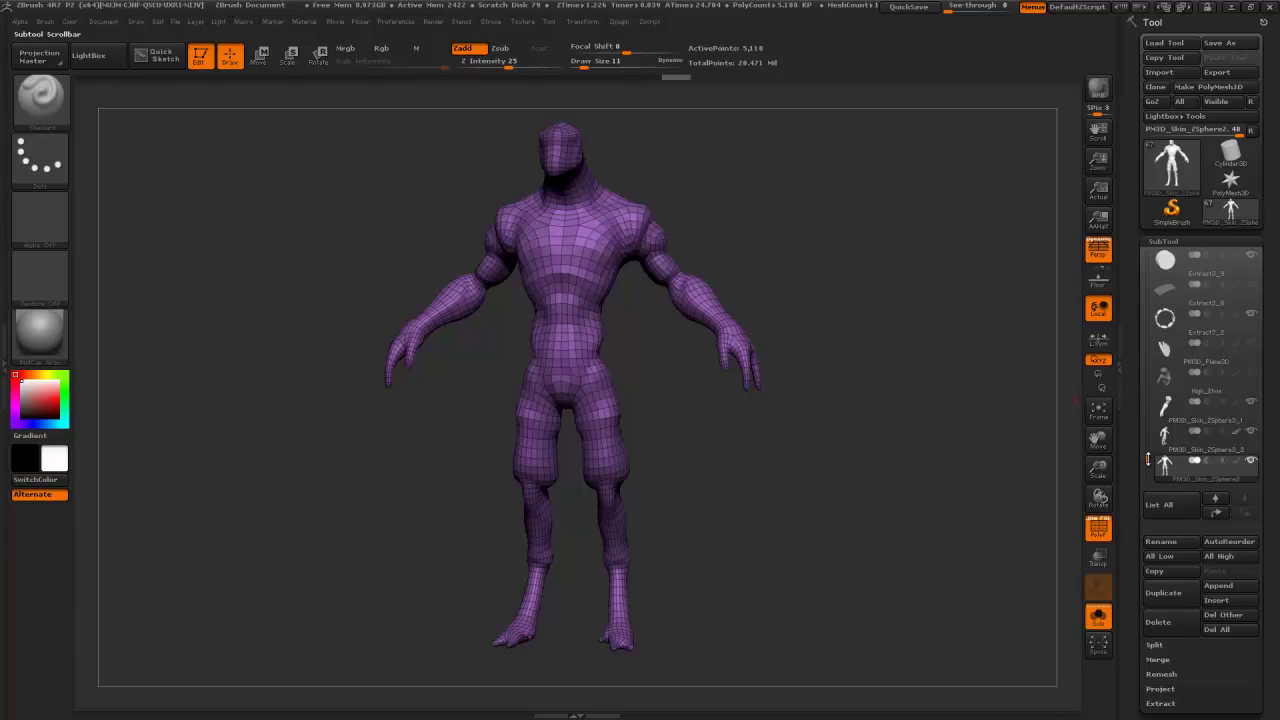
# - Make PM3D_Skin_ZSphere4 the active head subtool and enlarge it in view
pyautogui.moveTo(1148, 459); pyautogui.dragTo(1139, 246)
pyautogui.click(1164, 341)
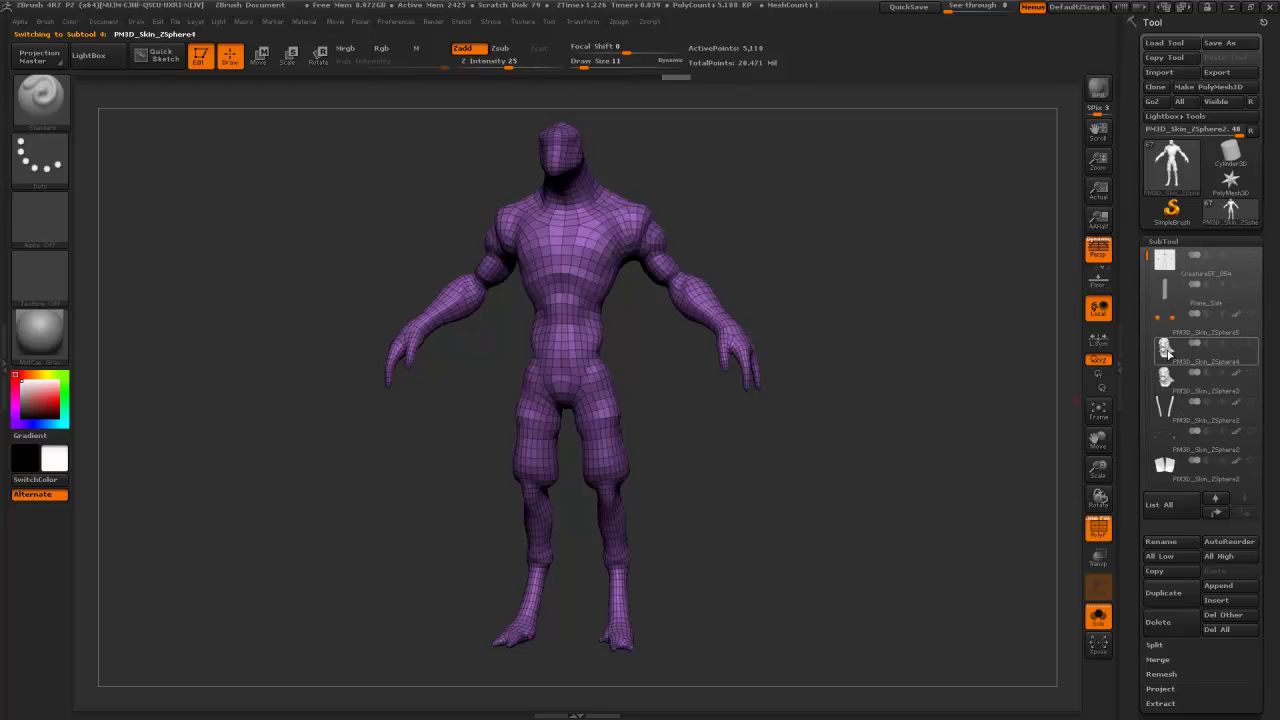
pyautogui.keyDown('alt'); pyautogui.moveTo(937, 239); pyautogui.dragTo(900, 266); pyautogui.keyUp('alt')
# - Frame the PM3D_Skin_ZSphere4 head, duplicate it and ZRemesh the copy at target count 5
pyautogui.click(1173, 379)
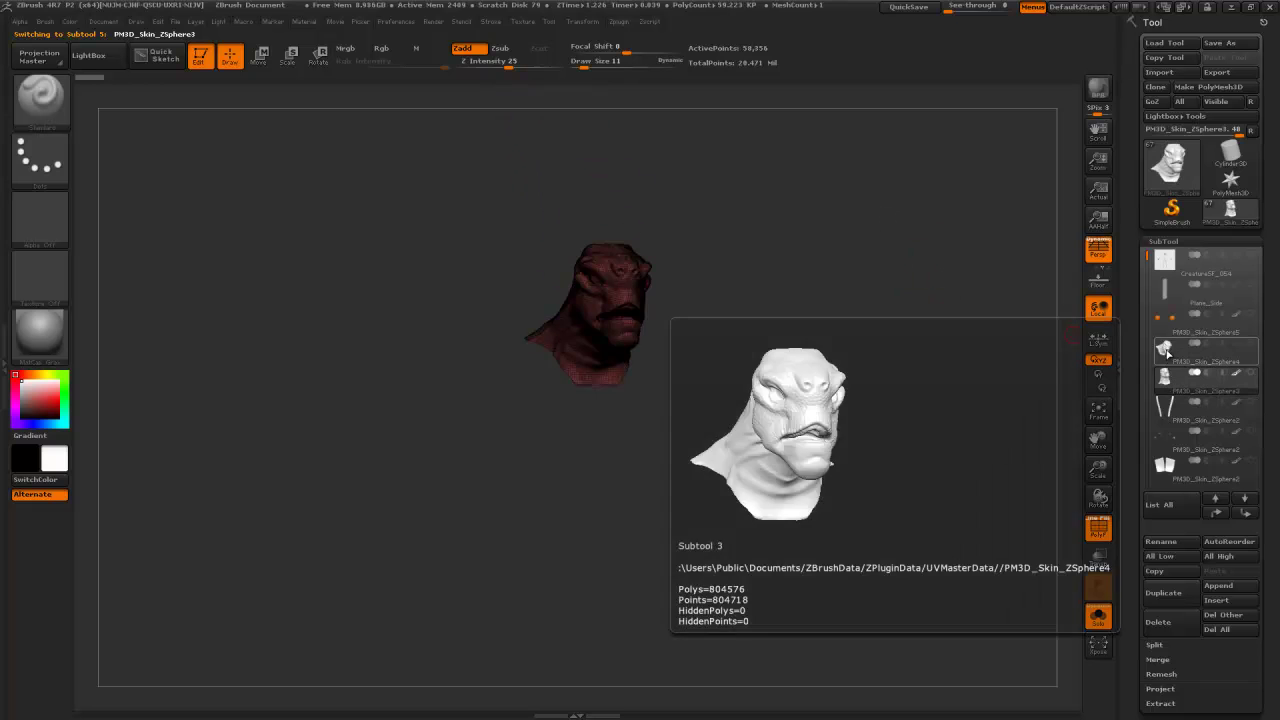
pyautogui.click(1168, 349)
pyautogui.moveTo(972, 321); pyautogui.dragTo(986, 380)
pyautogui.keyDown('alt'); pyautogui.moveTo(927, 274); pyautogui.dragTo(940, 362); pyautogui.keyUp('alt')
pyautogui.moveTo(940, 362); pyautogui.dragTo(870, 358)
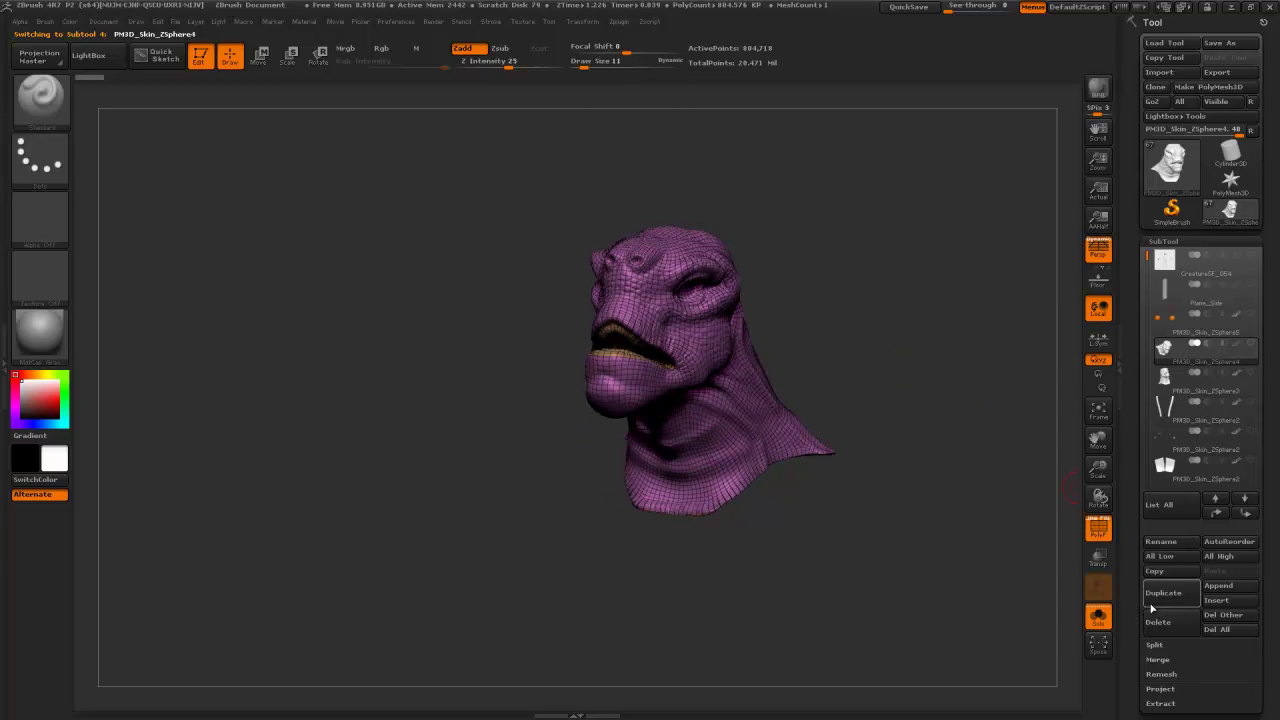
pyautogui.click(1152, 599)
pyautogui.moveTo(1123, 619); pyautogui.dragTo(1127, 461)
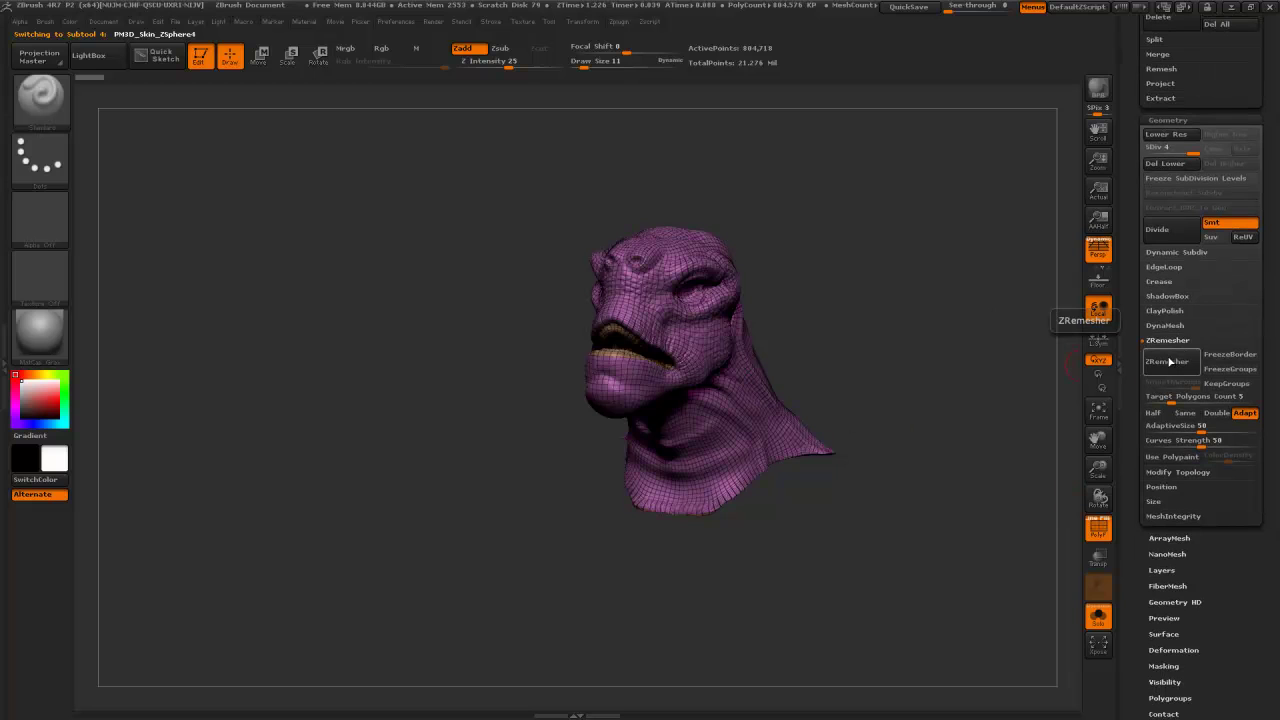
pyautogui.click(1169, 362)
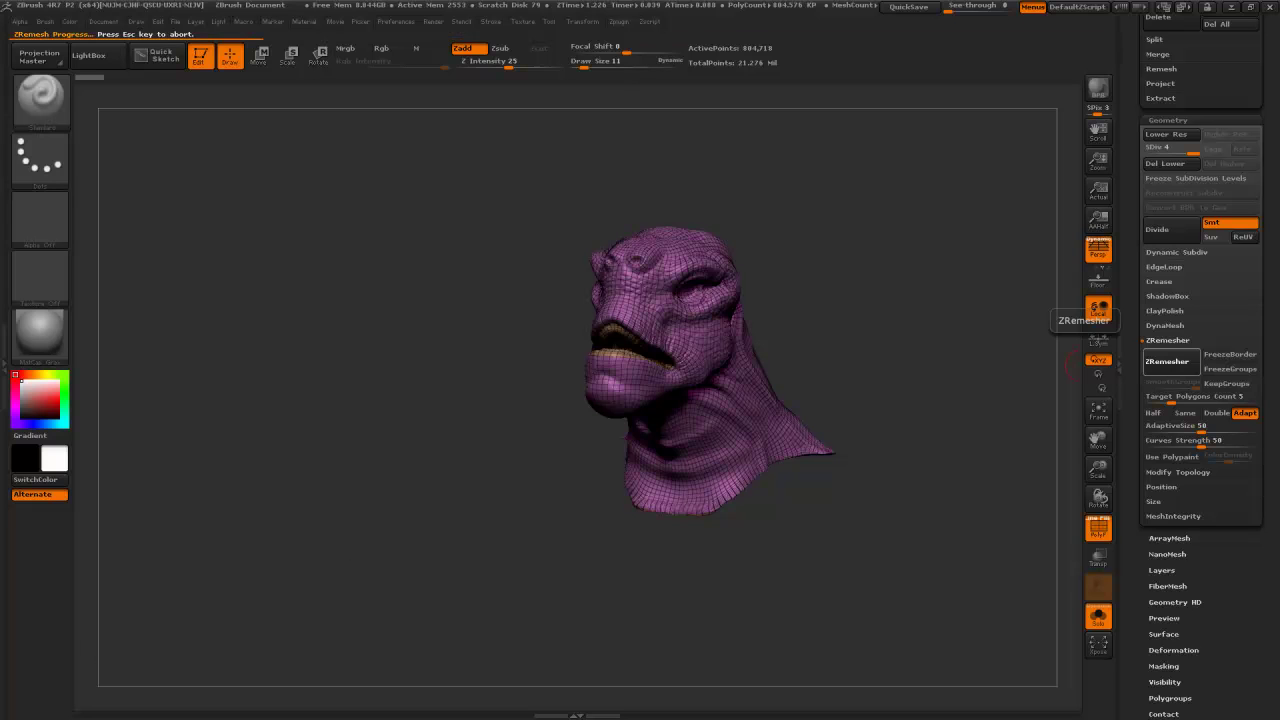
# - ZRemesh the head copy at target polygon count 1, then at 0.1
pyautogui.click(1173, 398)
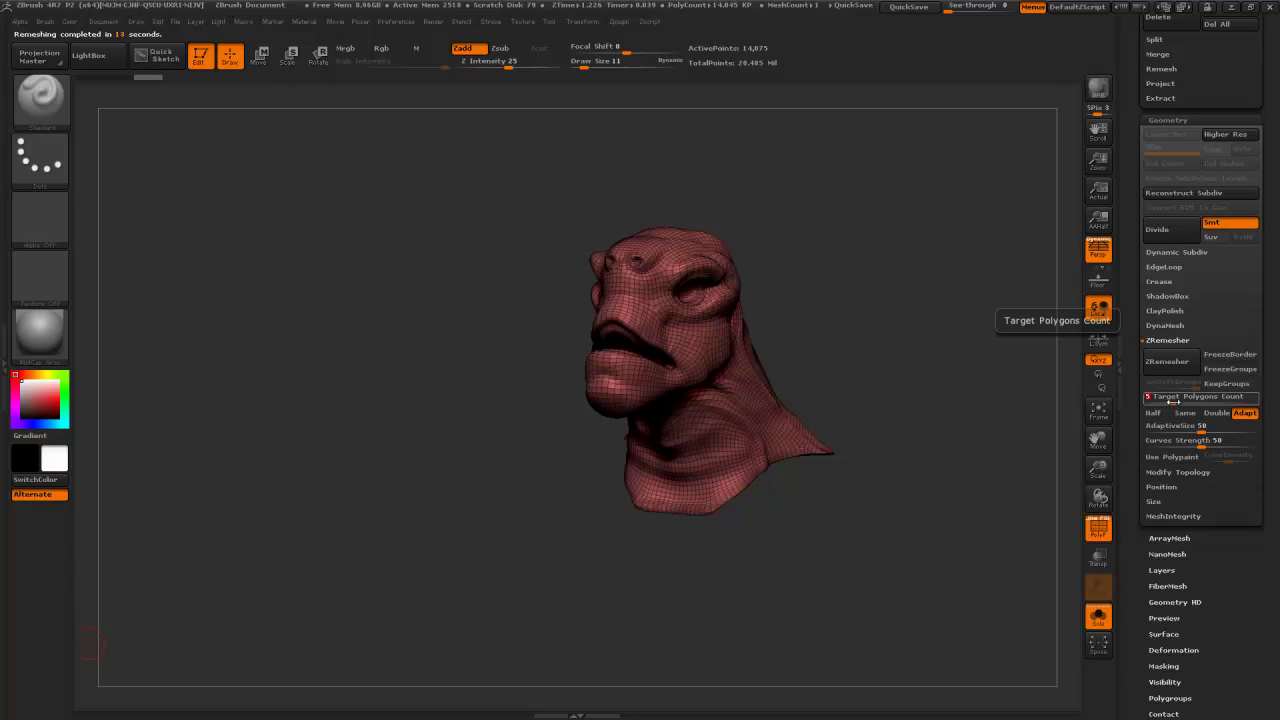
pyautogui.click(1177, 366)
pyautogui.click(1163, 397)
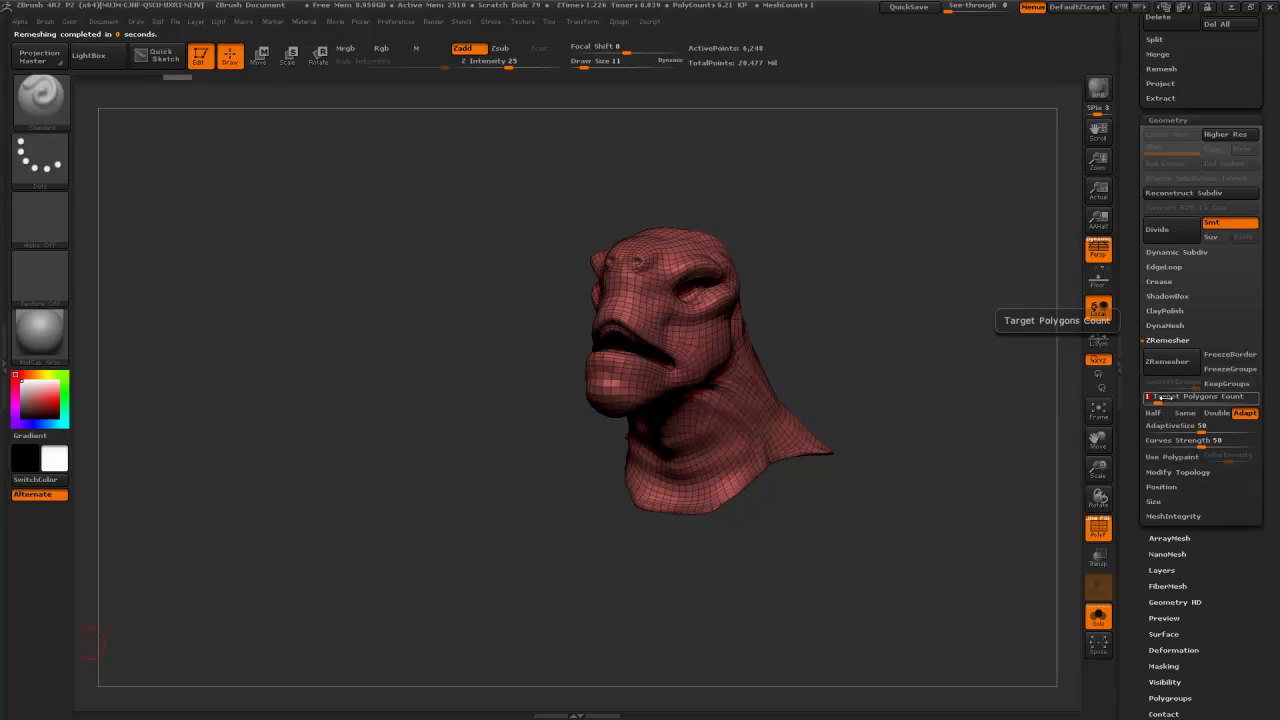
pyautogui.click(1175, 366)
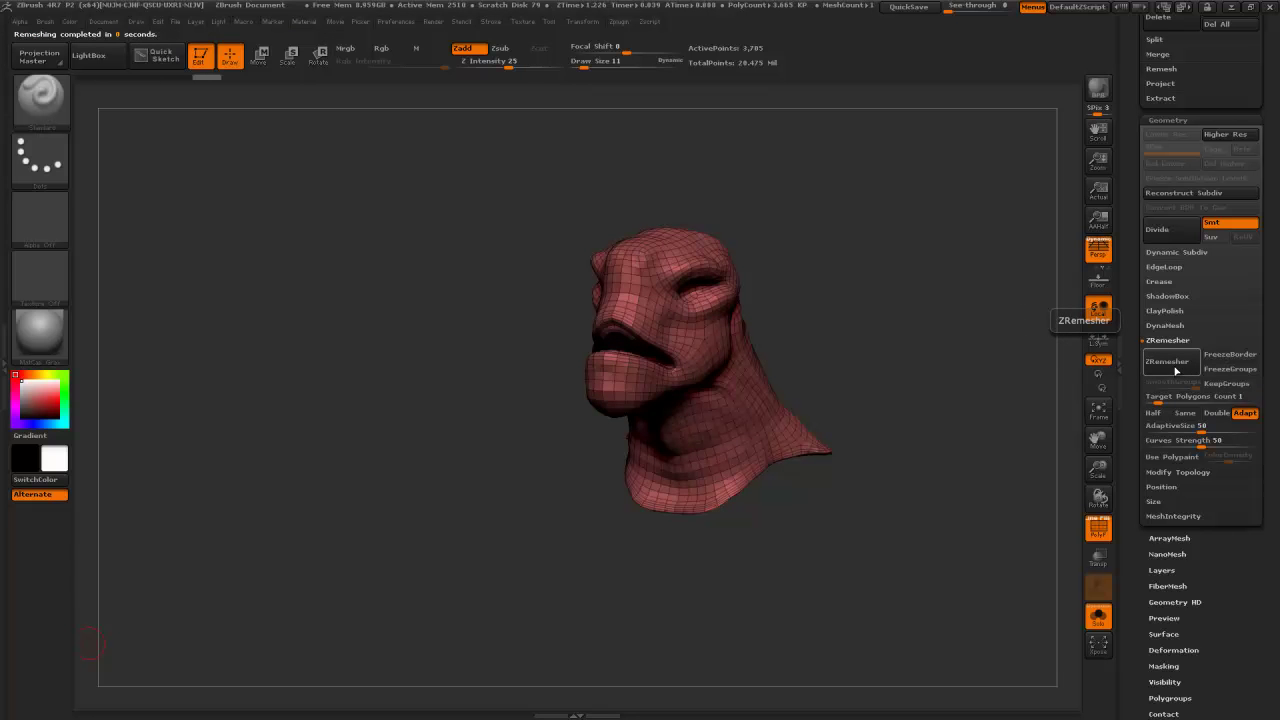
pyautogui.moveTo(914, 309)
pyautogui.mouseDown()
pyautogui.moveTo(878, 260)
pyautogui.moveTo(926, 228)
pyautogui.moveTo(920, 252)
pyautogui.mouseUp()
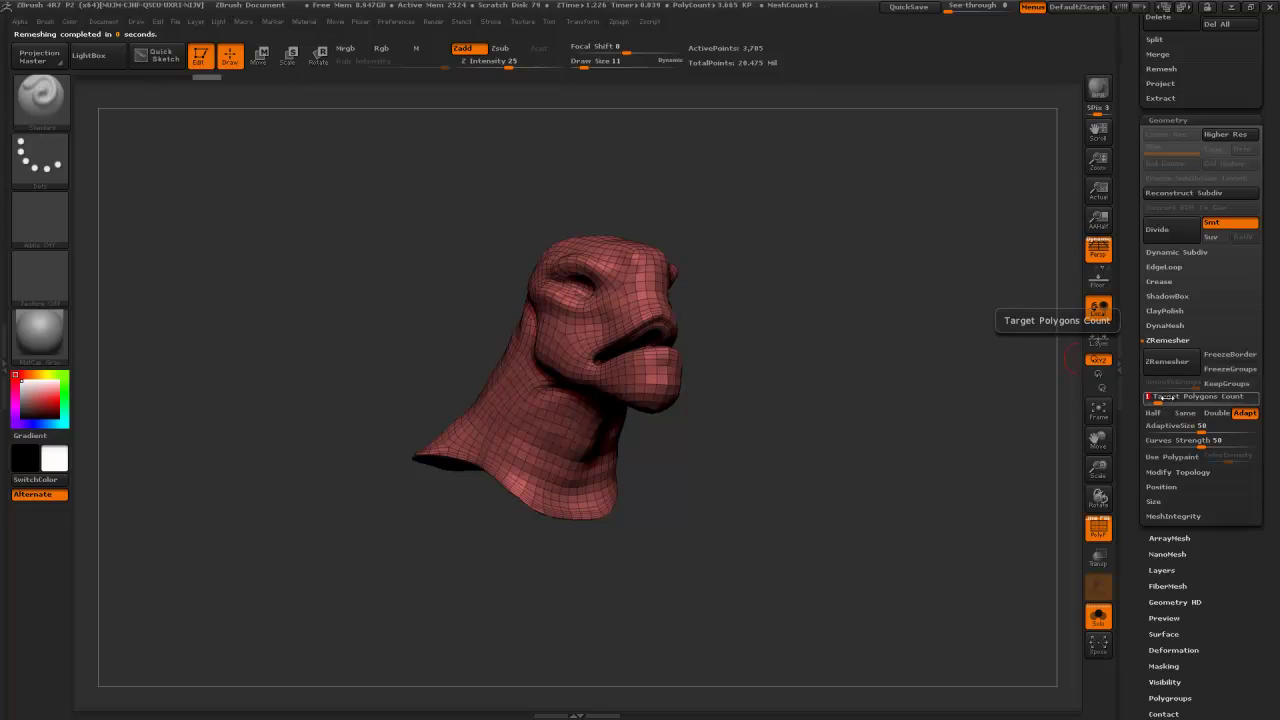
pyautogui.press('Return')
pyautogui.click(1173, 366)
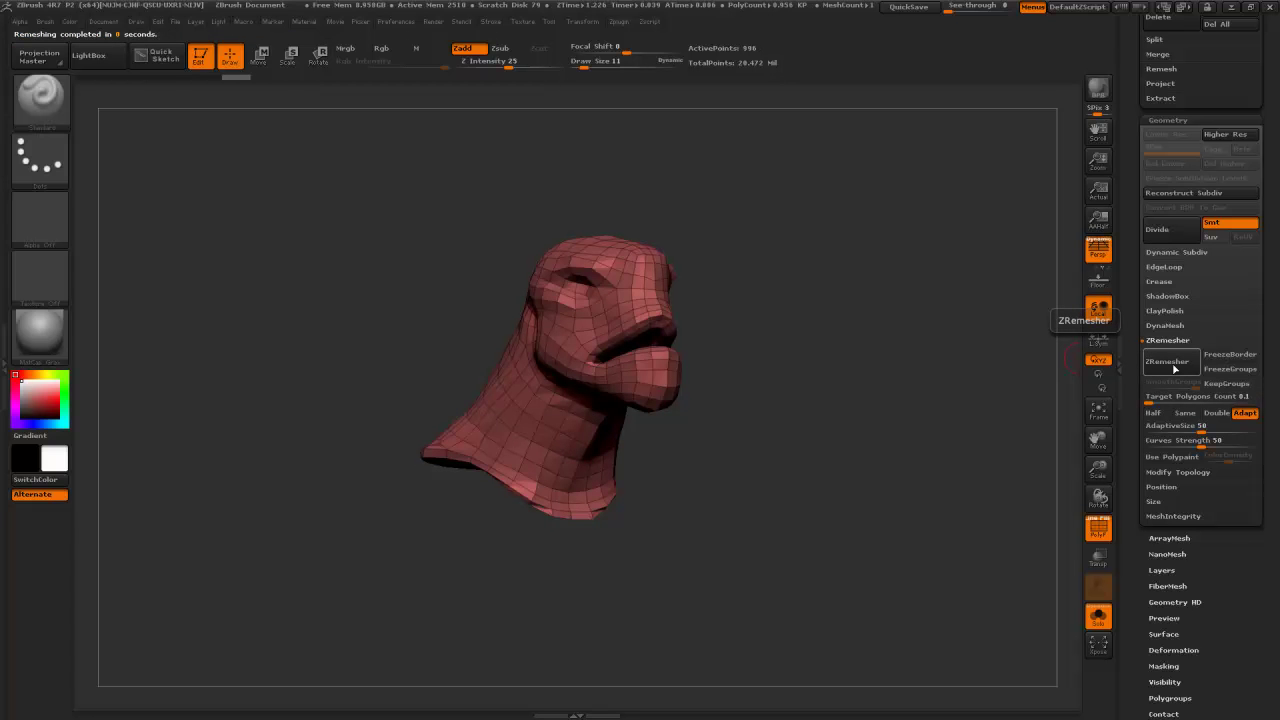
pyautogui.click(1175, 369)
# - Remesh the head at target count 0.5, leaving 2,159 points, and open Tool > Export
pyautogui.click(1152, 396)
pyautogui.write('0.5')
pyautogui.press('Return')
pyautogui.click(1166, 363)
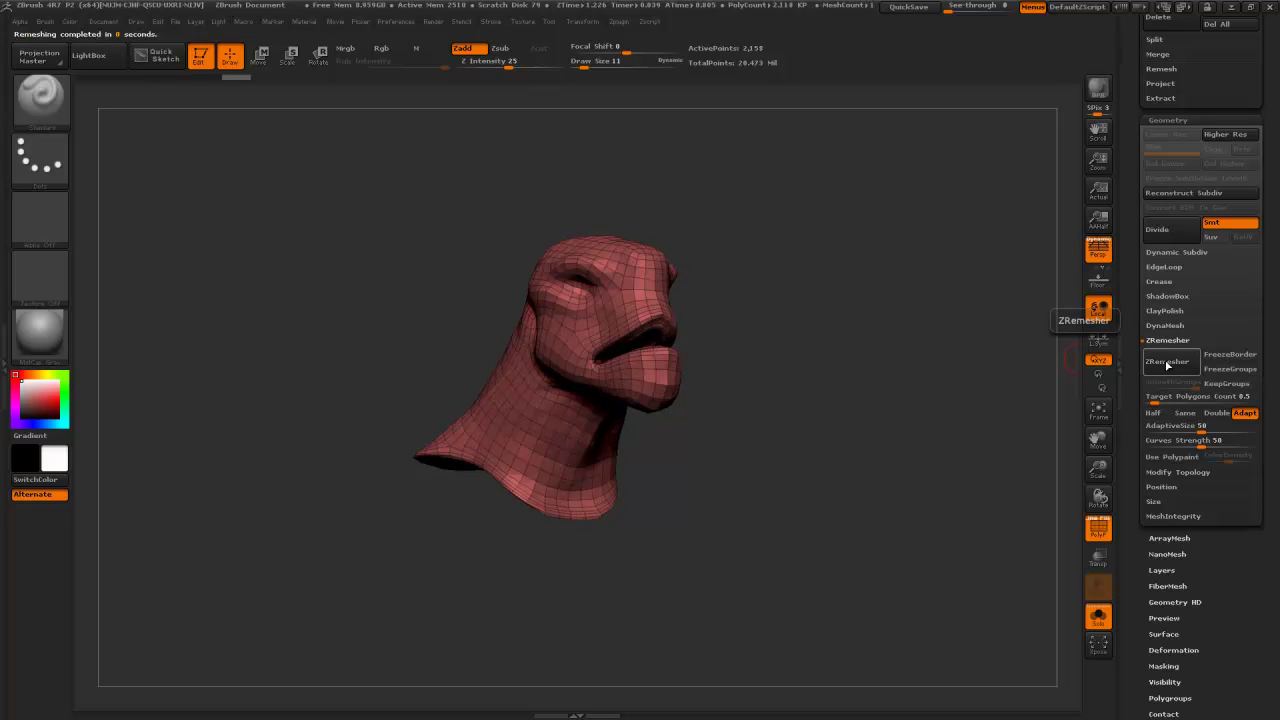
pyautogui.moveTo(828, 317); pyautogui.dragTo(804, 289)
pyautogui.moveTo(1140, 90); pyautogui.dragTo(1140, 40)
pyautogui.moveTo(1134, 416); pyautogui.dragTo(1164, 173)
pyautogui.click(1161, 46)
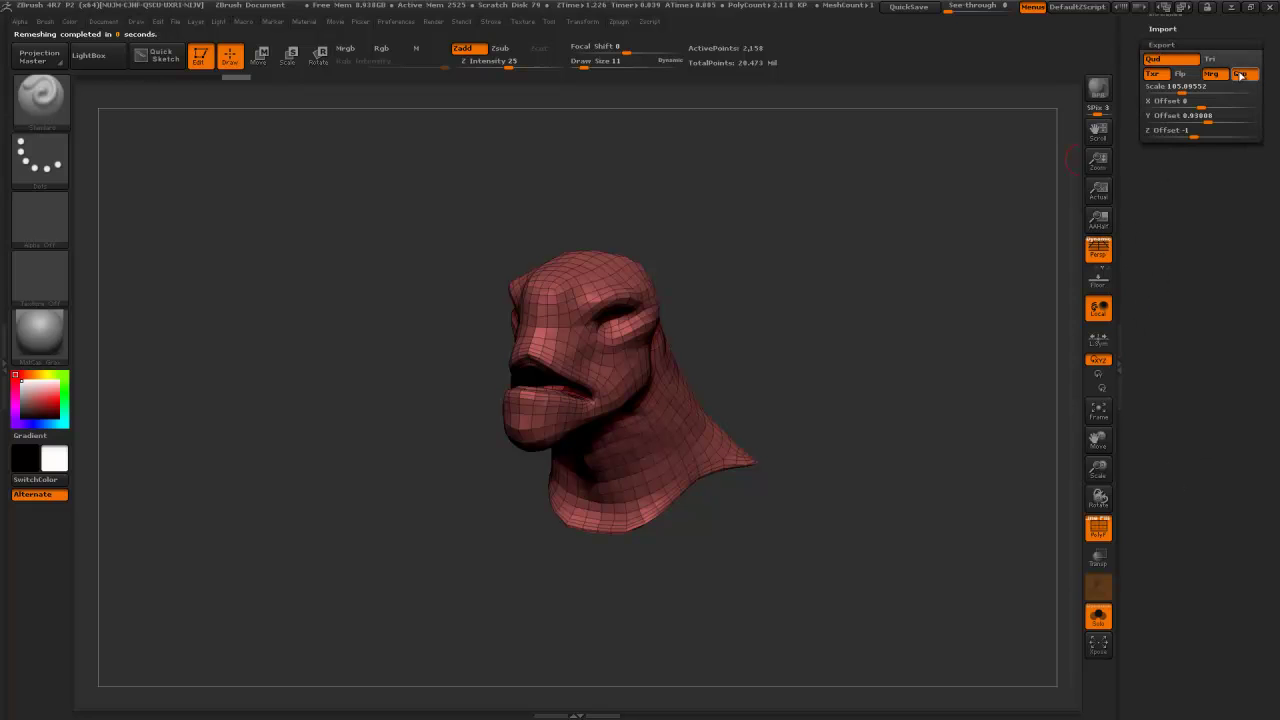
# - Export the low-poly head copy into Proto2 as Head.obj beside Body
pyautogui.moveTo(1134, 52); pyautogui.dragTo(1133, 140)
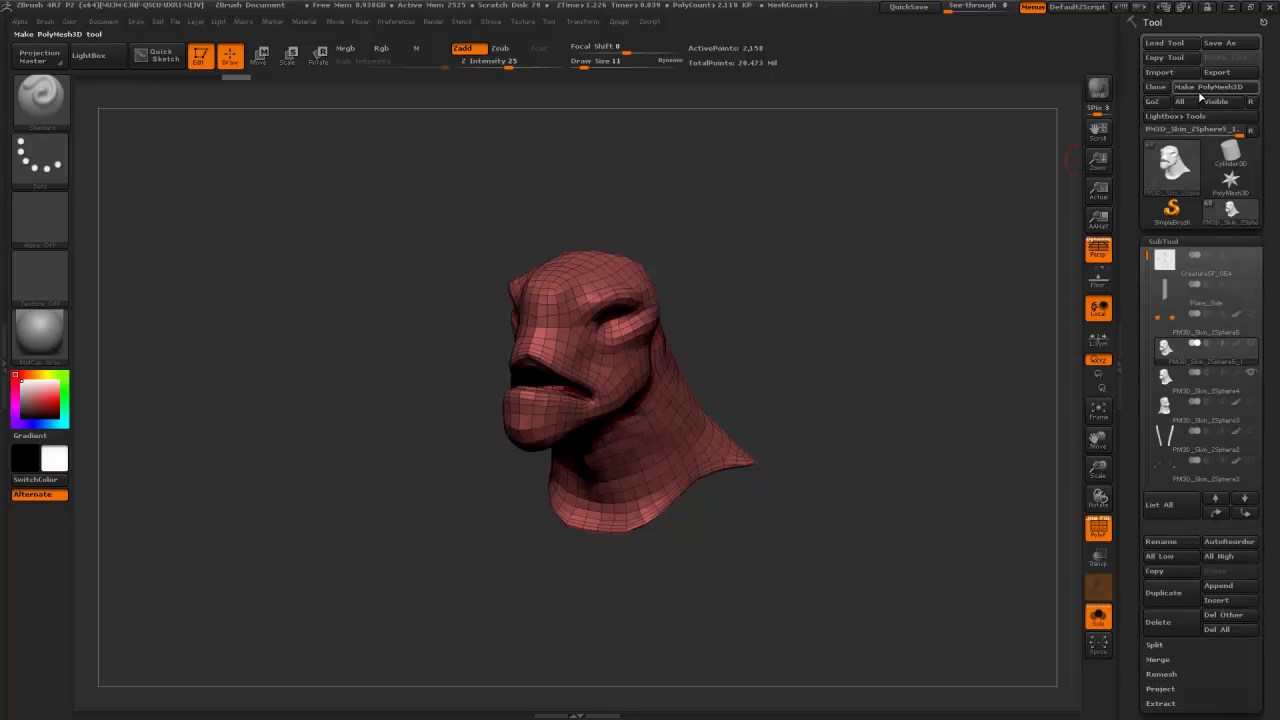
pyautogui.click(1217, 72)
pyautogui.click(156, 108)
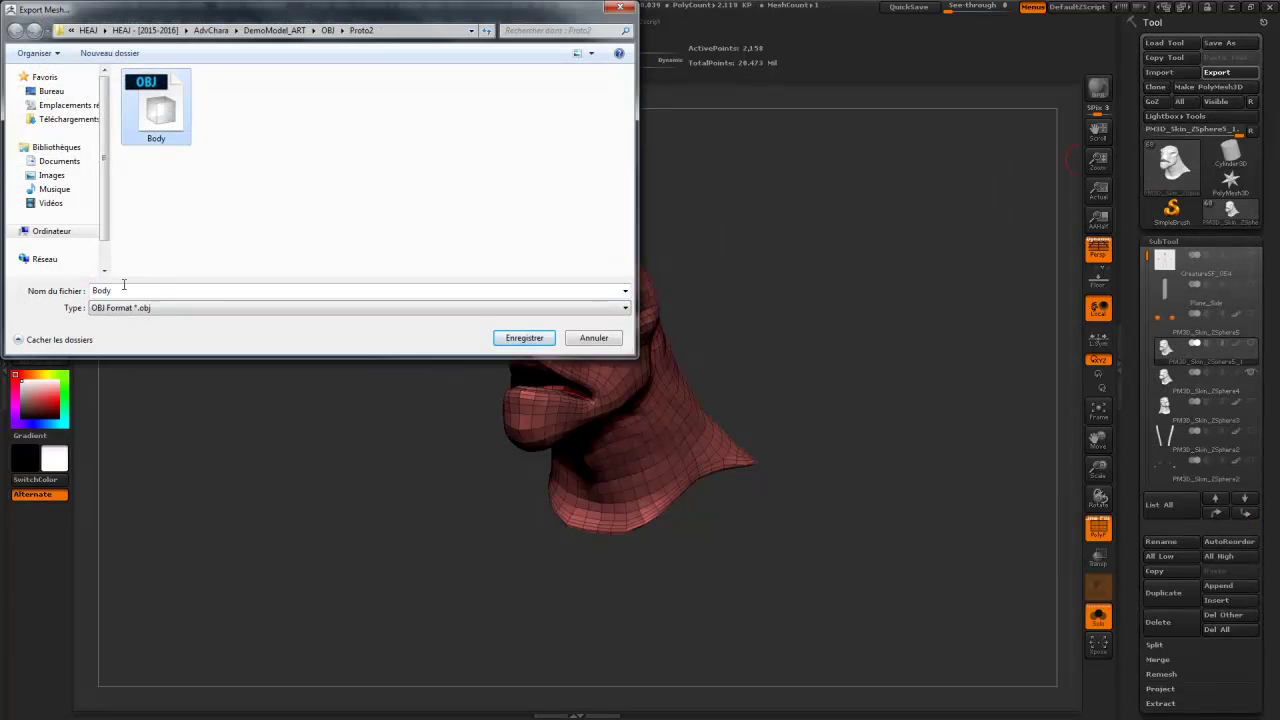
pyautogui.write('Head')
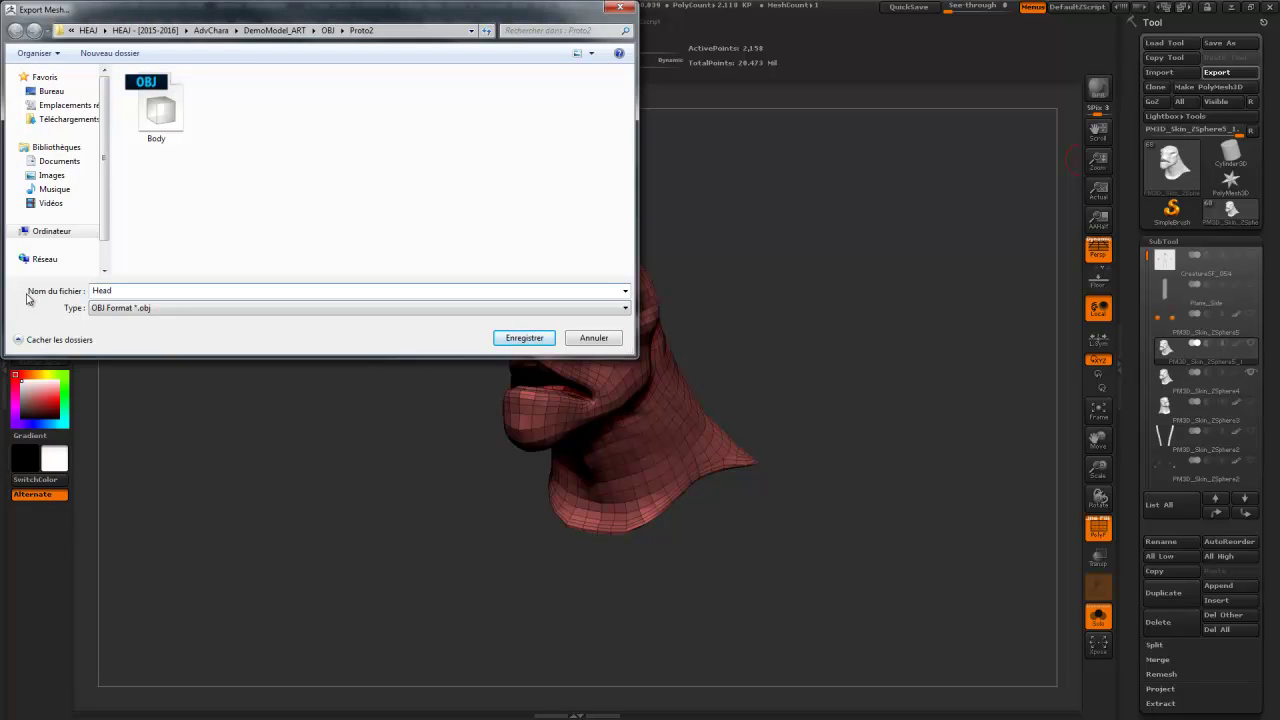
pyautogui.press('Return')
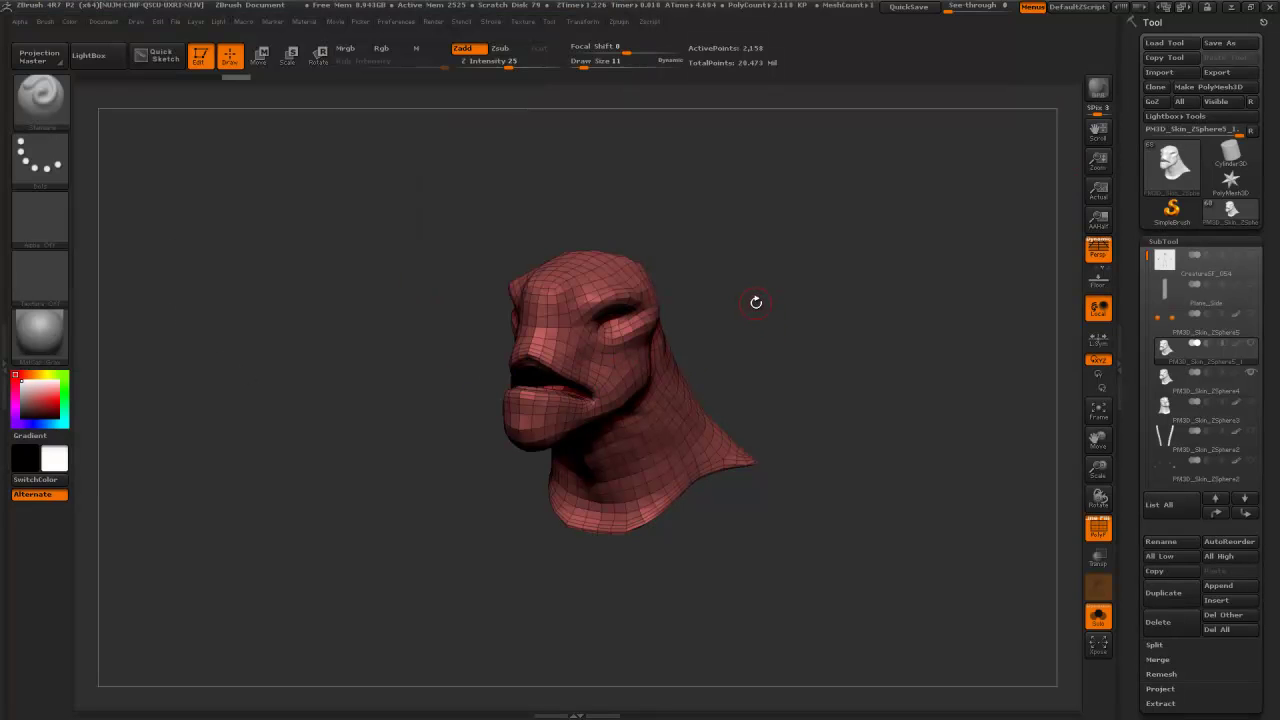
# - Select the Yuyu_3 armour subtool, turn Solo off and turn the full character into view
pyautogui.moveTo(1147, 256); pyautogui.dragTo(1148, 299)
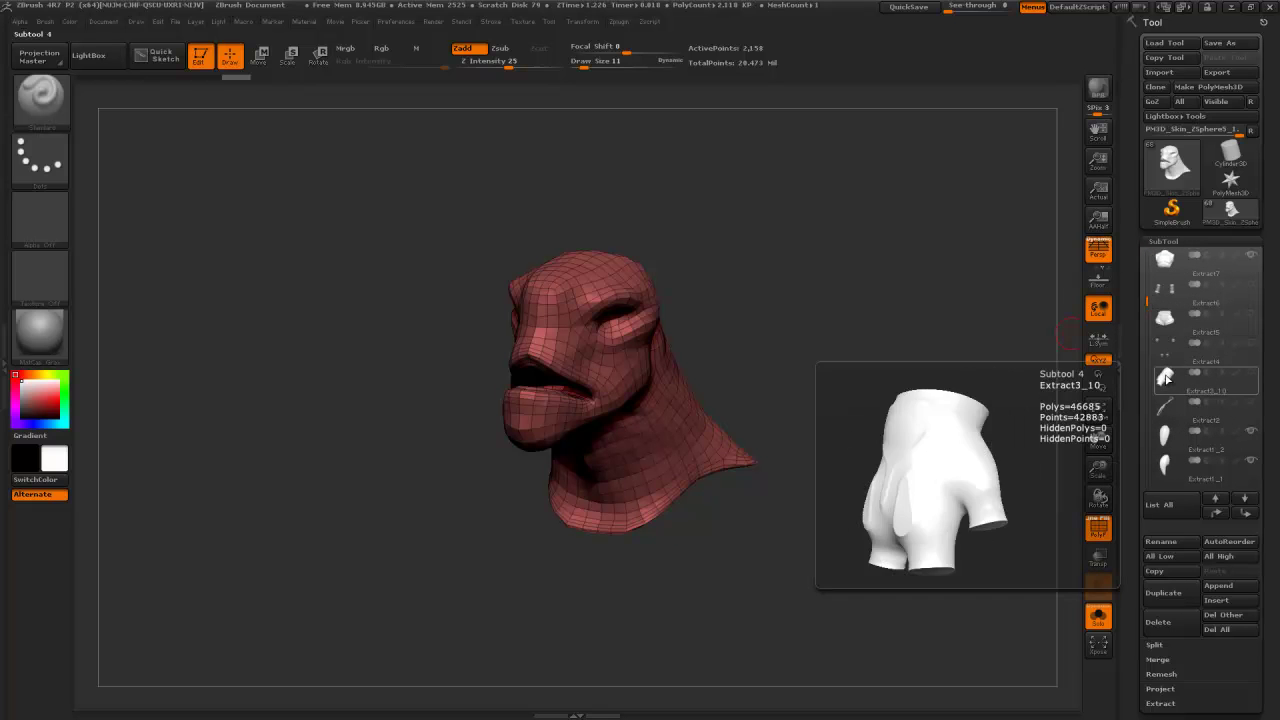
pyautogui.moveTo(1148, 301); pyautogui.dragTo(1149, 329)
pyautogui.moveTo(1166, 326)
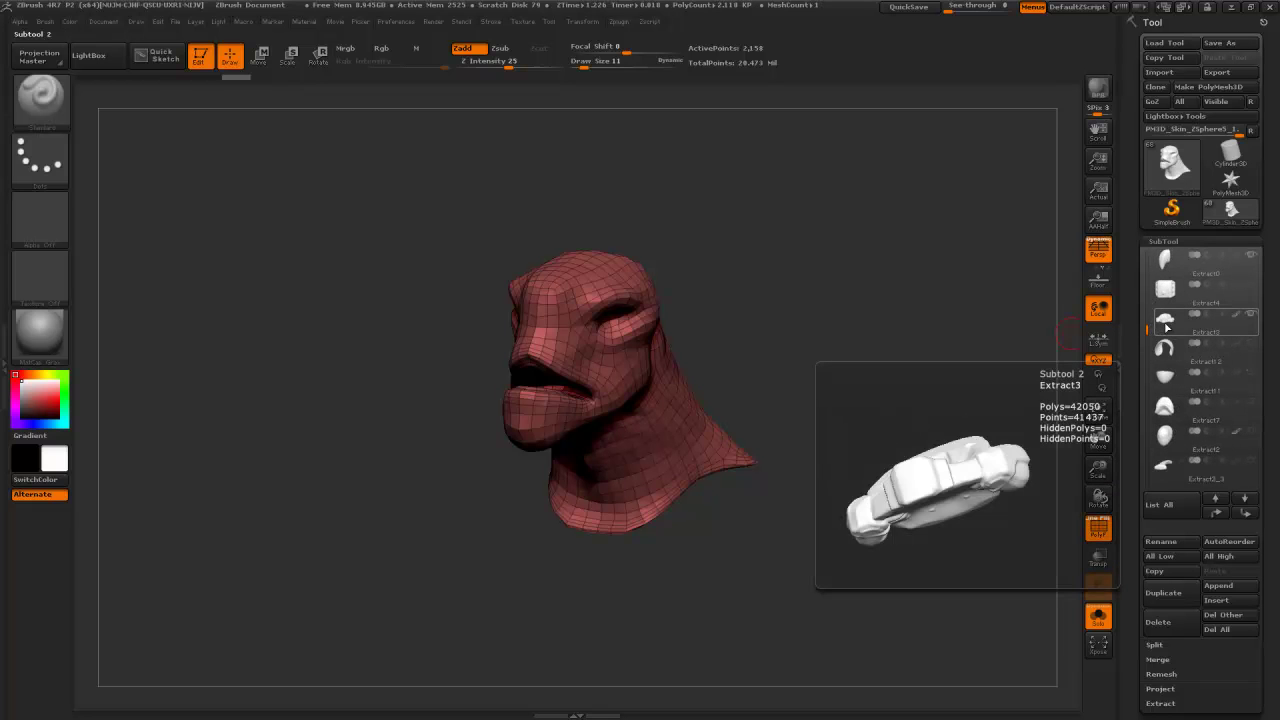
pyautogui.moveTo(1148, 338); pyautogui.dragTo(1148, 376)
pyautogui.click(1166, 378)
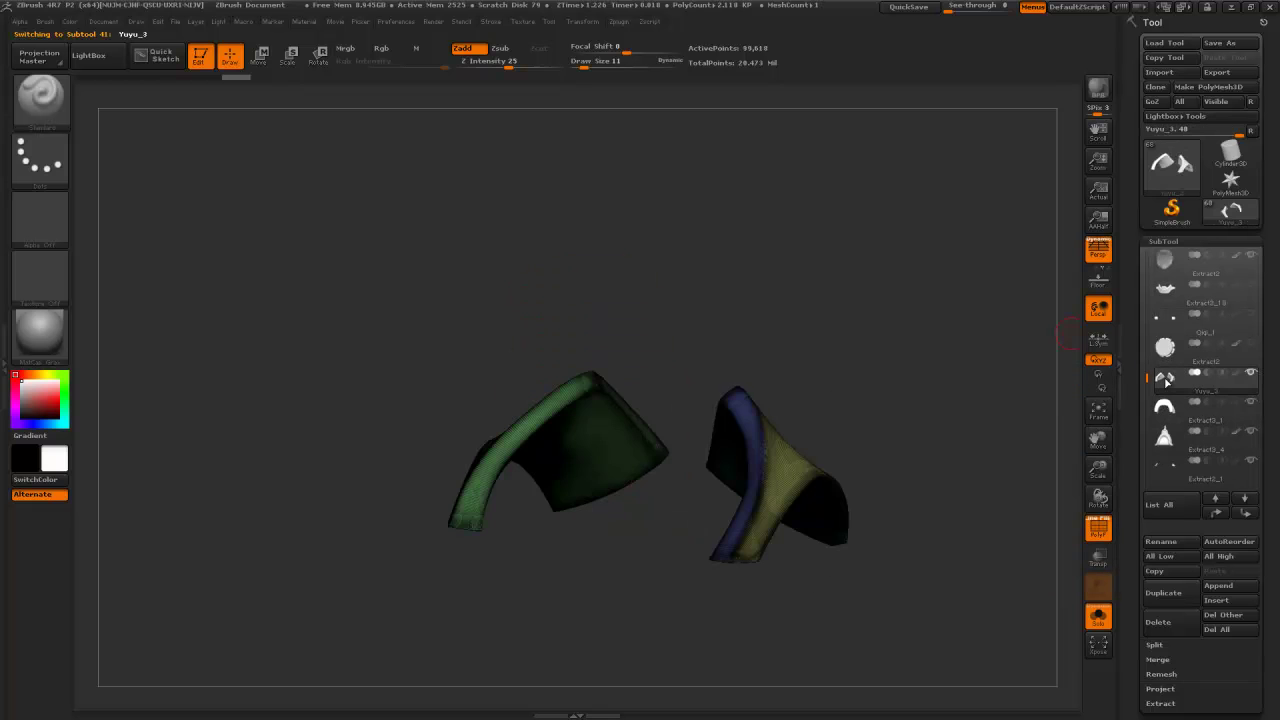
pyautogui.click(1098, 614)
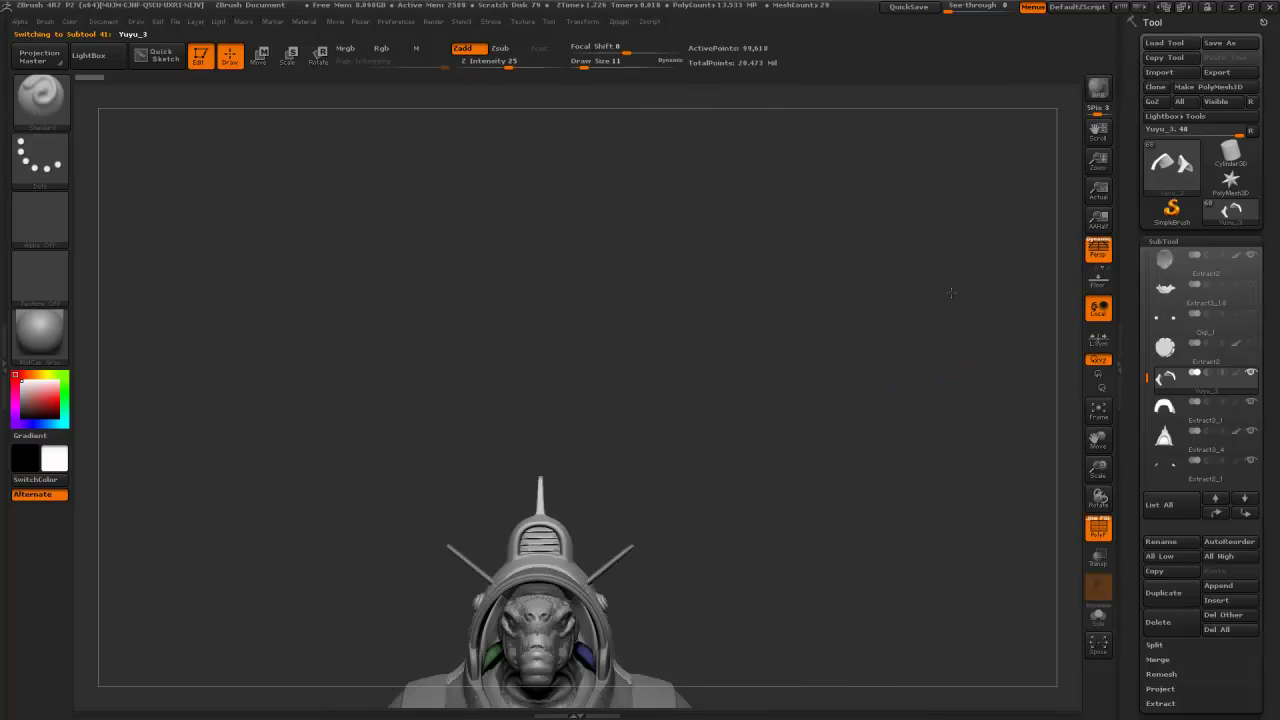
pyautogui.moveTo(962, 334); pyautogui.dragTo(940, 306)
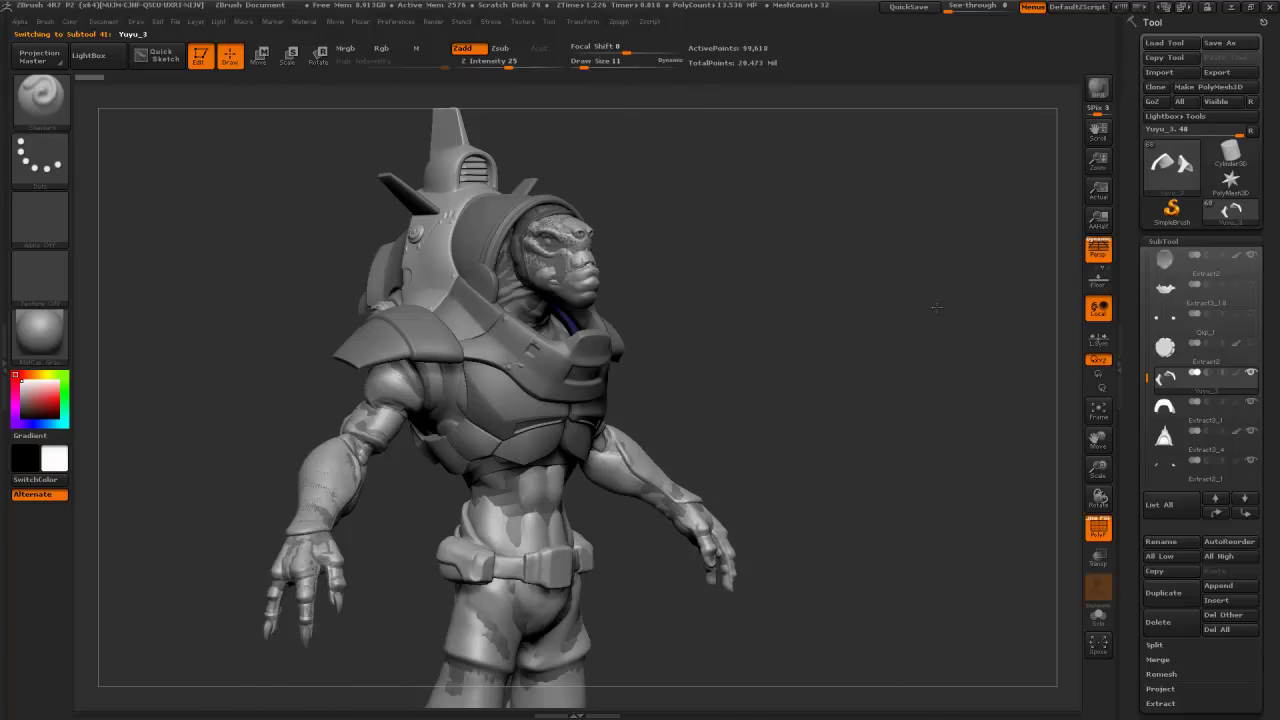
pyautogui.moveTo(1130, 432); pyautogui.dragTo(1130, 379)
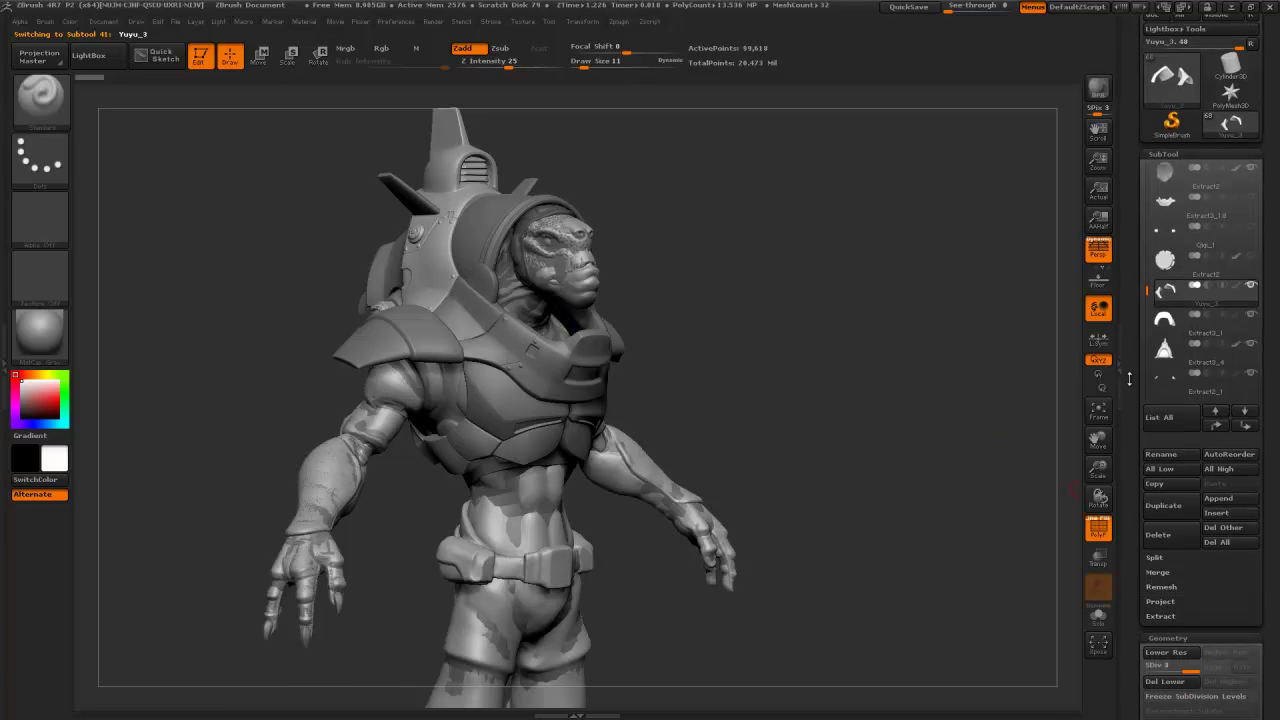
# - Merge Yuyu_3 down into the subtools beneath it, accepting the irreversible-merge warning
pyautogui.click(1158, 572)
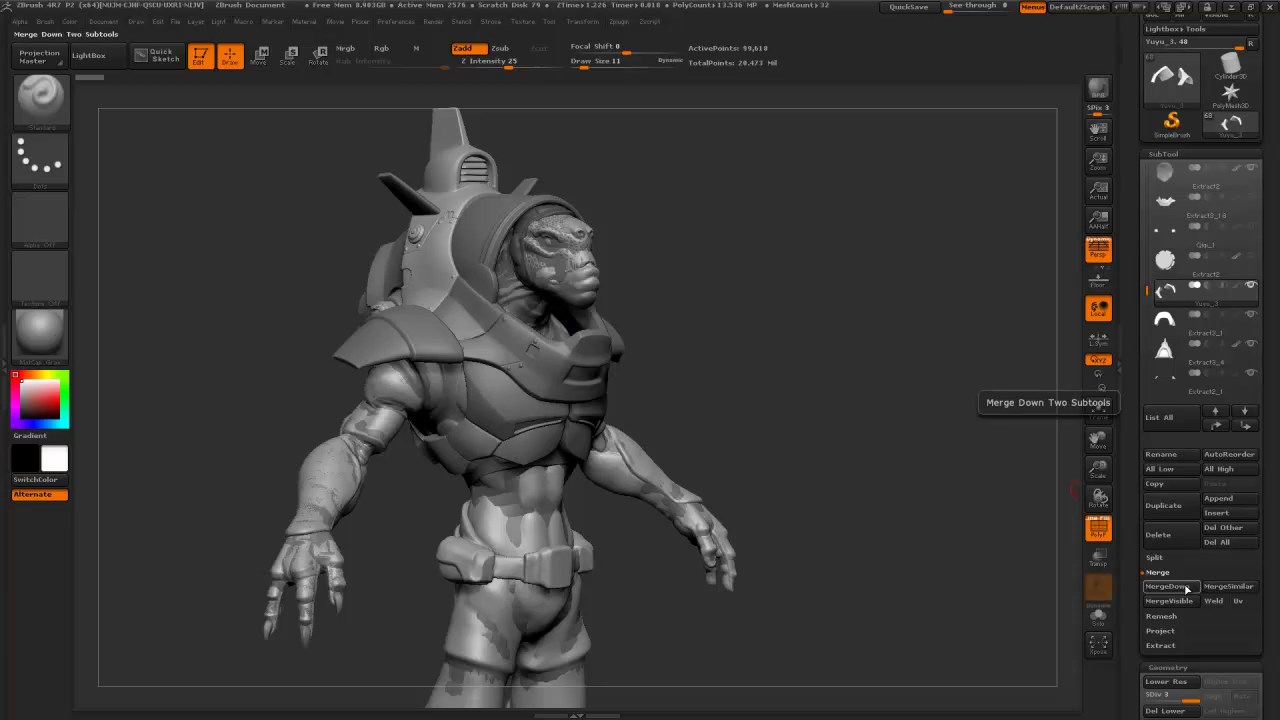
pyautogui.click(1186, 589)
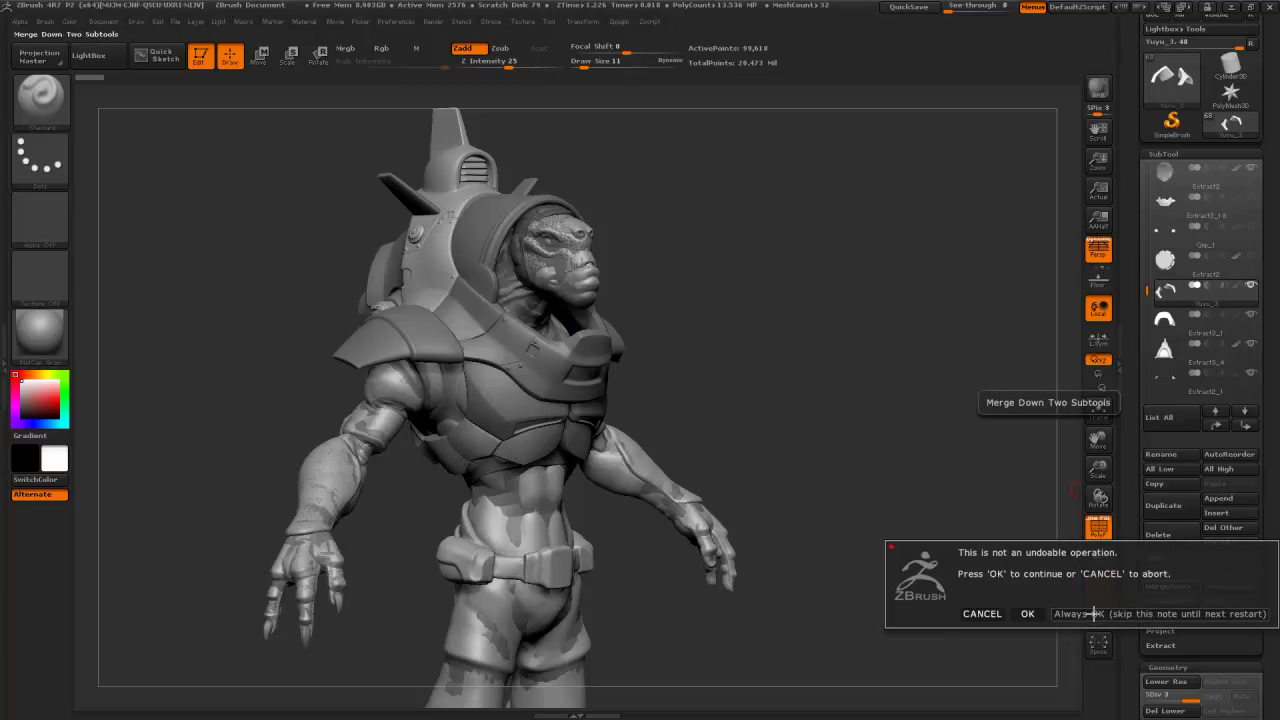
pyautogui.click(1022, 608)
pyautogui.click(1098, 613)
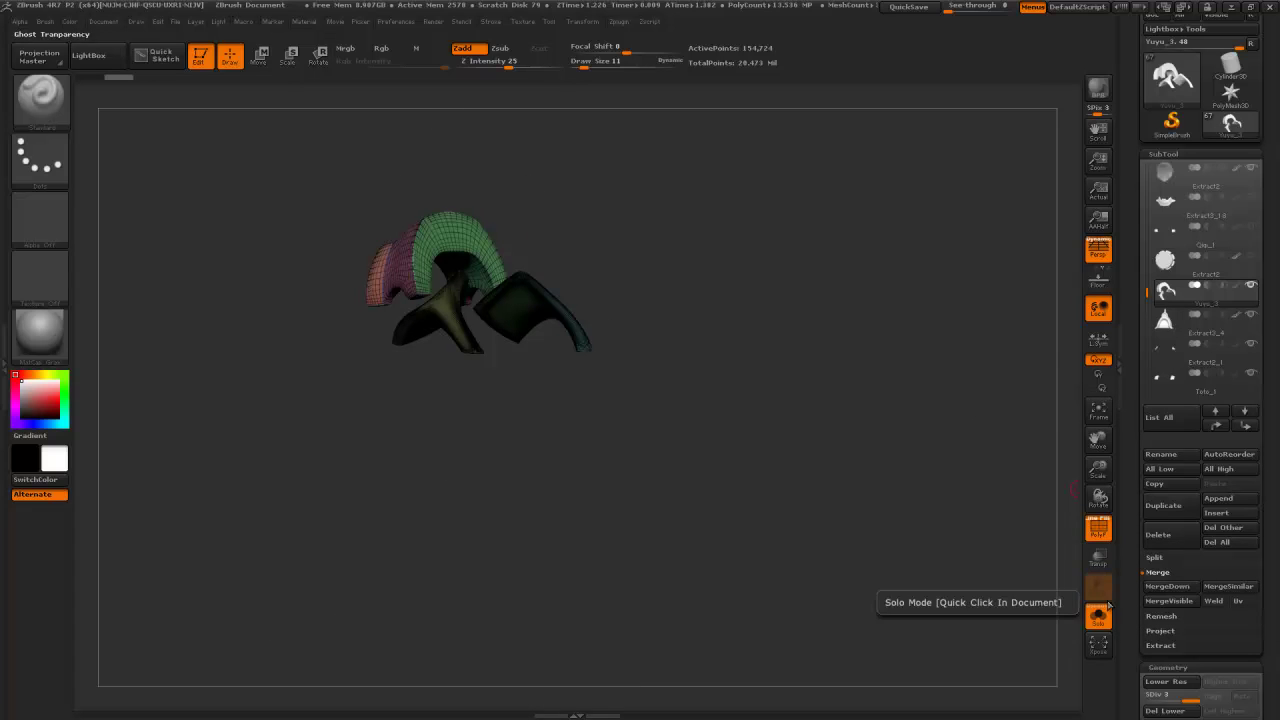
pyautogui.click(1152, 588)
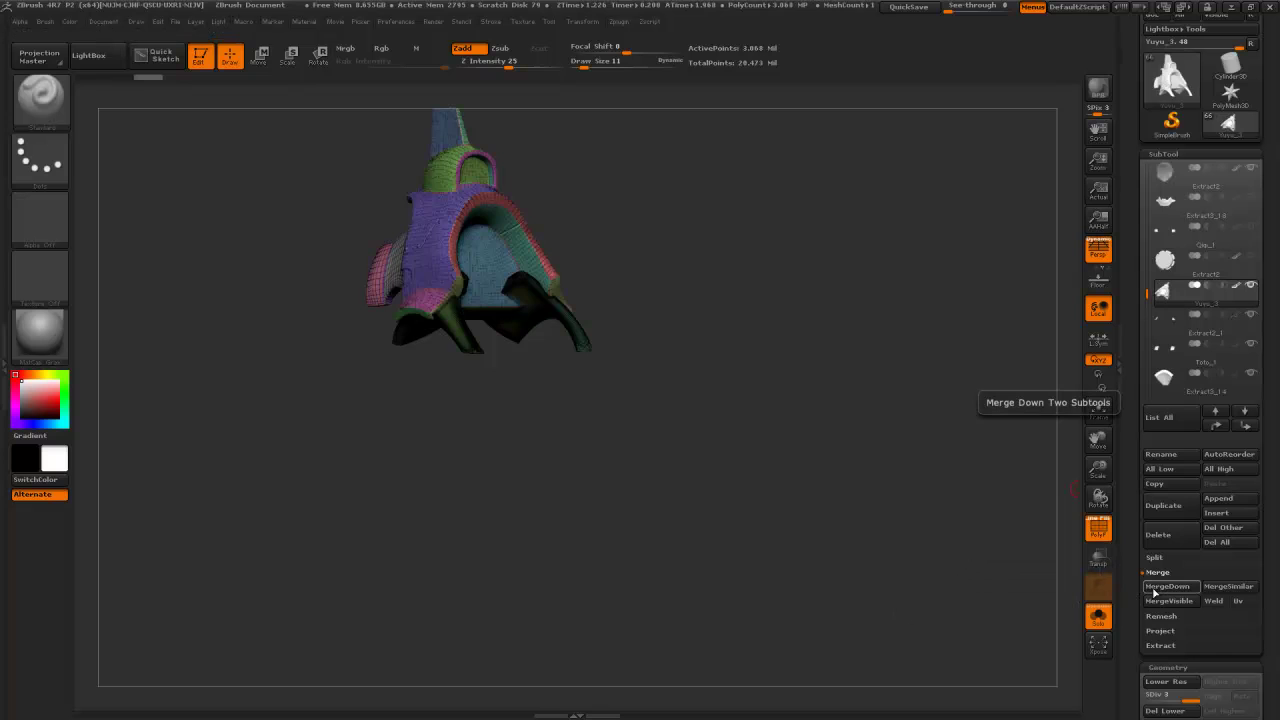
pyautogui.click(1153, 588)
pyautogui.click(1153, 588)
pyautogui.click(1153, 588)
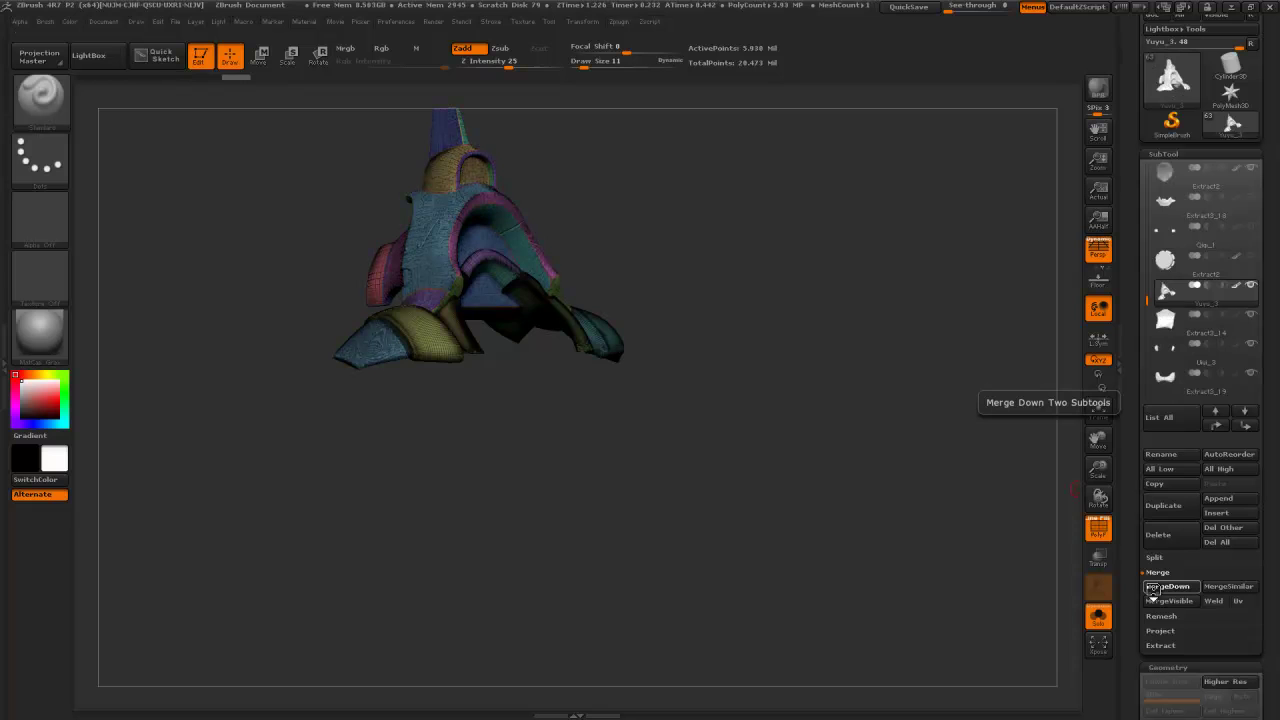
pyautogui.click(1153, 588)
pyautogui.click(1153, 588)
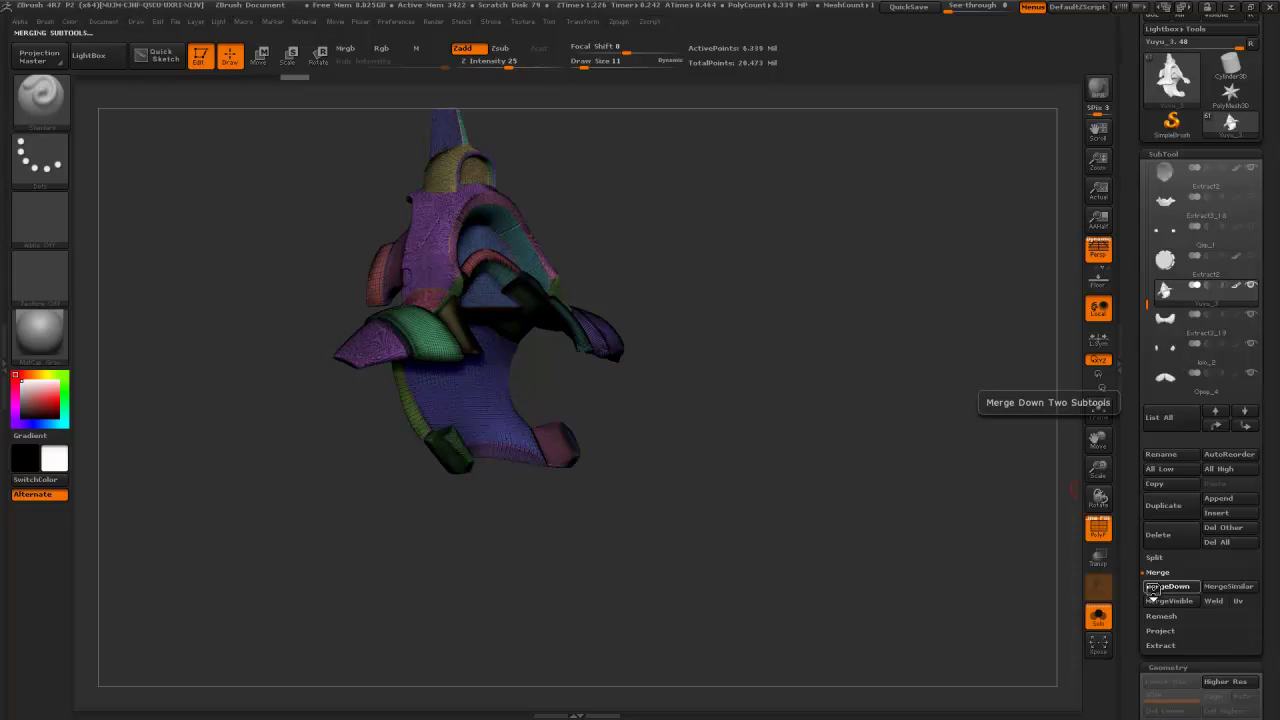
pyautogui.click(1153, 588)
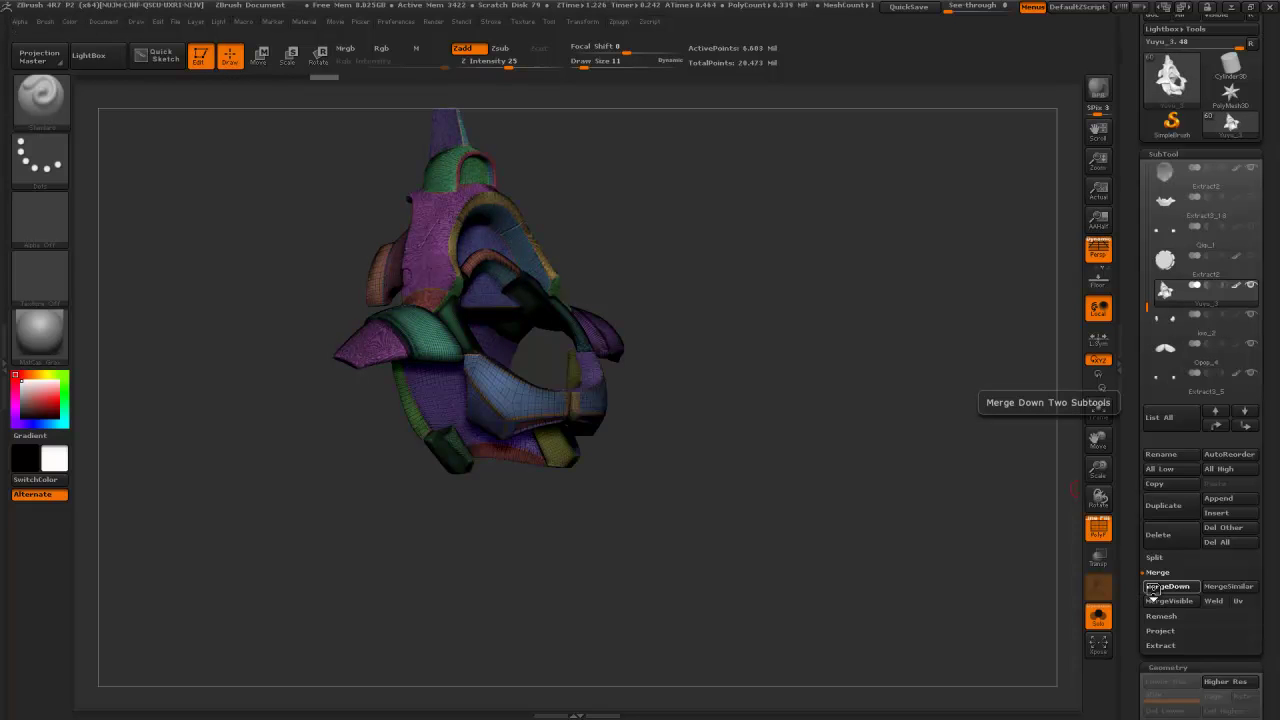
pyautogui.click(1153, 588)
pyautogui.click(1153, 588)
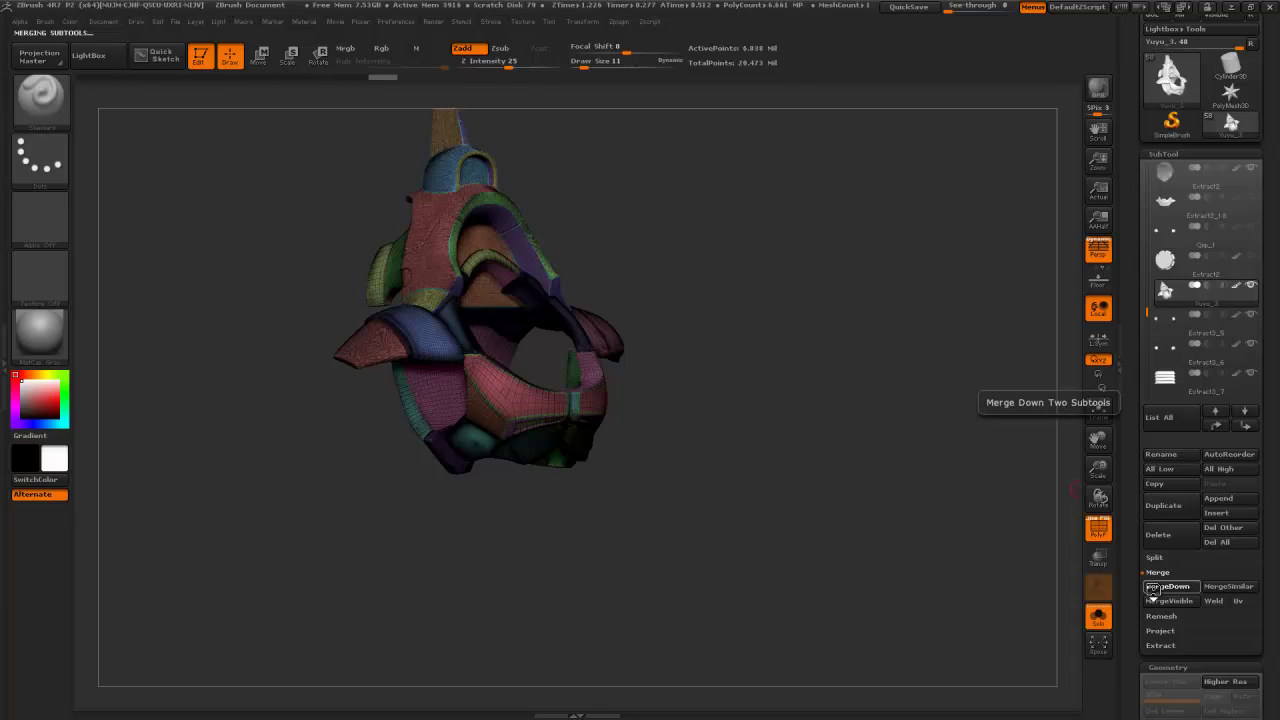
pyautogui.click(1153, 588)
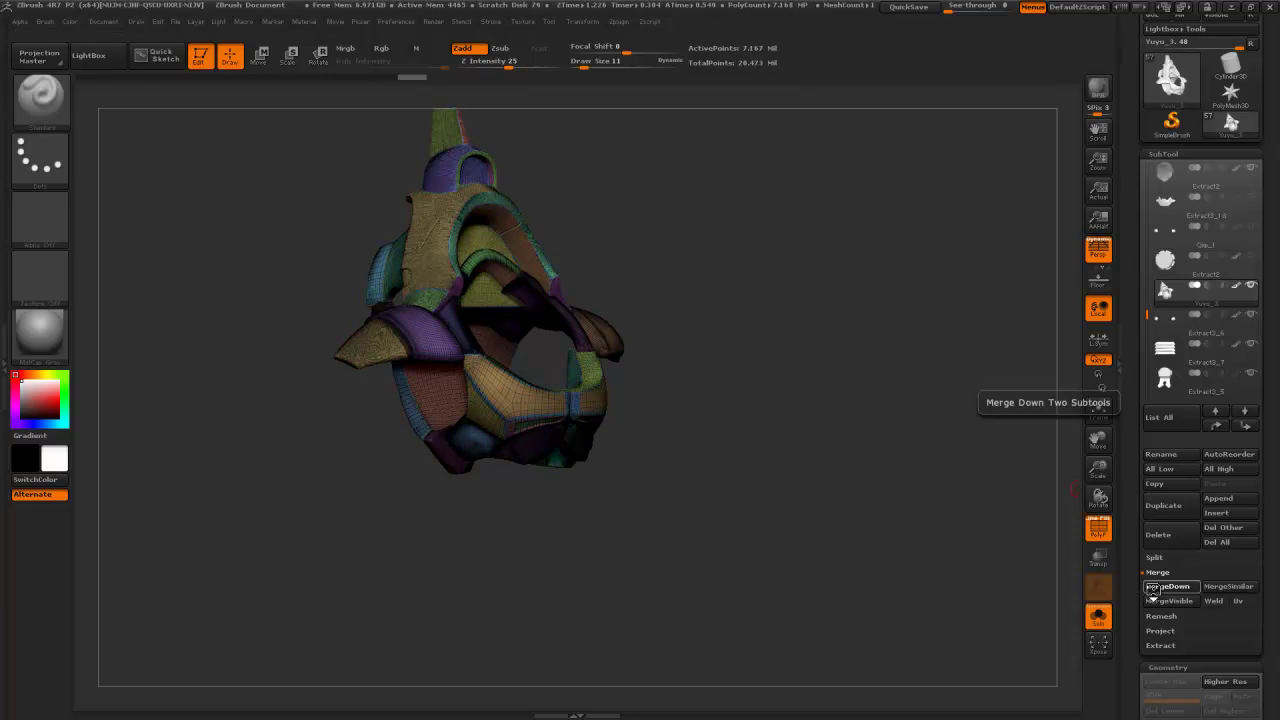
# - Move Yuyu_3 down the list and merge in the remaining pieces, including the arc-shaped part
pyautogui.click(1245, 426)
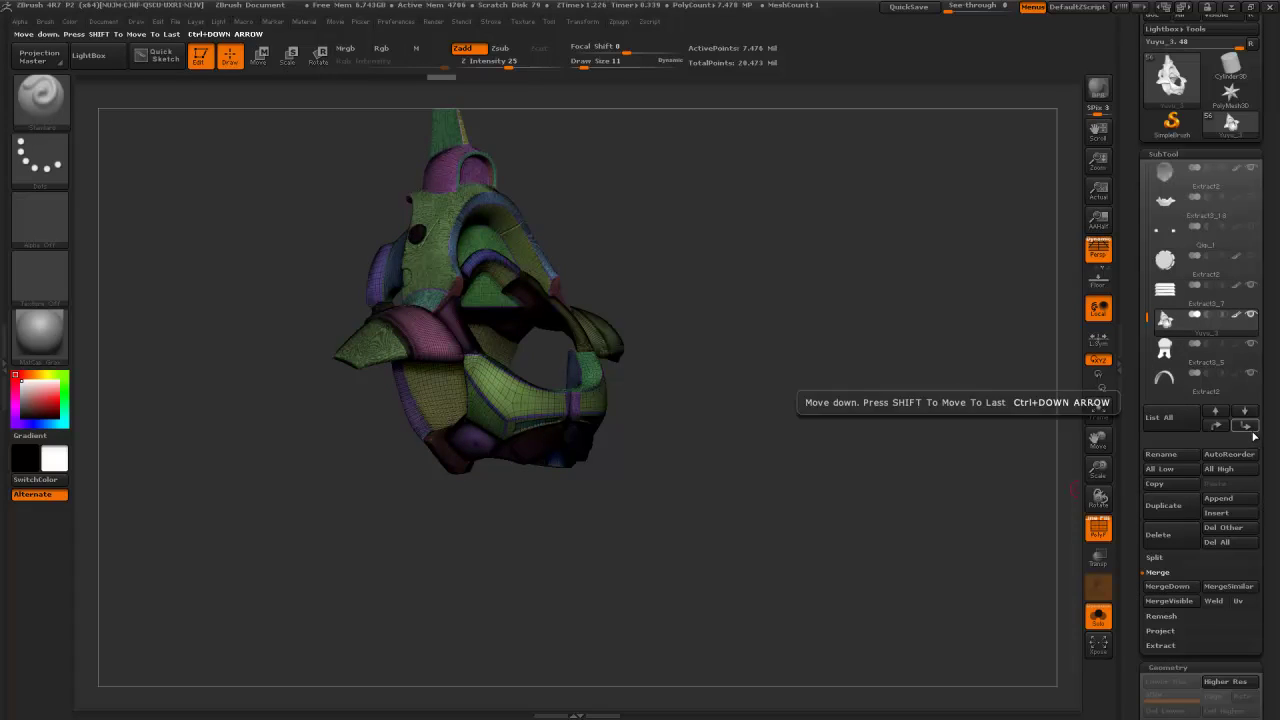
pyautogui.click(1167, 587)
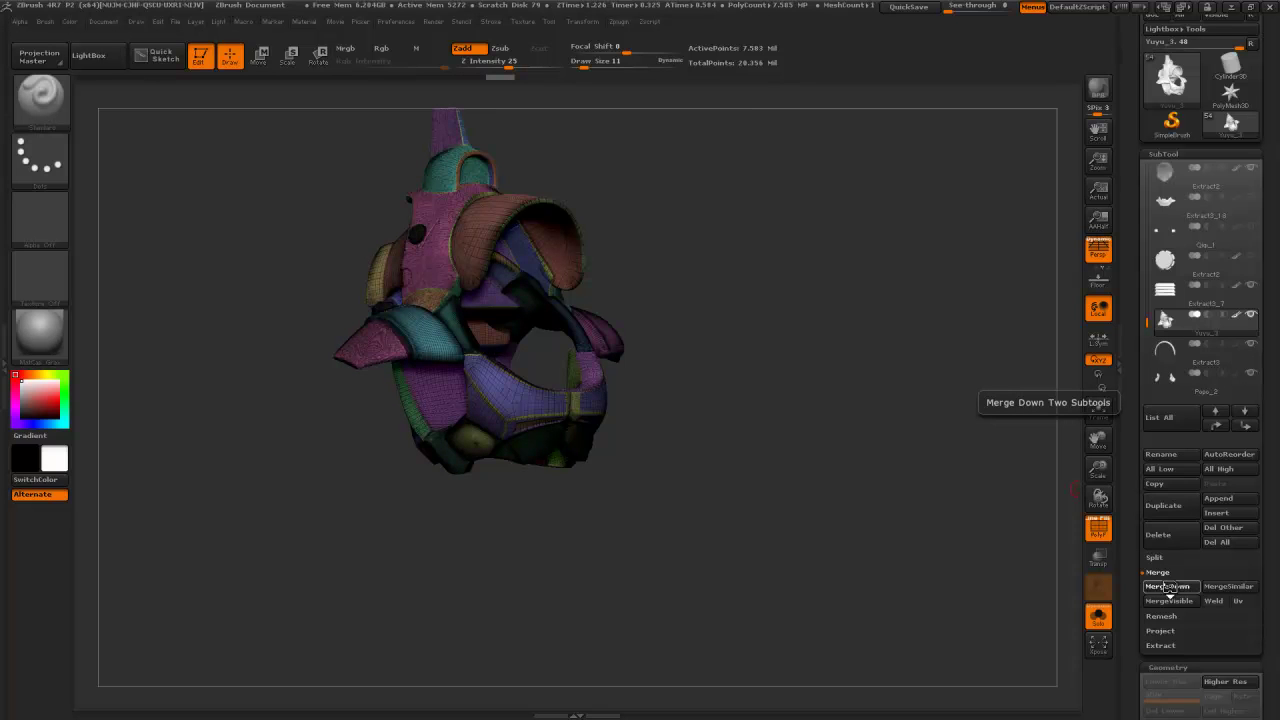
pyautogui.click(1169, 588)
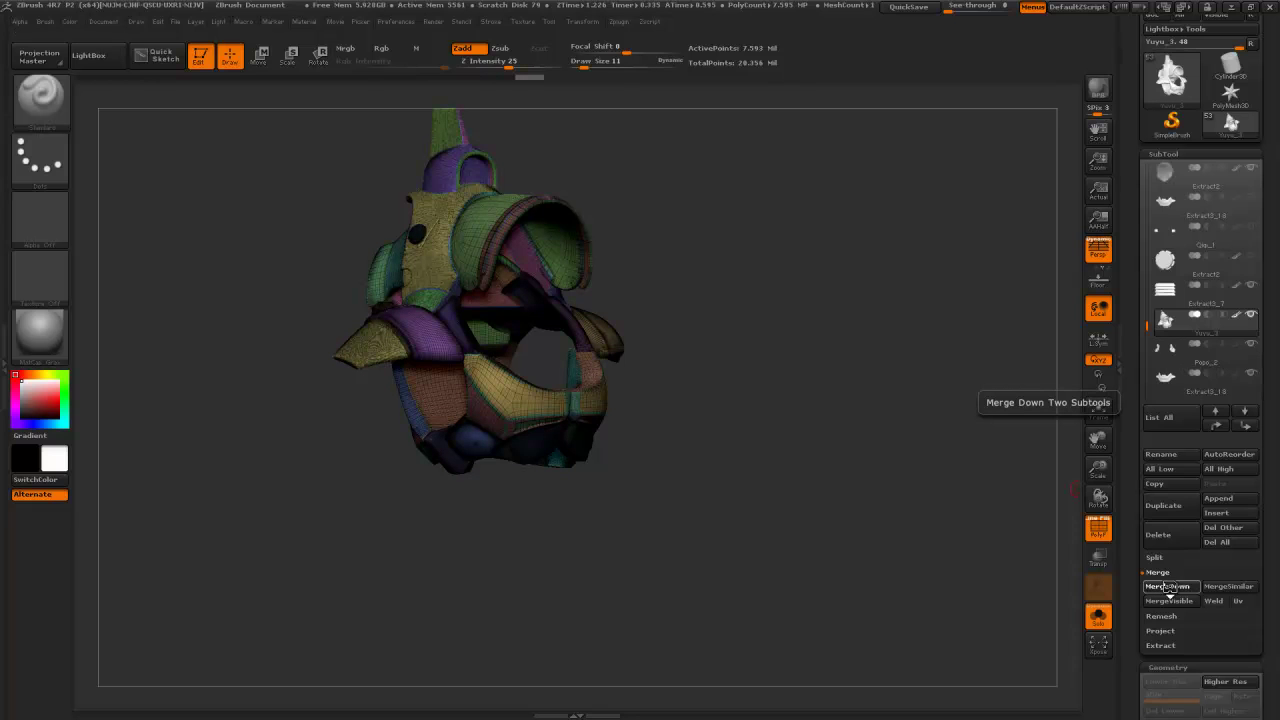
pyautogui.click(1169, 588)
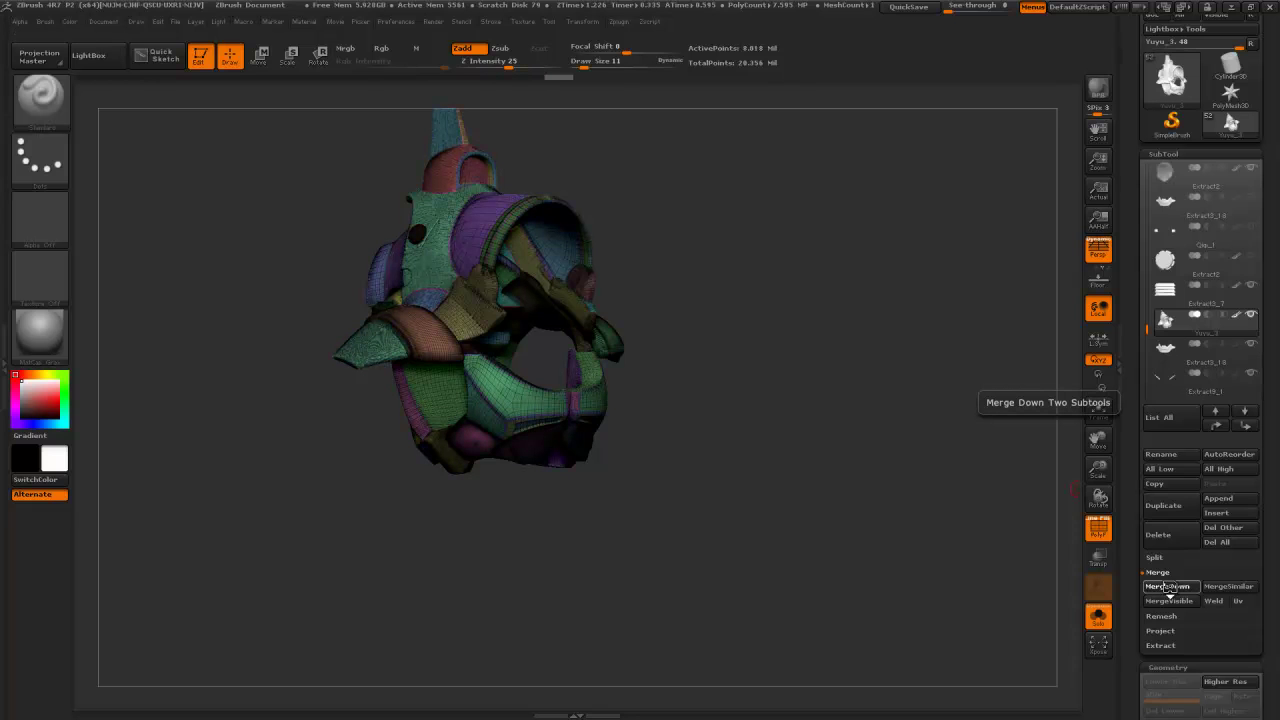
pyautogui.click(1169, 588)
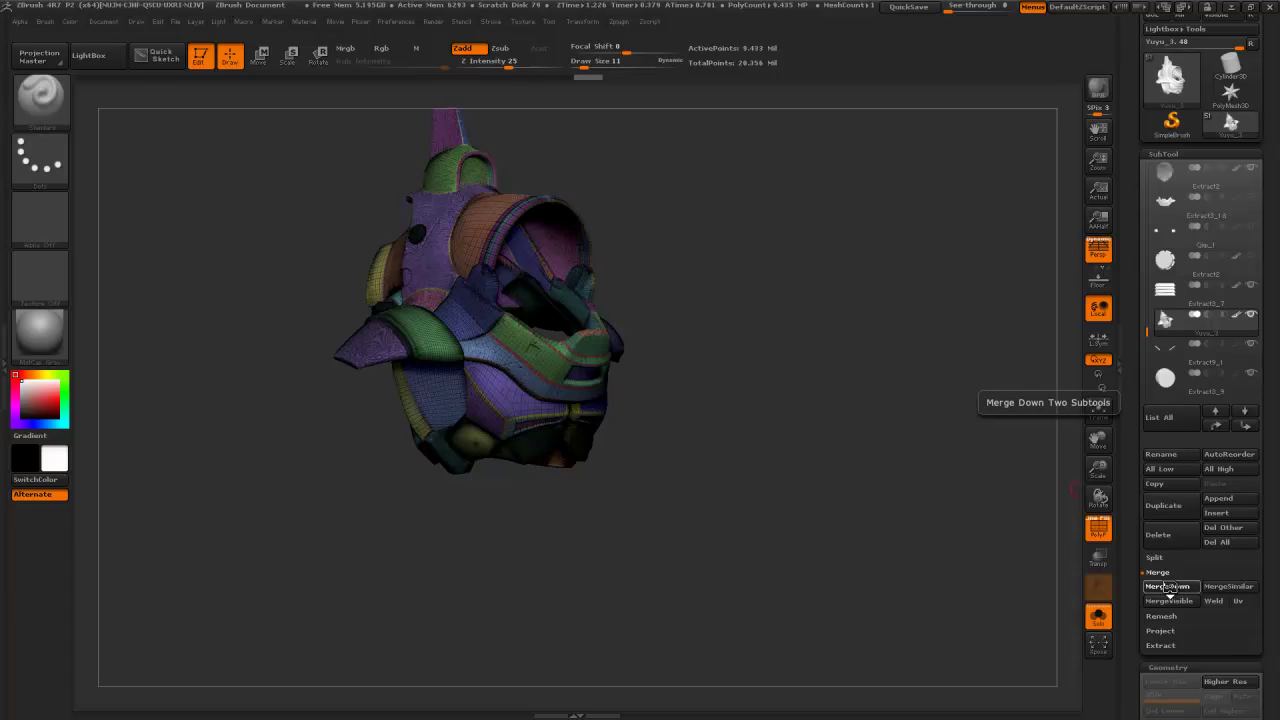
pyautogui.click(1169, 588)
pyautogui.click(1169, 588)
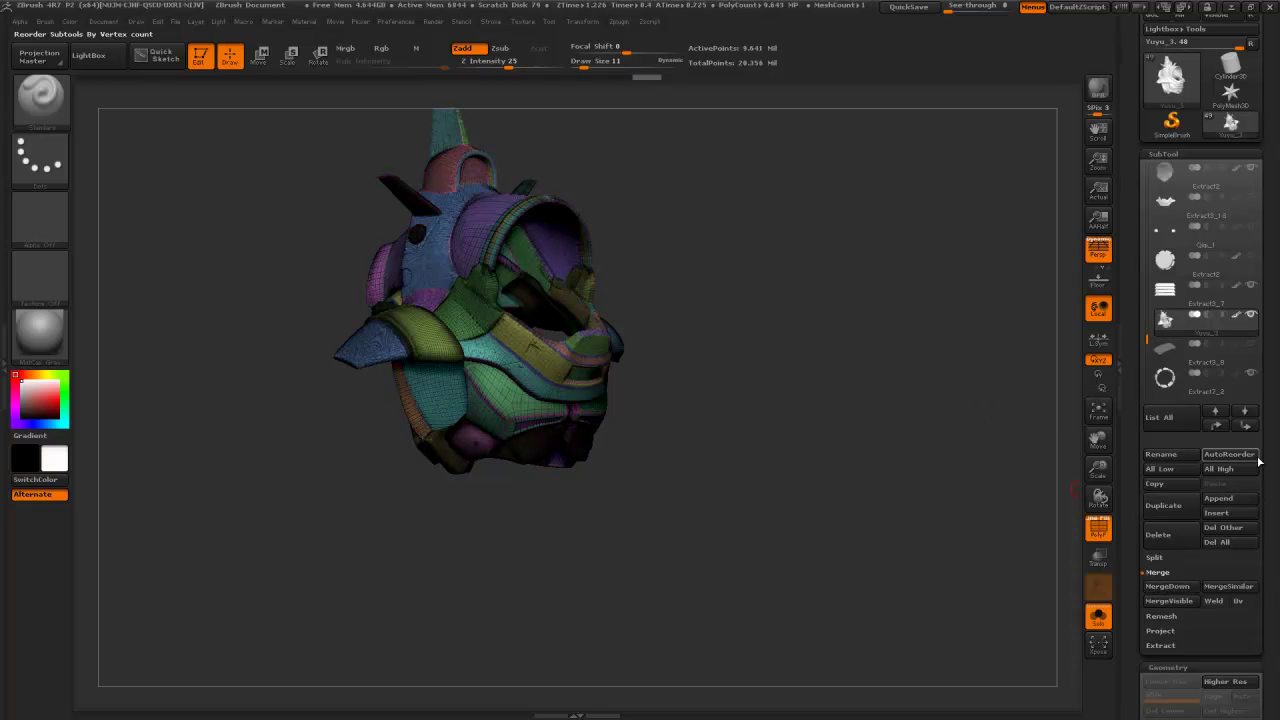
pyautogui.click(1245, 426)
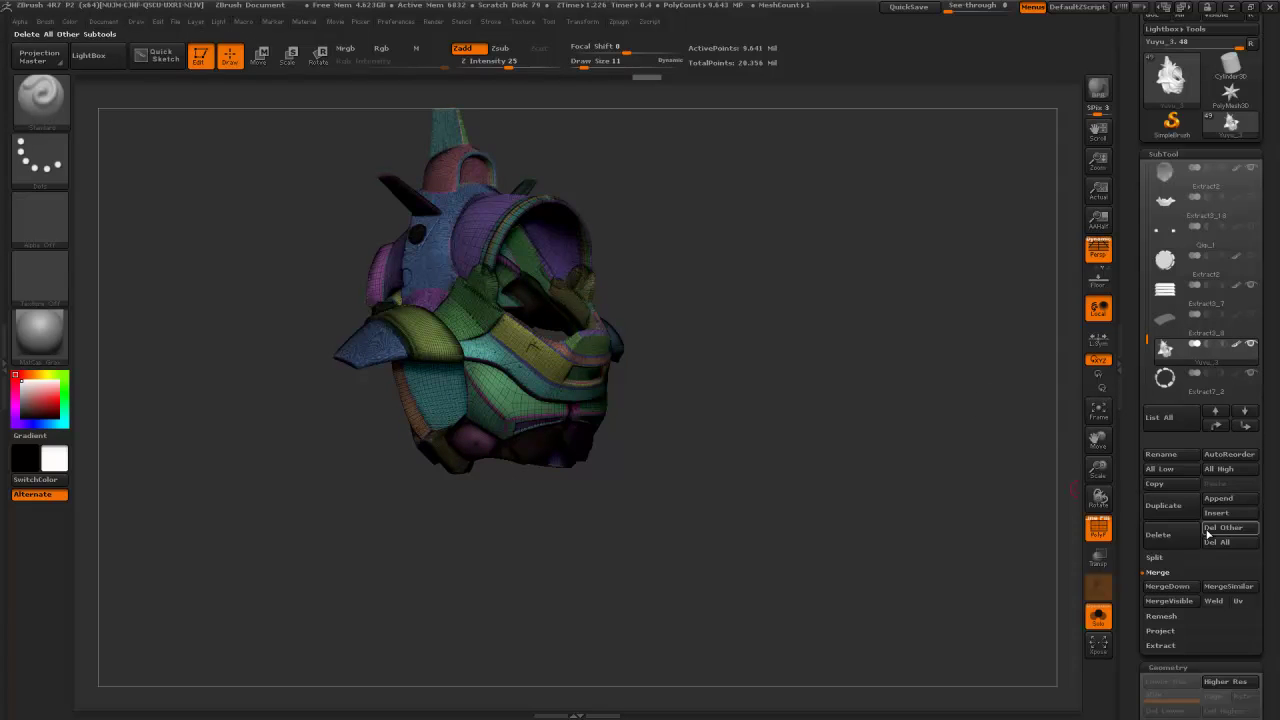
pyautogui.click(1172, 587)
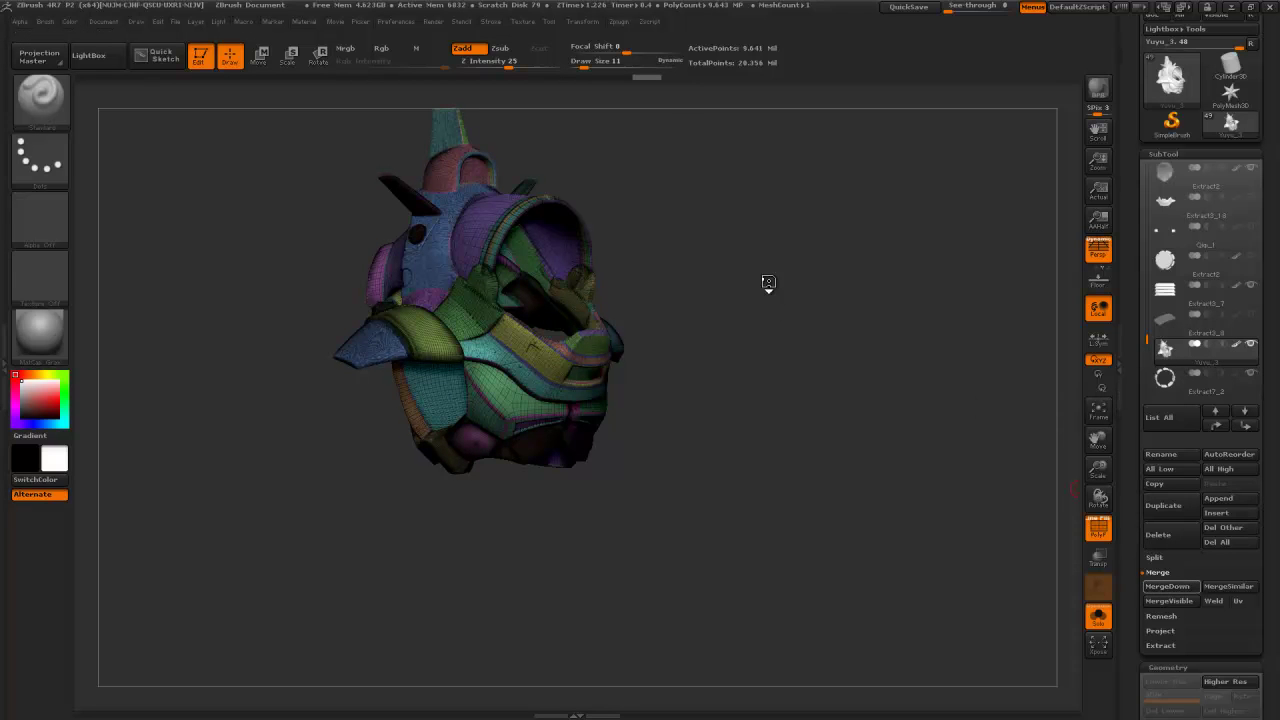
# - Hide the polygroups on the front-facing helmet, test a default DynaMesh, and undo it
pyautogui.moveTo(740, 250); pyautogui.dragTo(1135, 352)
pyautogui.click(1098, 528)
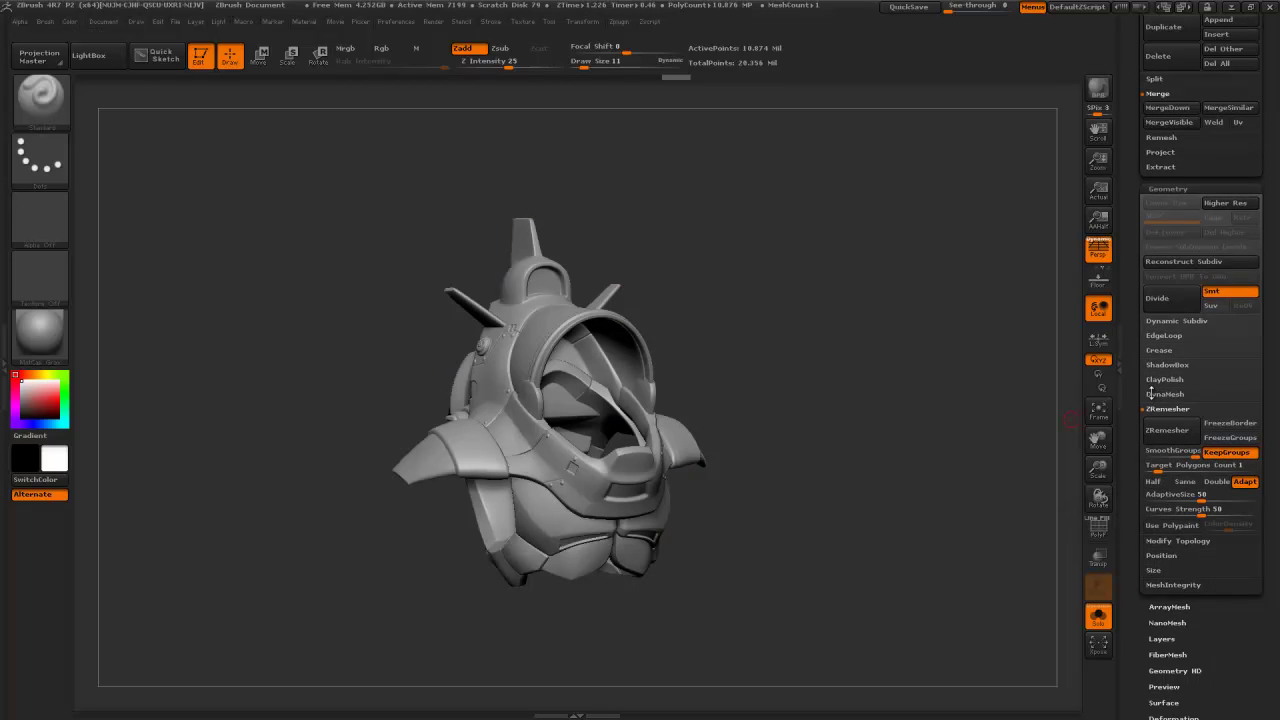
pyautogui.click(1152, 393)
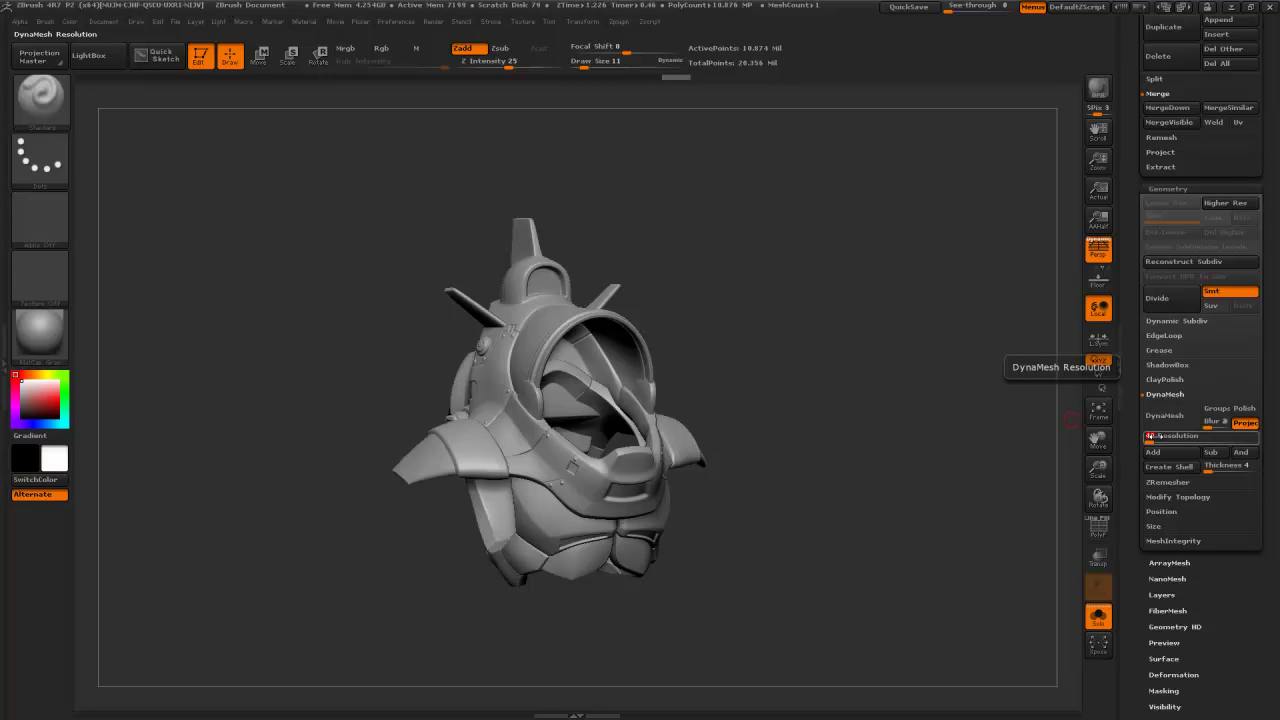
pyautogui.click(1156, 420)
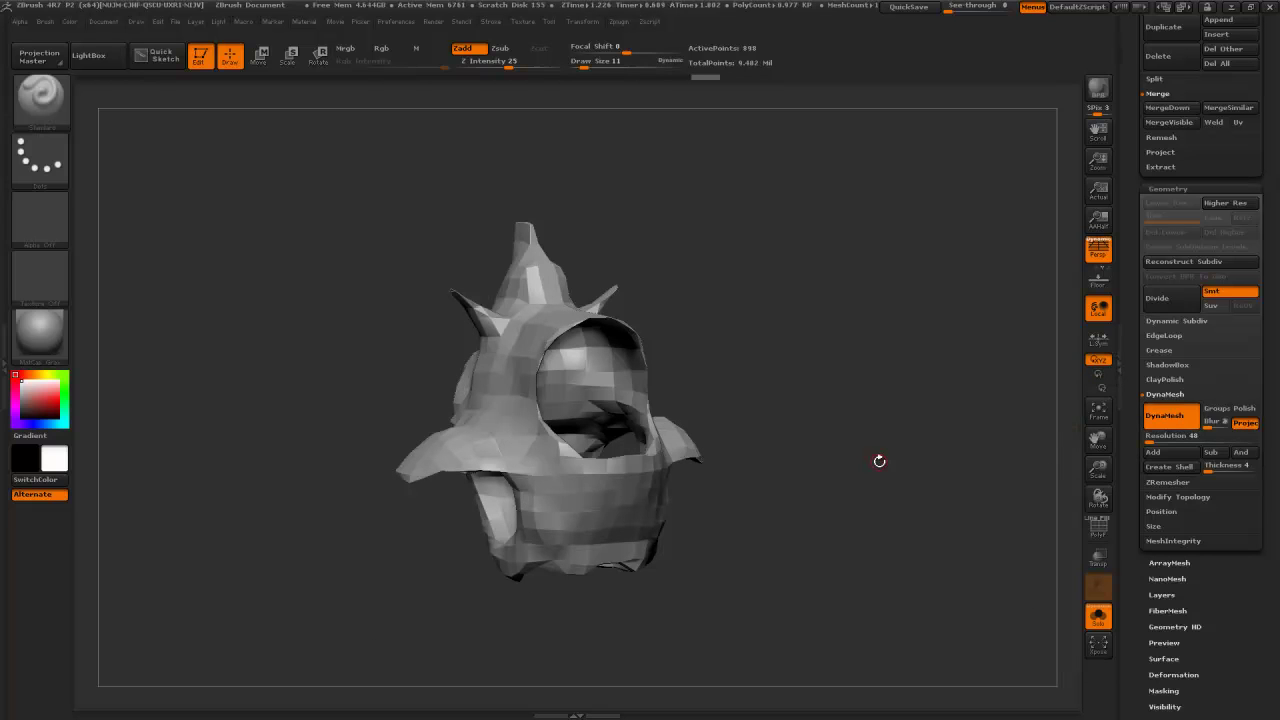
pyautogui.press('ctrl')
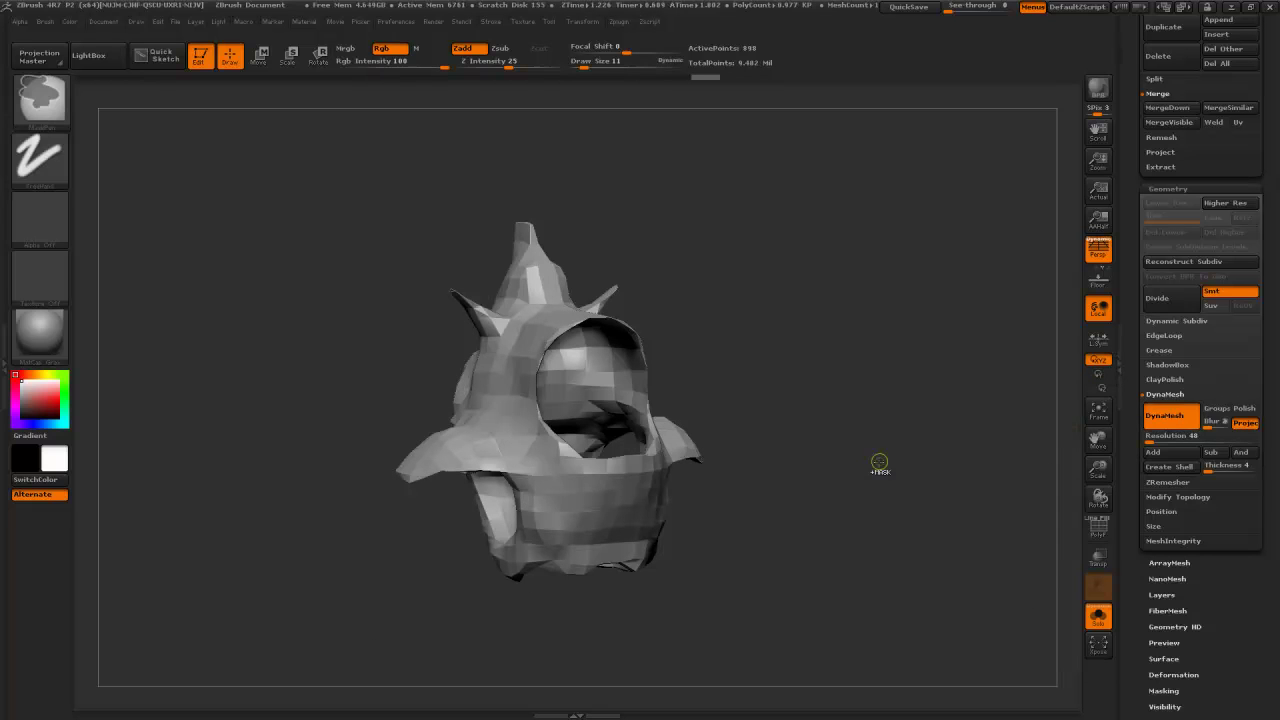
pyautogui.hotkey('ctrl', 'z')
# - Try a DynaMesh at resolution 200, then undo it
pyautogui.click(1165, 438)
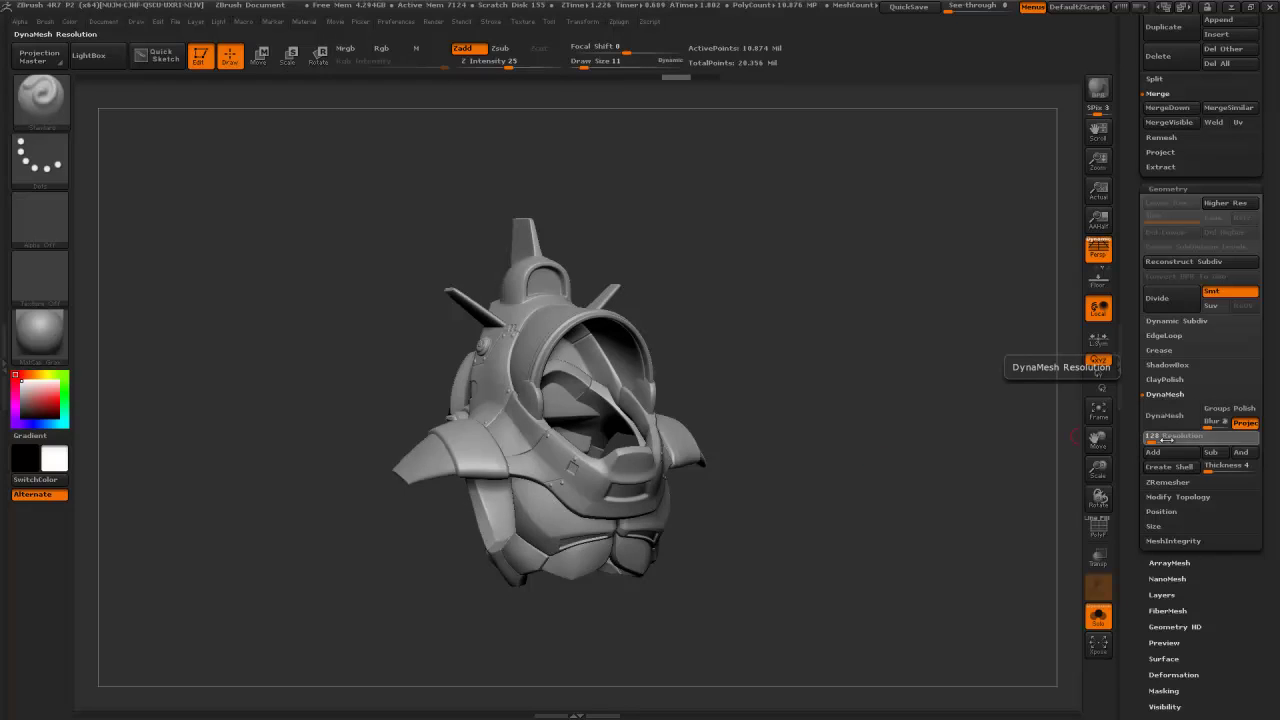
pyautogui.write('200')
pyautogui.press('Return')
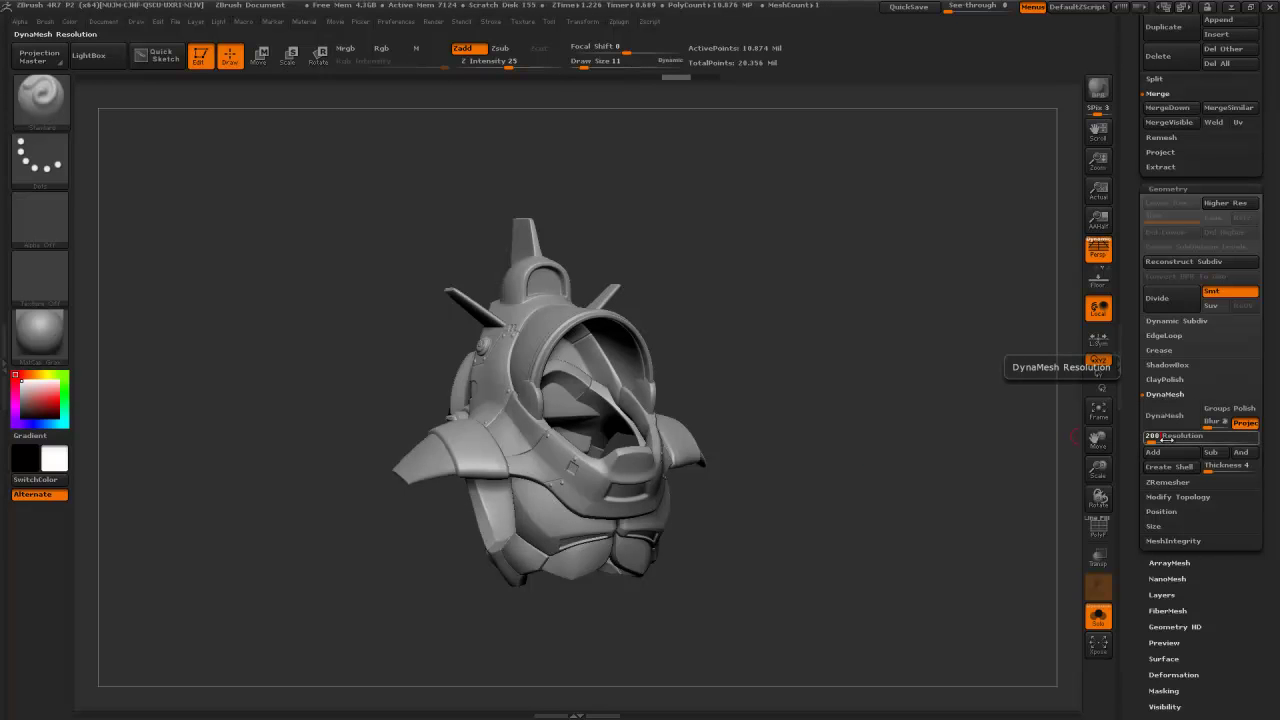
pyautogui.click(1162, 417)
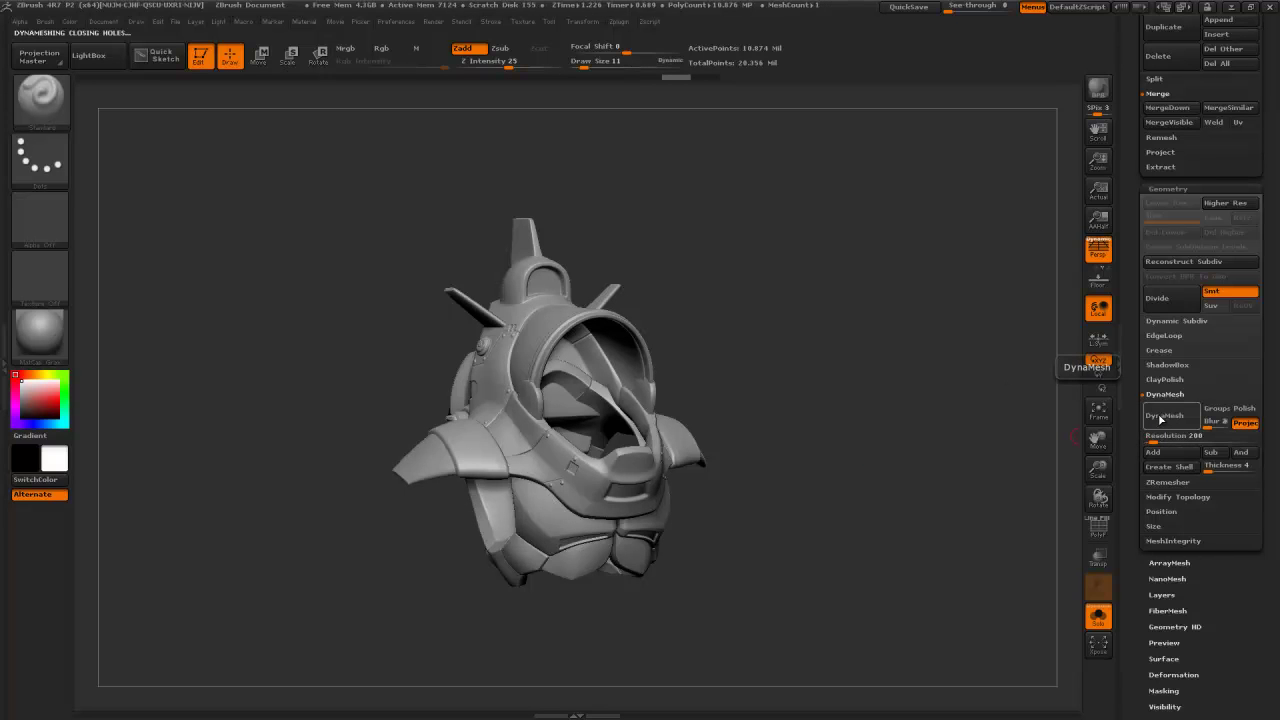
pyautogui.click(1160, 418)
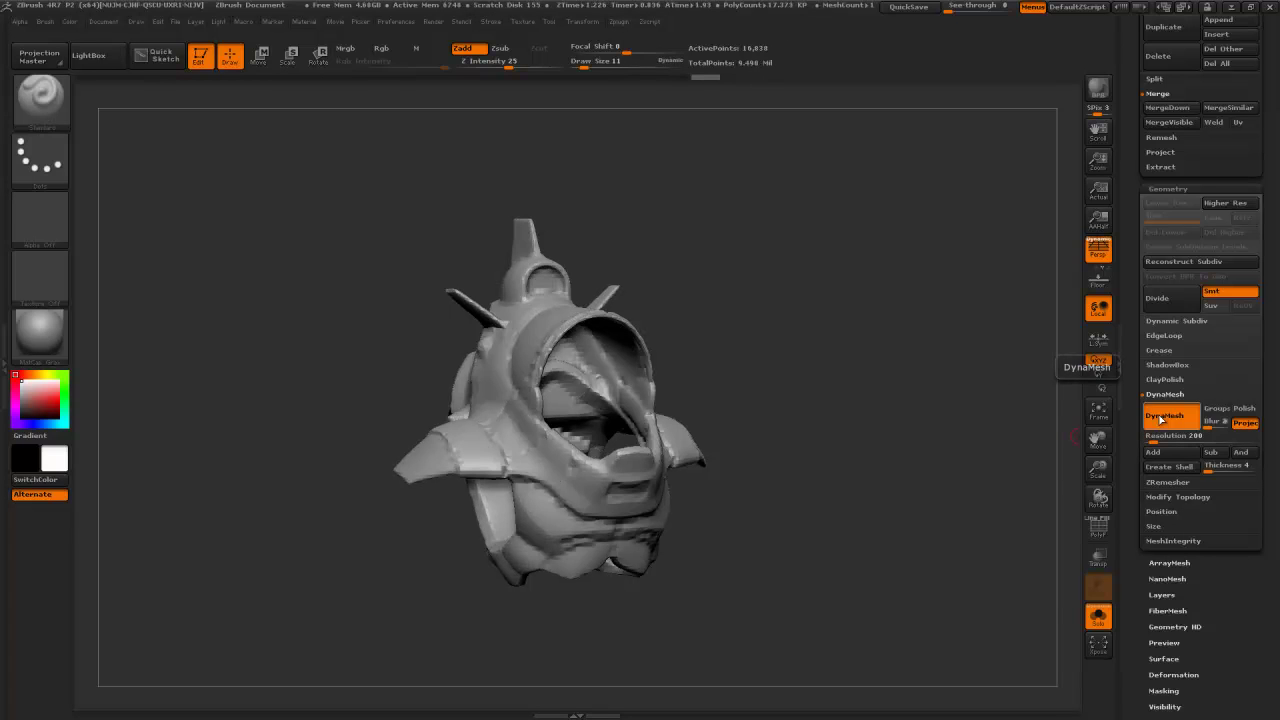
pyautogui.hotkey('ctrl', 'z')
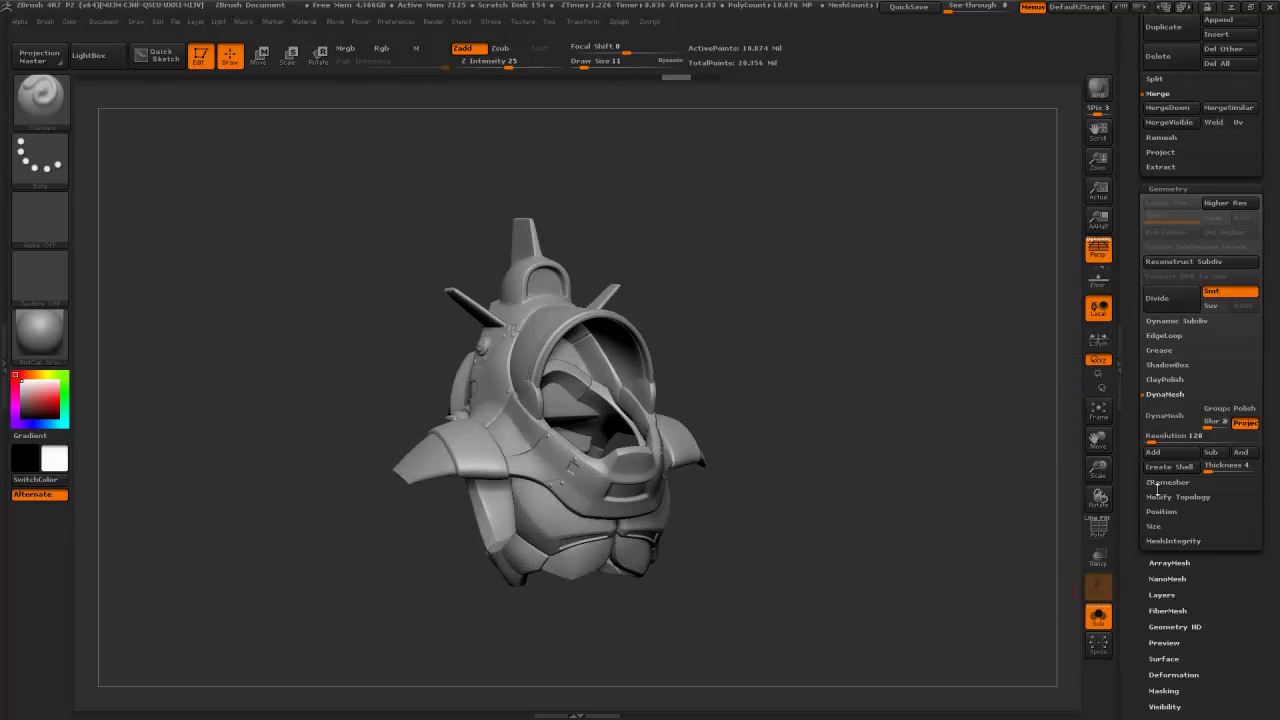
# - DynaMesh the helmet at resolution 400 and check its wireframe from a three-quarter view
pyautogui.click(1157, 438)
pyautogui.write('4')
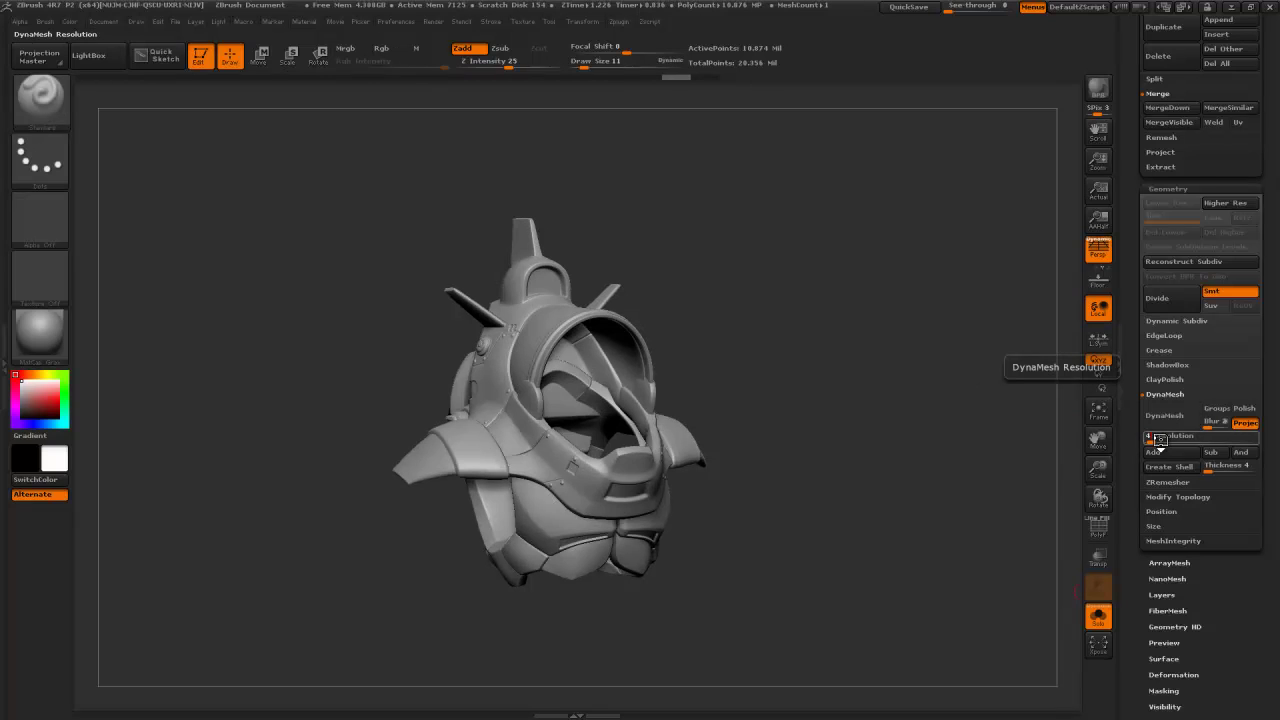
pyautogui.write('00')
pyautogui.press('Return')
pyautogui.click(1163, 418)
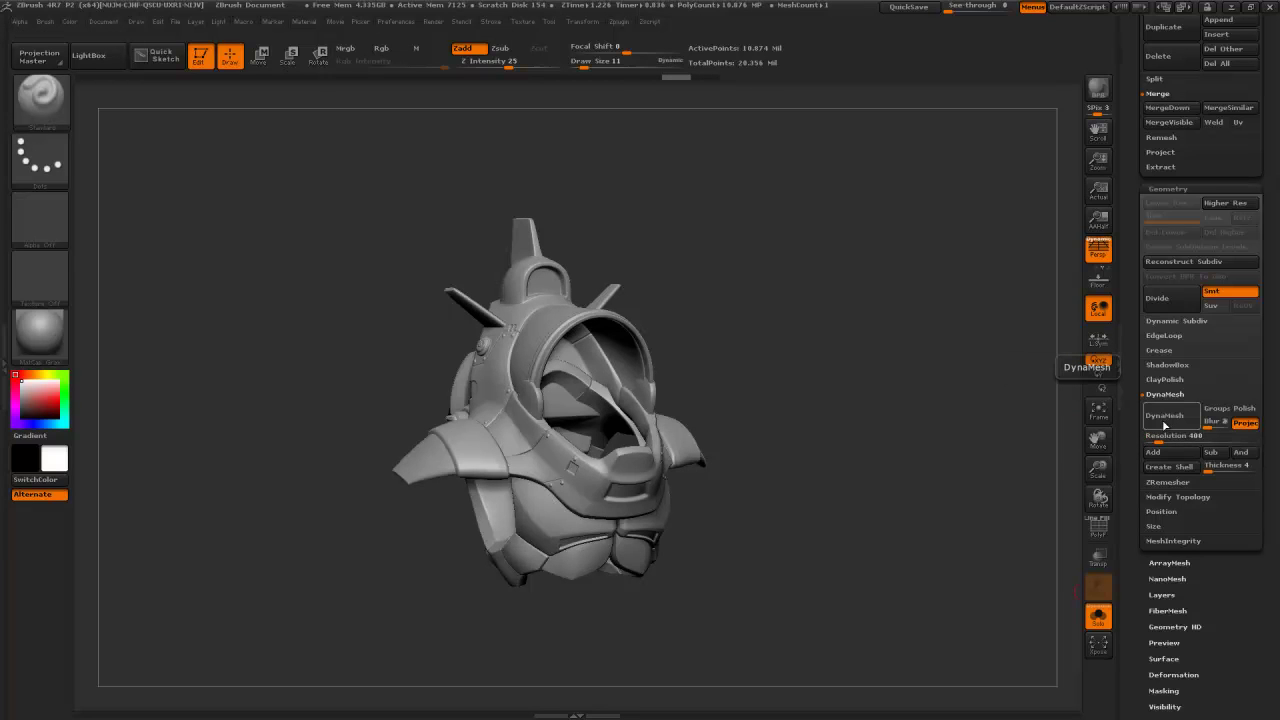
pyautogui.hotkey('shift', 'f')
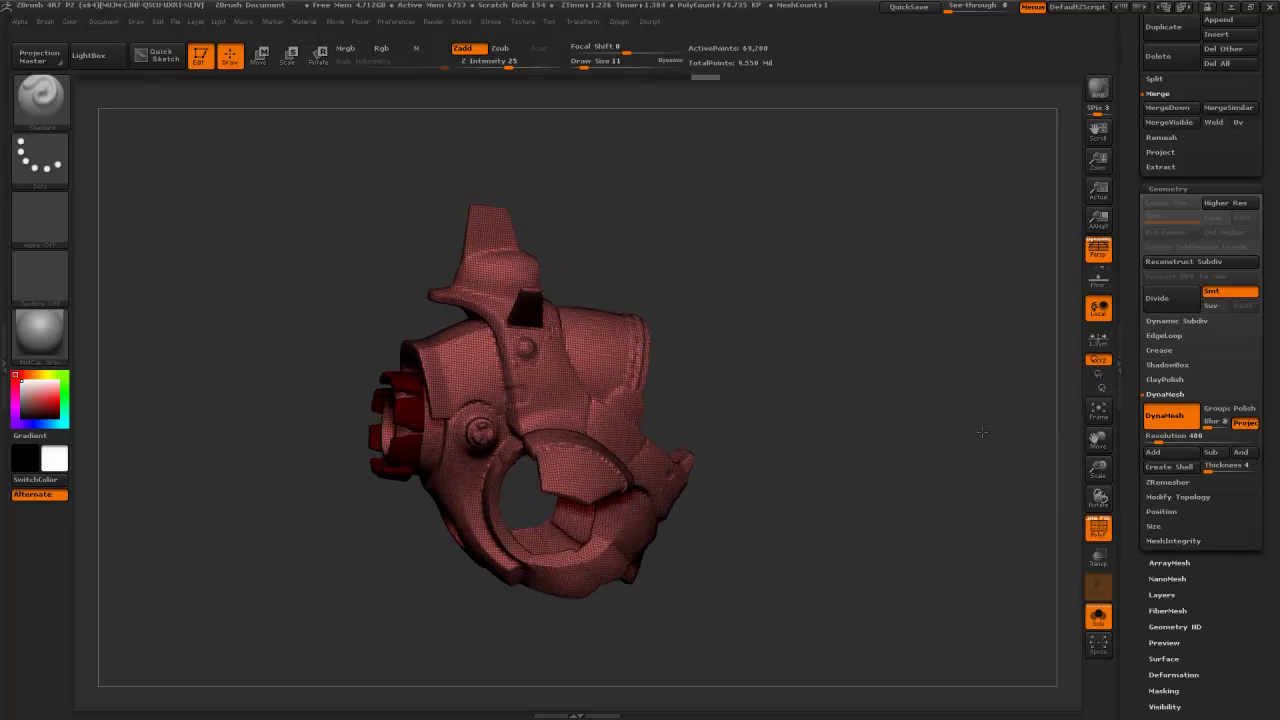
pyautogui.moveTo(982, 432); pyautogui.dragTo(928, 435)
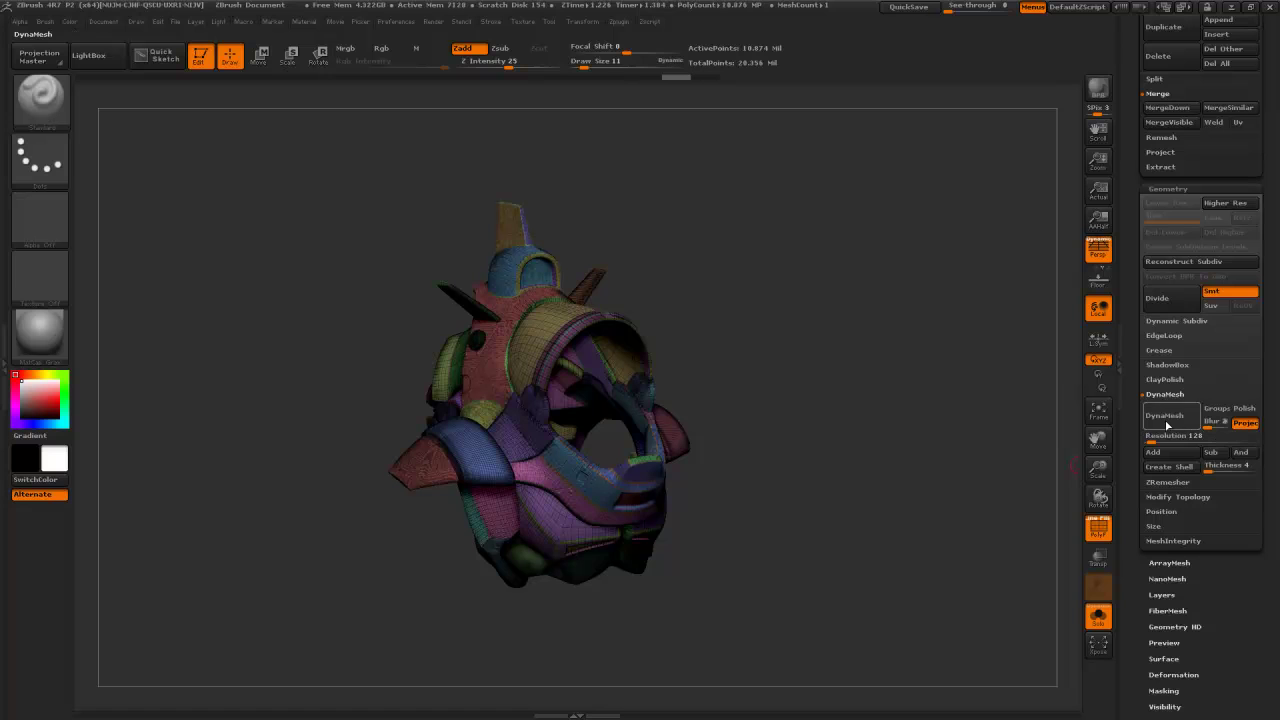
# - Set the DynaMesh resolution to 504 and remesh the helmet into one solid mesh
pyautogui.click(1163, 436)
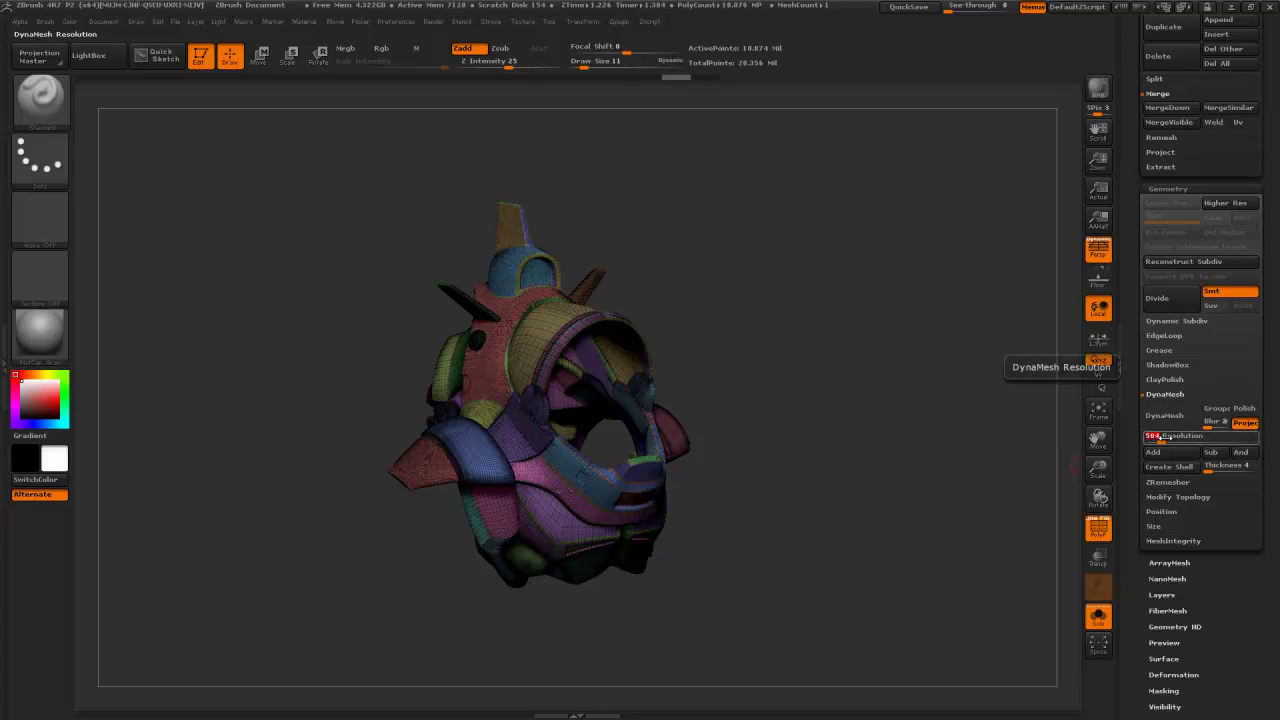
pyautogui.press('Return')
pyautogui.click(1166, 415)
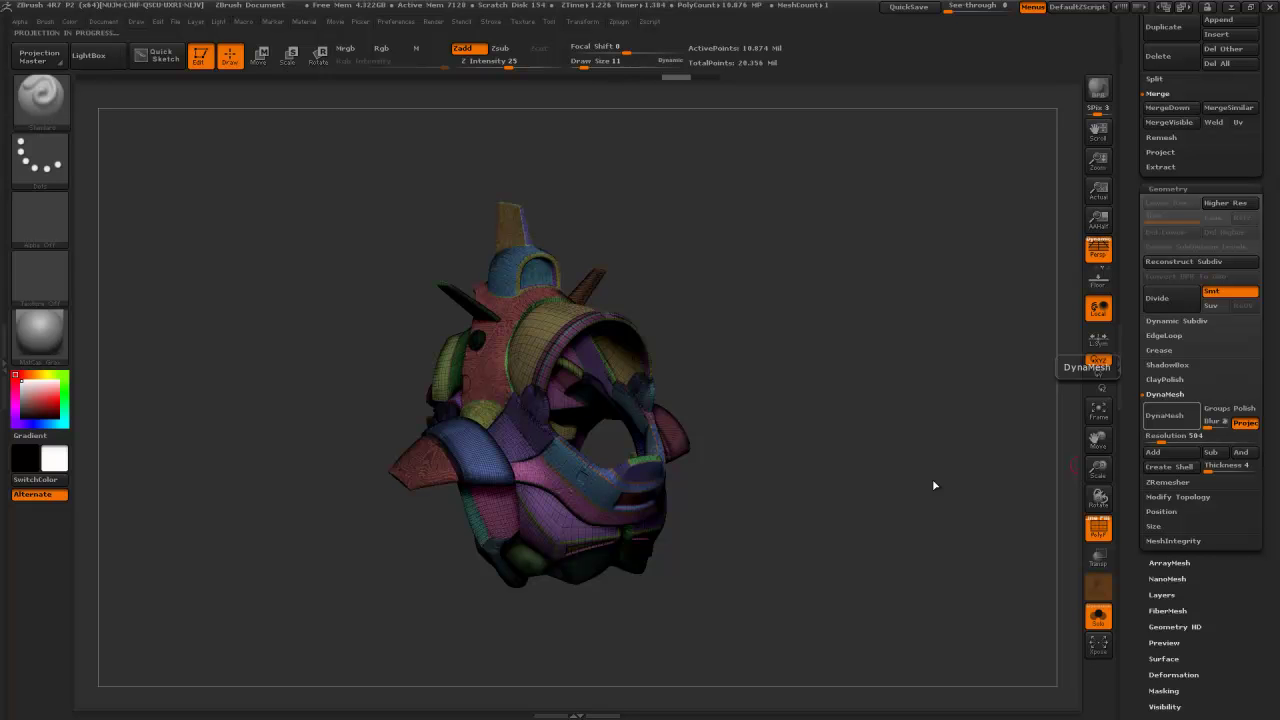
pyautogui.moveTo(915, 463)
pyautogui.mouseDown()
pyautogui.moveTo(1014, 458)
pyautogui.moveTo(930, 433)
pyautogui.moveTo(908, 451)
pyautogui.moveTo(916, 458)
pyautogui.mouseUp()
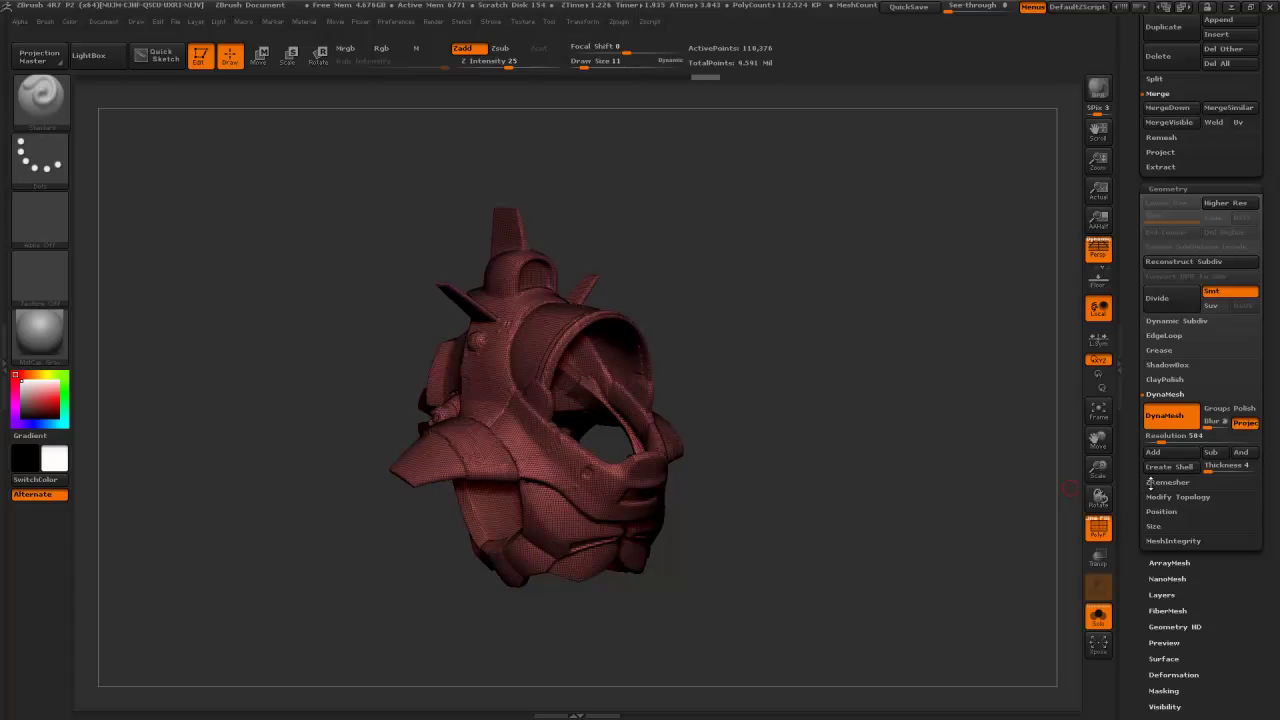
# - Turn off KeepGroups, run ZRemesher on the armour, and inspect the new topology
pyautogui.click(1160, 483)
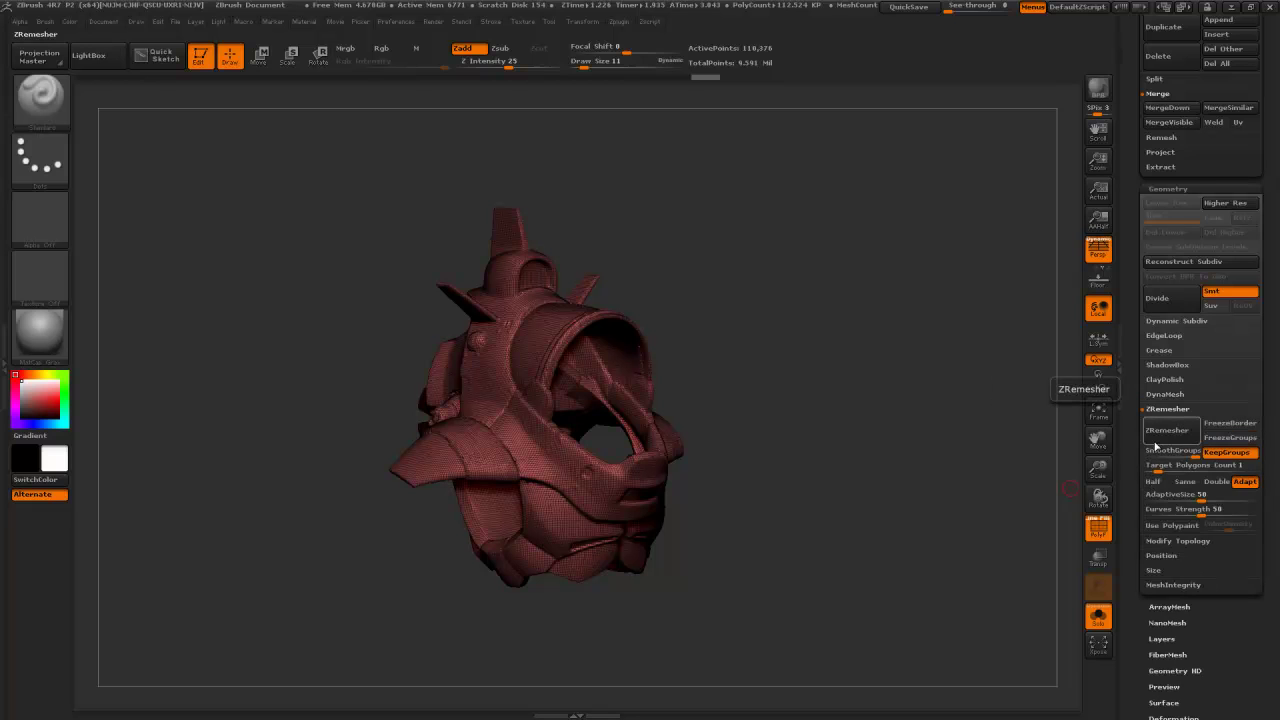
pyautogui.click(1218, 453)
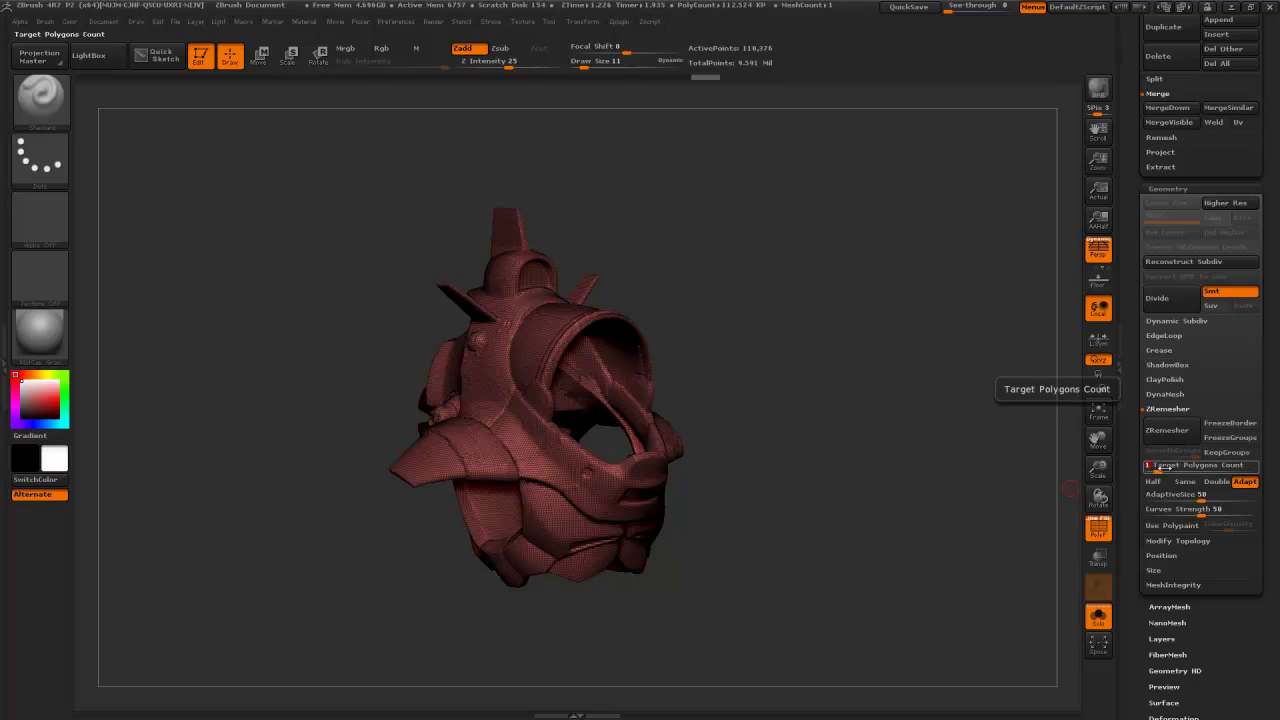
pyautogui.click(1167, 430)
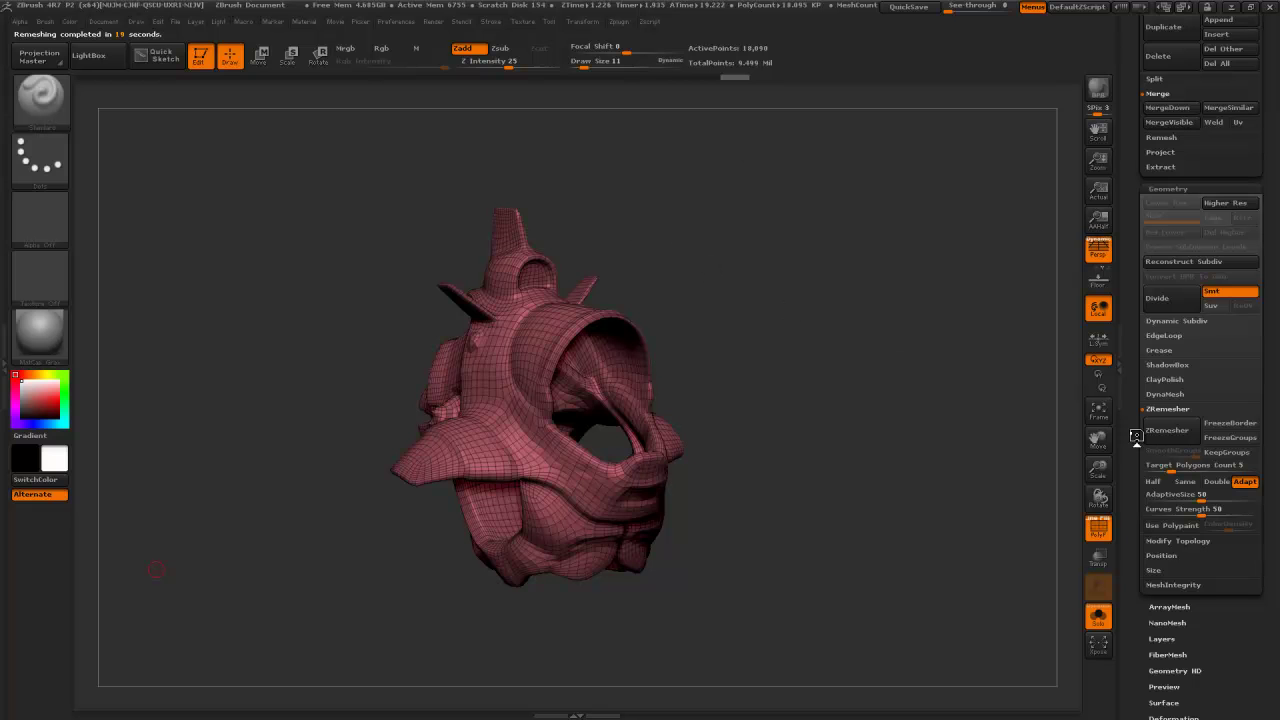
pyautogui.moveTo(817, 397)
pyautogui.mouseDown()
pyautogui.moveTo(745, 395)
pyautogui.moveTo(825, 392)
pyautogui.mouseUp()
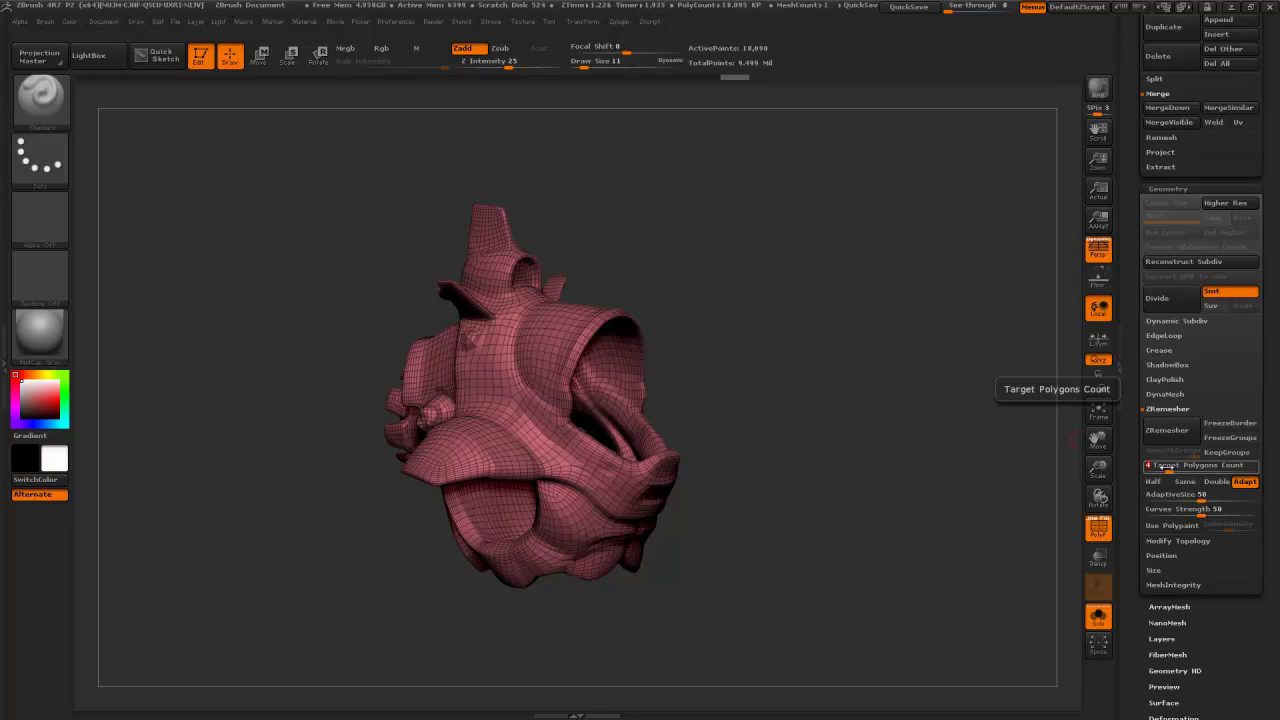
# - Set Target Polygons Count to 3 and rerun ZRemesher for a lighter quad mesh
pyautogui.click(1166, 431)
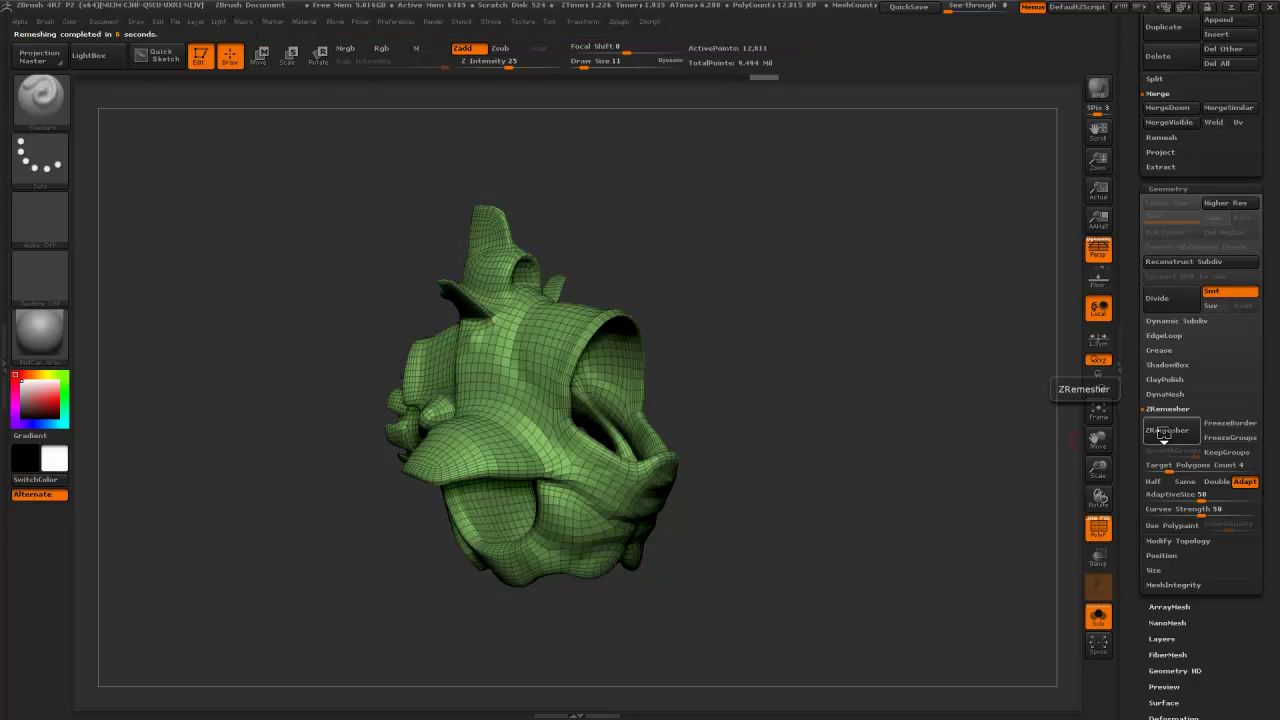
pyautogui.click(1158, 466)
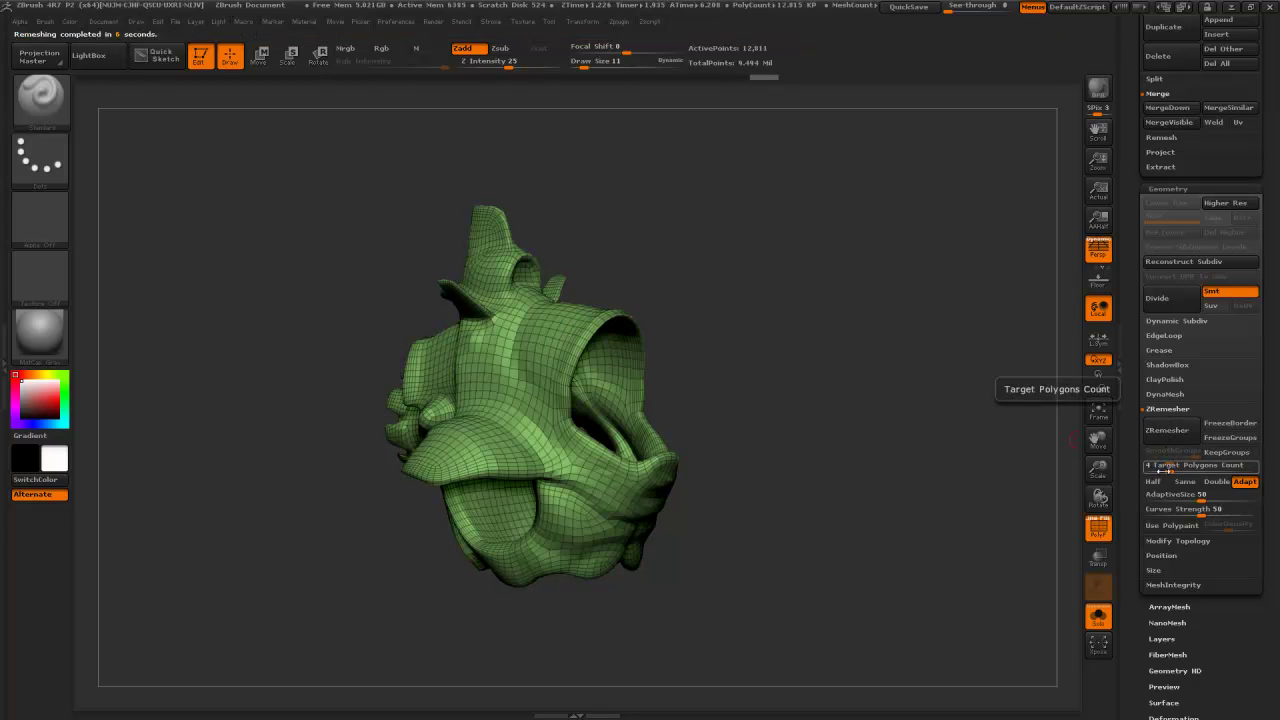
pyautogui.write('3')
pyautogui.press('Return')
pyautogui.click(1167, 430)
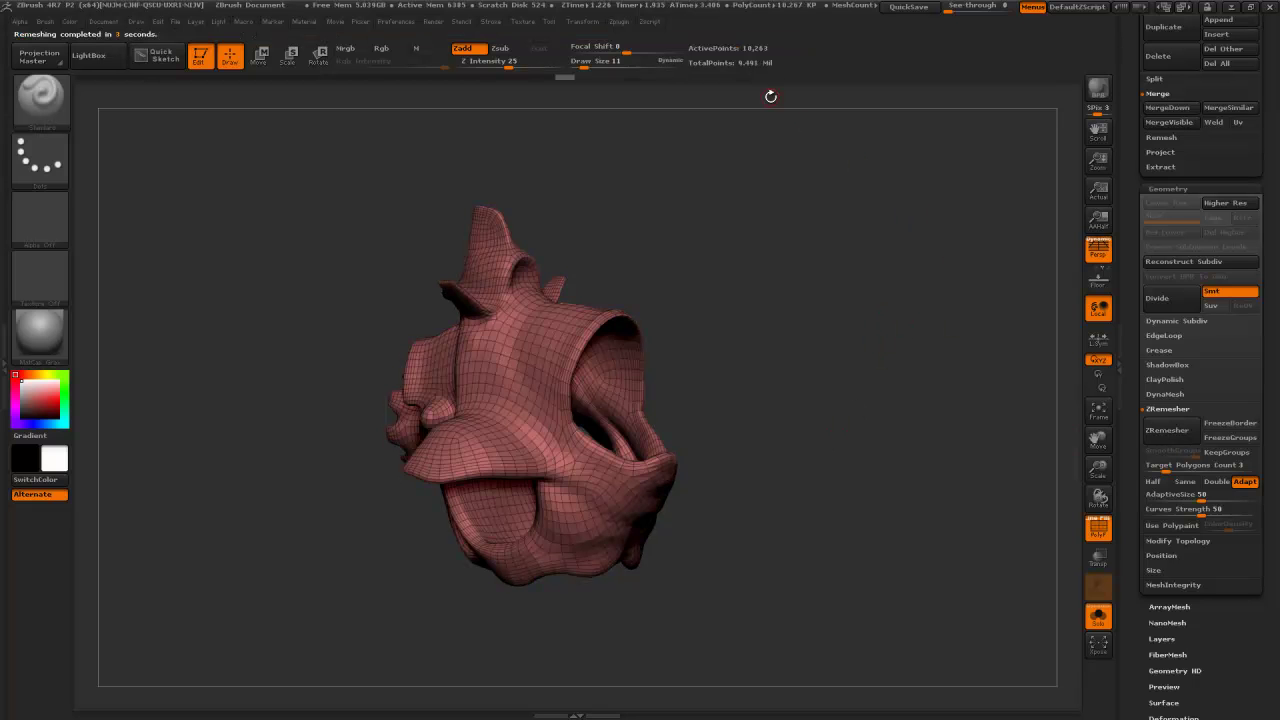
pyautogui.moveTo(900, 294)
pyautogui.mouseDown()
pyautogui.moveTo(880, 320)
pyautogui.moveTo(870, 290)
pyautogui.moveTo(889, 252)
pyautogui.moveTo(1000, 294)
pyautogui.moveTo(885, 310)
pyautogui.moveTo(898, 304)
pyautogui.mouseUp()
pyautogui.moveTo(1133, 452); pyautogui.dragTo(1157, 523)
pyautogui.click(1161, 364)
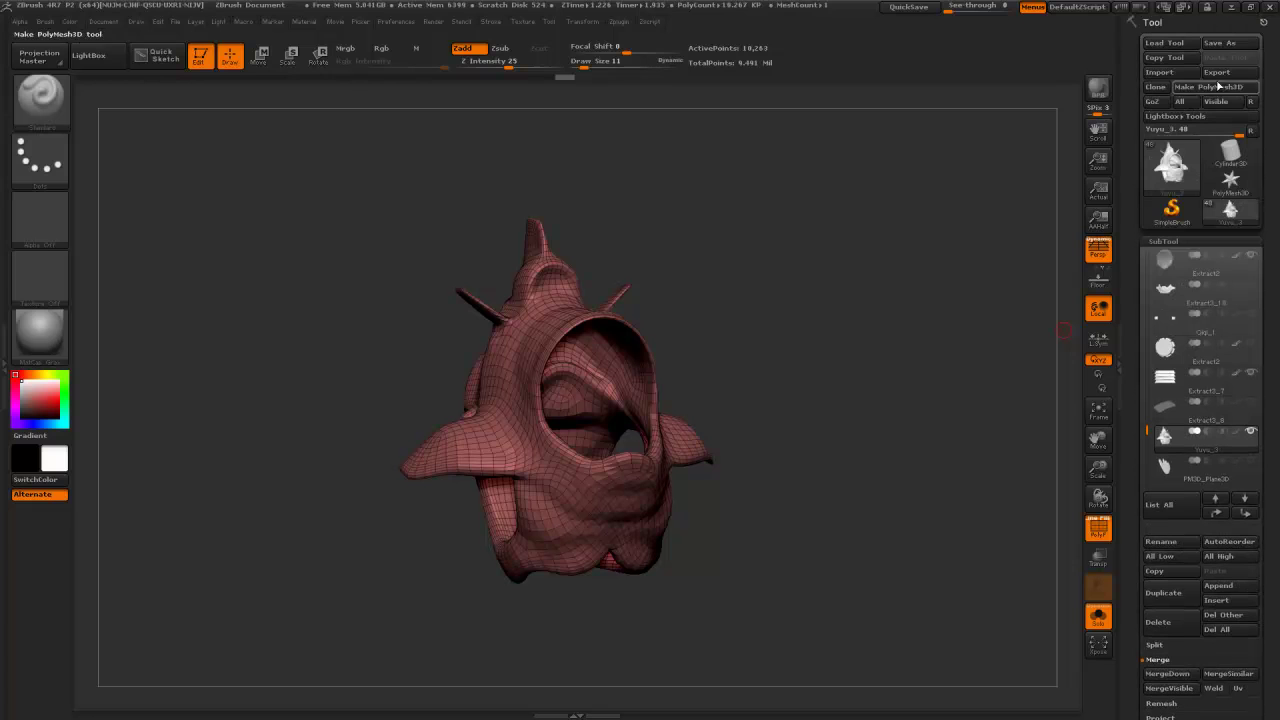
# - Export the remeshed armour as an OBJ named Armor into the Proto2 folder
pyautogui.click(1217, 74)
pyautogui.click(248, 128)
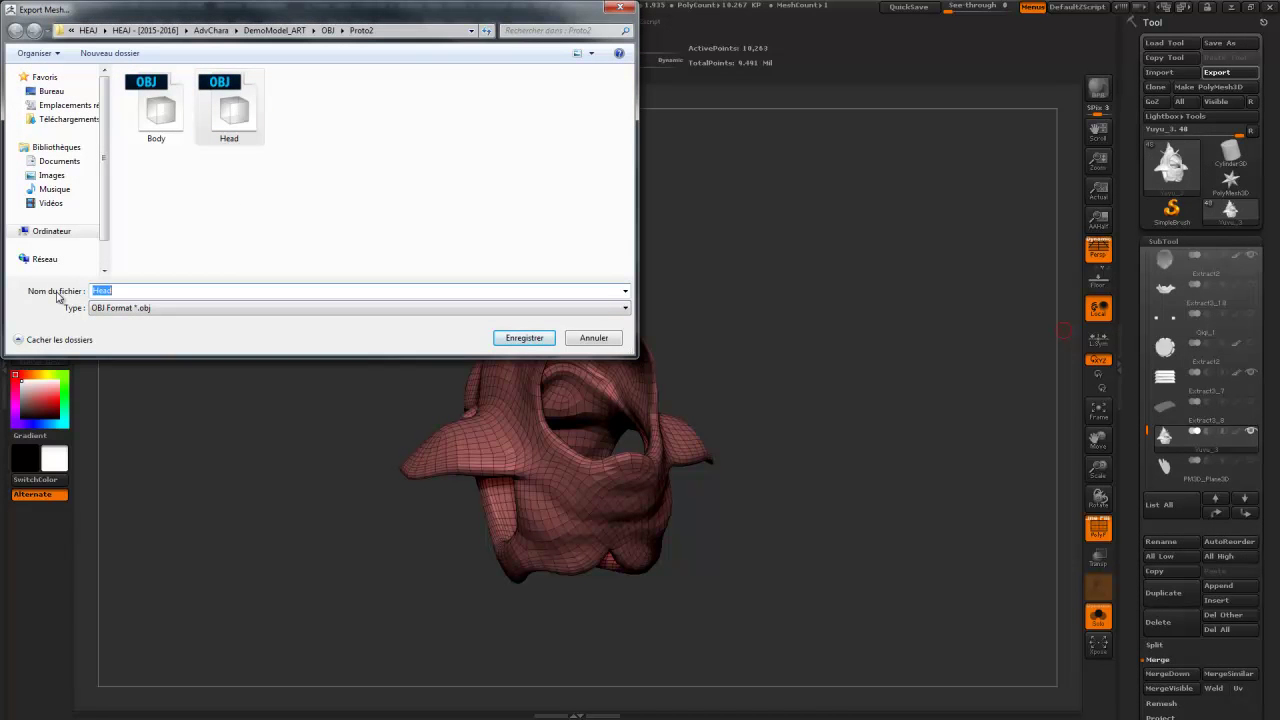
pyautogui.write('Arm')
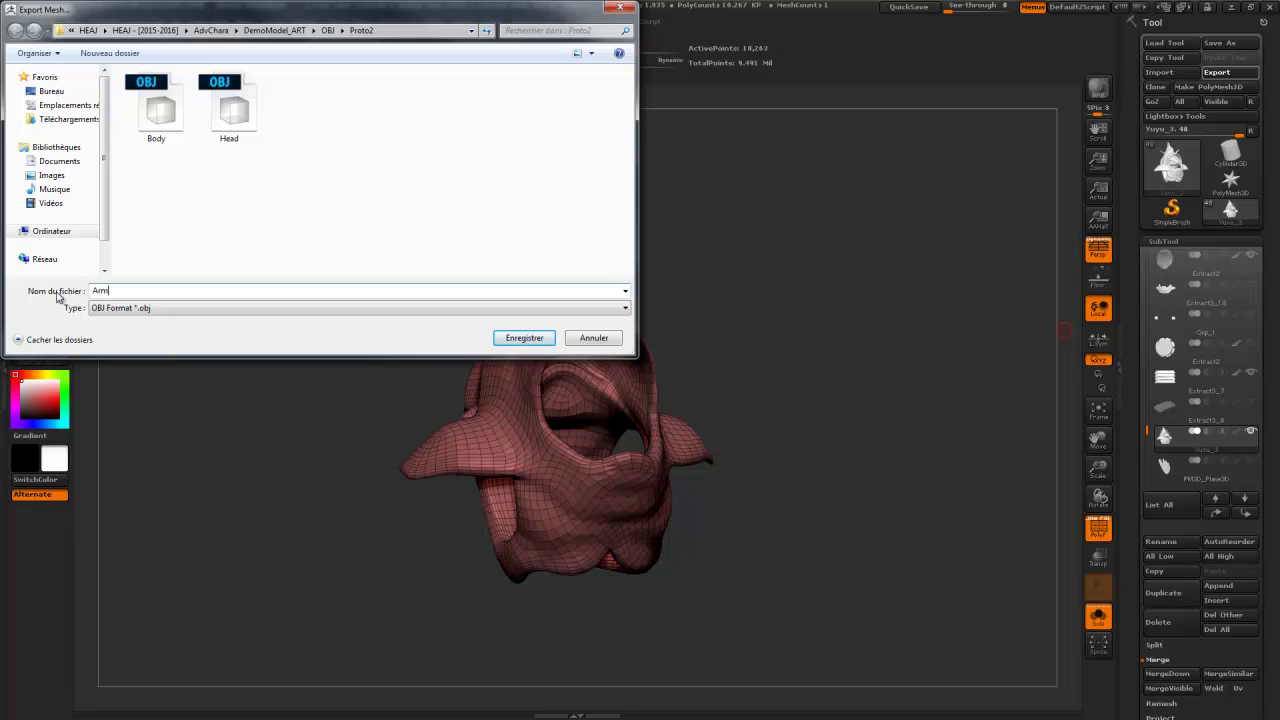
pyautogui.press('Return')
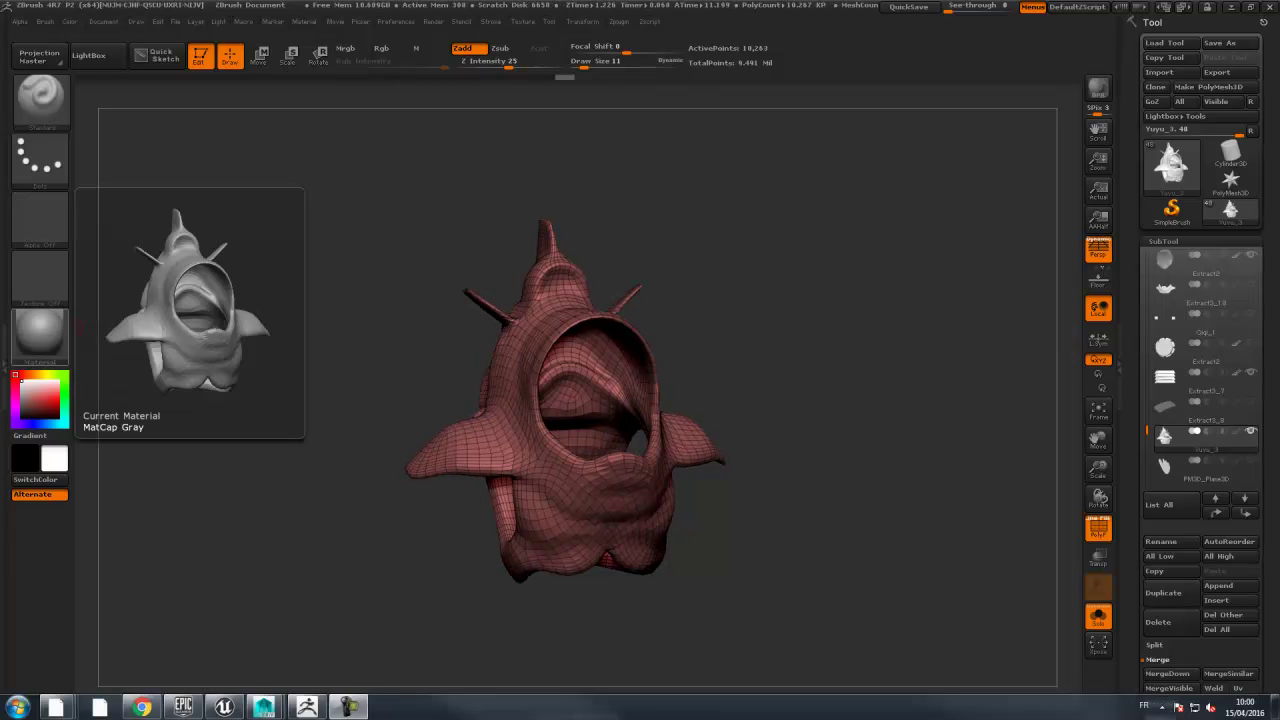
pyautogui.press('super')
# - Start a Maya file import and copy the Proto2 folder path (AdvChara > DemoModel_ART > OBJ) from Explorer
pyautogui.click(263, 707)
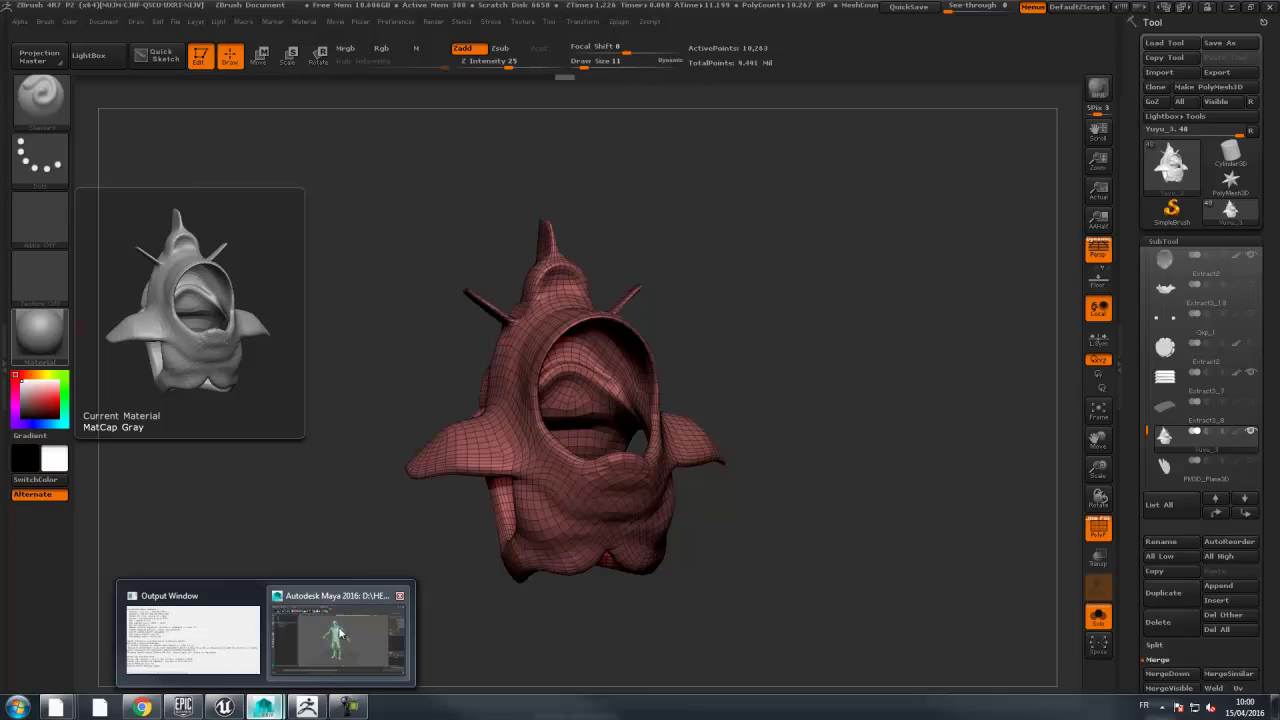
pyautogui.click(355, 637)
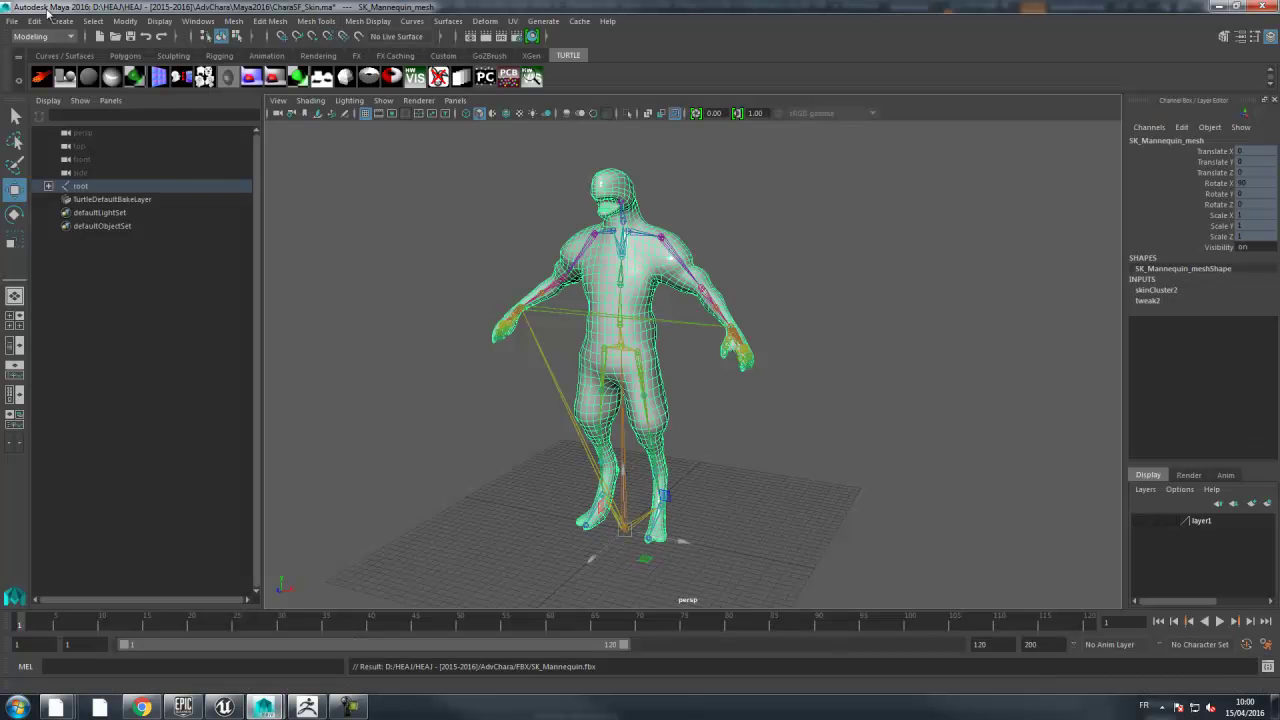
pyautogui.click(12, 21)
pyautogui.click(40, 168)
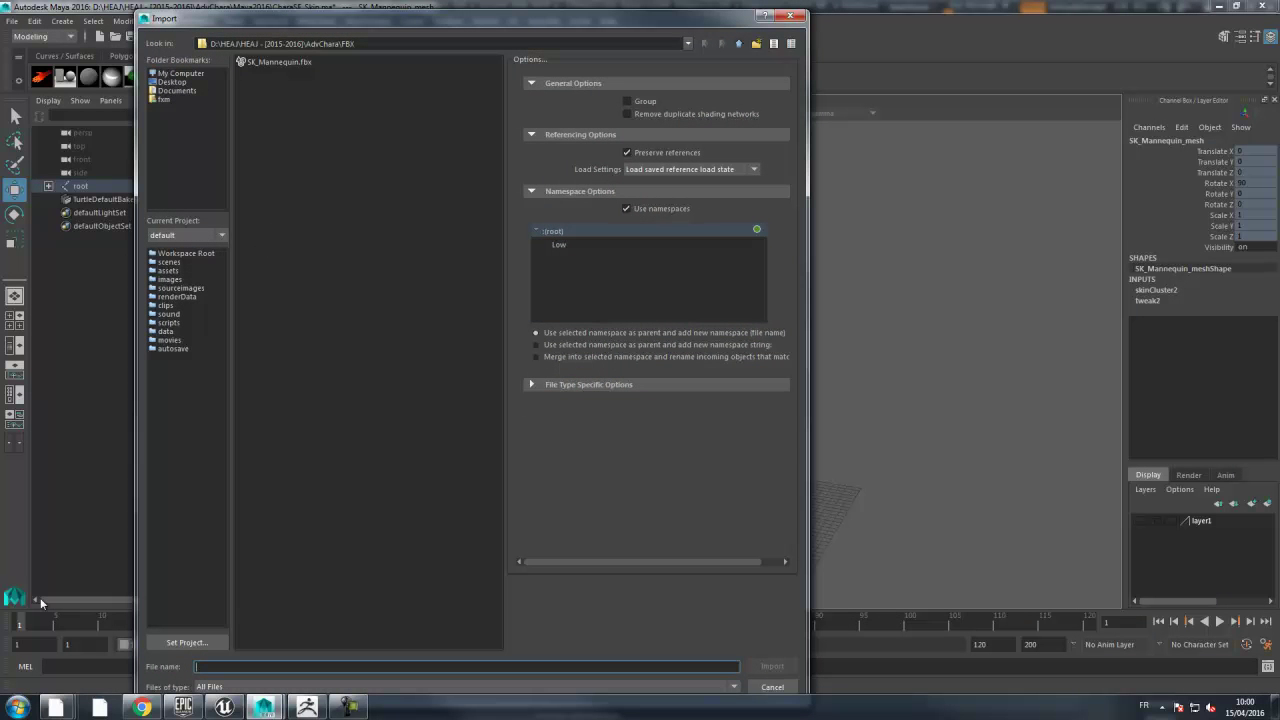
pyautogui.moveTo(100, 707)
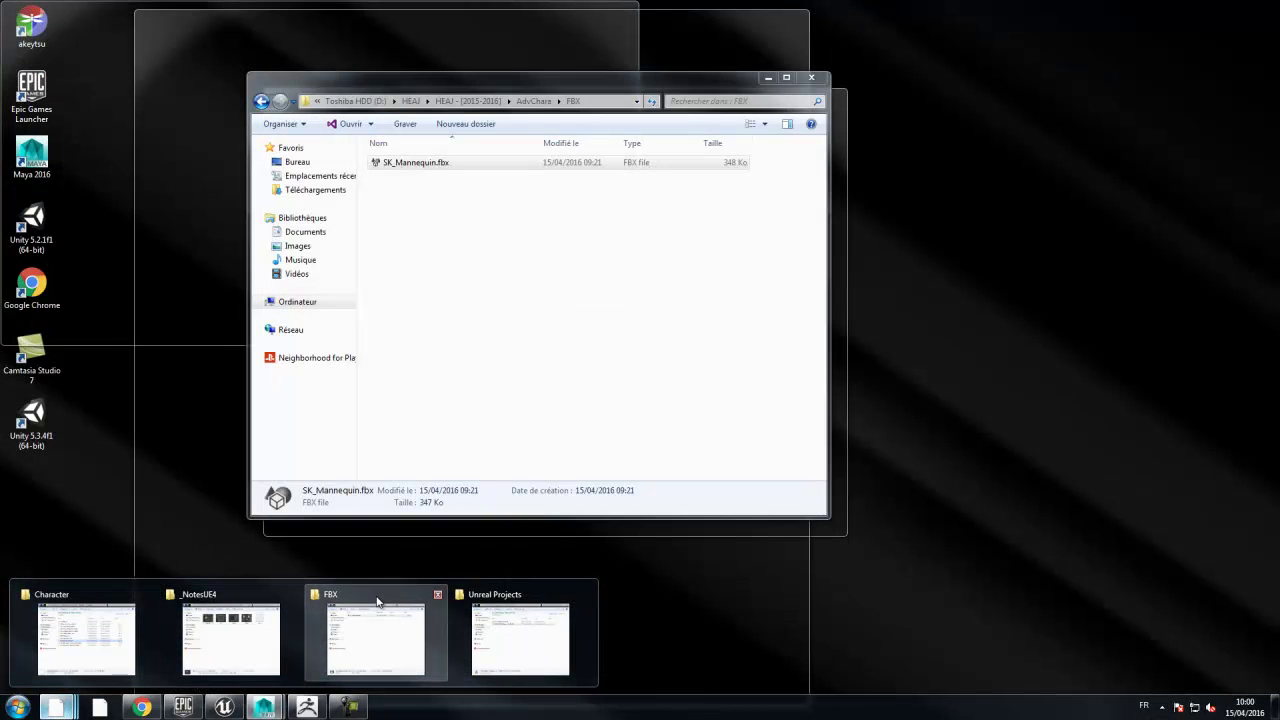
pyautogui.click(378, 601)
pyautogui.click(468, 101)
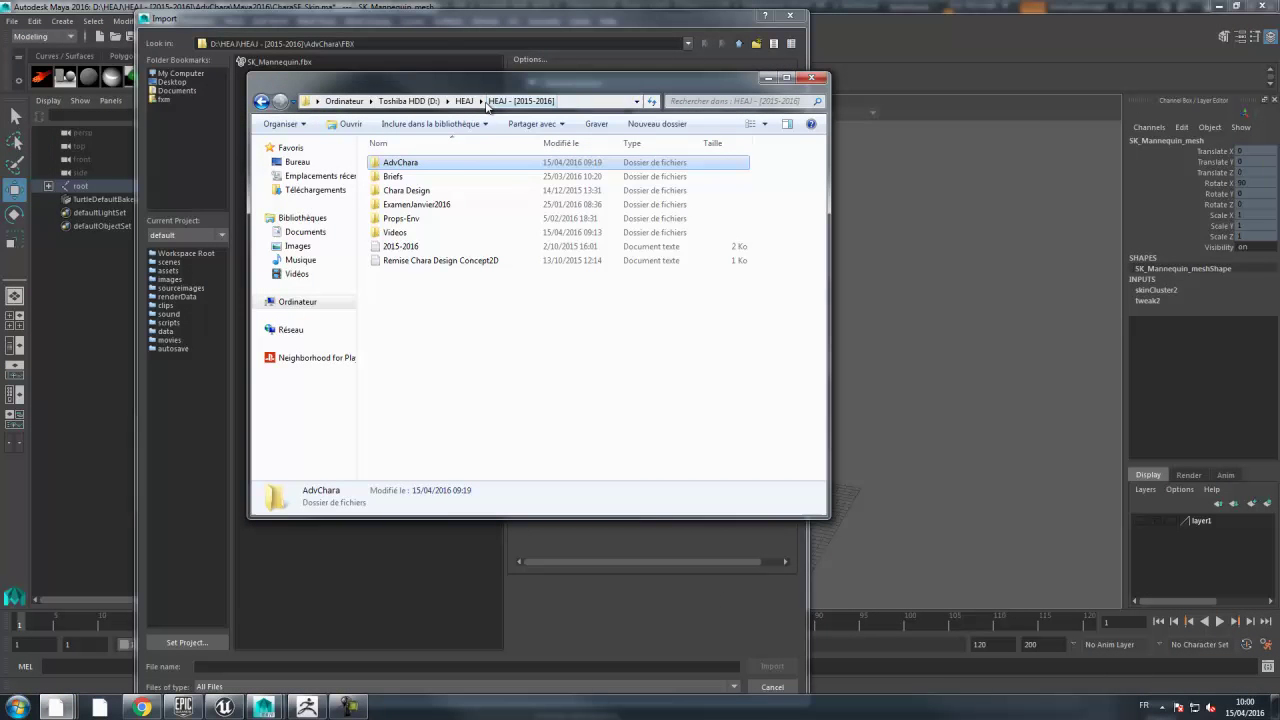
pyautogui.doubleClick(400, 163)
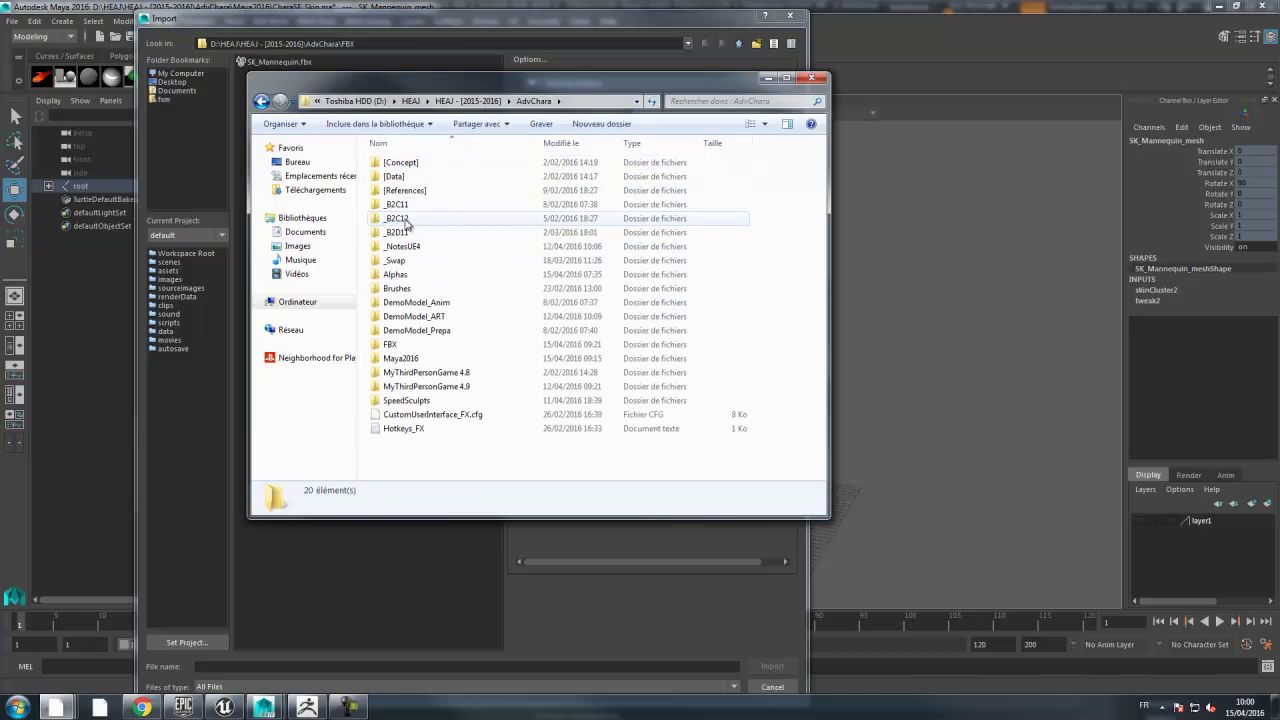
pyautogui.doubleClick(412, 316)
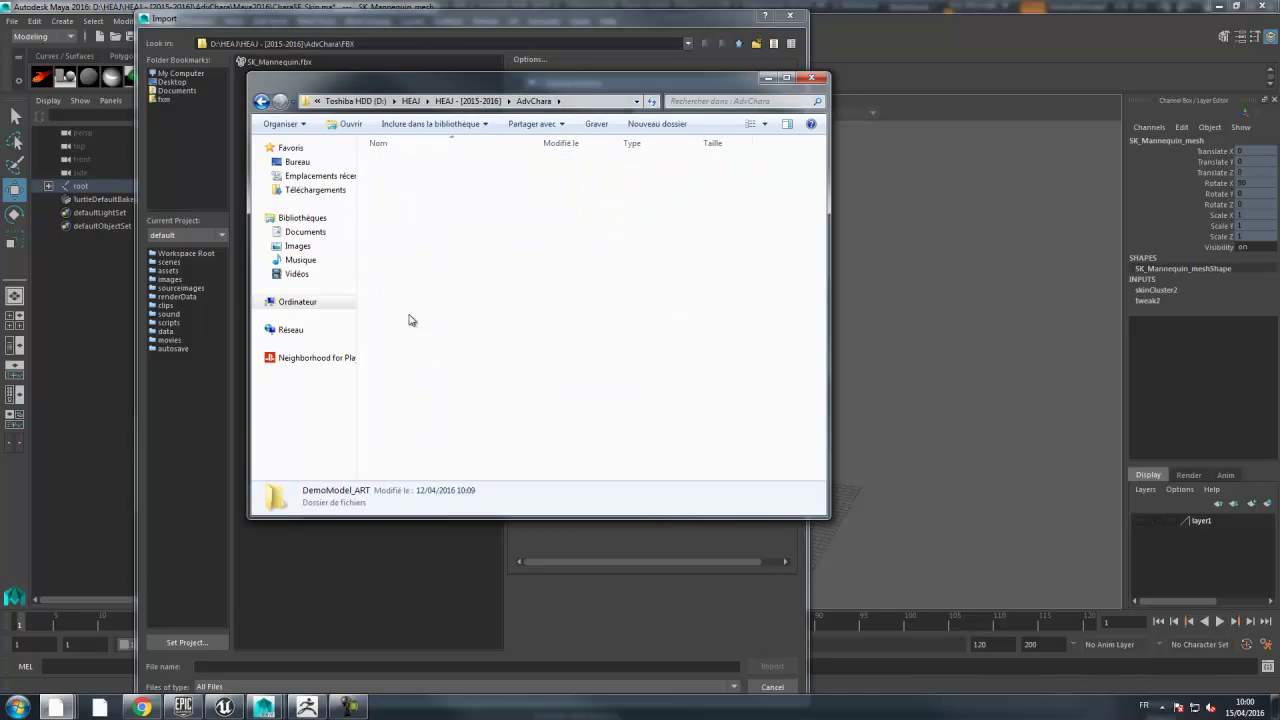
pyautogui.doubleClick(390, 190)
pyautogui.doubleClick(392, 175)
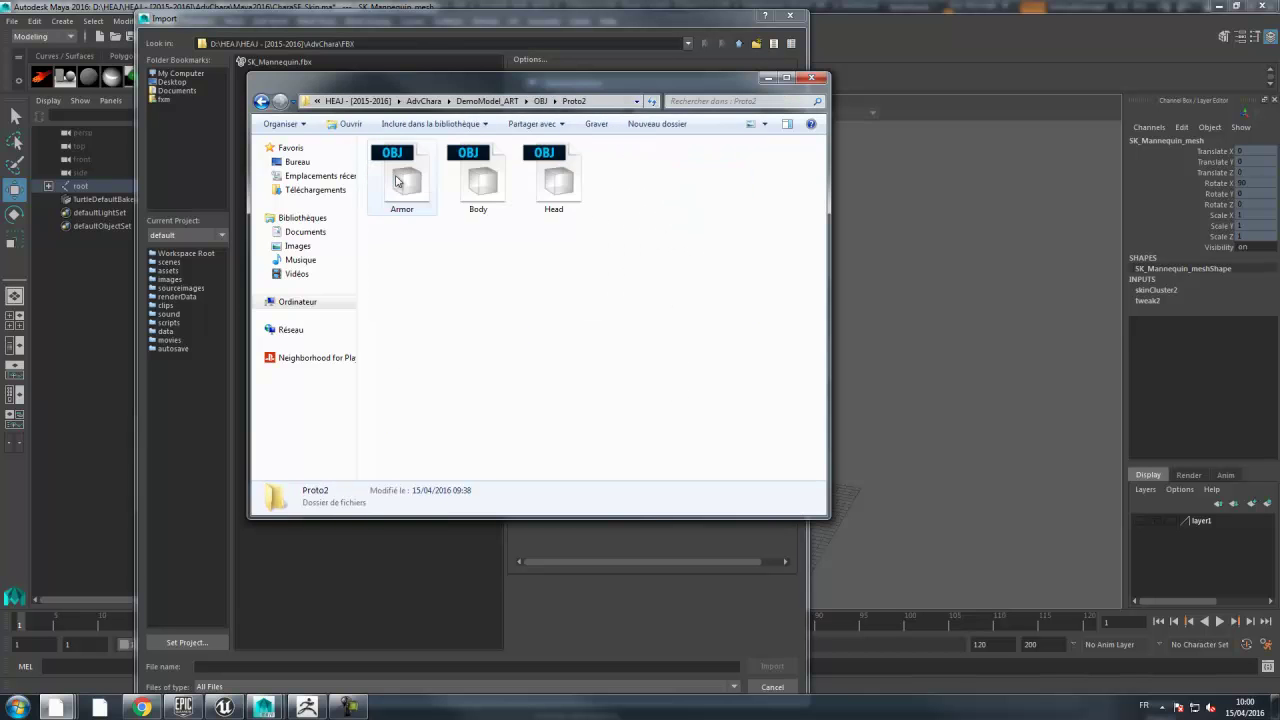
pyautogui.click(601, 102)
pyautogui.hotkey('ctrl', 'c')
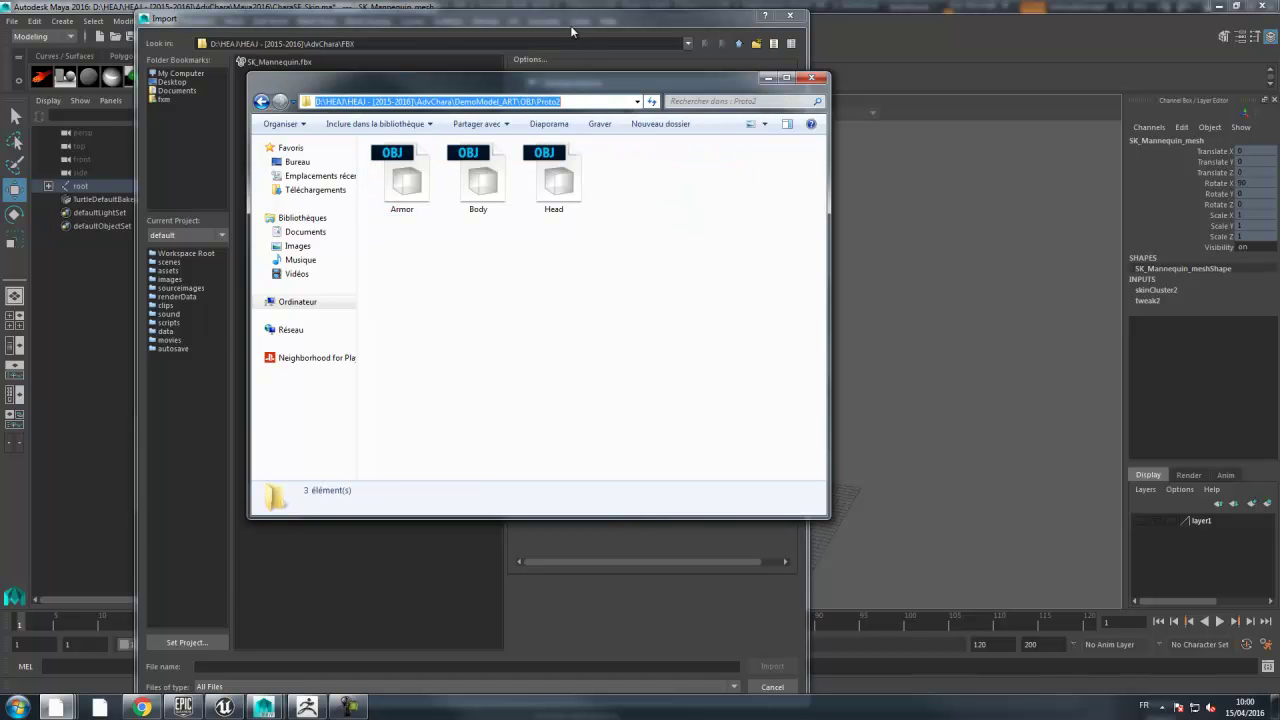
# - Paste the Proto2 path into the import dialog and import Armor.OBJ
pyautogui.click(421, 519)
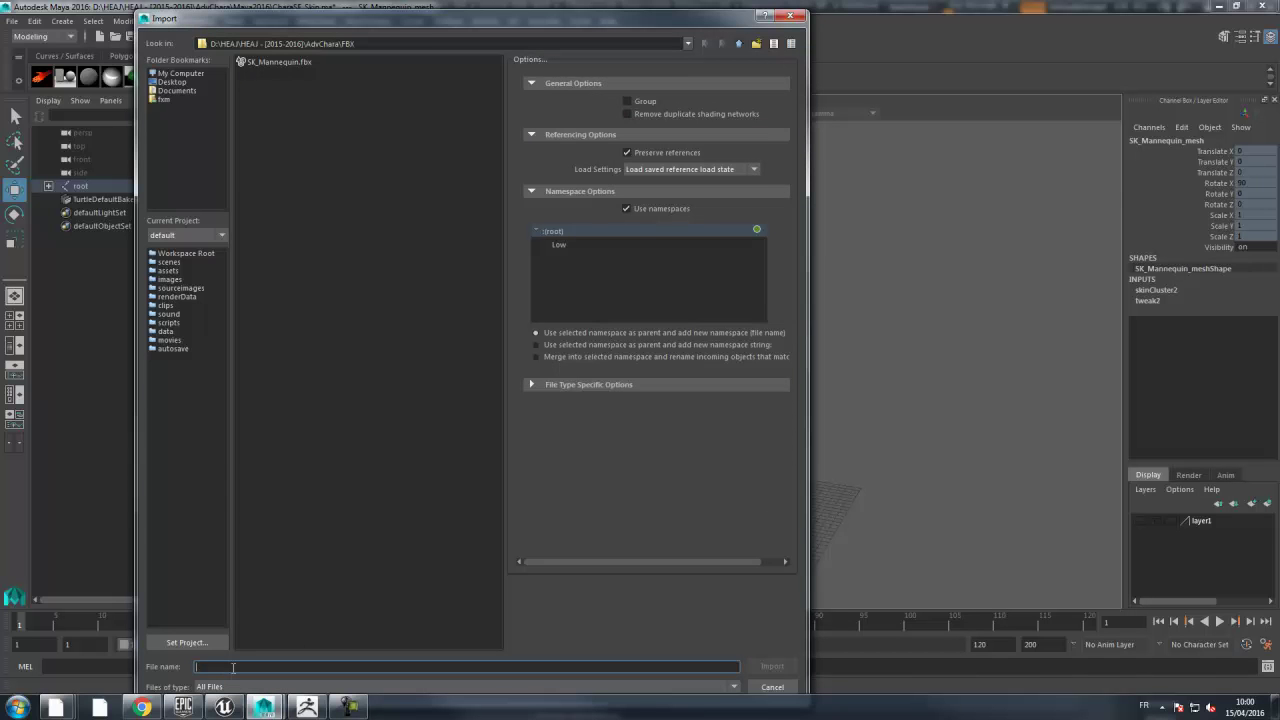
pyautogui.hotkey('ctrl', 'v')
pyautogui.press('Return')
pyautogui.doubleClick(264, 62)
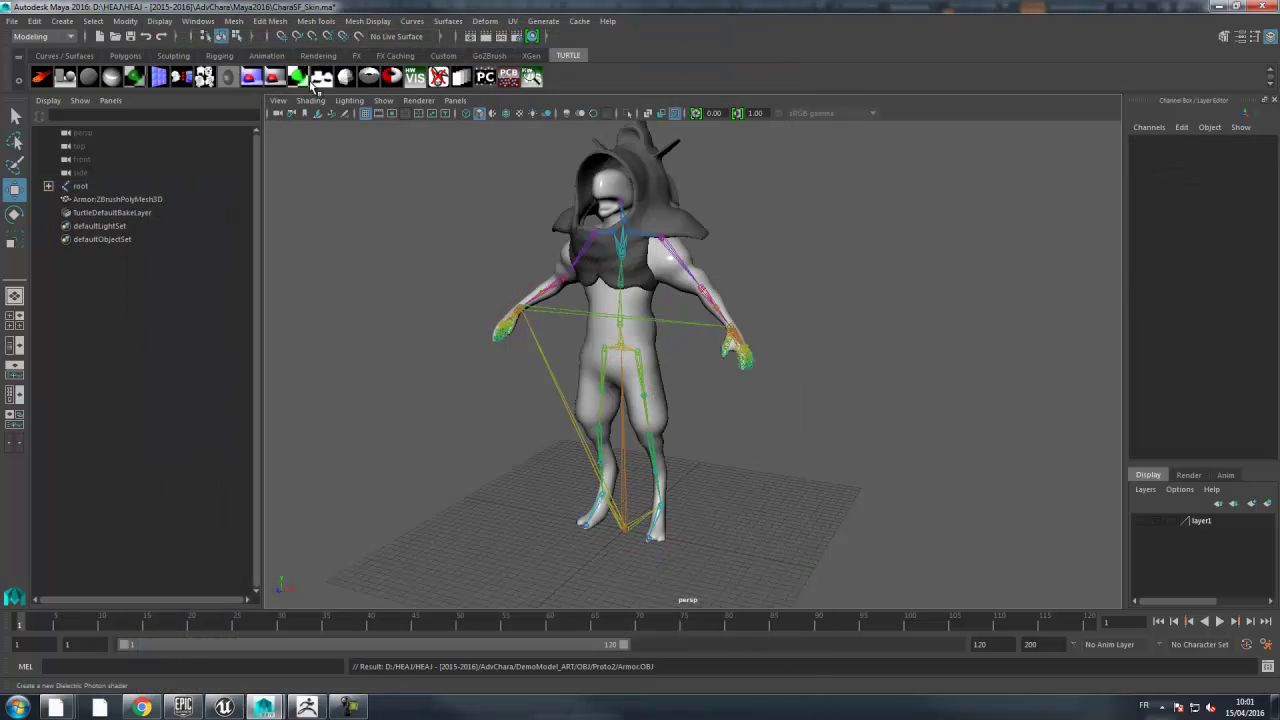
# - Import Body.OBJ and Head.OBJ from Proto2 as well
pyautogui.click(11, 20)
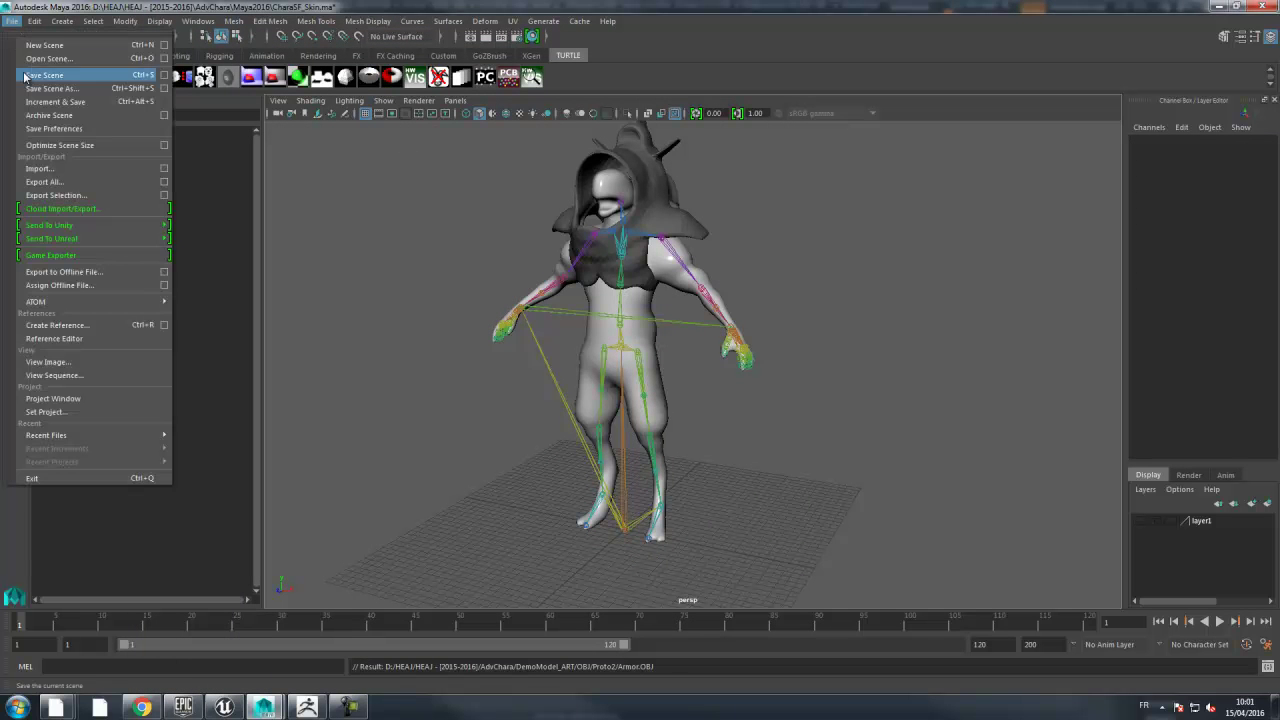
pyautogui.click(33, 168)
pyautogui.doubleClick(264, 73)
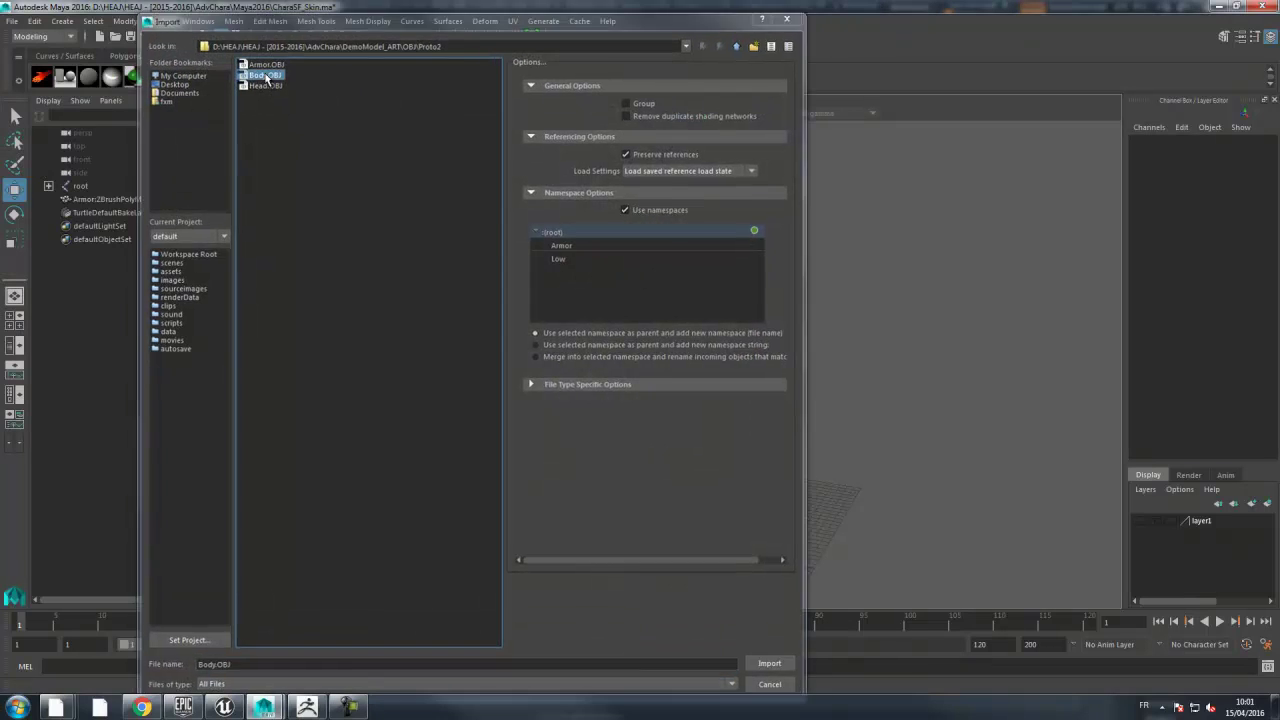
pyautogui.click(12, 21)
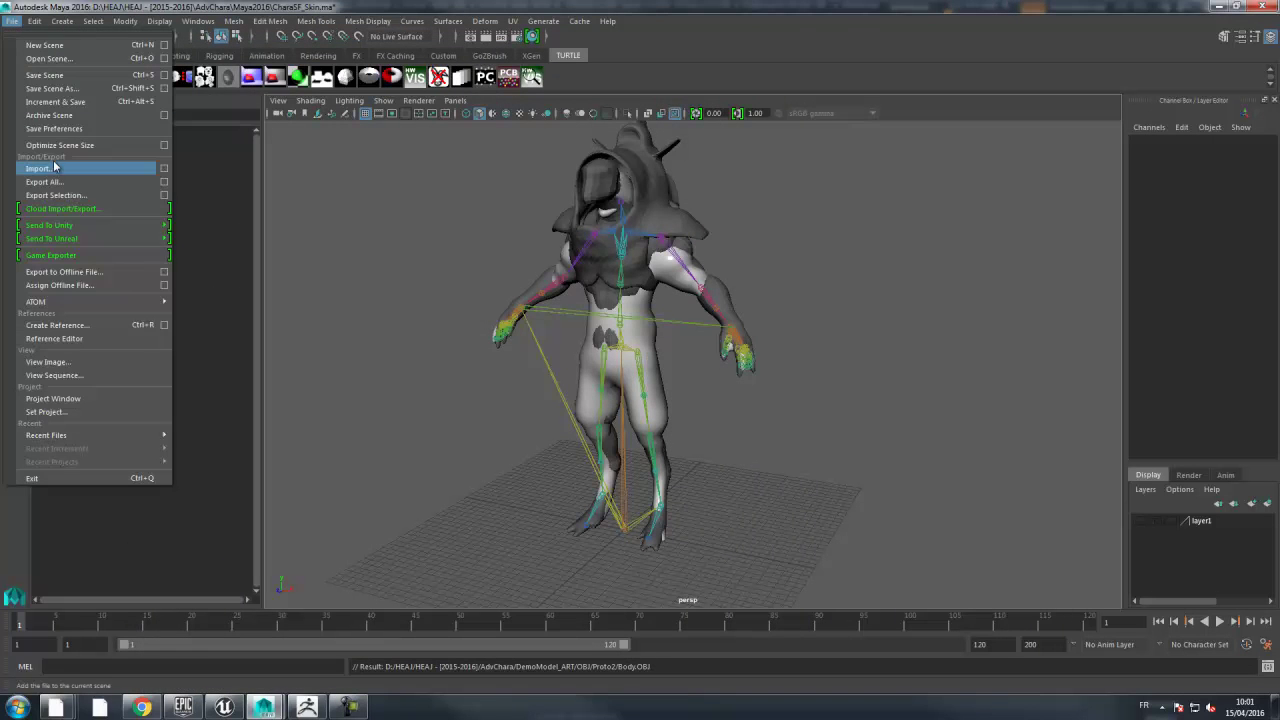
pyautogui.click(55, 175)
pyautogui.doubleClick(262, 83)
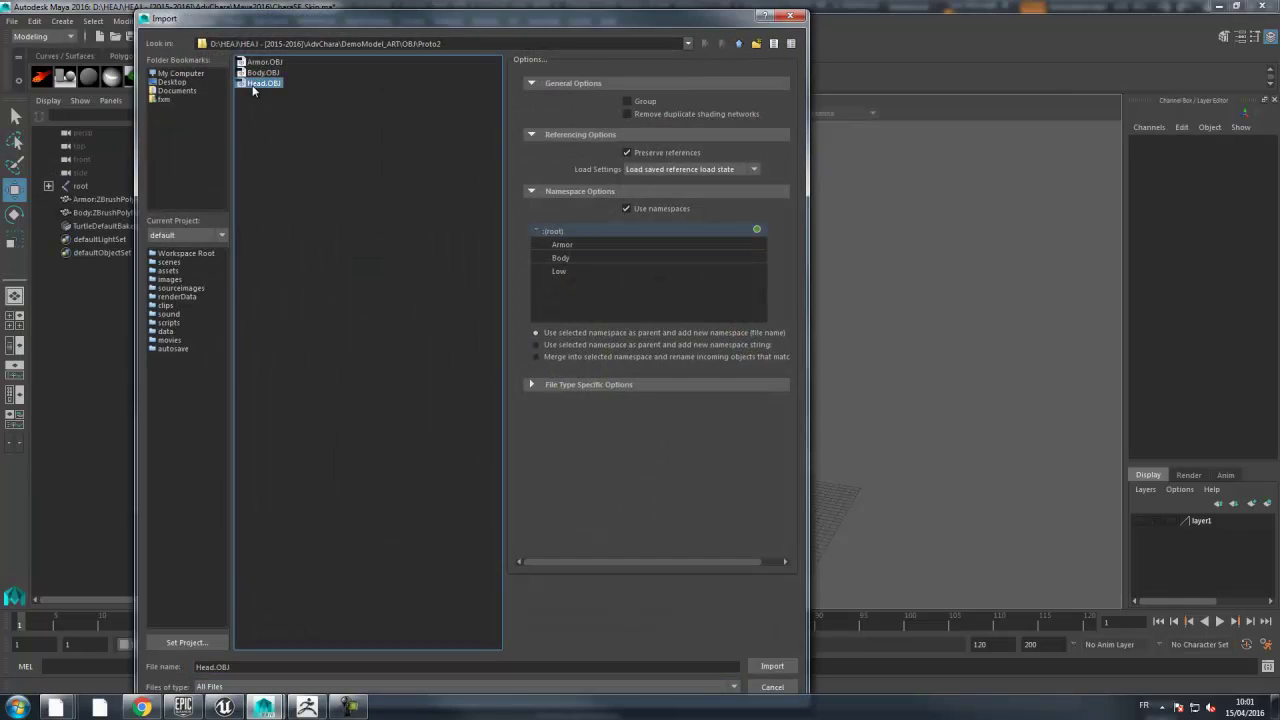
pyautogui.click(864, 458)
pyautogui.click(648, 344)
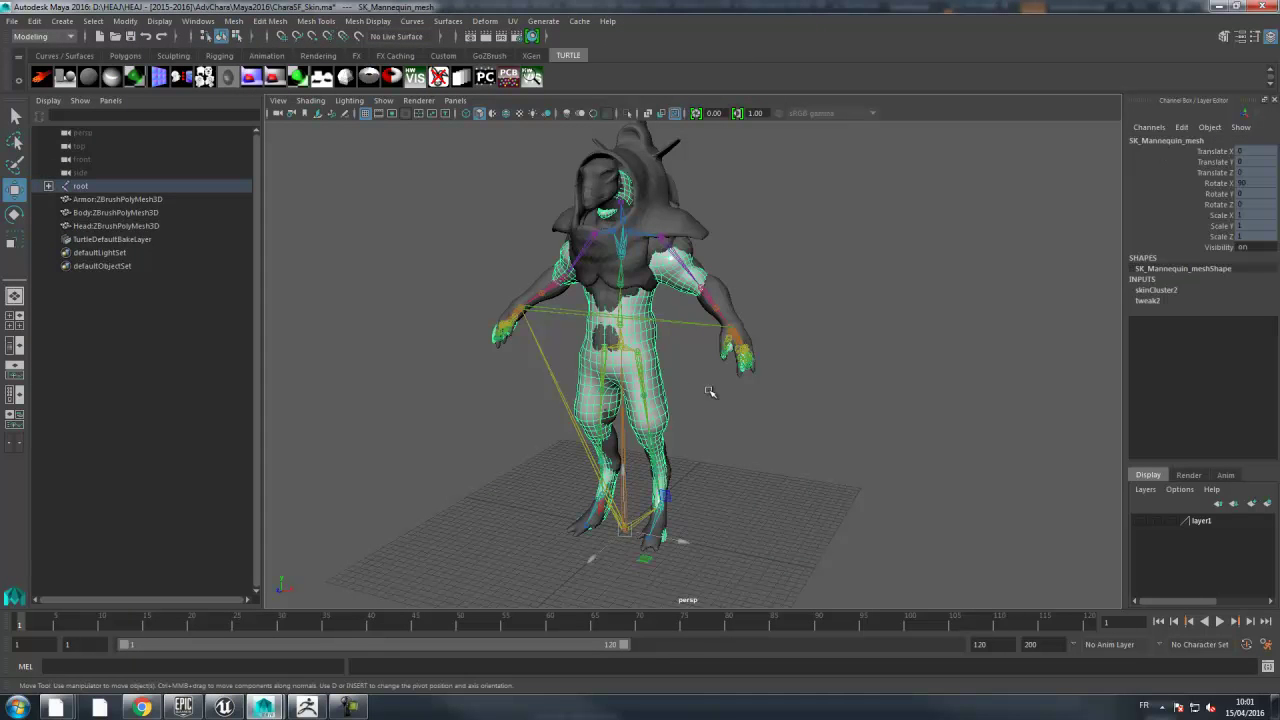
pyautogui.click(1266, 505)
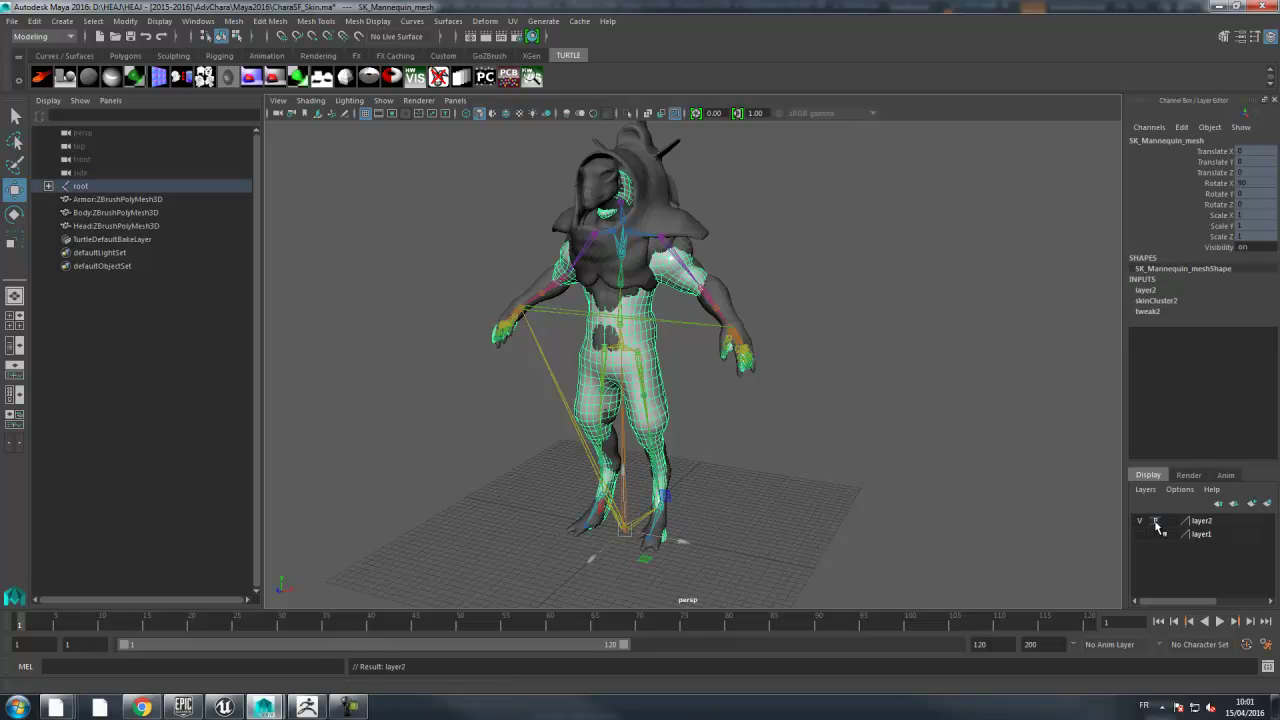
pyautogui.click(1143, 522)
pyautogui.keyDown('alt'); pyautogui.moveTo(834, 449); pyautogui.dragTo(877, 351); pyautogui.keyUp('alt')
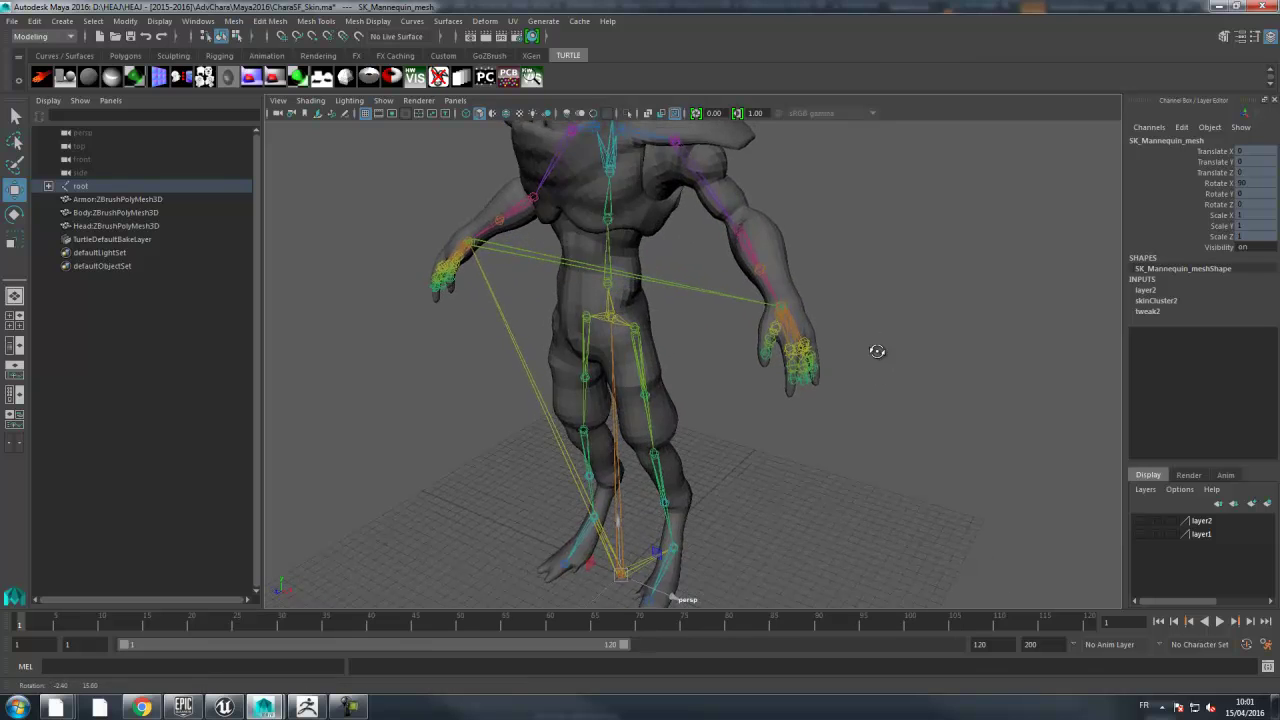
pyautogui.keyDown('alt'); pyautogui.moveTo(877, 351); pyautogui.dragTo(794, 346, button='middle'); pyautogui.keyUp('alt')
pyautogui.keyDown('alt'); pyautogui.moveTo(794, 346); pyautogui.dragTo(980, 346, button='right'); pyautogui.keyUp('alt')
pyautogui.keyDown('alt'); pyautogui.moveTo(980, 346); pyautogui.dragTo(820, 338); pyautogui.keyUp('alt')
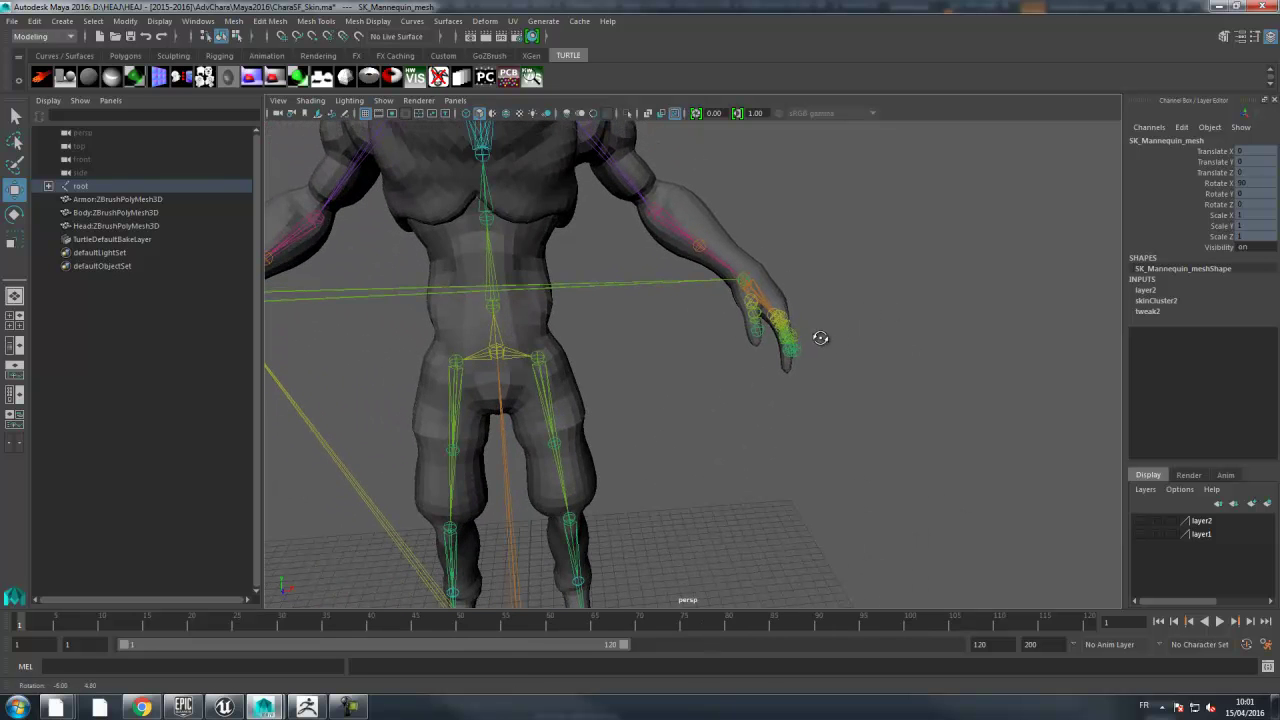
pyautogui.scroll(-3, 821, 291)
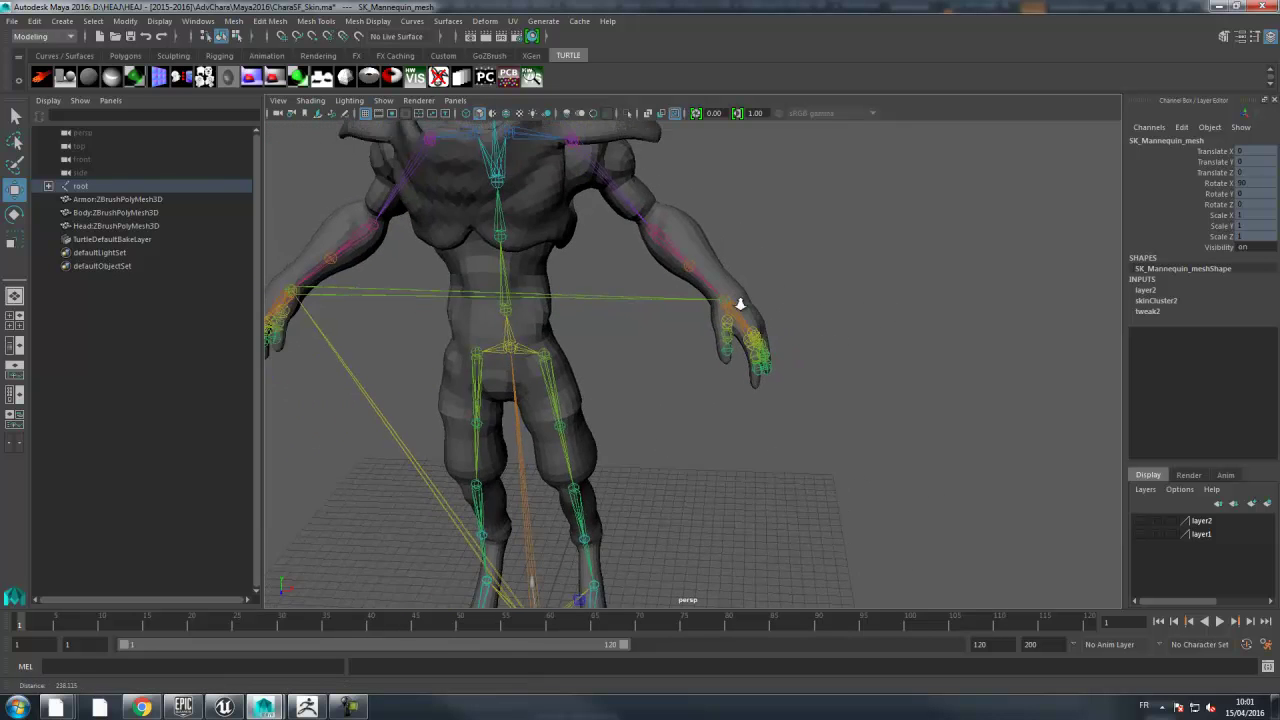
pyautogui.moveTo(787, 339)
pyautogui.keyDown('alt'); pyautogui.mouseDown()
pyautogui.moveTo(837, 331)
pyautogui.moveTo(786, 337)
pyautogui.moveTo(780, 317)
pyautogui.mouseUp(); pyautogui.keyUp('alt')
pyautogui.keyDown('alt'); pyautogui.moveTo(780, 317); pyautogui.dragTo(787, 320, button='right'); pyautogui.keyUp('alt')
pyautogui.keyDown('alt'); pyautogui.moveTo(787, 320); pyautogui.dragTo(741, 338); pyautogui.keyUp('alt')
pyautogui.keyDown('alt'); pyautogui.moveTo(741, 338); pyautogui.dragTo(811, 320, button='right'); pyautogui.keyUp('alt')
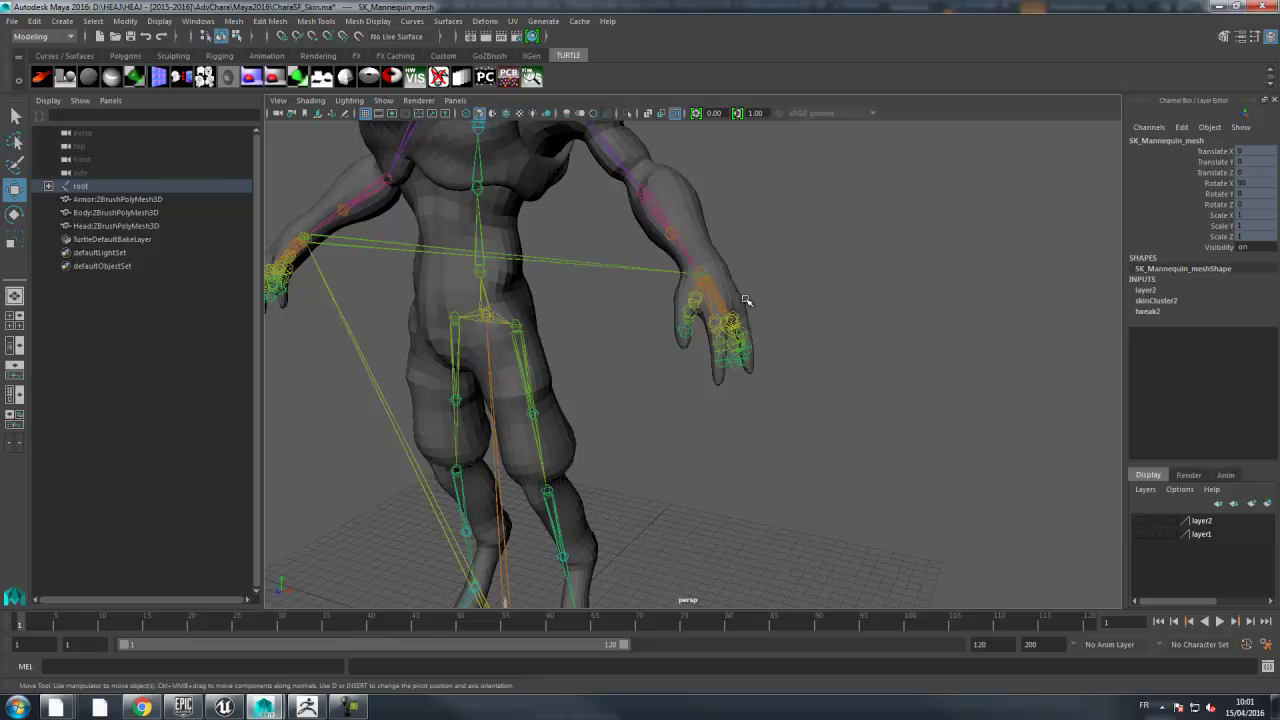
pyautogui.keyDown('alt'); pyautogui.moveTo(835, 293); pyautogui.dragTo(748, 332); pyautogui.keyUp('alt')
pyautogui.keyDown('alt'); pyautogui.moveTo(789, 200); pyautogui.dragTo(834, 286); pyautogui.keyUp('alt')
pyautogui.keyDown('alt'); pyautogui.moveTo(834, 286); pyautogui.dragTo(758, 271, button='right'); pyautogui.keyUp('alt')
pyautogui.keyDown('alt'); pyautogui.moveTo(758, 271); pyautogui.dragTo(828, 242); pyautogui.keyUp('alt')
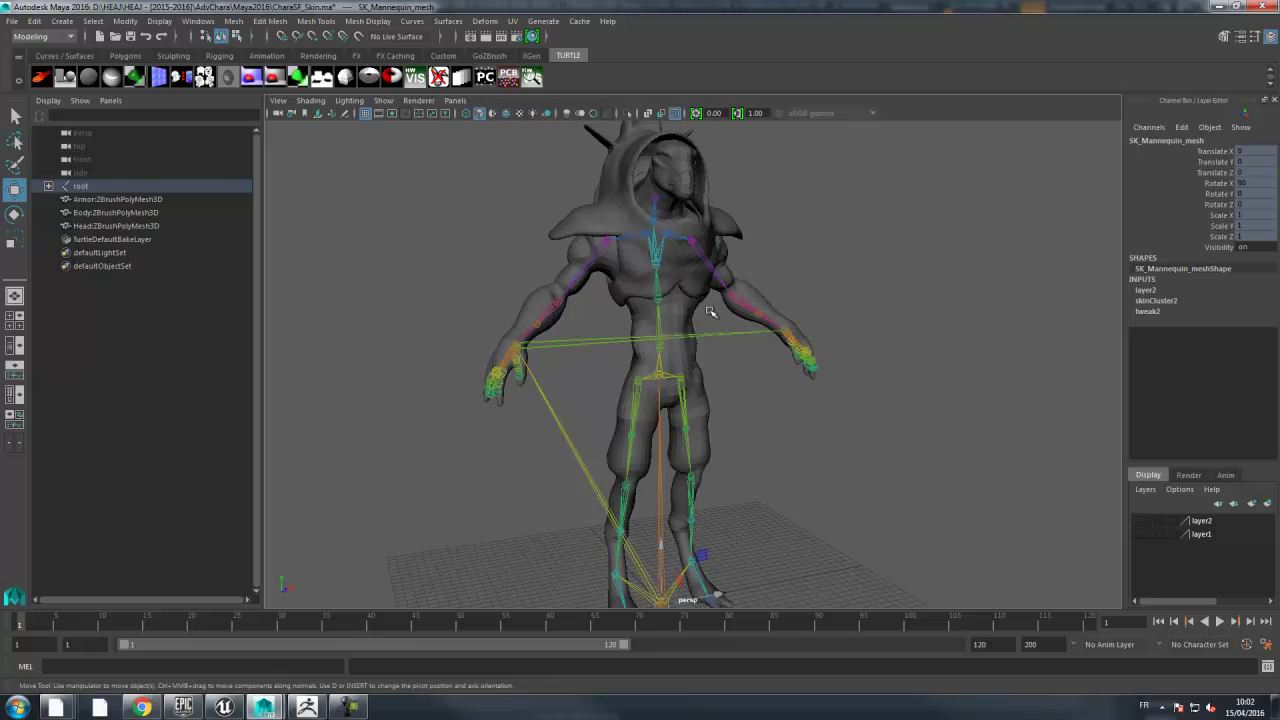
# - Select the body and head meshes and isolate them, hiding the armour and skeleton
pyautogui.click(687, 195)
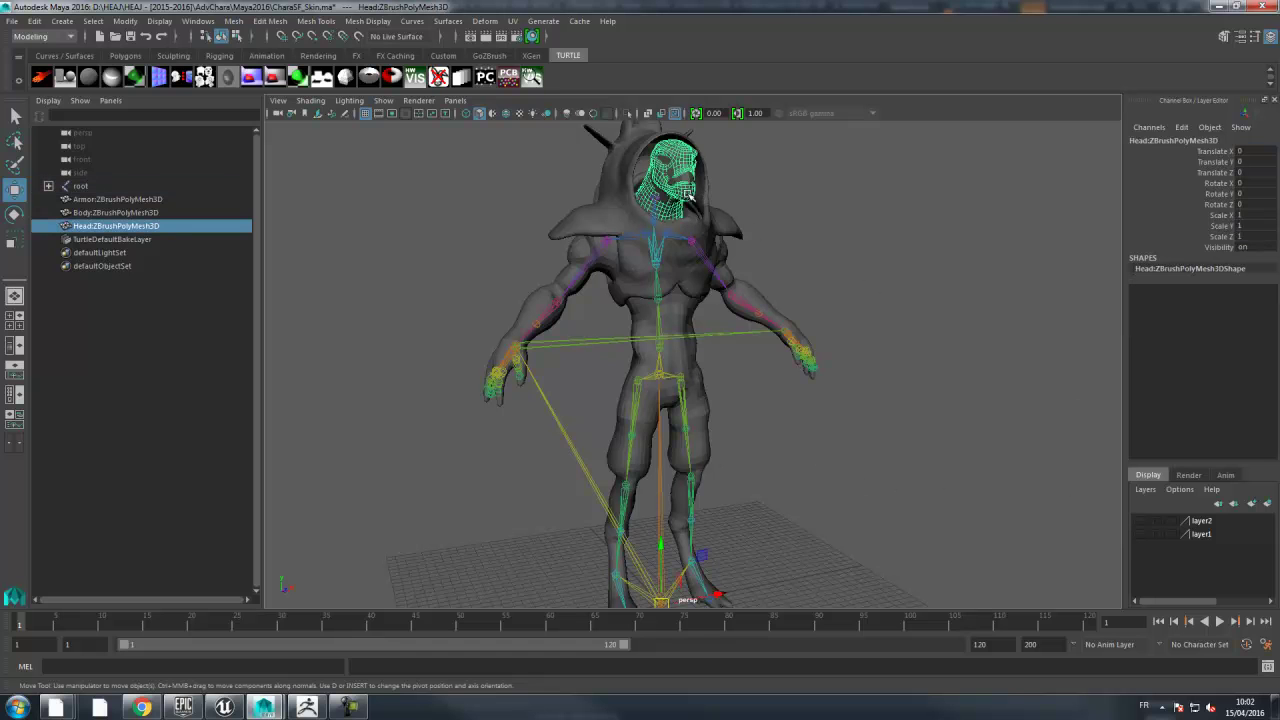
pyautogui.click(582, 261)
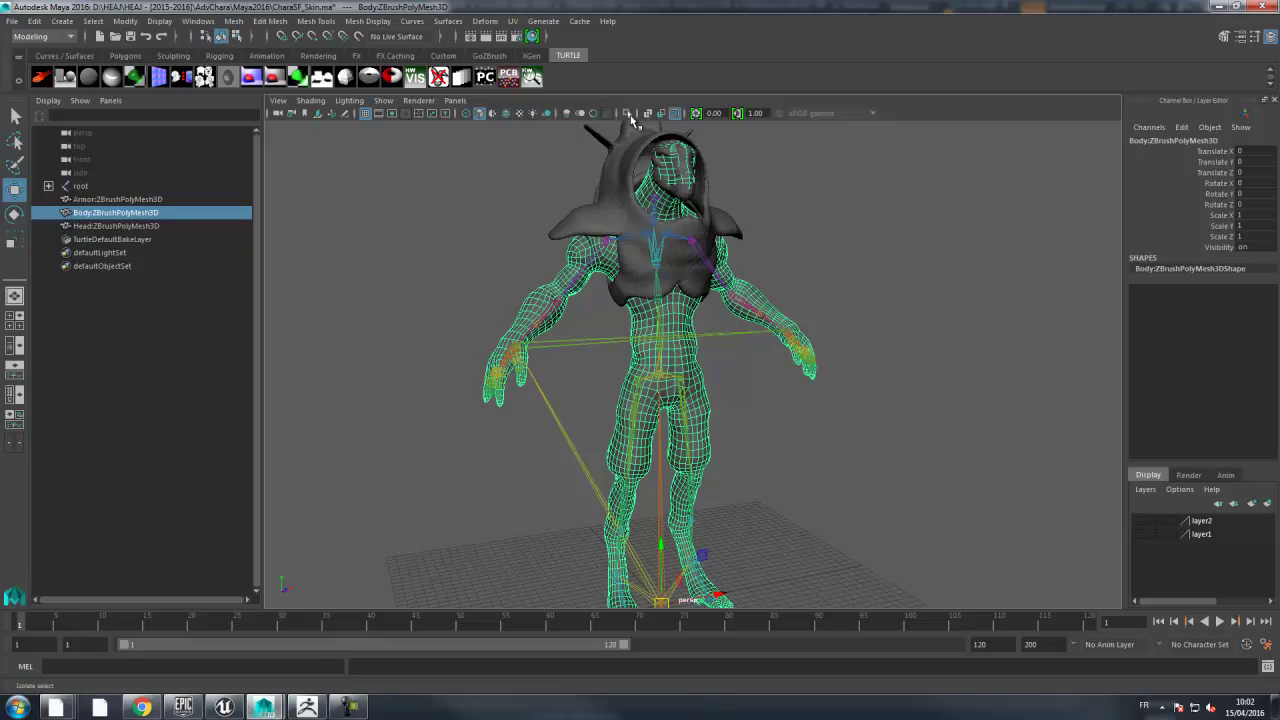
pyautogui.keyDown('alt'); pyautogui.moveTo(891, 220); pyautogui.dragTo(869, 234); pyautogui.keyUp('alt')
pyautogui.keyDown('alt'); pyautogui.moveTo(690, 198); pyautogui.dragTo(738, 272, button='middle'); pyautogui.keyUp('alt')
pyautogui.scroll(2, 738, 272)
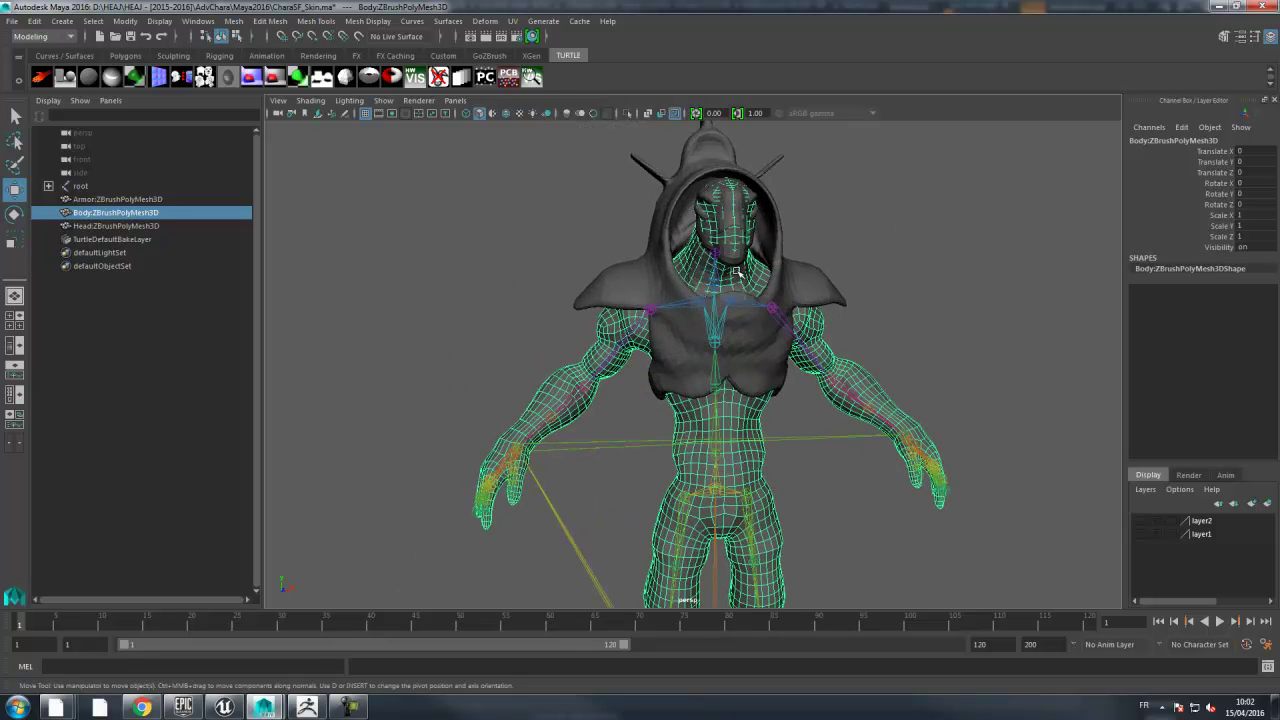
pyautogui.keyDown('shift'); pyautogui.click(735, 262); pyautogui.keyUp('shift')
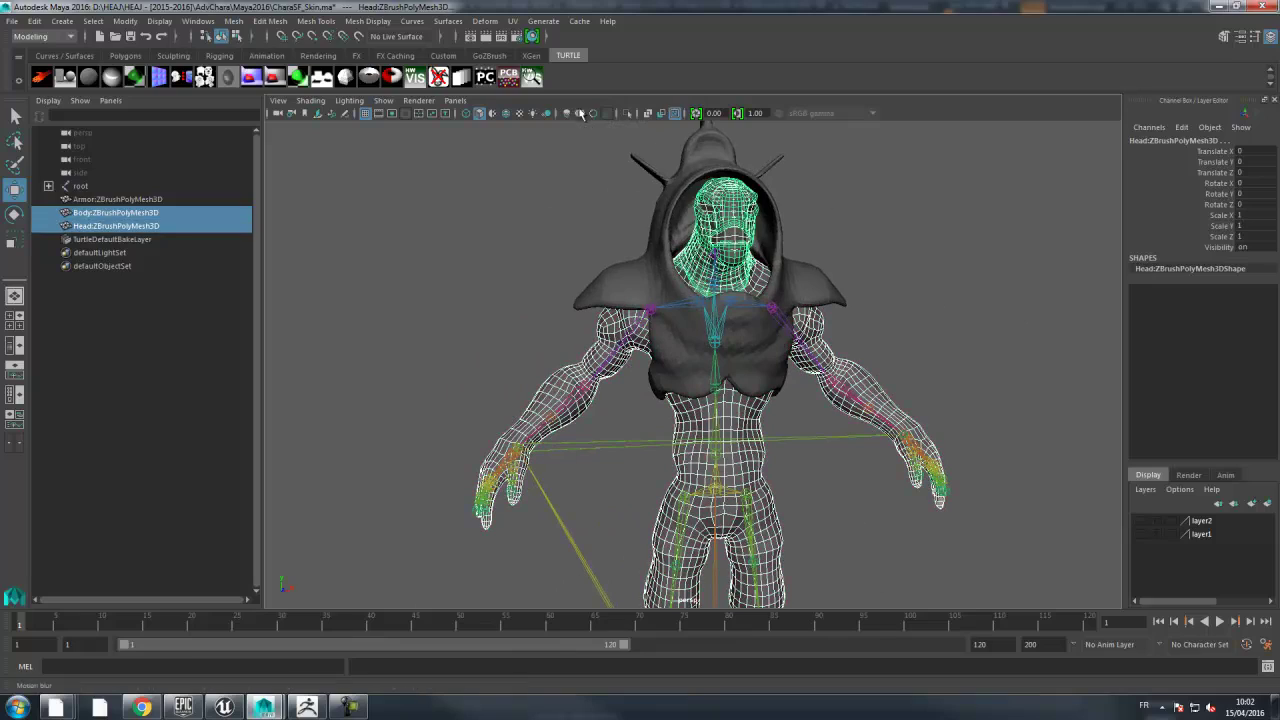
pyautogui.click(630, 118)
# - Frame the character's head and neck from the side and select the head mesh
pyautogui.scroll(3, 894, 223)
pyautogui.keyDown('alt'); pyautogui.moveTo(894, 223); pyautogui.dragTo(871, 351, button='middle'); pyautogui.keyUp('alt')
pyautogui.keyDown('alt'); pyautogui.moveTo(871, 351); pyautogui.dragTo(888, 354); pyautogui.keyUp('alt')
pyautogui.keyDown('alt'); pyautogui.moveTo(755, 353); pyautogui.dragTo(817, 314, button='middle'); pyautogui.keyUp('alt')
pyautogui.scroll(2, 819, 313)
pyautogui.click(841, 304)
pyautogui.click(705, 334)
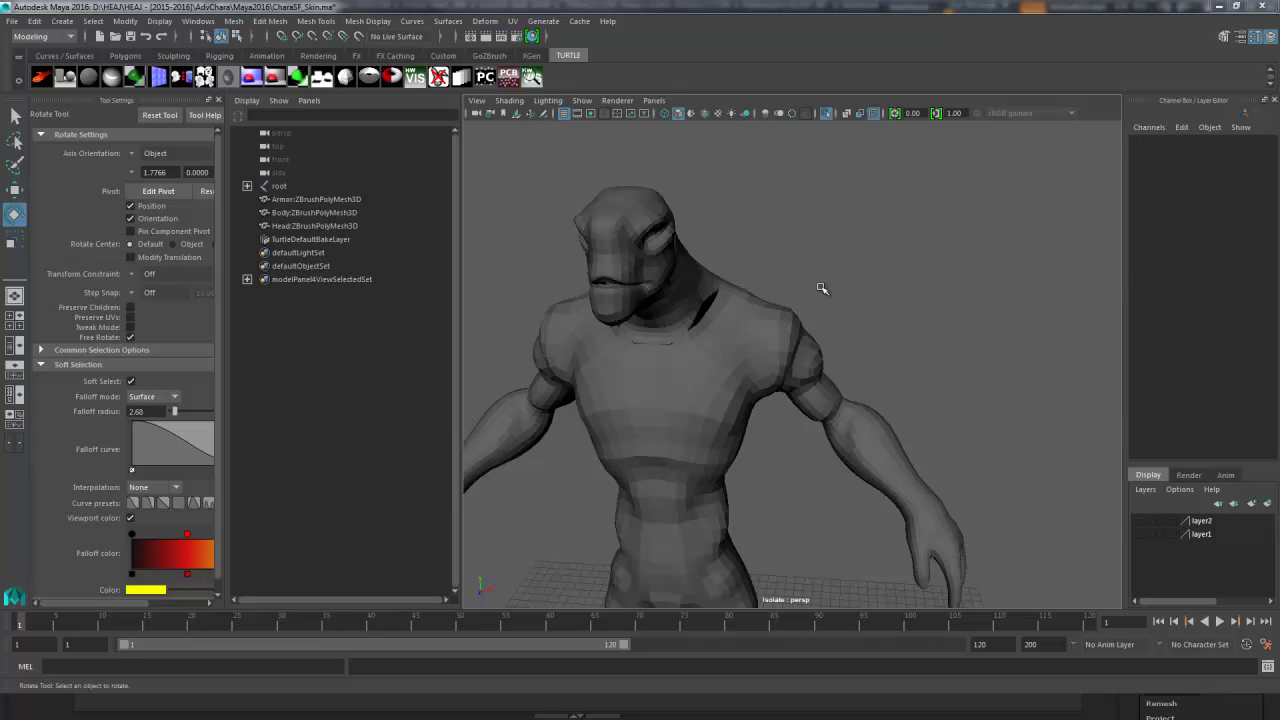
pyautogui.keyDown('alt'); pyautogui.moveTo(865, 259); pyautogui.dragTo(723, 257); pyautogui.keyUp('alt')
pyautogui.keyDown('alt'); pyautogui.moveTo(723, 257); pyautogui.dragTo(803, 254, button='right'); pyautogui.keyUp('alt')
pyautogui.keyDown('alt'); pyautogui.moveTo(803, 254); pyautogui.dragTo(817, 234); pyautogui.keyUp('alt')
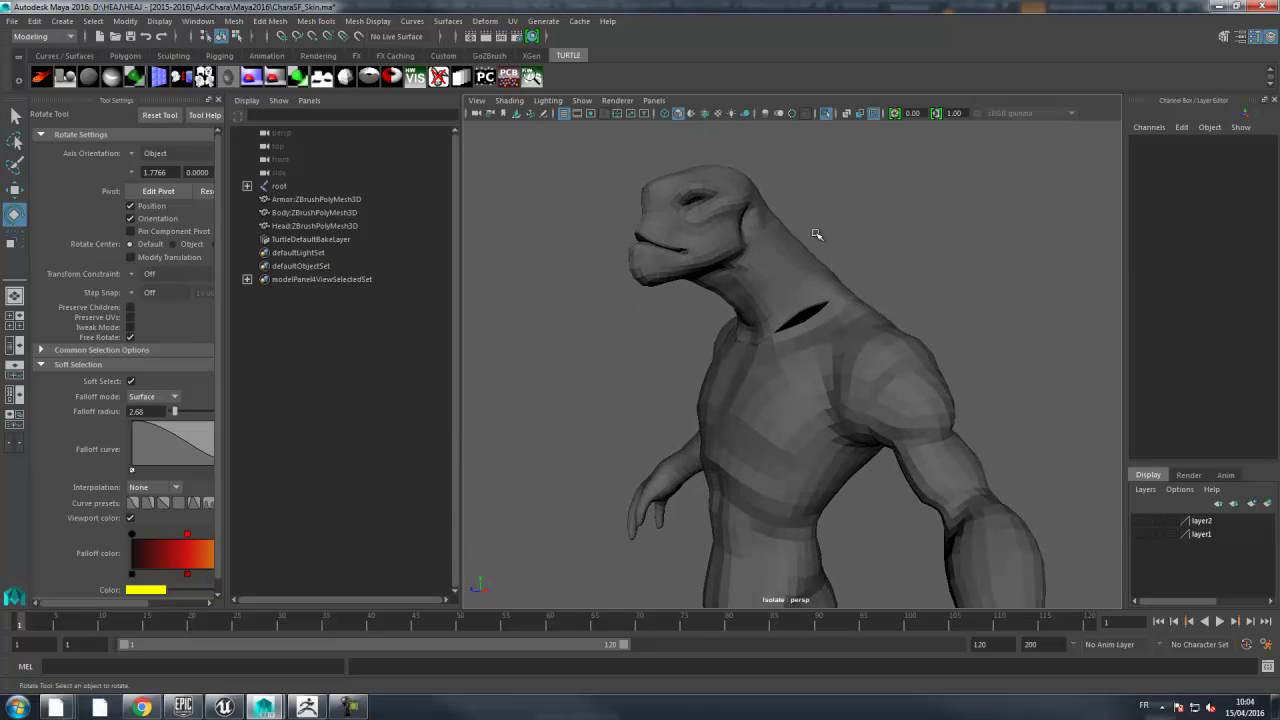
pyautogui.keyDown('alt'); pyautogui.moveTo(732, 276); pyautogui.dragTo(670, 287); pyautogui.keyUp('alt')
pyautogui.click(697, 279)
# - Zoom in on the neck gap and switch the head to Multi component mode
pyautogui.keyDown('alt'); pyautogui.moveTo(670, 287); pyautogui.dragTo(997, 291, button='right'); pyautogui.keyUp('alt')
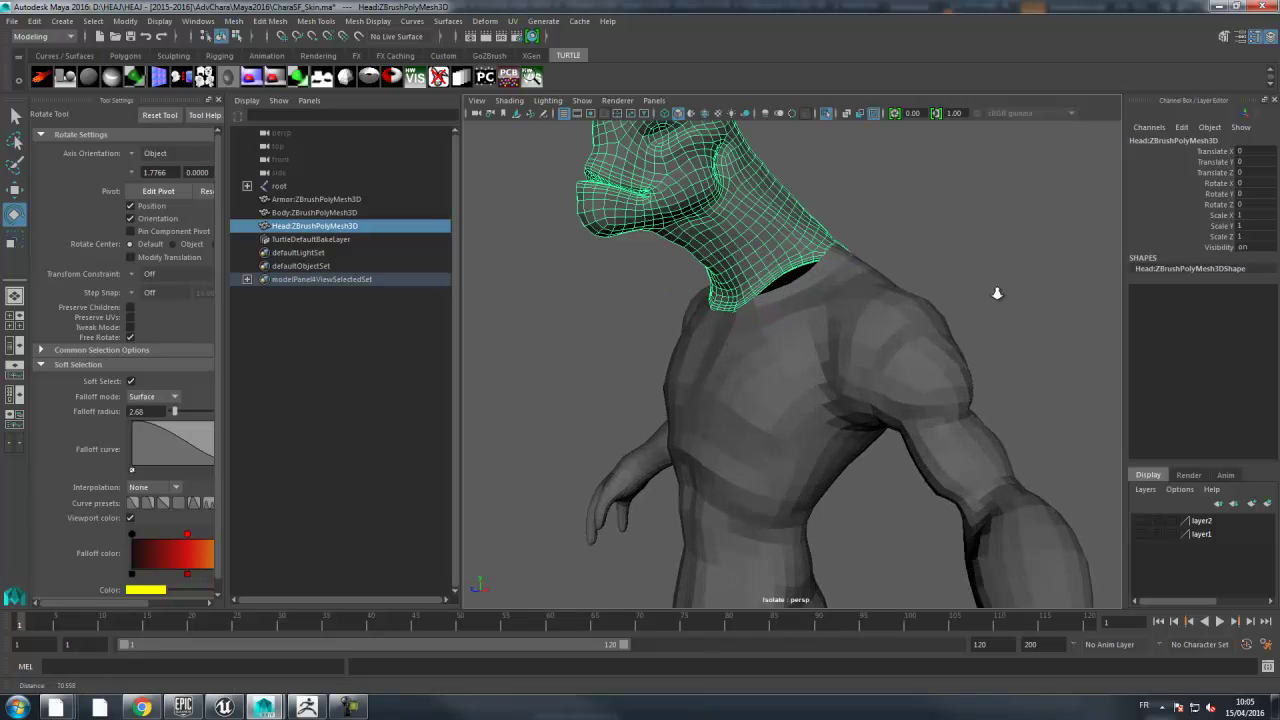
pyautogui.keyDown('alt'); pyautogui.moveTo(770, 300); pyautogui.dragTo(786, 360); pyautogui.keyUp('alt')
pyautogui.keyDown('alt'); pyautogui.moveTo(786, 360); pyautogui.dragTo(849, 329, button='right'); pyautogui.keyUp('alt')
pyautogui.keyDown('alt'); pyautogui.moveTo(800, 300); pyautogui.dragTo(752, 293); pyautogui.keyUp('alt')
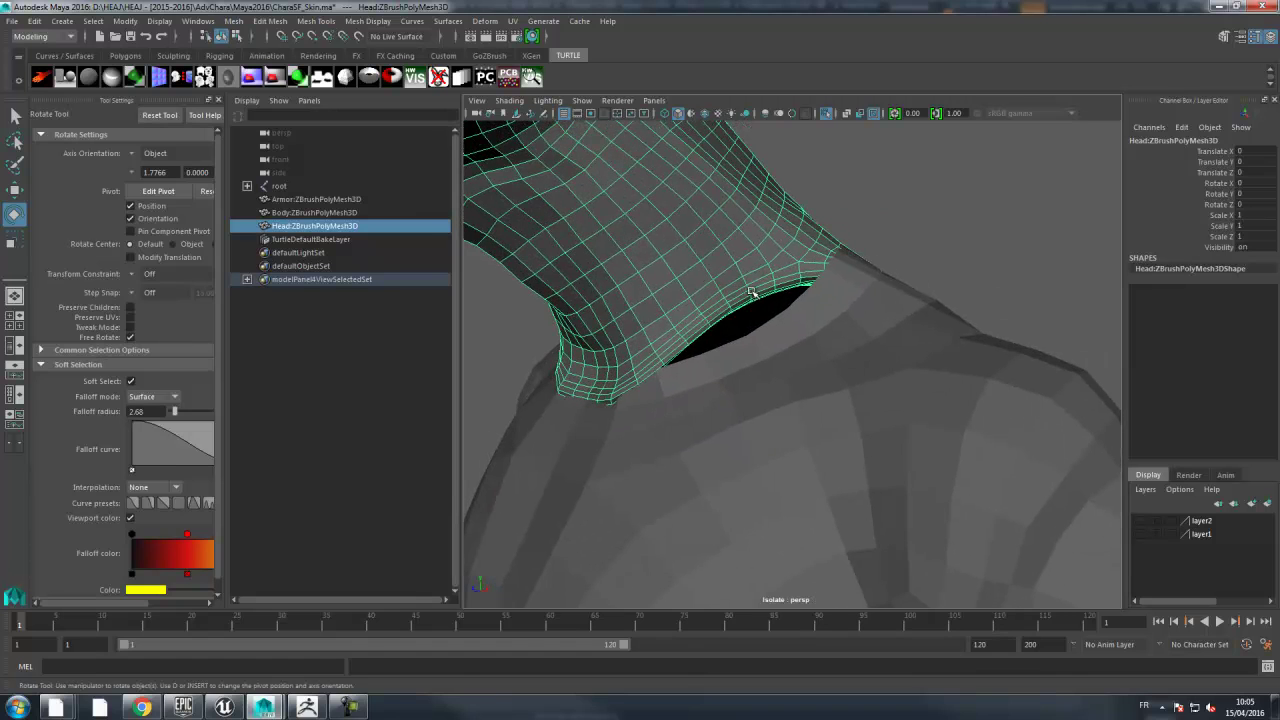
pyautogui.rightClick(752, 283)
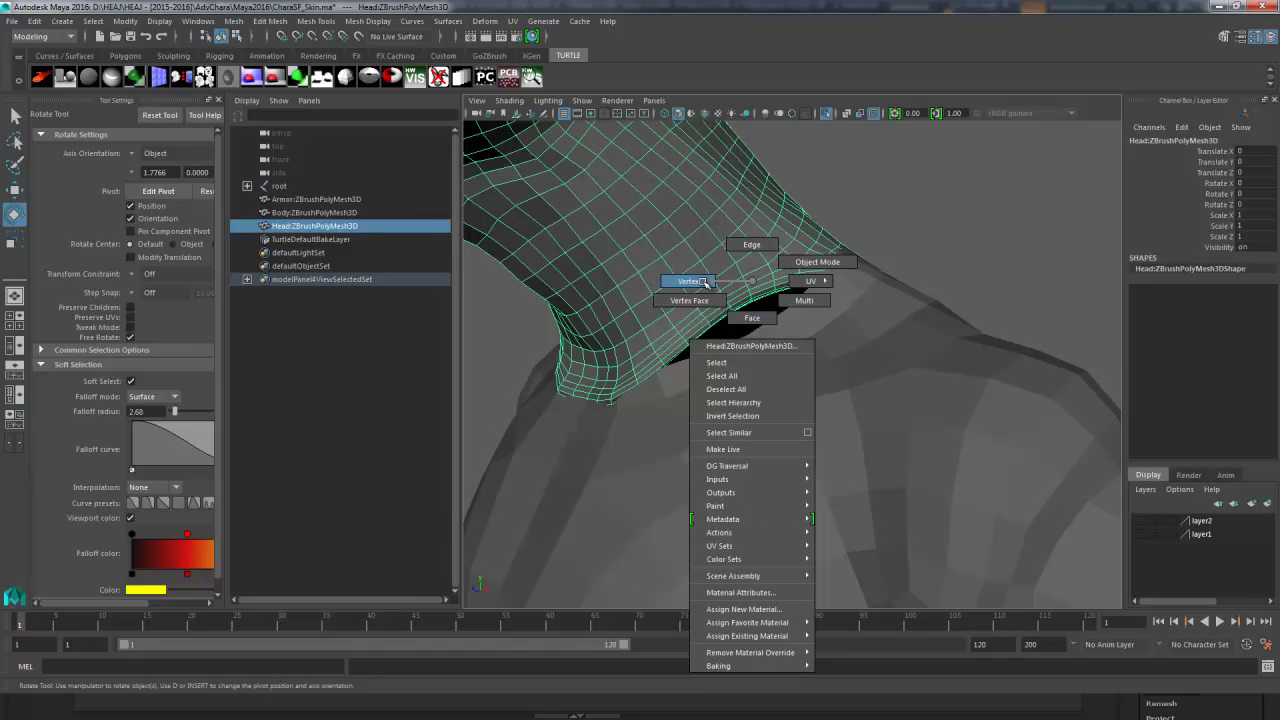
pyautogui.click(802, 300)
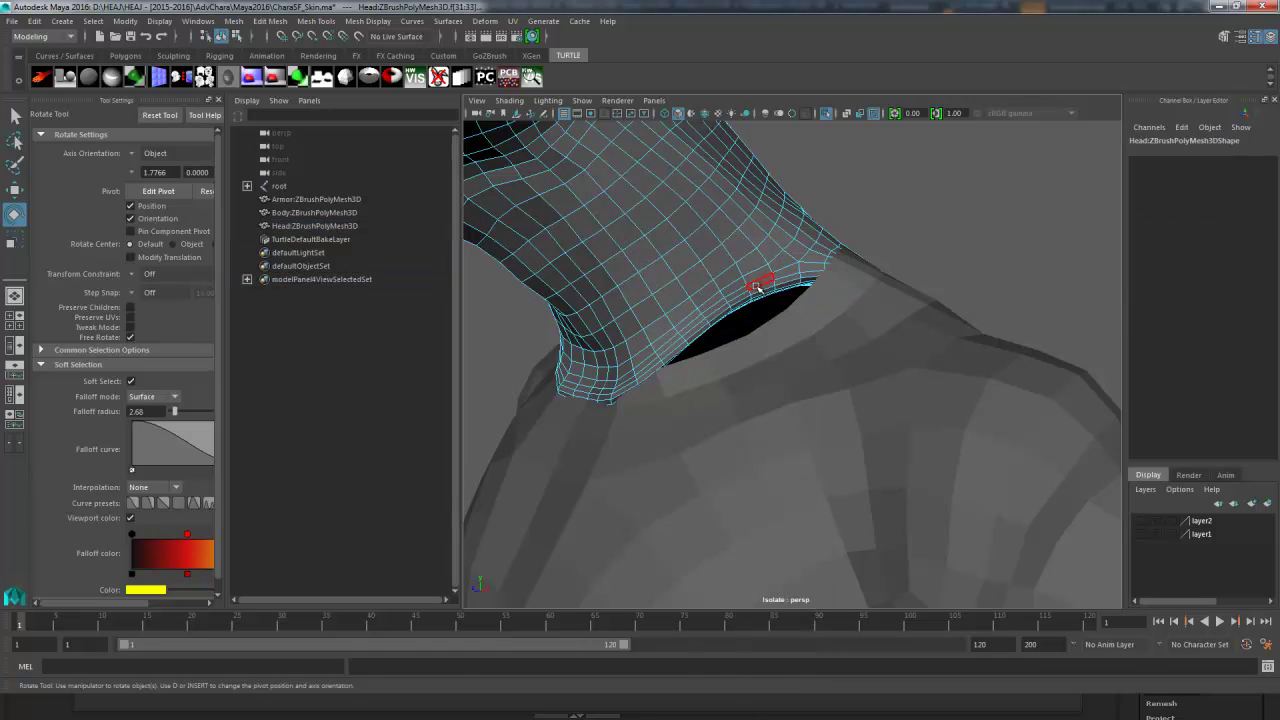
# - Turn off Soft Select and delete the bottom face loop of the head's neck
pyautogui.click(755, 284)
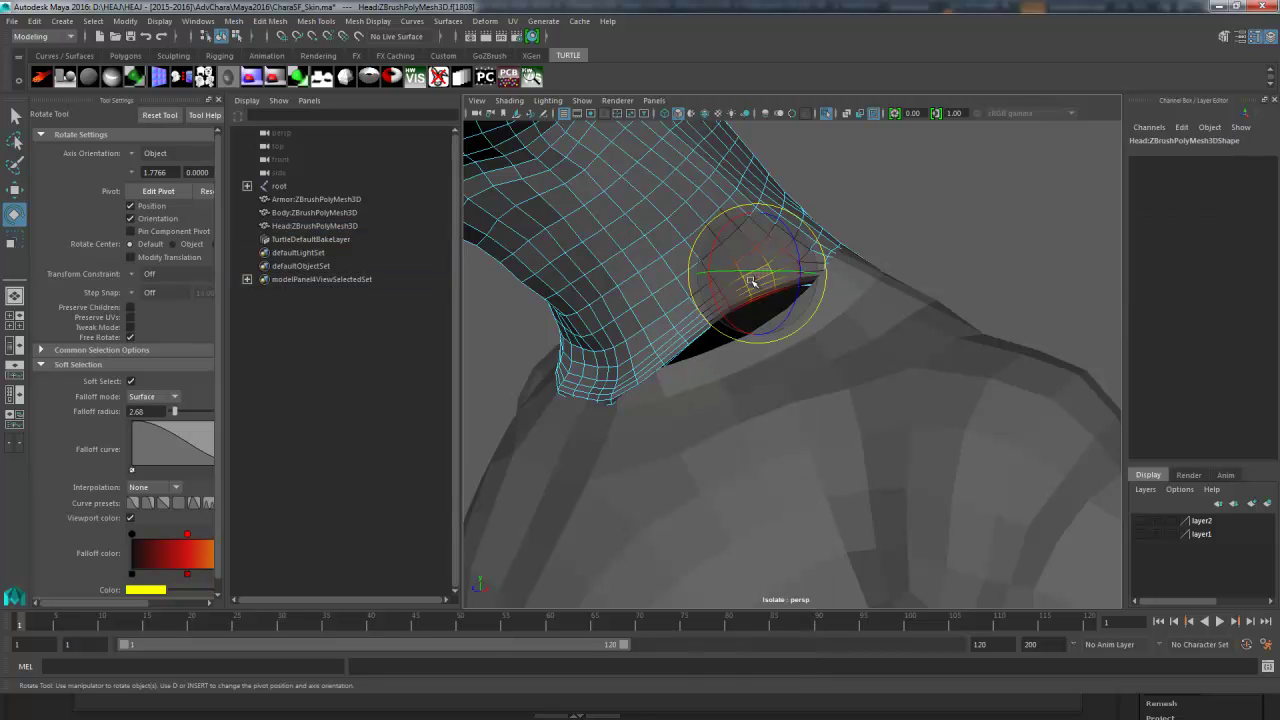
pyautogui.click(131, 381)
pyautogui.doubleClick(735, 285)
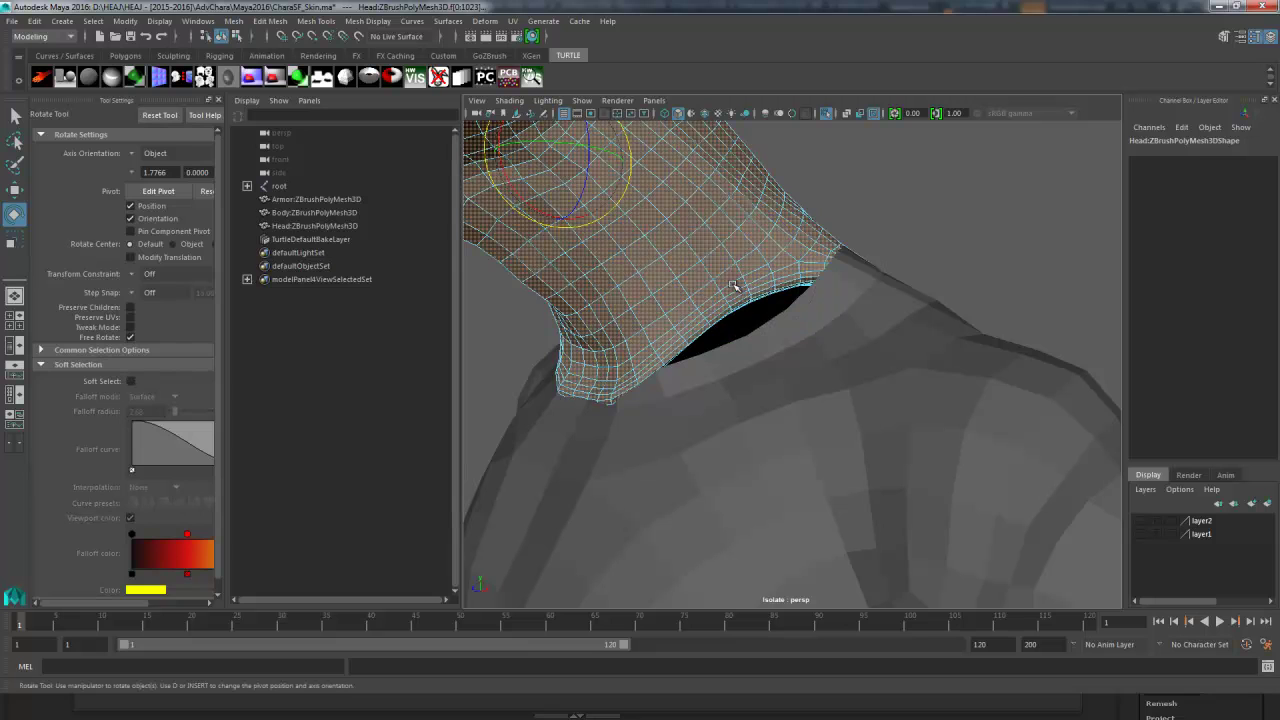
pyautogui.click(15, 115)
pyautogui.click(731, 284)
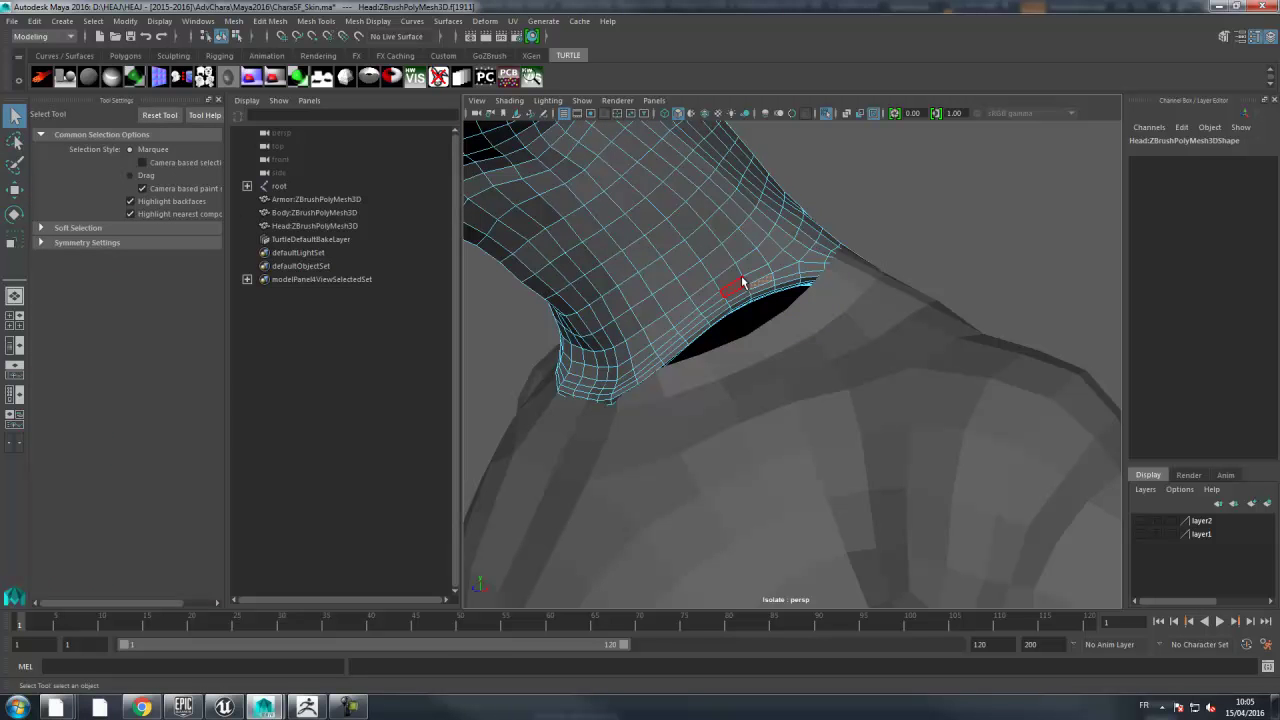
pyautogui.keyDown('shift'); pyautogui.doubleClick(718, 302); pyautogui.keyUp('shift')
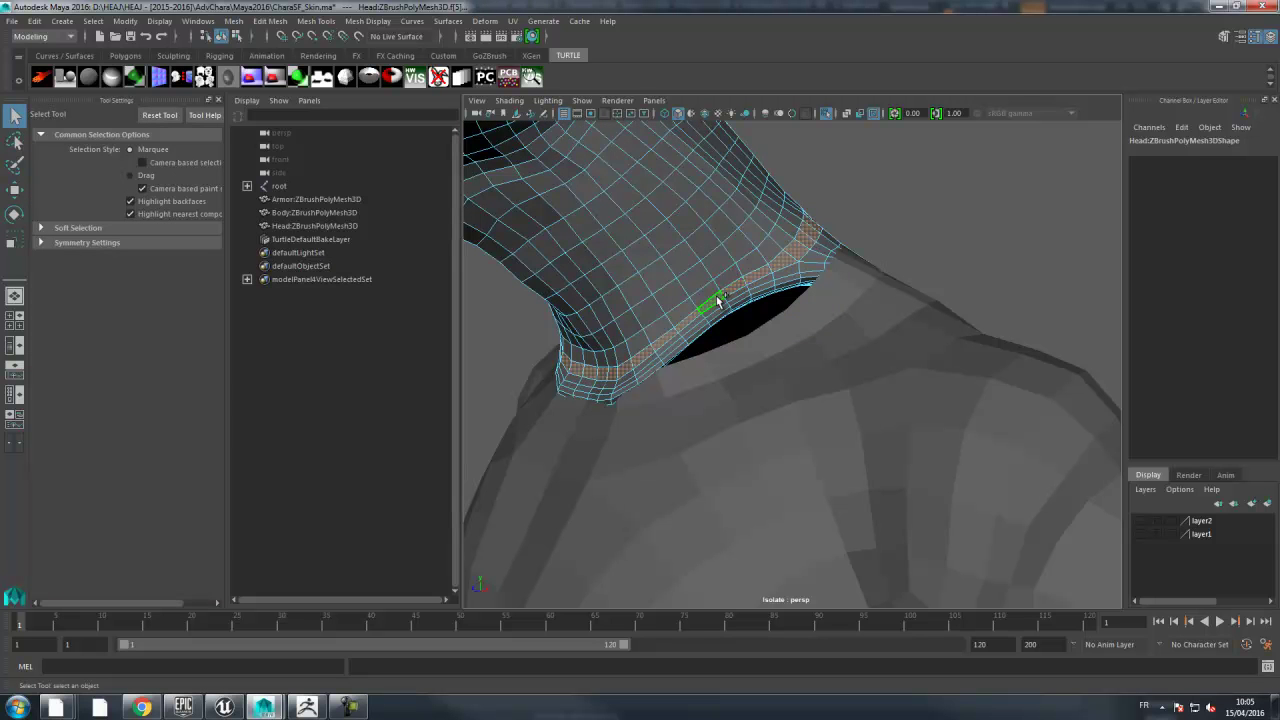
pyautogui.press('Delete')
pyautogui.press('F8')
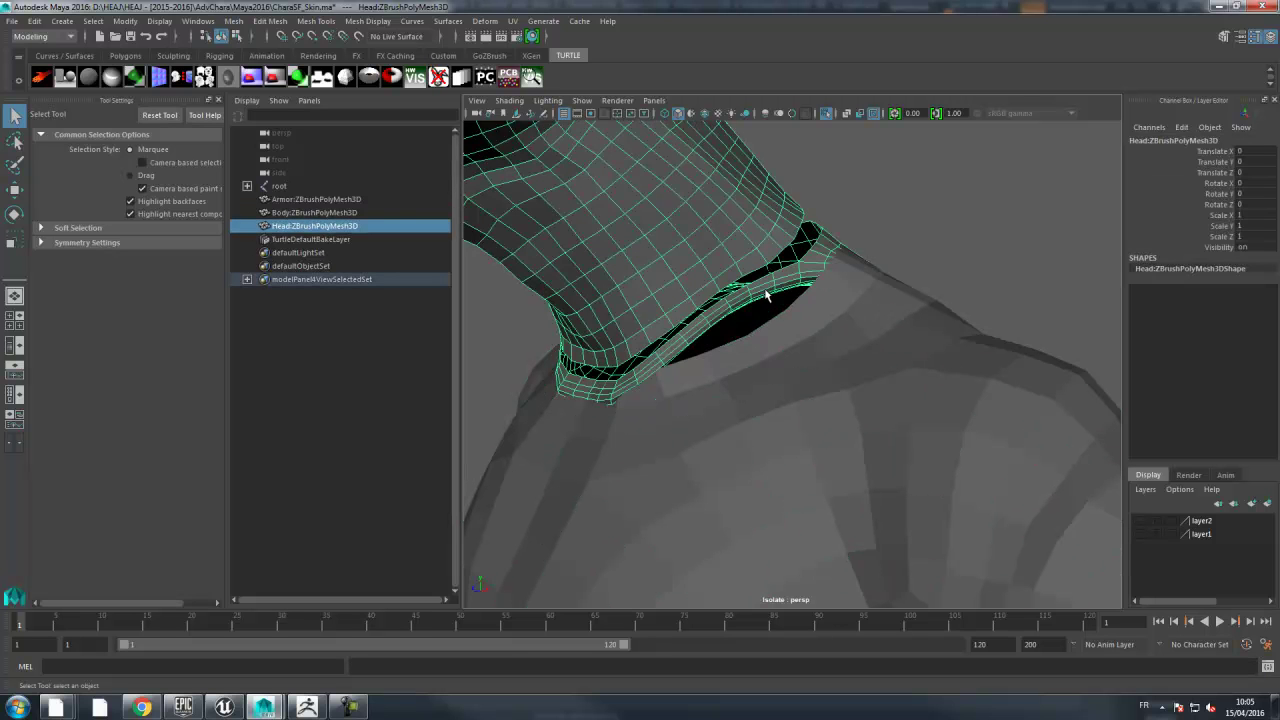
# - Delete the next face loop up the neck and return to object mode
pyautogui.moveTo(760, 240); pyautogui.dragTo(757, 270, button='right')
pyautogui.click(757, 270)
pyautogui.keyDown('shift'); pyautogui.doubleClick(790, 275); pyautogui.keyUp('shift')
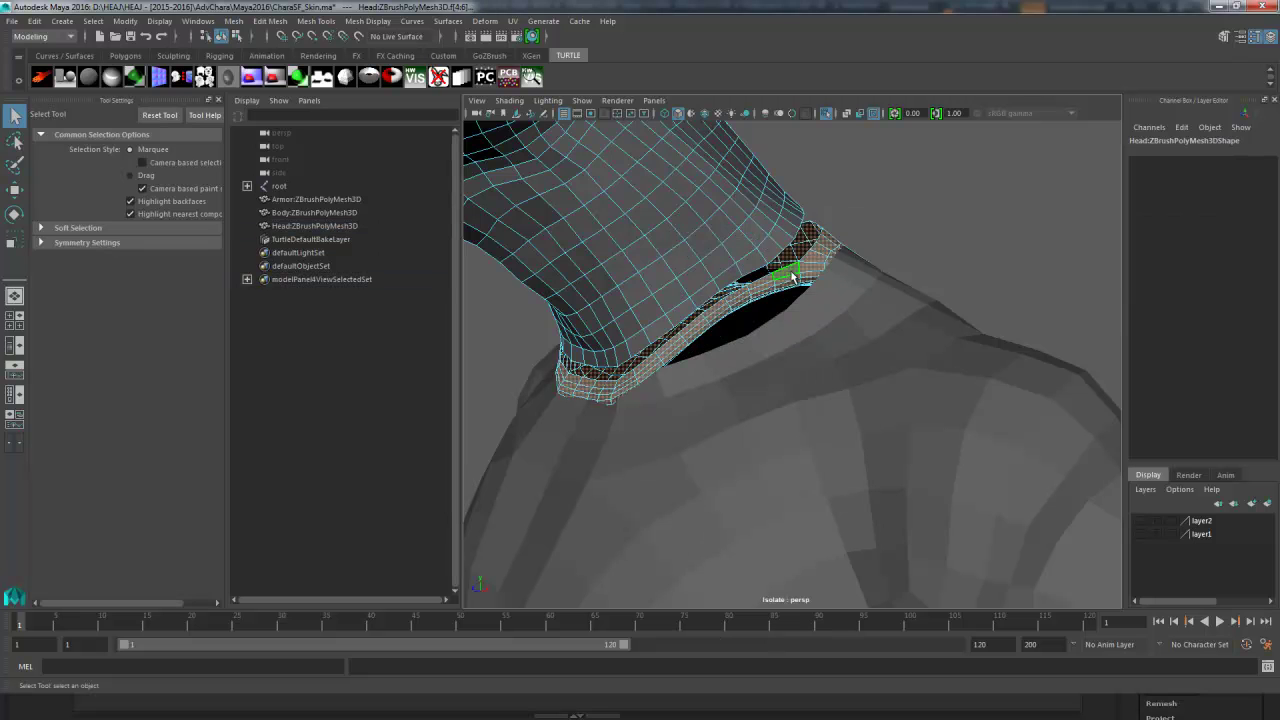
pyautogui.press('Delete')
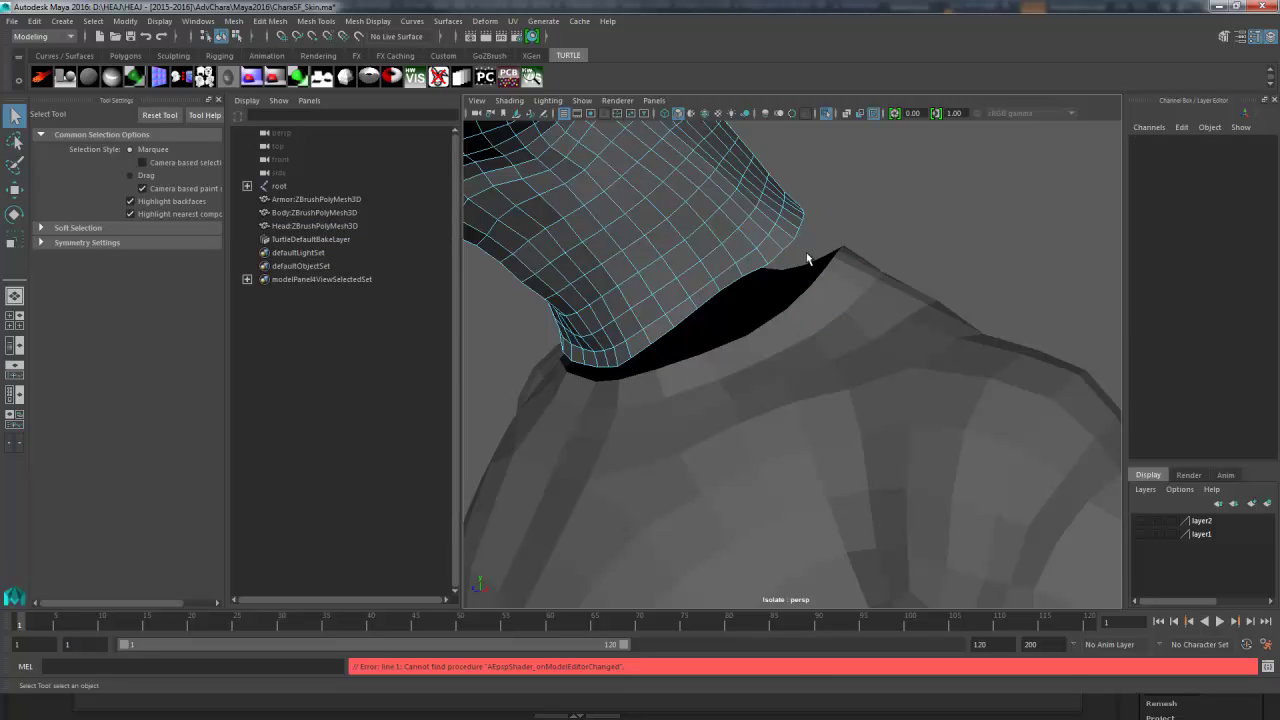
pyautogui.press('F8')
pyautogui.keyDown('alt'); pyautogui.moveTo(865, 224); pyautogui.dragTo(766, 260); pyautogui.keyUp('alt')
pyautogui.keyDown('alt'); pyautogui.moveTo(766, 260); pyautogui.dragTo(677, 289, button='right'); pyautogui.keyUp('alt')
# - Marquee-select the body and head meshes and combine them into one mesh
pyautogui.keyDown('alt'); pyautogui.moveTo(880, 285); pyautogui.dragTo(797, 292, button='right'); pyautogui.keyUp('alt')
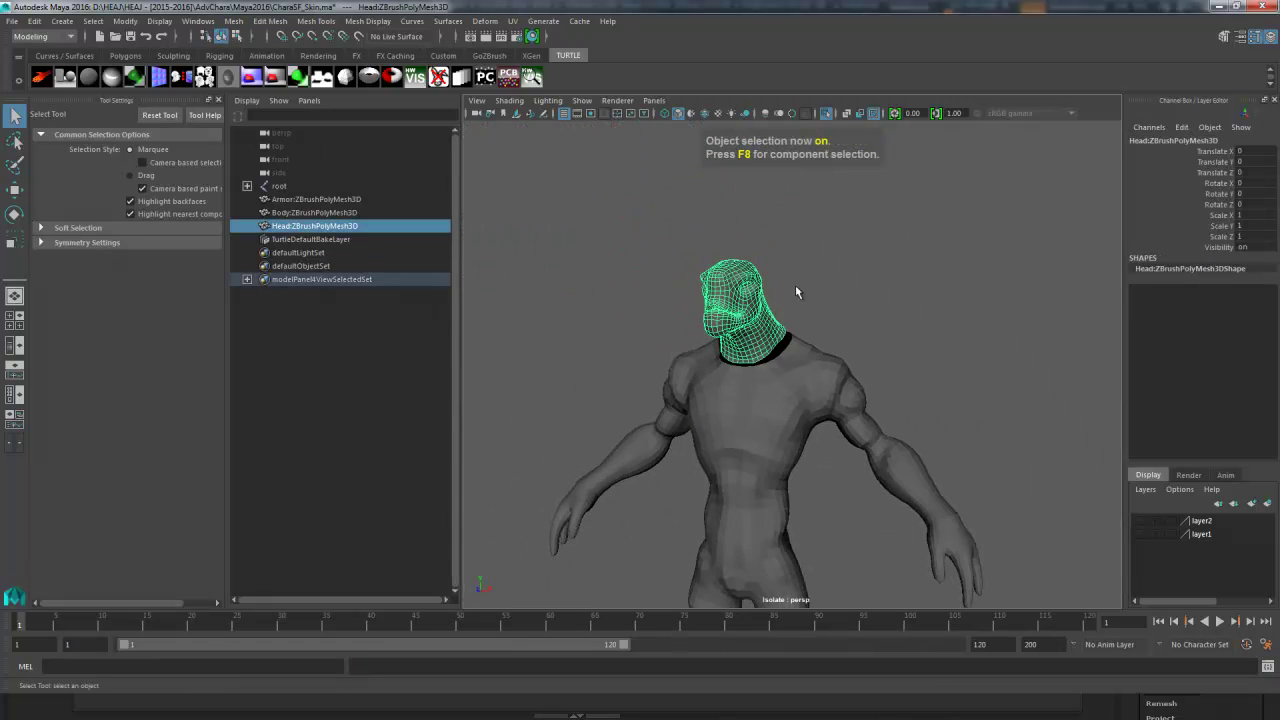
pyautogui.click(797, 292)
pyautogui.keyDown('alt'); pyautogui.moveTo(869, 349); pyautogui.dragTo(634, 306, button='right'); pyautogui.keyUp('alt')
pyautogui.keyDown('alt'); pyautogui.moveTo(634, 306); pyautogui.dragTo(712, 248); pyautogui.keyUp('alt')
pyautogui.keyDown('alt'); pyautogui.moveTo(884, 311); pyautogui.dragTo(874, 283); pyautogui.keyUp('alt')
pyautogui.moveTo(871, 203); pyautogui.dragTo(697, 402)
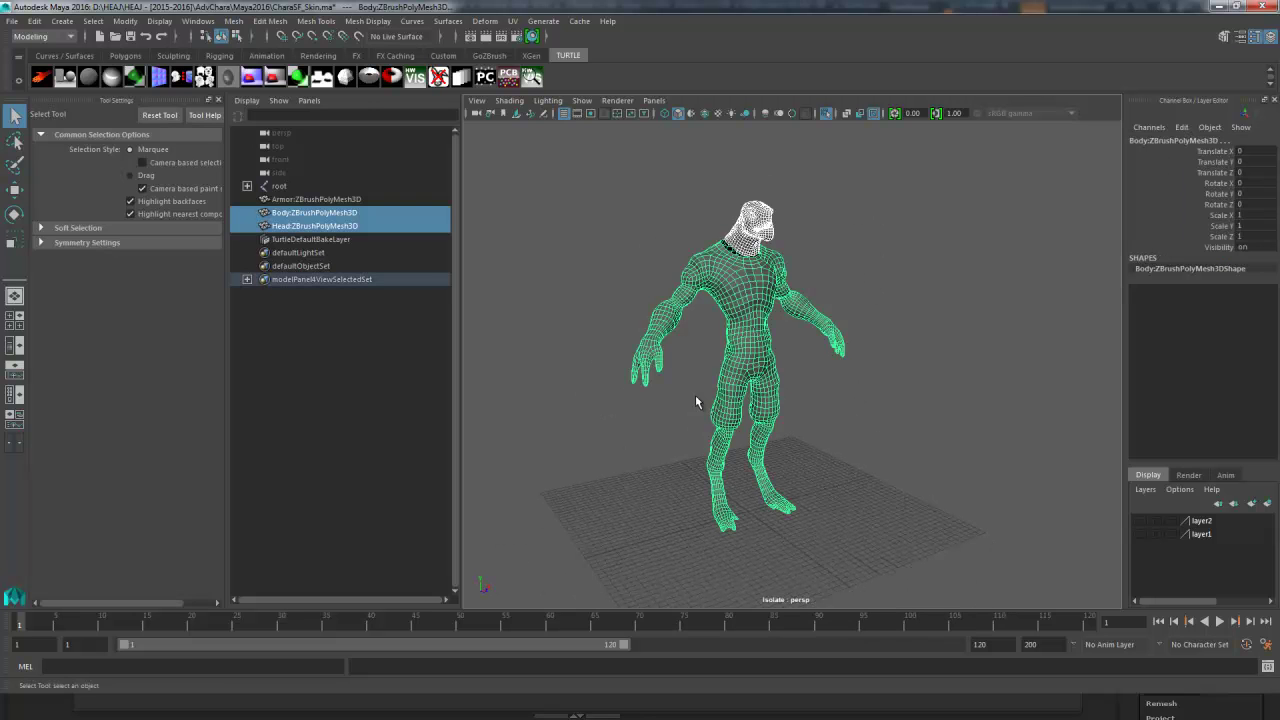
pyautogui.click(233, 21)
pyautogui.click(258, 52)
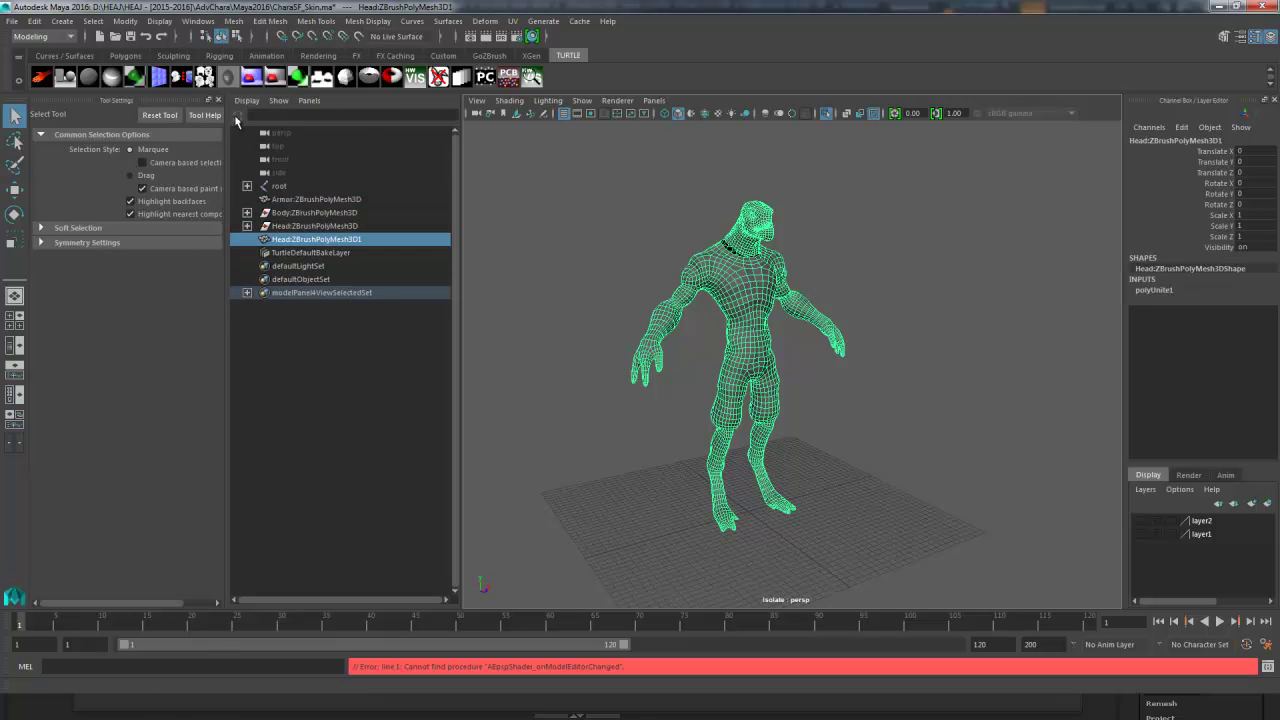
# - Delete the combined mesh's construction history and deselect it
pyautogui.click(35, 22)
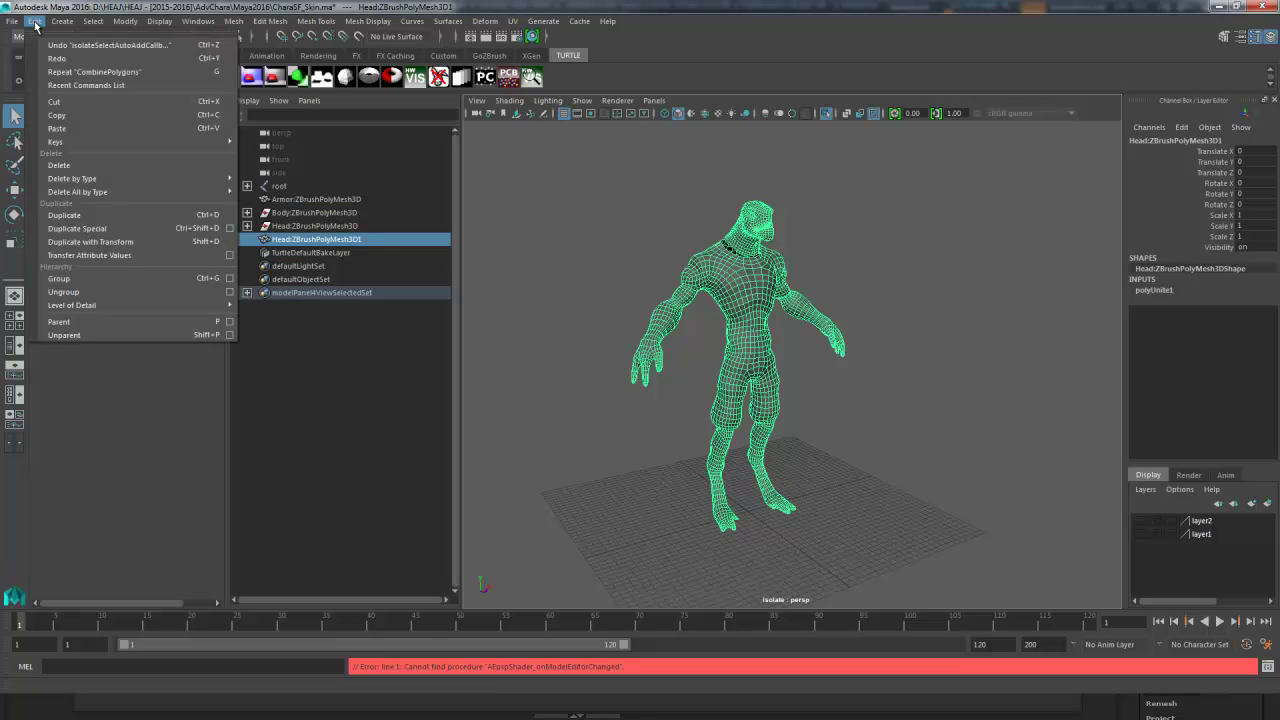
pyautogui.moveTo(82, 178)
pyautogui.click(265, 187)
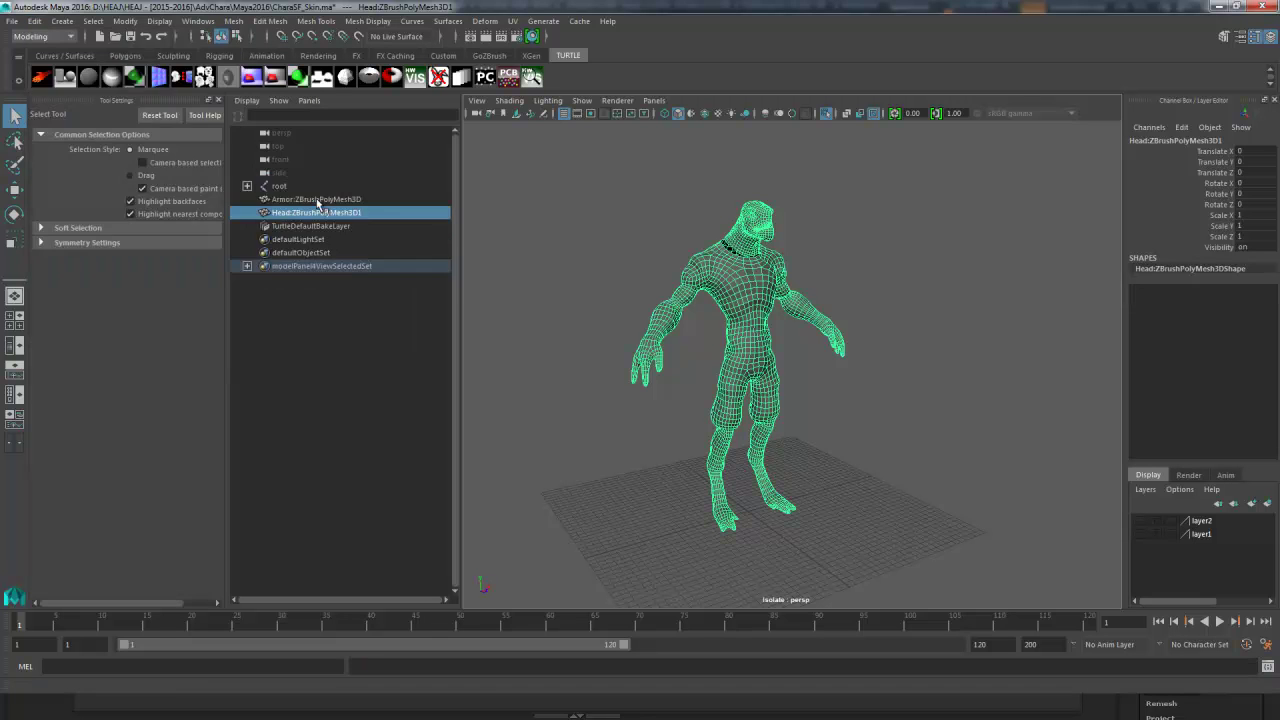
pyautogui.click(900, 300)
pyautogui.keyDown('alt'); pyautogui.moveTo(901, 285); pyautogui.dragTo(925, 281, button='right'); pyautogui.keyUp('alt')
pyautogui.keyDown('alt'); pyautogui.moveTo(925, 281); pyautogui.dragTo(957, 274); pyautogui.keyUp('alt')
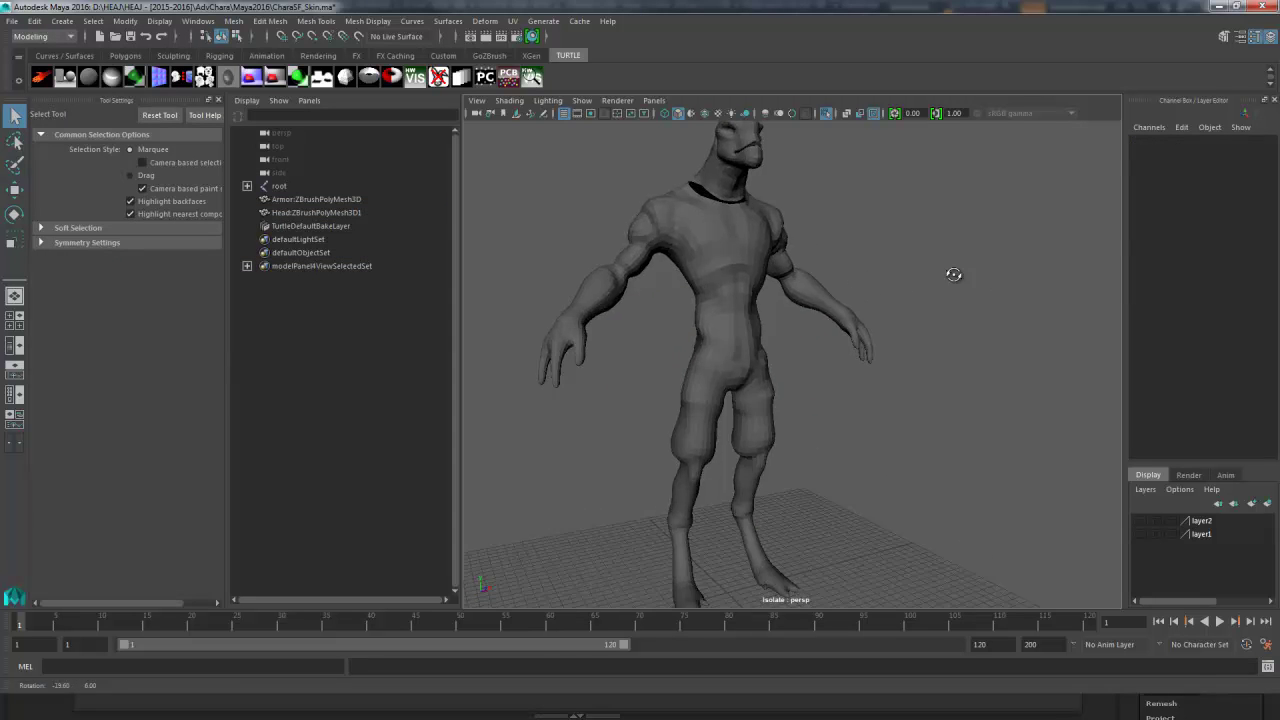
pyautogui.keyDown('alt'); pyautogui.moveTo(870, 228); pyautogui.dragTo(881, 309, button='middle'); pyautogui.keyUp('alt')
pyautogui.keyDown('alt'); pyautogui.moveTo(881, 309); pyautogui.dragTo(877, 284, button='right'); pyautogui.keyUp('alt')
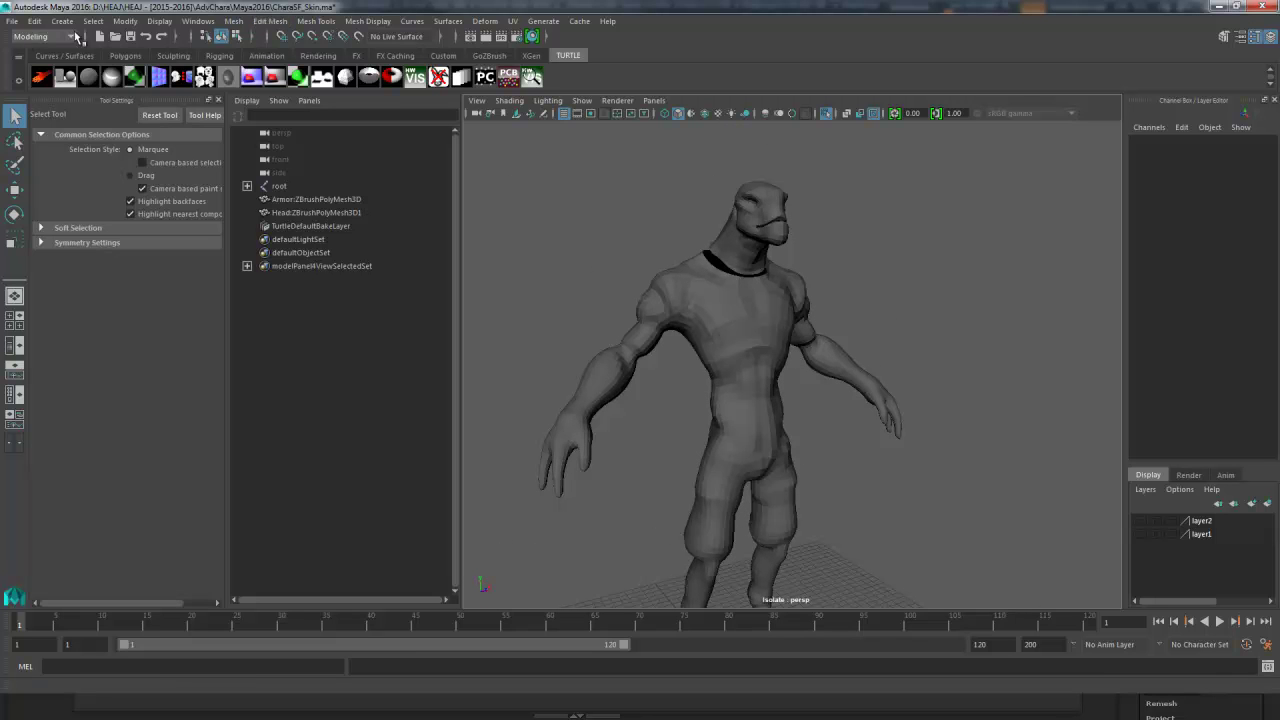
# - Tear off the Mesh Display menu and soften the edges of the combined character mesh
pyautogui.click(358, 22)
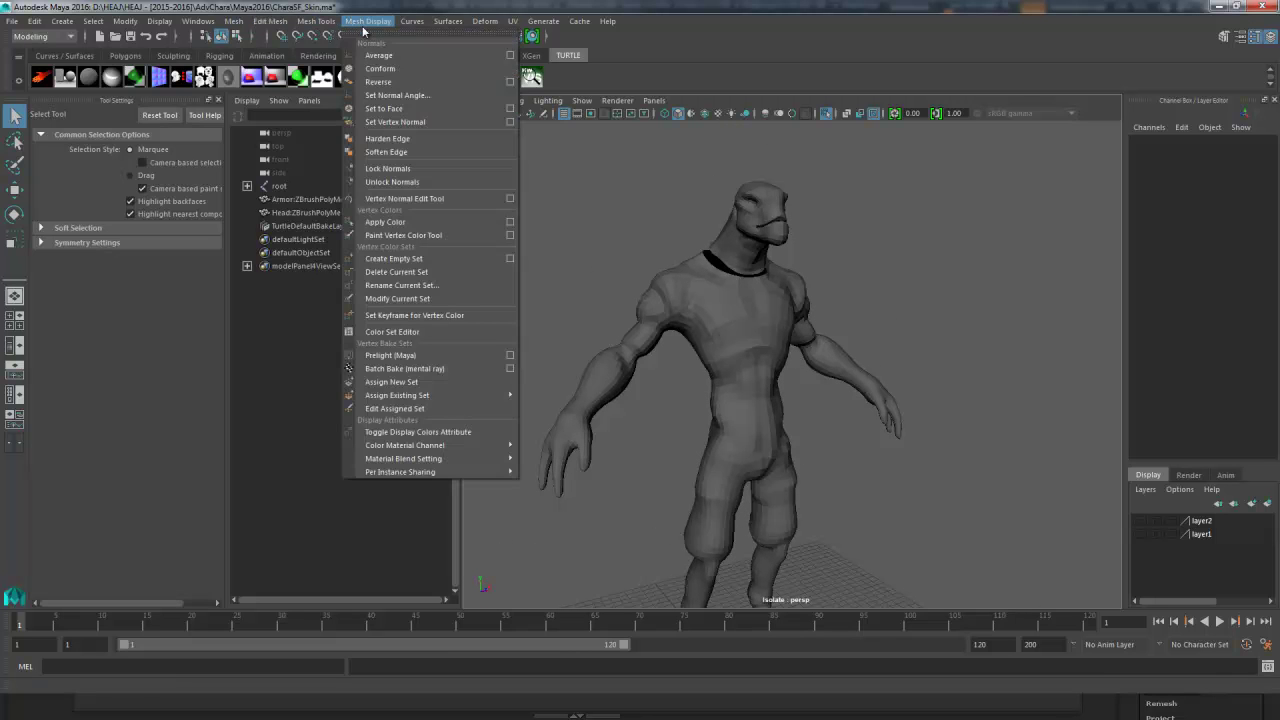
pyautogui.click(366, 38)
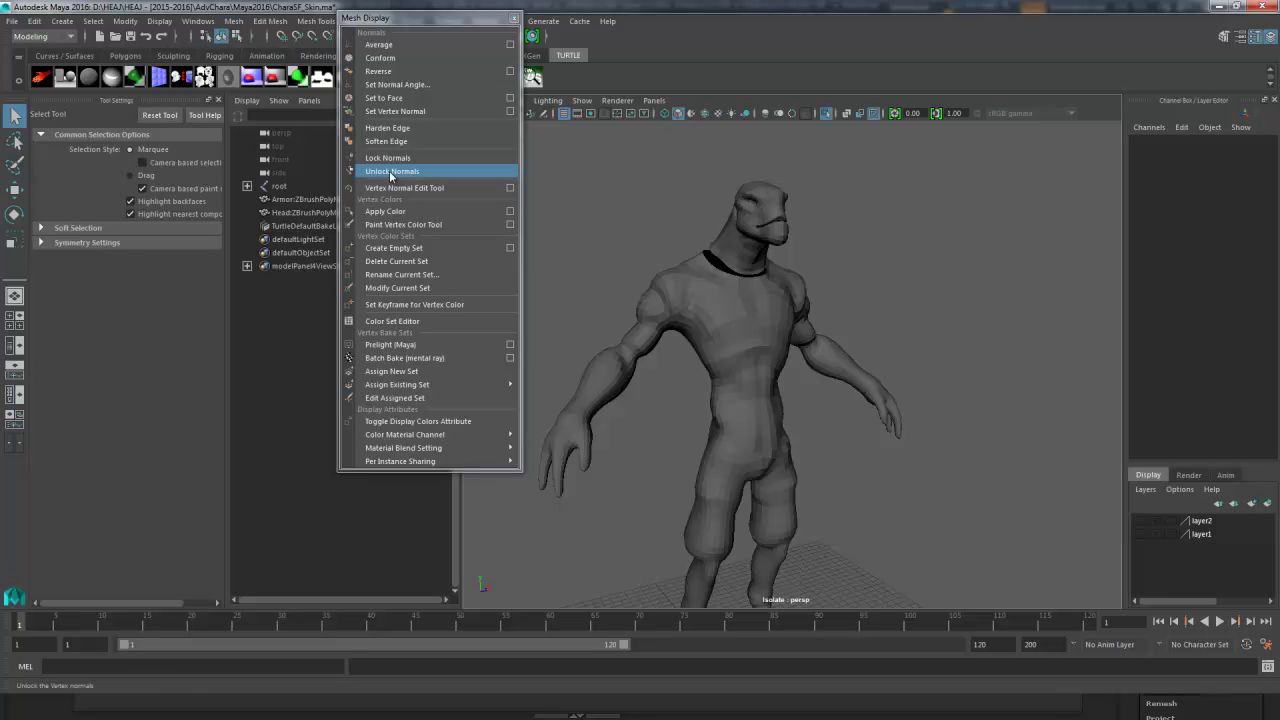
pyautogui.click(672, 290)
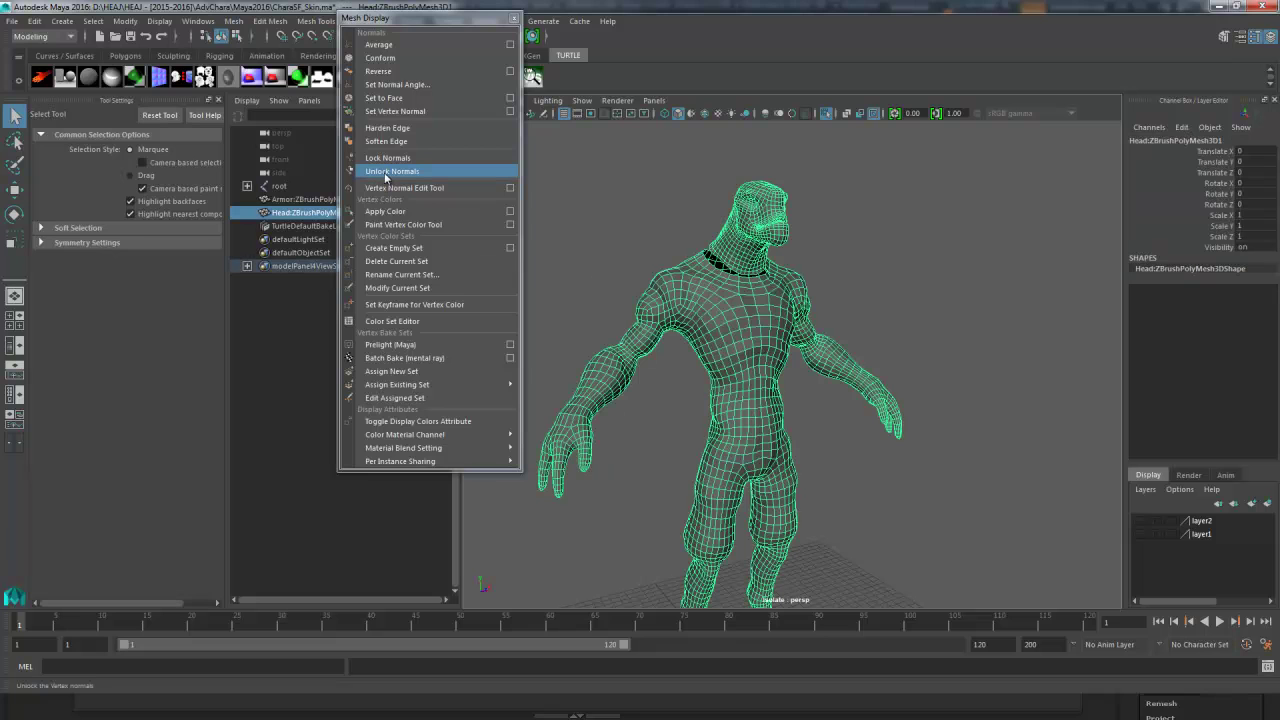
pyautogui.click(385, 141)
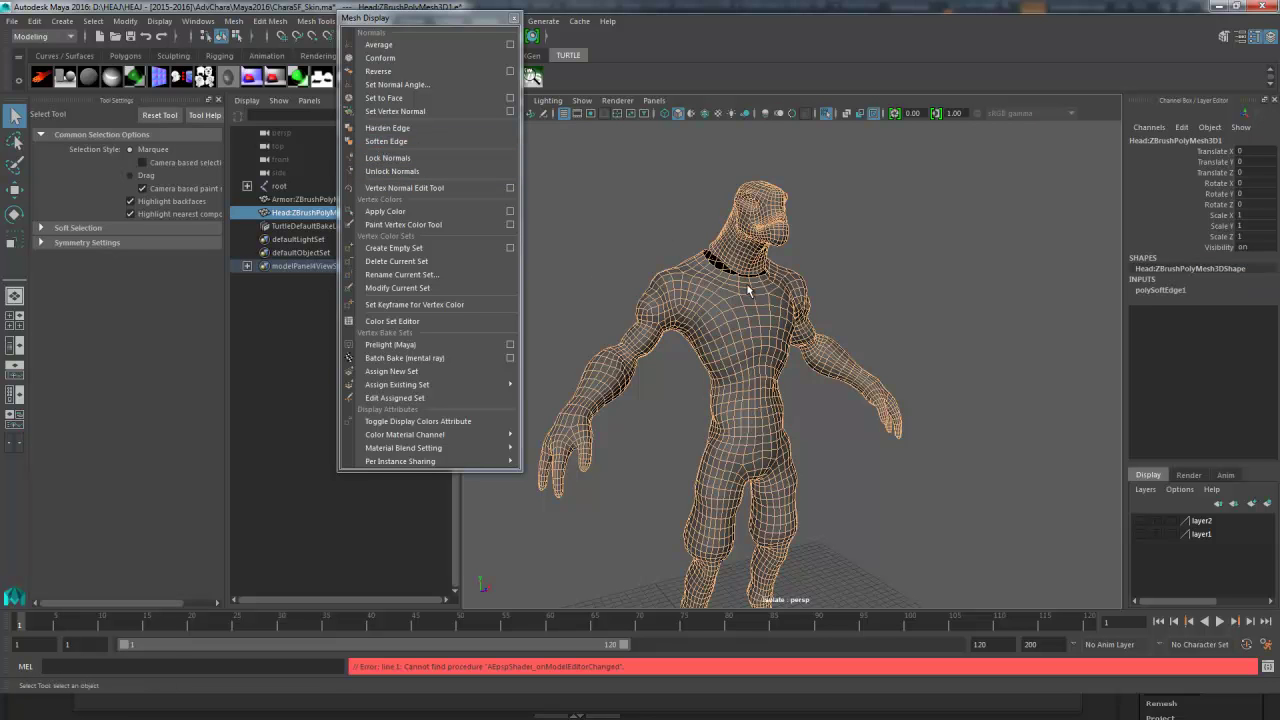
pyautogui.moveTo(444, 18); pyautogui.dragTo(352, 137)
# - Delete the body mesh's construction history via Edit > Delete by Type > History
pyautogui.click(221, 36)
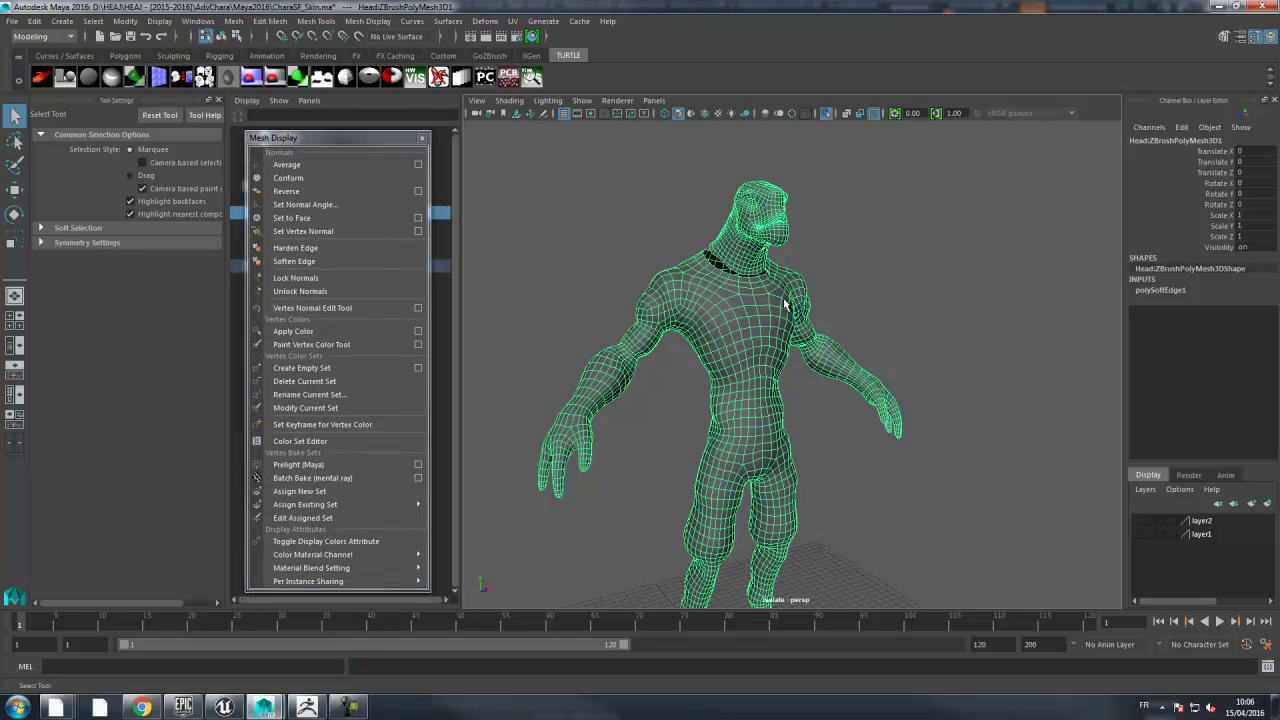
pyautogui.click(34, 21)
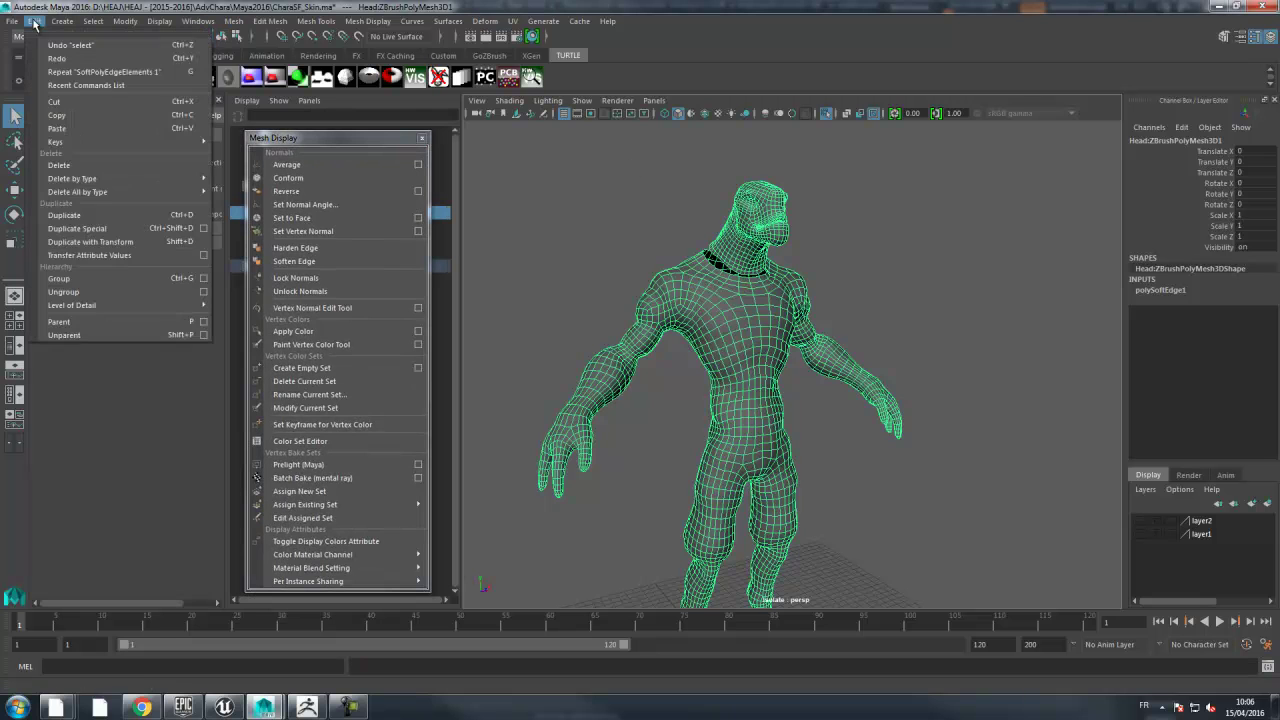
pyautogui.moveTo(103, 181)
pyautogui.click(240, 189)
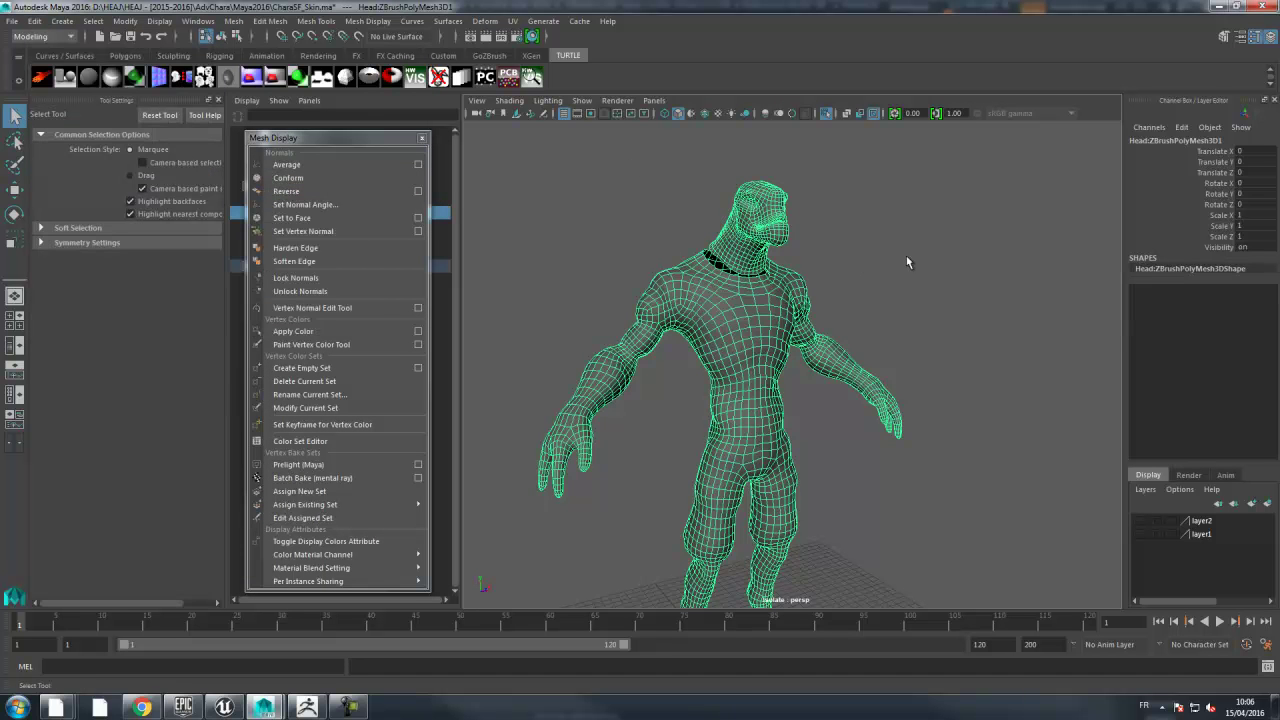
pyautogui.click(906, 255)
# - Reselect the body and turn off Isolate Select so all scene objects show again
pyautogui.keyDown('alt'); pyautogui.moveTo(861, 303); pyautogui.dragTo(909, 306); pyautogui.keyUp('alt')
pyautogui.keyDown('alt'); pyautogui.moveTo(909, 306); pyautogui.dragTo(860, 308, button='right'); pyautogui.keyUp('alt')
pyautogui.keyDown('alt'); pyautogui.moveTo(860, 308); pyautogui.dragTo(714, 314); pyautogui.keyUp('alt')
pyautogui.keyDown('alt'); pyautogui.moveTo(714, 314); pyautogui.dragTo(712, 281, button='middle'); pyautogui.keyUp('alt')
pyautogui.keyDown('alt'); pyautogui.moveTo(712, 281); pyautogui.dragTo(668, 277, button='right'); pyautogui.keyUp('alt')
pyautogui.keyDown('alt'); pyautogui.moveTo(668, 277); pyautogui.dragTo(756, 297); pyautogui.keyUp('alt')
pyautogui.click(756, 297)
pyautogui.keyDown('alt'); pyautogui.moveTo(837, 294); pyautogui.dragTo(900, 292); pyautogui.keyUp('alt')
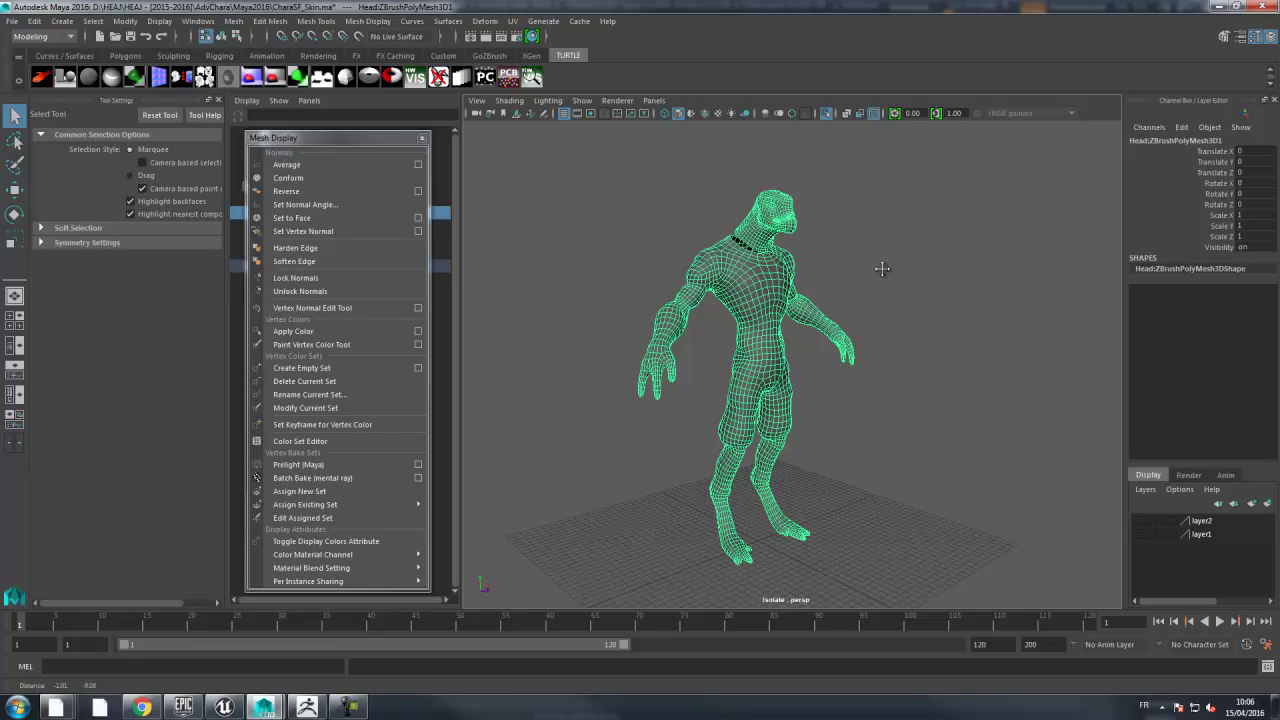
pyautogui.click(873, 115)
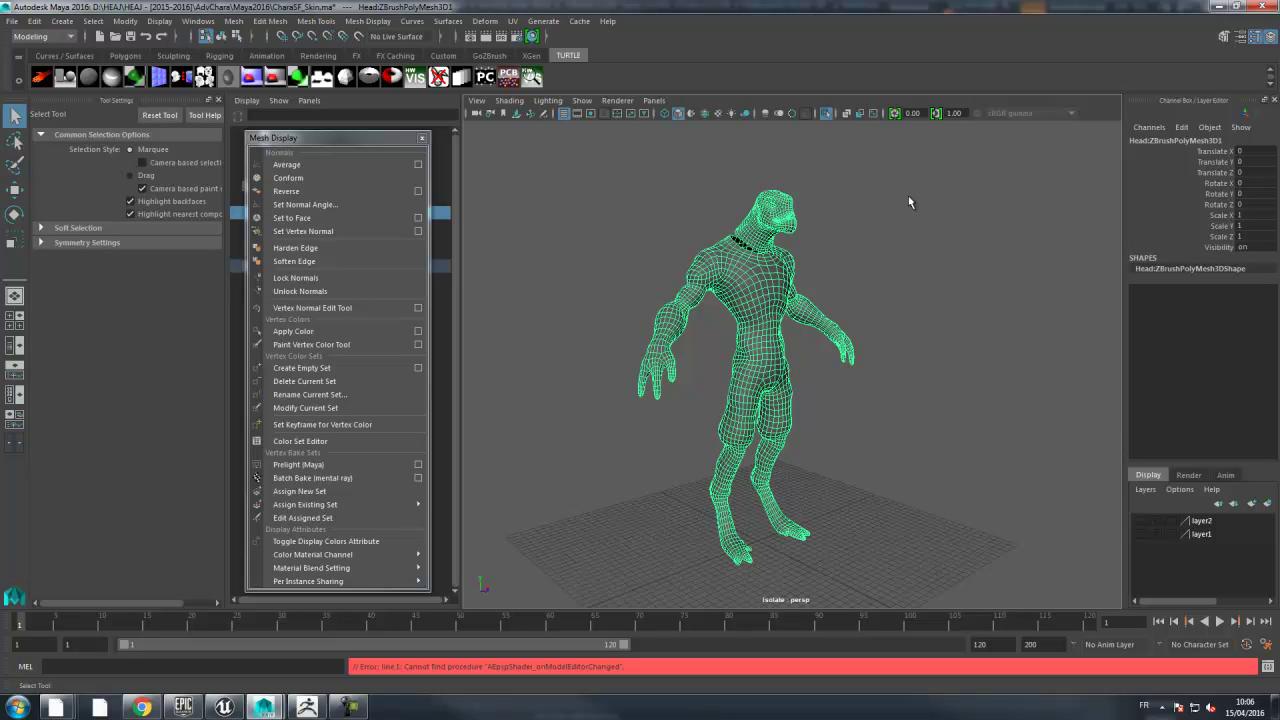
pyautogui.click(826, 113)
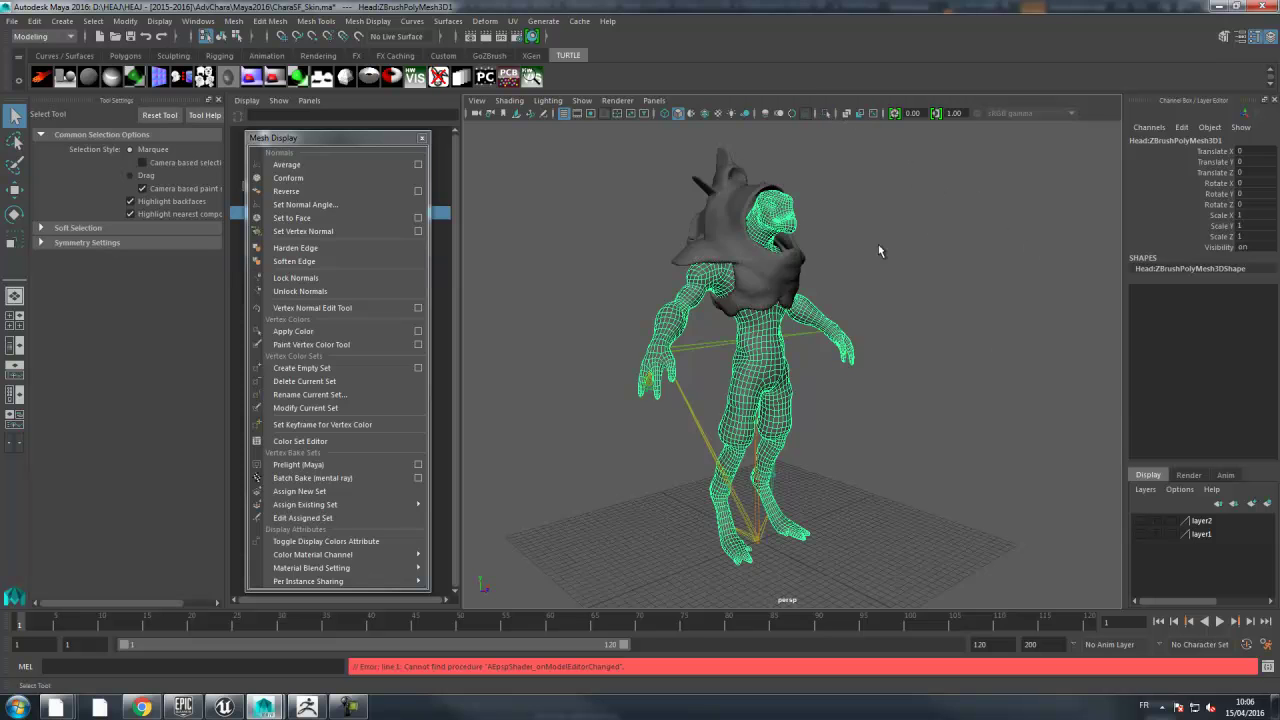
pyautogui.scroll(2, 878, 240)
# - Select the armor mesh and apply Soften Edge to all its edges
pyautogui.click(745, 186)
pyautogui.keyDown('alt'); pyautogui.moveTo(857, 198); pyautogui.dragTo(785, 213); pyautogui.keyUp('alt')
pyautogui.keyDown('alt'); pyautogui.moveTo(785, 213); pyautogui.dragTo(820, 250, button='right'); pyautogui.keyUp('alt')
pyautogui.keyDown('alt'); pyautogui.moveTo(820, 250); pyautogui.dragTo(893, 243); pyautogui.keyUp('alt')
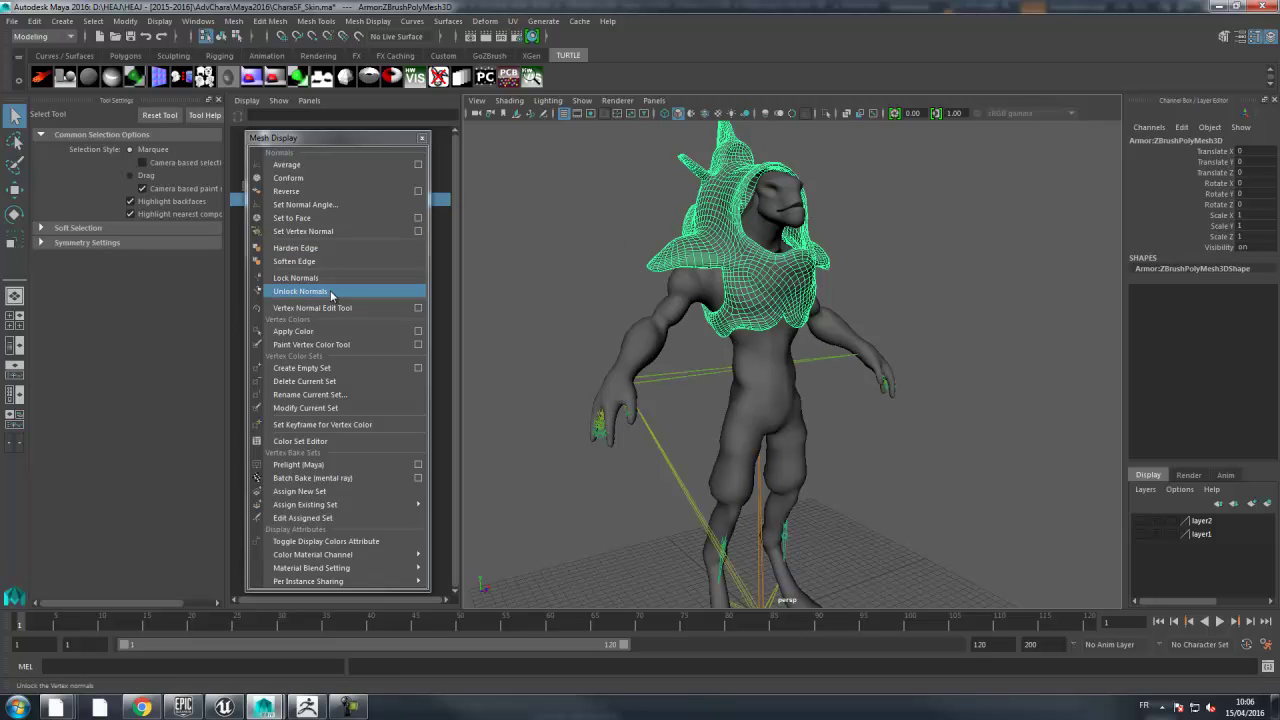
pyautogui.click(295, 261)
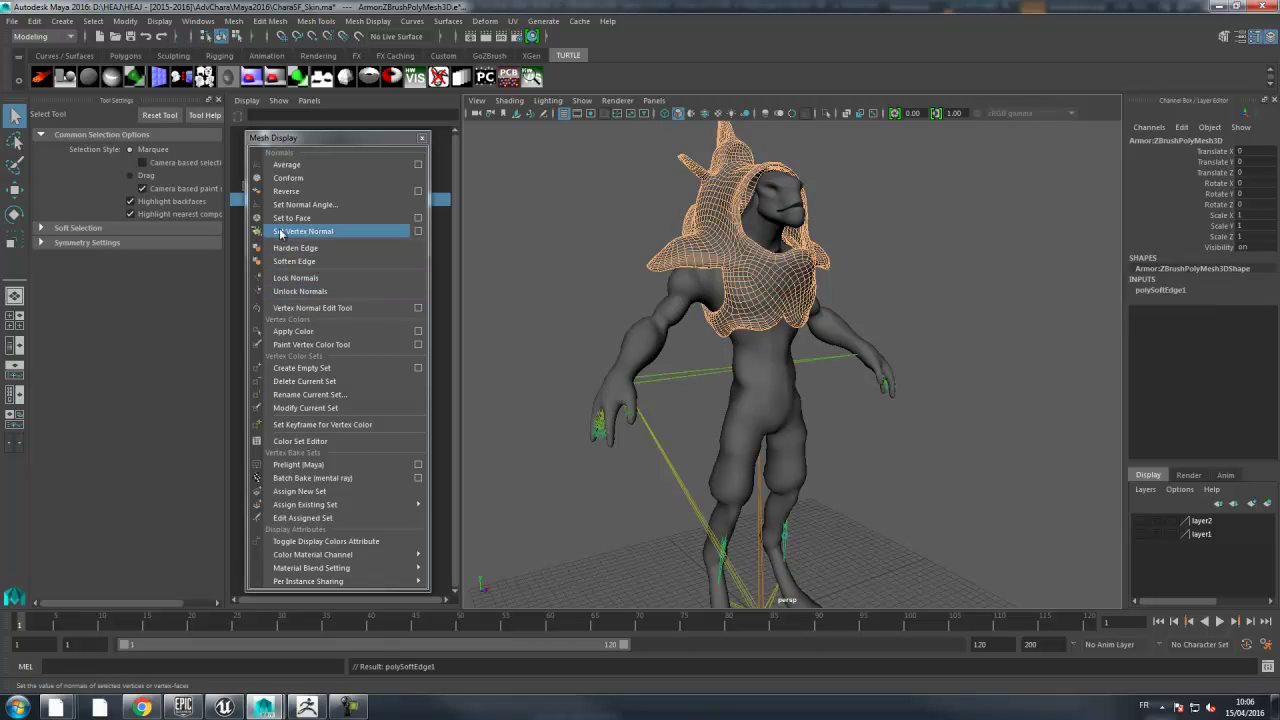
pyautogui.press('F8')
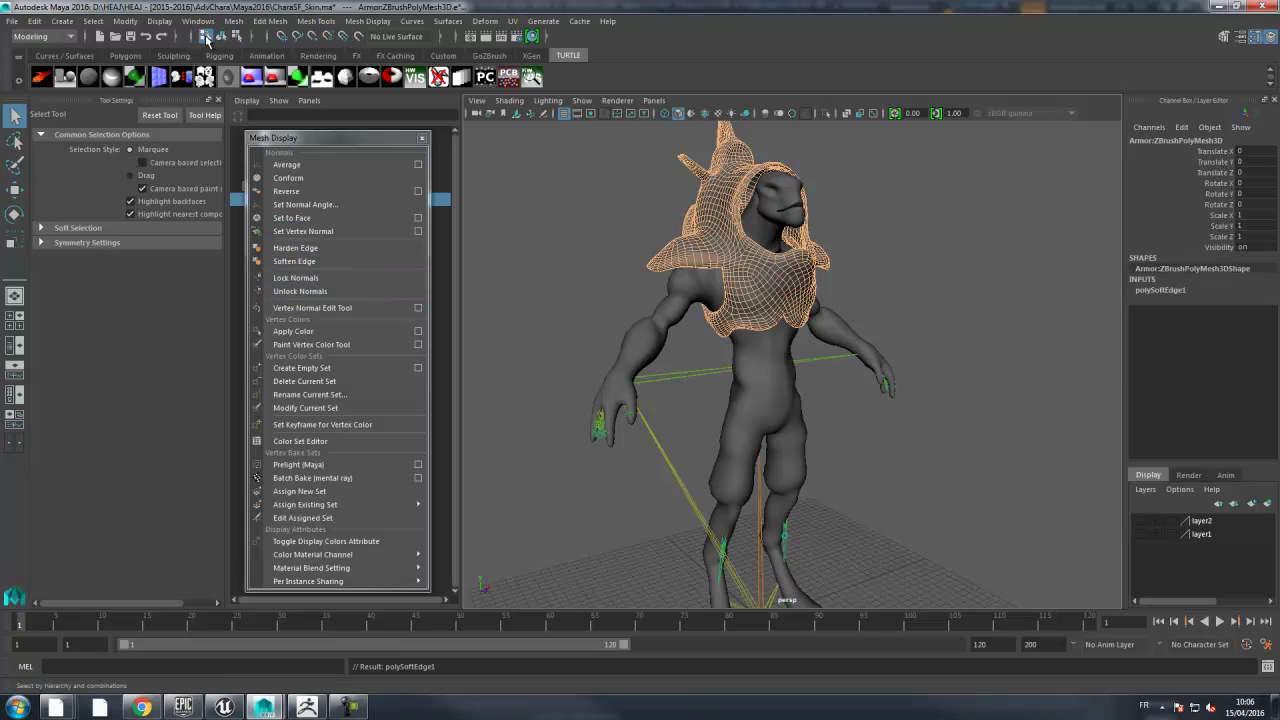
# - Delete the armor mesh's construction history
pyautogui.click(34, 21)
pyautogui.moveTo(76, 184)
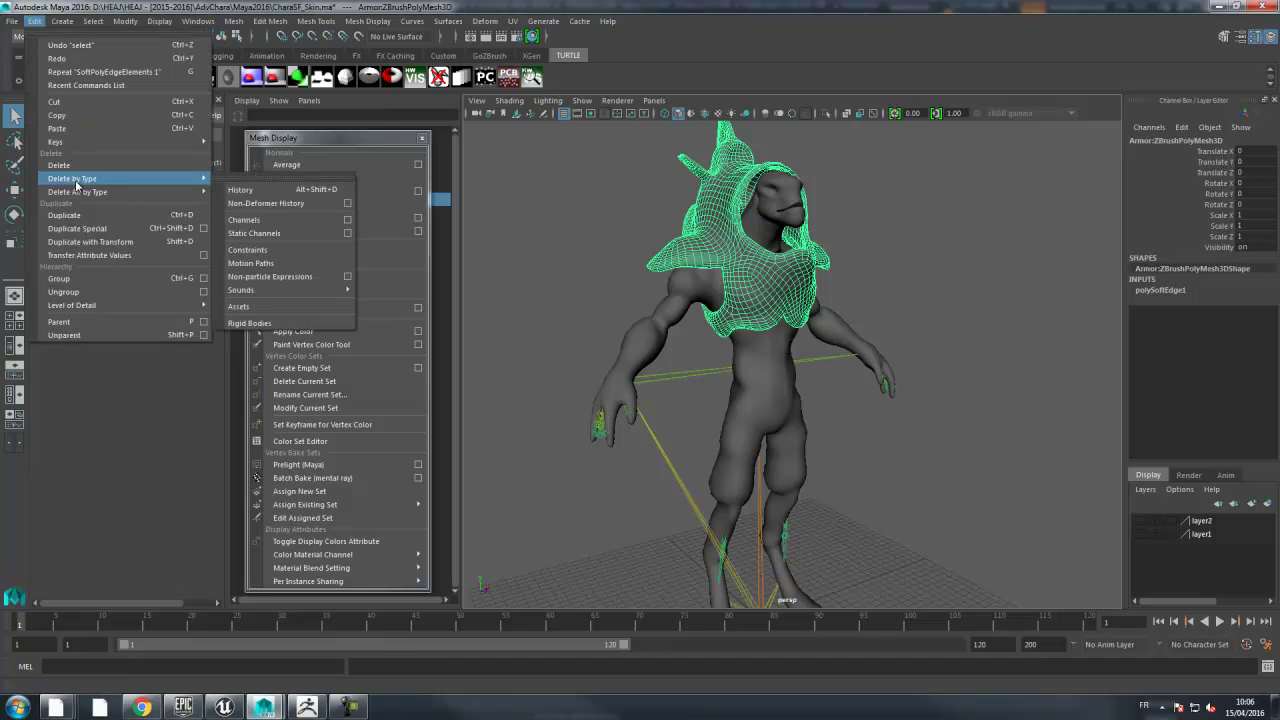
pyautogui.click(241, 189)
pyautogui.click(918, 212)
pyautogui.scroll(-4, 920, 218)
pyautogui.keyDown('alt'); pyautogui.moveTo(920, 218); pyautogui.dragTo(910, 243); pyautogui.keyUp('alt')
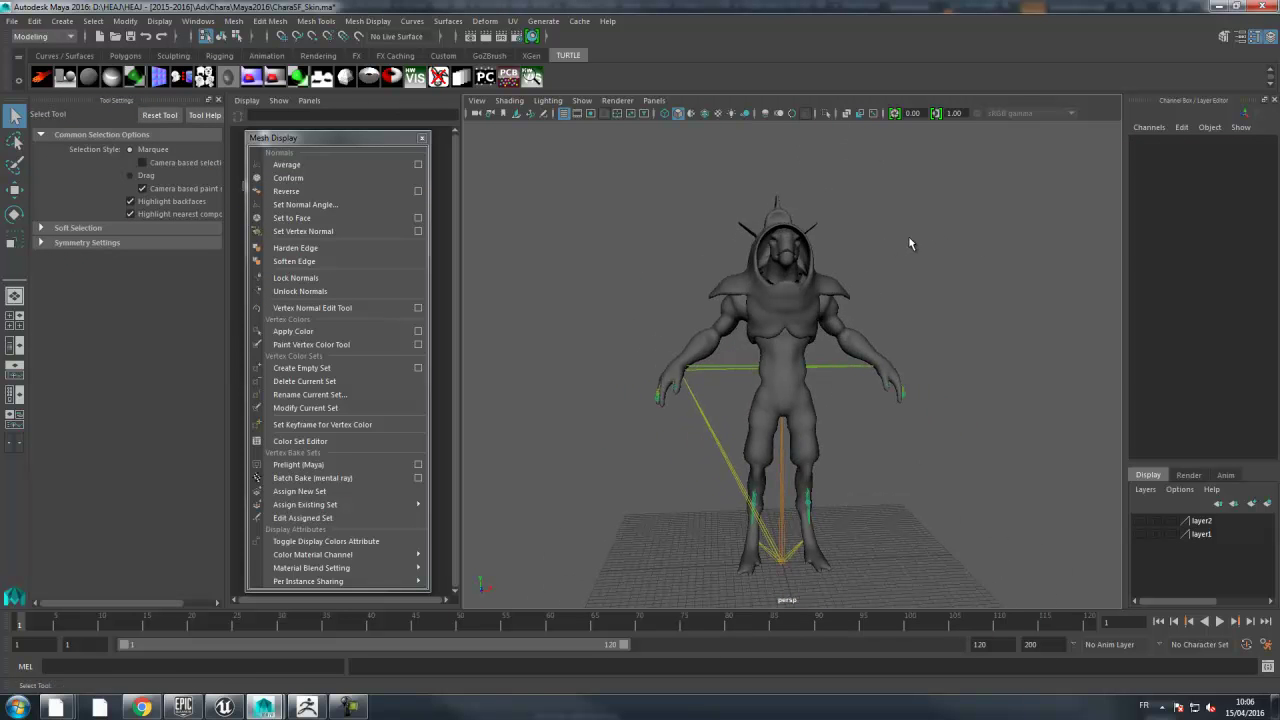
# - Combine body and armor with Mesh > Combine, clear its history, and close the Mesh Display panel
pyautogui.click(840, 294)
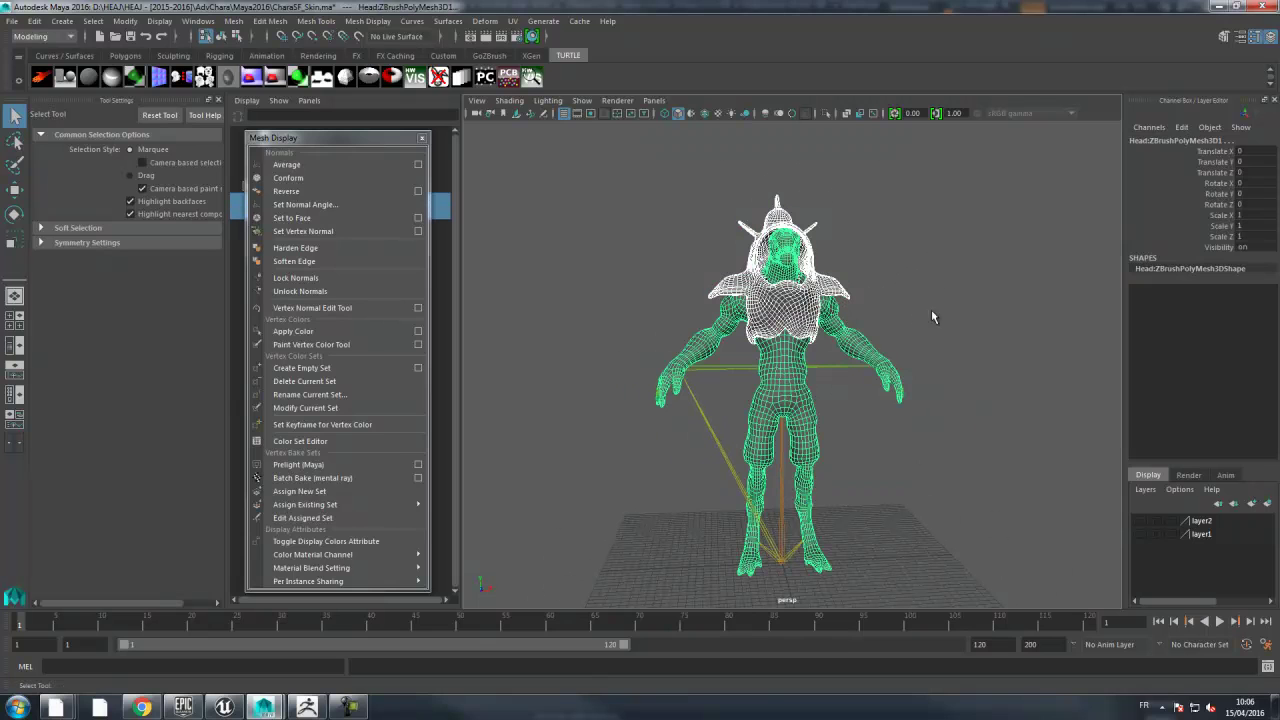
pyautogui.click(233, 21)
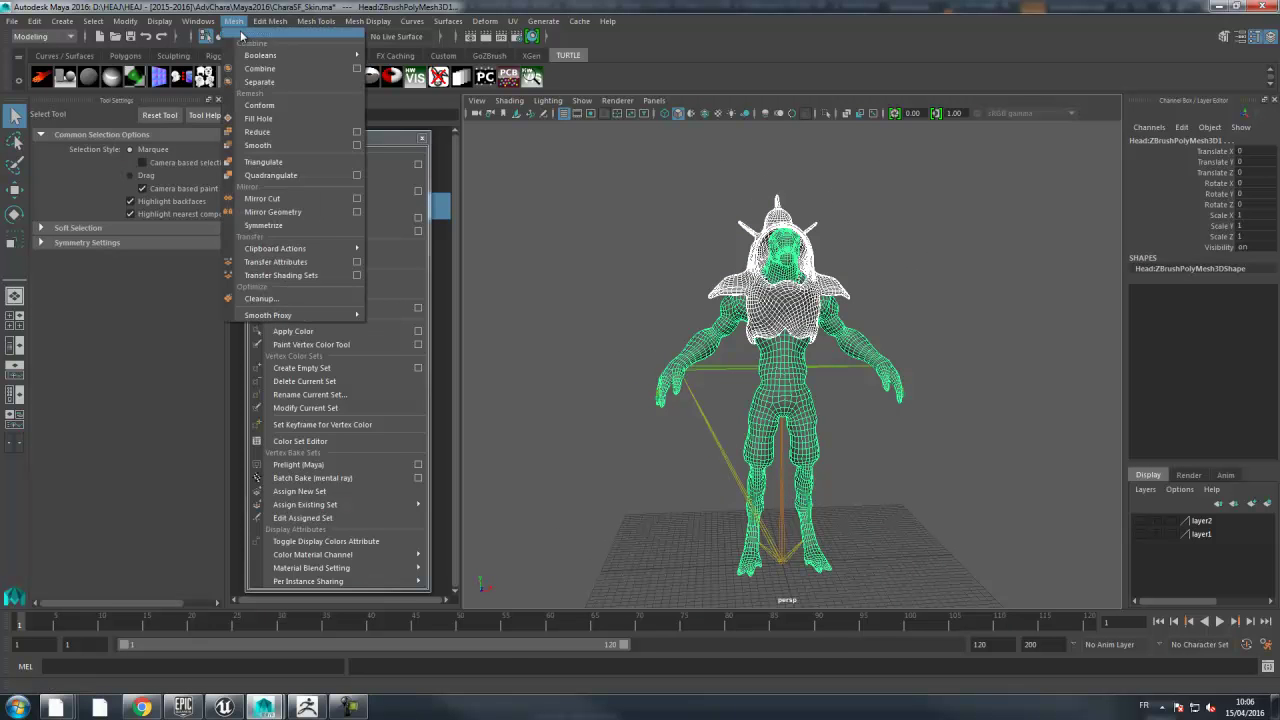
pyautogui.click(250, 70)
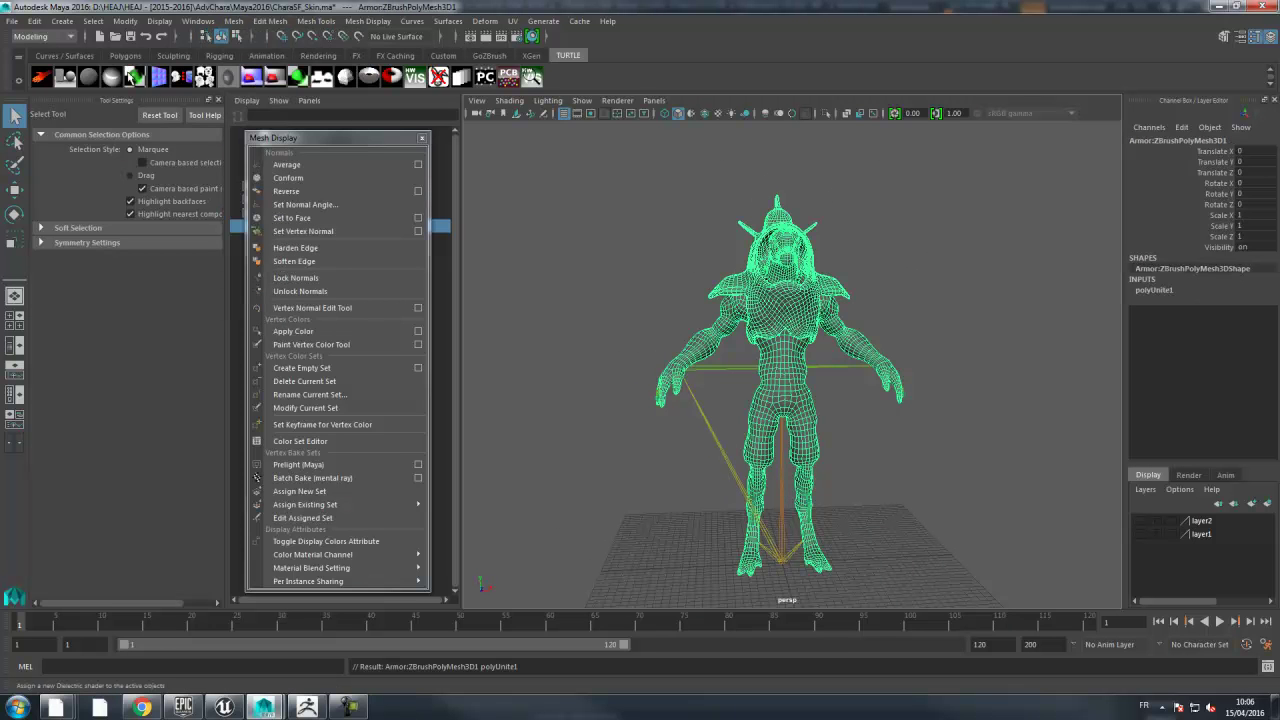
pyautogui.click(35, 21)
pyautogui.moveTo(70, 181)
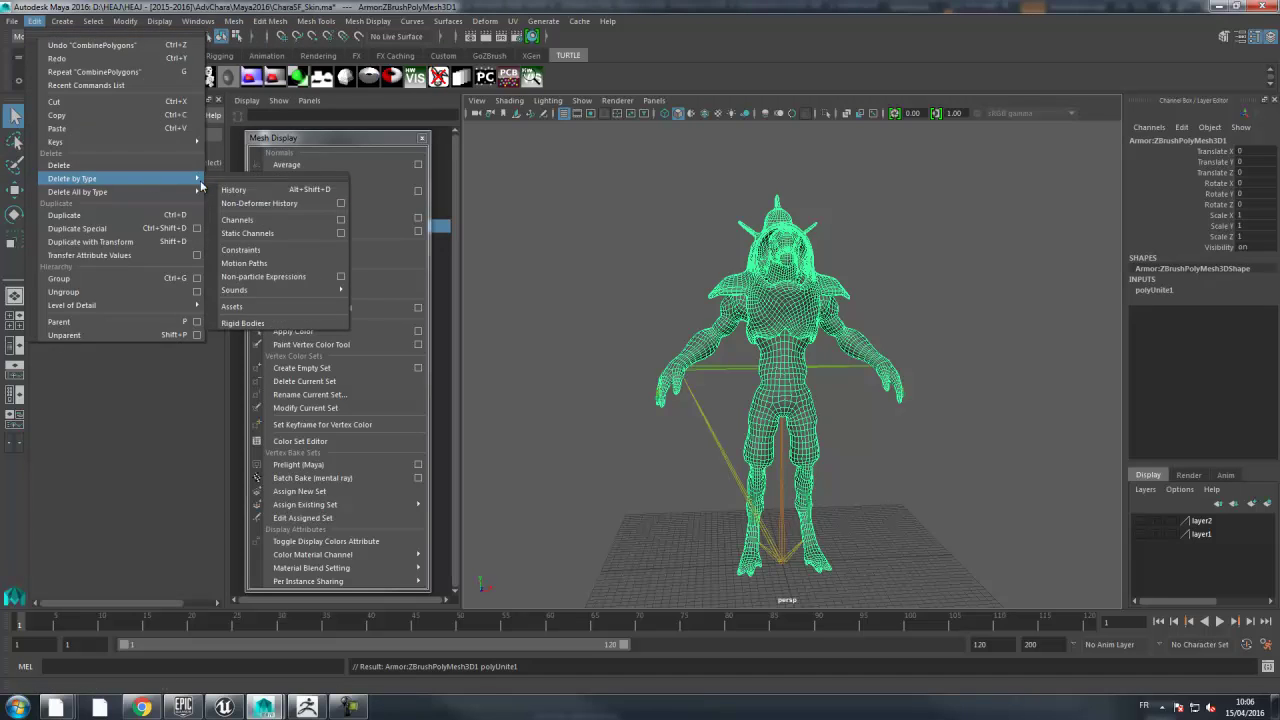
pyautogui.click(272, 191)
pyautogui.click(423, 137)
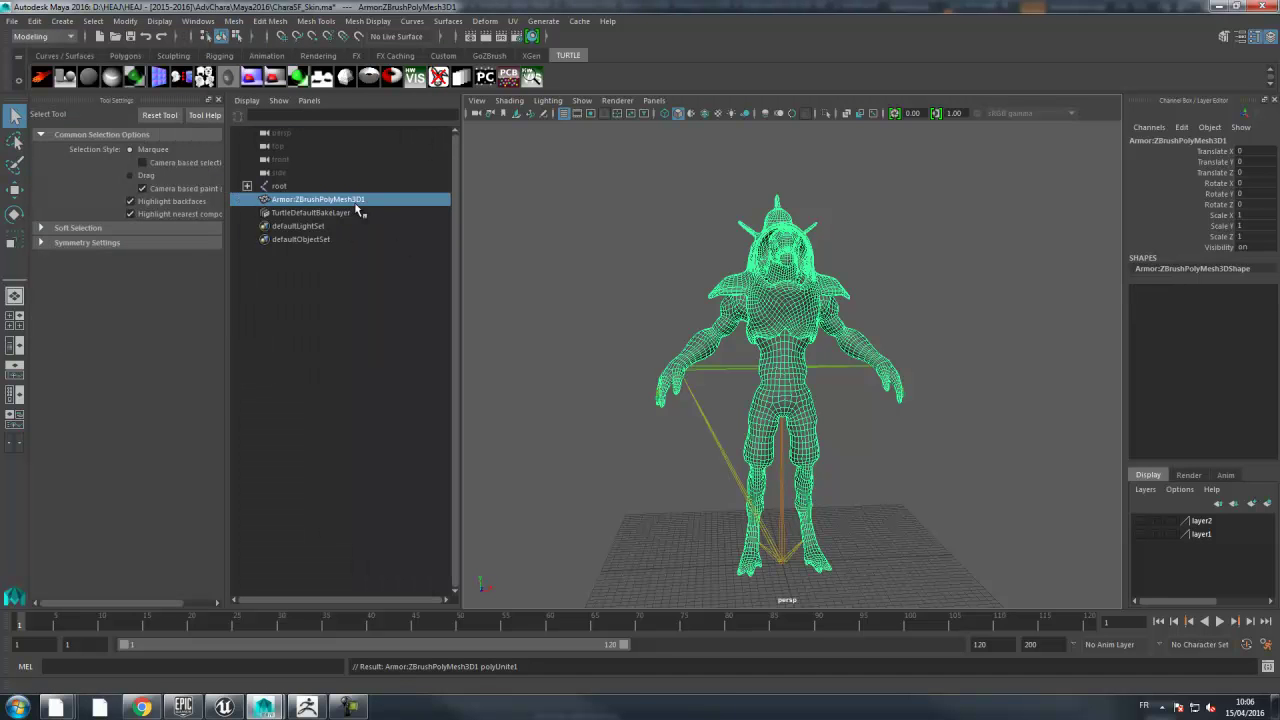
pyautogui.keyDown('alt'); pyautogui.moveTo(850, 233); pyautogui.dragTo(926, 232); pyautogui.keyUp('alt')
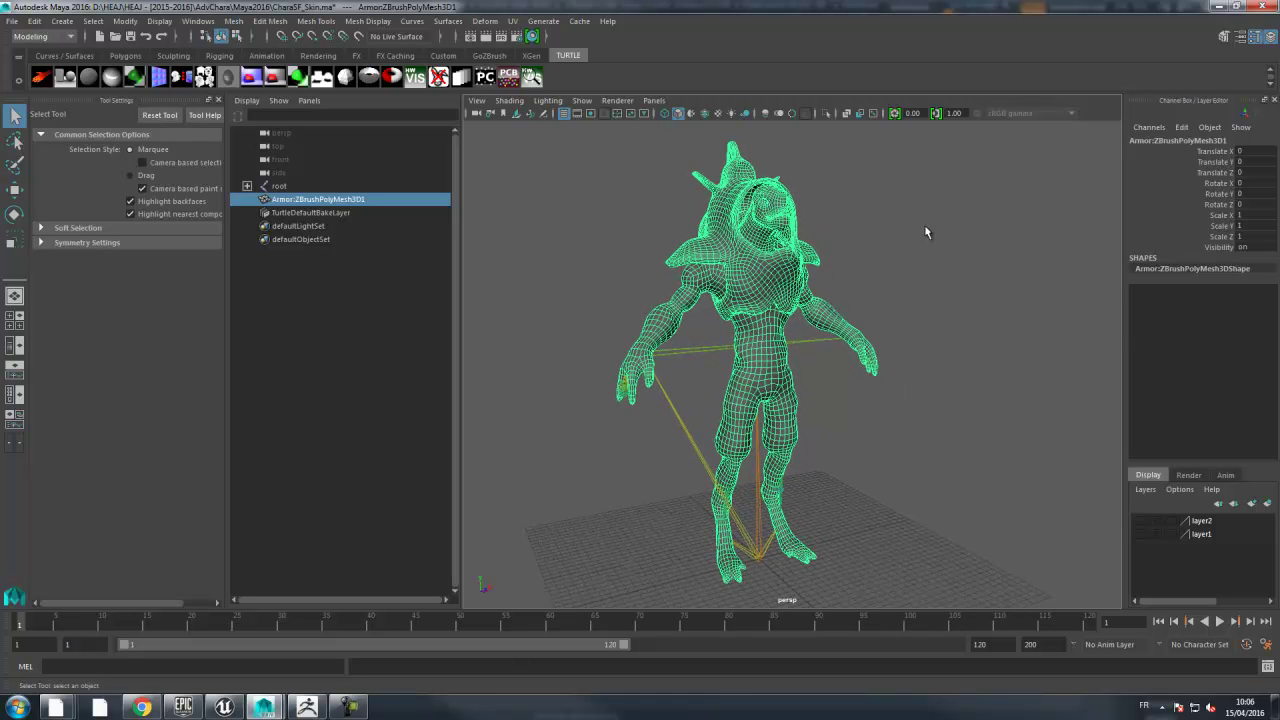
# - Put the combined mesh on a new layer3, toggling layer2 and layer3 visibility to check it
pyautogui.click(1268, 503)
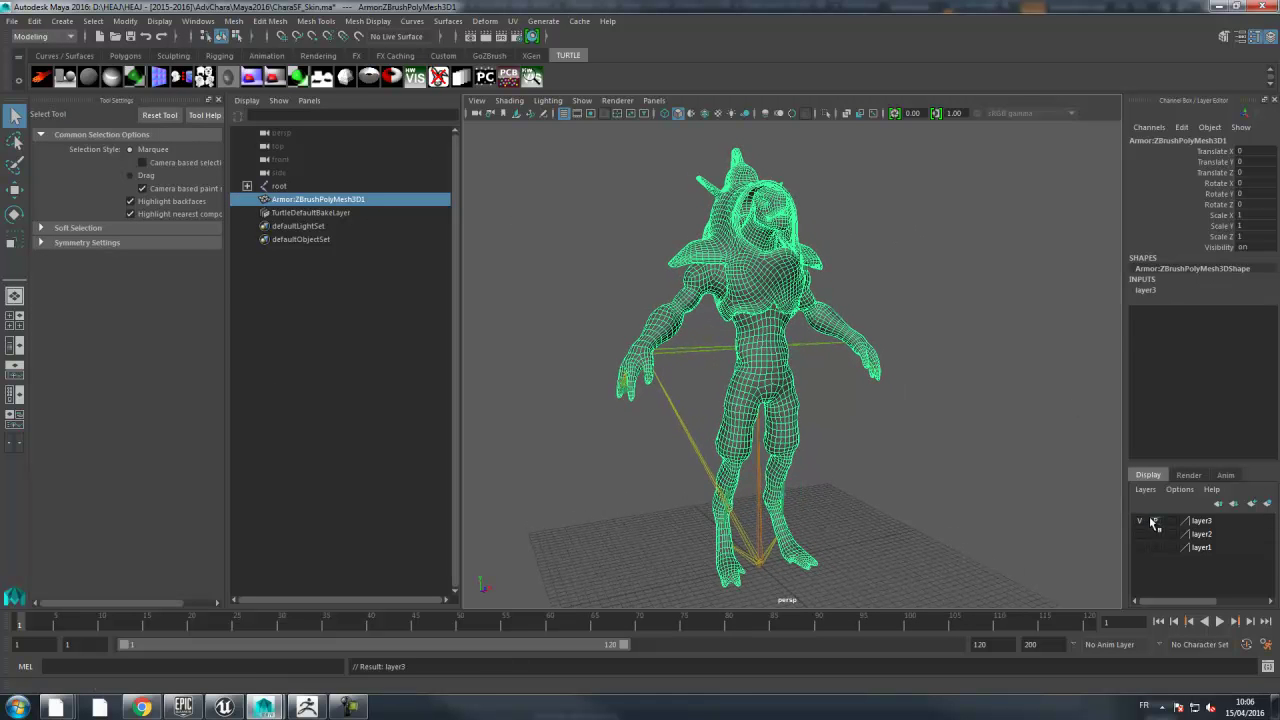
pyautogui.click(1153, 522)
pyautogui.click(1142, 535)
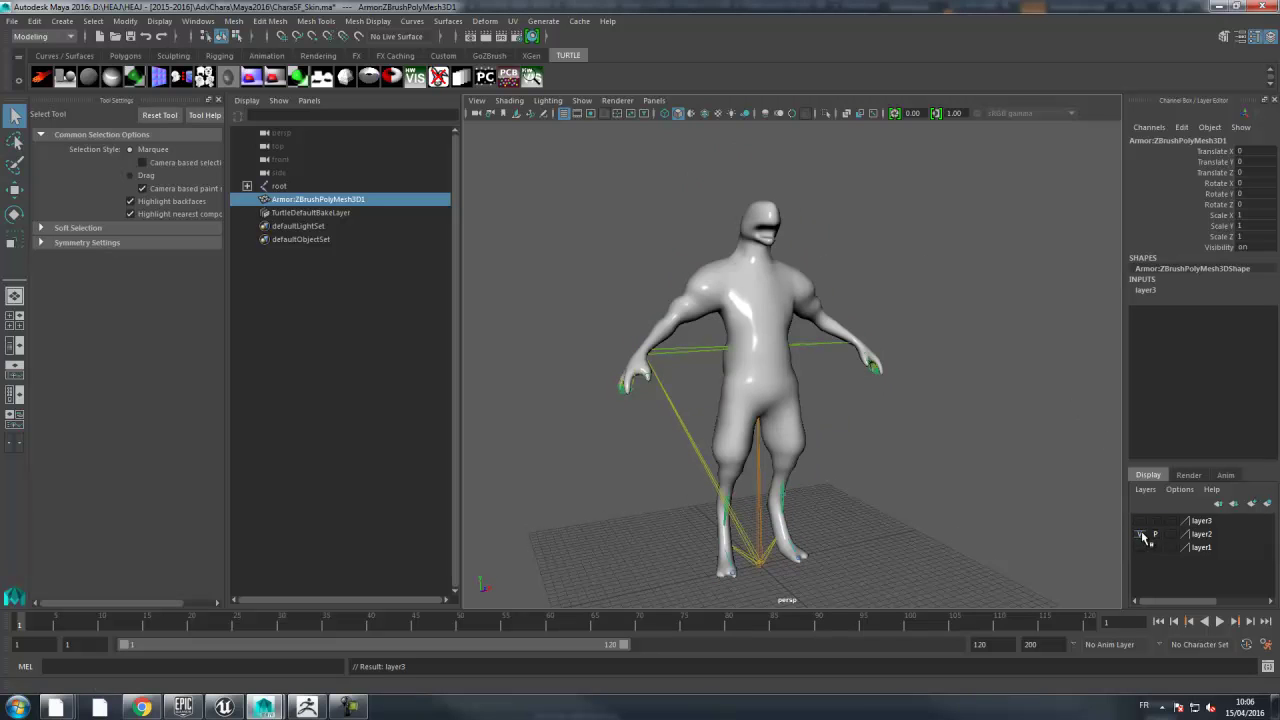
pyautogui.click(779, 438)
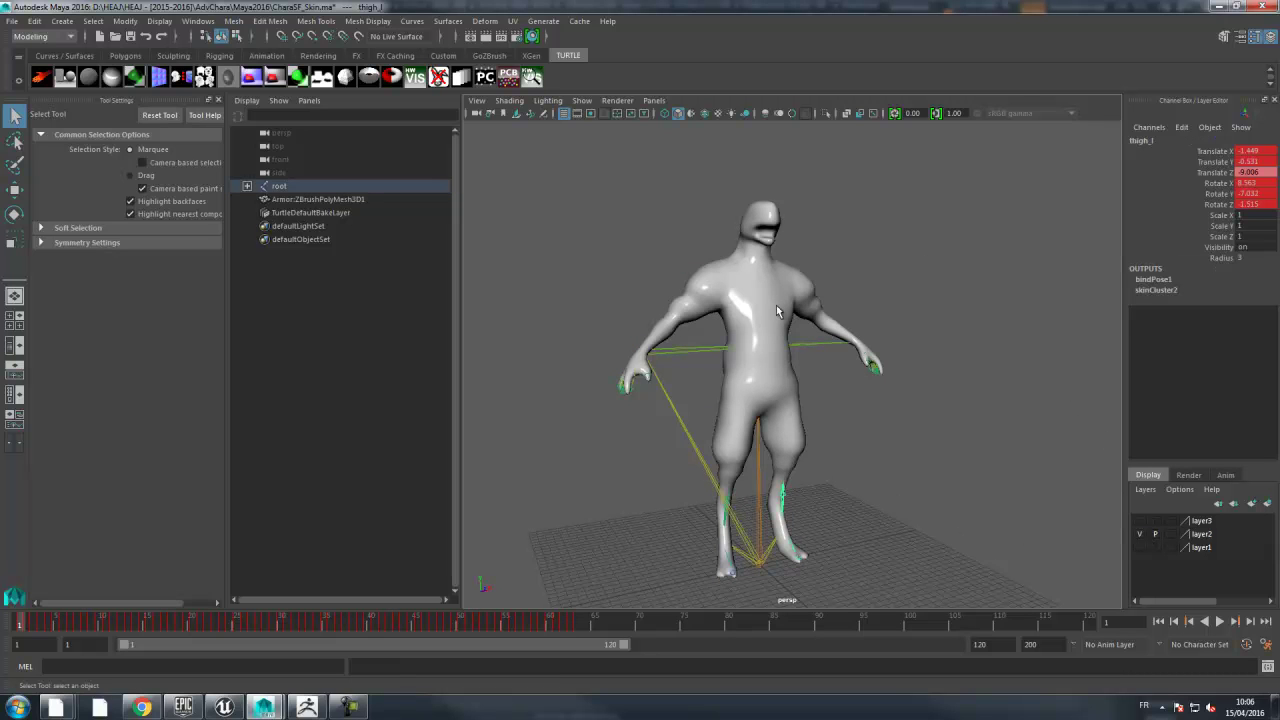
pyautogui.click(1142, 535)
pyautogui.click(1142, 522)
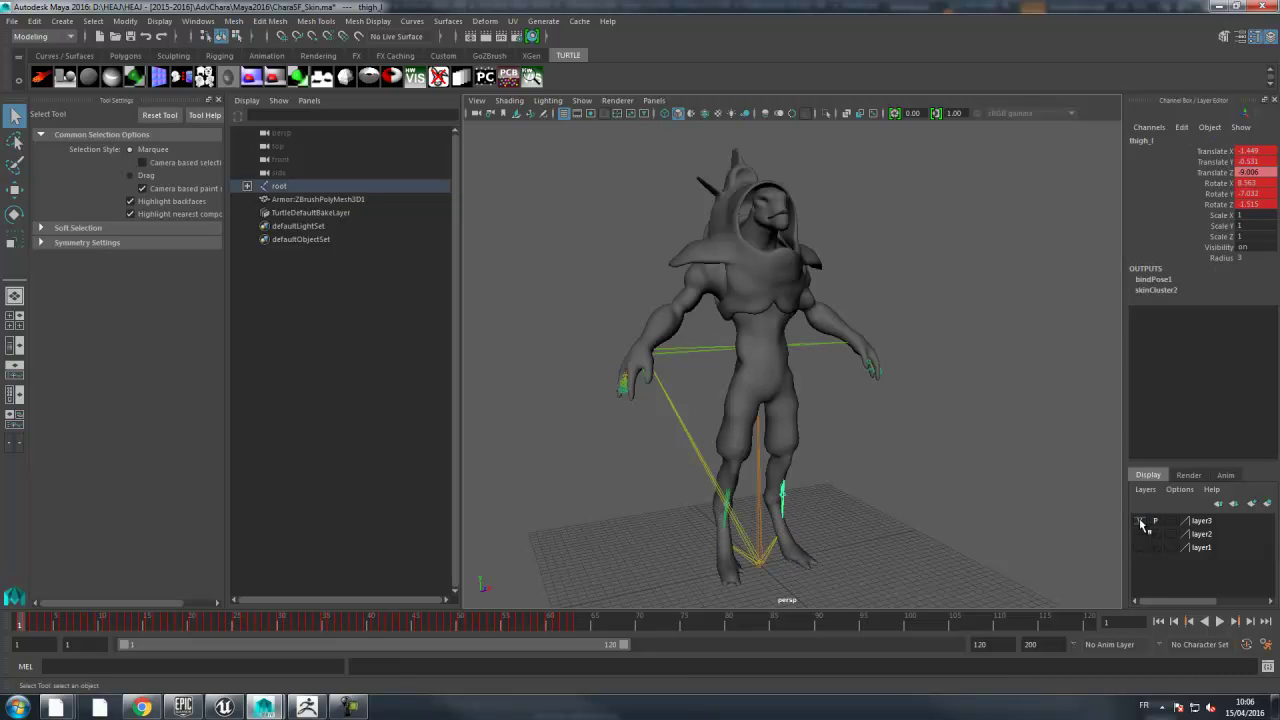
pyautogui.click(783, 211)
pyautogui.keyDown('alt'); pyautogui.moveTo(987, 466); pyautogui.dragTo(928, 430); pyautogui.keyUp('alt')
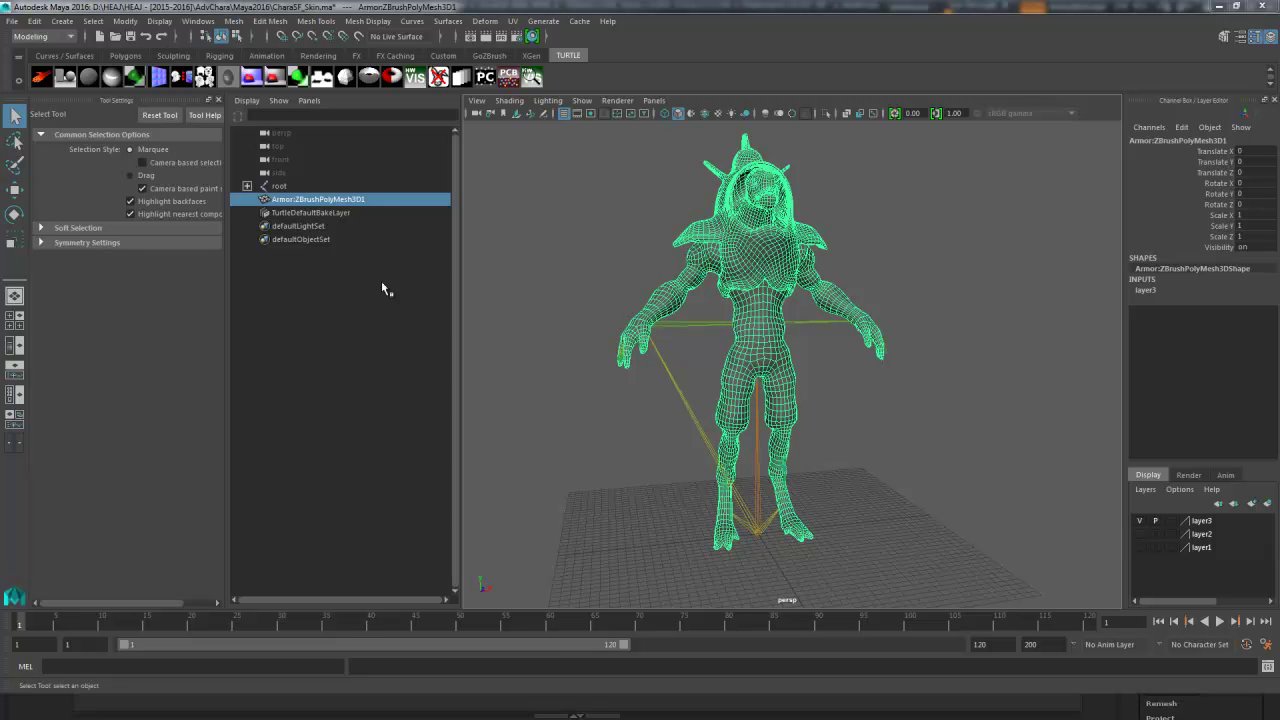
# - Parent Armor:ZBrushPolyMesh3D1 under the root joint in the Outliner, then select it with root
pyautogui.click(247, 186)
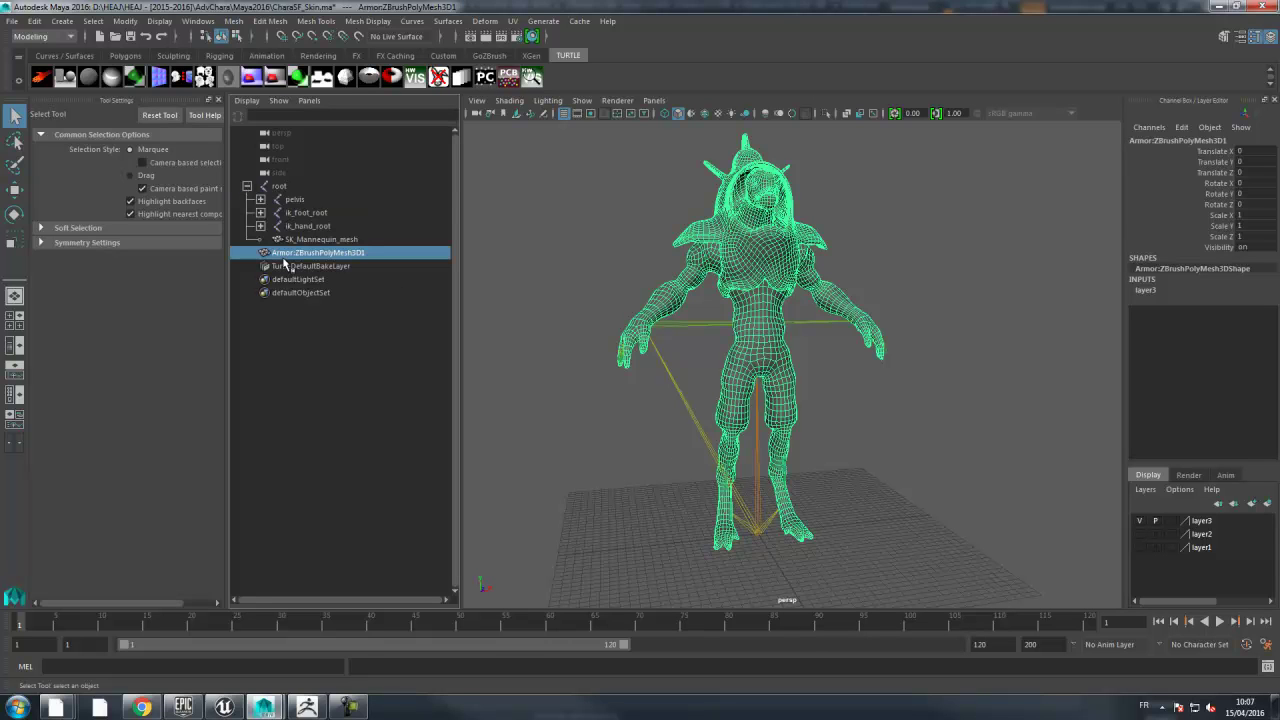
pyautogui.keyDown('ctrl'); pyautogui.click(281, 188); pyautogui.keyUp('ctrl')
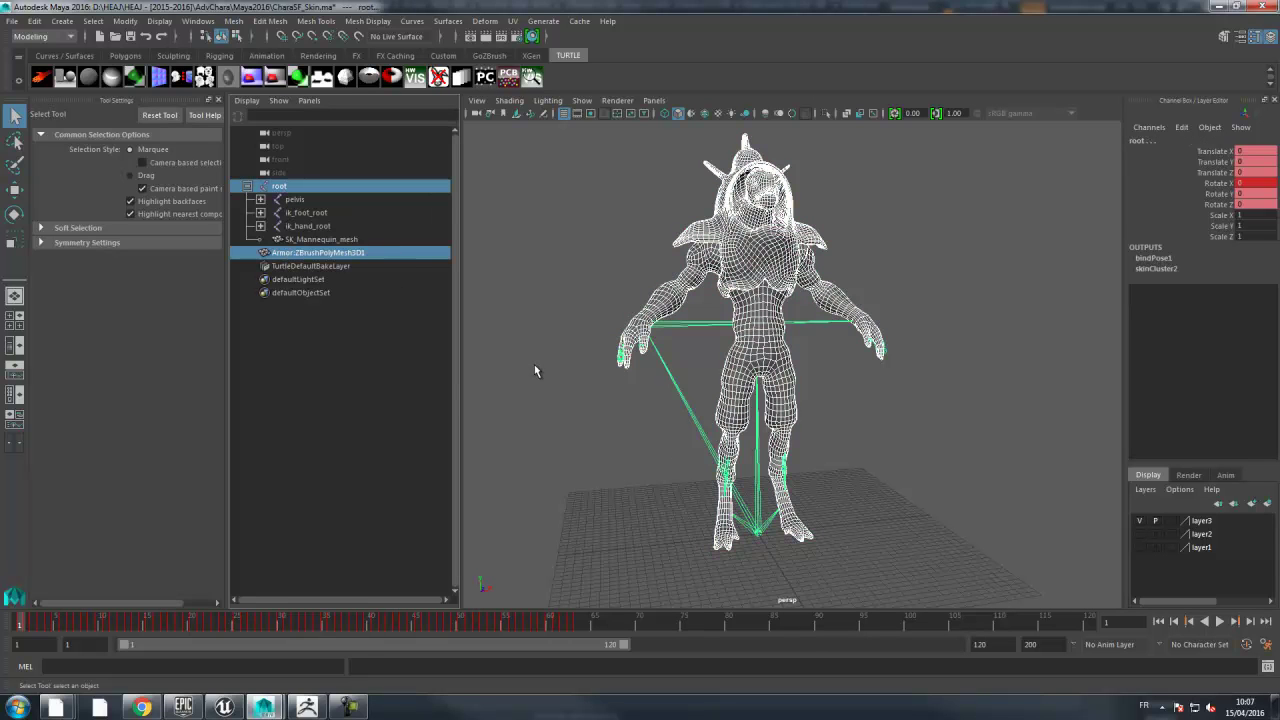
pyautogui.click(337, 372)
pyautogui.click(340, 254)
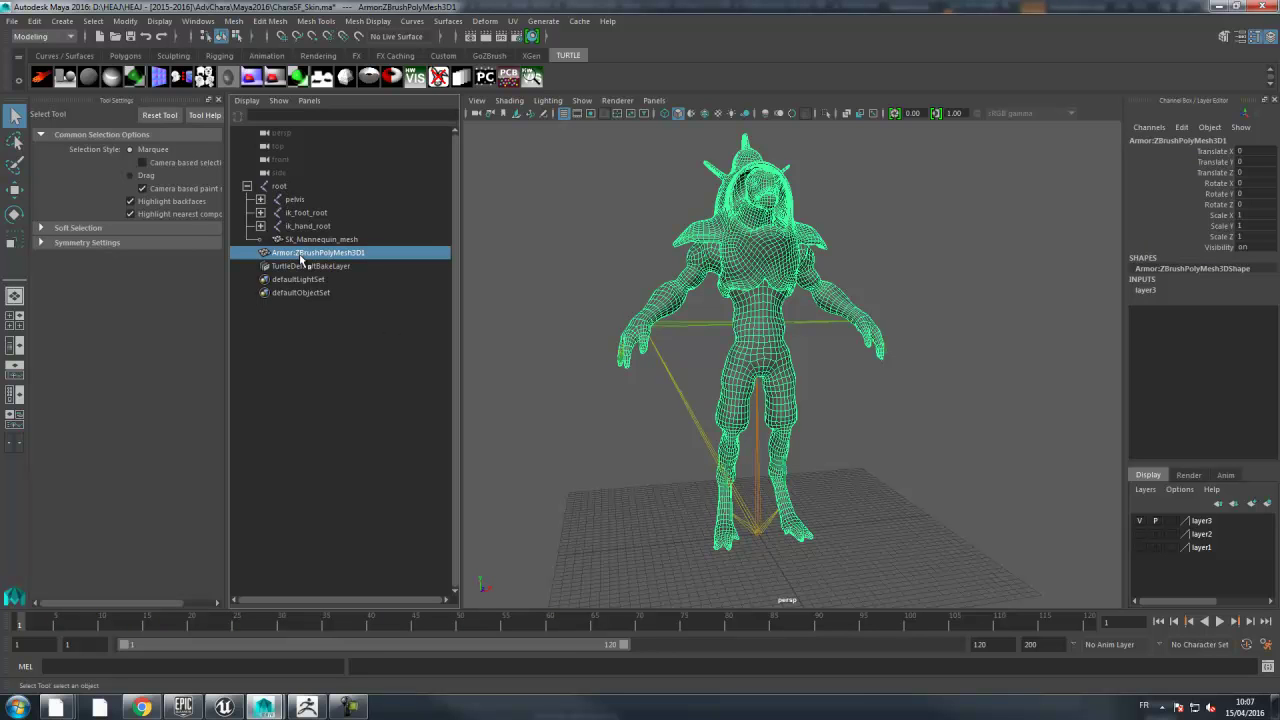
pyautogui.moveTo(300, 258); pyautogui.dragTo(286, 190, button='middle')
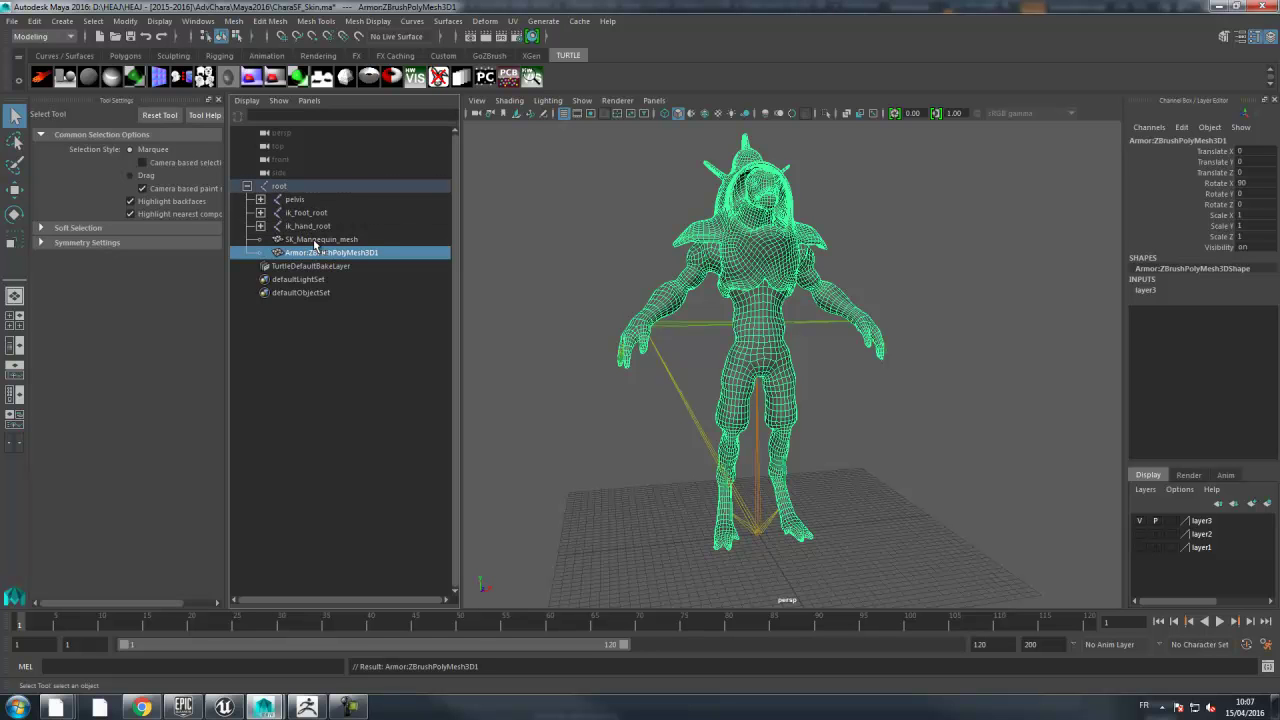
pyautogui.click(340, 356)
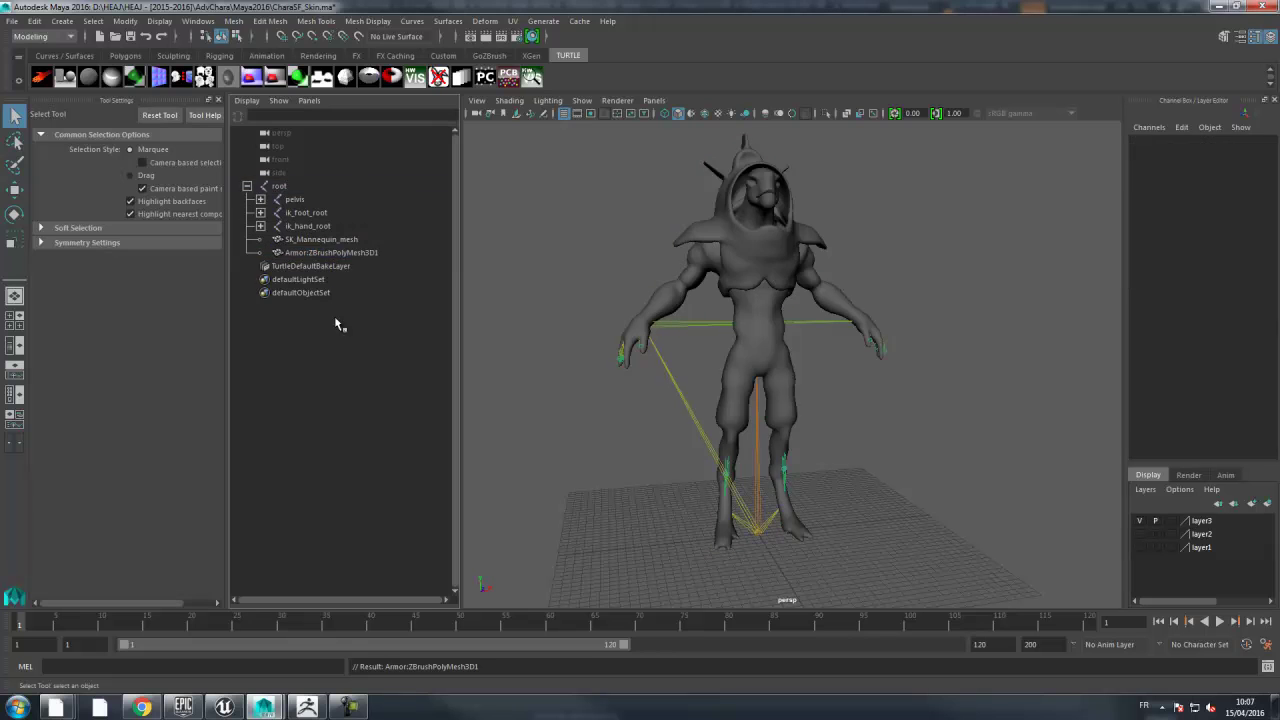
pyautogui.click(328, 255)
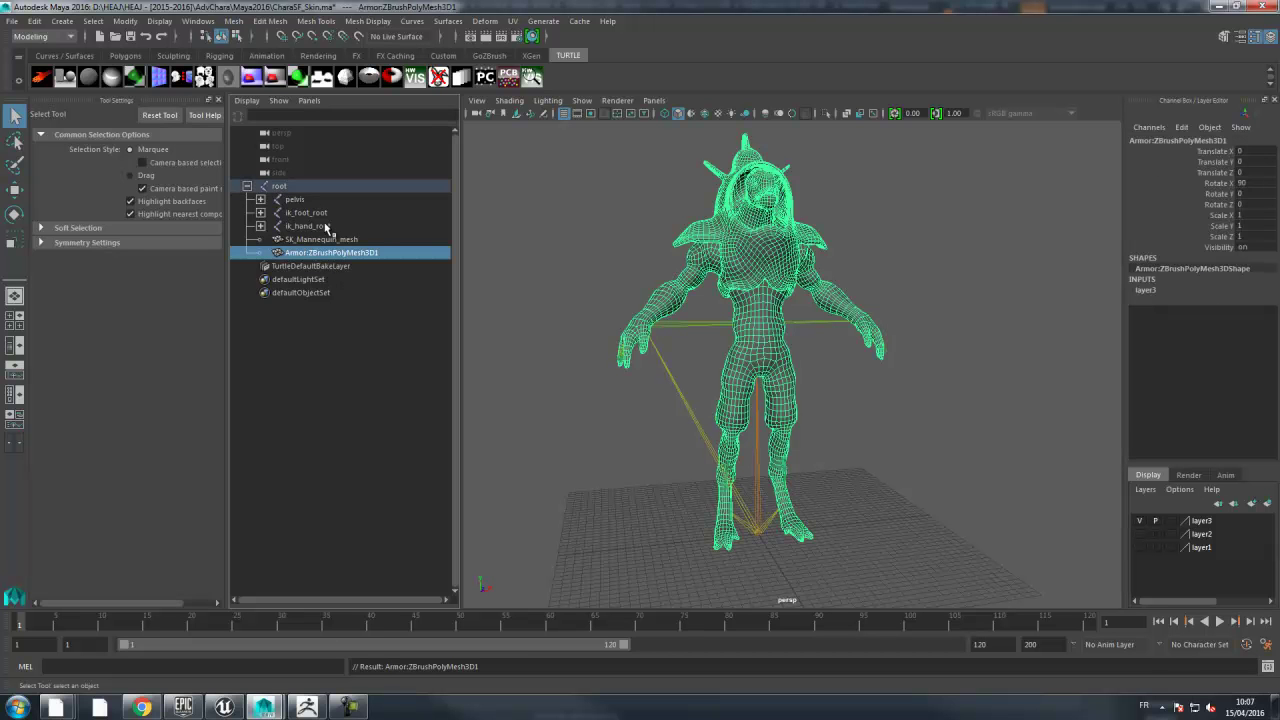
pyautogui.keyDown('ctrl'); pyautogui.click(280, 187); pyautogui.keyUp('ctrl')
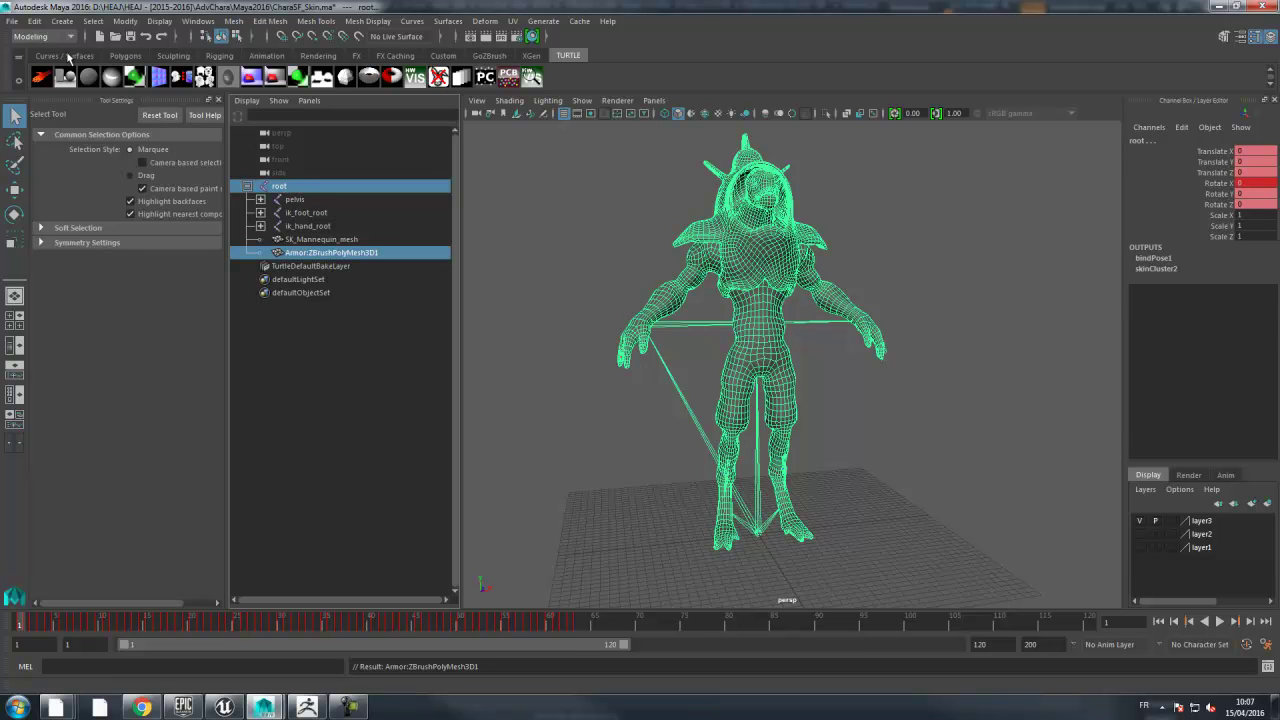
# - Switch to the Rigging menu set and apply Bind Skin with Joint hierarchy, Closest distance, Classic linear, 5 influences
pyautogui.click(45, 36)
pyautogui.click(42, 79)
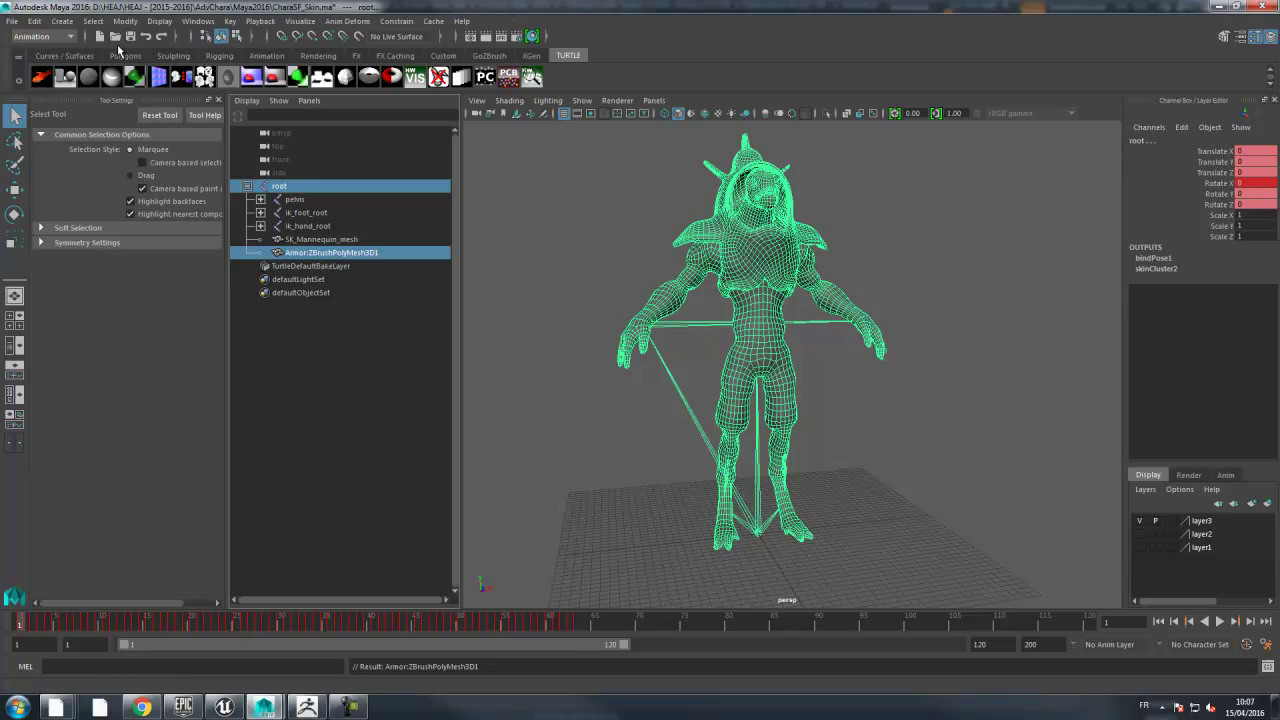
pyautogui.click(32, 37)
pyautogui.click(32, 66)
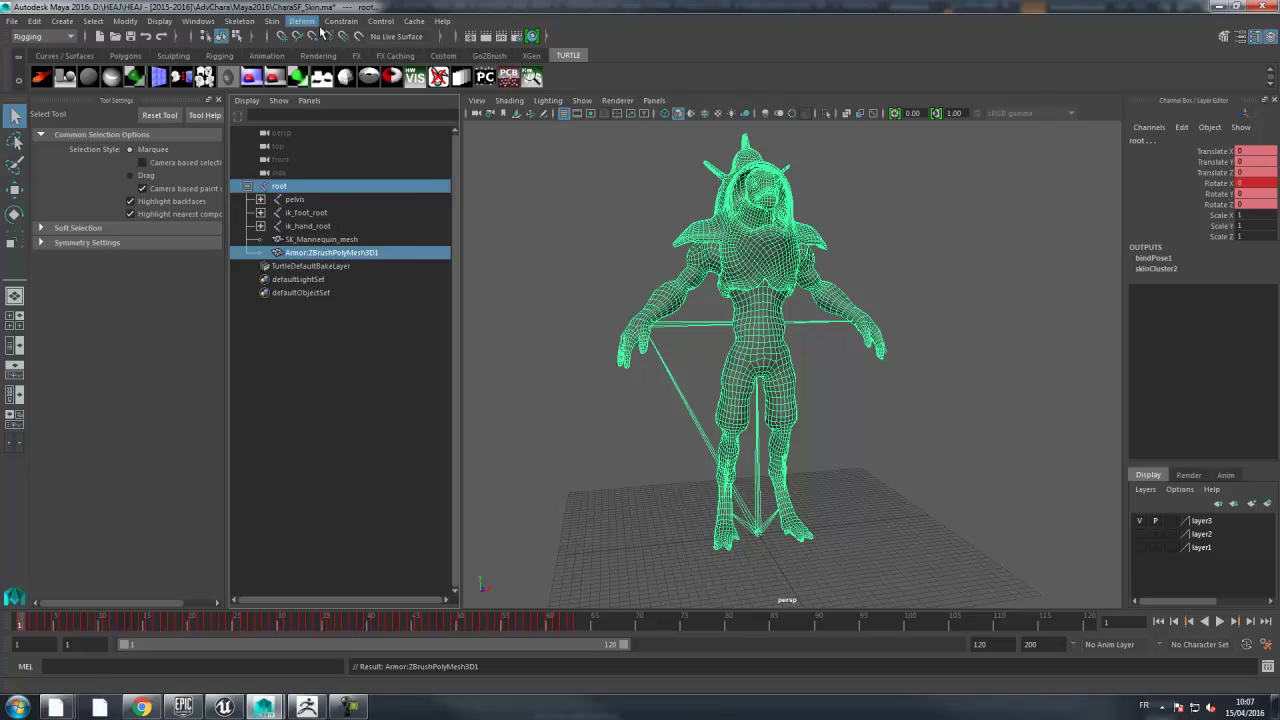
pyautogui.click(272, 21)
pyautogui.click(416, 57)
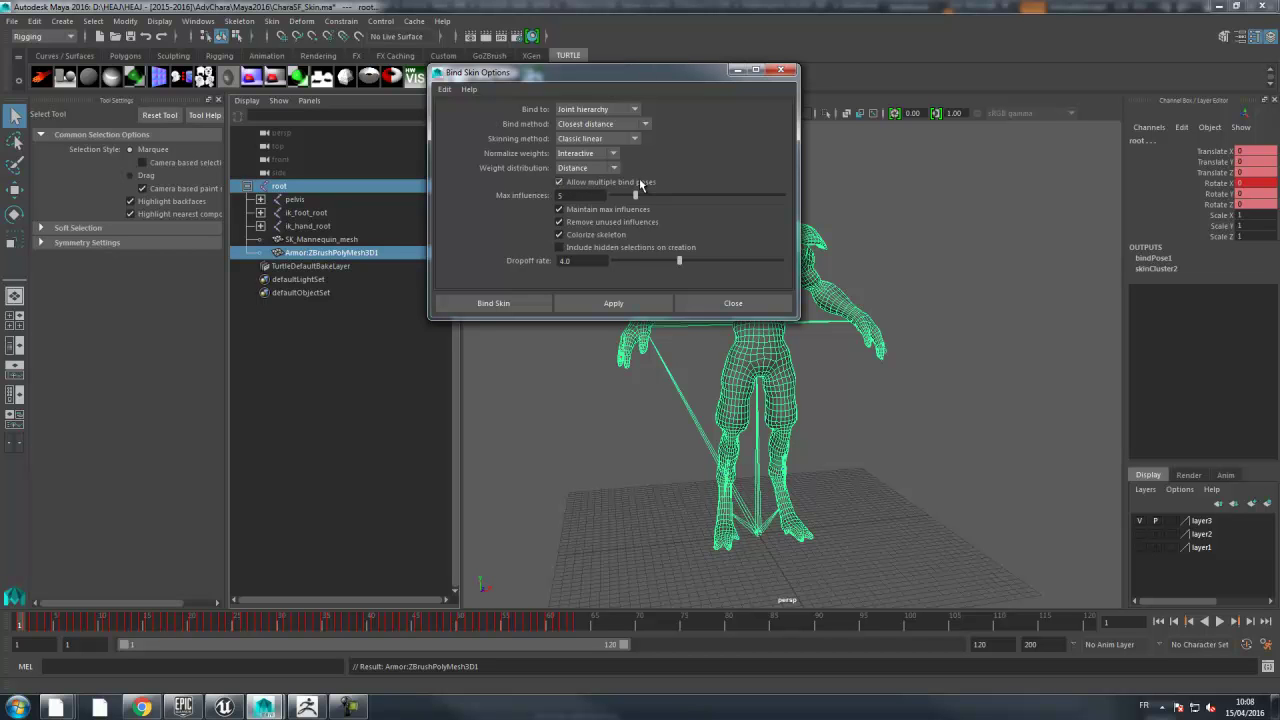
pyautogui.click(608, 303)
# - Apply the skin bind, scrub and play the timeline to test it, then show layer2's body mesh
pyautogui.click(781, 69)
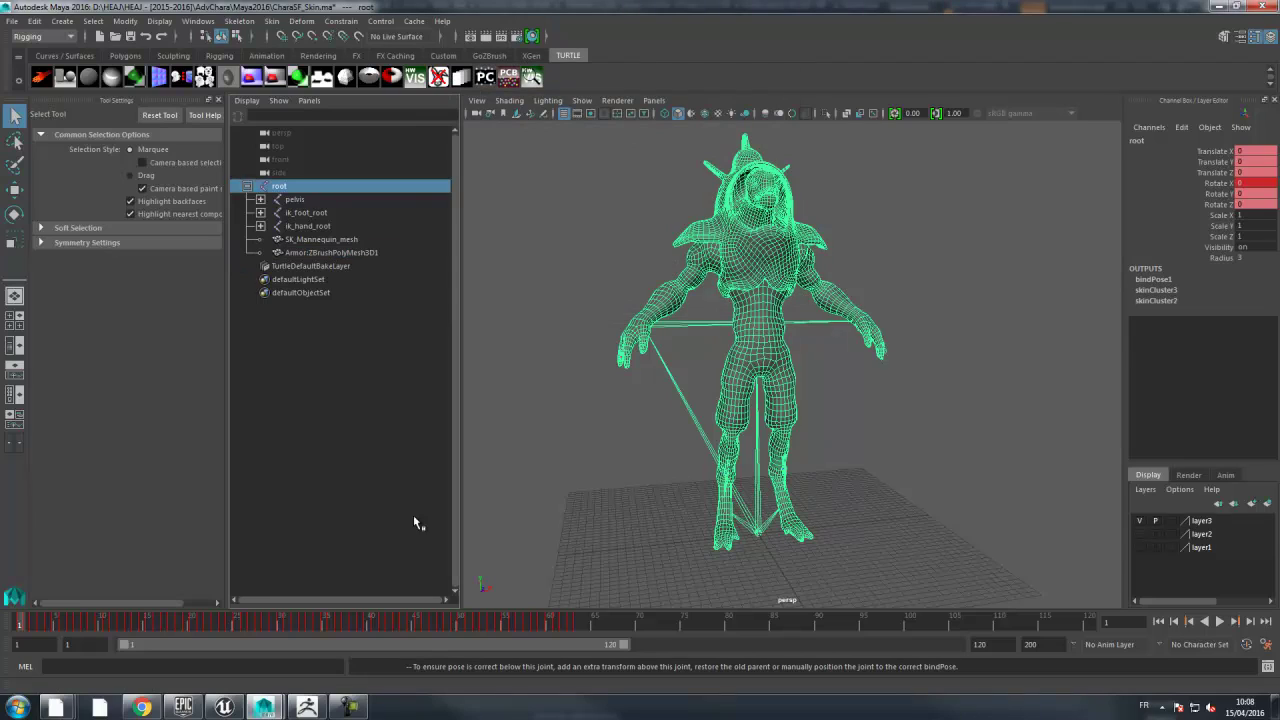
pyautogui.moveTo(22, 621); pyautogui.dragTo(82, 621)
pyautogui.keyDown('alt'); pyautogui.moveTo(873, 506); pyautogui.dragTo(656, 458); pyautogui.keyUp('alt')
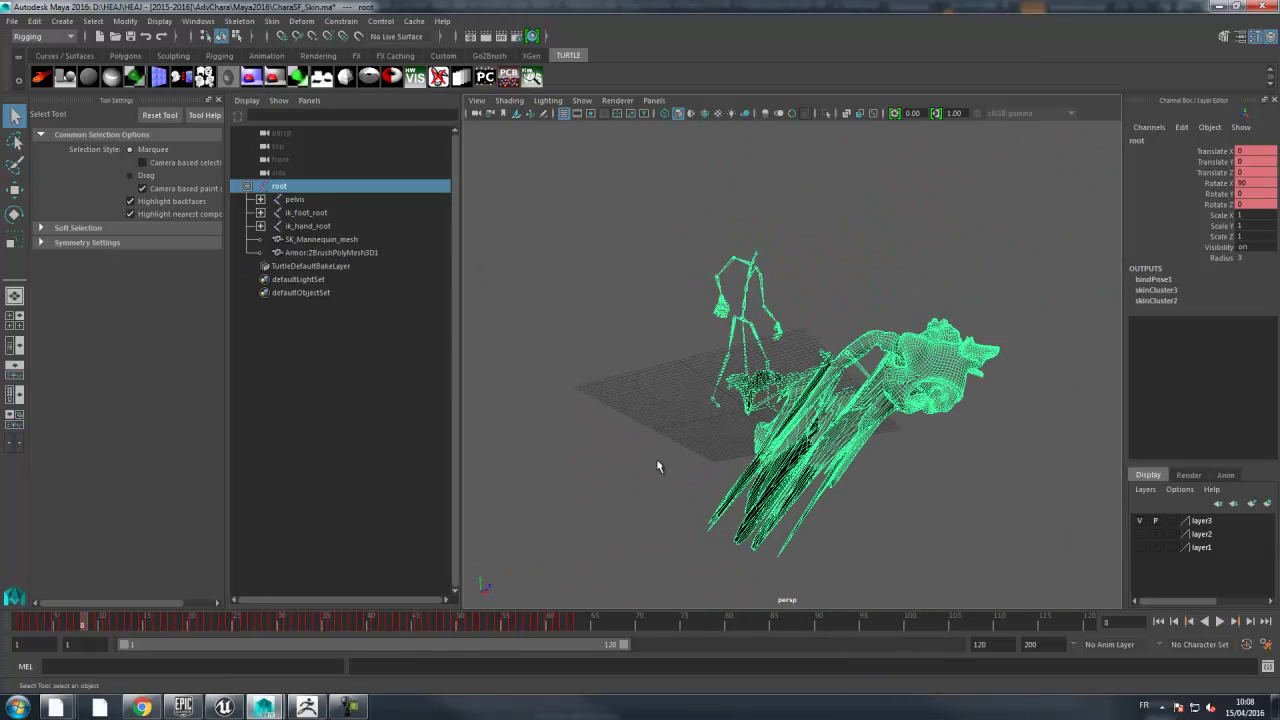
pyautogui.hotkey('alt', 'v')
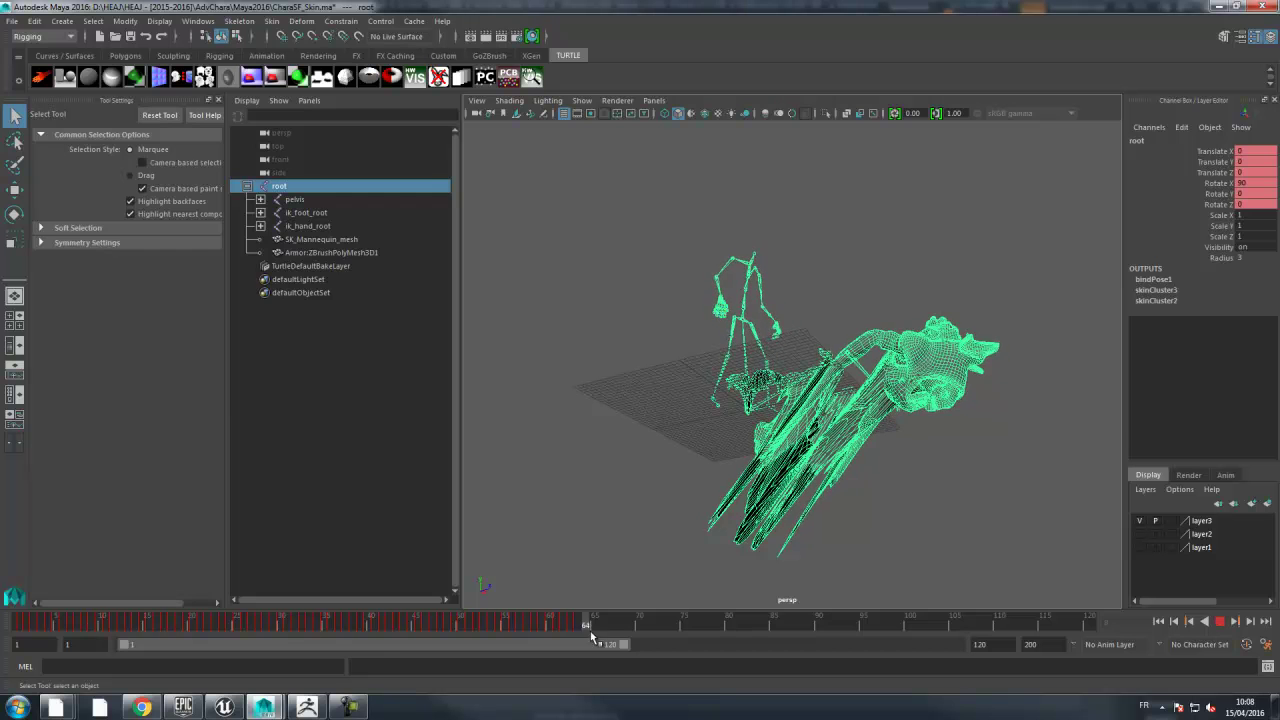
pyautogui.hotkey('alt', 'shift', 'v')
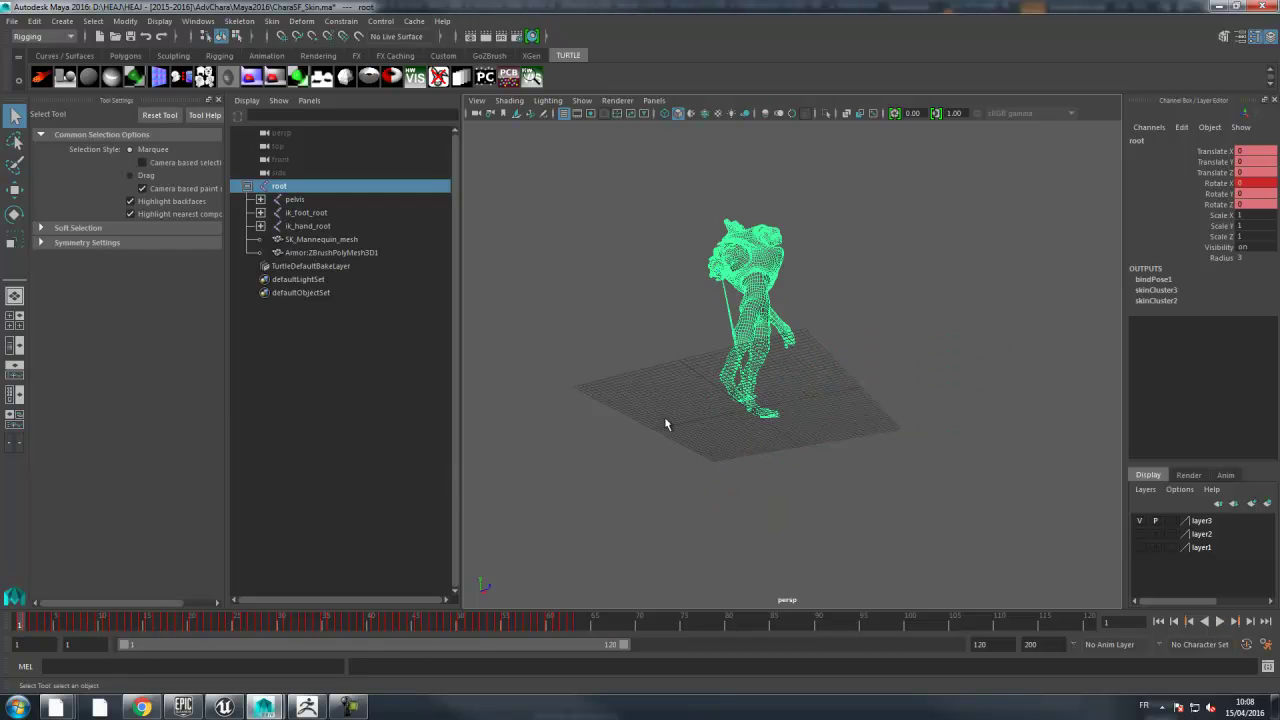
pyautogui.keyDown('alt'); pyautogui.moveTo(811, 437); pyautogui.dragTo(884, 447); pyautogui.keyUp('alt')
pyautogui.click(1140, 534)
pyautogui.moveTo(988, 338)
pyautogui.keyDown('alt'); pyautogui.mouseDown(button='middle')
pyautogui.moveTo(978, 396)
pyautogui.moveTo(959, 413)
pyautogui.moveTo(959, 381)
pyautogui.mouseUp(button='middle'); pyautogui.keyUp('alt')
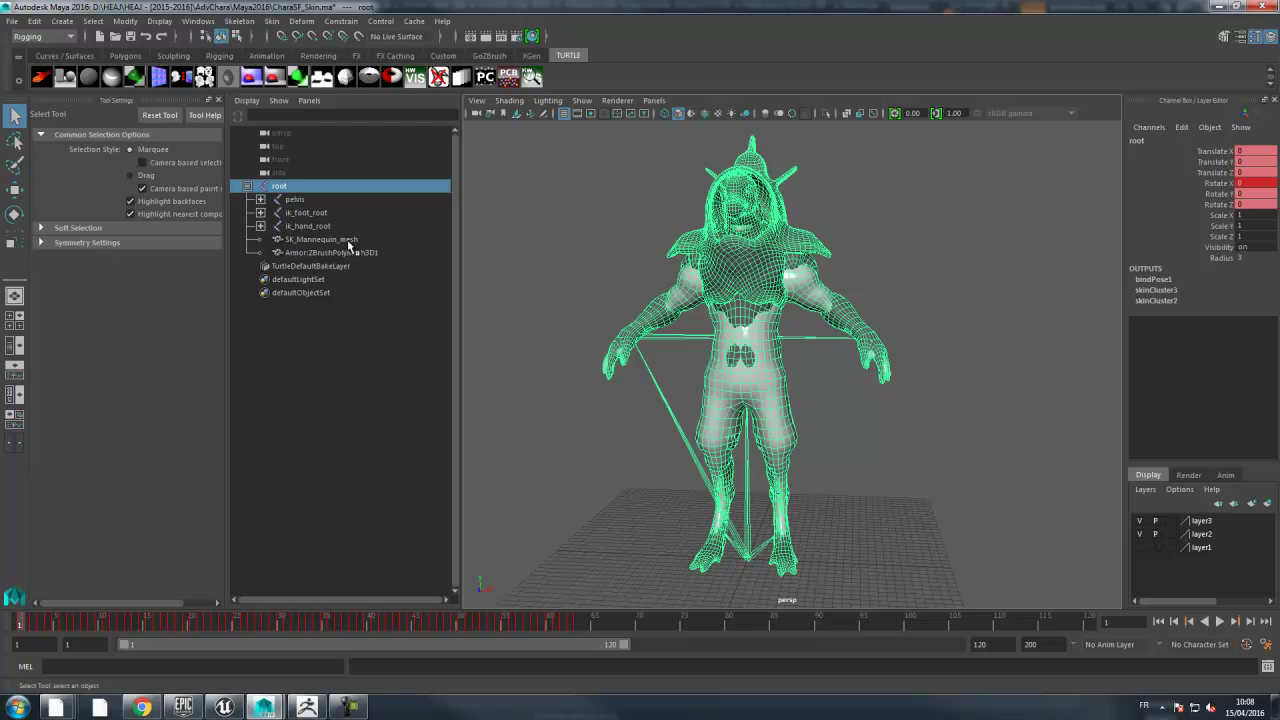
# - Copy skin weights from SK_Mannequin_mesh to the armor using Closest joint, Closest bone and One to one
pyautogui.click(320, 239)
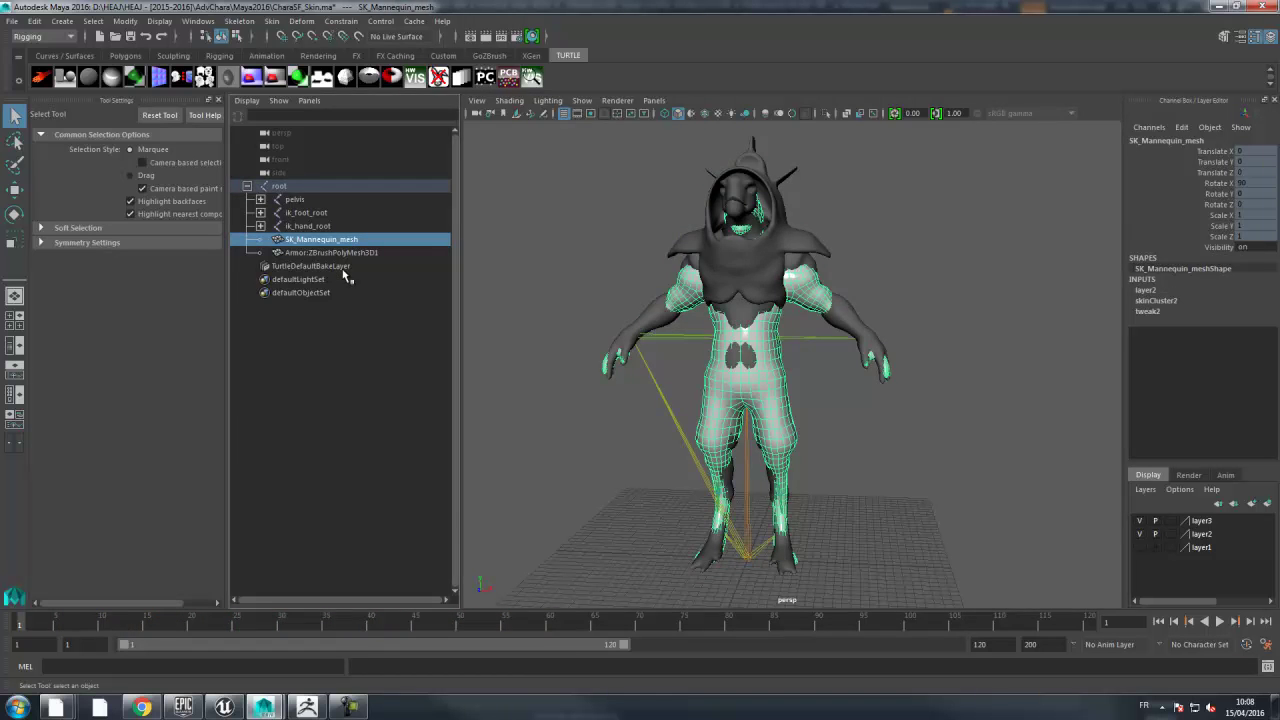
pyautogui.keyDown('ctrl'); pyautogui.click(343, 254); pyautogui.keyUp('ctrl')
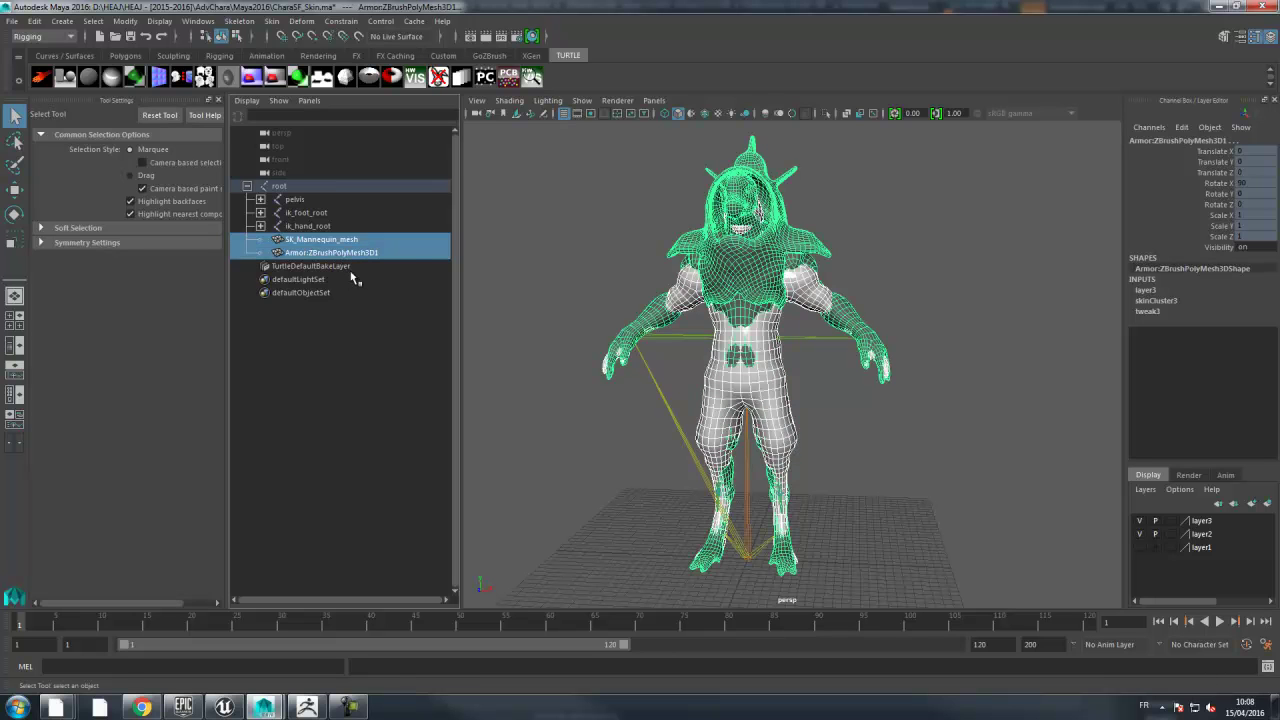
pyautogui.click(272, 21)
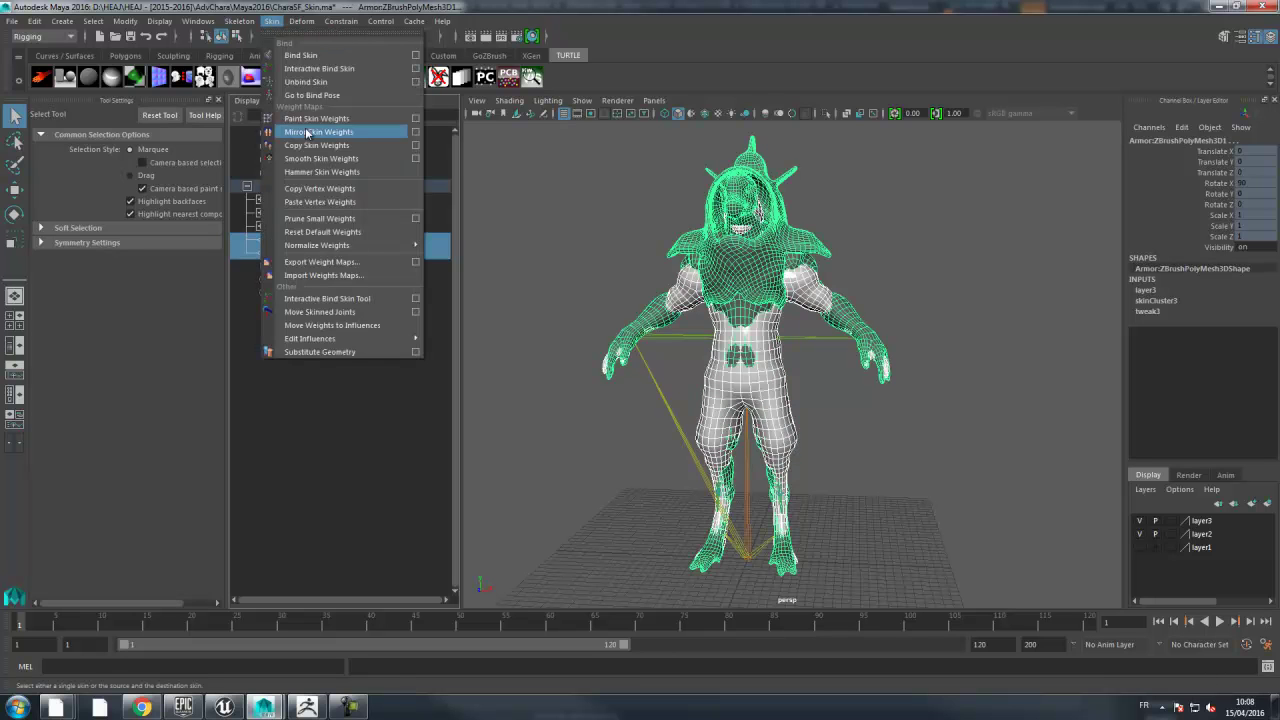
pyautogui.click(416, 147)
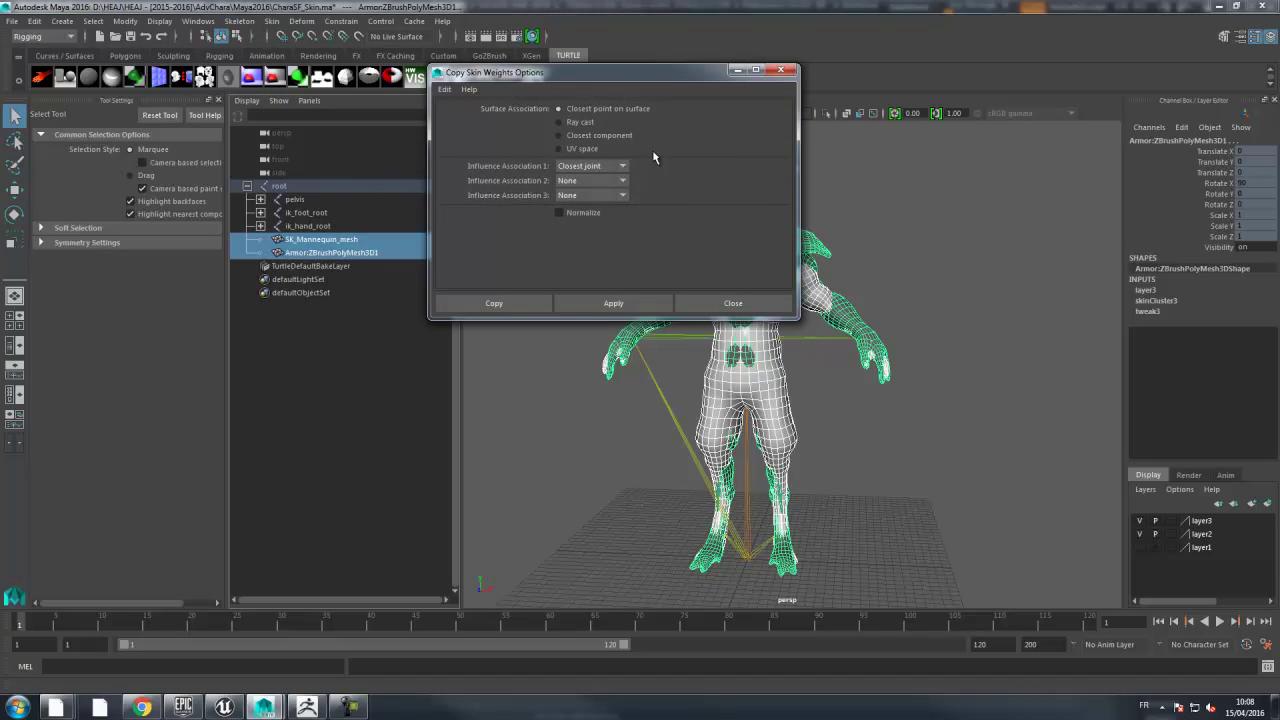
pyautogui.click(590, 181)
pyautogui.click(590, 222)
pyautogui.click(586, 196)
pyautogui.click(583, 250)
pyautogui.click(615, 303)
pyautogui.click(780, 69)
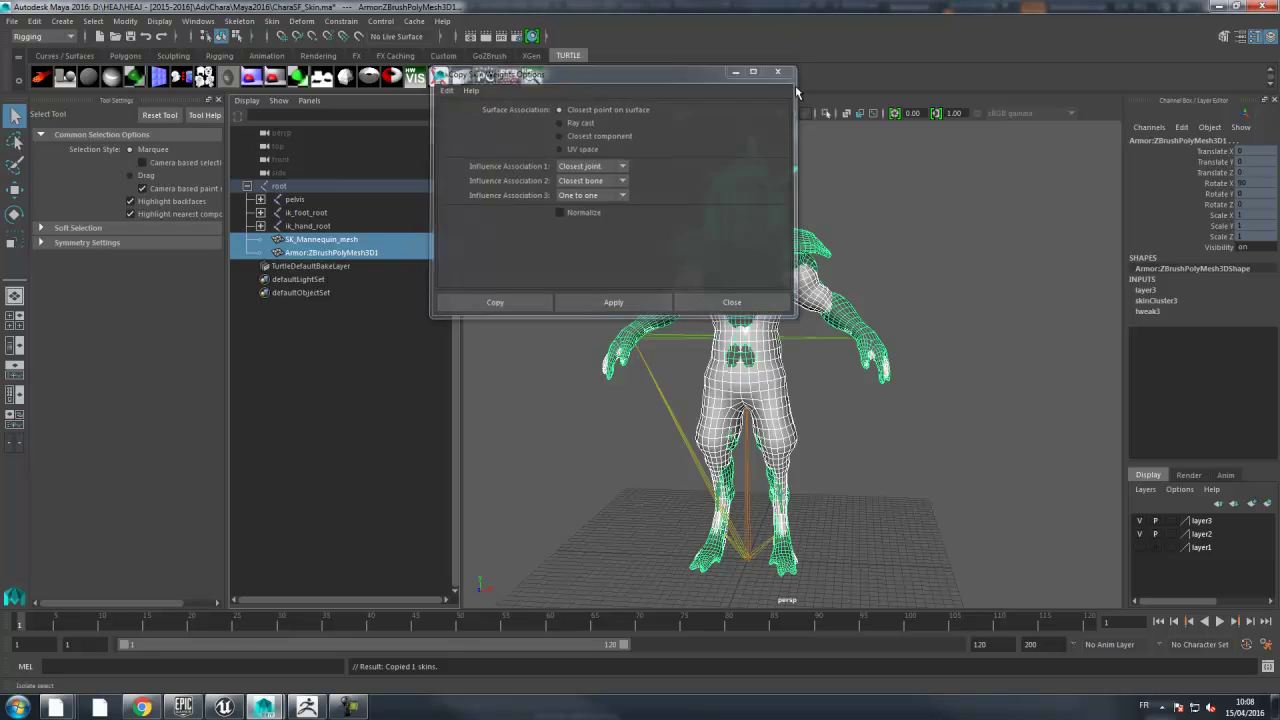
# - Scrub to frame 19 and orbit around the posed character with only the armor mesh selected
pyautogui.keyDown('alt'); pyautogui.moveTo(931, 289); pyautogui.dragTo(886, 305); pyautogui.keyUp('alt')
pyautogui.moveTo(27, 622); pyautogui.dragTo(74, 622)
pyautogui.keyDown('alt'); pyautogui.moveTo(928, 457); pyautogui.dragTo(811, 412); pyautogui.keyUp('alt')
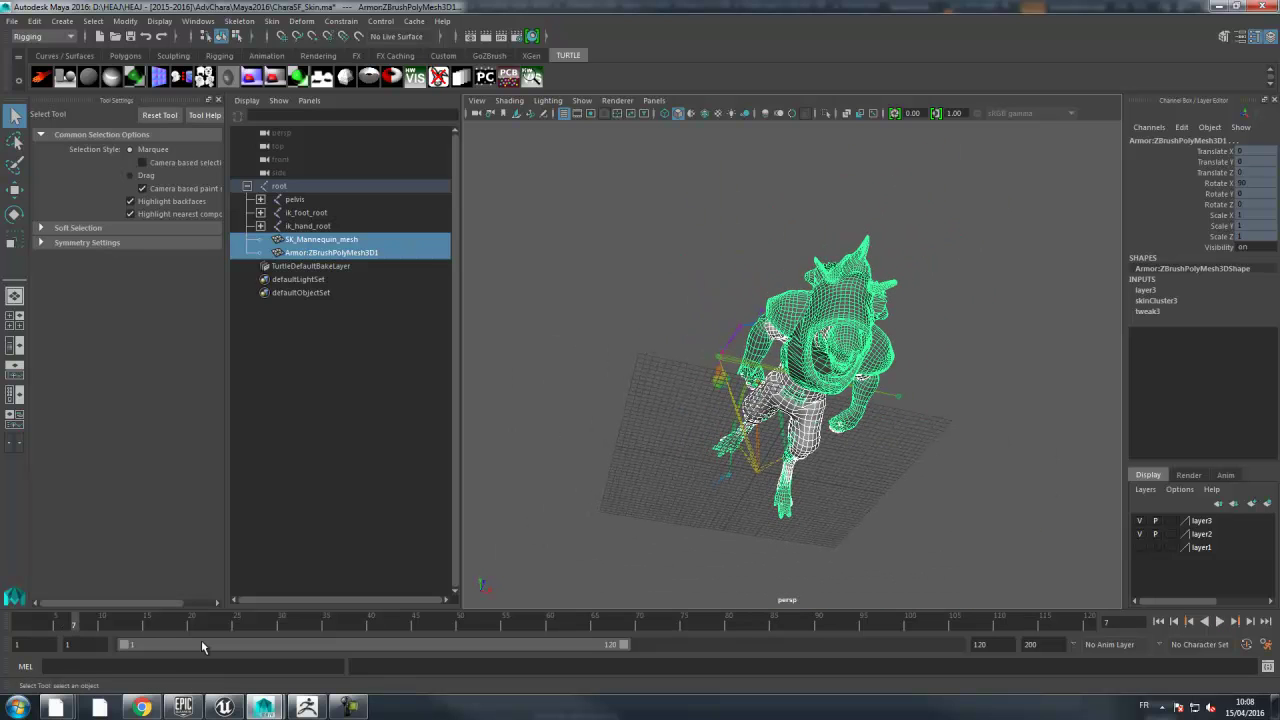
pyautogui.moveTo(76, 624); pyautogui.dragTo(179, 643)
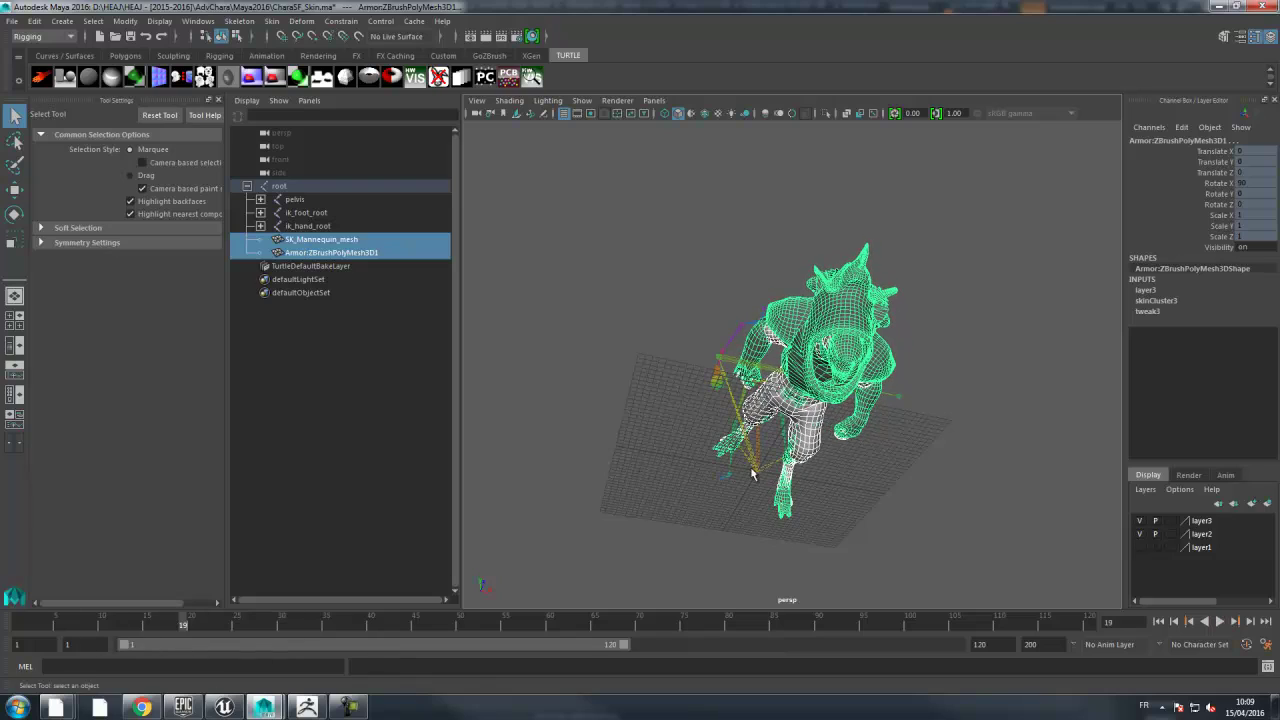
pyautogui.keyDown('alt'); pyautogui.moveTo(754, 474); pyautogui.dragTo(751, 423); pyautogui.keyUp('alt')
pyautogui.keyDown('alt'); pyautogui.moveTo(751, 423); pyautogui.dragTo(818, 381, button='right'); pyautogui.keyUp('alt')
pyautogui.keyDown('alt'); pyautogui.moveTo(818, 381); pyautogui.dragTo(812, 522, button='middle'); pyautogui.keyUp('alt')
pyautogui.keyDown('alt'); pyautogui.moveTo(812, 522); pyautogui.dragTo(905, 378, button='right'); pyautogui.keyUp('alt')
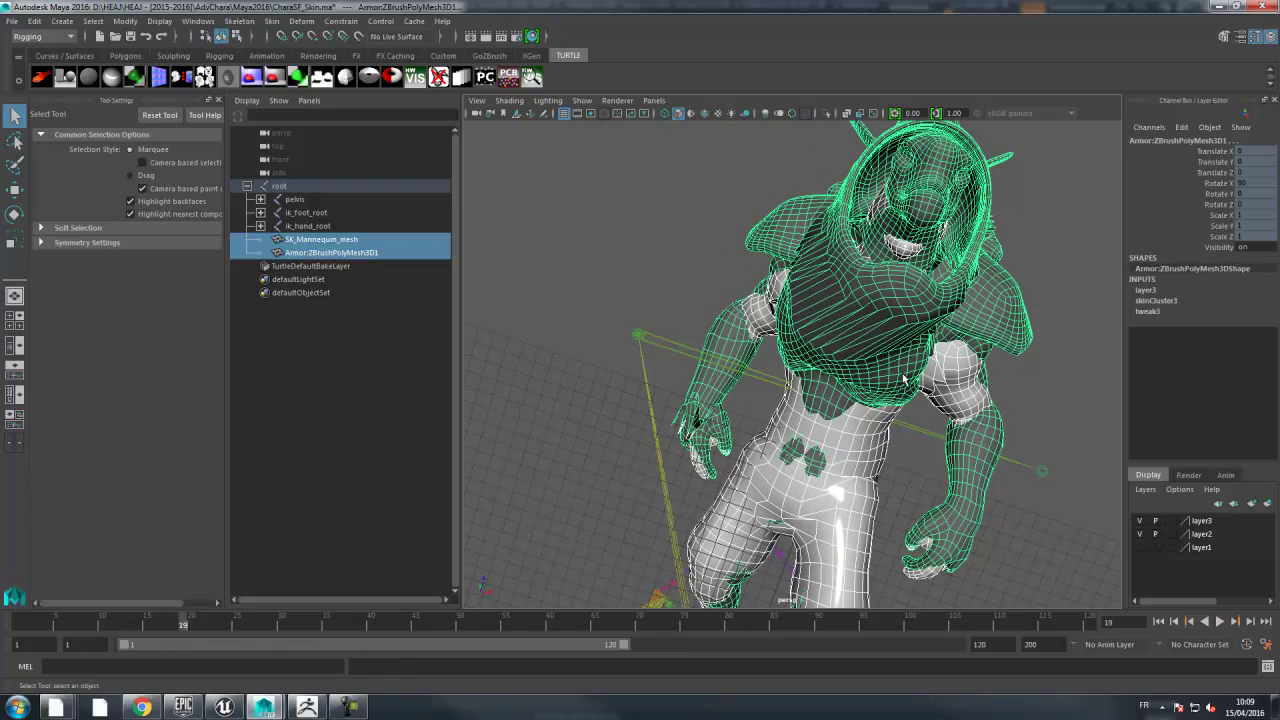
pyautogui.click(932, 302)
pyautogui.keyDown('alt'); pyautogui.moveTo(880, 352); pyautogui.dragTo(840, 291, button='middle'); pyautogui.keyUp('alt')
pyautogui.moveTo(840, 291)
pyautogui.keyDown('alt'); pyautogui.mouseDown()
pyautogui.moveTo(842, 320)
pyautogui.moveTo(837, 281)
pyautogui.mouseUp(); pyautogui.keyUp('alt')
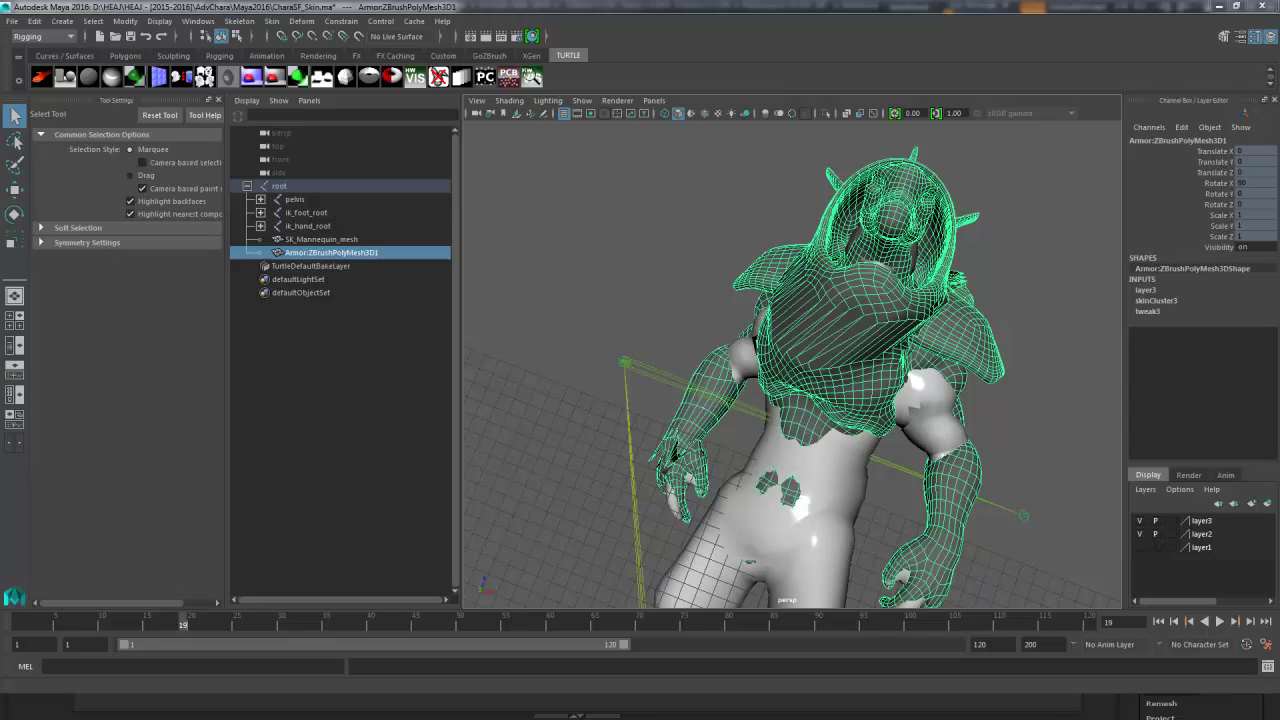
pyautogui.keyDown('alt'); pyautogui.moveTo(1027, 172); pyautogui.dragTo(934, 181); pyautogui.keyUp('alt')
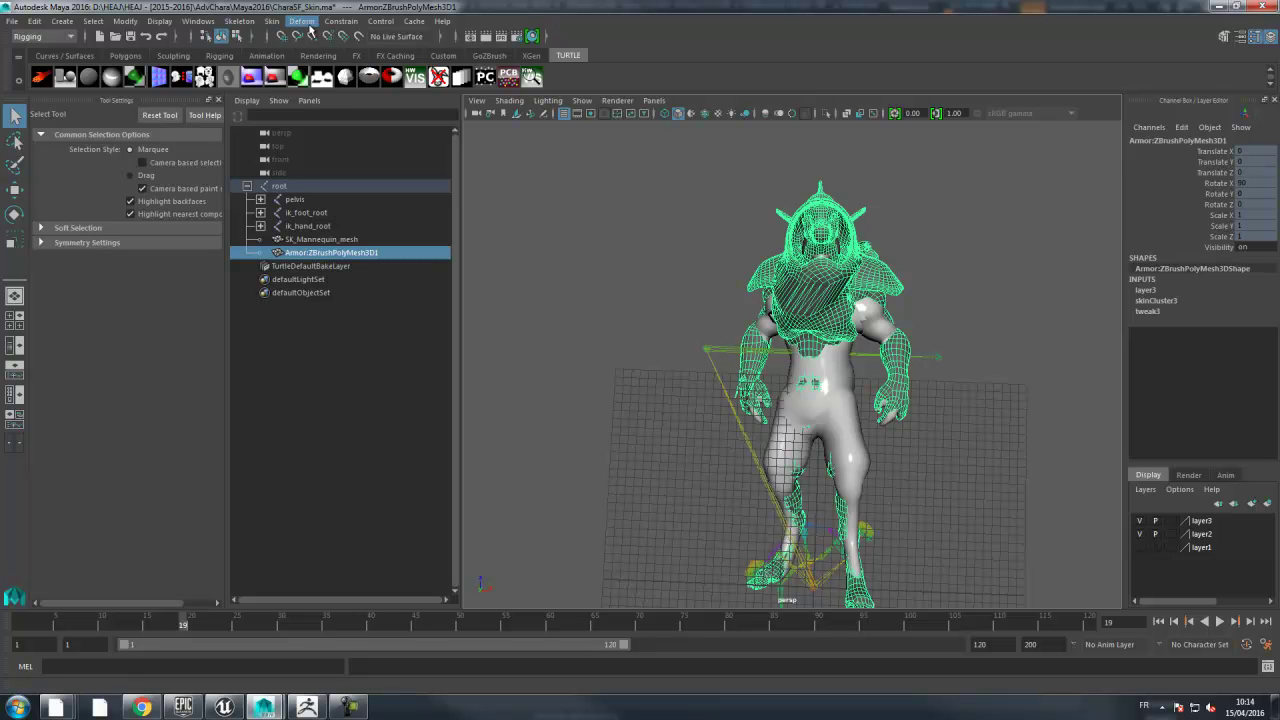
# - Start Paint Skin Weights on the armor, isolate it in the view and widen the tool settings
pyautogui.click(275, 27)
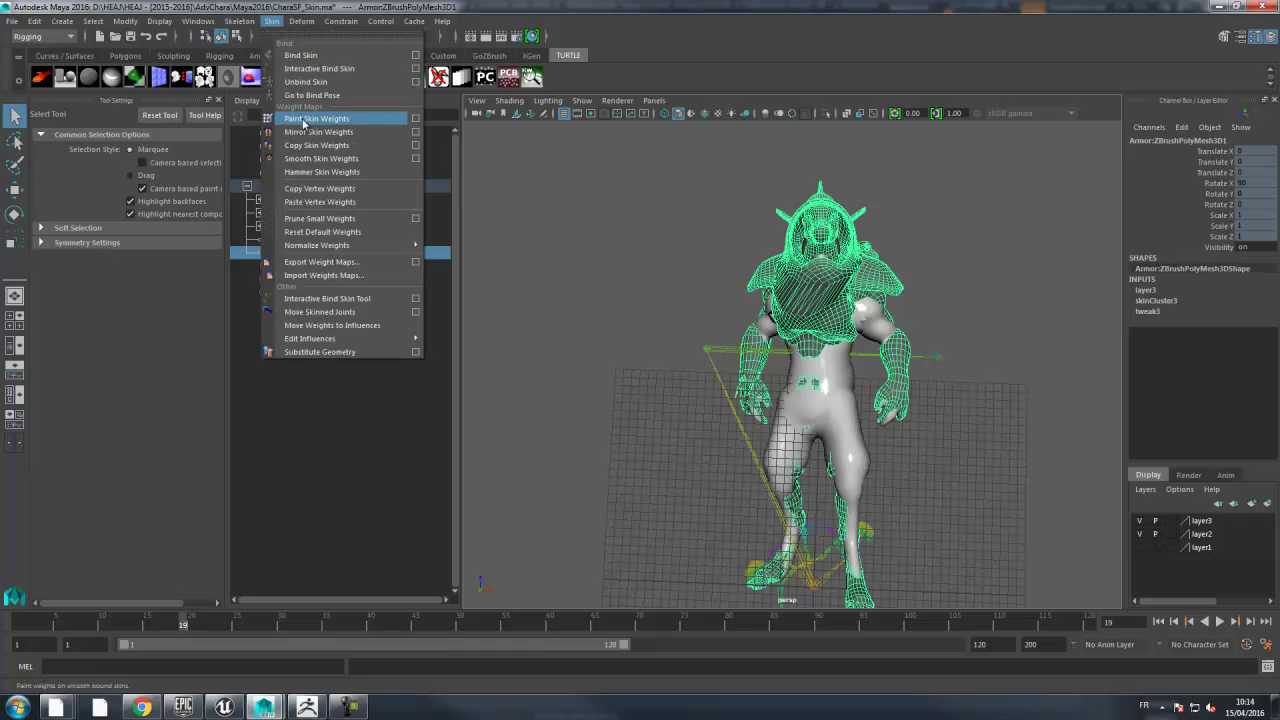
pyautogui.click(413, 119)
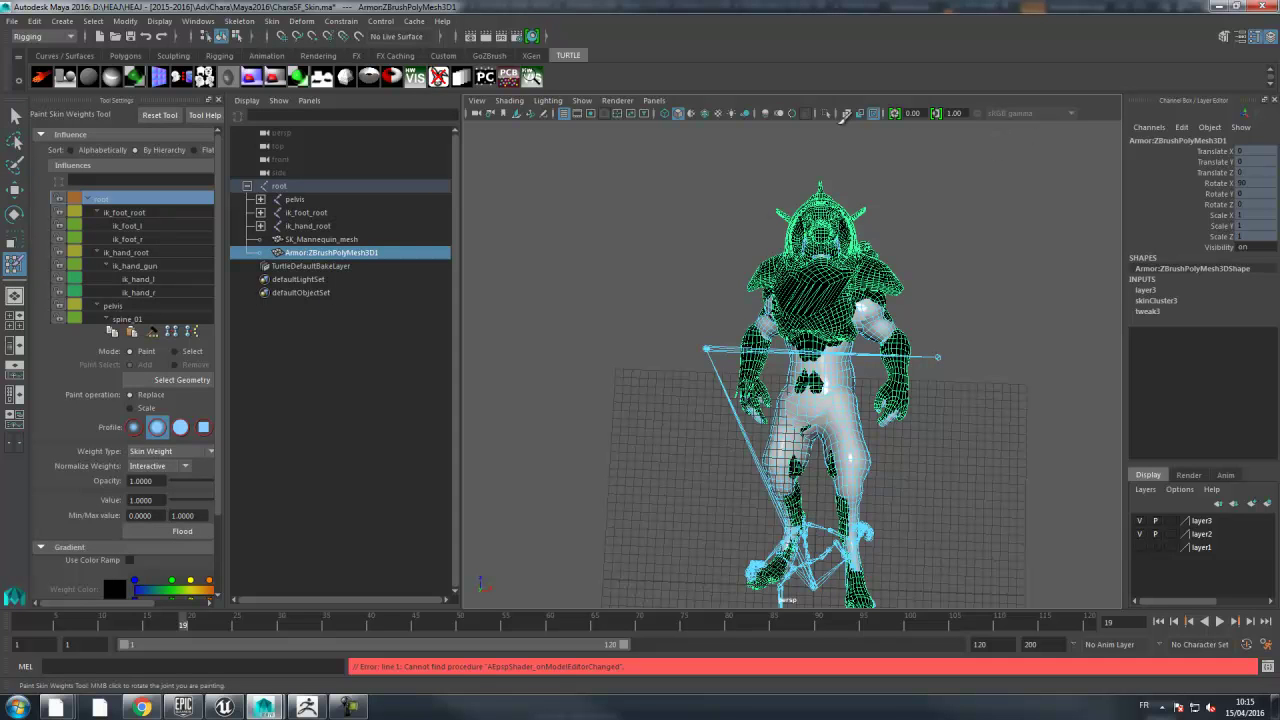
pyautogui.click(826, 113)
pyautogui.keyDown('alt'); pyautogui.moveTo(929, 191); pyautogui.dragTo(962, 193); pyautogui.keyUp('alt')
pyautogui.keyDown('alt'); pyautogui.moveTo(962, 193); pyautogui.dragTo(998, 167, button='right'); pyautogui.keyUp('alt')
pyautogui.keyDown('alt'); pyautogui.moveTo(998, 167); pyautogui.dragTo(1003, 223, button='middle'); pyautogui.keyUp('alt')
pyautogui.keyDown('alt'); pyautogui.moveTo(1003, 223); pyautogui.dragTo(1022, 229, button='right'); pyautogui.keyUp('alt')
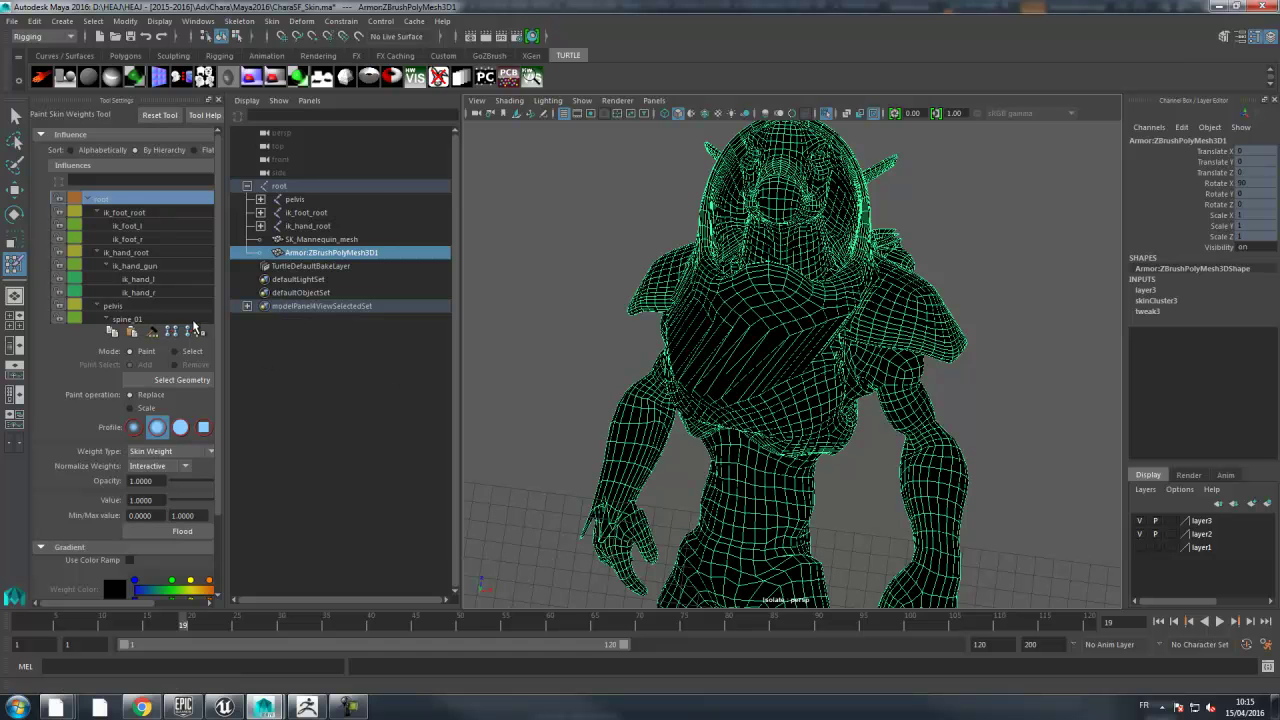
pyautogui.moveTo(226, 319); pyautogui.dragTo(388, 319)
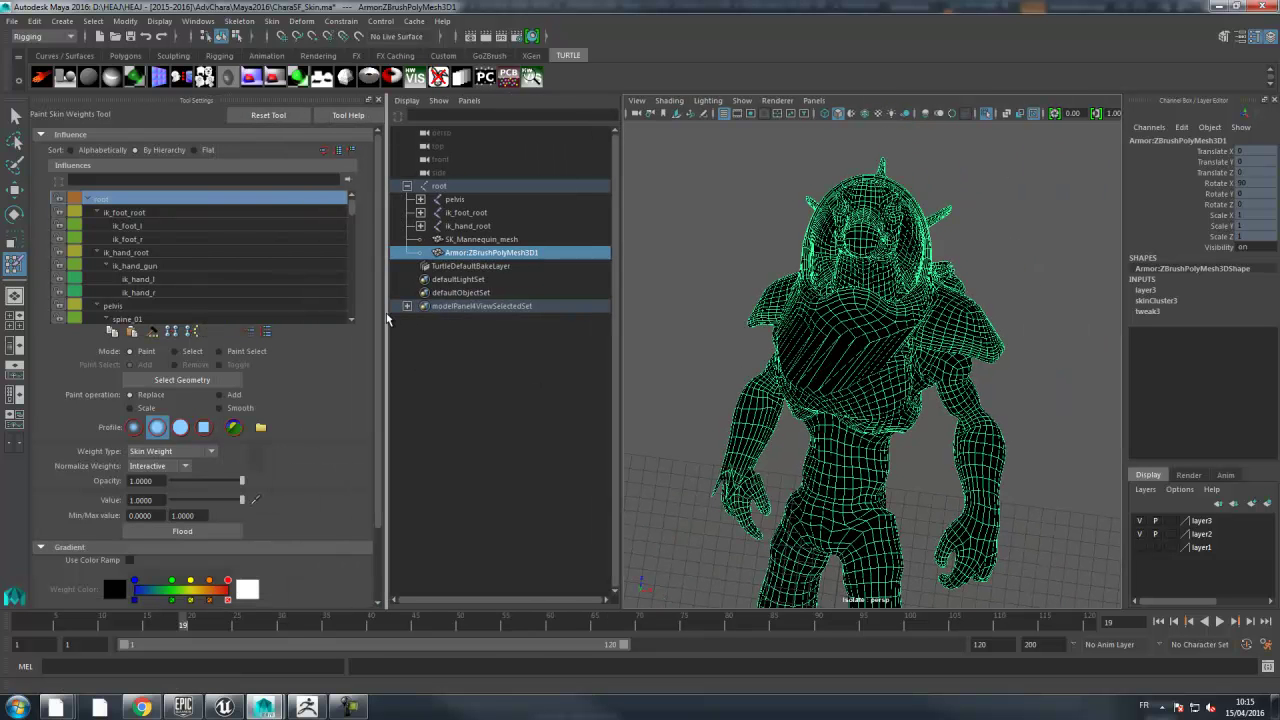
pyautogui.moveTo(351, 208); pyautogui.dragTo(360, 323)
# - Lock the thigh_twist_01_r influence and unlock spine_03 and spine_02
pyautogui.click(148, 320)
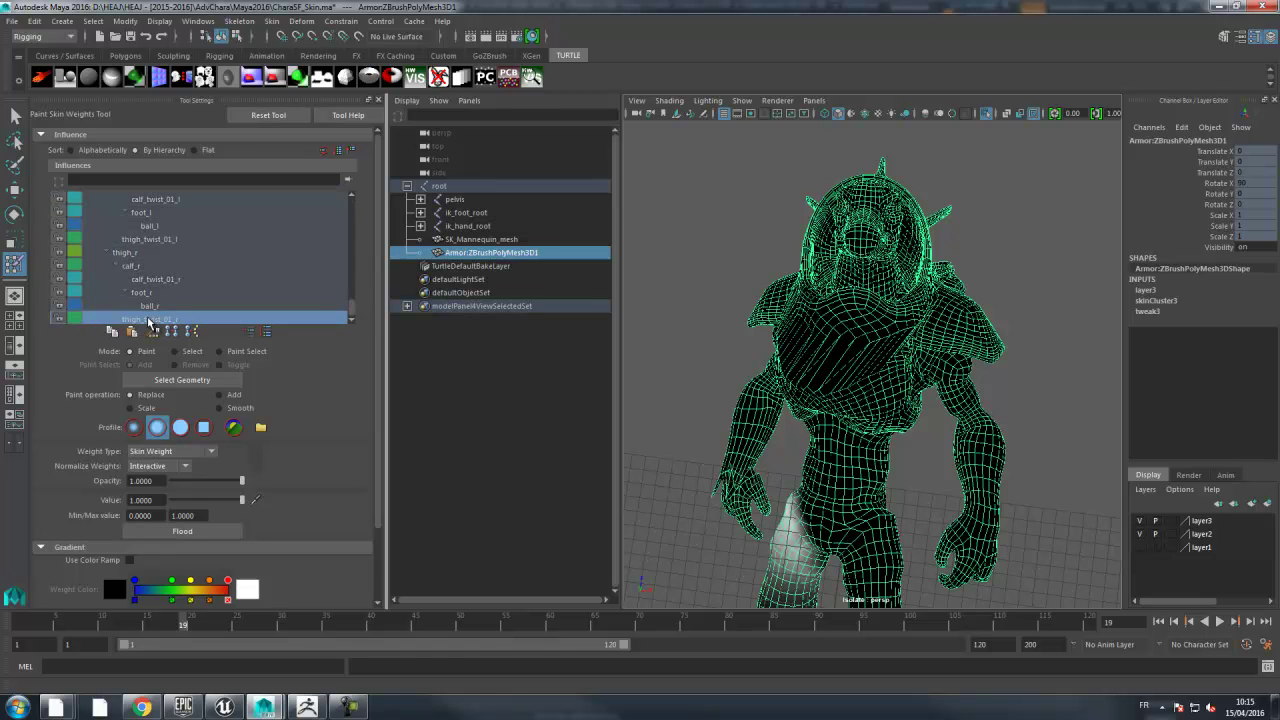
pyautogui.click(57, 320)
pyautogui.click(168, 293)
pyautogui.scroll(10, 168, 293)
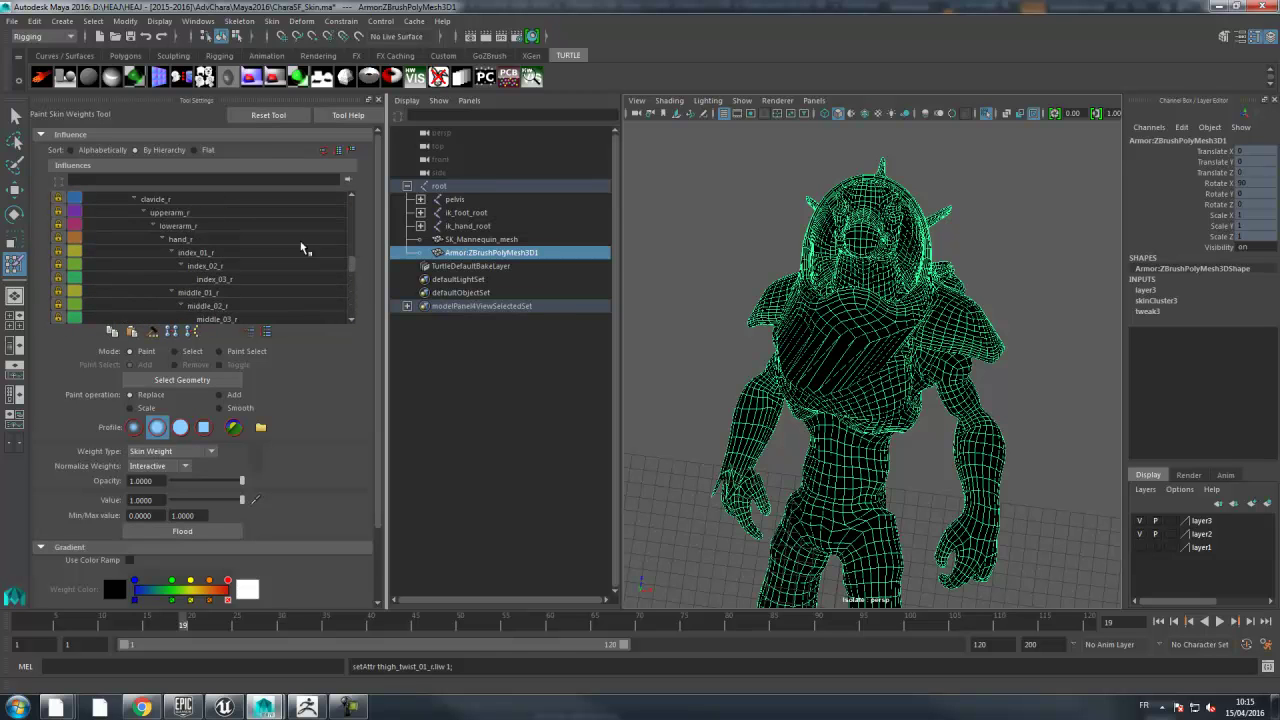
pyautogui.moveTo(356, 270); pyautogui.dragTo(355, 203)
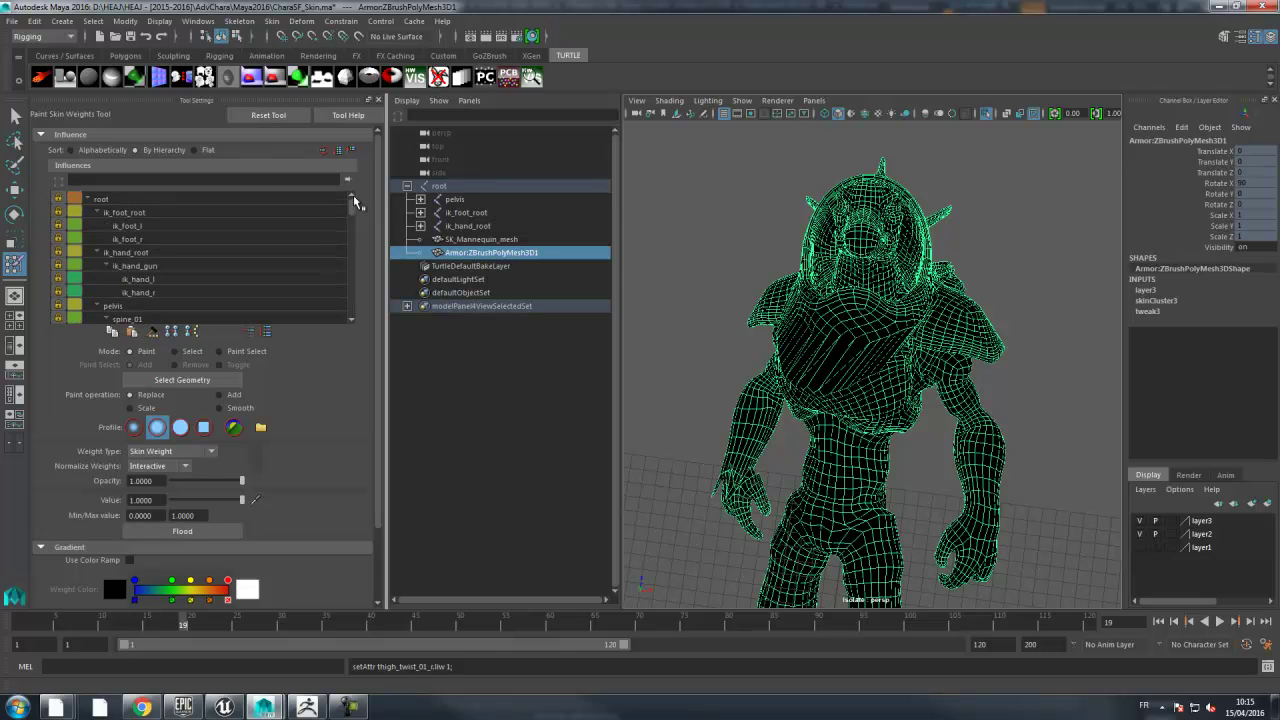
pyautogui.scroll(-2, 356, 216)
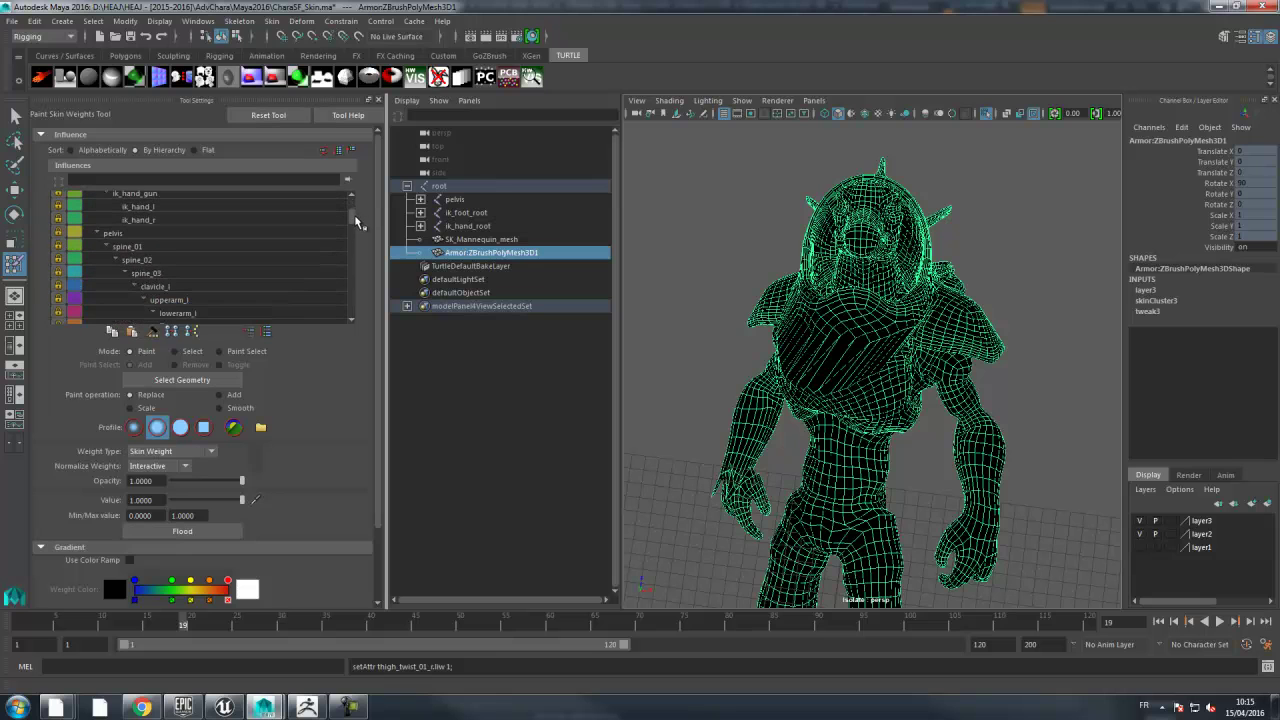
pyautogui.click(167, 273)
pyautogui.click(58, 273)
pyautogui.click(150, 260)
pyautogui.click(58, 260)
# - Unlock neck_01 and select the head influence to display its weights on the hood
pyautogui.scroll(-1, 167, 263)
pyautogui.click(166, 259)
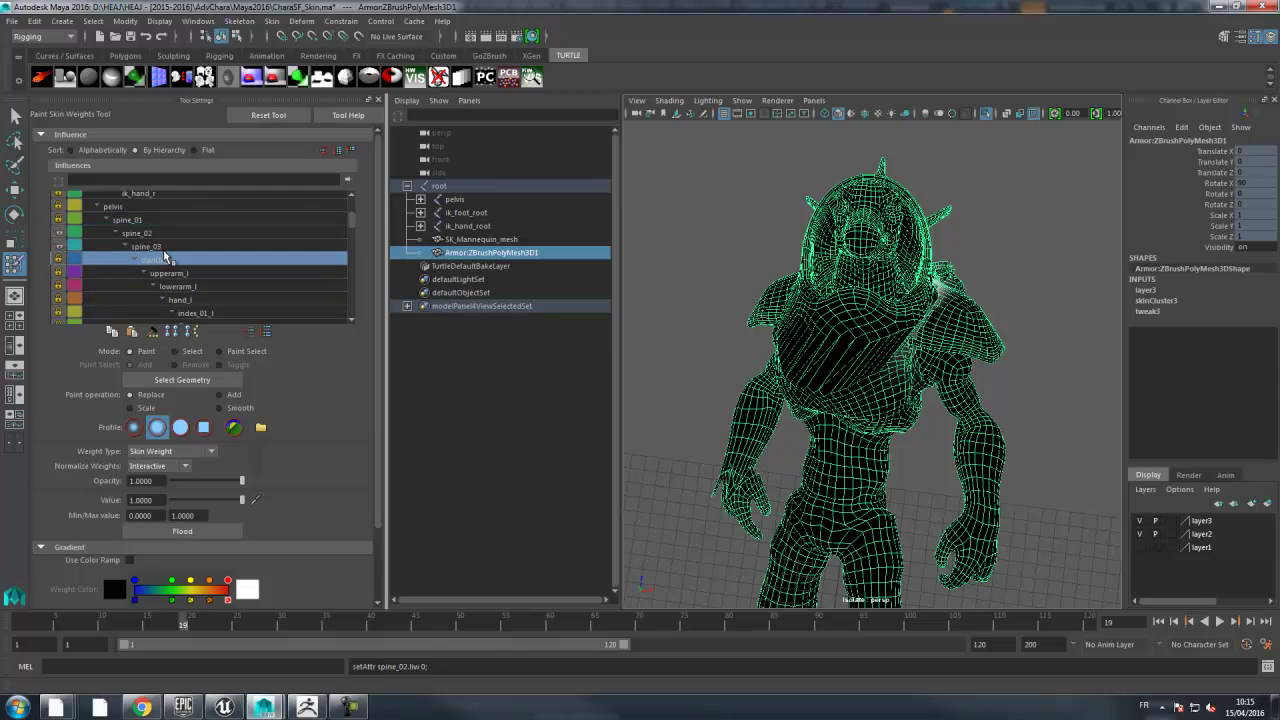
pyautogui.scroll(-3, 167, 258)
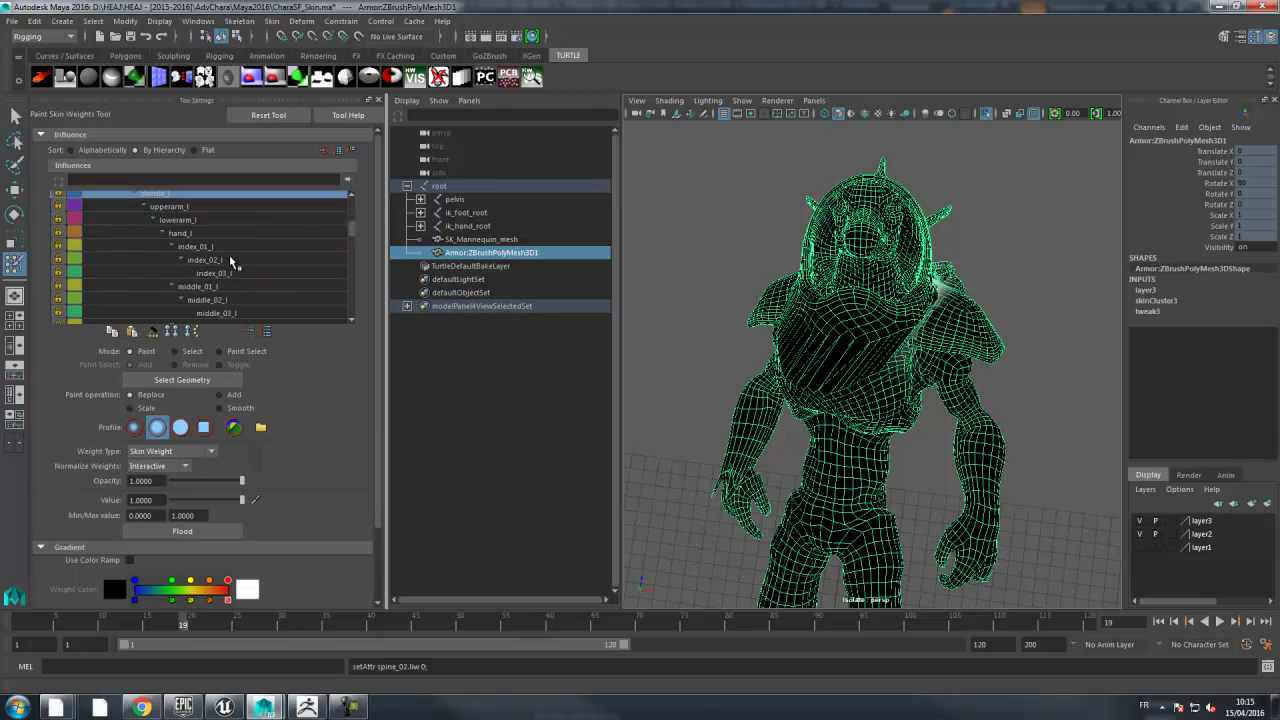
pyautogui.scroll(-4, 230, 262)
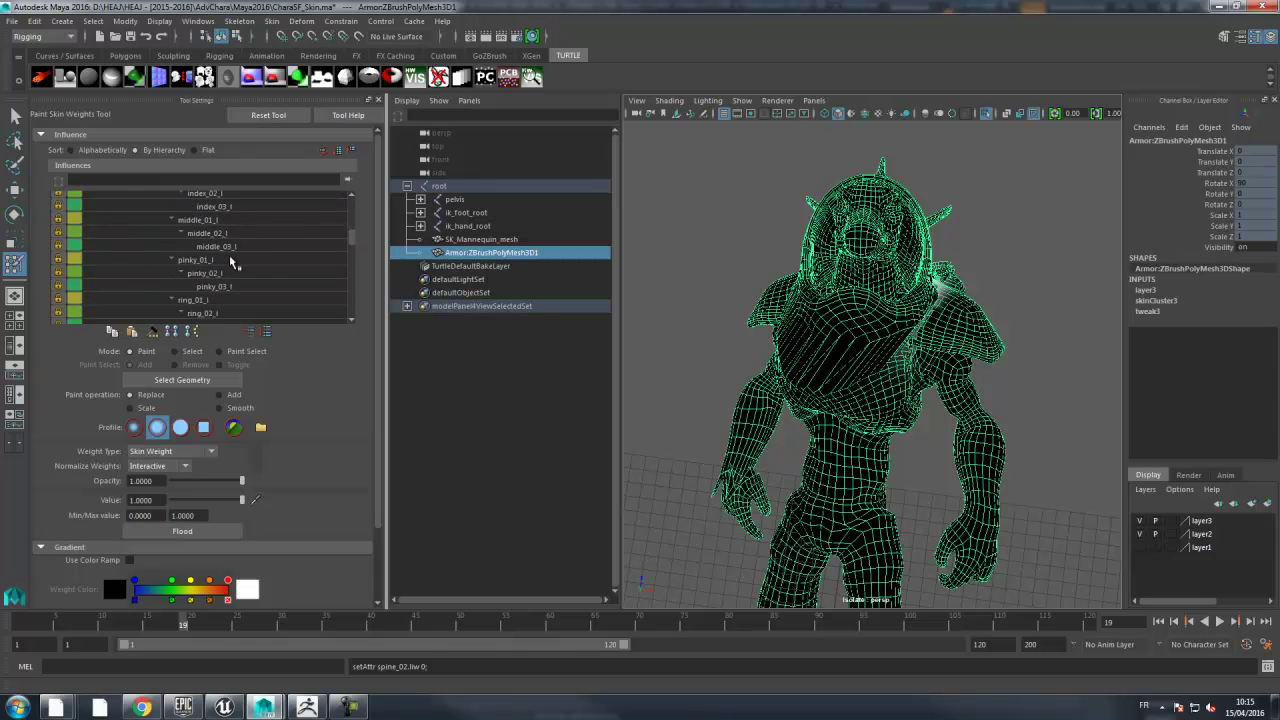
pyautogui.scroll(-5, 230, 262)
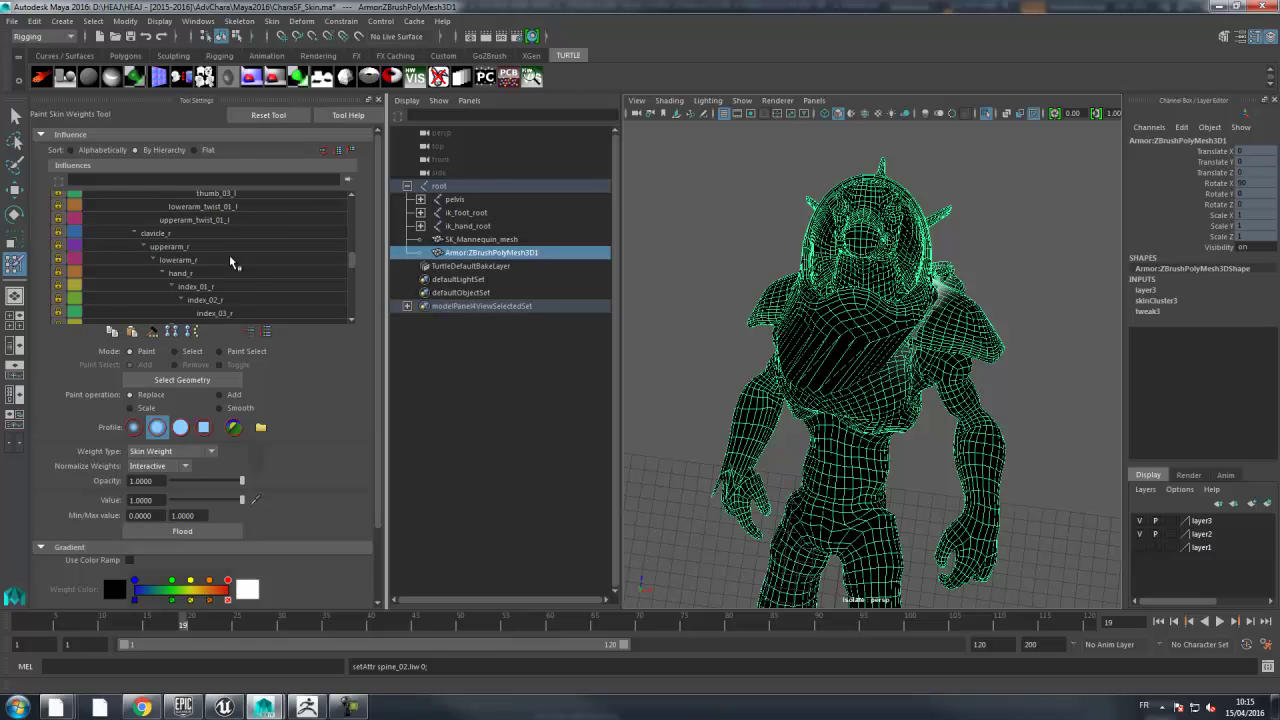
pyautogui.scroll(-4, 230, 262)
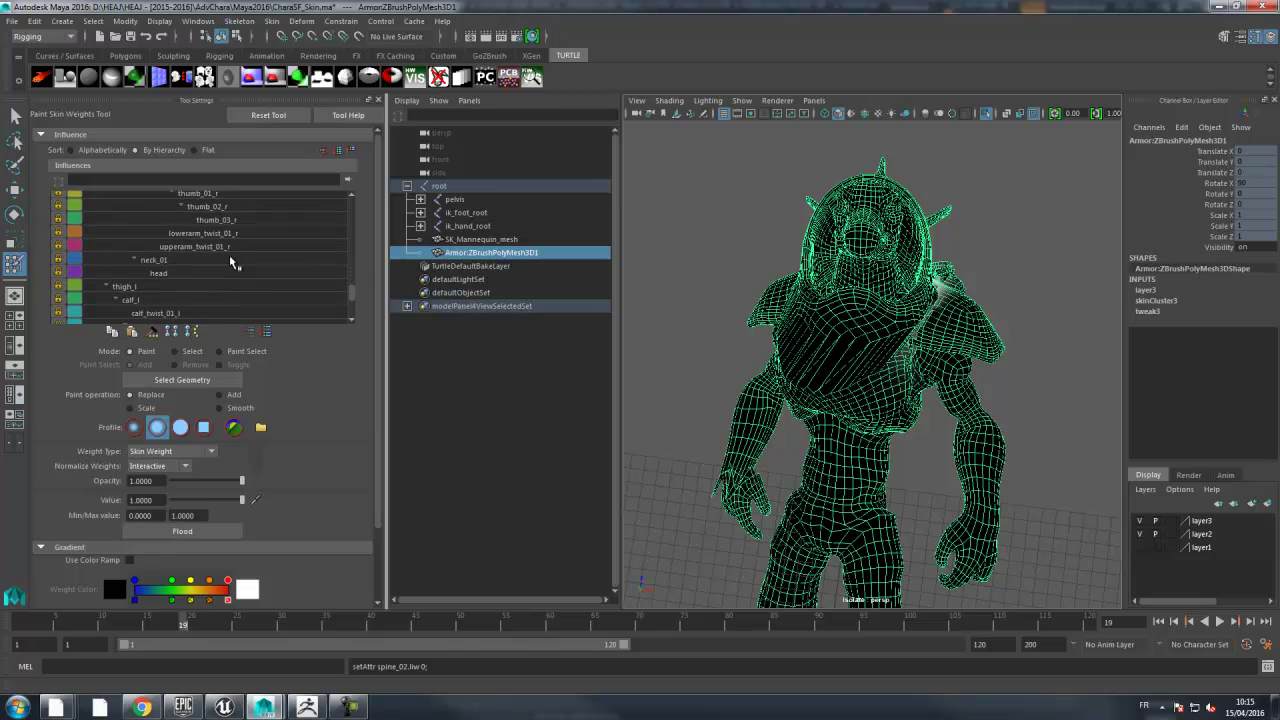
pyautogui.click(155, 260)
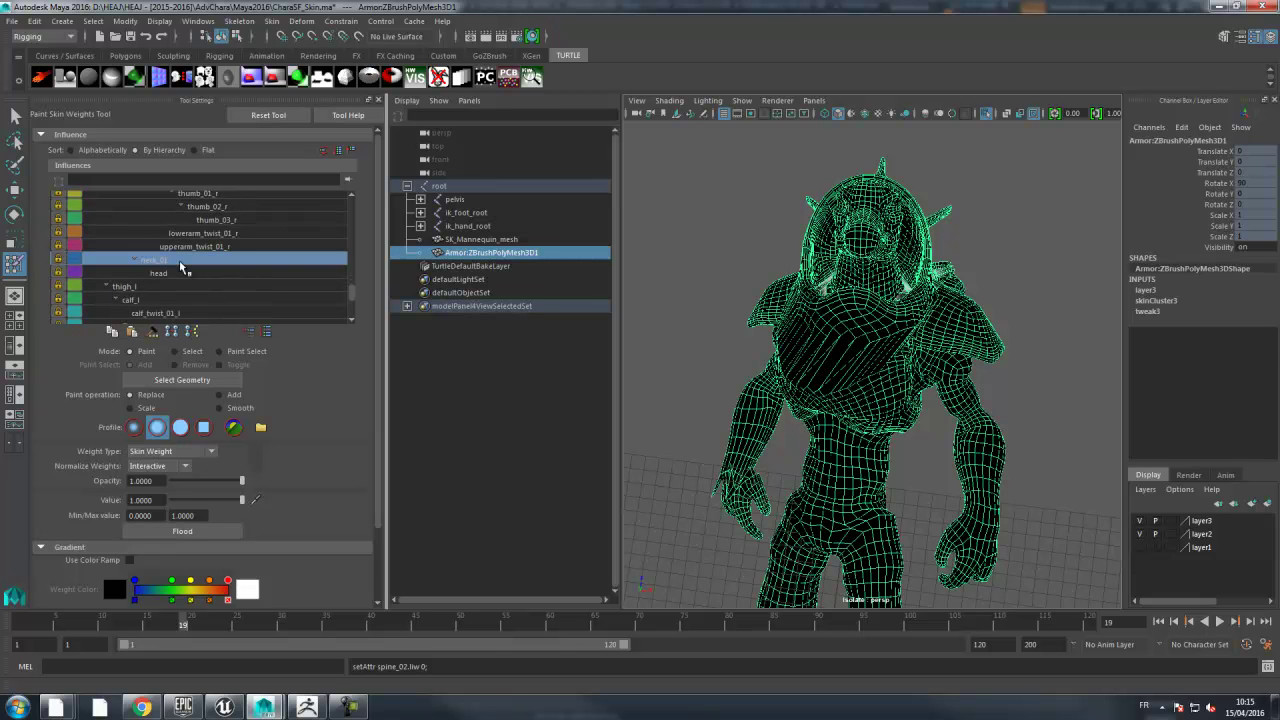
pyautogui.click(58, 260)
pyautogui.click(81, 271)
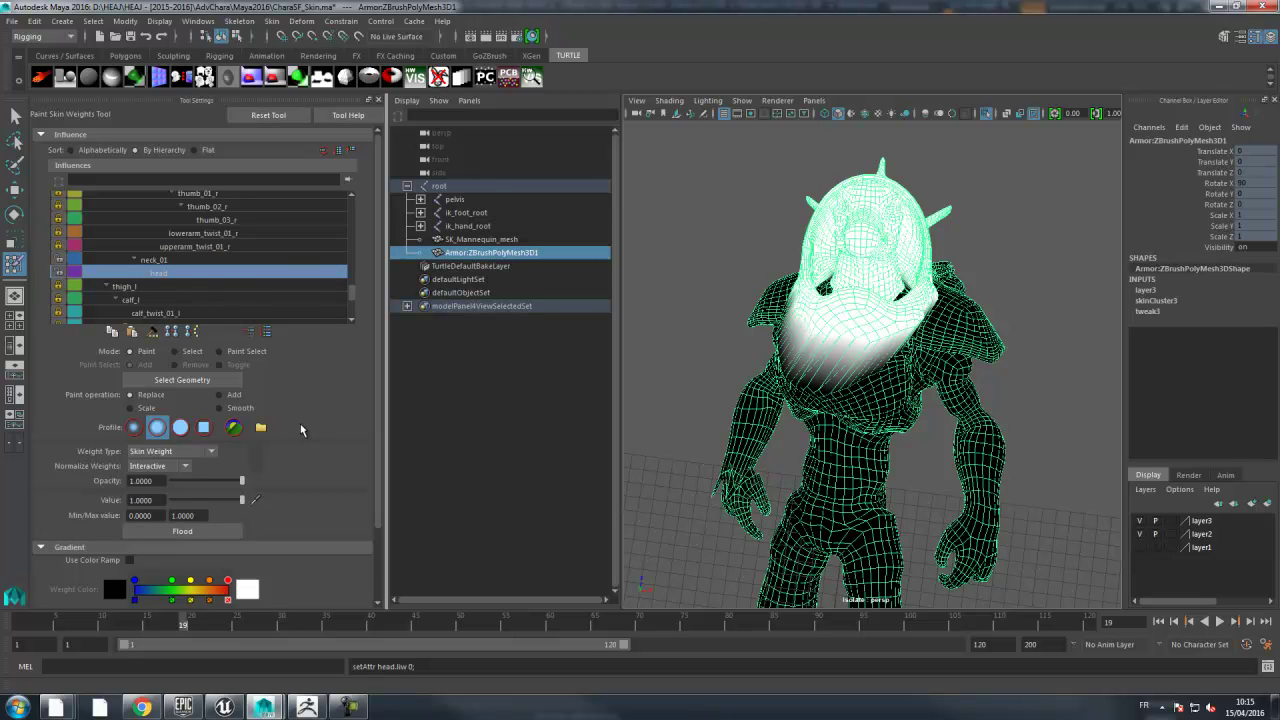
# - Switch to Smooth paint mode and smooth the lower edge of the head weights
pyautogui.click(243, 409)
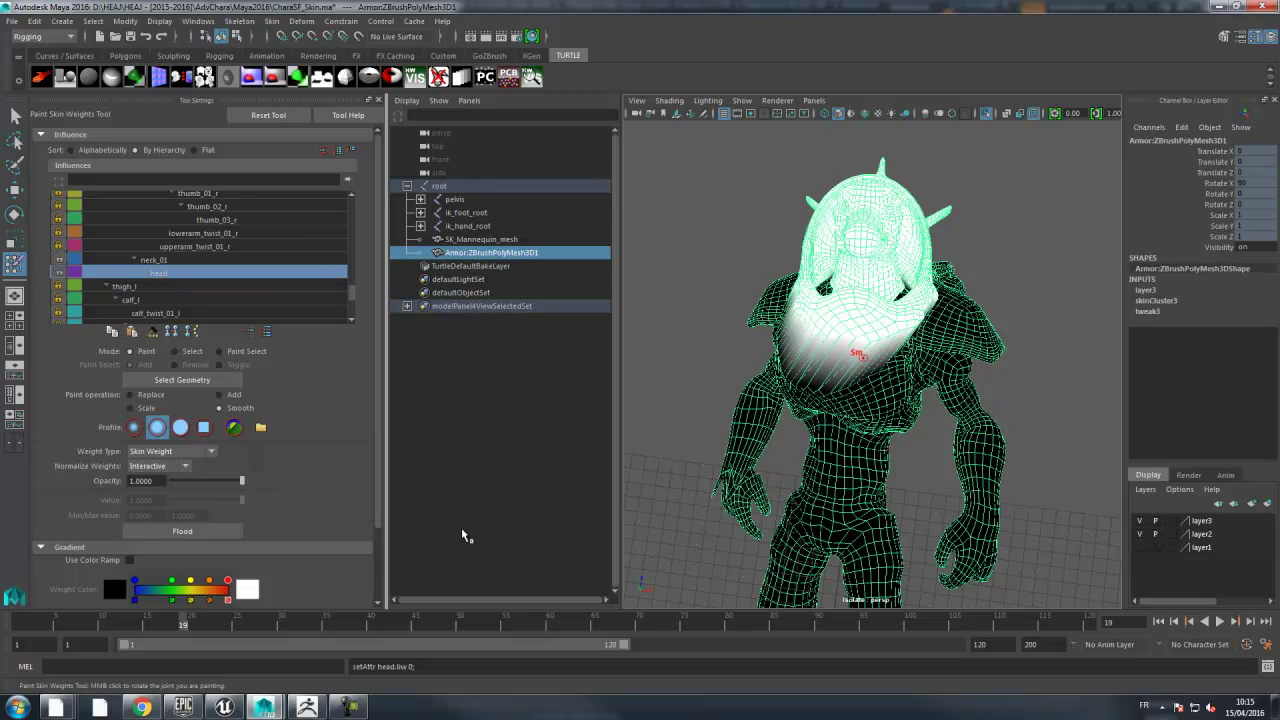
pyautogui.moveTo(141, 707)
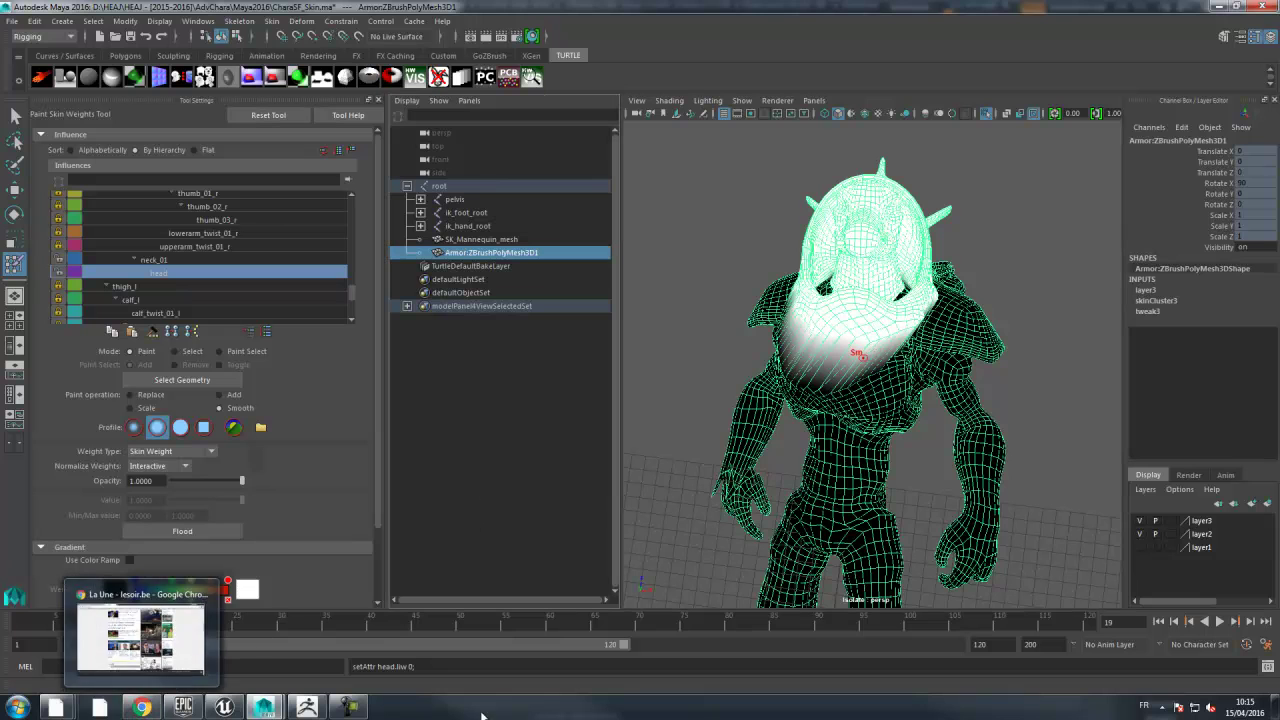
pyautogui.moveTo(872, 368)
pyautogui.mouseDown()
pyautogui.moveTo(895, 368)
pyautogui.moveTo(803, 362)
pyautogui.moveTo(870, 292)
pyautogui.moveTo(871, 368)
pyautogui.moveTo(857, 329)
pyautogui.moveTo(903, 288)
pyautogui.mouseUp()
pyautogui.keyDown('alt'); pyautogui.moveTo(853, 330); pyautogui.dragTo(859, 277); pyautogui.keyUp('alt')
pyautogui.scroll(5, 911, 323)
pyautogui.keyDown('alt'); pyautogui.moveTo(908, 328); pyautogui.dragTo(674, 436); pyautogui.keyUp('alt')
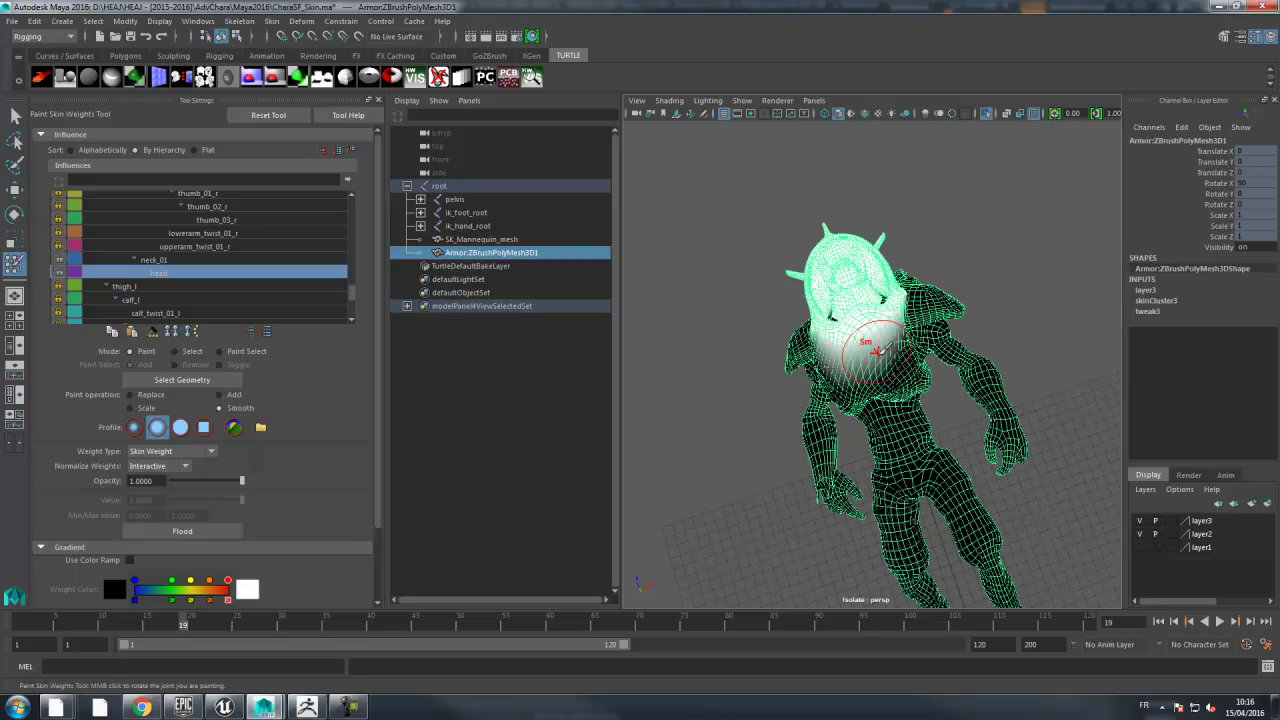
# - Select the spine_02 influence and smooth its weights across the armor's chest
pyautogui.click(176, 260)
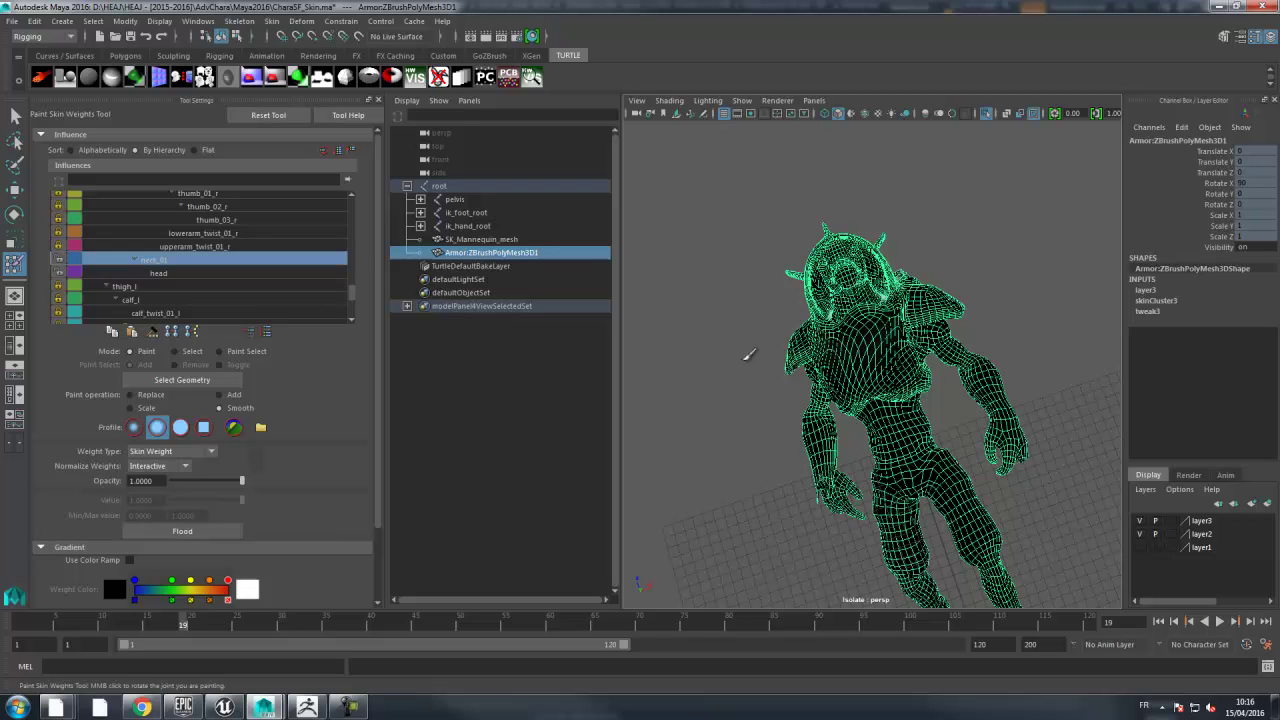
pyautogui.scroll(5, 352, 270)
pyautogui.scroll(8, 352, 270)
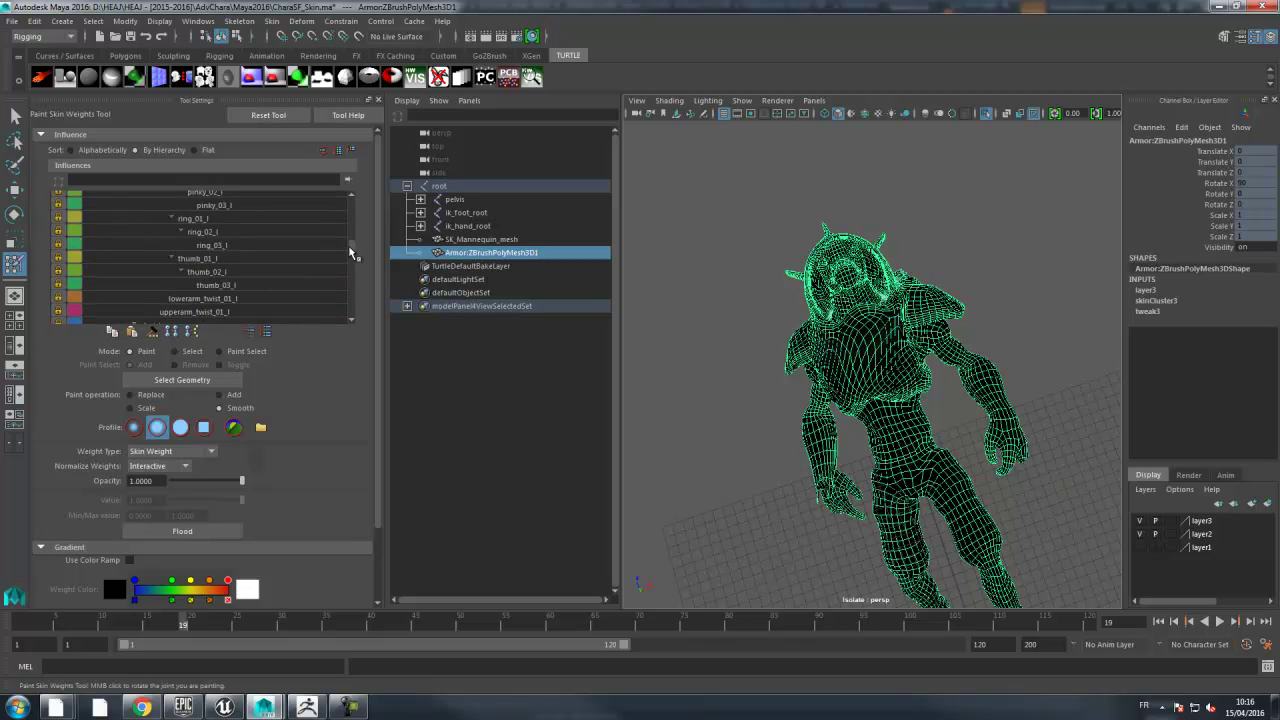
pyautogui.click(182, 268)
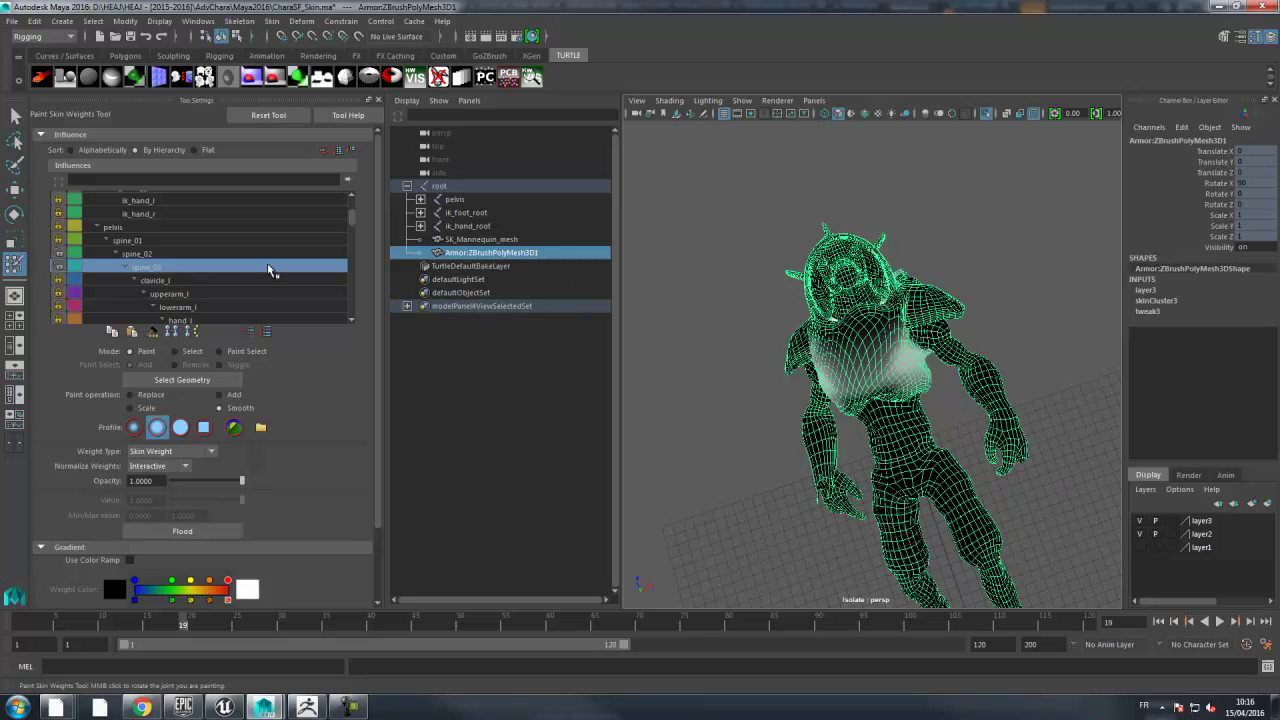
pyautogui.click(218, 254)
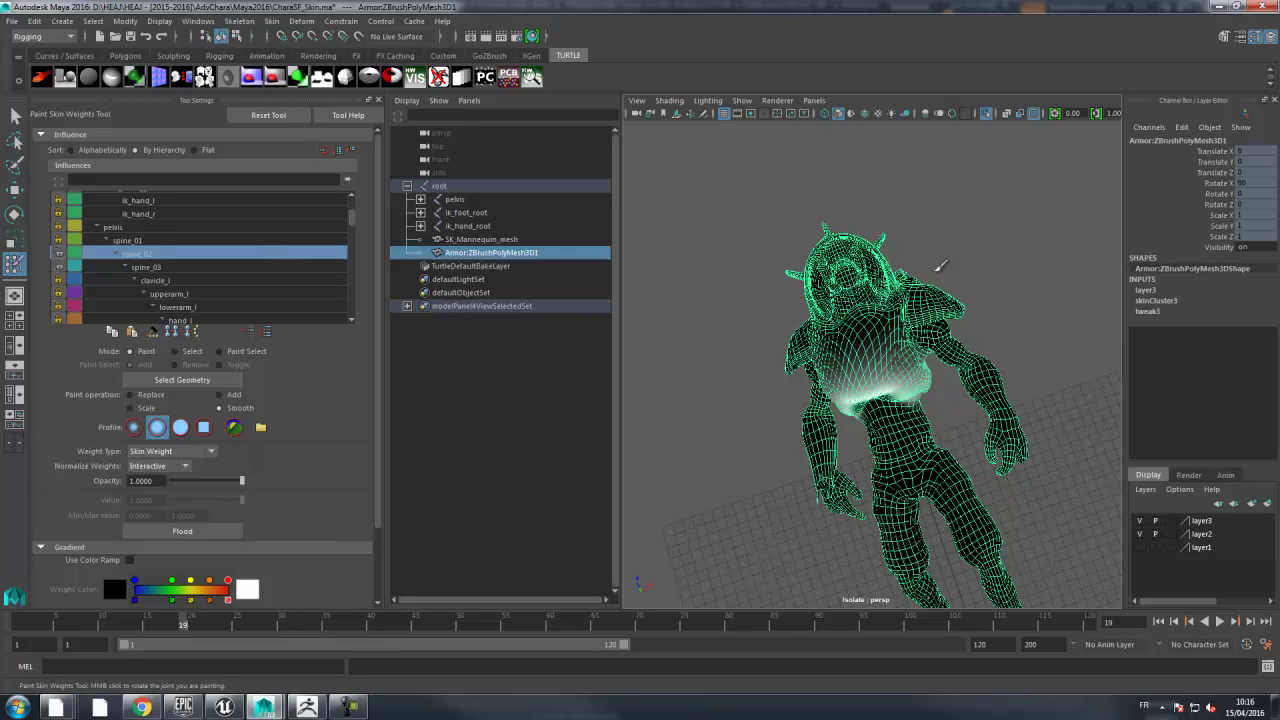
pyautogui.moveTo(995, 230)
pyautogui.keyDown('alt'); pyautogui.mouseDown()
pyautogui.moveTo(900, 263)
pyautogui.moveTo(870, 305)
pyautogui.moveTo(886, 348)
pyautogui.moveTo(884, 282)
pyautogui.moveTo(897, 293)
pyautogui.moveTo(910, 376)
pyautogui.mouseUp(); pyautogui.keyUp('alt')
pyautogui.moveTo(843, 420); pyautogui.dragTo(914, 408)
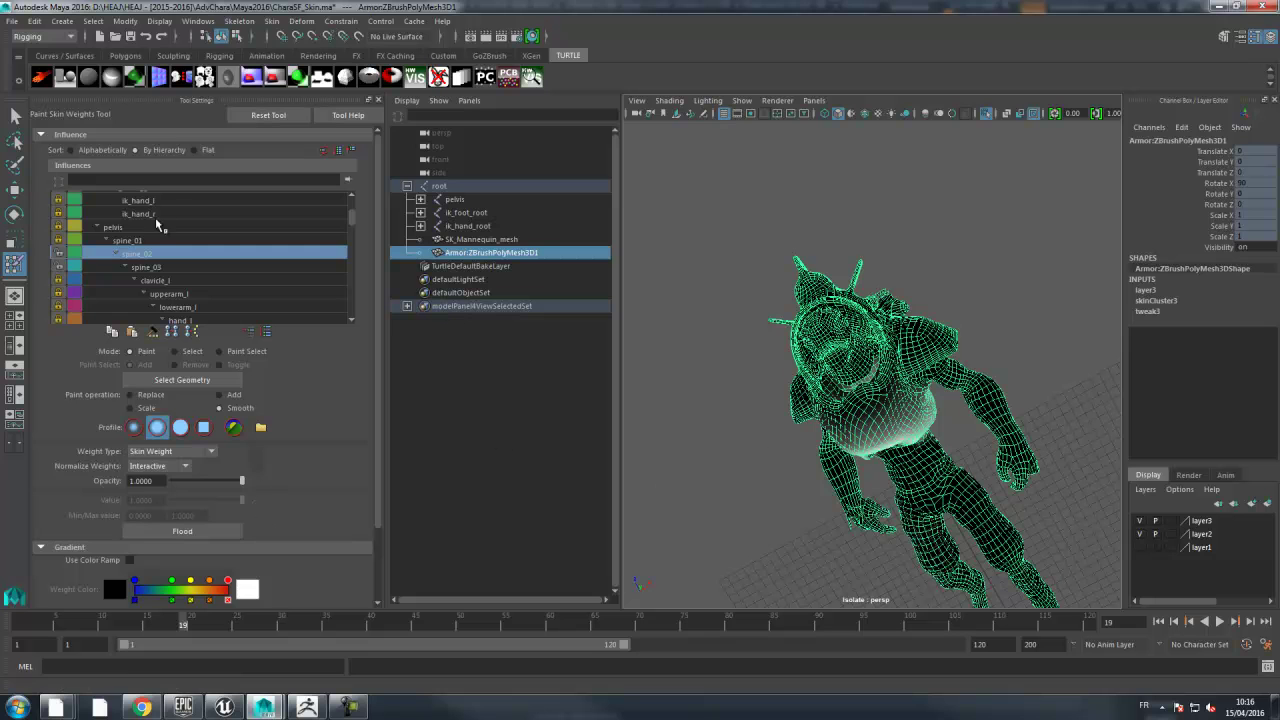
pyautogui.click(13, 21)
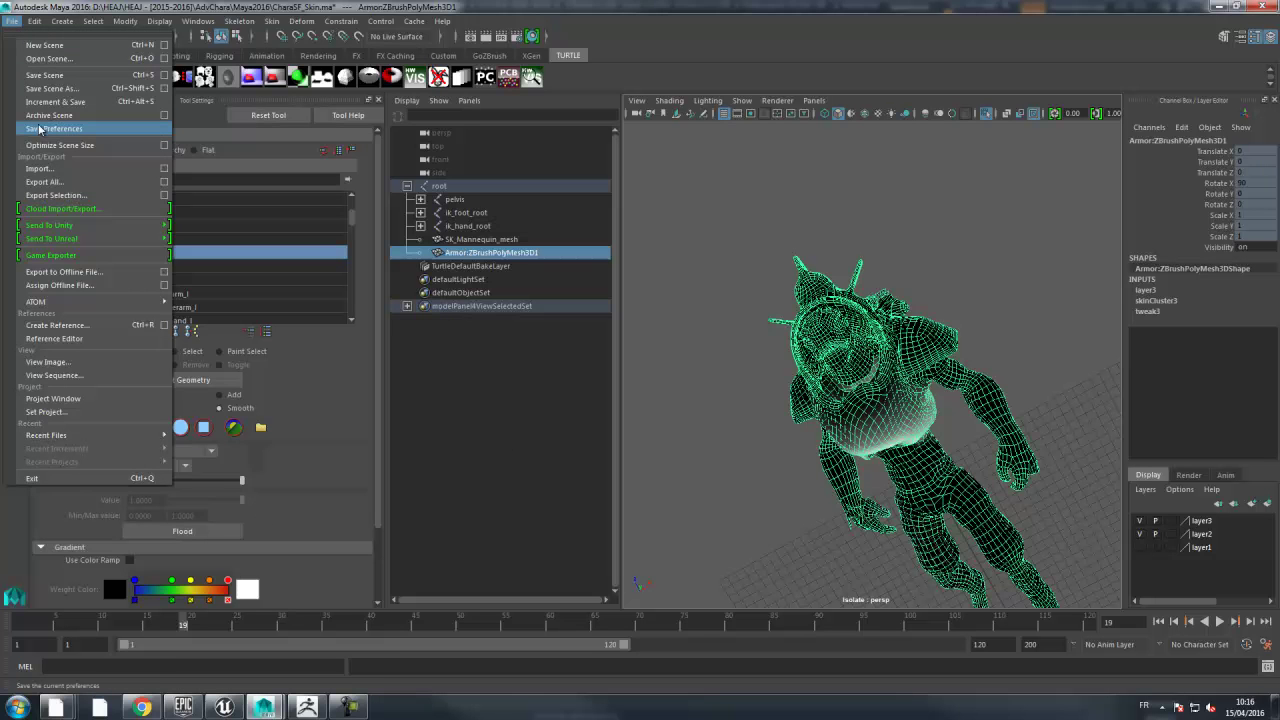
# - Save the scene as CharaSF_Proto.mb, accepting the student version warning
pyautogui.click(40, 90)
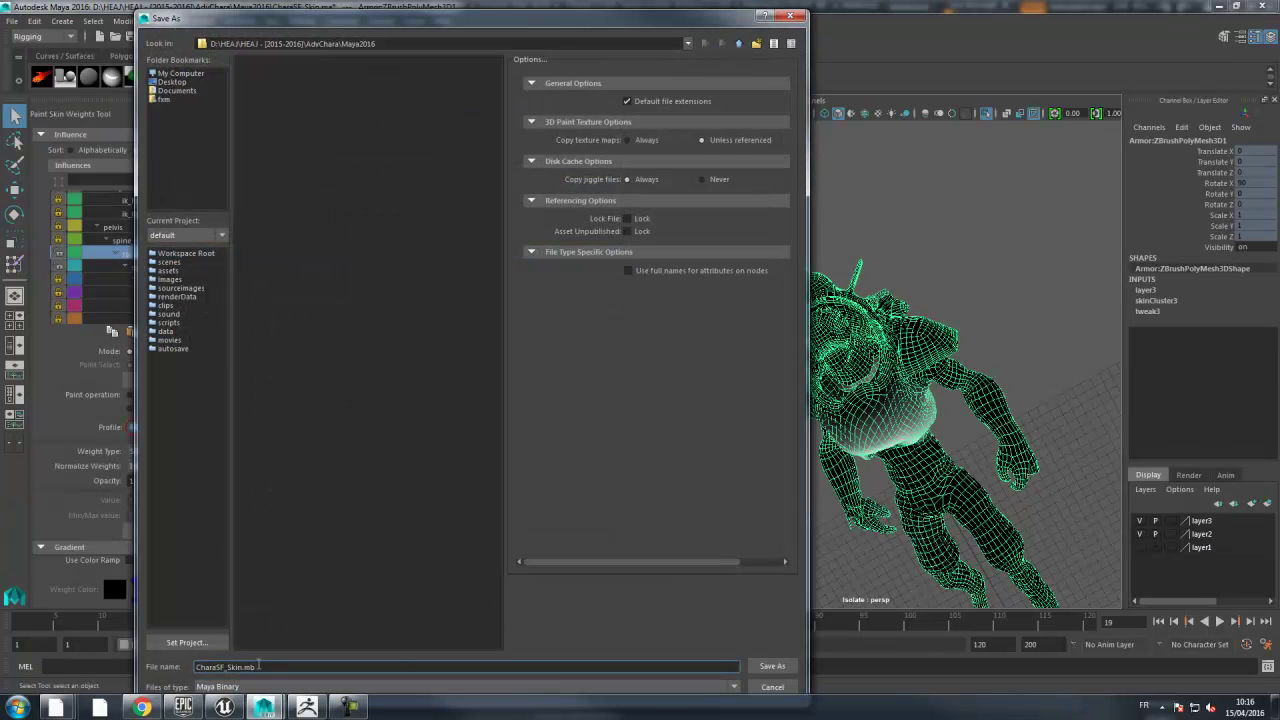
pyautogui.moveTo(228, 668); pyautogui.dragTo(326, 669)
pyautogui.write('Proto')
pyautogui.click(787, 665)
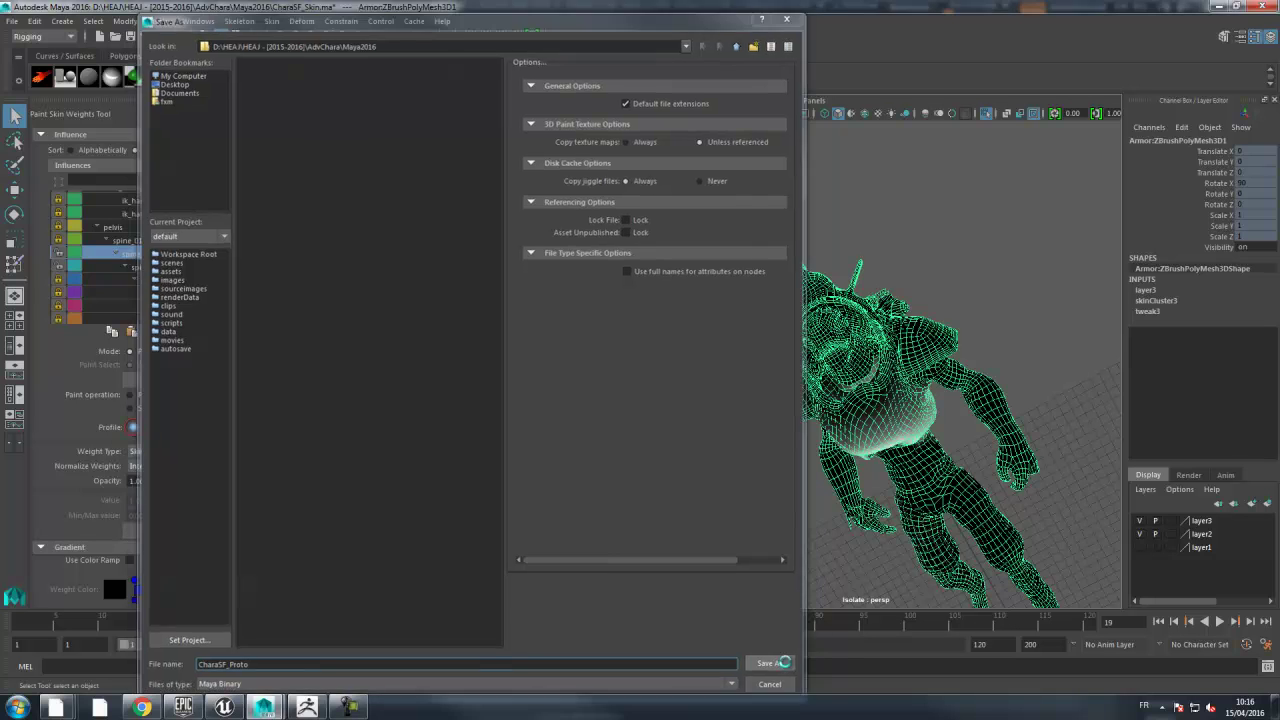
pyautogui.click(611, 365)
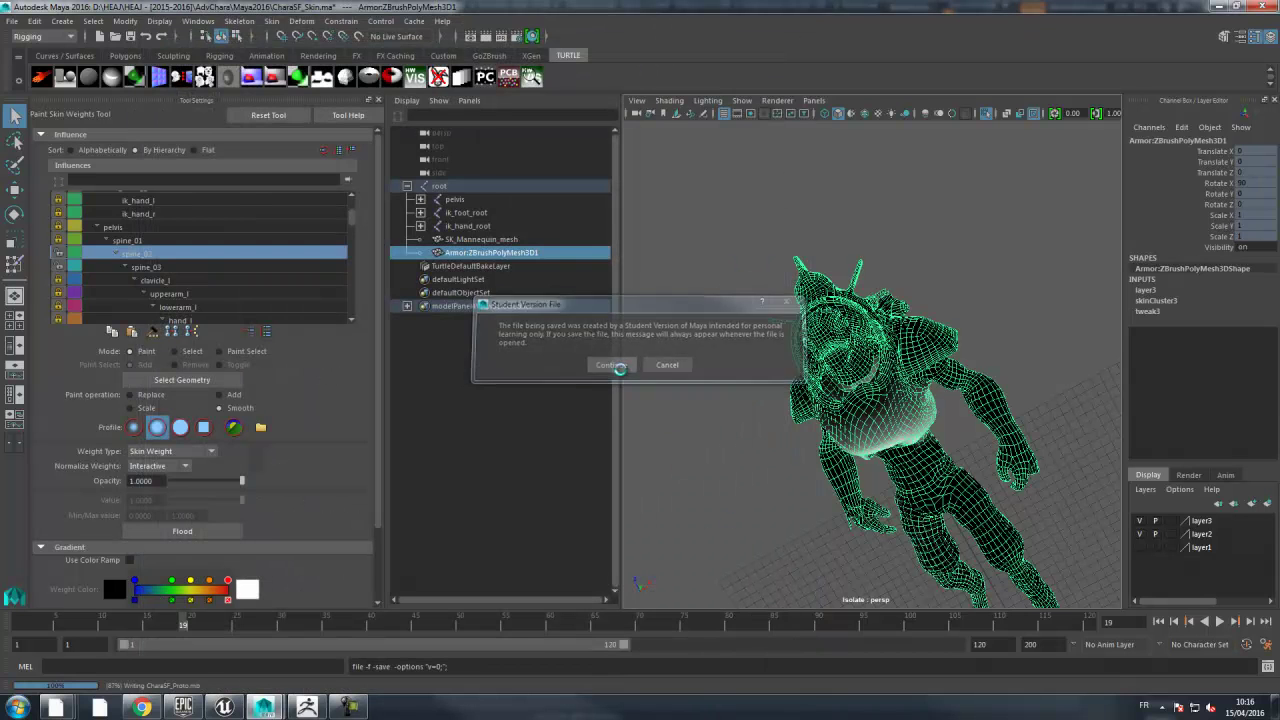
# - Return to the Select Tool at frame 1, disable Isolate Select, and hide layer2
pyautogui.click(15, 115)
pyautogui.keyDown('alt'); pyautogui.moveTo(956, 268); pyautogui.dragTo(910, 272); pyautogui.keyUp('alt')
pyautogui.moveTo(183, 625); pyautogui.dragTo(16, 625)
pyautogui.keyDown('alt'); pyautogui.moveTo(951, 389); pyautogui.dragTo(989, 452); pyautogui.keyUp('alt')
pyautogui.click(985, 113)
pyautogui.keyDown('alt'); pyautogui.moveTo(991, 206); pyautogui.dragTo(976, 255); pyautogui.keyUp('alt')
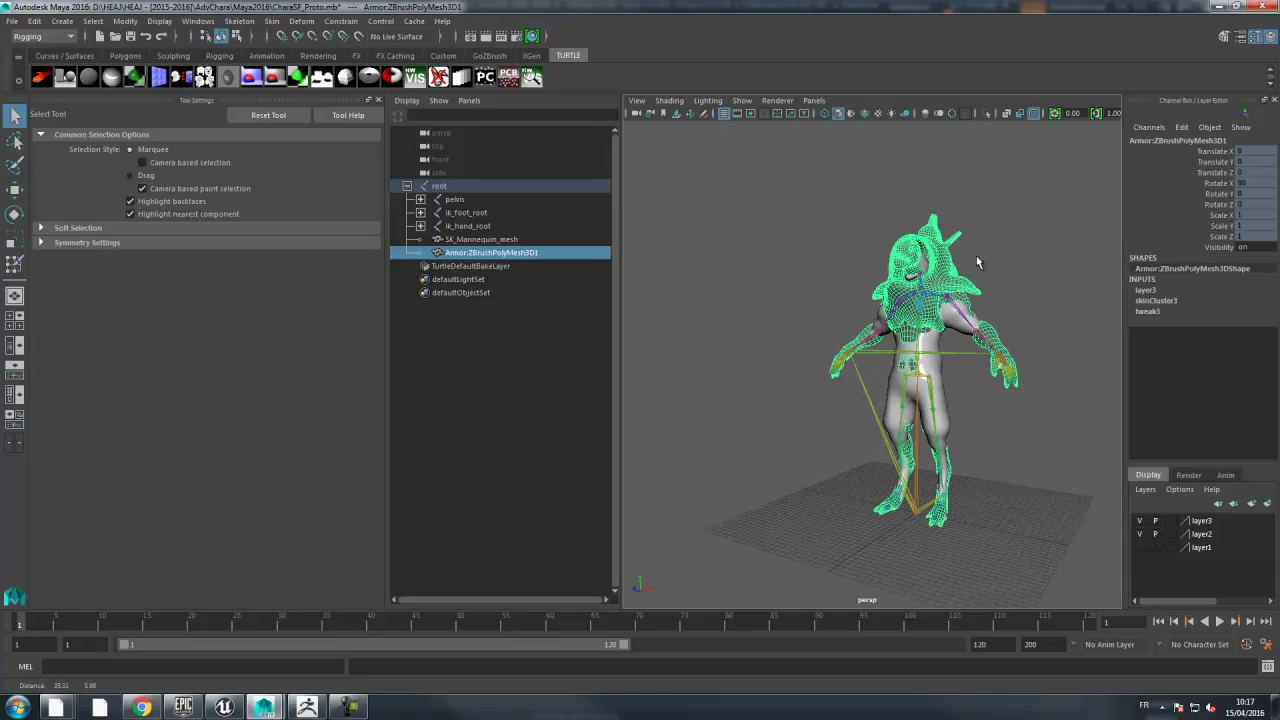
pyautogui.click(1139, 534)
# - Delete the old SK_Mannequin_mesh from the Outliner
pyautogui.keyDown('alt'); pyautogui.moveTo(1035, 276); pyautogui.dragTo(965, 288, button='middle'); pyautogui.keyUp('alt')
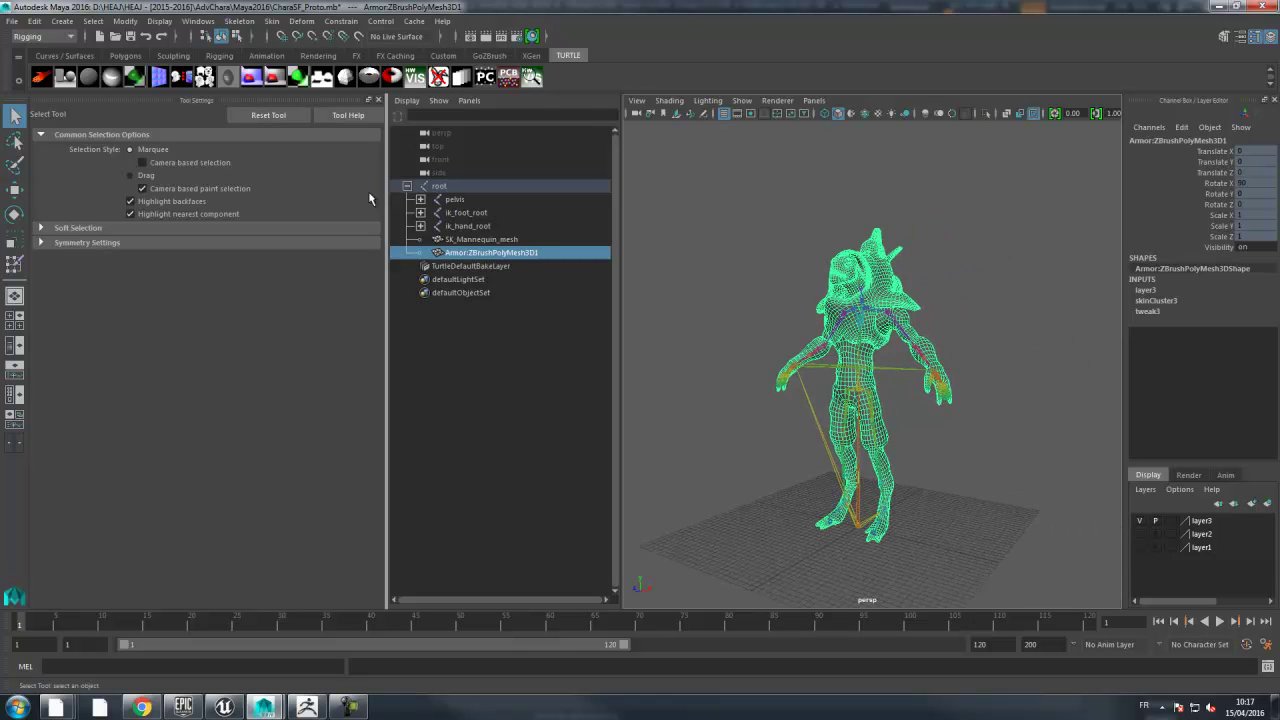
pyautogui.keyDown('alt'); pyautogui.moveTo(816, 239); pyautogui.dragTo(806, 215); pyautogui.keyUp('alt')
pyautogui.click(869, 180)
pyautogui.keyDown('alt'); pyautogui.moveTo(914, 203); pyautogui.dragTo(1064, 193); pyautogui.keyUp('alt')
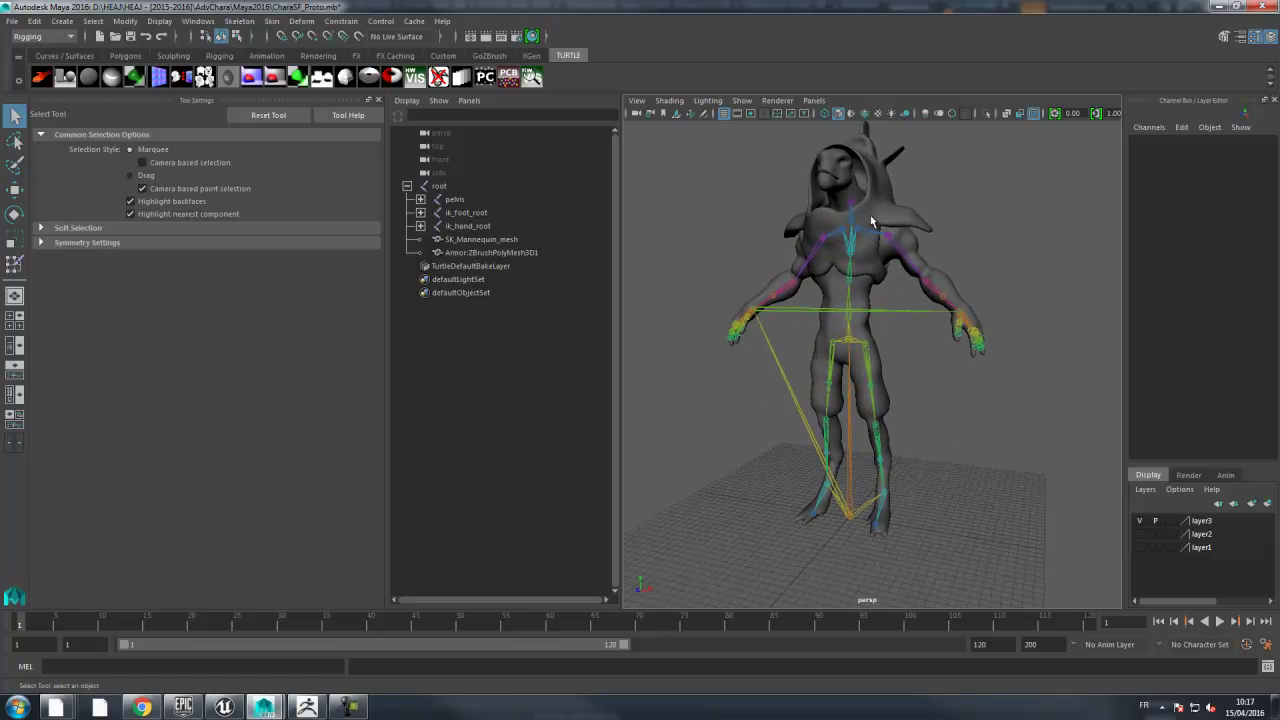
pyautogui.click(474, 241)
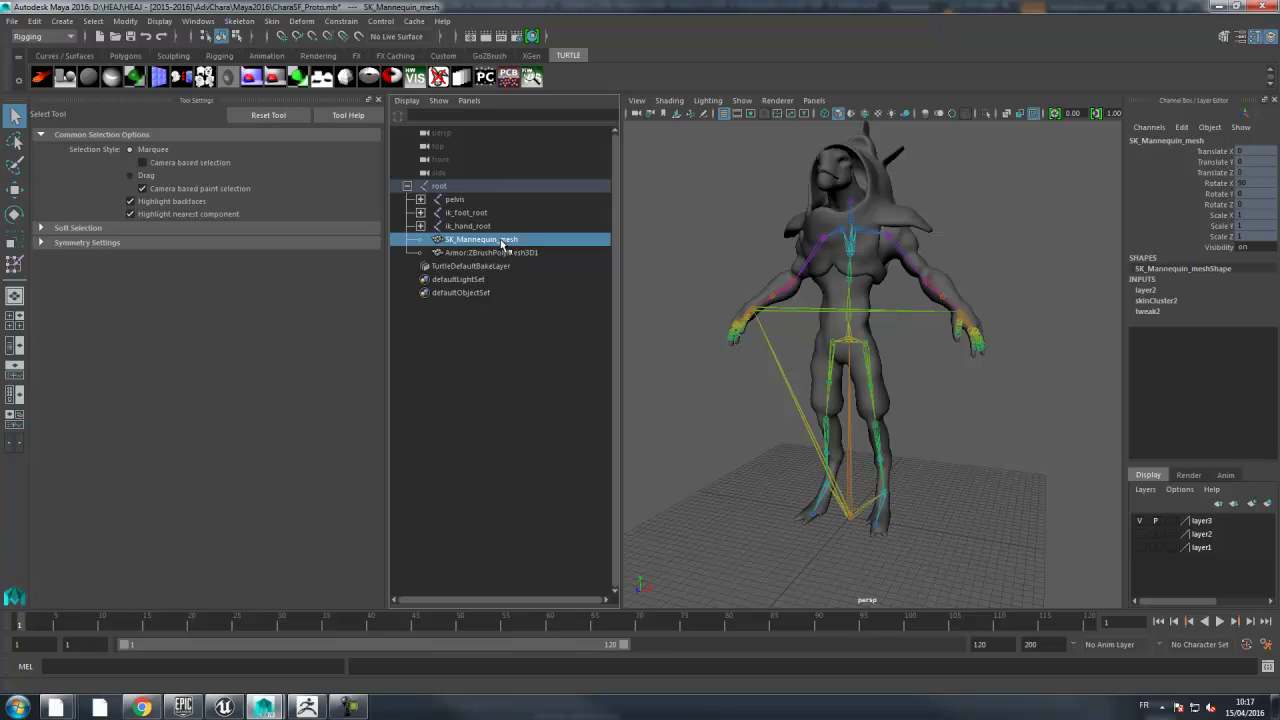
pyautogui.doubleClick(507, 243)
pyautogui.hotkey('ctrl', 'c')
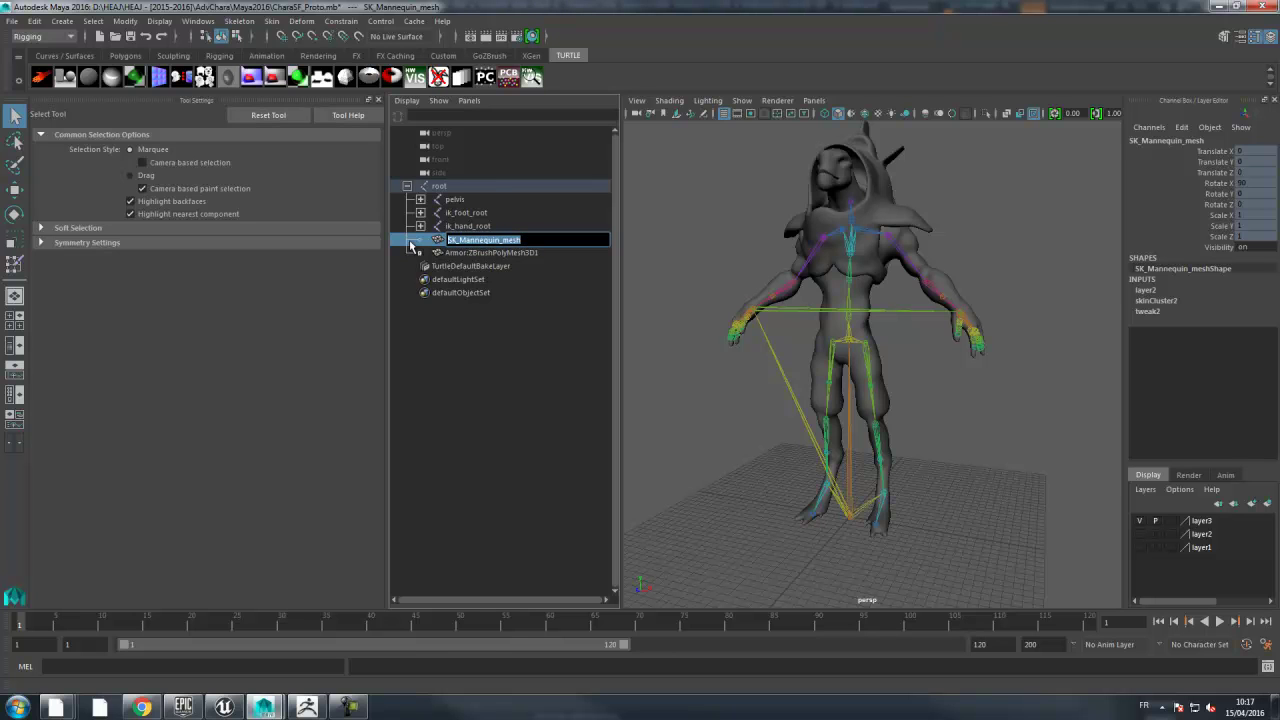
pyautogui.click(495, 399)
pyautogui.click(476, 242)
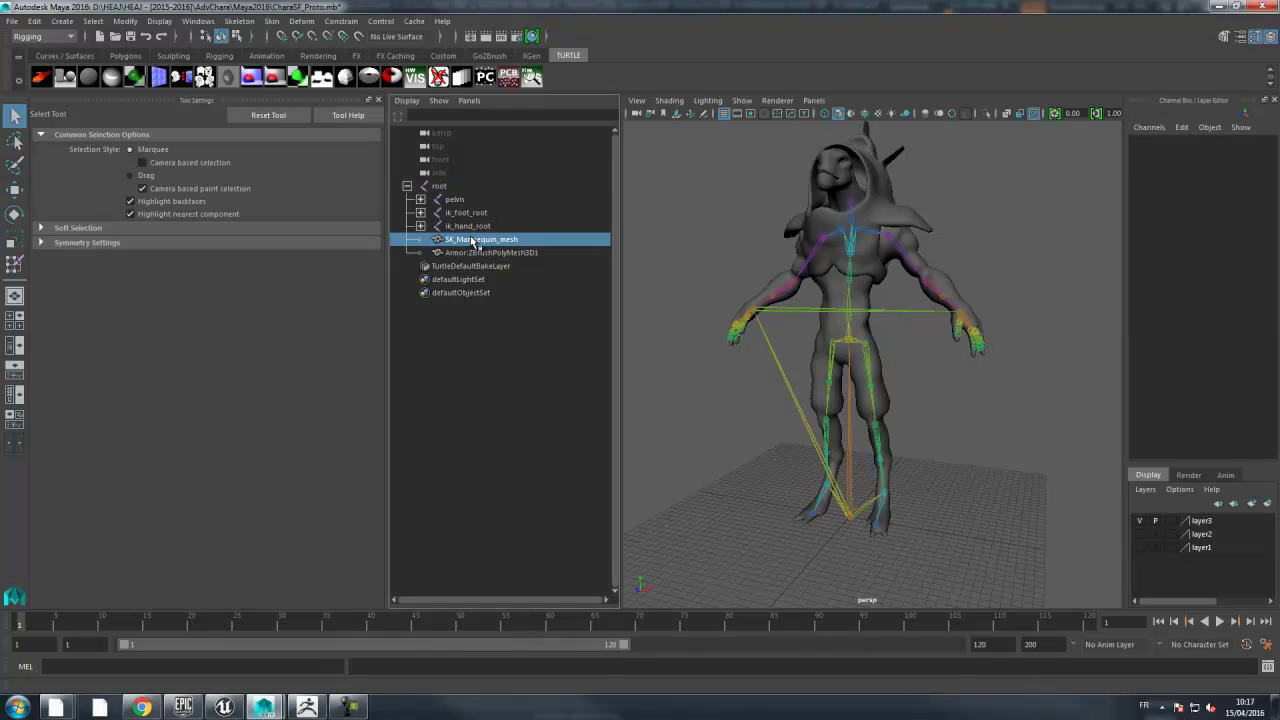
pyautogui.press('Delete')
# - Rename Armor:ZBrushPolyMesh3D1 to SK_Mannequin_mesh and select it for export
pyautogui.click(472, 241)
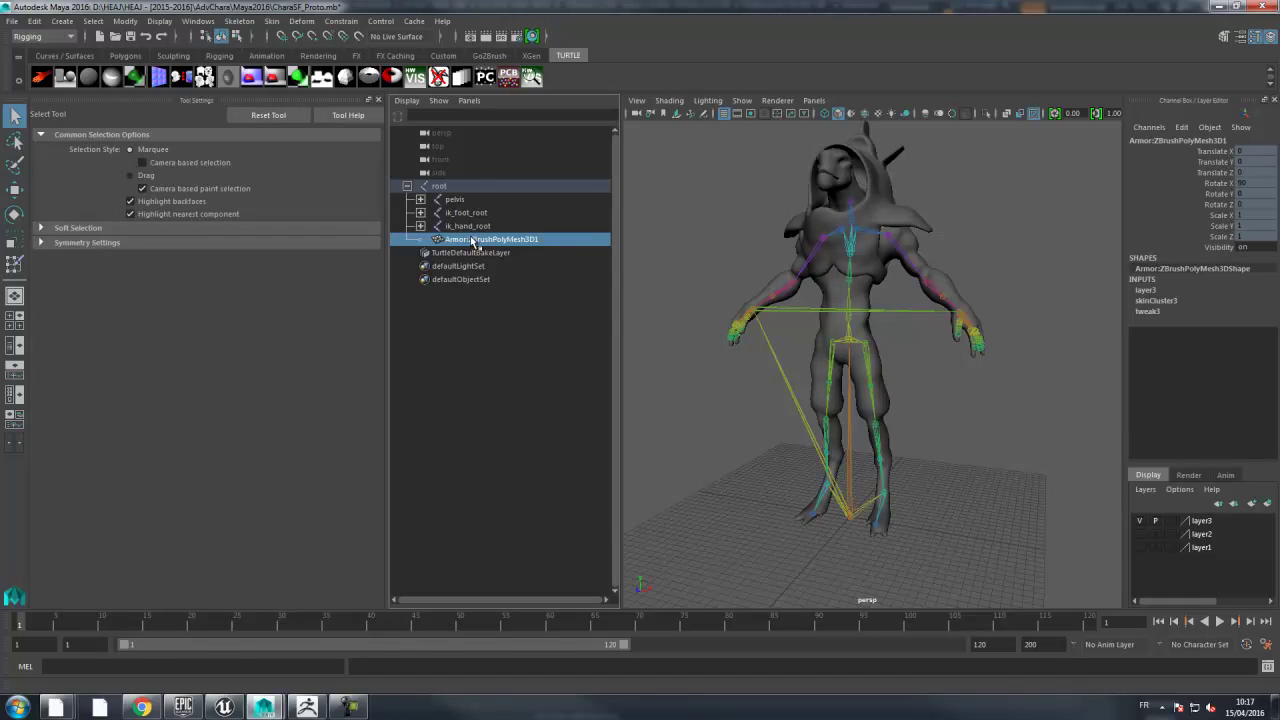
pyautogui.doubleClick(469, 242)
pyautogui.hotkey('ctrl', 'v')
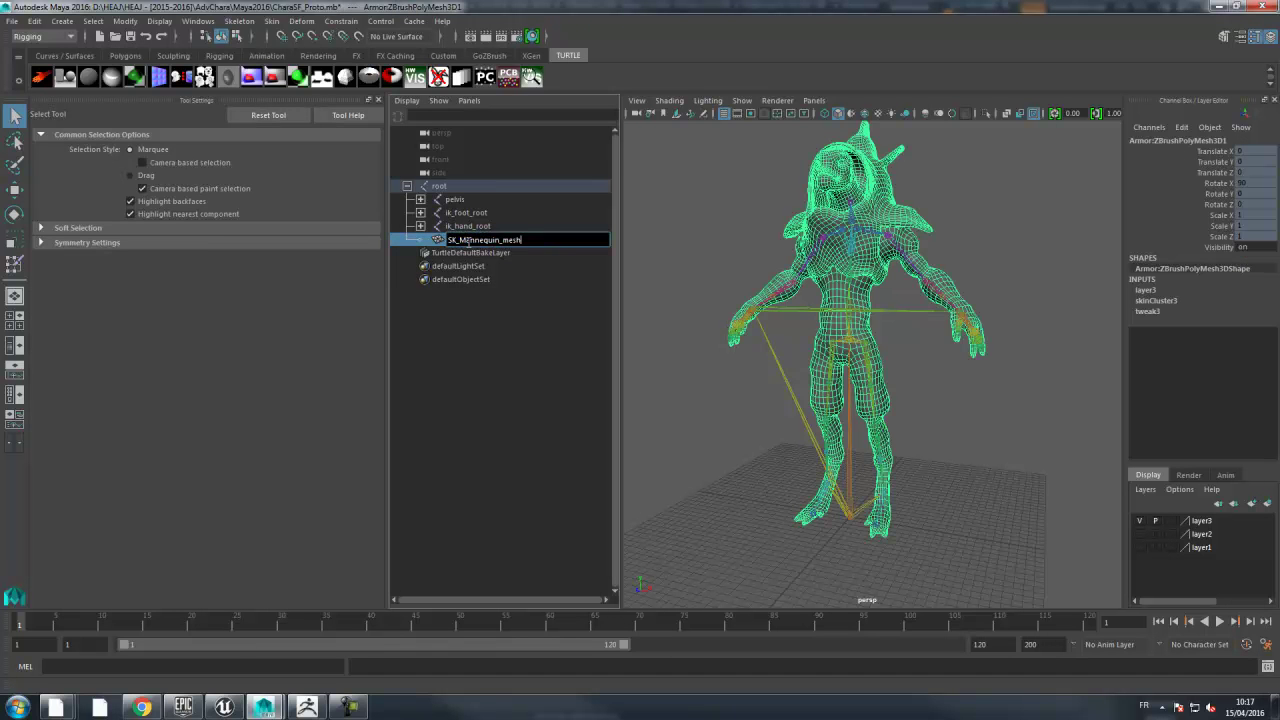
pyautogui.press('Return')
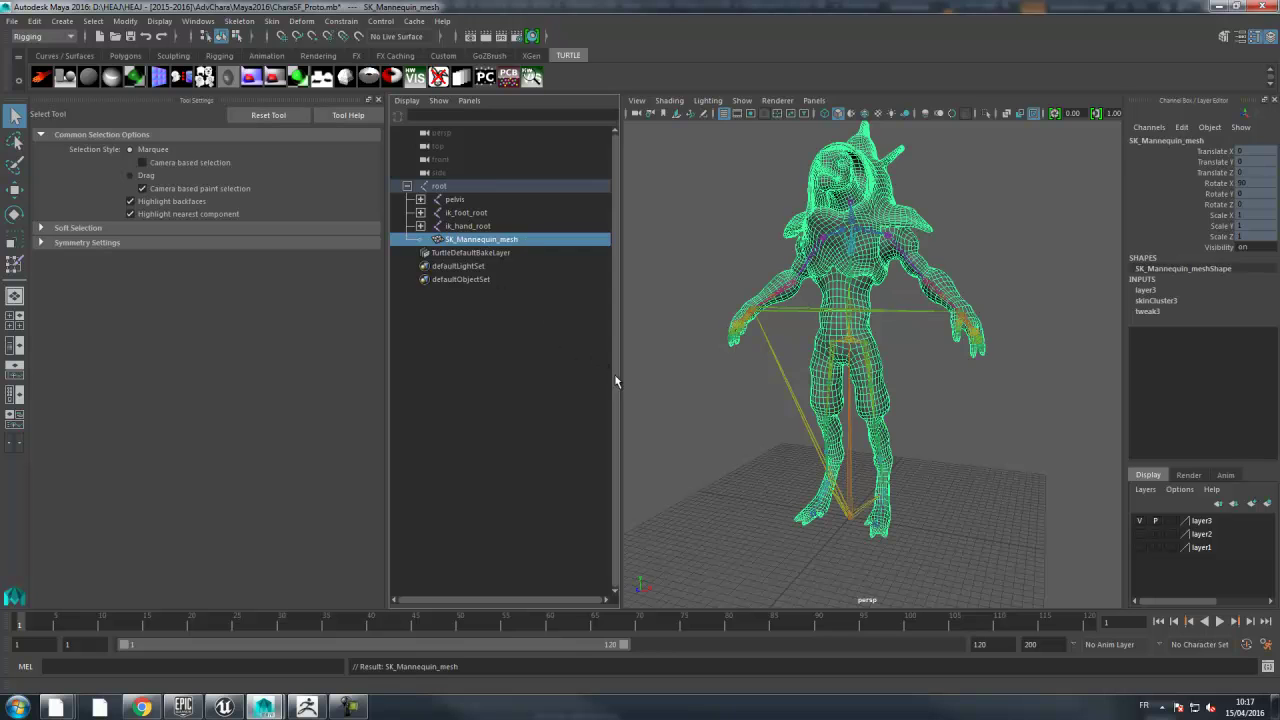
pyautogui.click(969, 481)
pyautogui.click(878, 396)
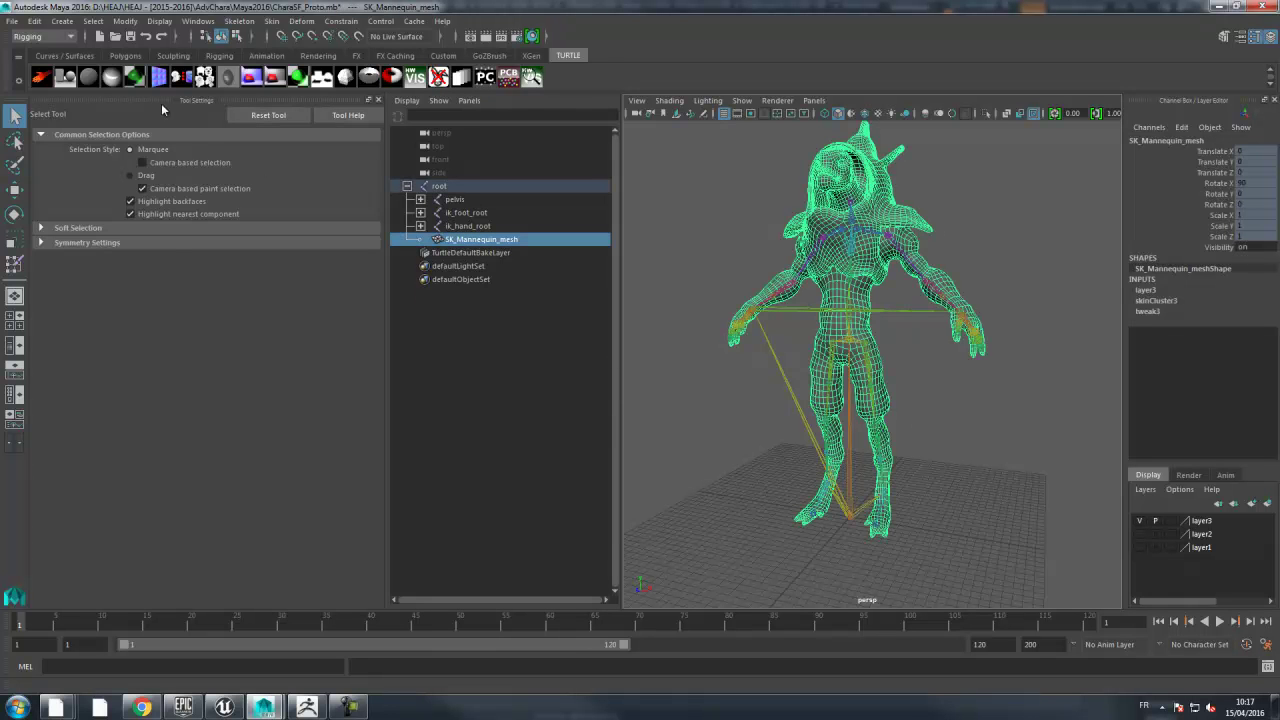
# - Open Export Selection and browse to the AdvChara\FBX folder
pyautogui.click(12, 21)
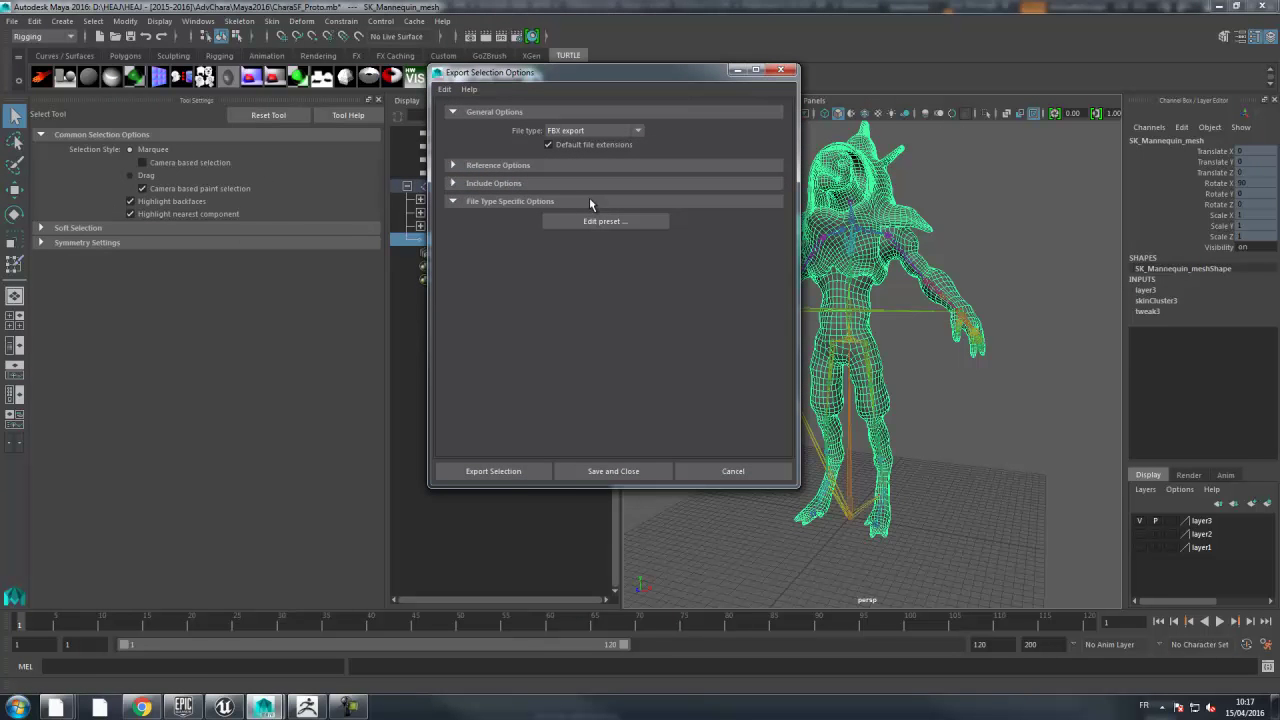
pyautogui.click(505, 473)
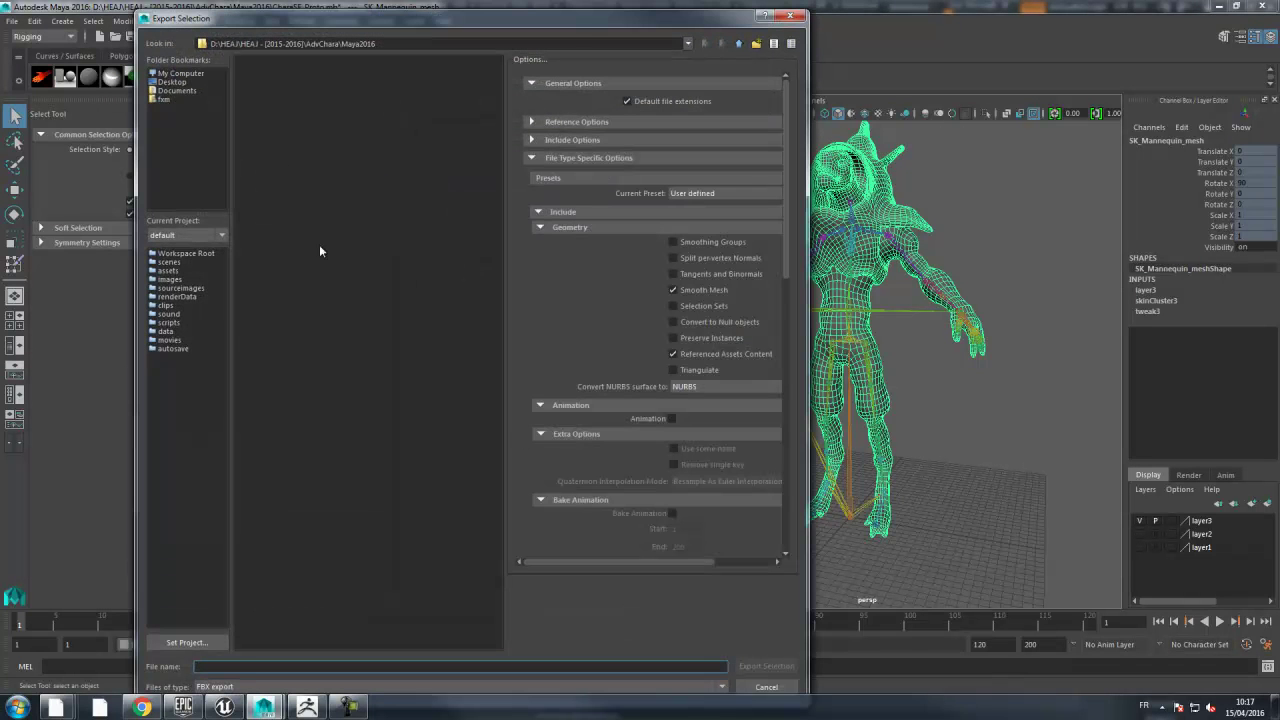
pyautogui.click(737, 44)
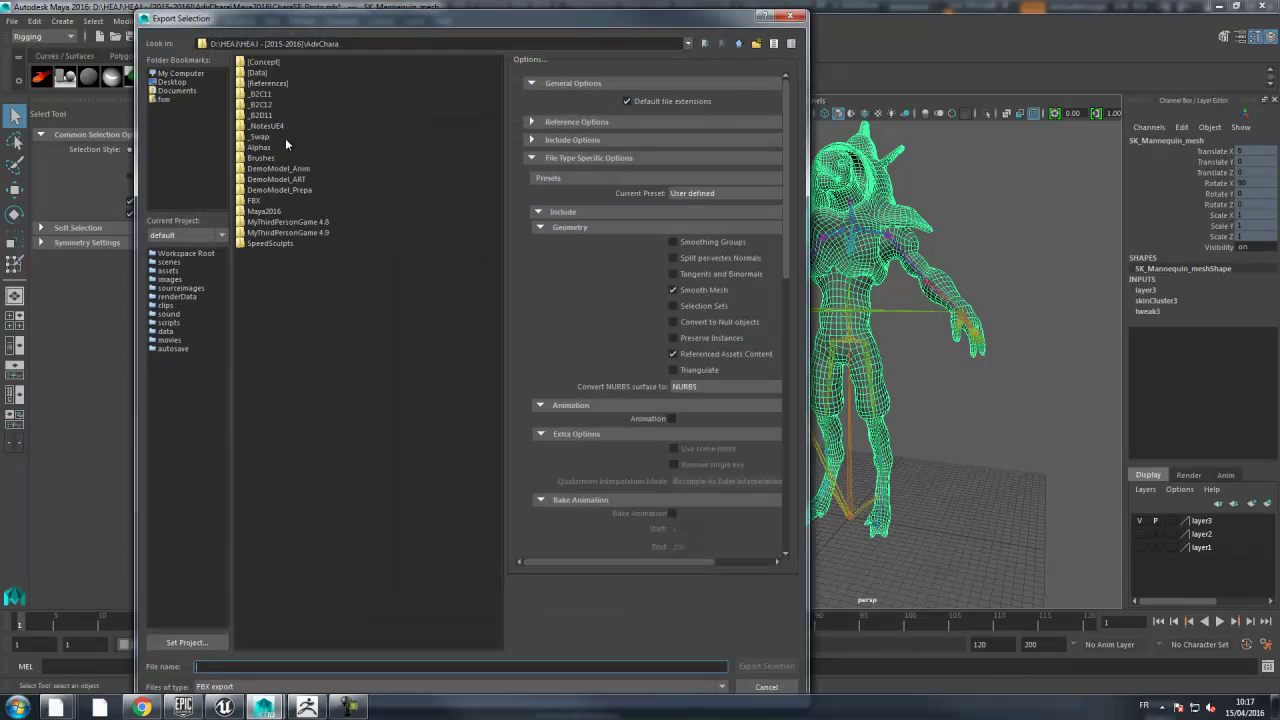
pyautogui.doubleClick(257, 199)
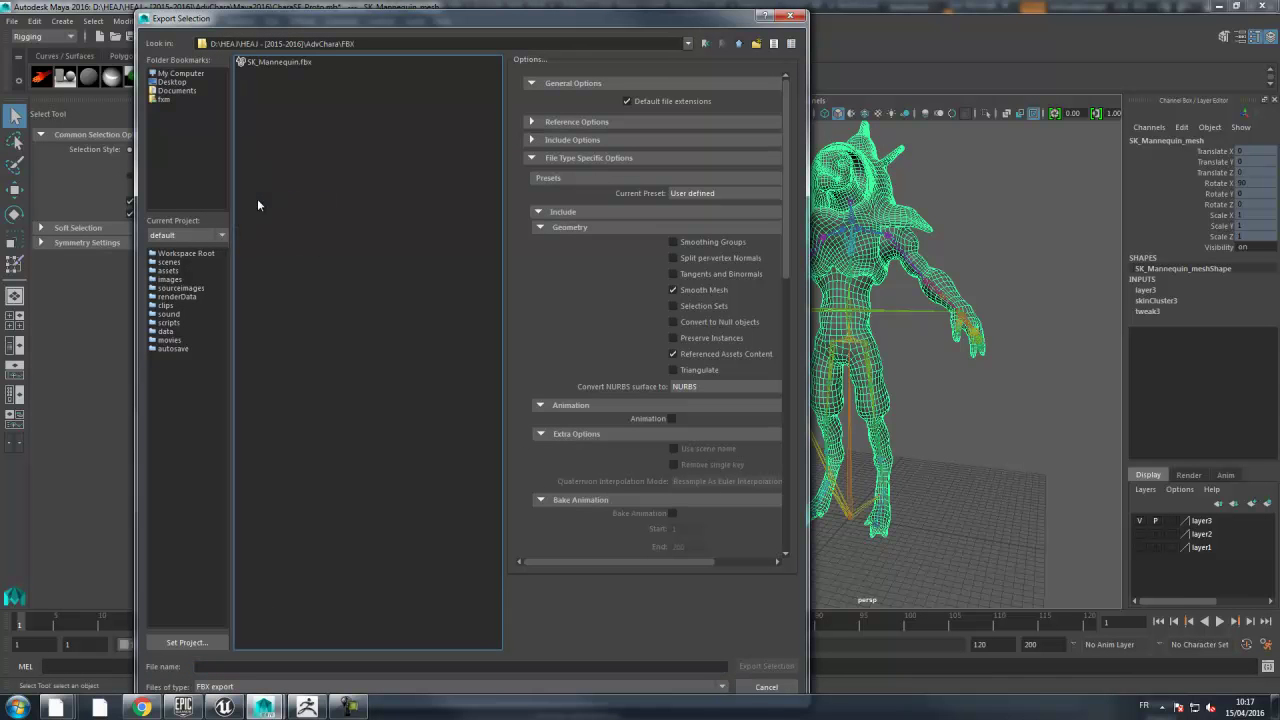
# - Rename the existing SK_Mannequin.fbx in the folder to SK_Mannequin_old.fbx
pyautogui.click(266, 63)
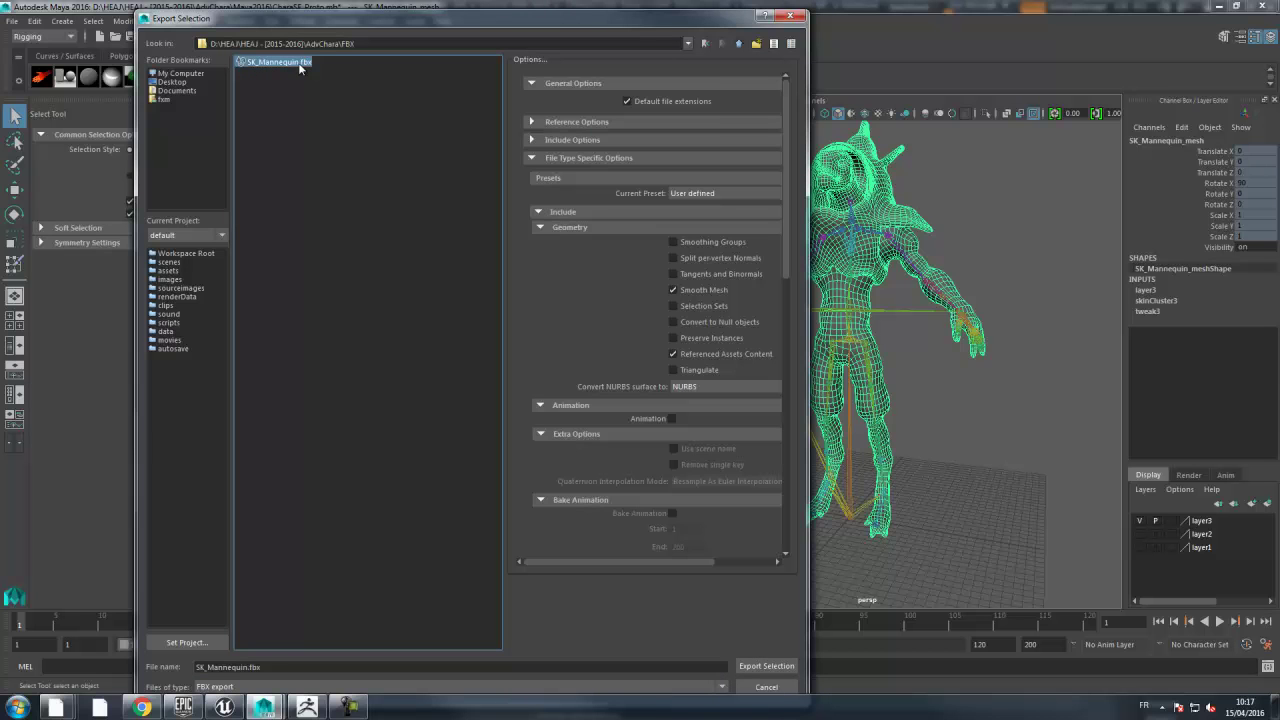
pyautogui.rightClick(298, 67)
pyautogui.click(310, 88)
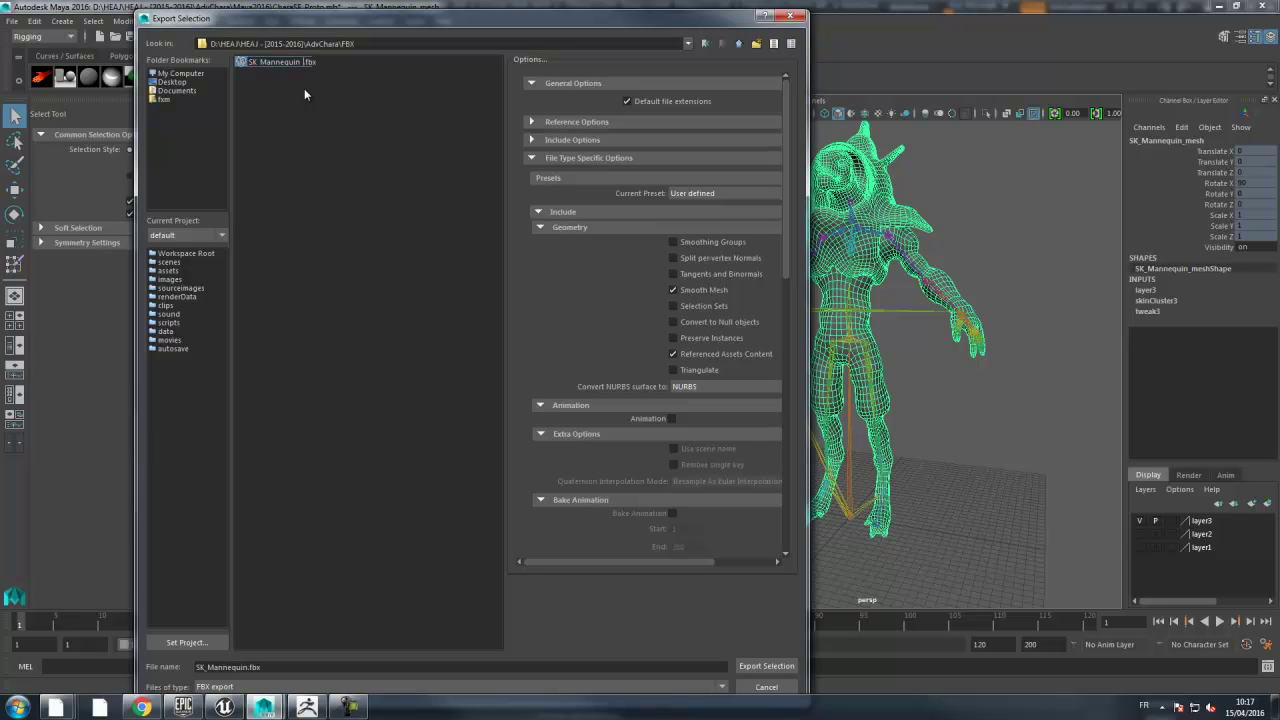
pyautogui.press('Return')
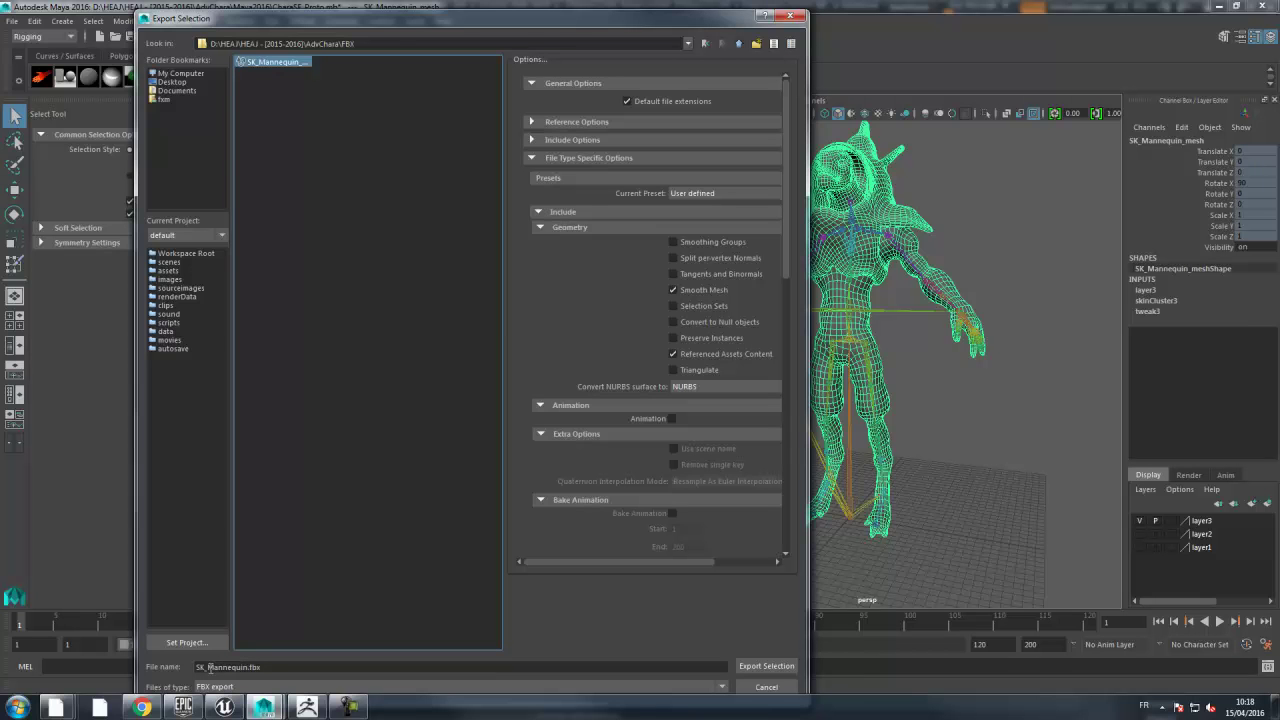
# - Export the selected mesh as FBX, confirming replacement of the existing file
pyautogui.click(762, 666)
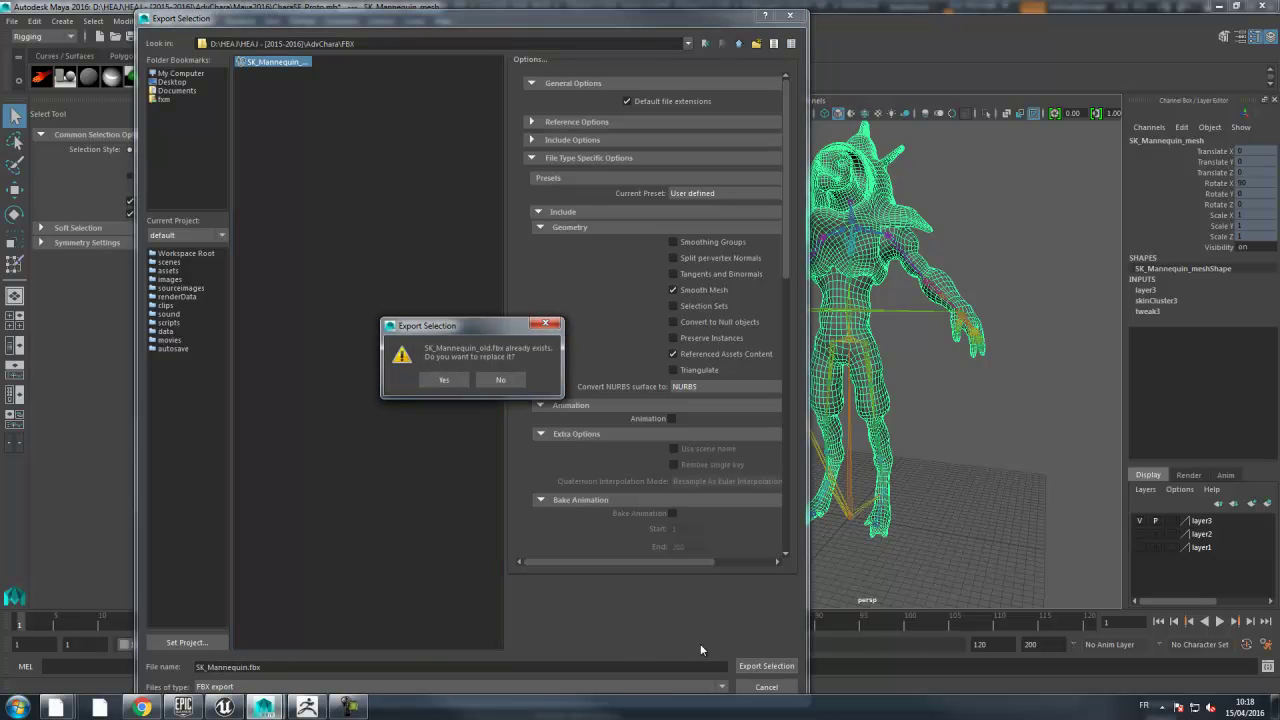
pyautogui.click(447, 384)
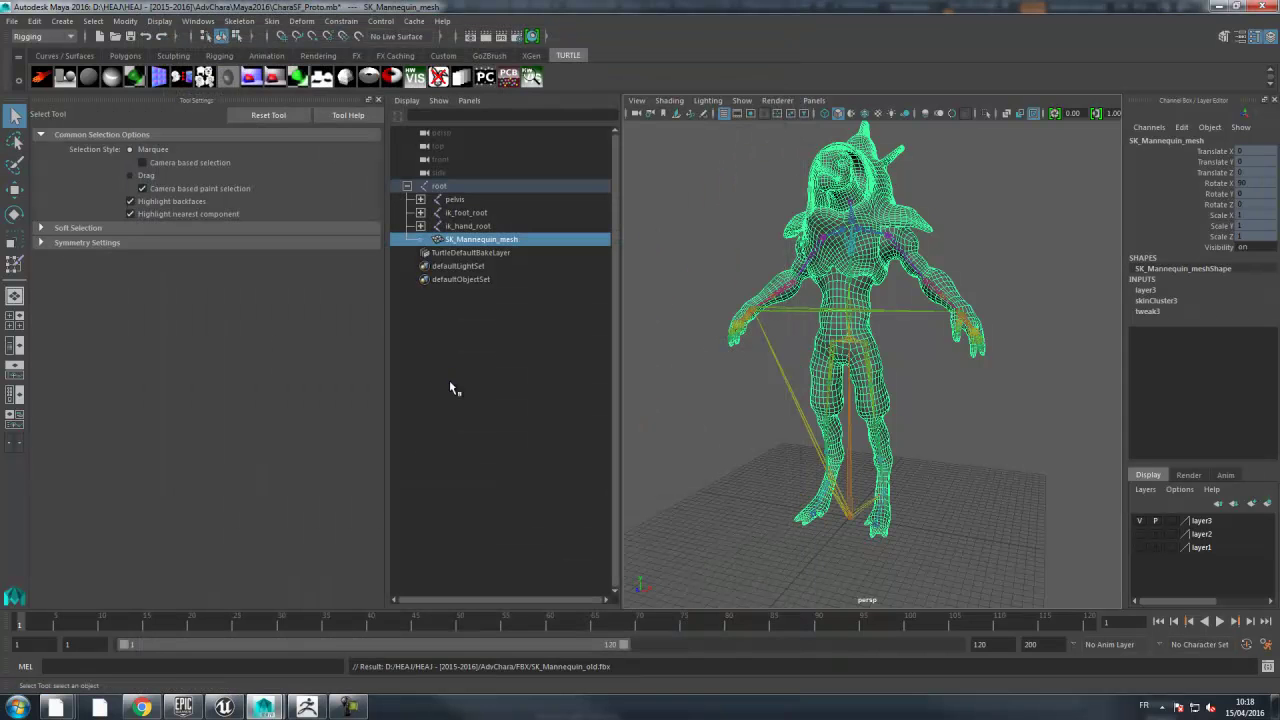
pyautogui.moveTo(57, 707)
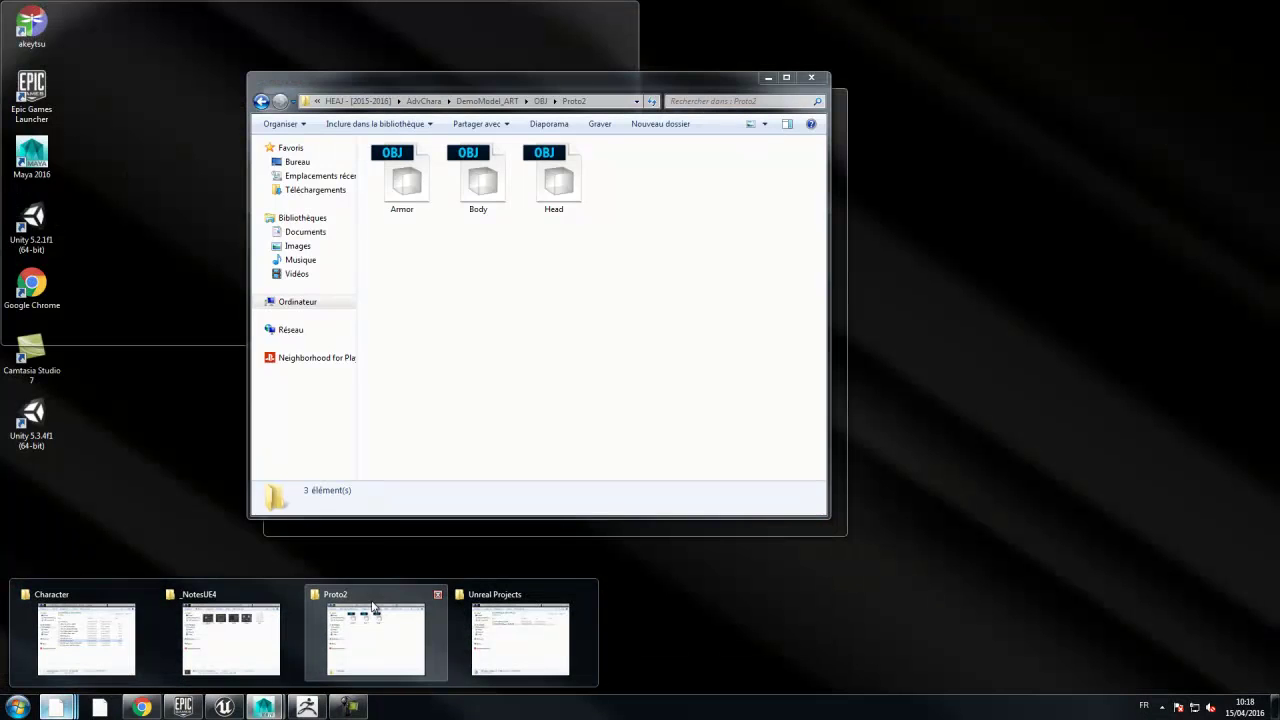
# - In the AdvChara FBX folder, duplicate SK_Mannequin_old.fbx as a backup copy
pyautogui.click(375, 625)
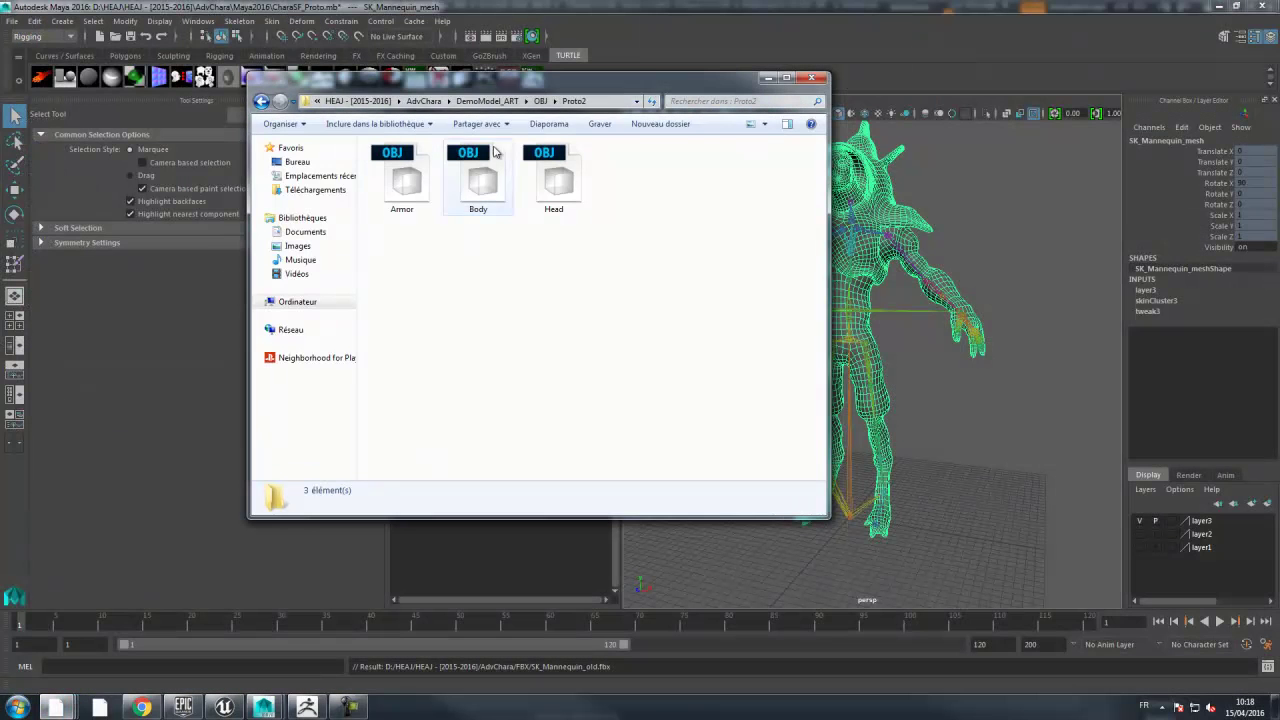
pyautogui.click(425, 102)
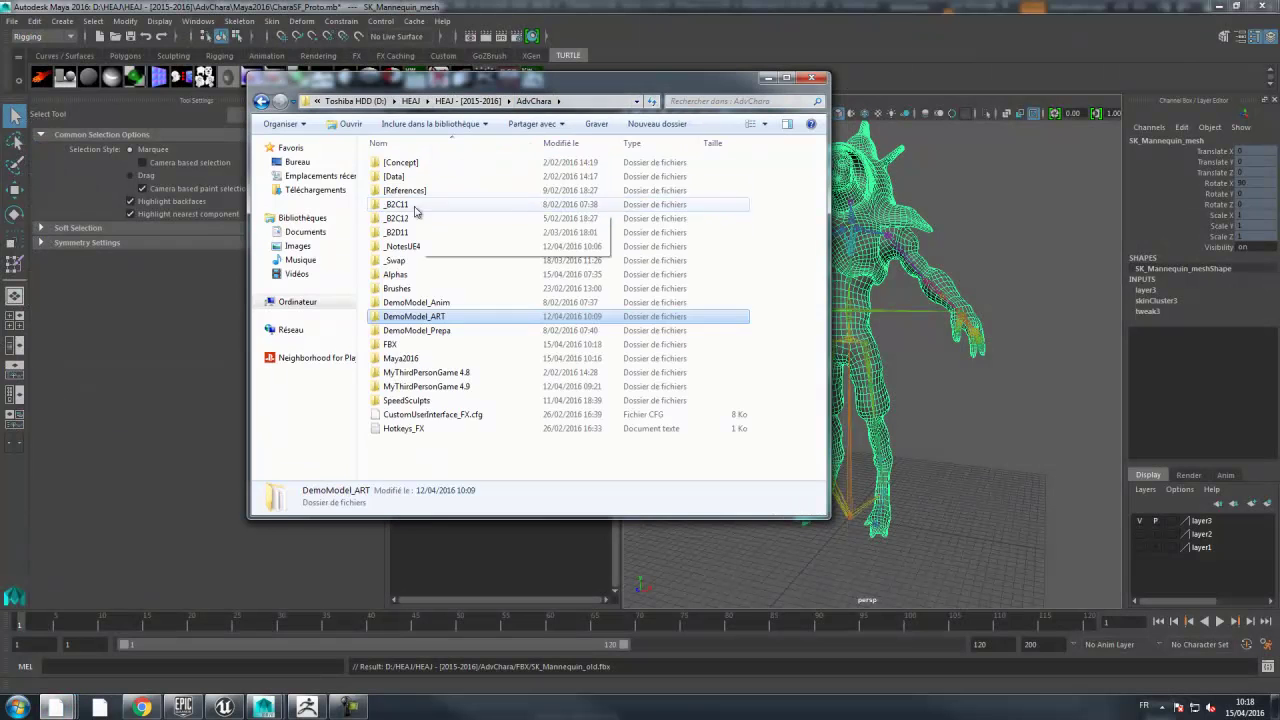
pyautogui.doubleClick(393, 346)
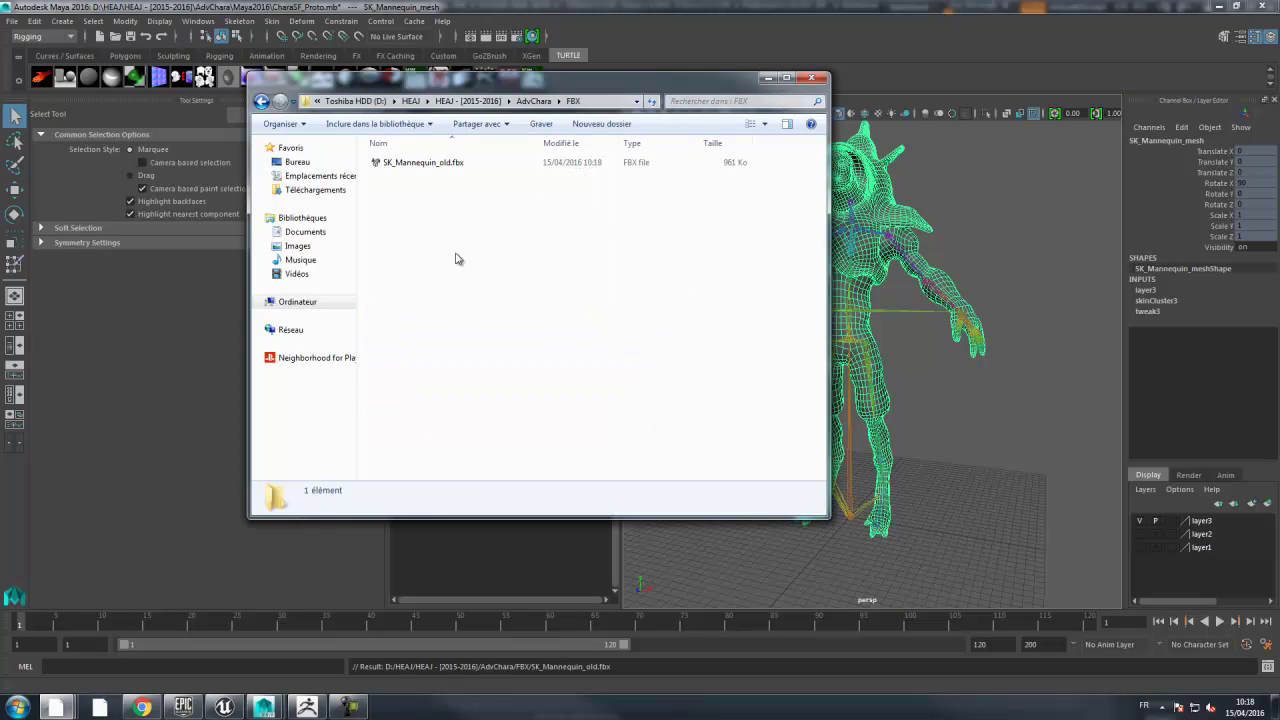
pyautogui.click(432, 166)
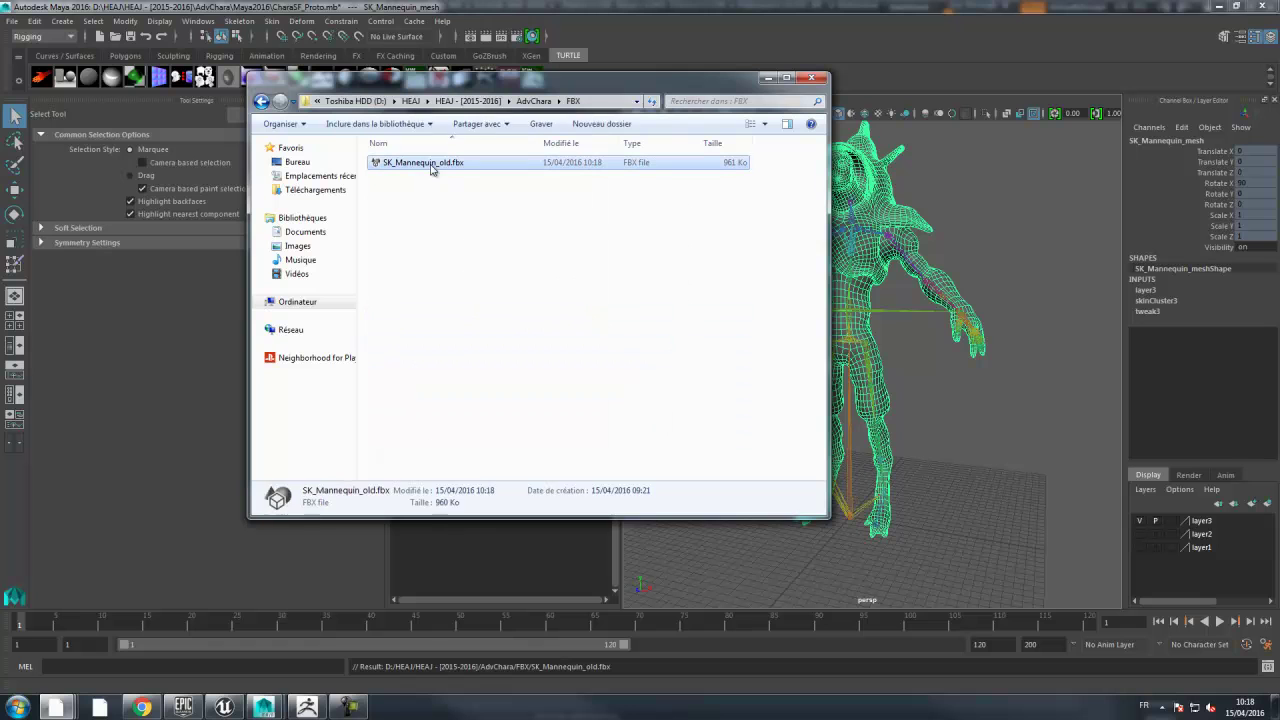
pyautogui.hotkey('ctrl', 'c')
pyautogui.hotkey('ctrl', 'v')
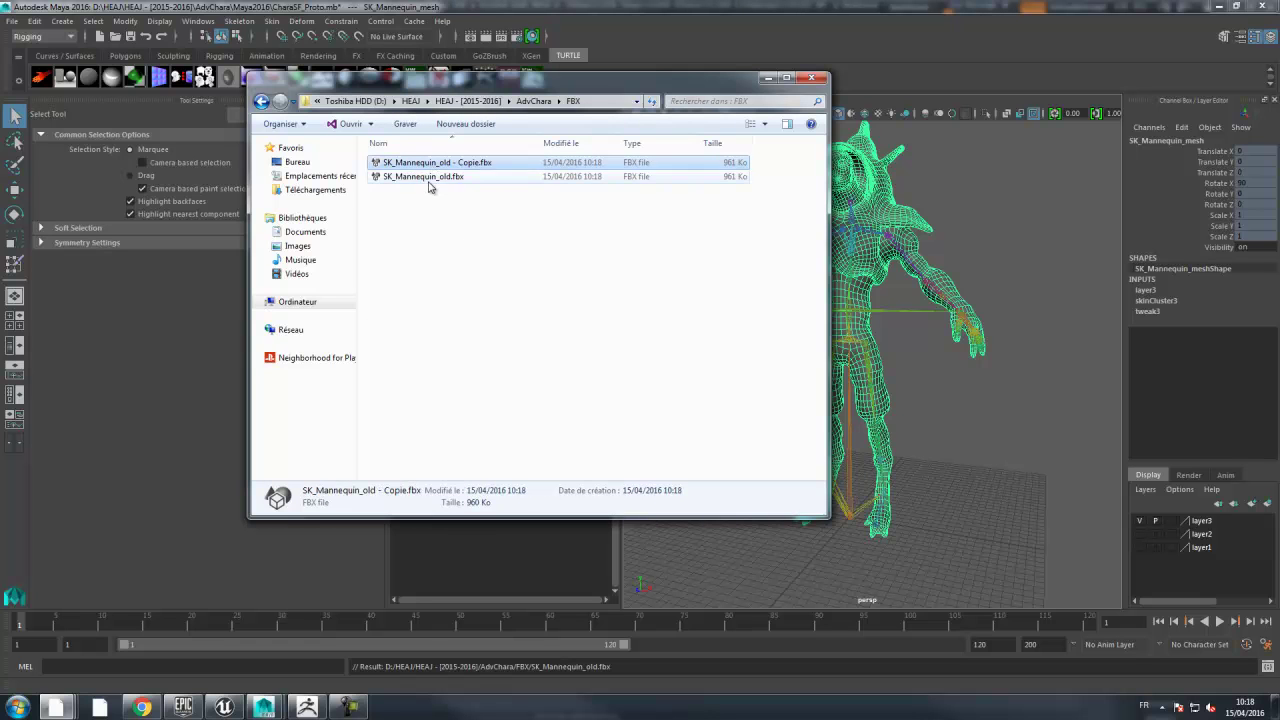
# - Rename the original SK_Mannequin_old.fbx to SK_Mannequin.fbx by removing '_old'
pyautogui.click(446, 180)
pyautogui.click(436, 180)
pyautogui.moveTo(438, 177); pyautogui.dragTo(491, 190)
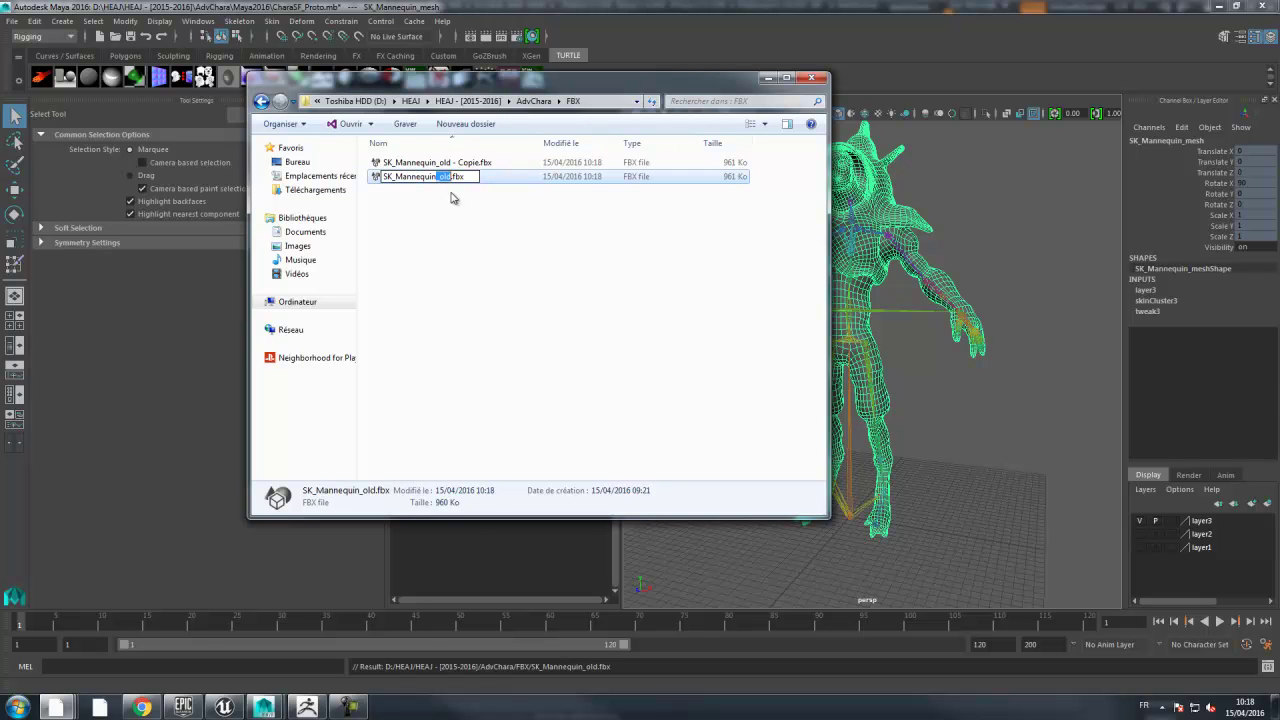
pyautogui.press('BackSpace')
pyautogui.press('Return')
pyautogui.click(457, 216)
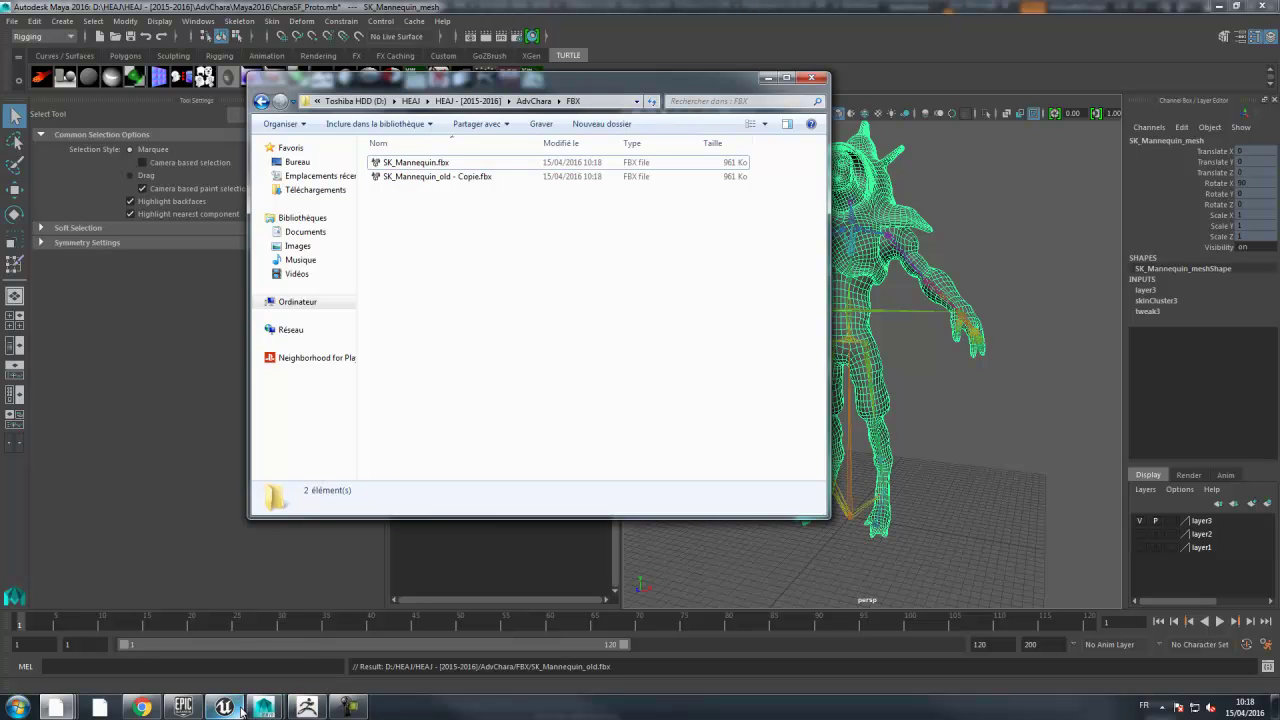
pyautogui.moveTo(504, 81); pyautogui.dragTo(508, 88)
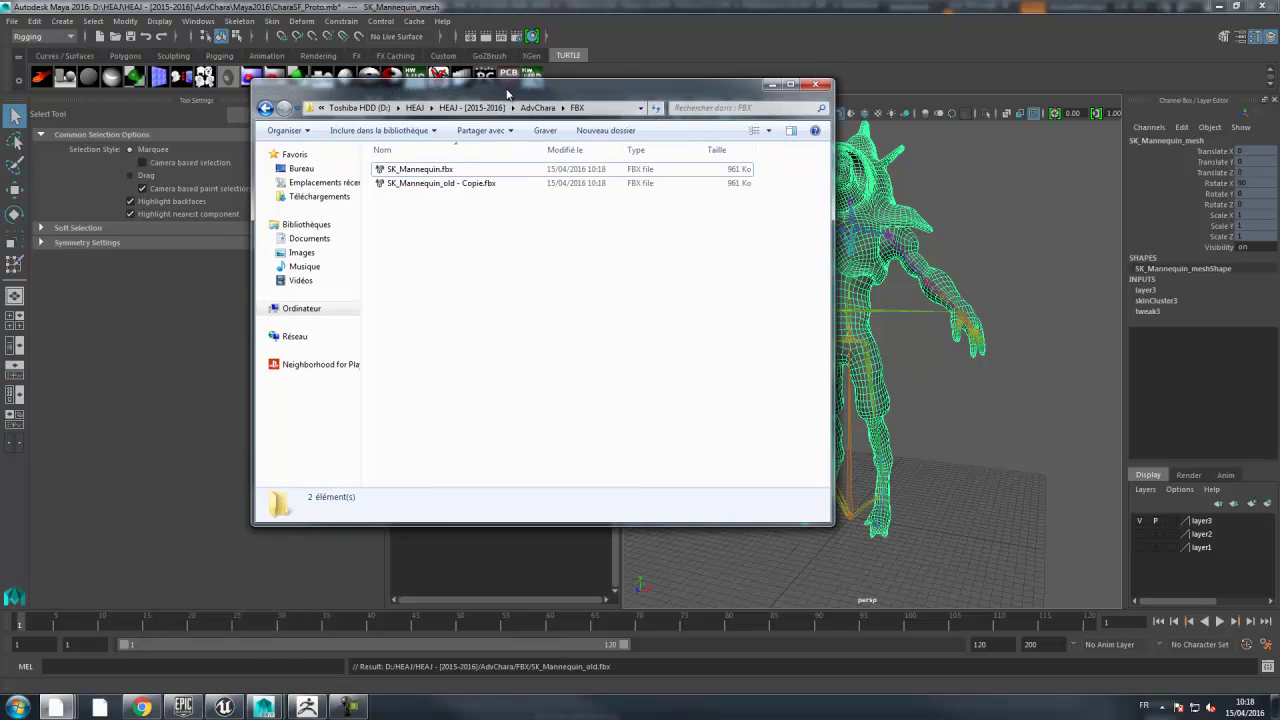
# - Drag SK_Mannequin.fbx into Unreal's Content/Character folder, choosing Yes All then Import All
pyautogui.click(232, 708)
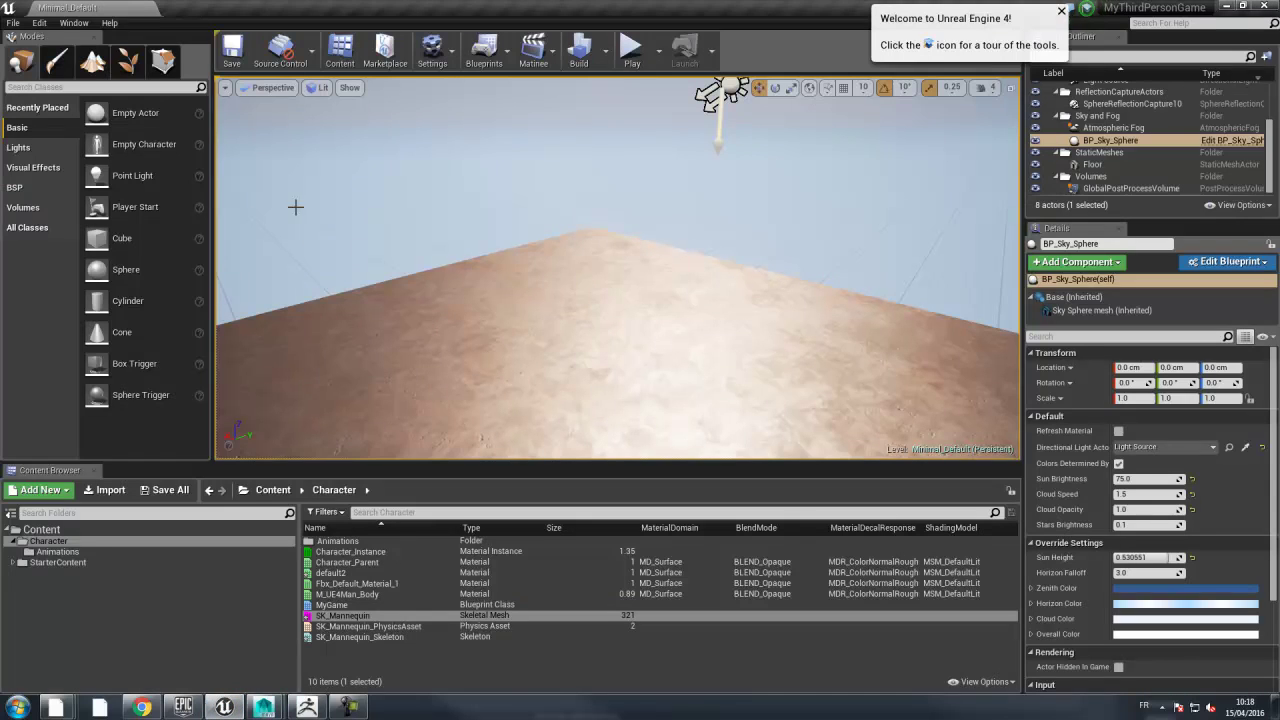
pyautogui.moveTo(98, 705)
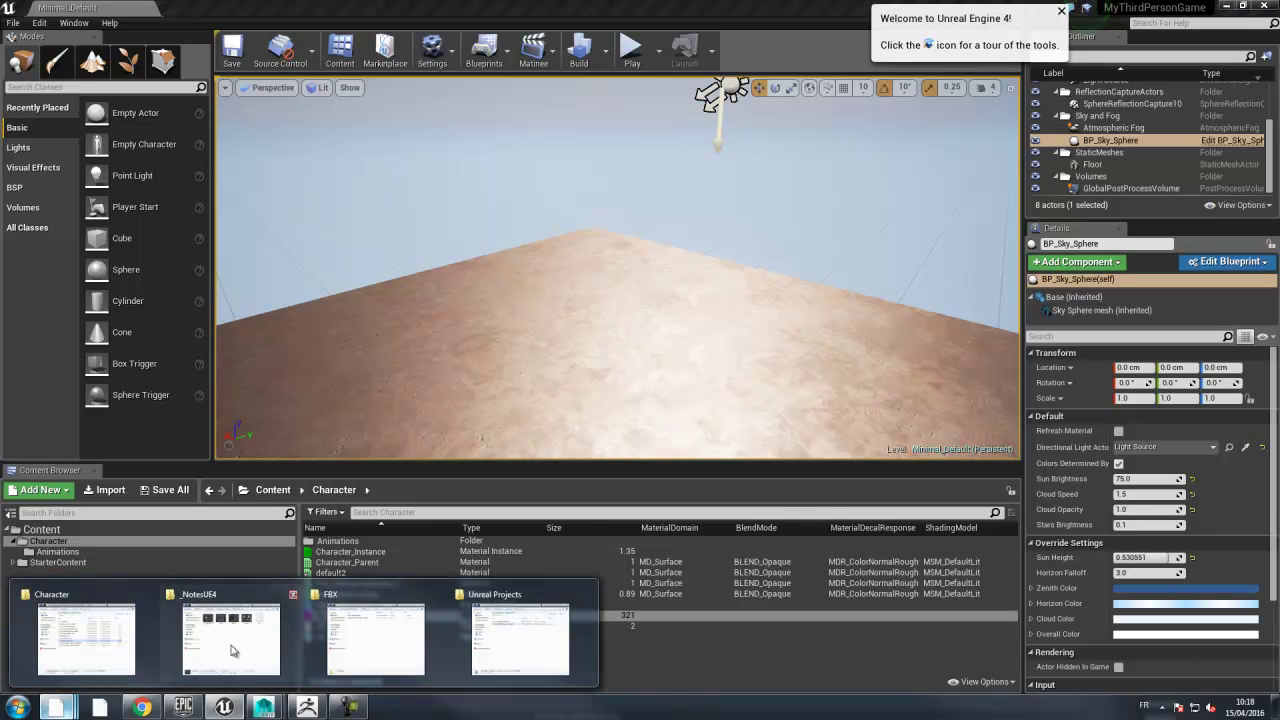
pyautogui.click(355, 608)
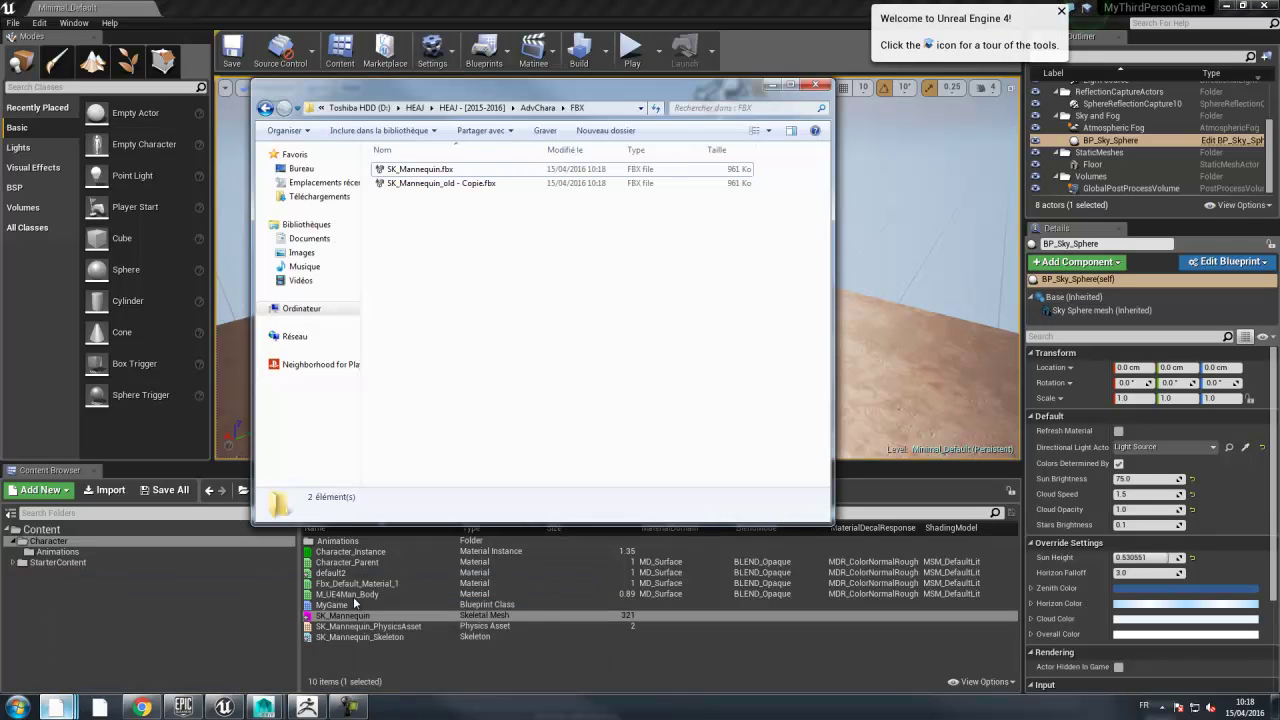
pyautogui.click(400, 170)
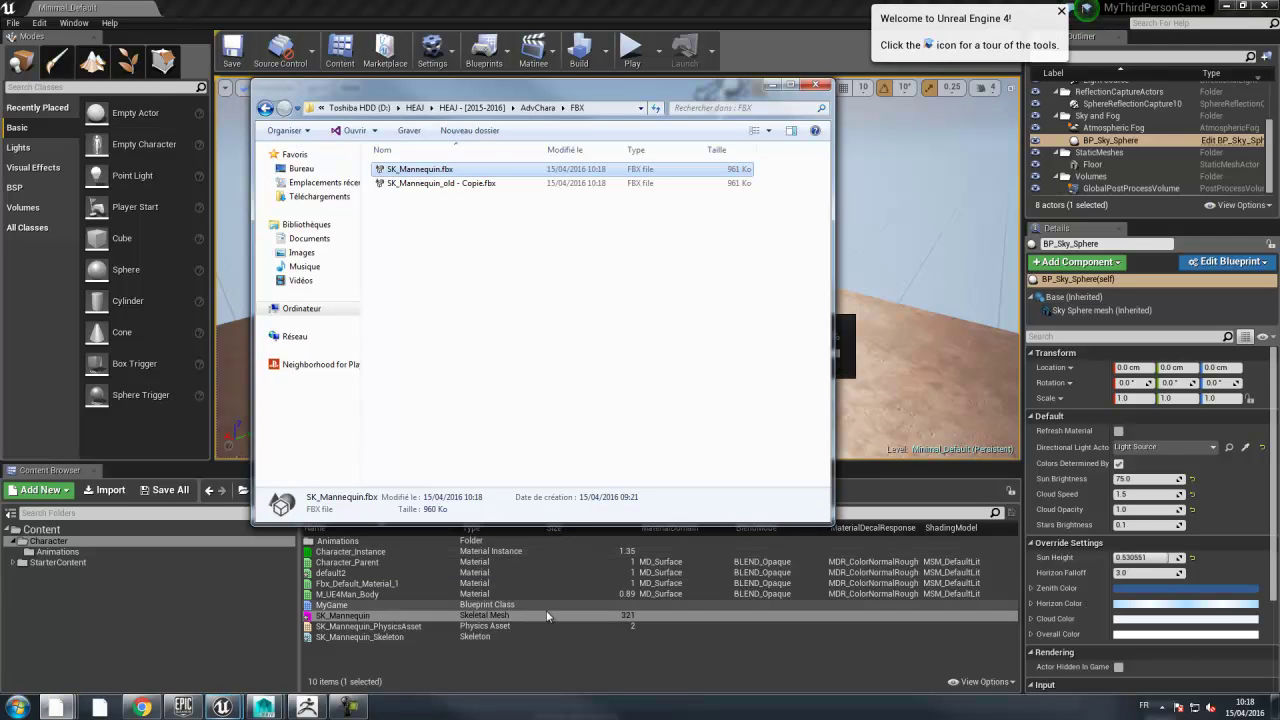
pyautogui.click(617, 6)
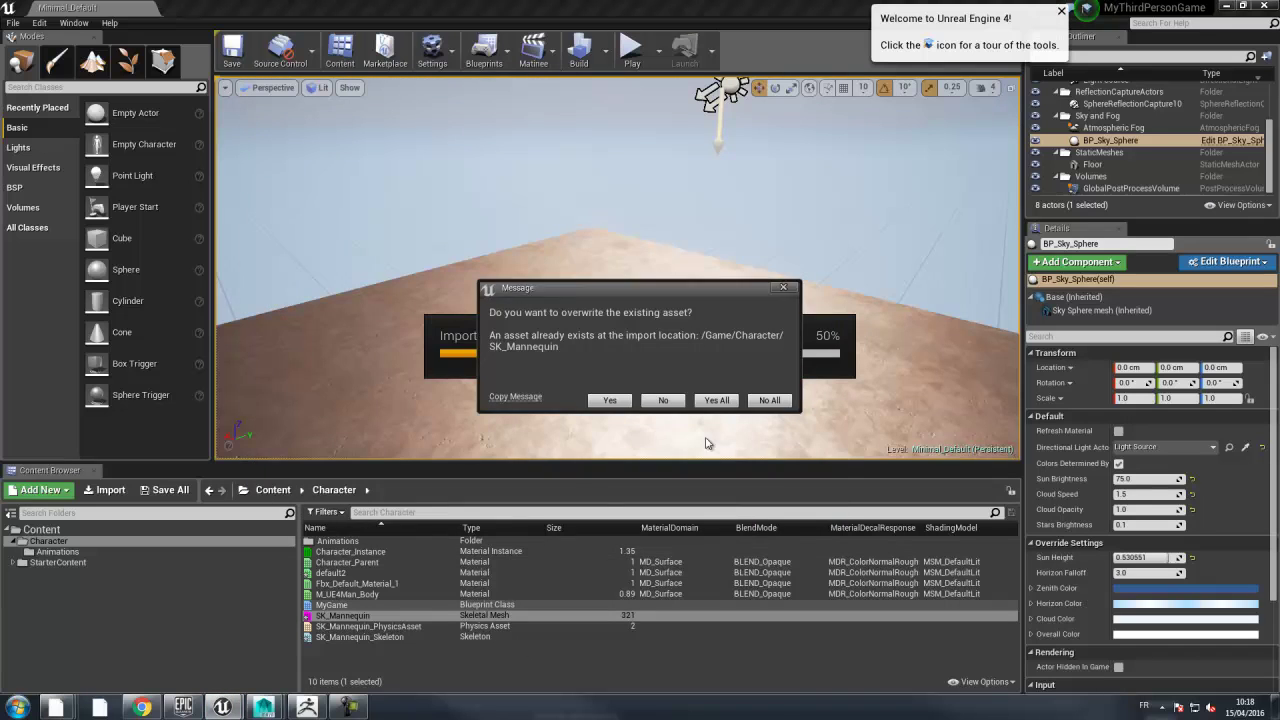
pyautogui.click(722, 400)
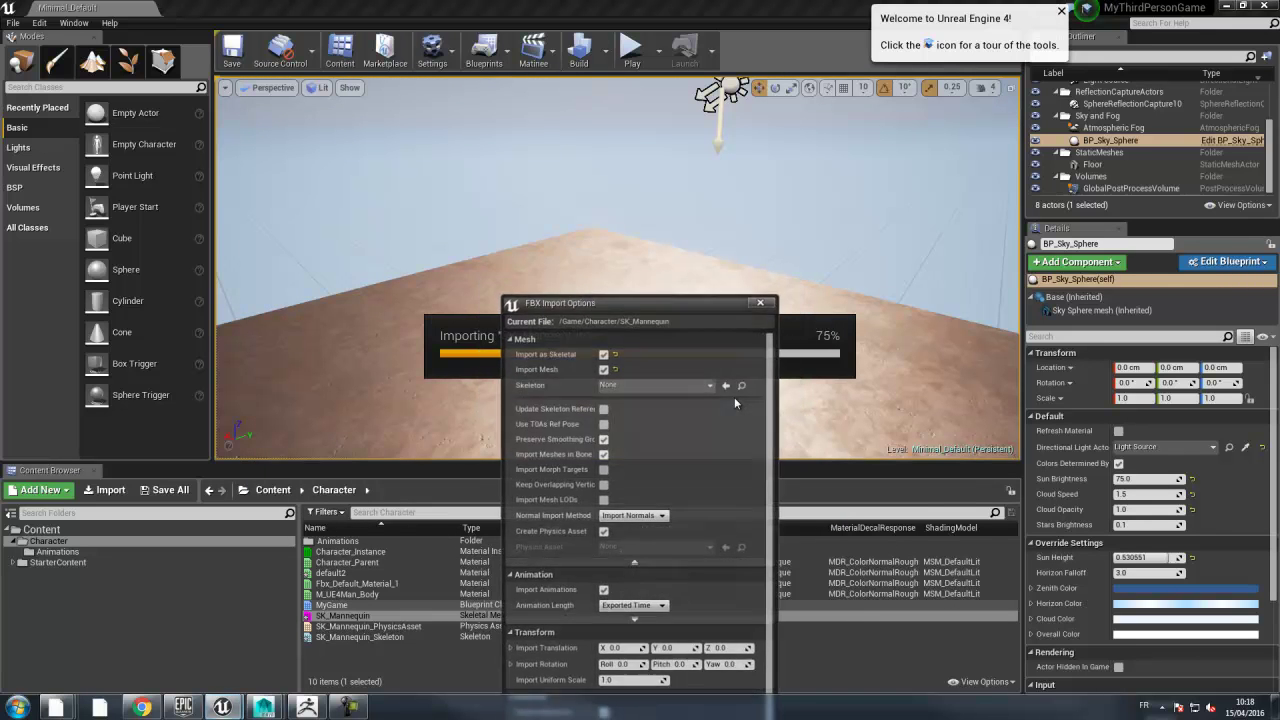
pyautogui.click(656, 579)
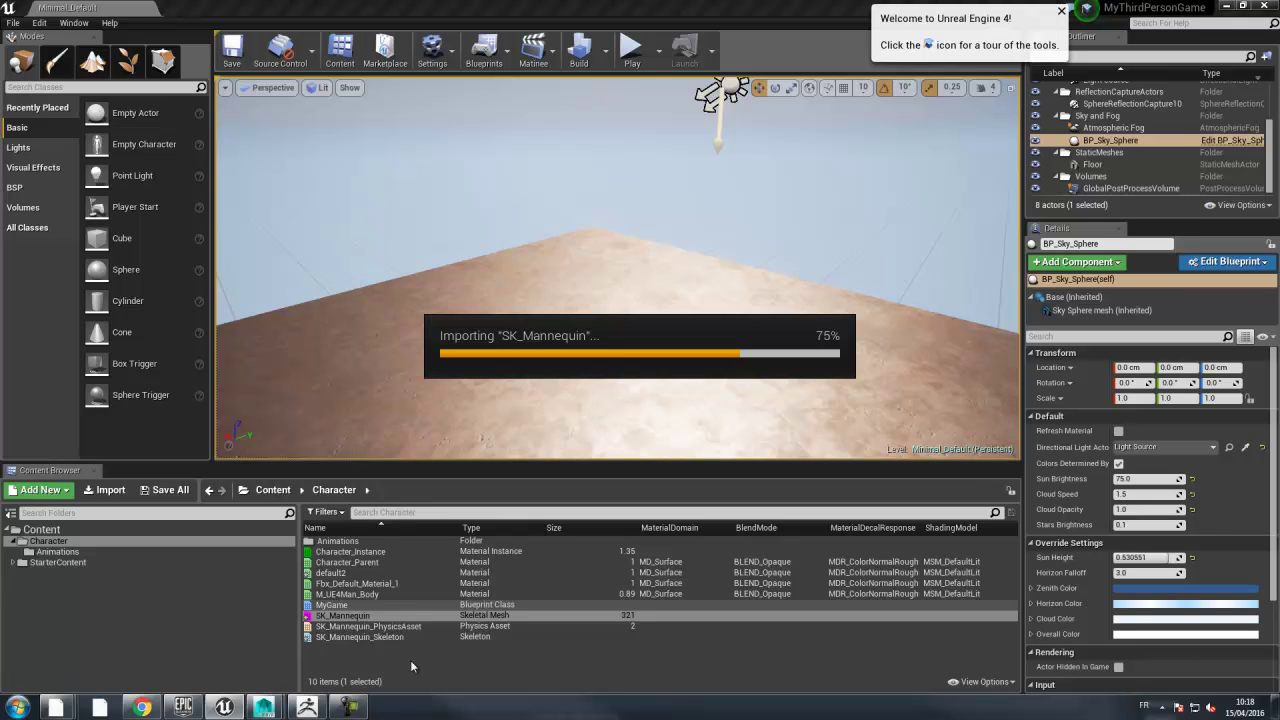
# - In Maya, turn on Display > Heads Up Display > Poly Count for the viewport
pyautogui.moveTo(263, 706)
pyautogui.click(335, 607)
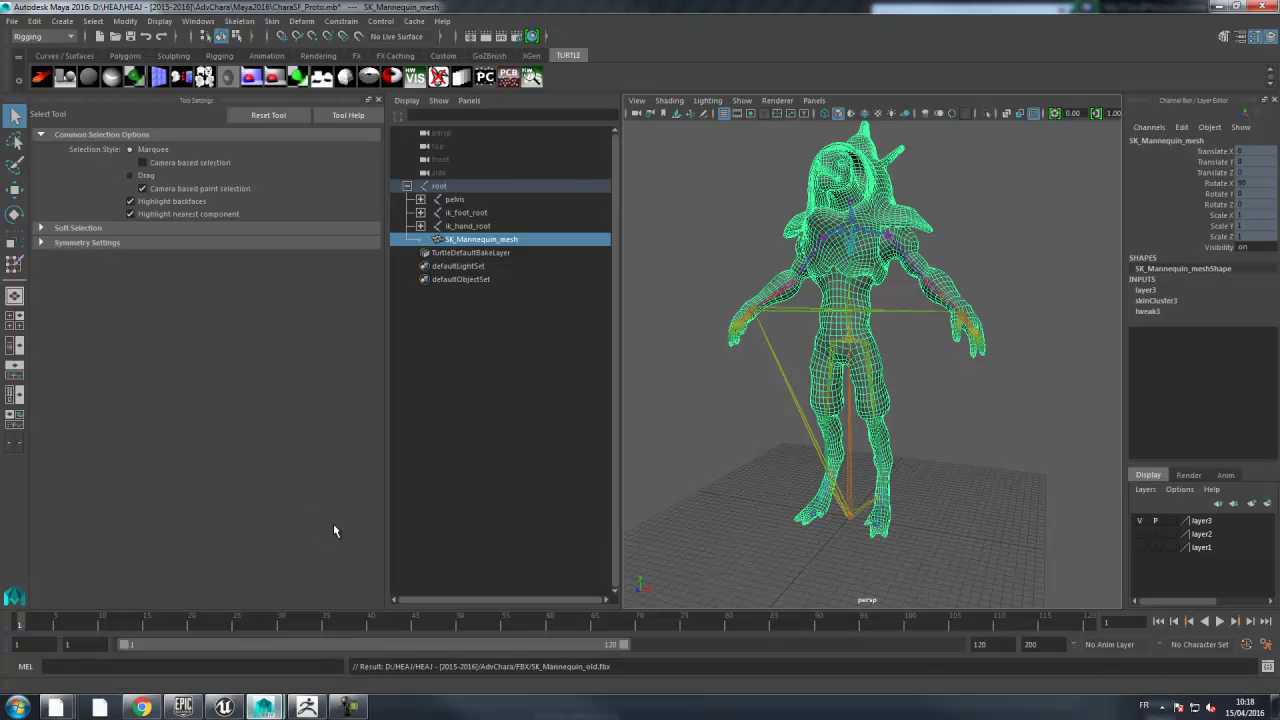
pyautogui.click(158, 22)
pyautogui.moveTo(185, 82)
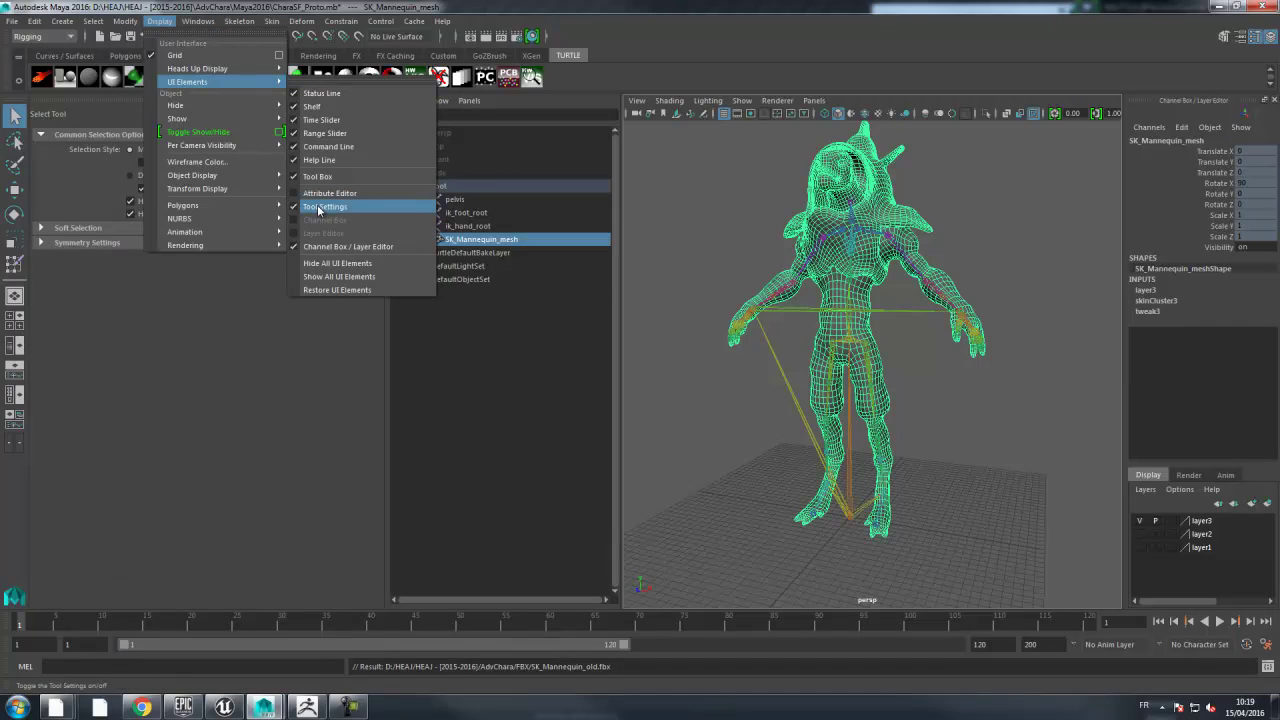
pyautogui.moveTo(230, 68)
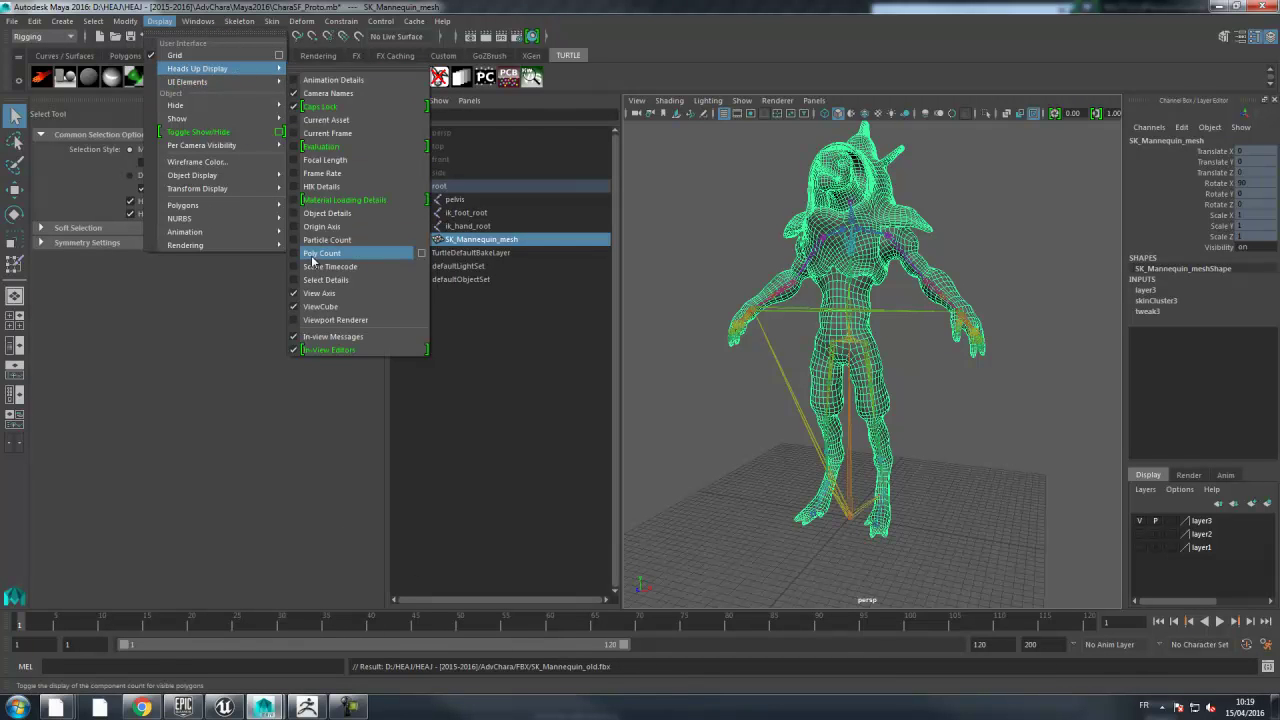
pyautogui.click(298, 254)
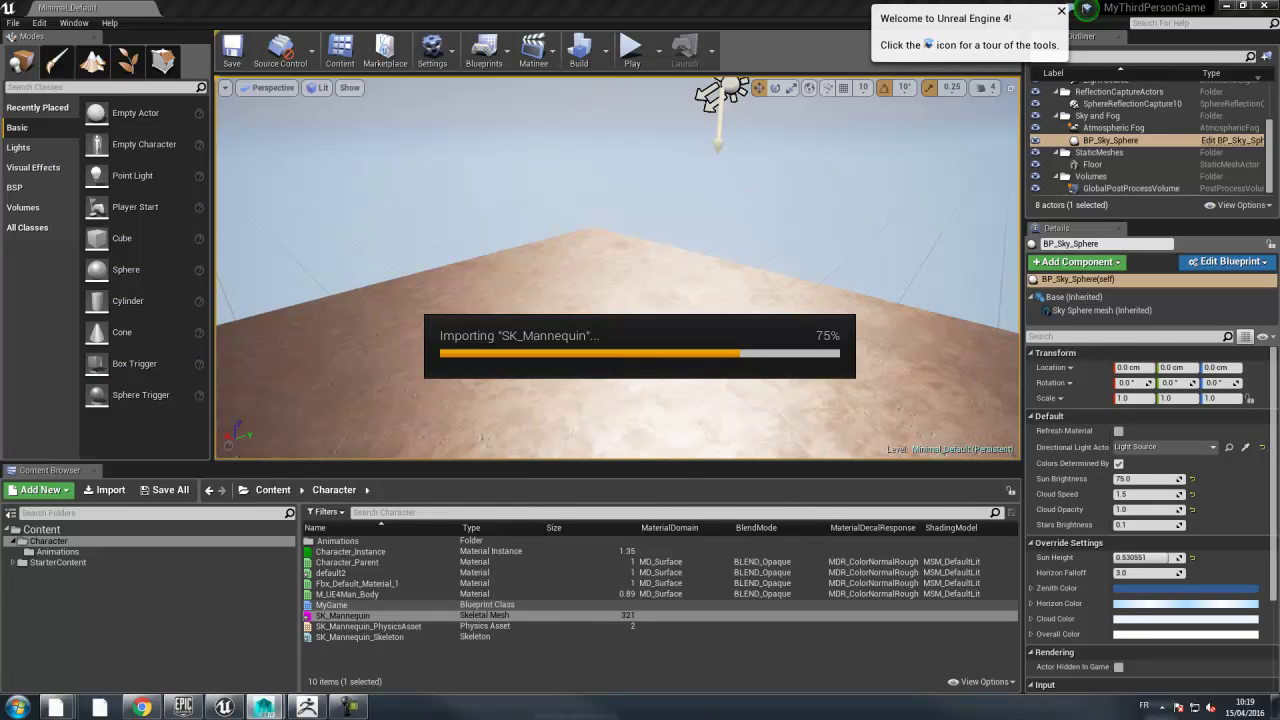
# - Play the level and run the armored character around with WASD, jumping twice with Space
pyautogui.click(631, 50)
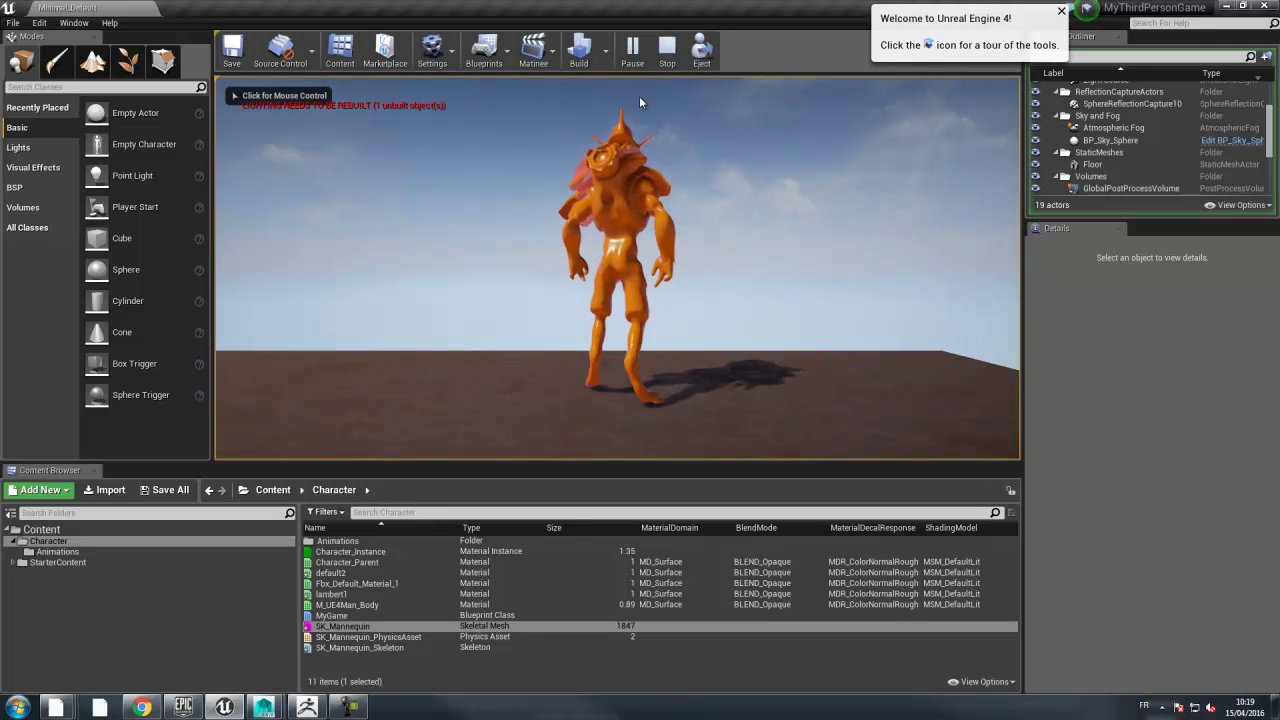
pyautogui.click(256, 134)
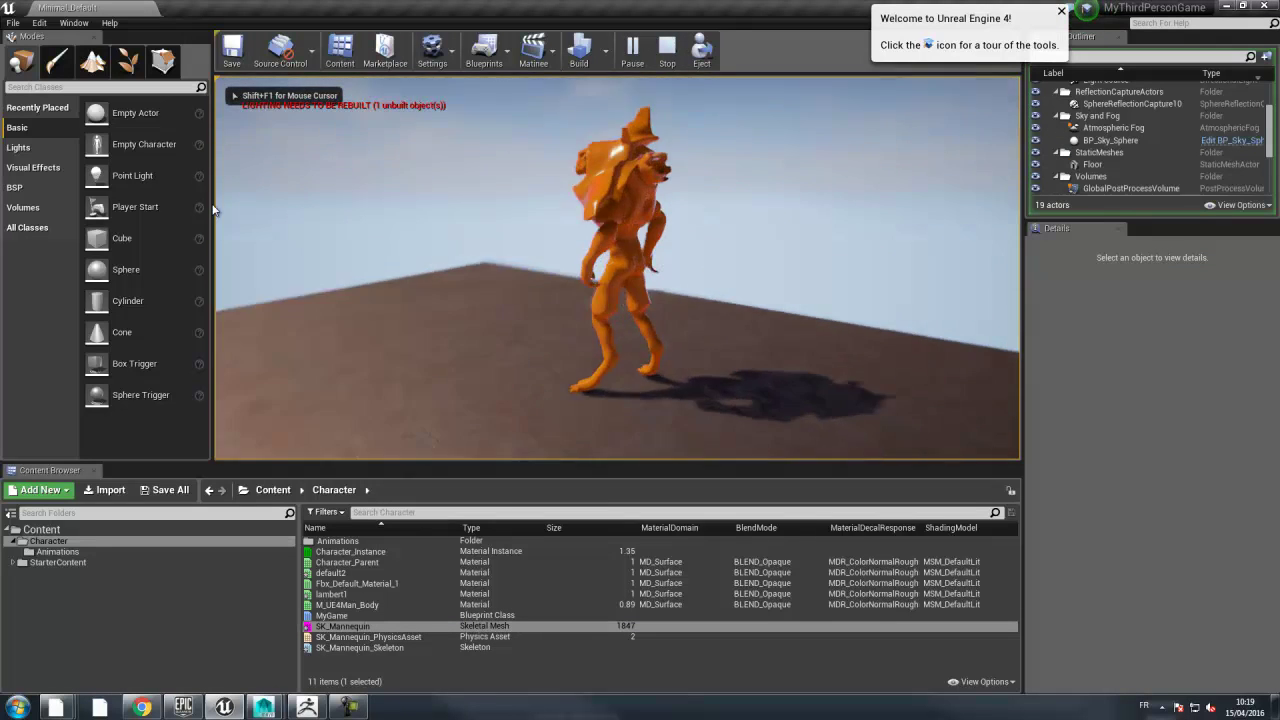
pyautogui.press('s')
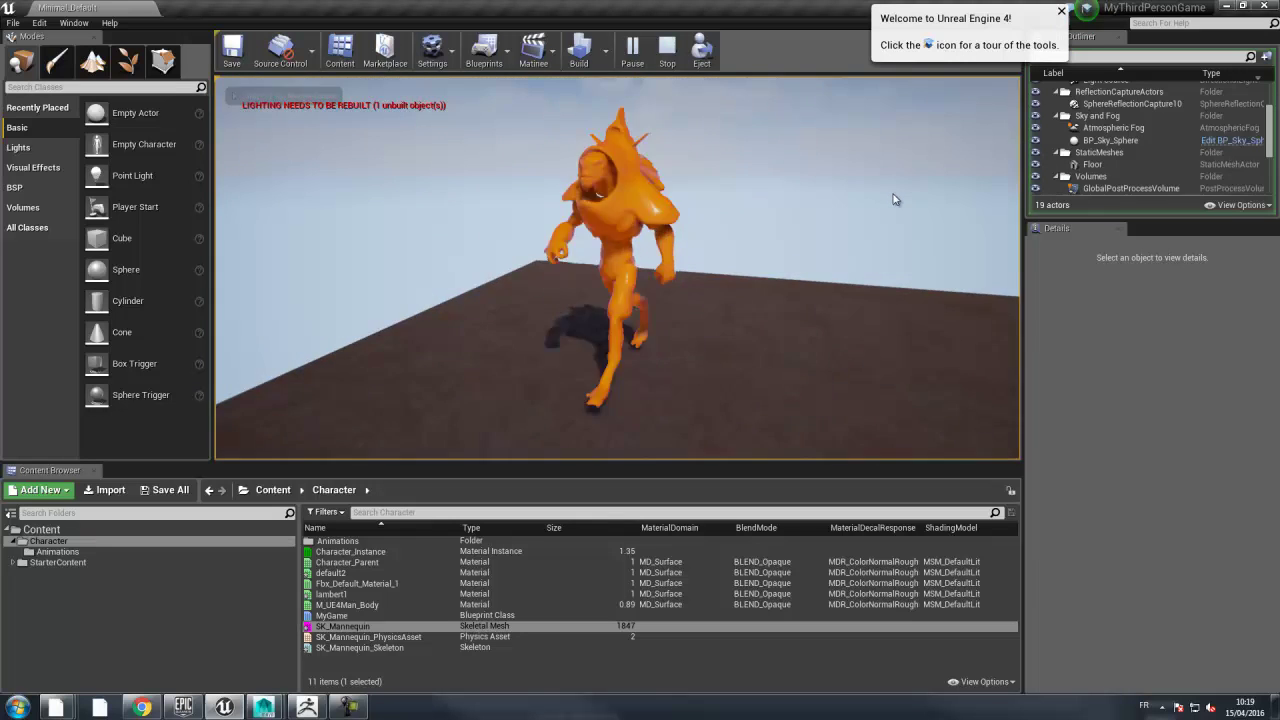
pyautogui.press('w')
pyautogui.press('s')
pyautogui.press('s')
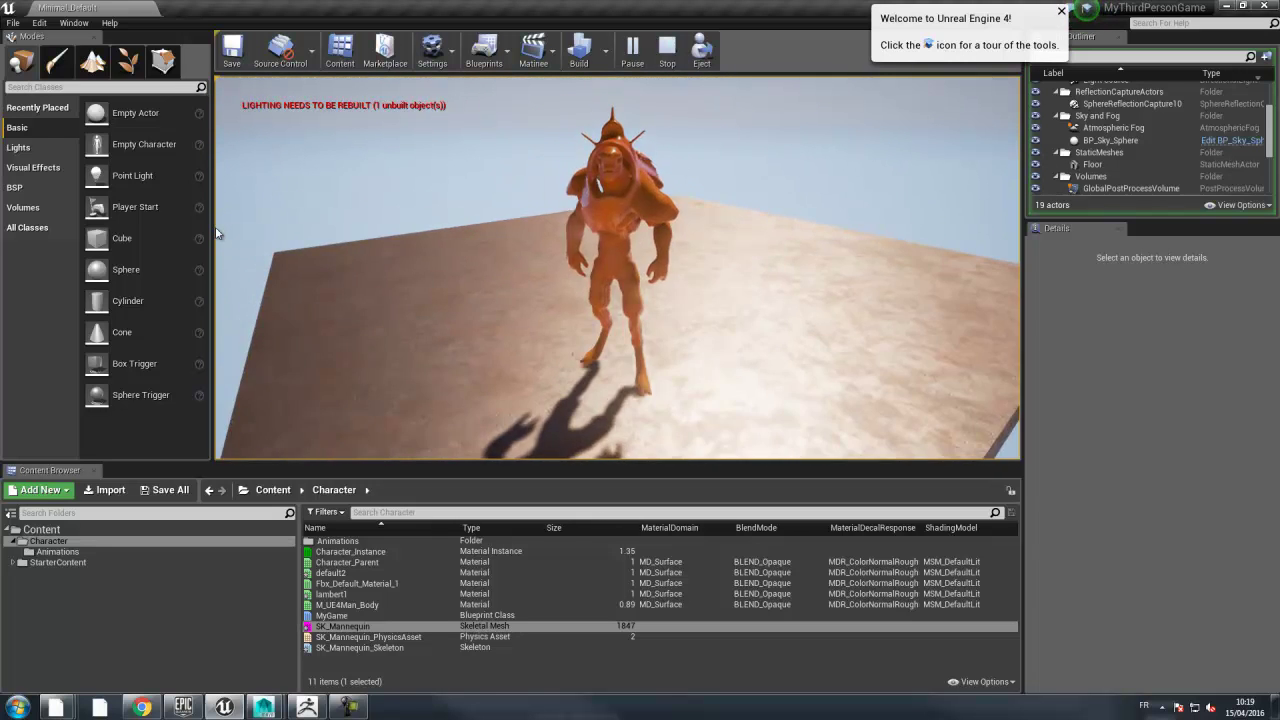
pyautogui.press('d')
pyautogui.press('s')
pyautogui.press('w')
pyautogui.press('s')
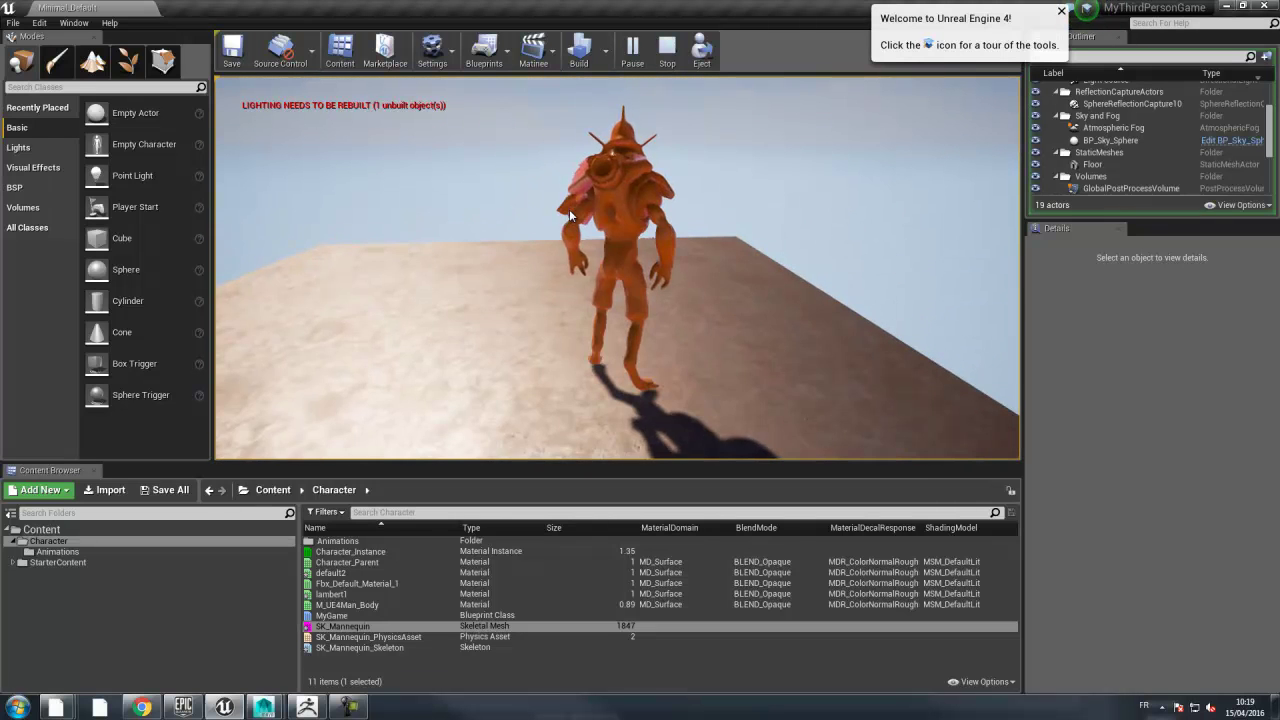
pyautogui.press('space')
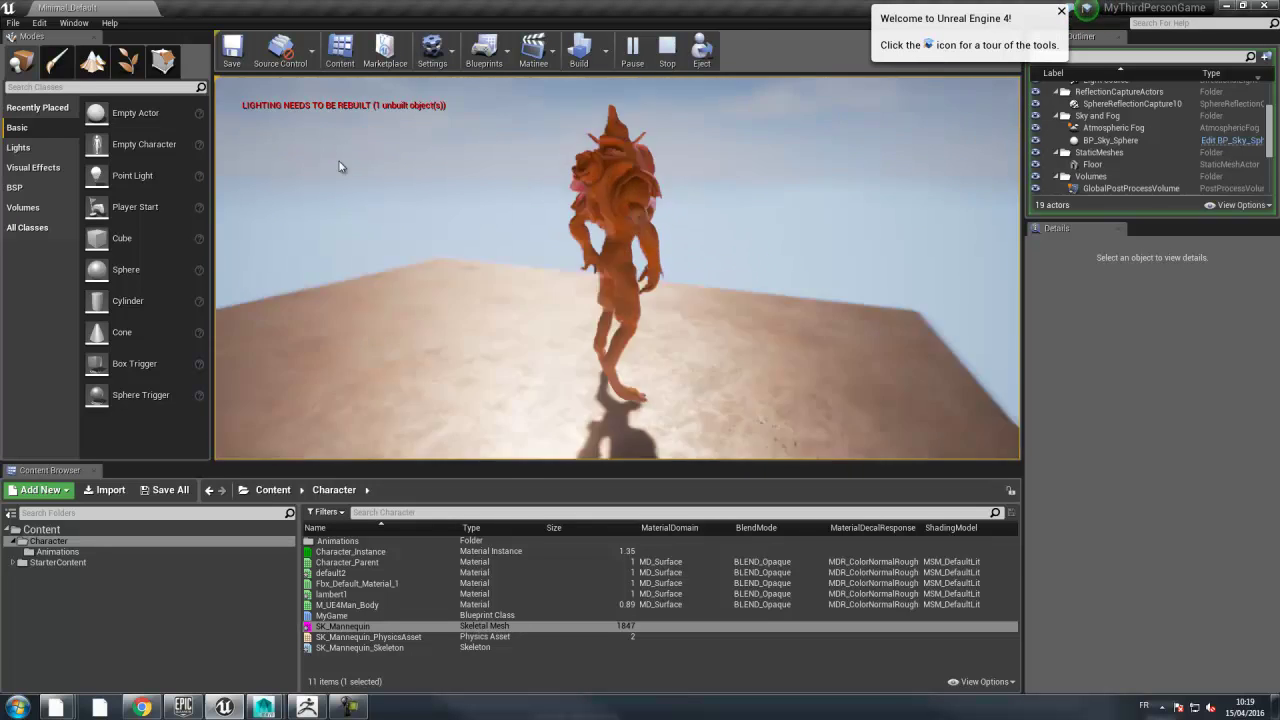
pyautogui.press('space')
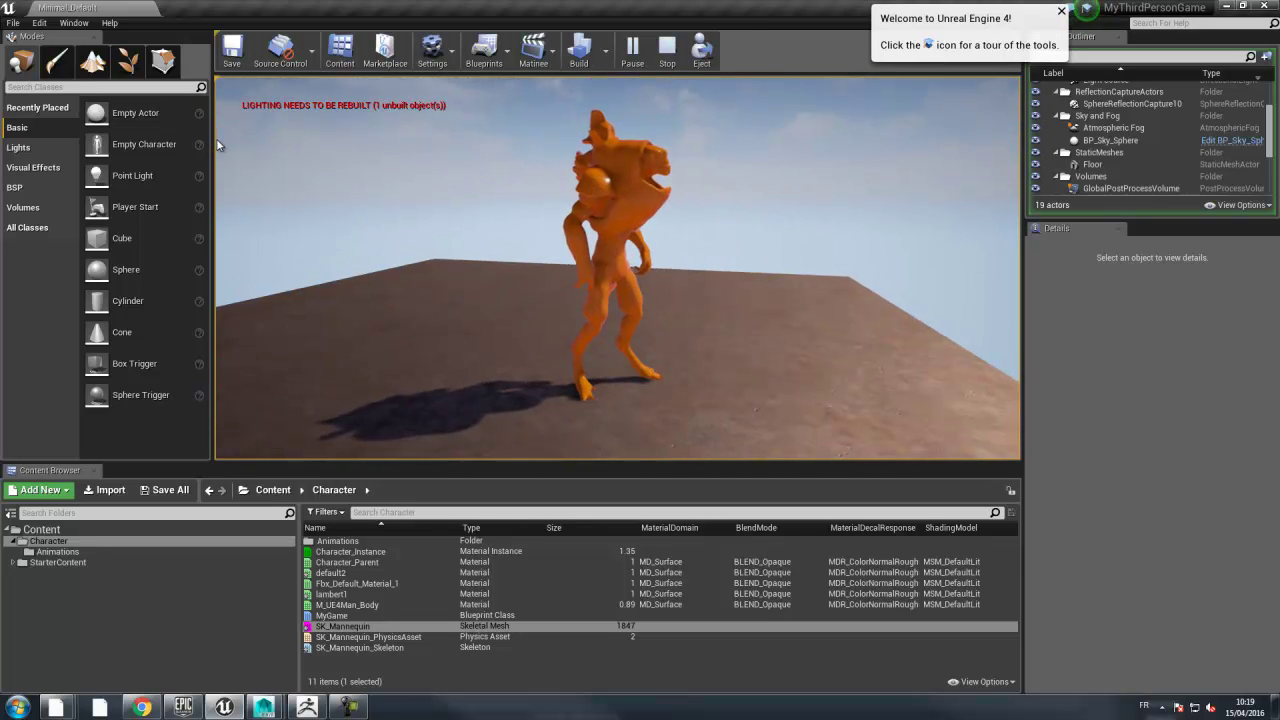
pyautogui.press('w')
pyautogui.press('s')
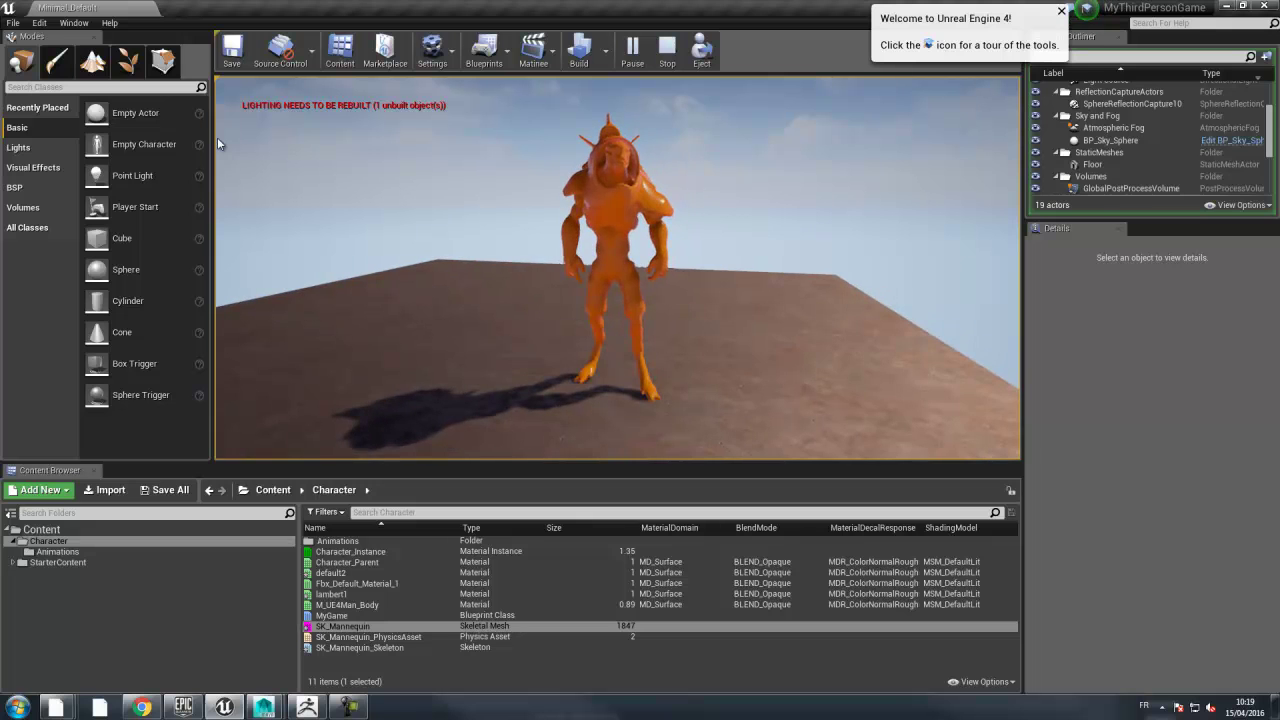
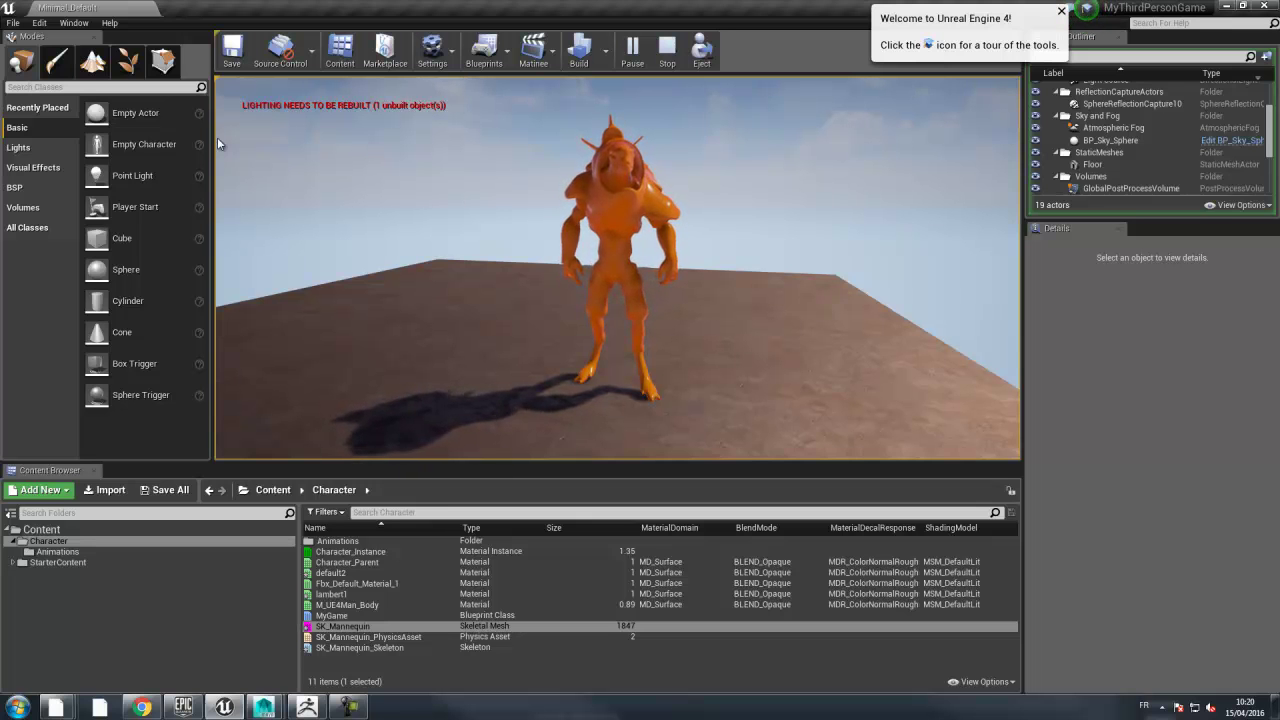
# - Stop the Play-In-Editor session with the toolbar Stop button and Esc
pyautogui.click(217, 137)
pyautogui.press('Escape')
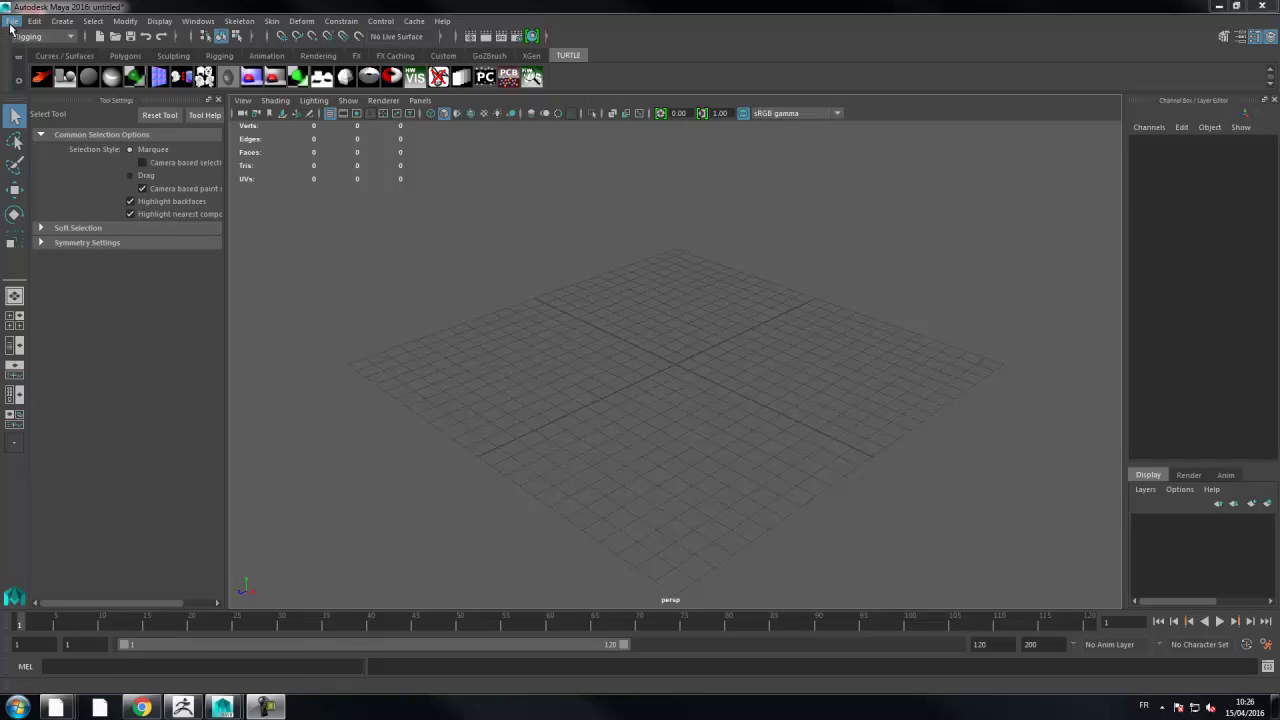
# - Open CharaSF_Proto.mb from Recent Files, discarding the empty scene and accepting the Student Version warning
pyautogui.click(12, 21)
pyautogui.click(31, 59)
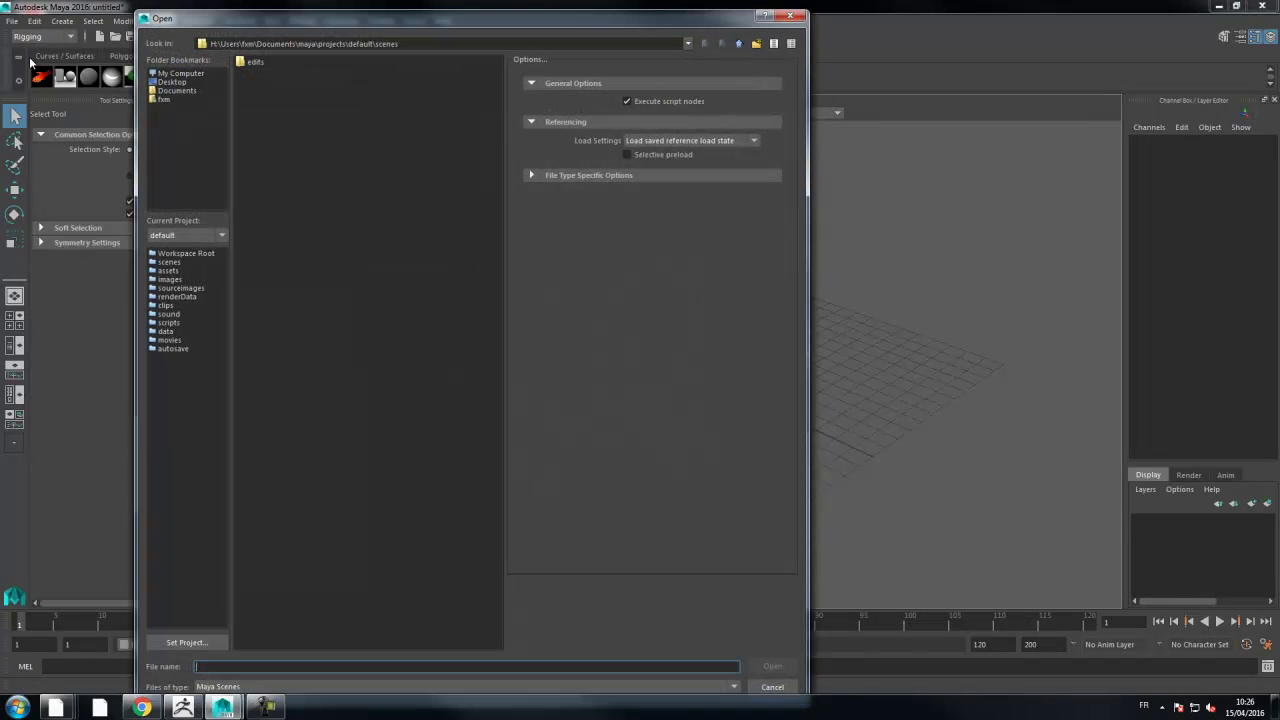
pyautogui.click(790, 16)
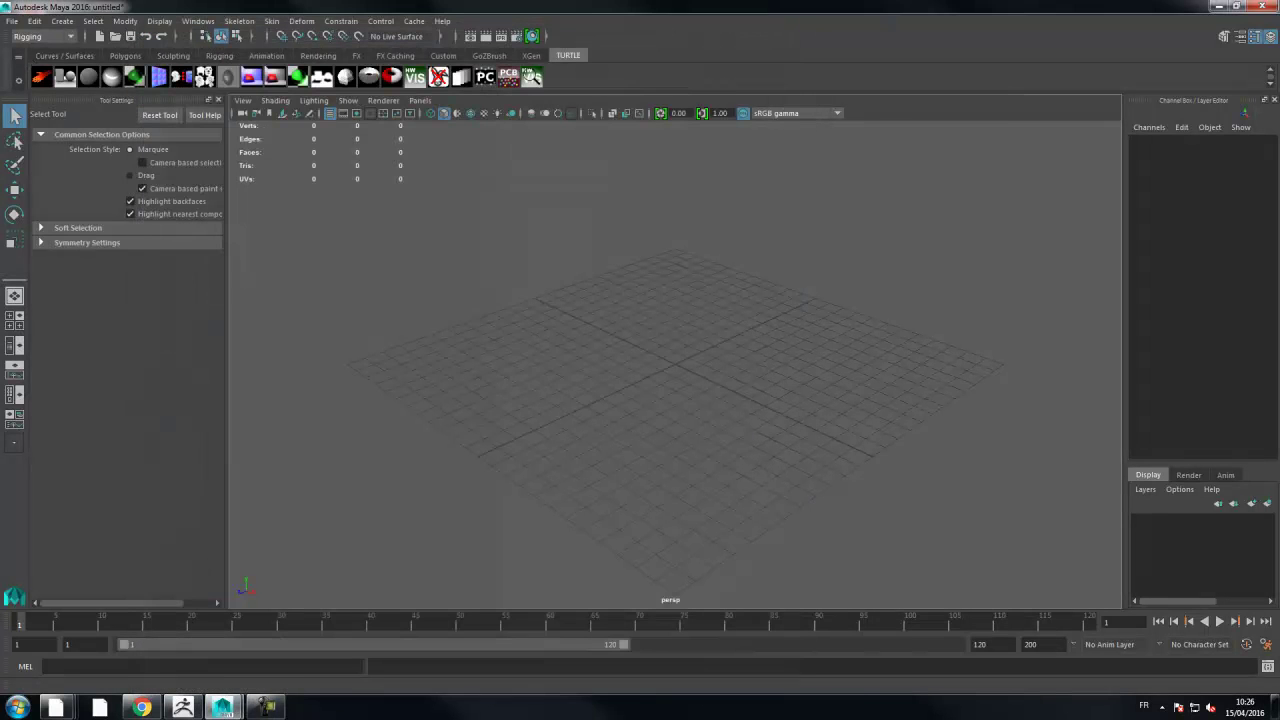
pyautogui.click(13, 22)
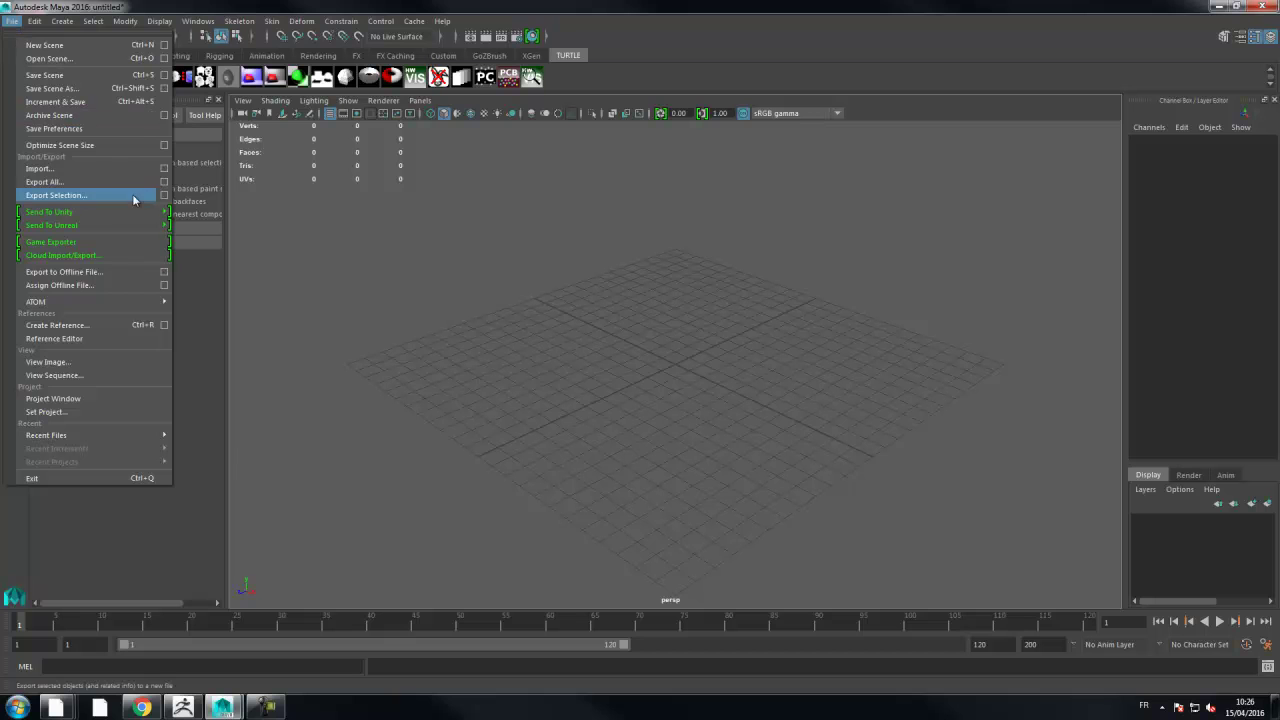
pyautogui.moveTo(120, 437)
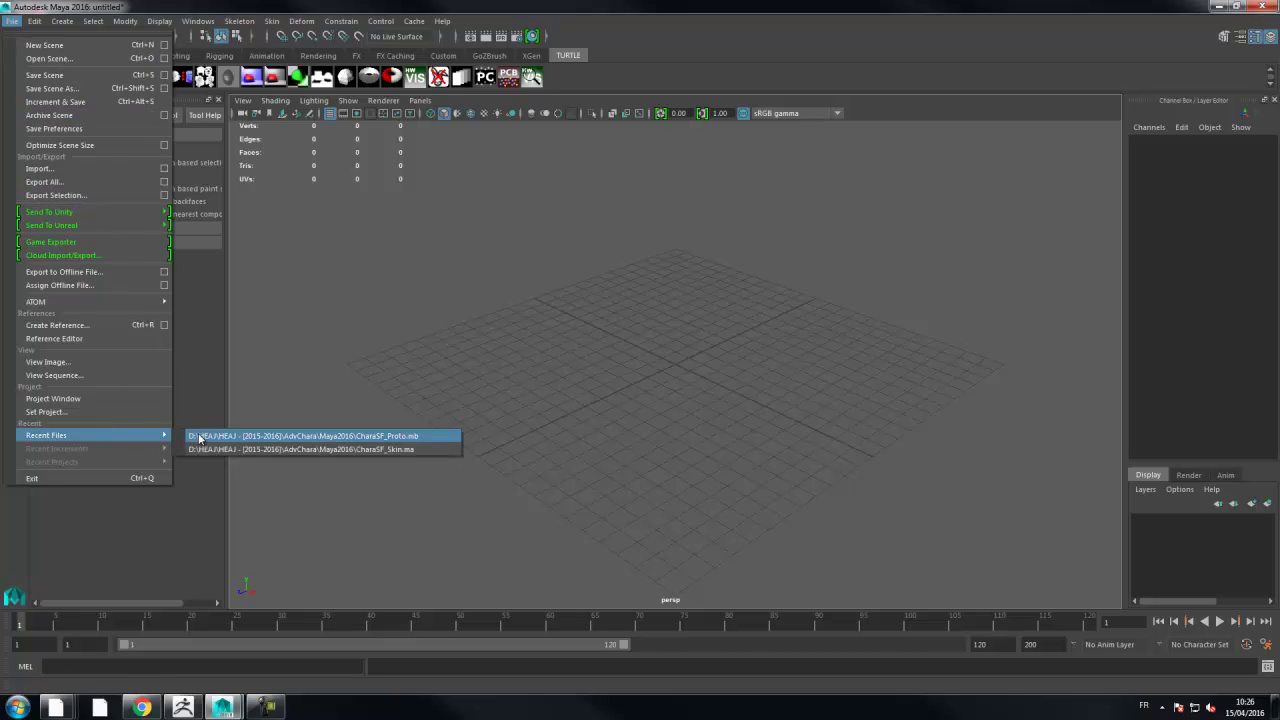
pyautogui.click(200, 436)
pyautogui.click(631, 355)
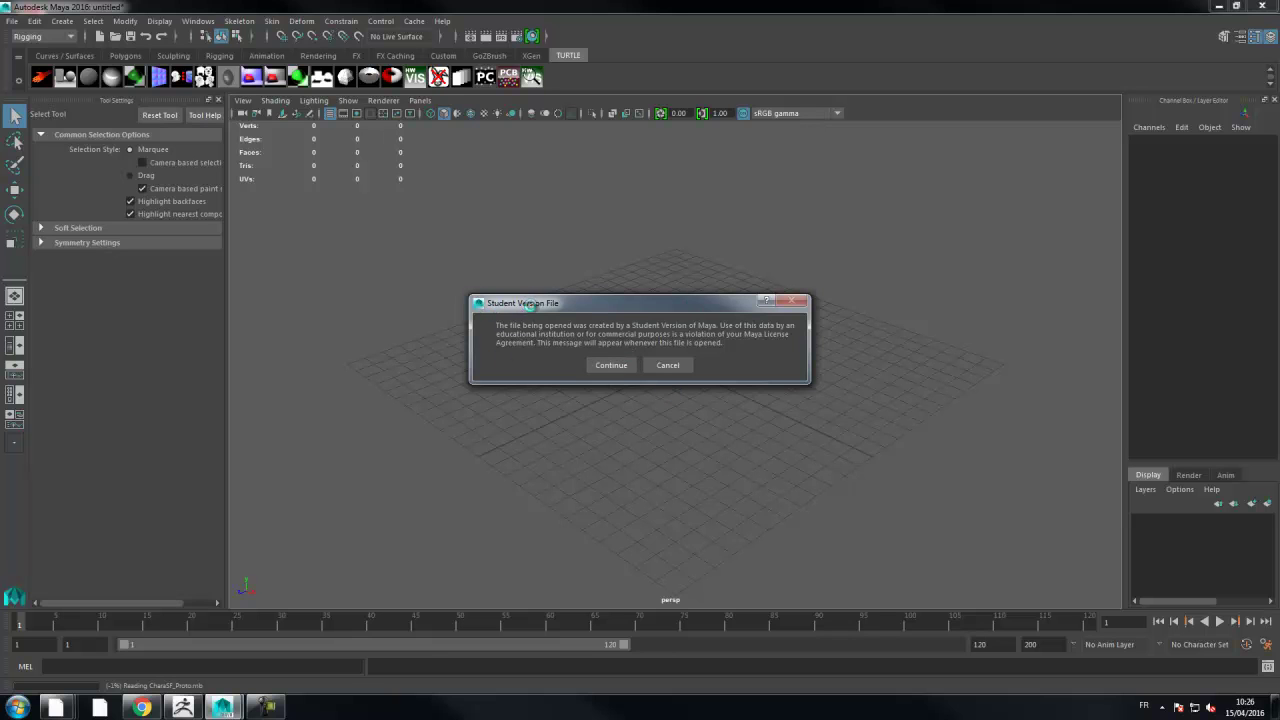
pyautogui.click(606, 365)
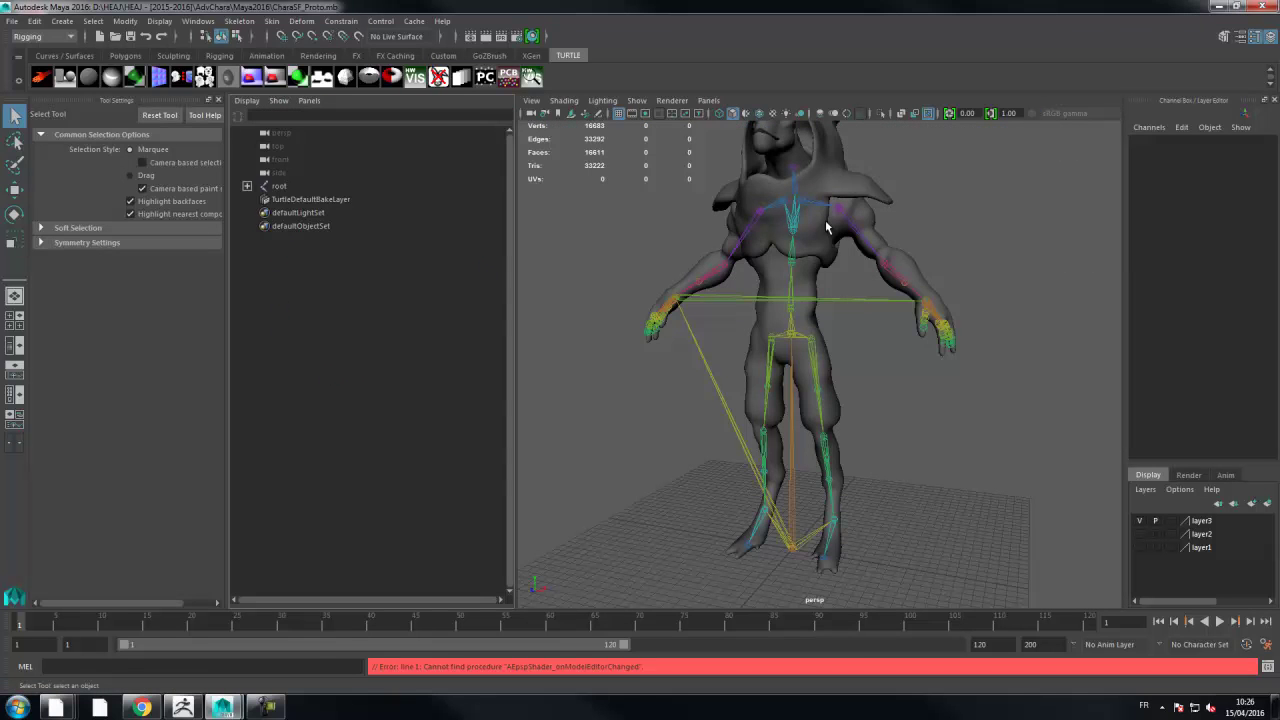
# - Select the character mesh, widen the 3D view and orbit to a three-quarter angle
pyautogui.click(855, 234)
pyautogui.moveTo(514, 267); pyautogui.dragTo(428, 267)
pyautogui.keyDown('alt'); pyautogui.moveTo(912, 296); pyautogui.dragTo(780, 260); pyautogui.keyUp('alt')
# - Start a new empty scene, discarding changes to the character scene
pyautogui.click(12, 21)
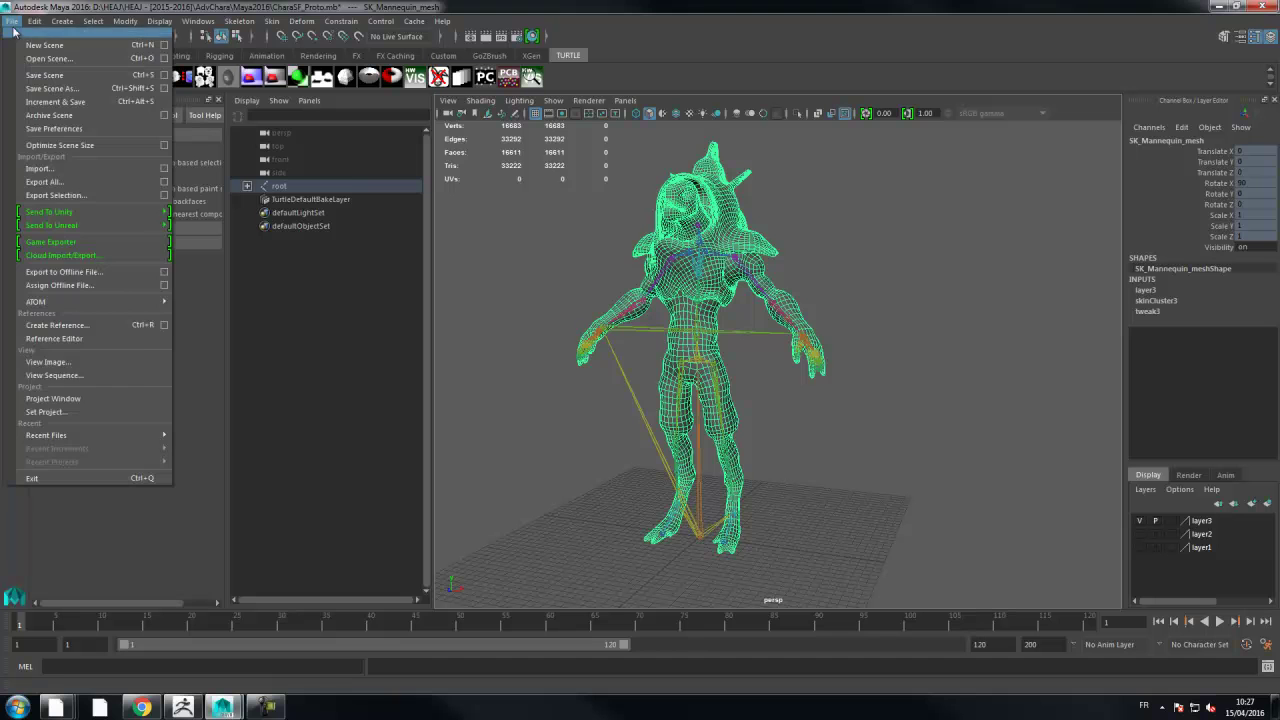
pyautogui.click(28, 45)
pyautogui.click(639, 356)
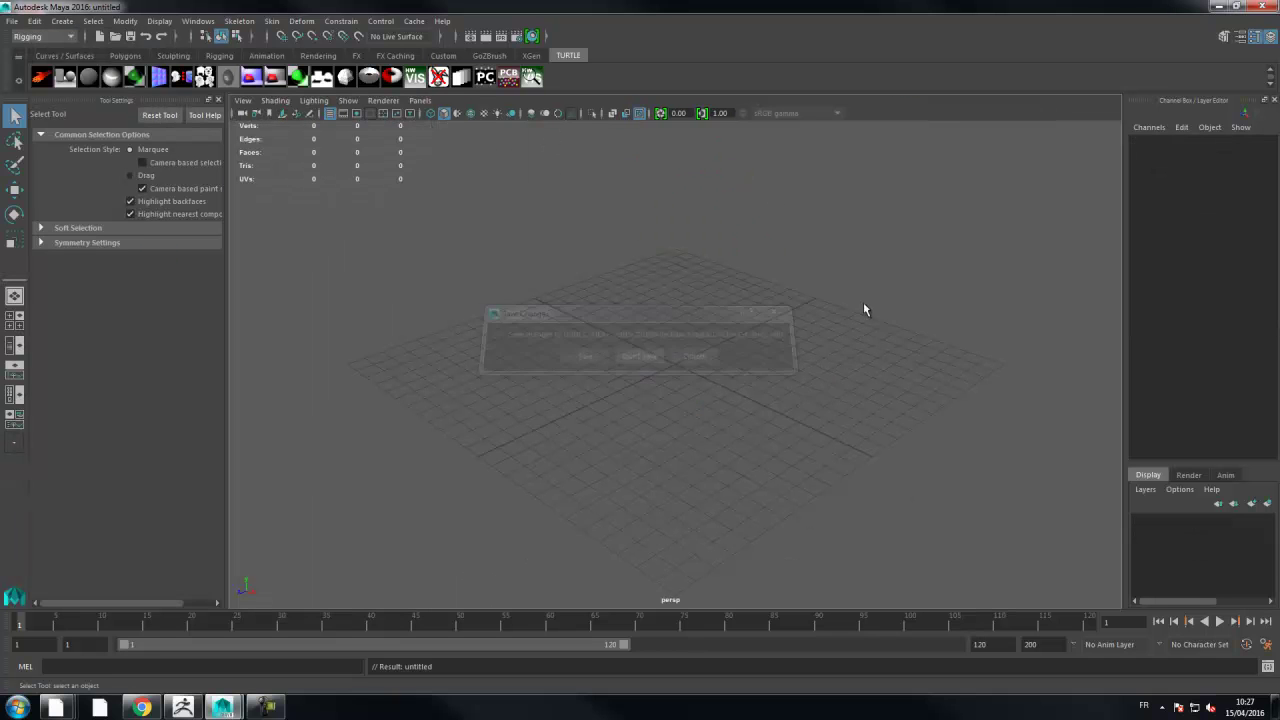
# - Open the Create Reference dialog and try bringing up a Windows file browser
pyautogui.click(13, 22)
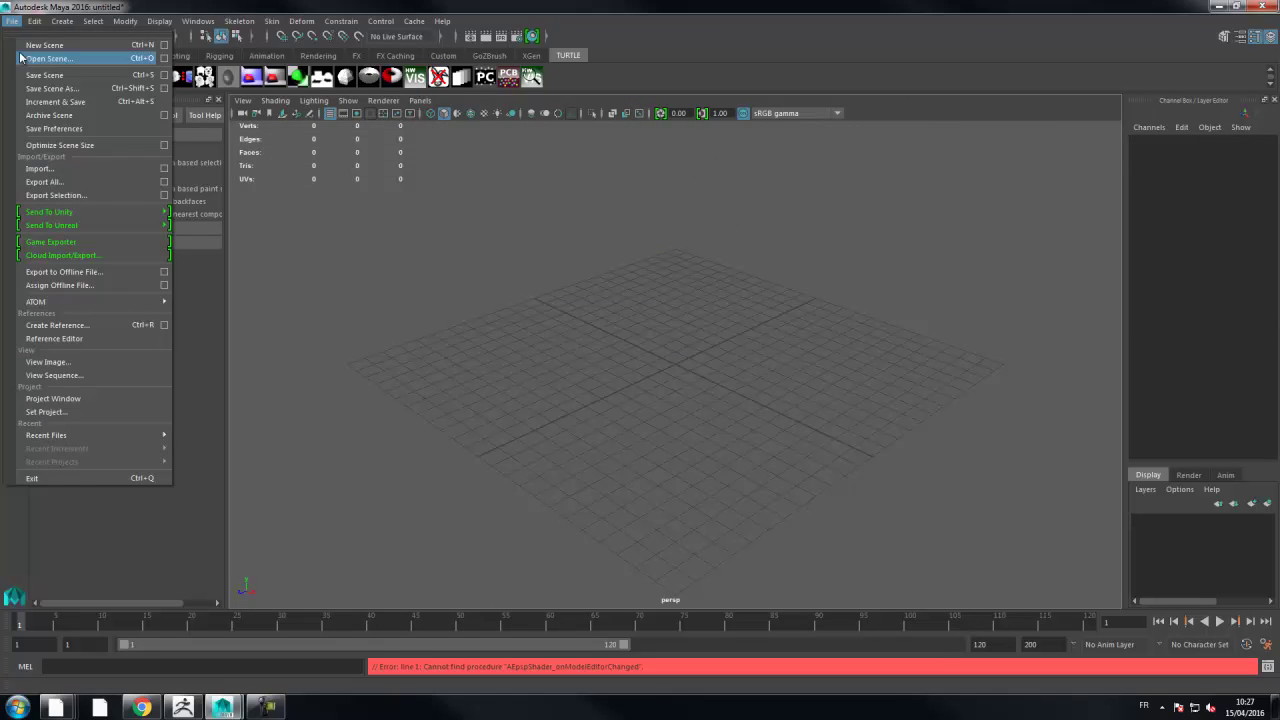
pyautogui.click(66, 328)
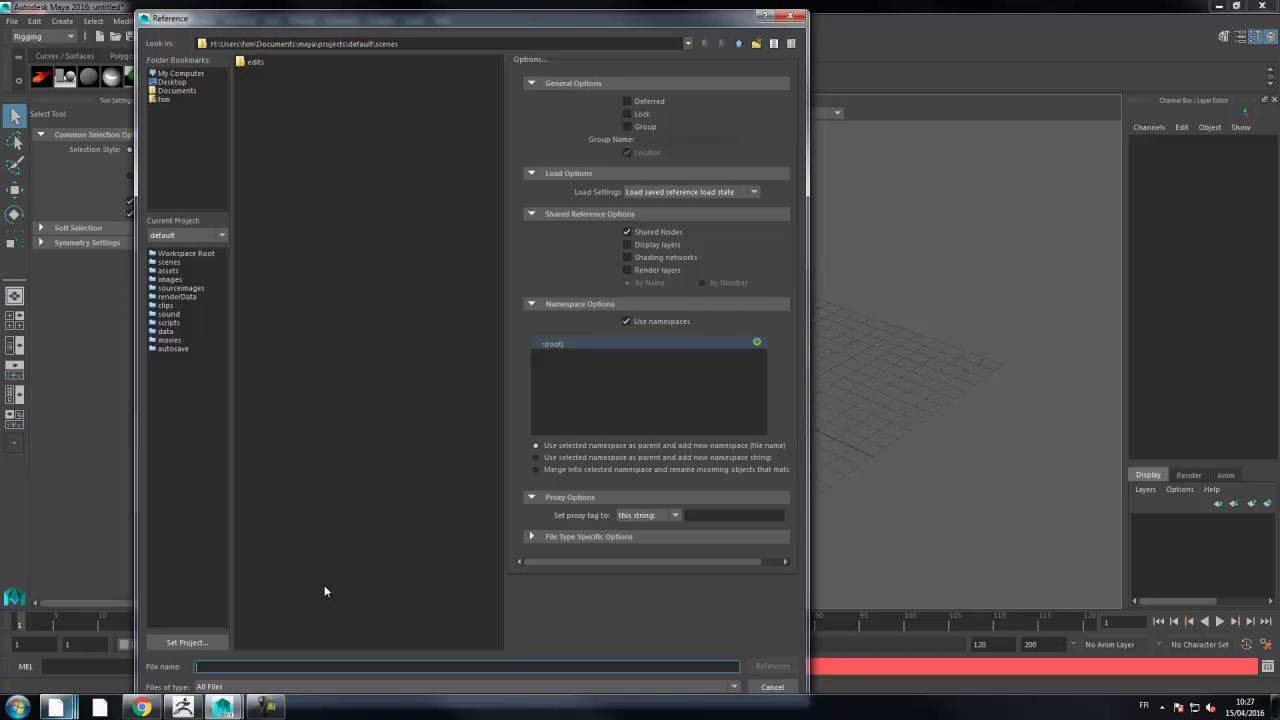
pyautogui.click(103, 707)
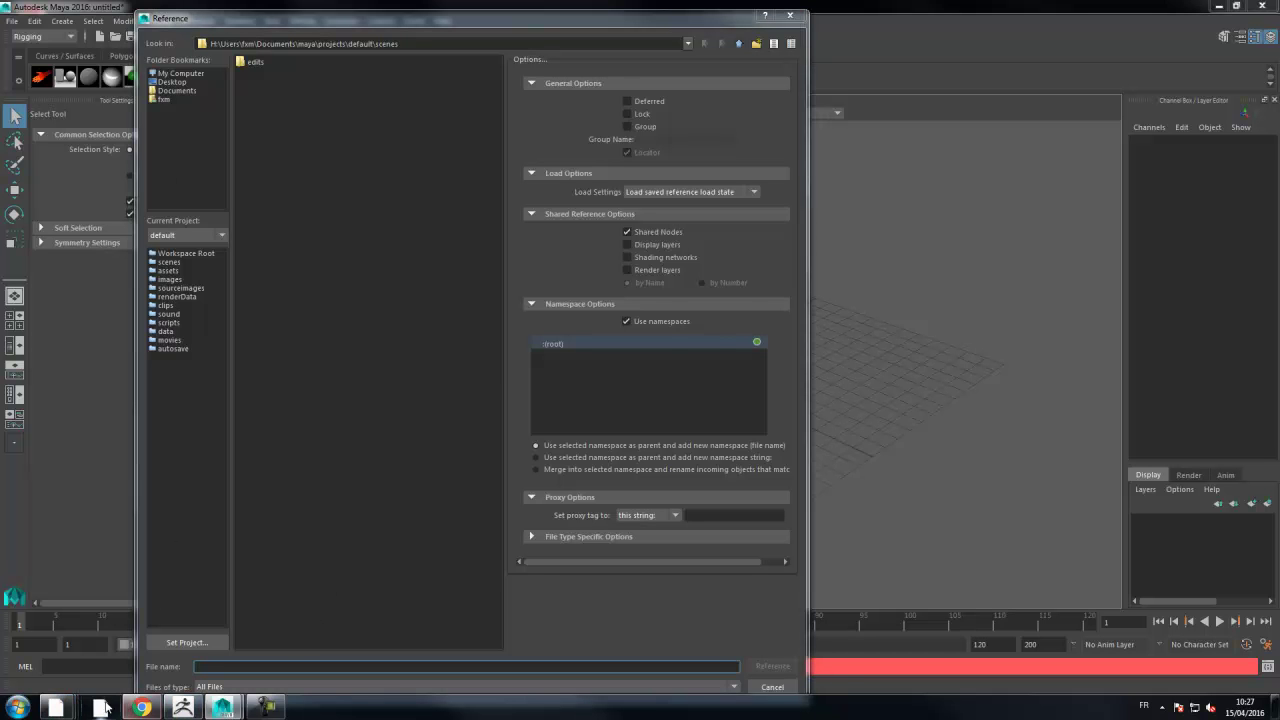
pyautogui.moveTo(73, 704)
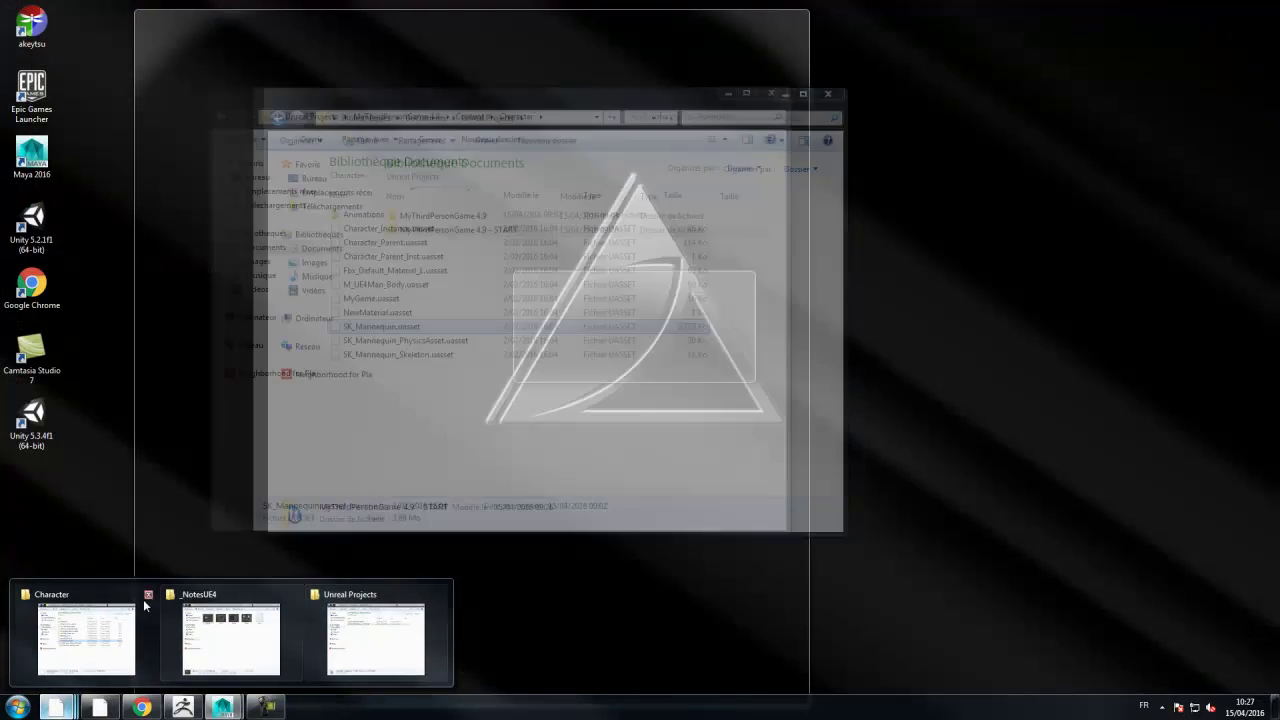
# - Bring up an Explorer window and browse to the computer's drives
pyautogui.click(100, 625)
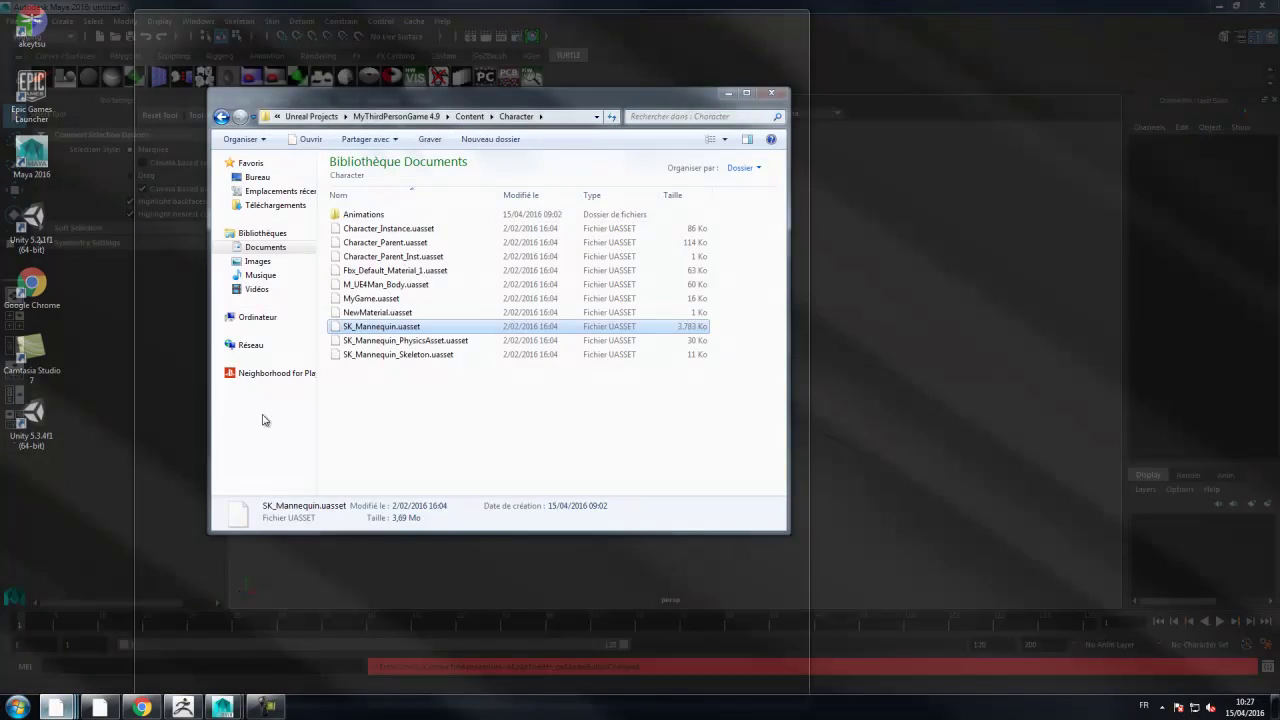
pyautogui.moveTo(57, 707)
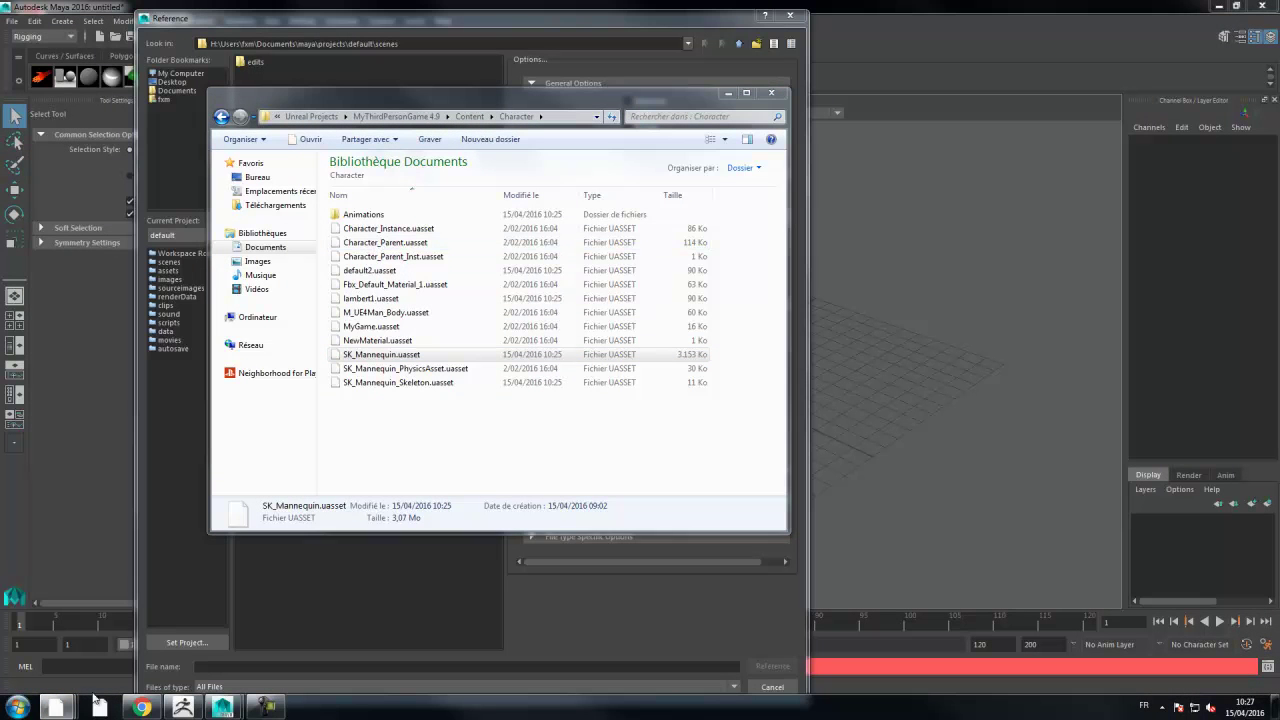
pyautogui.click(385, 628)
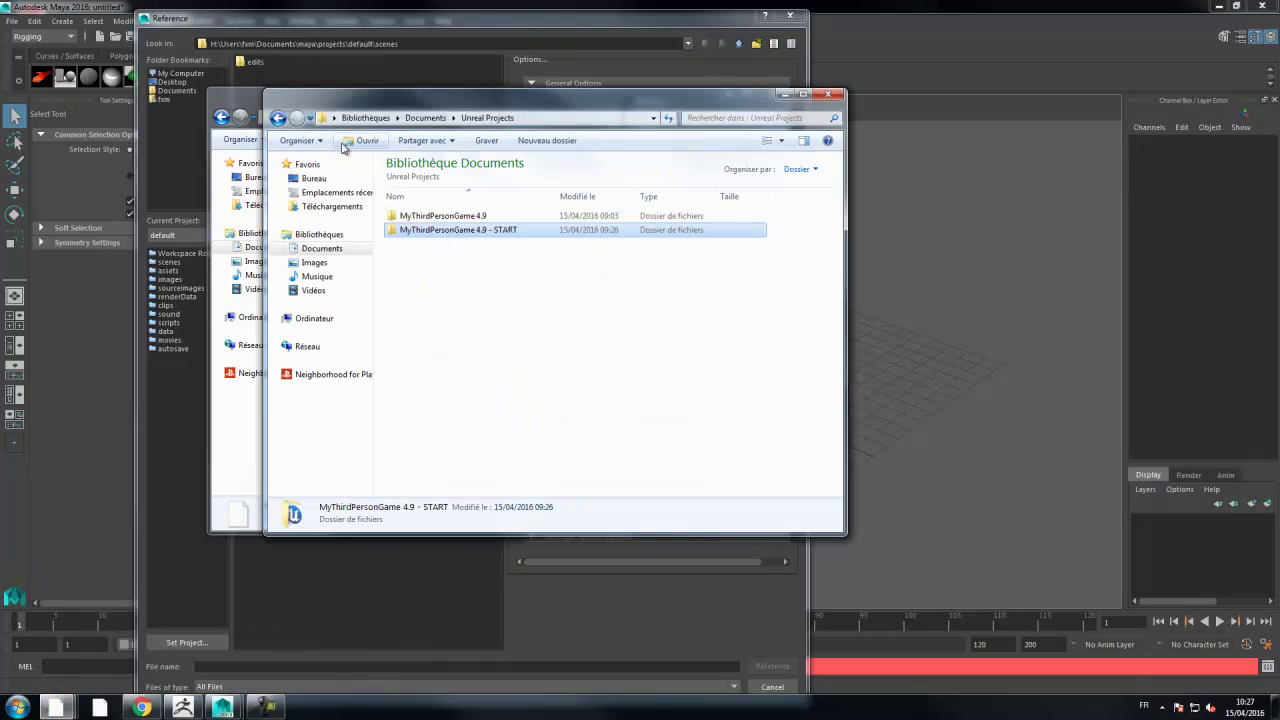
pyautogui.click(313, 178)
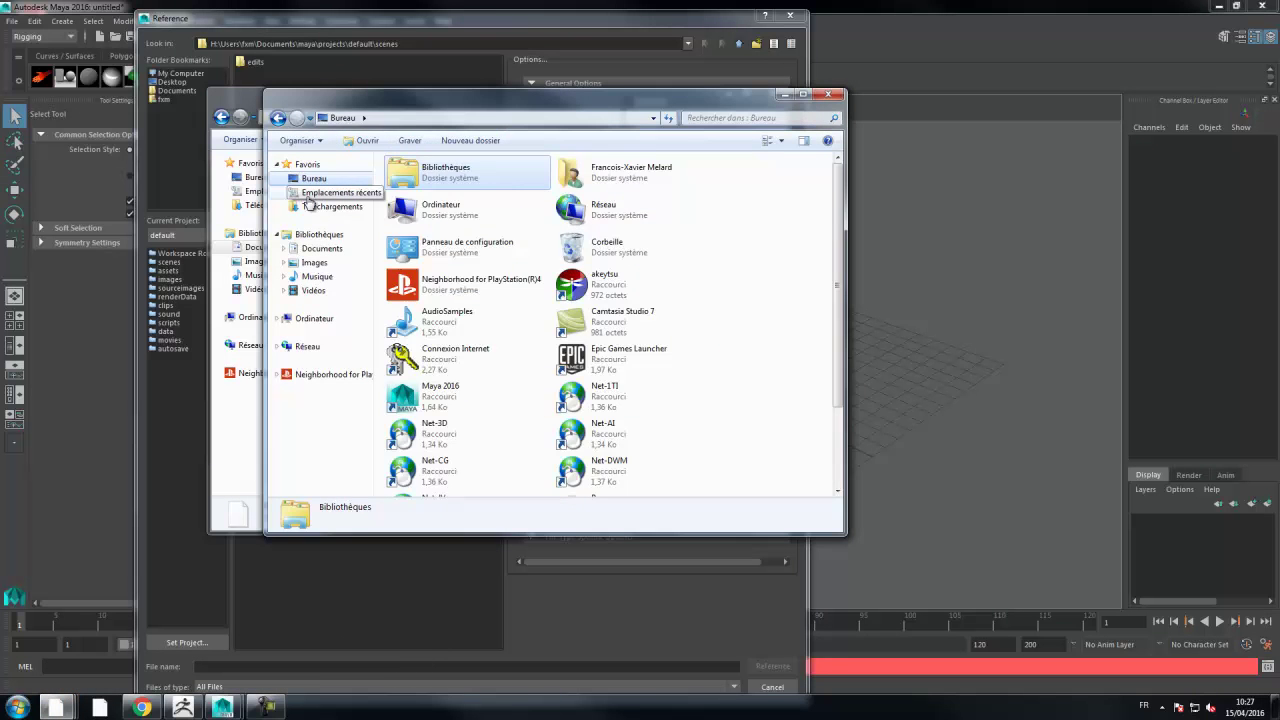
pyautogui.click(310, 194)
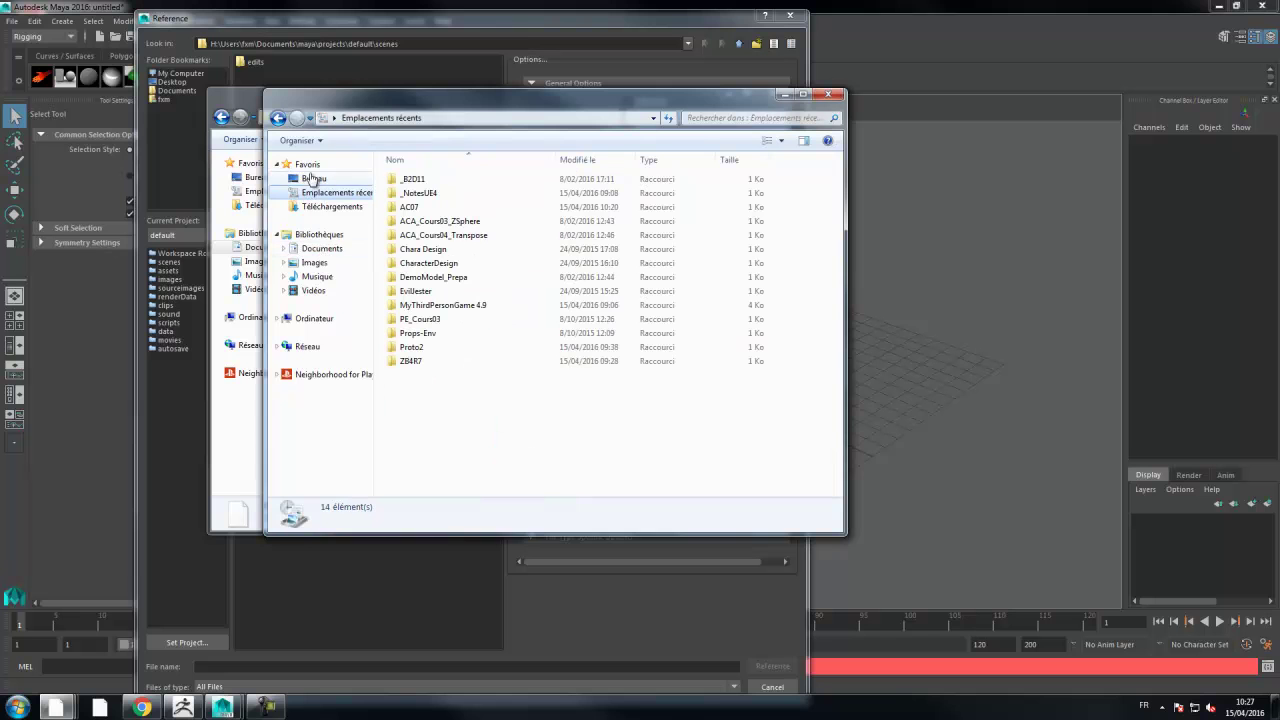
pyautogui.click(312, 318)
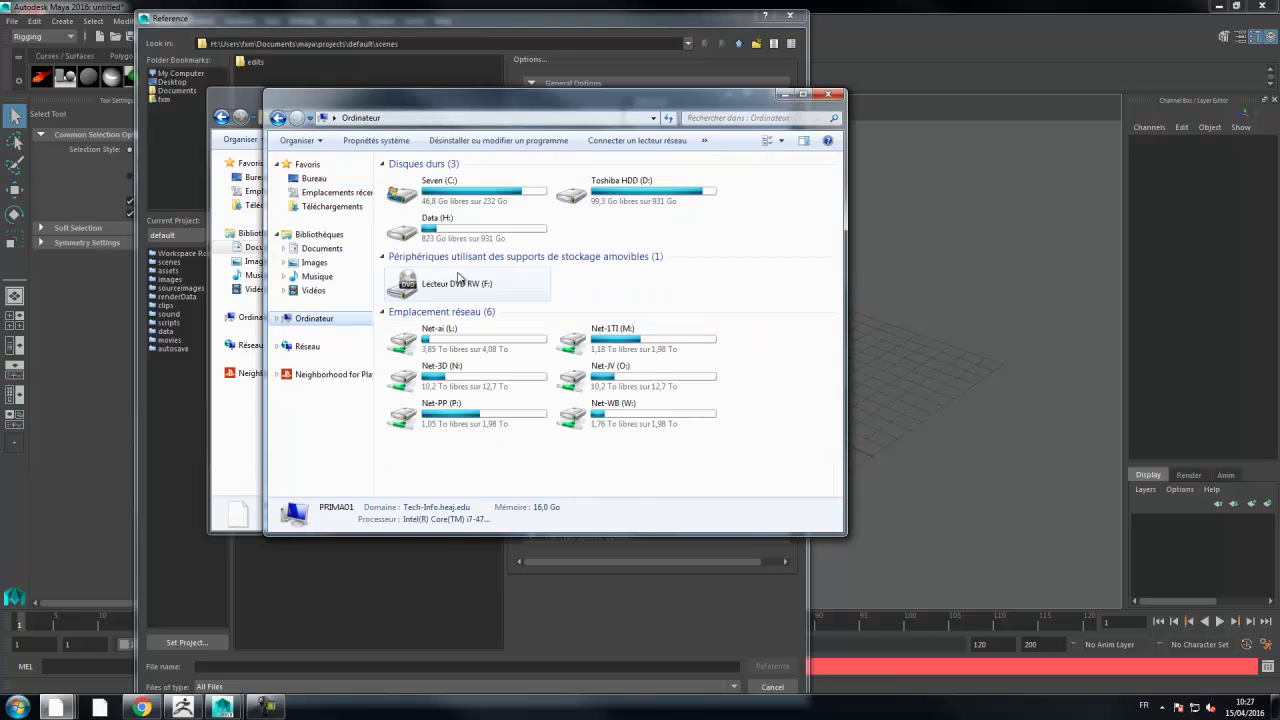
# - Navigate D: > HEAJ > HEAJ - [2015-2016] > AdvChara > Maya2016 and copy its folder path
pyautogui.doubleClick(640, 193)
pyautogui.doubleClick(410, 347)
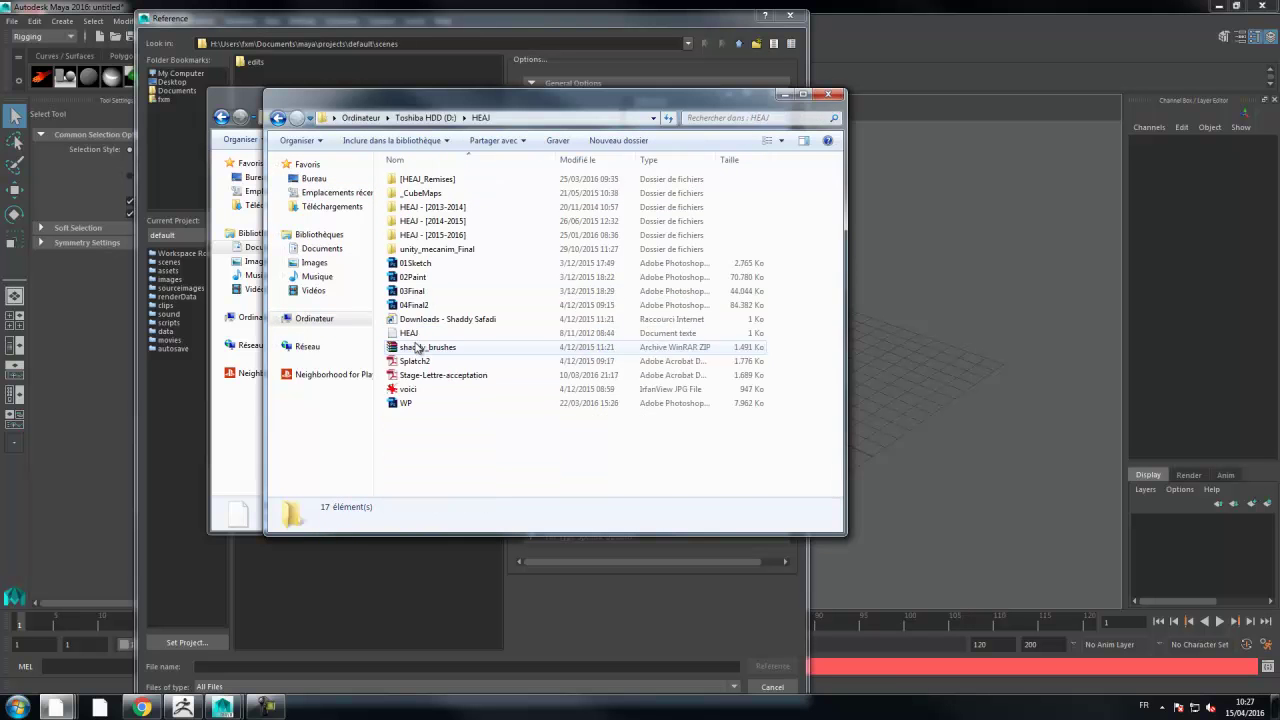
pyautogui.doubleClick(425, 235)
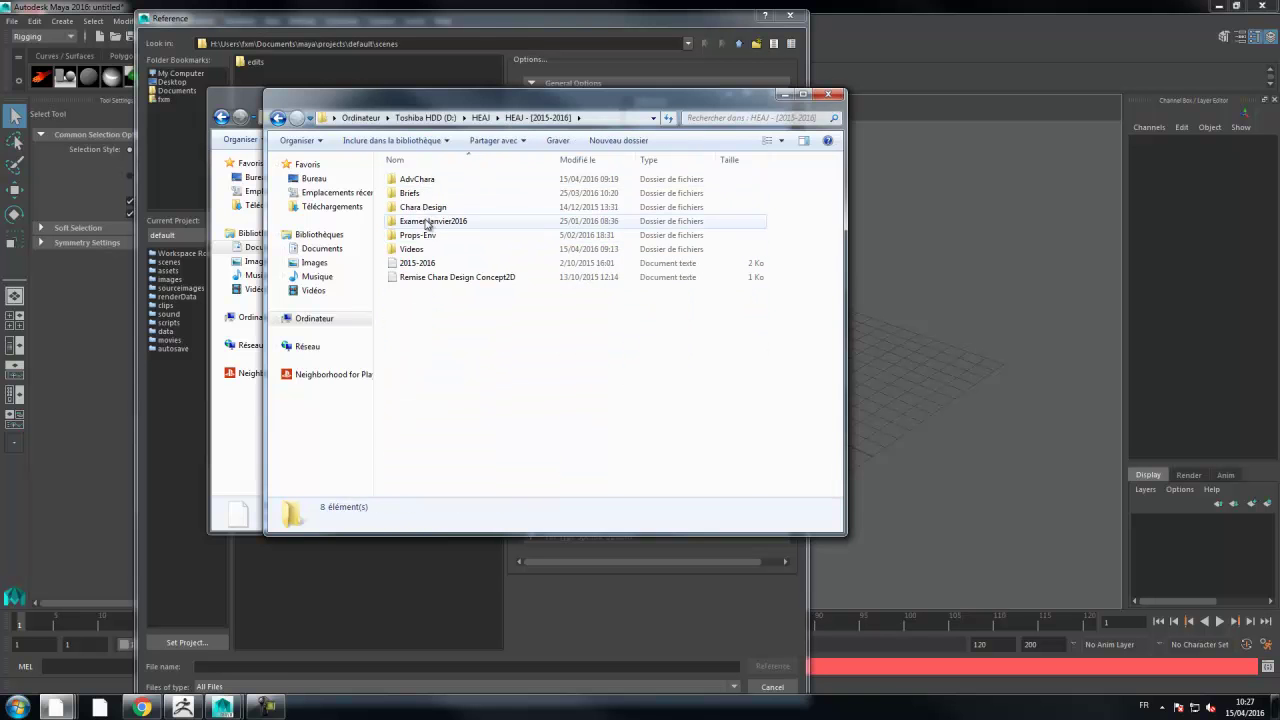
pyautogui.doubleClick(418, 183)
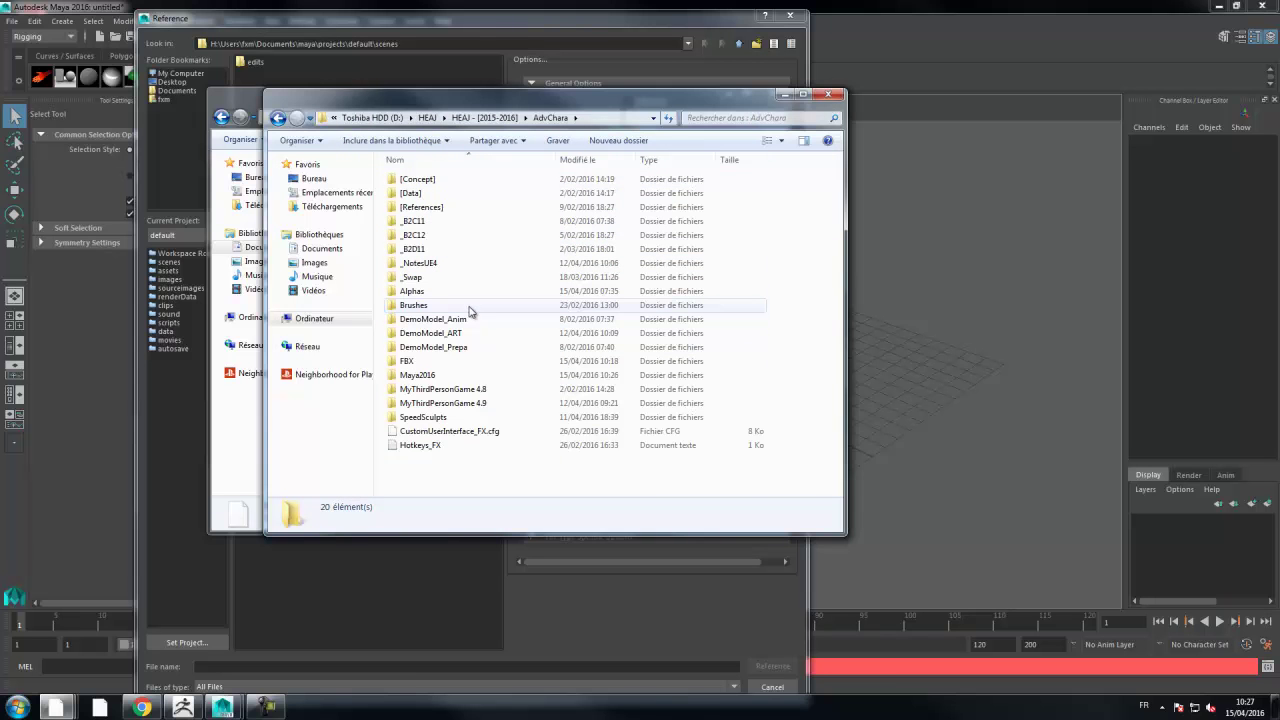
pyautogui.doubleClick(417, 375)
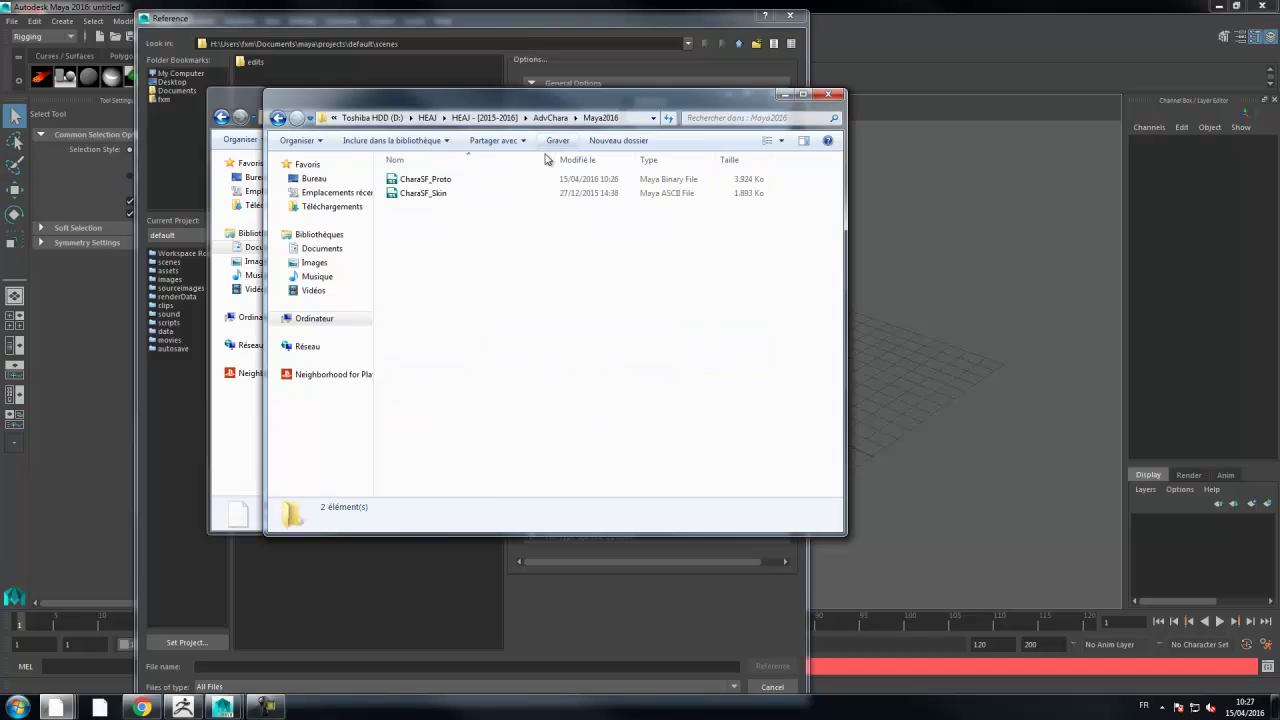
pyautogui.click(632, 119)
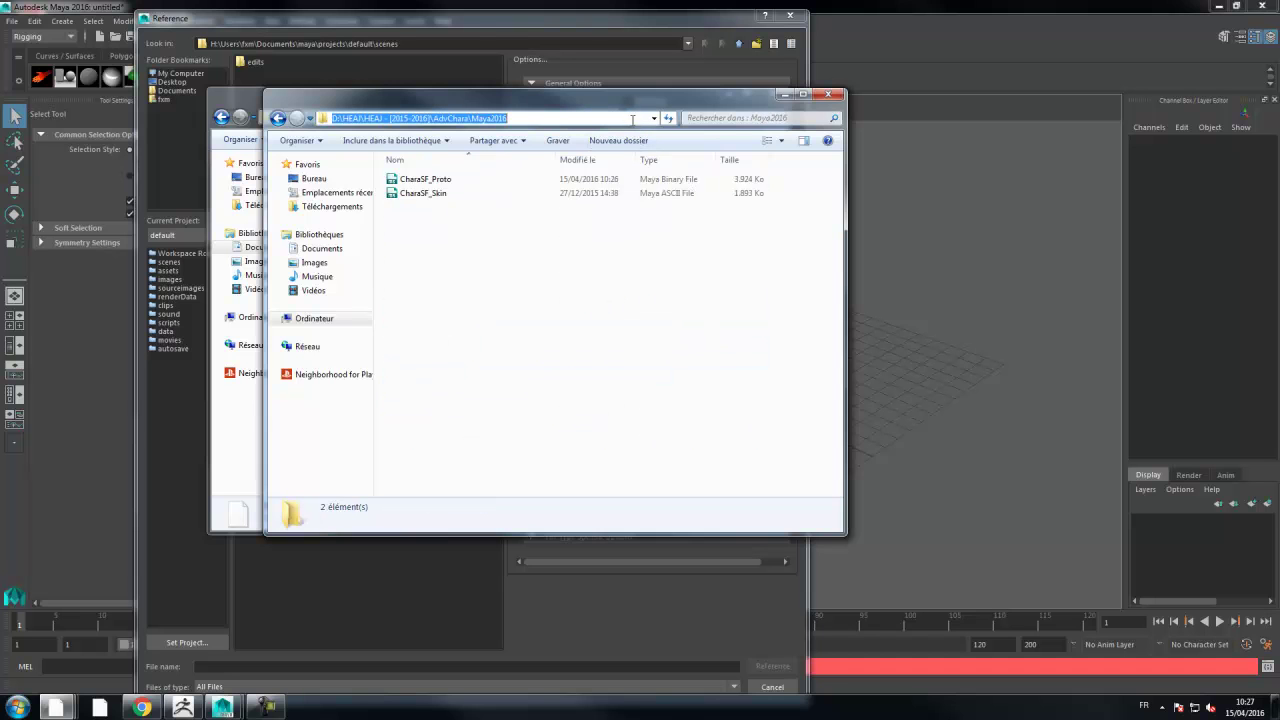
pyautogui.click(524, 12)
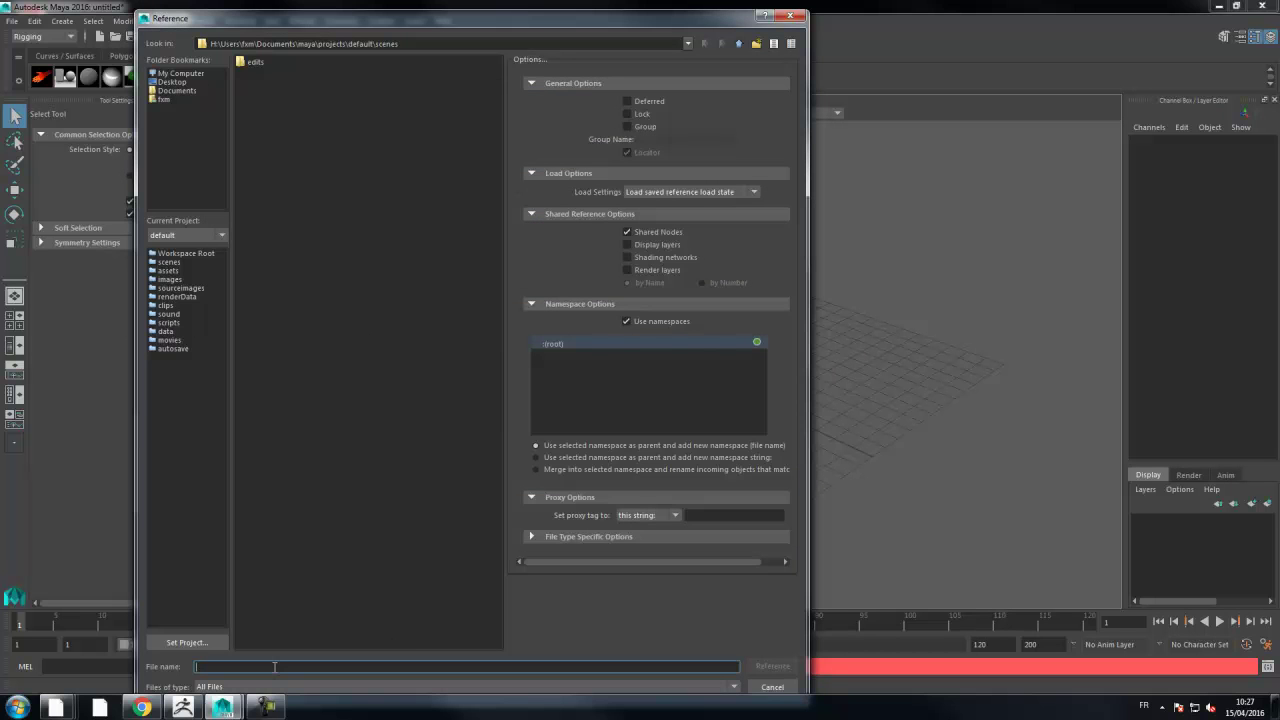
# - Paste the Maya2016 path and reference CharaSF_Proto.mb, accepting the Student Version warning
pyautogui.write('D:\\HEA\\HEAJ - [2015-2016]\\AdvChara\\Maya2016')
pyautogui.press('Return')
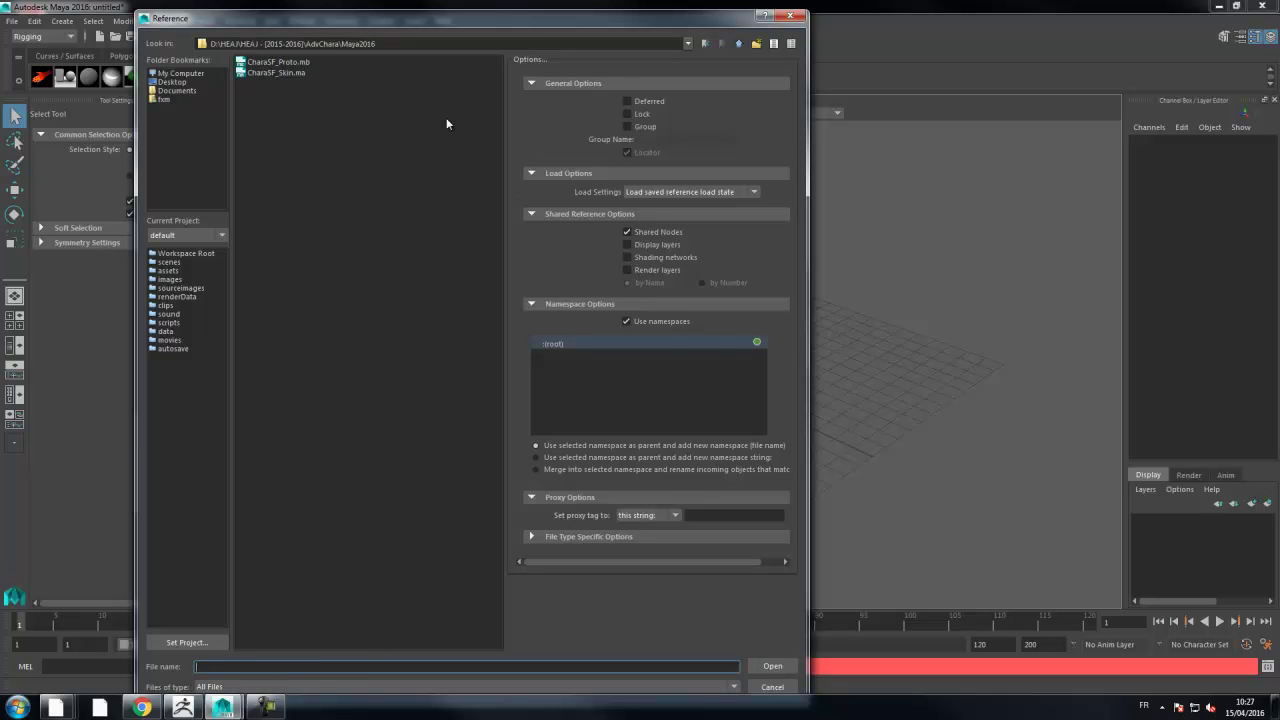
pyautogui.click(288, 62)
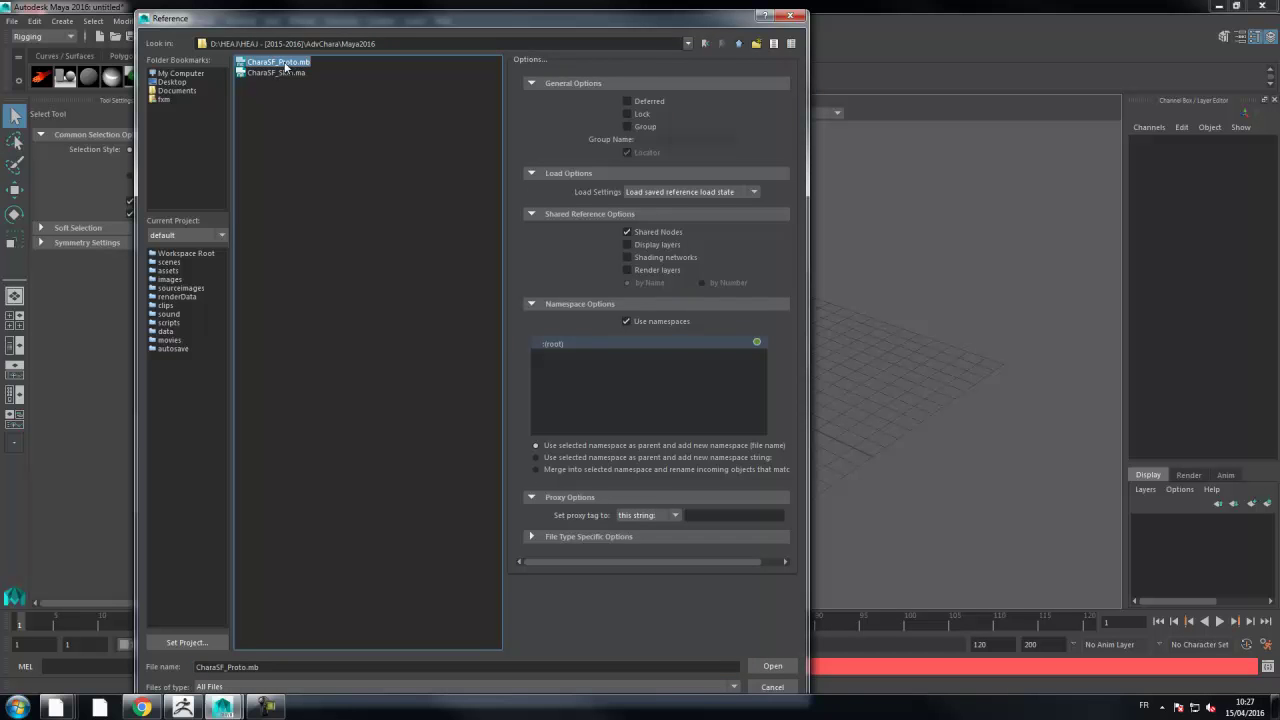
pyautogui.doubleClick(286, 63)
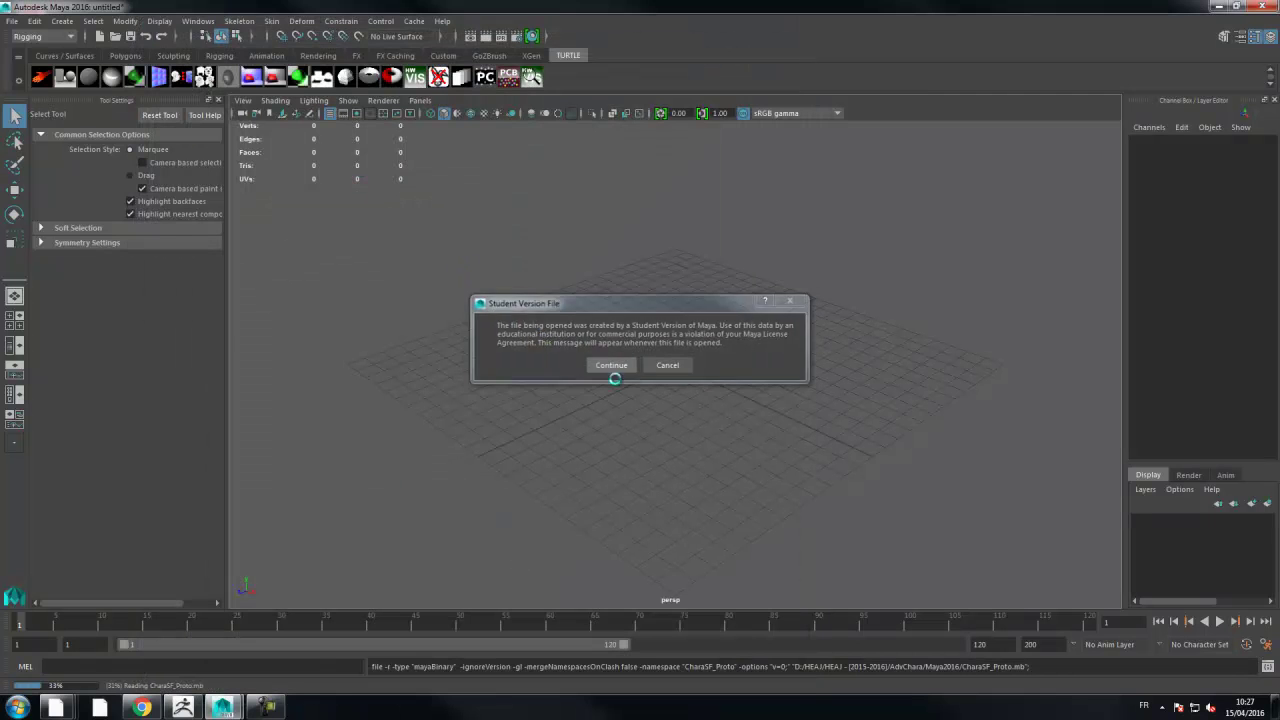
pyautogui.click(610, 366)
# - Frame the whole referenced character and show a widened Outliner beside the view
pyautogui.keyDown('alt'); pyautogui.moveTo(649, 349); pyautogui.dragTo(667, 349); pyautogui.keyUp('alt')
pyautogui.keyDown('alt'); pyautogui.moveTo(667, 349); pyautogui.dragTo(300, 385, button='right'); pyautogui.keyUp('alt')
pyautogui.keyDown('alt'); pyautogui.moveTo(637, 222); pyautogui.dragTo(567, 450, button='middle'); pyautogui.keyUp('alt')
pyautogui.keyDown('alt'); pyautogui.moveTo(567, 450); pyautogui.dragTo(557, 293, button='right'); pyautogui.keyUp('alt')
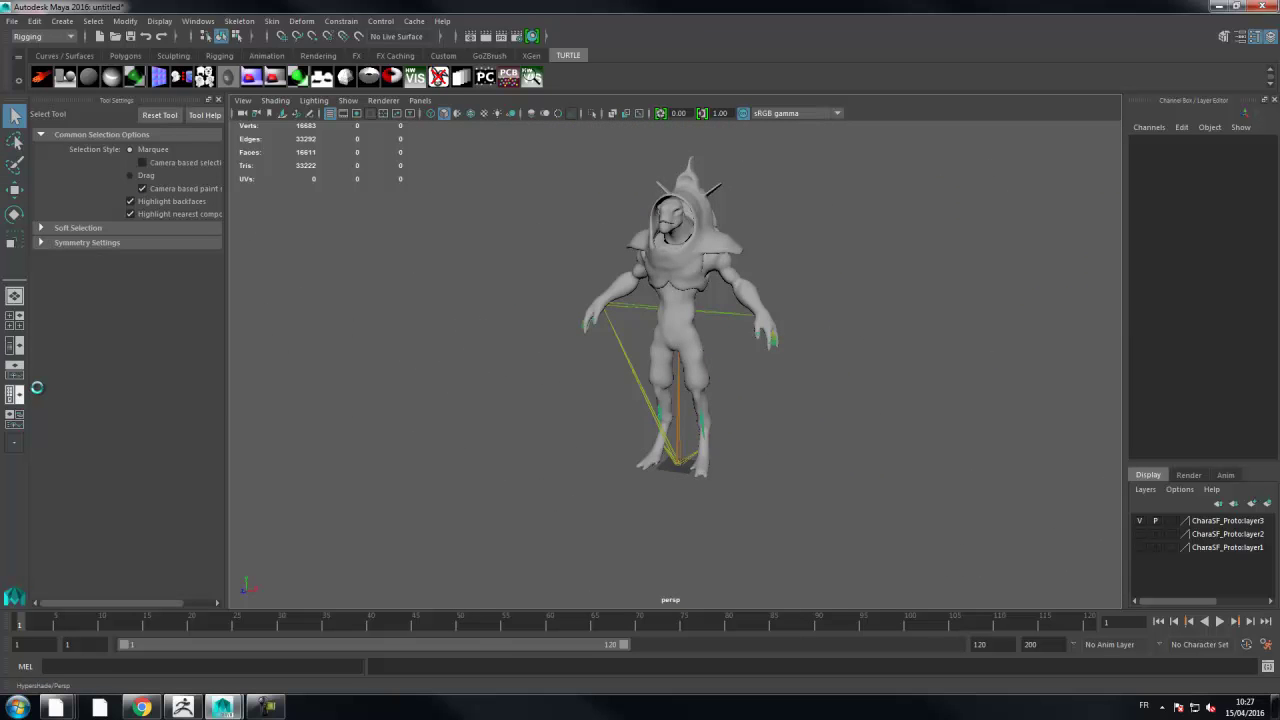
pyautogui.click(15, 345)
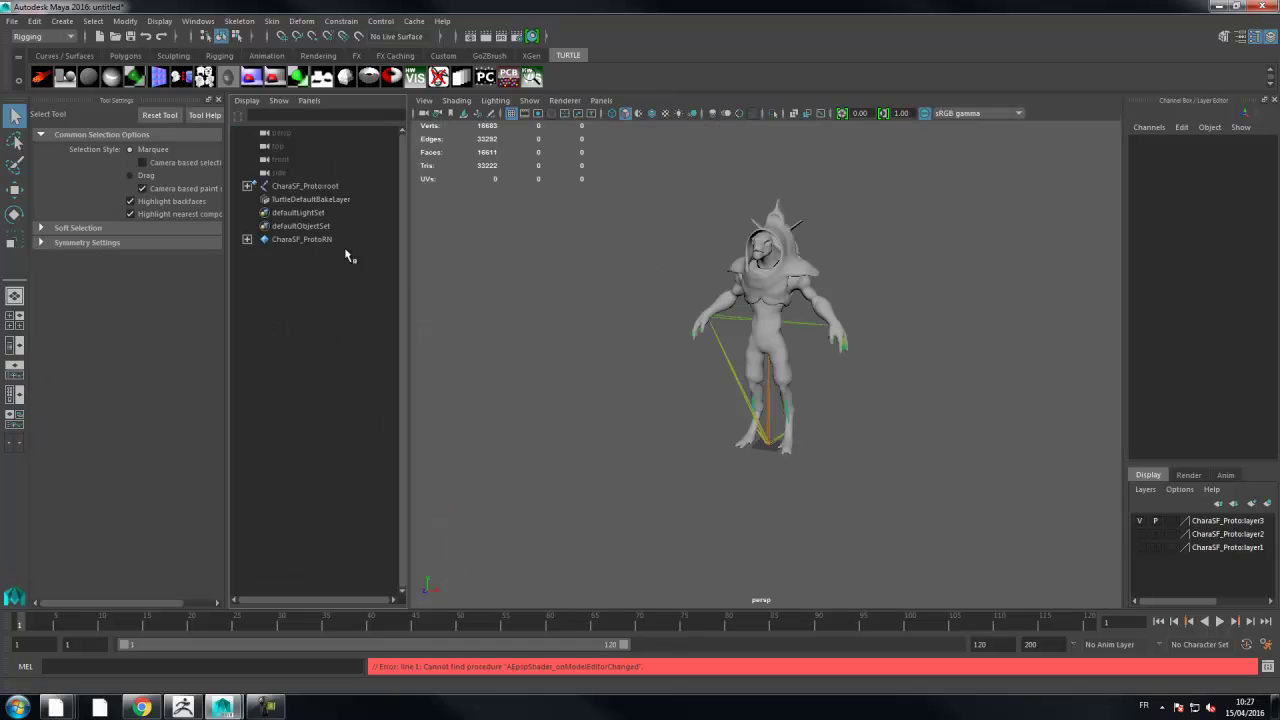
pyautogui.moveTo(408, 246); pyautogui.dragTo(469, 246)
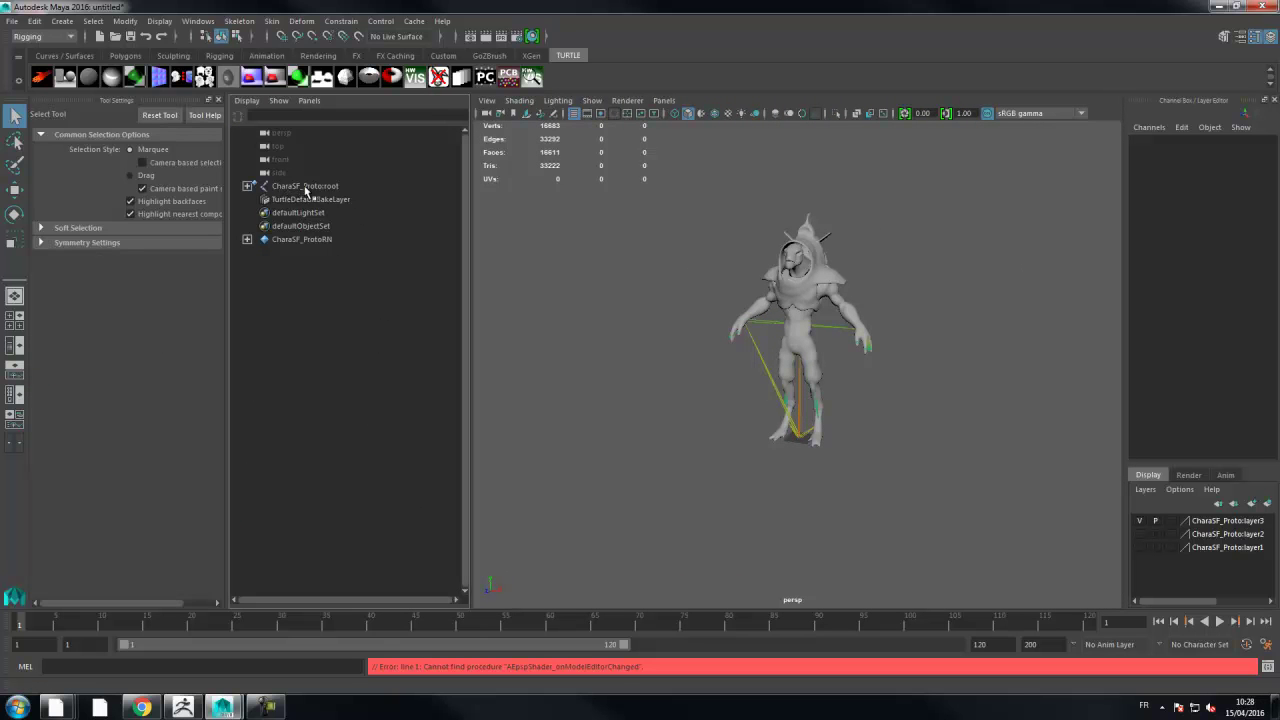
# - Expand CharaSF_Proto:root in the Outliner, select just the root, and apply Select > Hierarchy
pyautogui.click(314, 189)
pyautogui.click(247, 186)
pyautogui.click(333, 240)
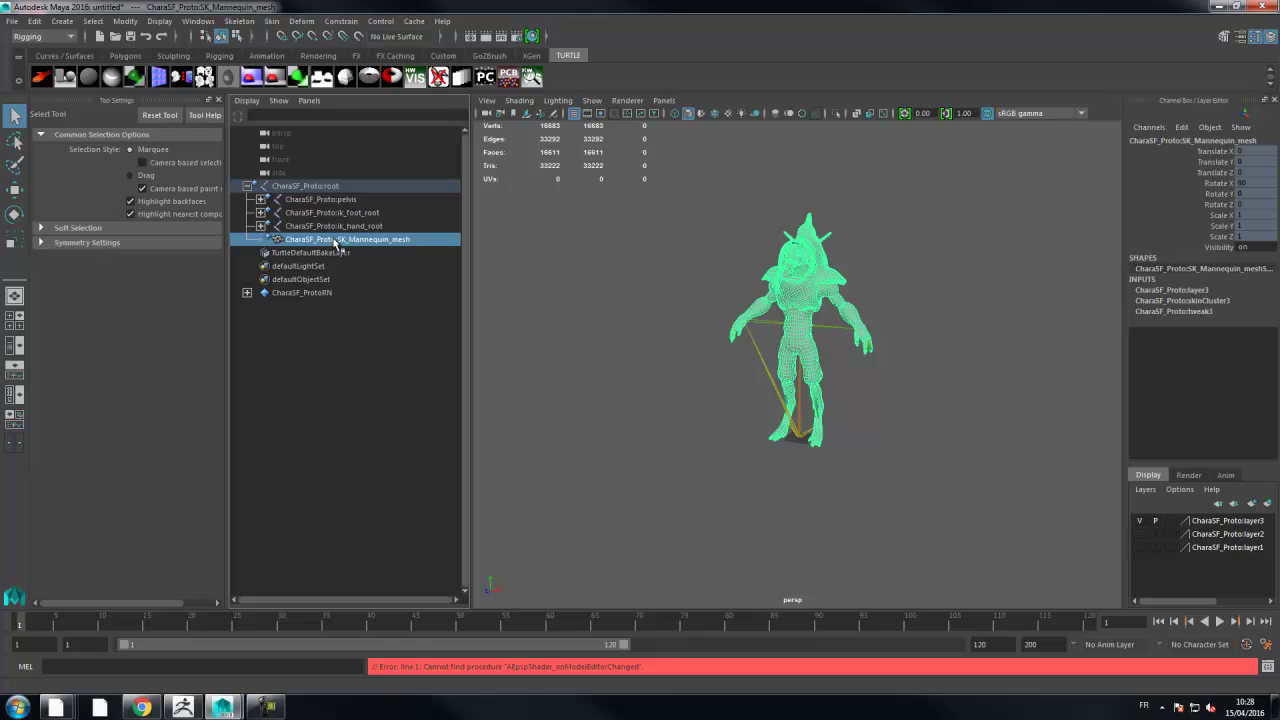
pyautogui.keyDown('ctrl'); pyautogui.click(322, 188); pyautogui.keyUp('ctrl')
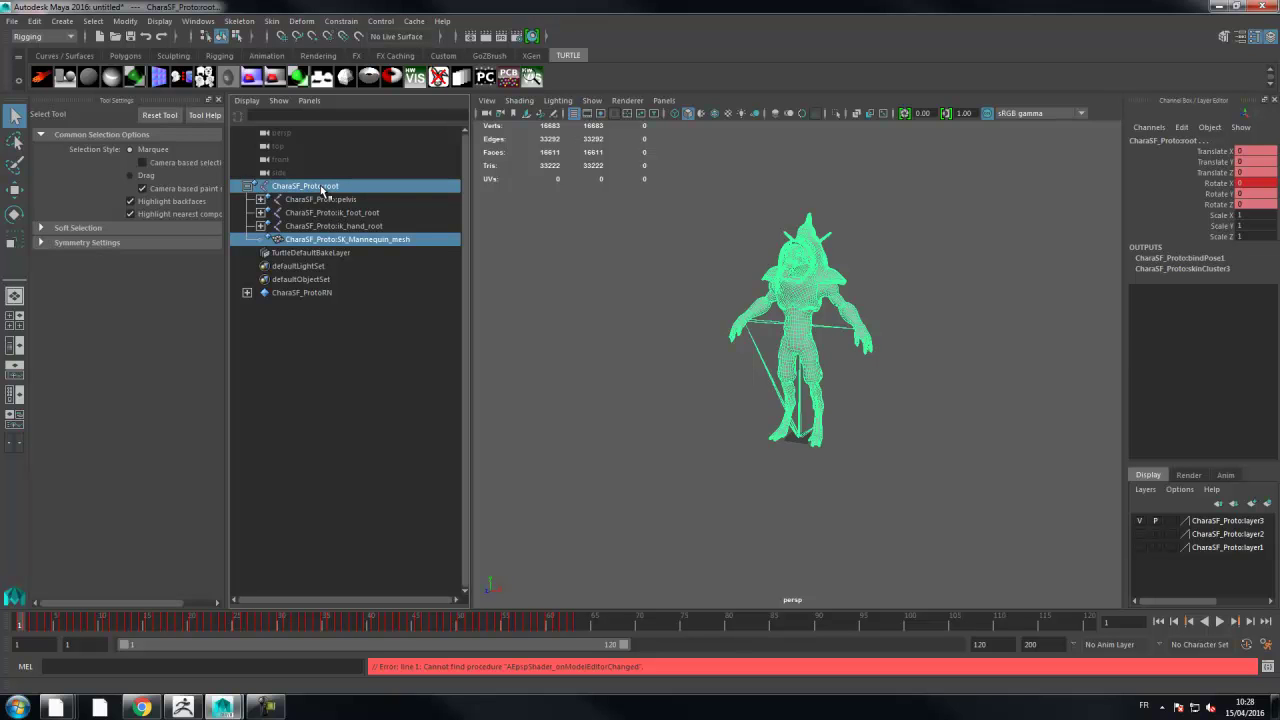
pyautogui.click(322, 188)
pyautogui.click(34, 21)
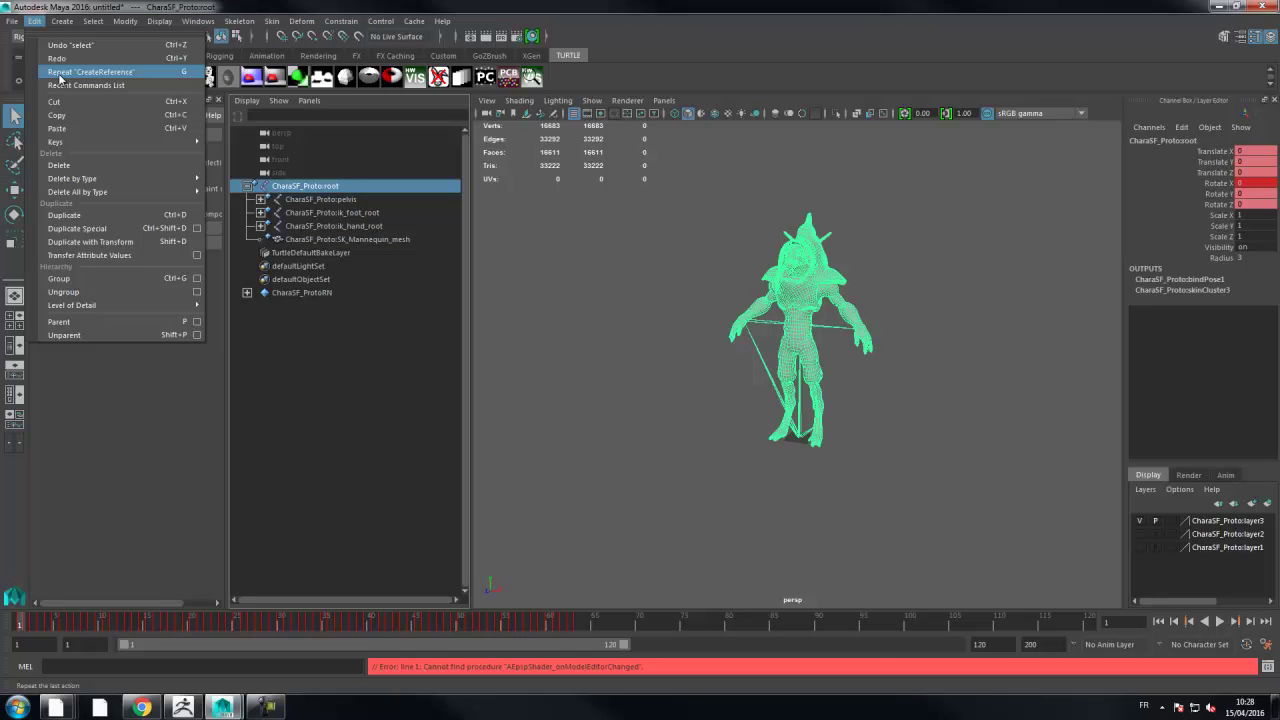
pyautogui.click(90, 21)
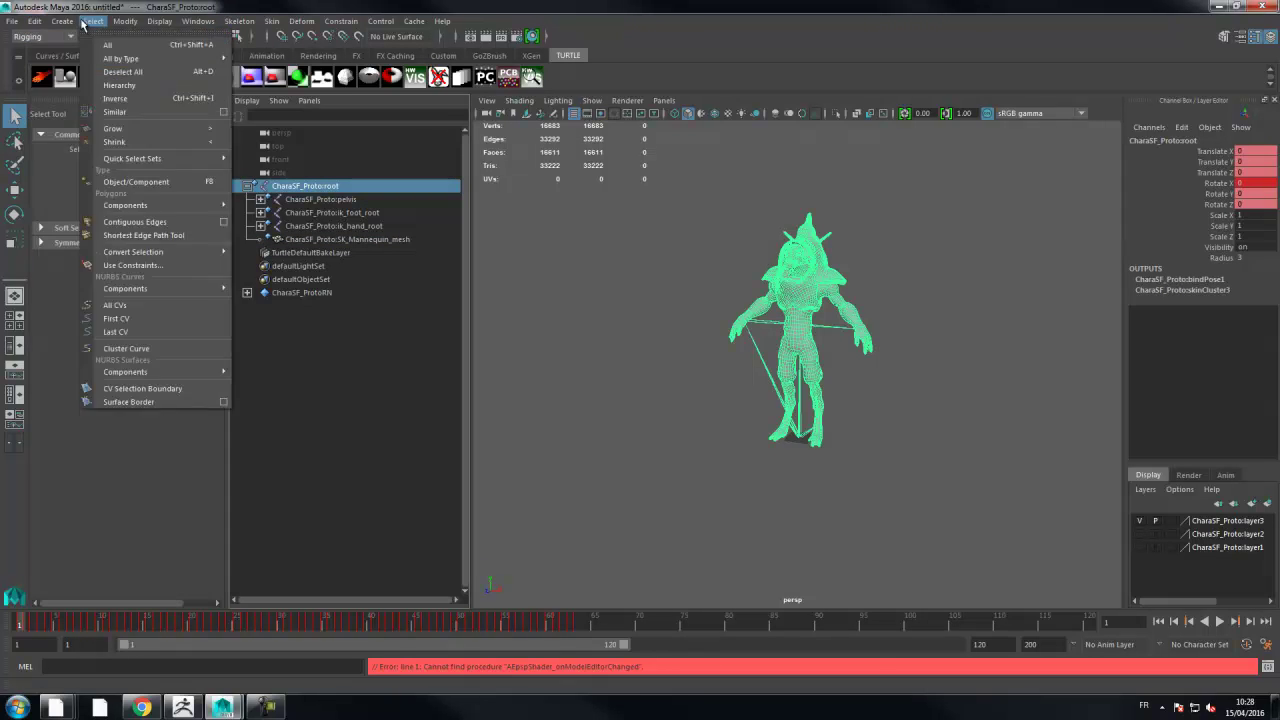
pyautogui.click(97, 87)
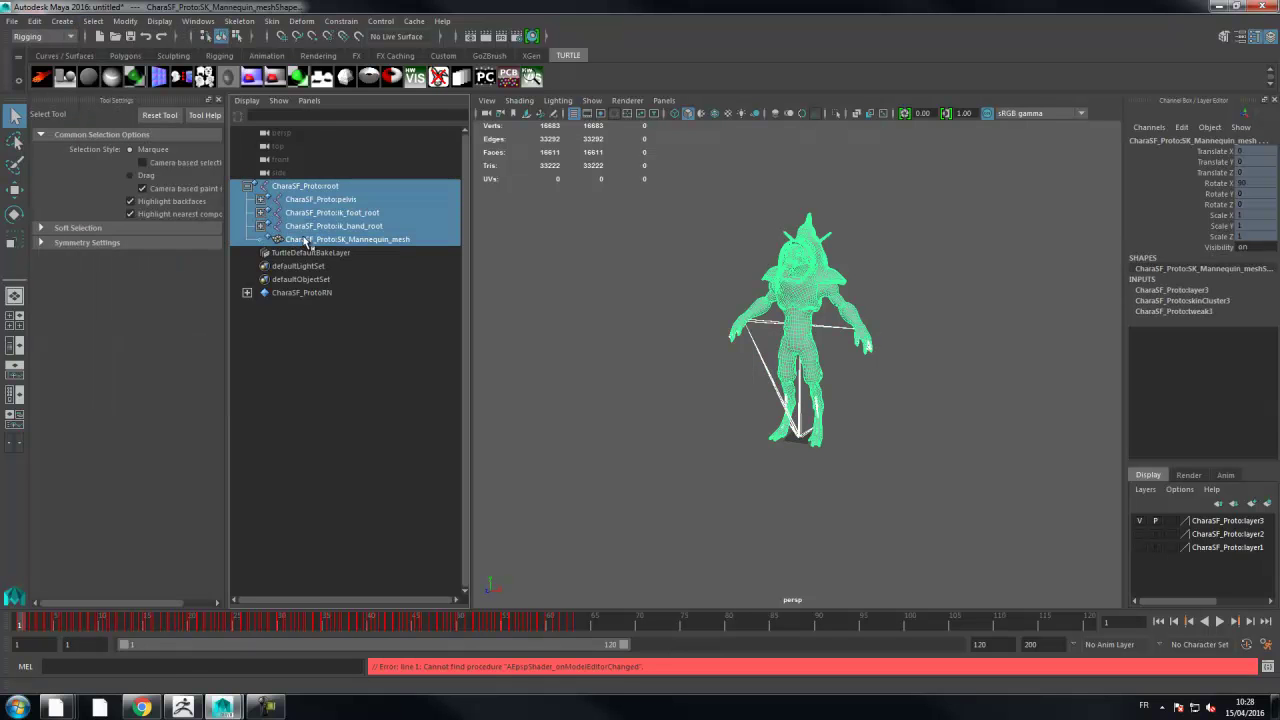
# - Duplicate the hierarchy via Duplicate Special with Duplicate input graph on, then expand the new root
pyautogui.click(36, 22)
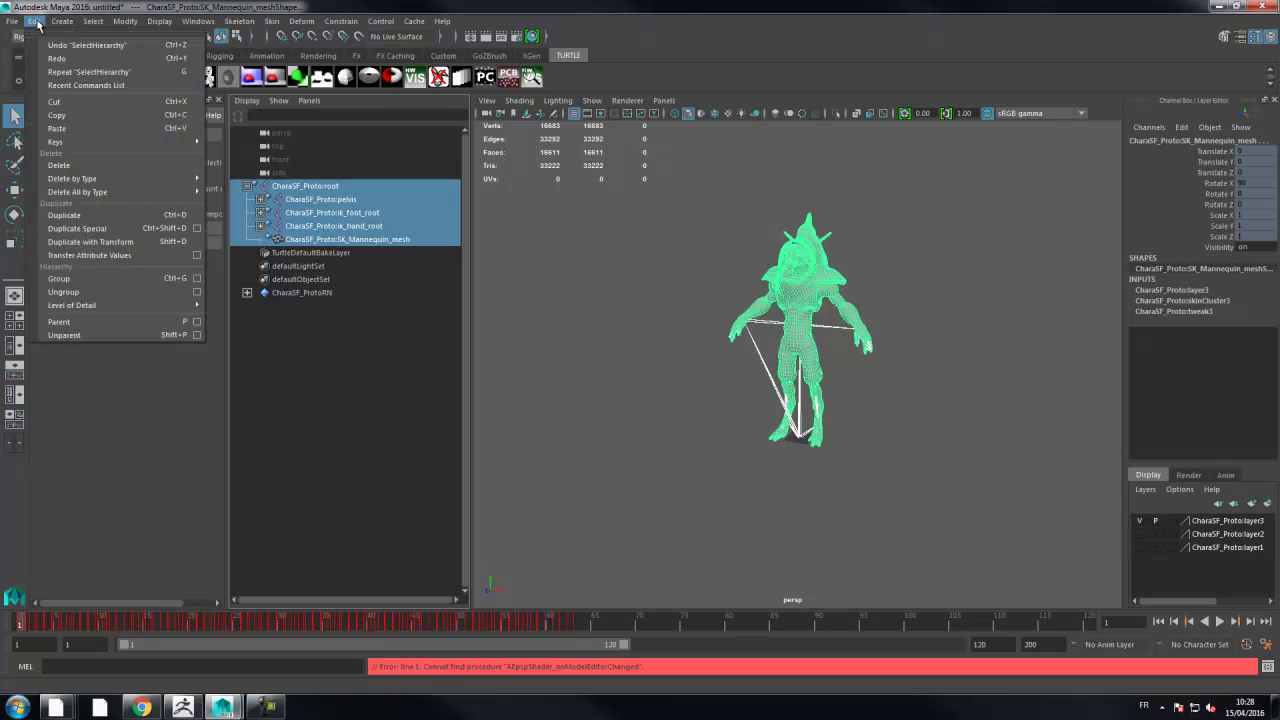
pyautogui.click(196, 229)
pyautogui.moveTo(592, 78); pyautogui.dragTo(497, 104)
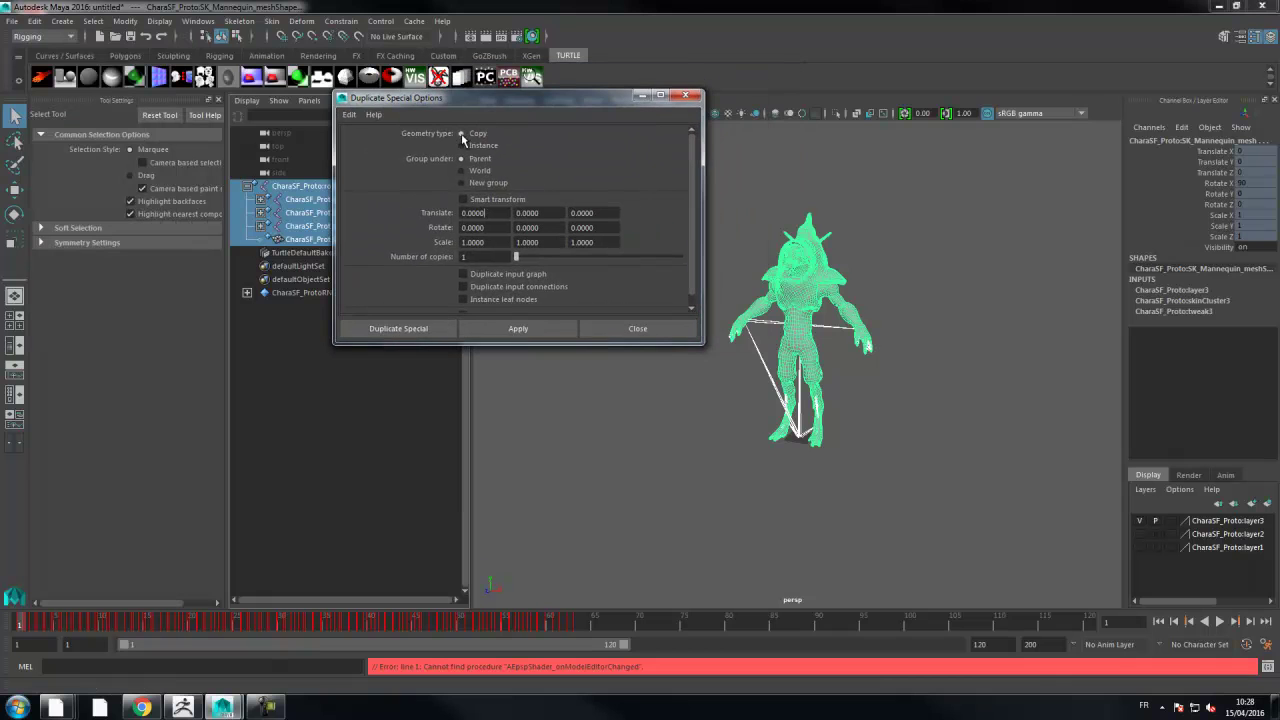
pyautogui.click(464, 274)
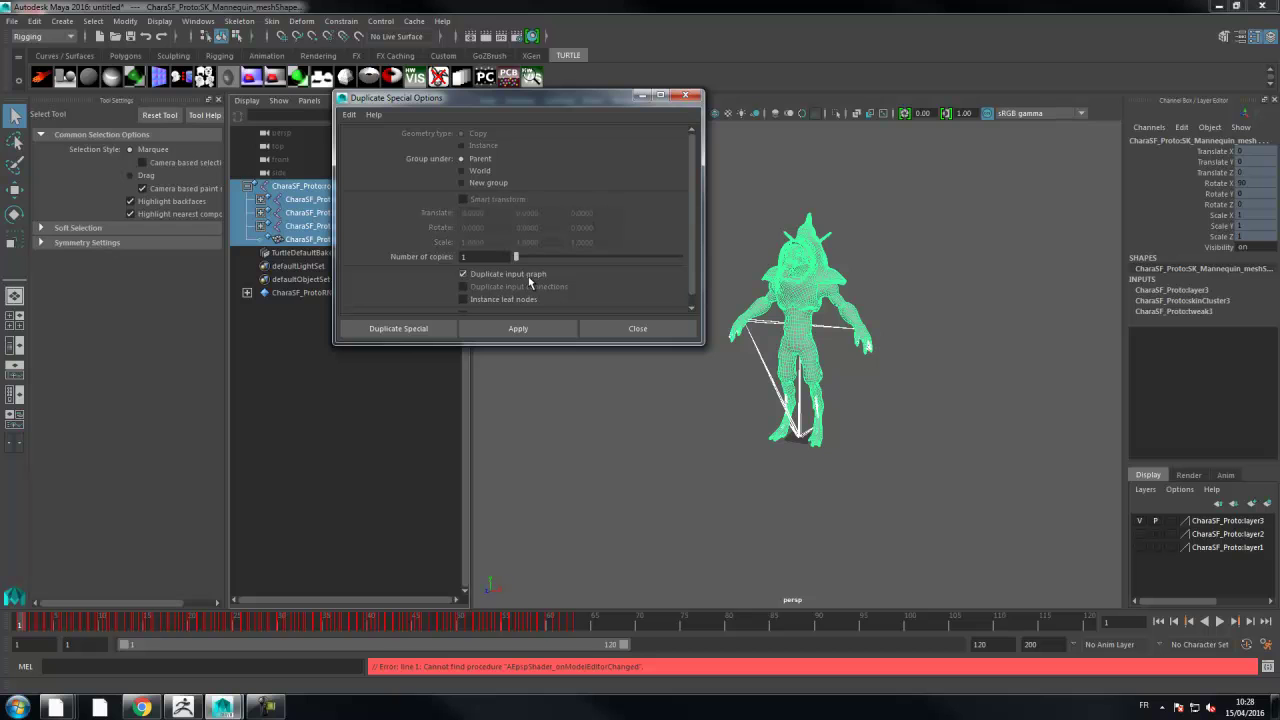
pyautogui.click(508, 332)
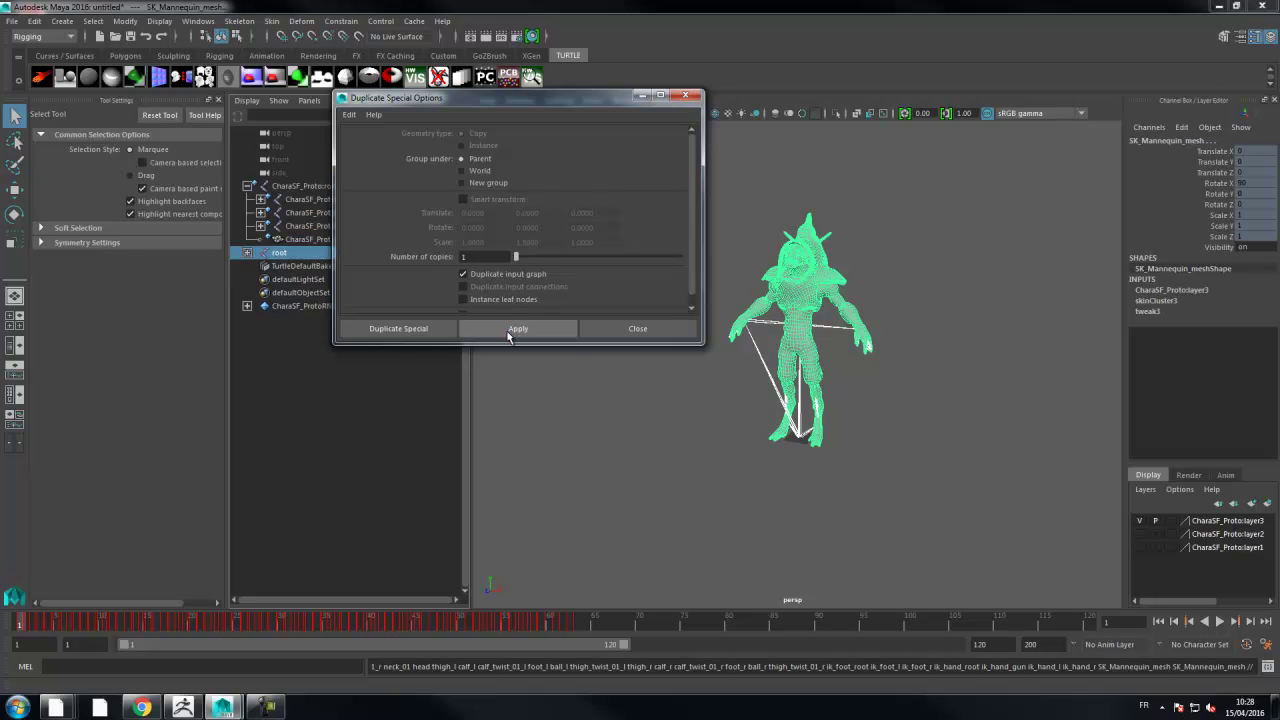
pyautogui.click(686, 96)
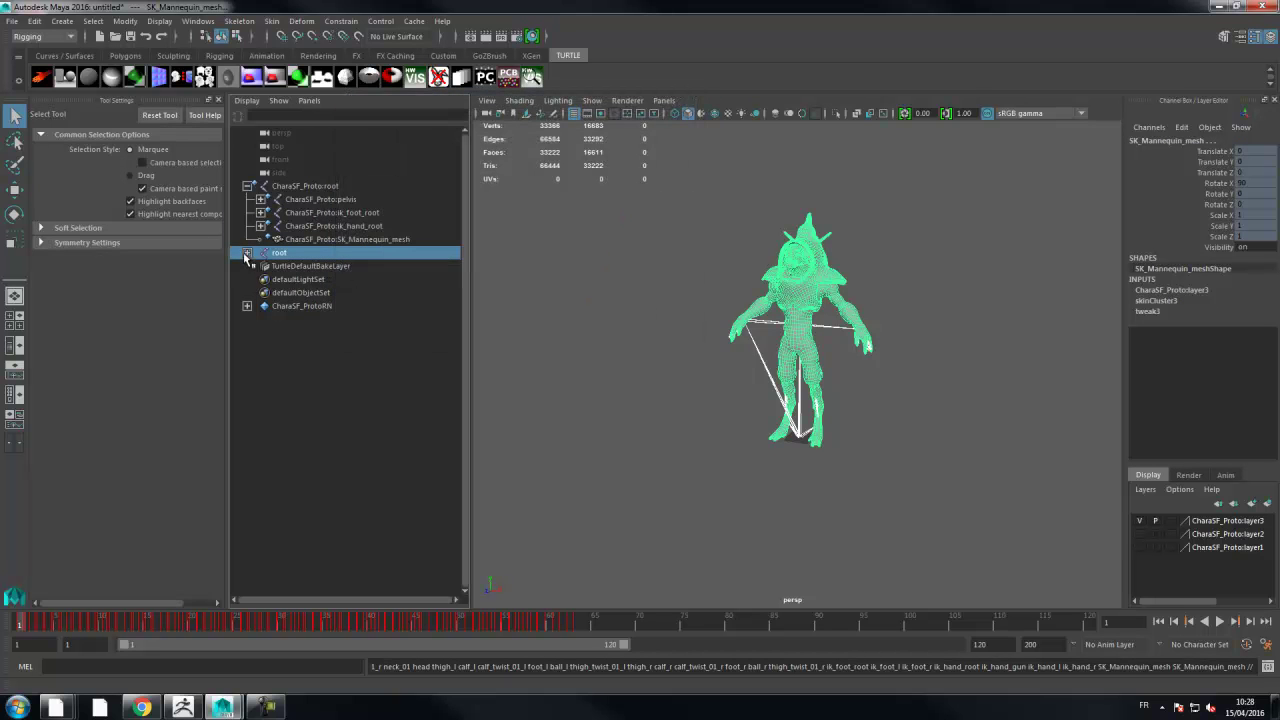
pyautogui.click(247, 253)
pyautogui.click(320, 307)
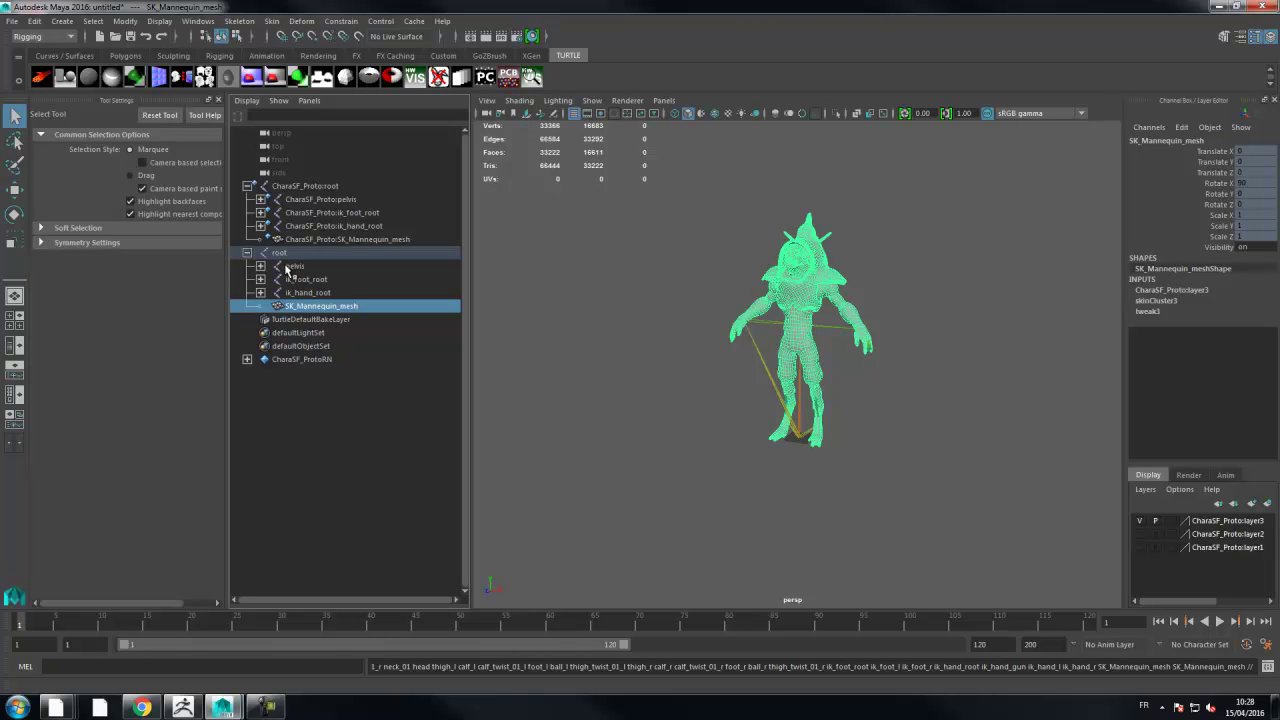
# - Remove the CharaSF_Proto reference in the Reference Editor, then scrub to frame 75 to check the animation
pyautogui.click(13, 22)
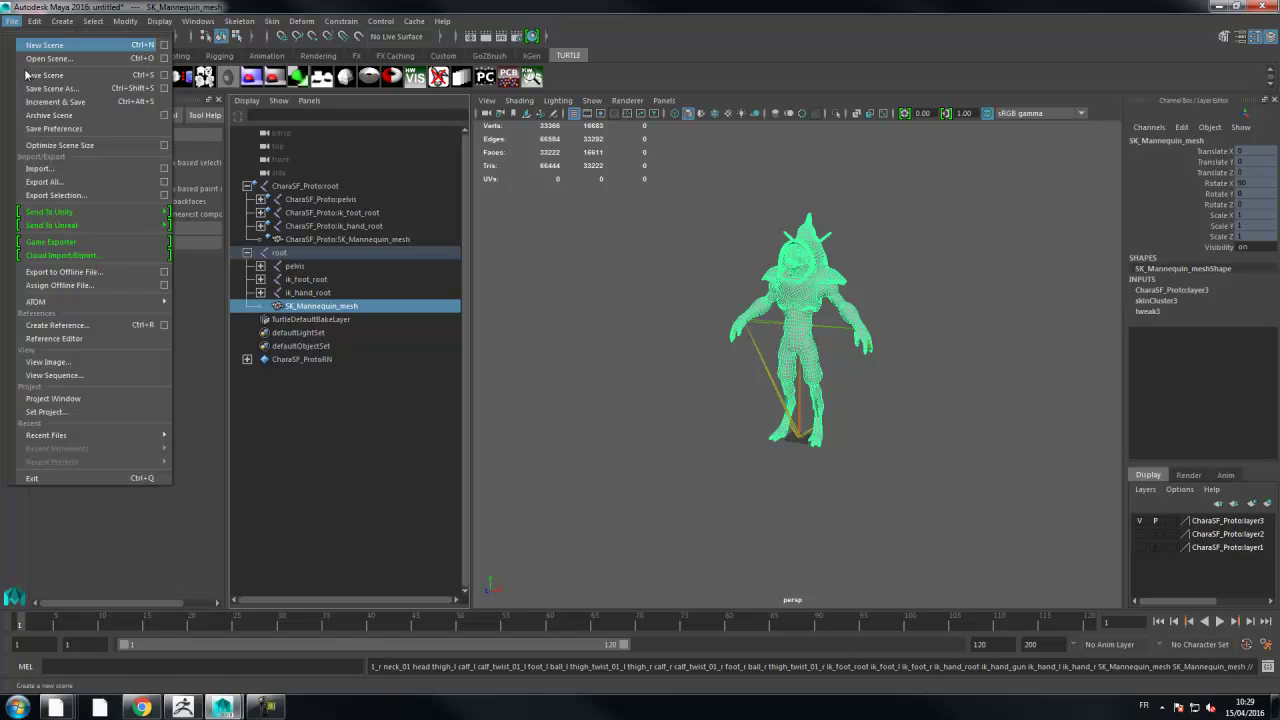
pyautogui.click(66, 340)
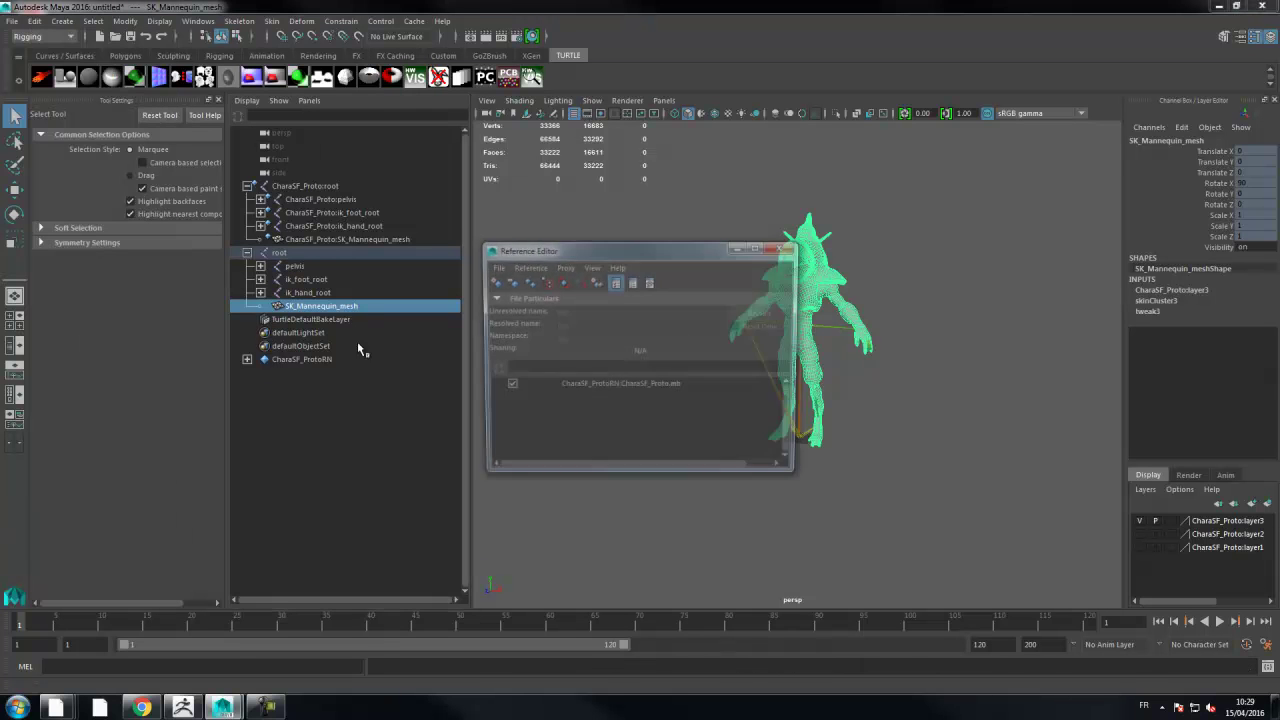
pyautogui.click(507, 387)
pyautogui.rightClick(594, 393)
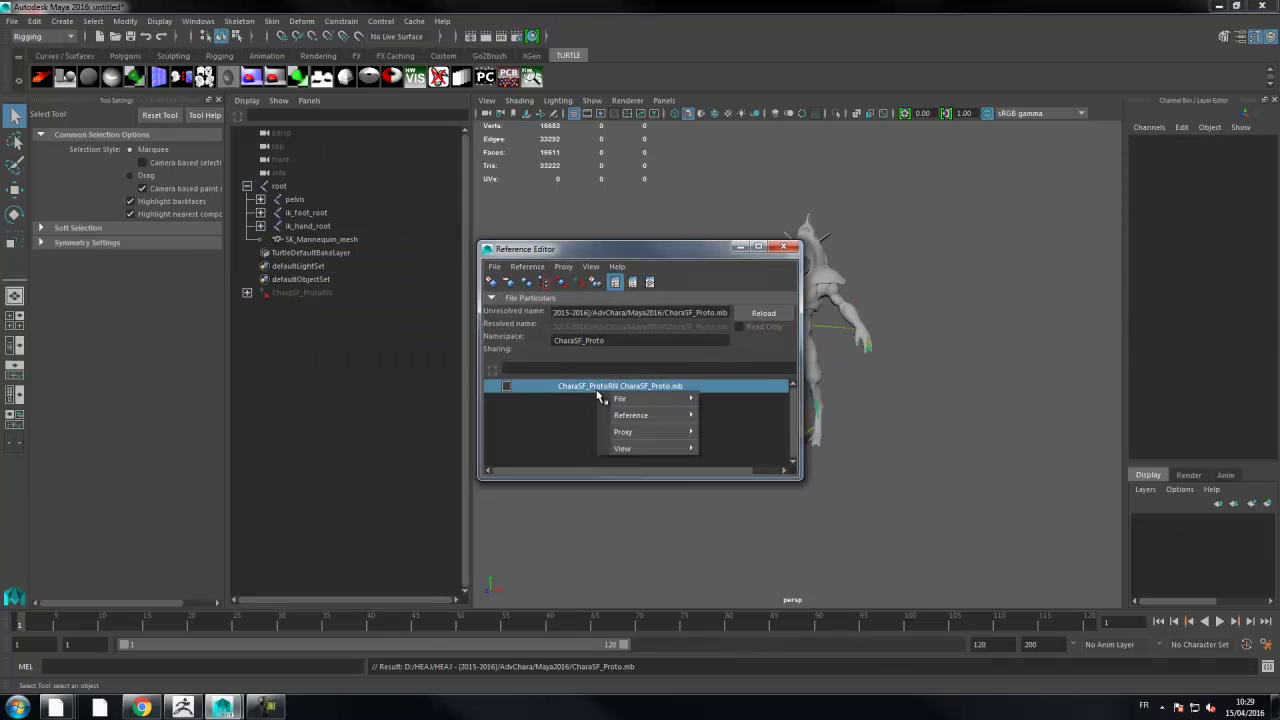
pyautogui.moveTo(626, 418)
pyautogui.click(746, 530)
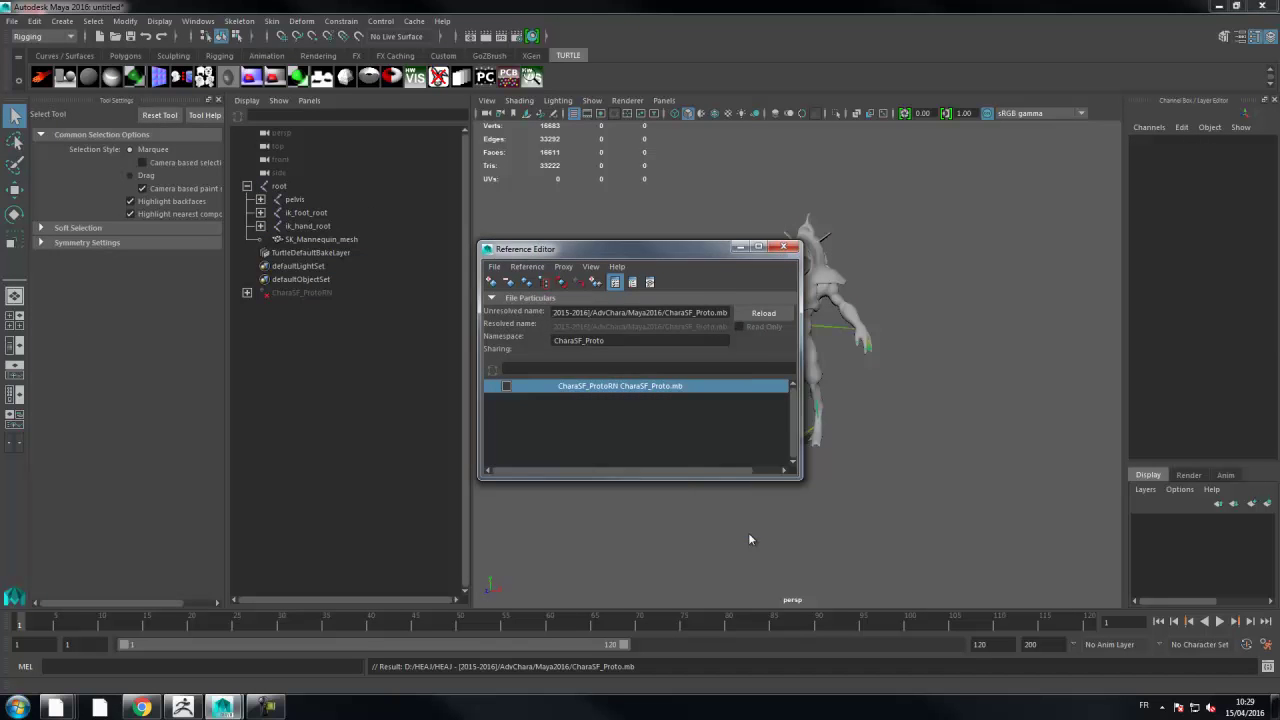
pyautogui.click(610, 356)
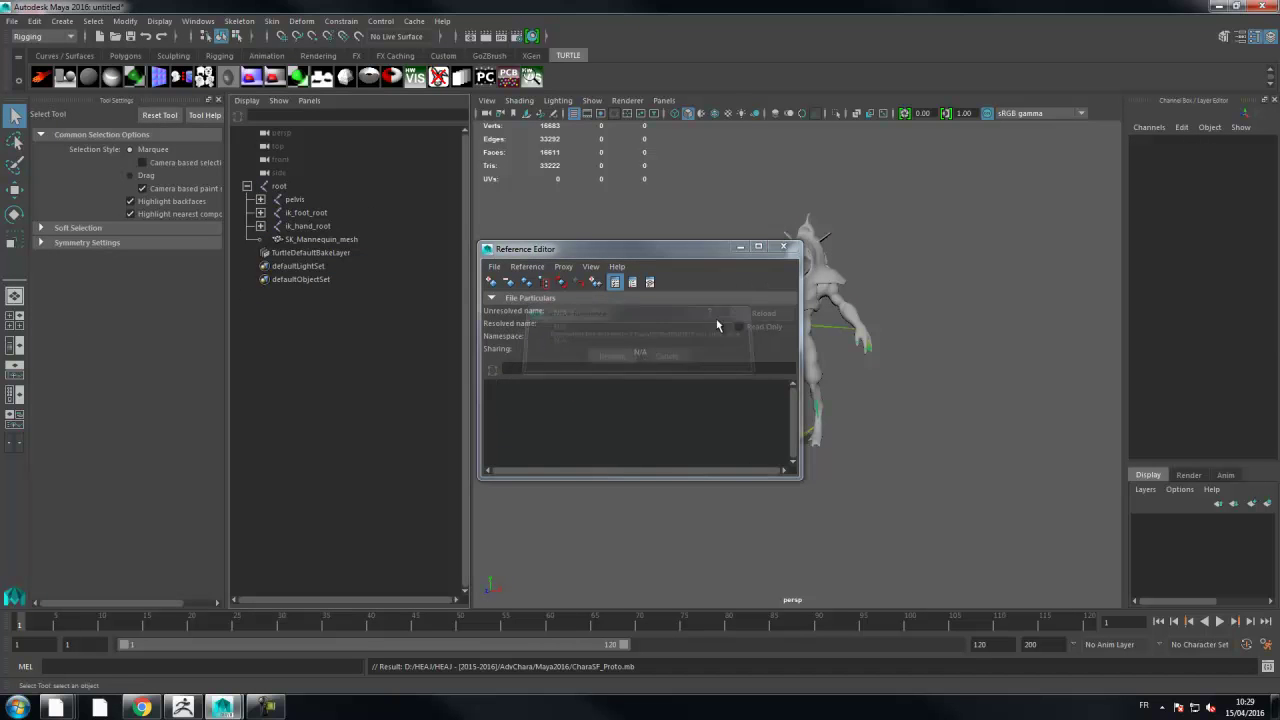
pyautogui.click(783, 246)
pyautogui.moveTo(18, 626)
pyautogui.mouseDown()
pyautogui.moveTo(641, 628)
pyautogui.moveTo(16, 636)
pyautogui.mouseUp()
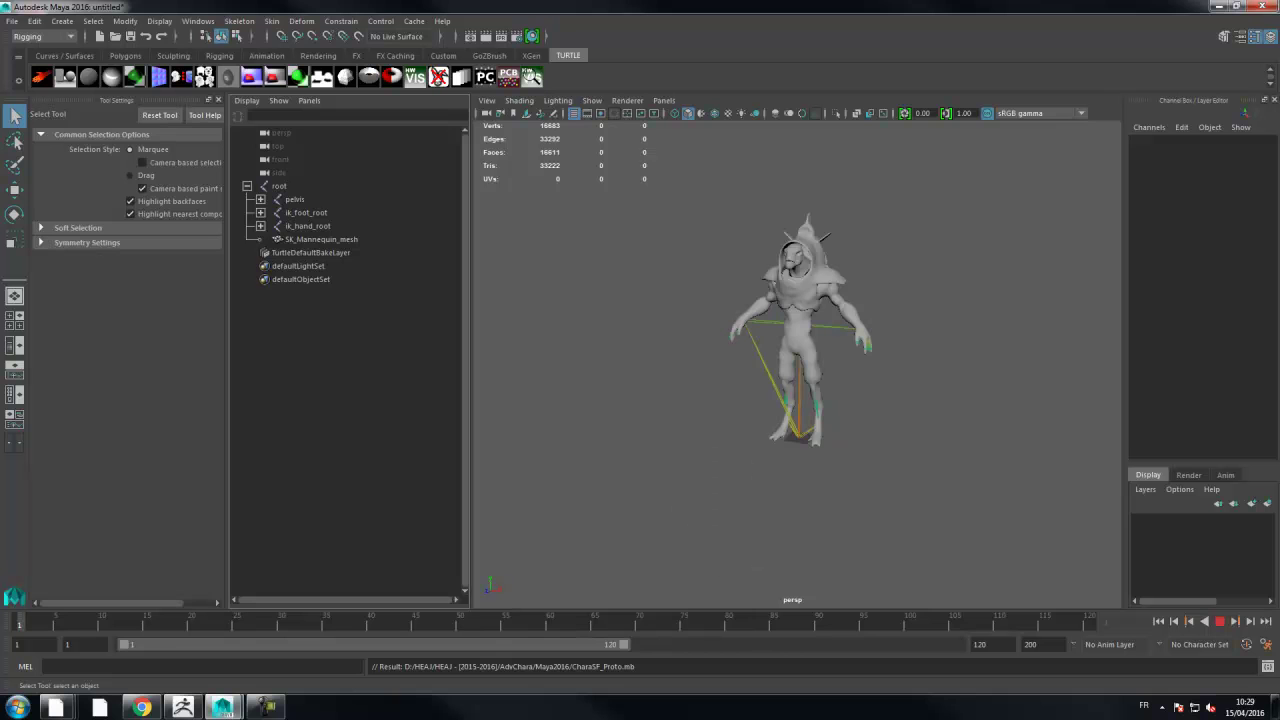
pyautogui.keyDown('alt'); pyautogui.moveTo(606, 380); pyautogui.dragTo(640, 306); pyautogui.keyUp('alt')
# - Save the scene as CharaSF_Proto02.mb in the Maya2016 folder via Save Scene As
pyautogui.click(12, 21)
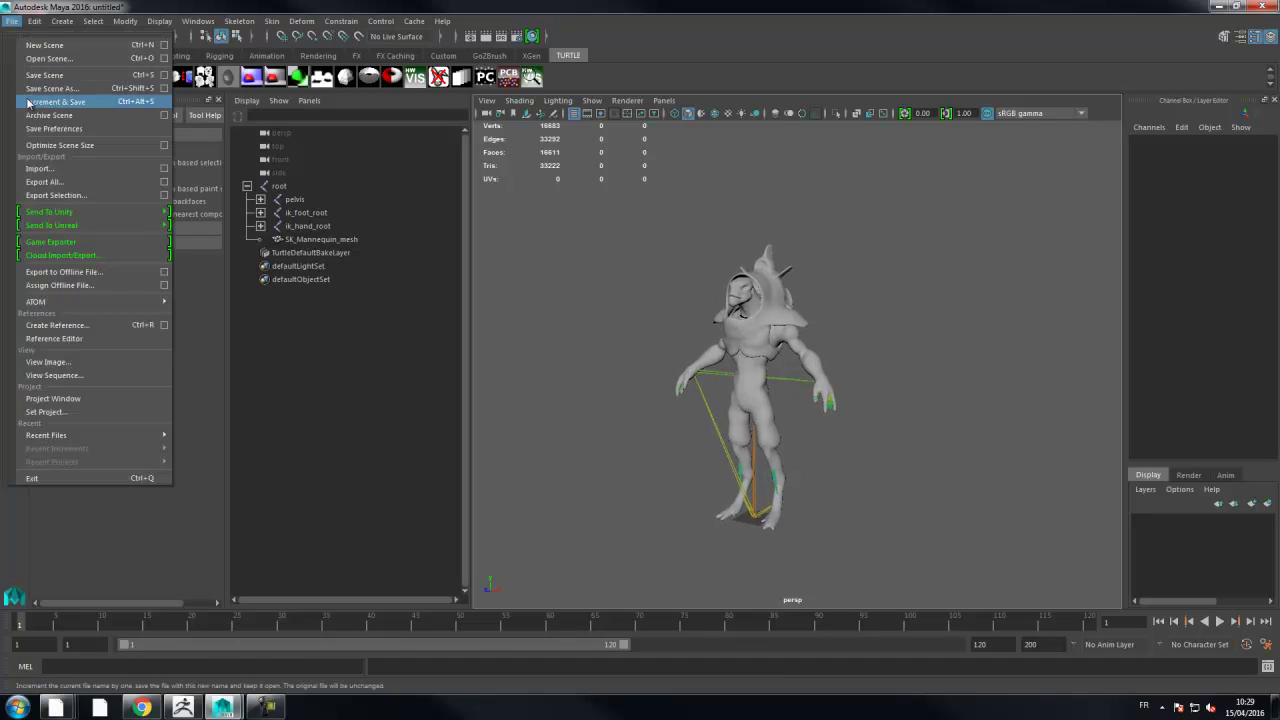
pyautogui.click(35, 89)
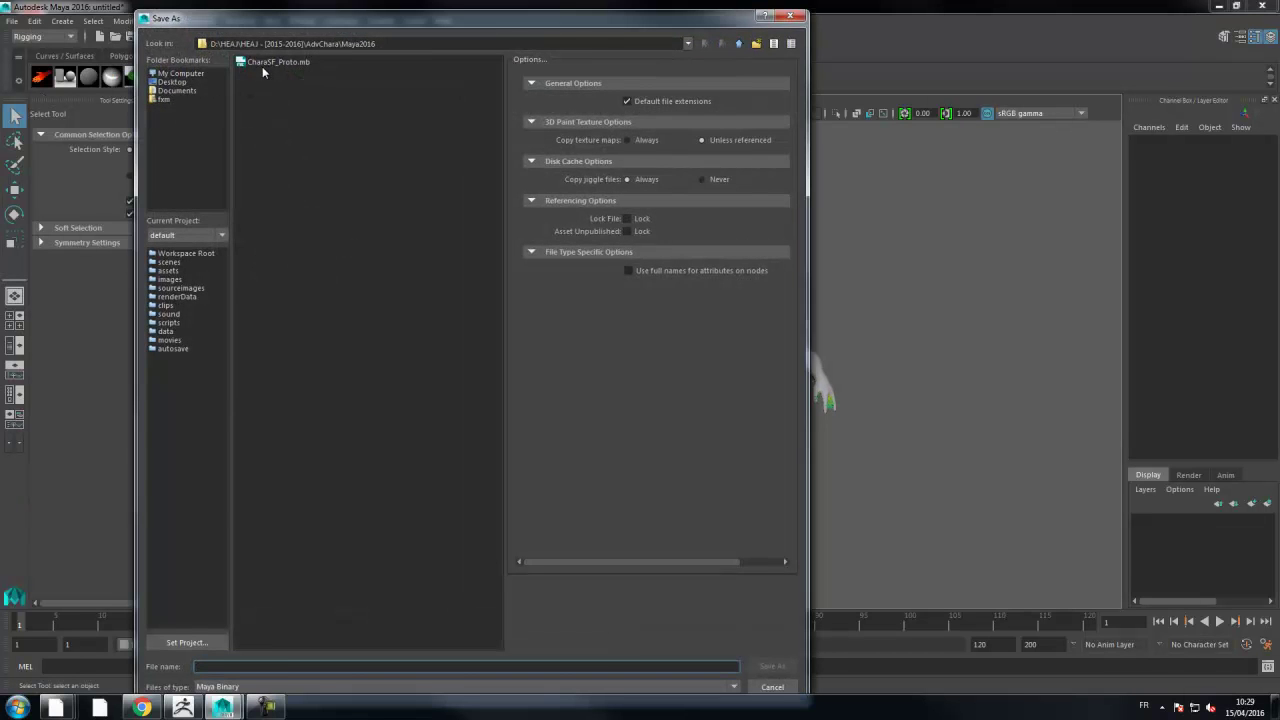
pyautogui.click(265, 63)
pyautogui.click(276, 666)
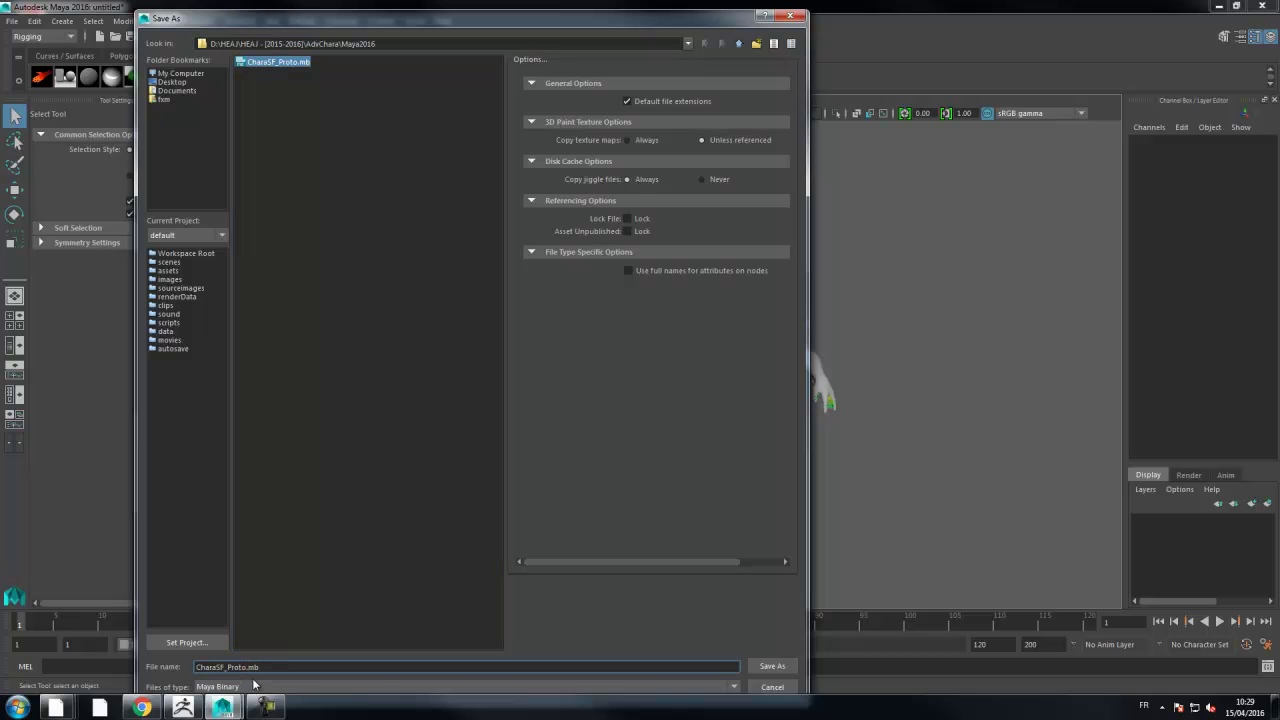
pyautogui.write('02')
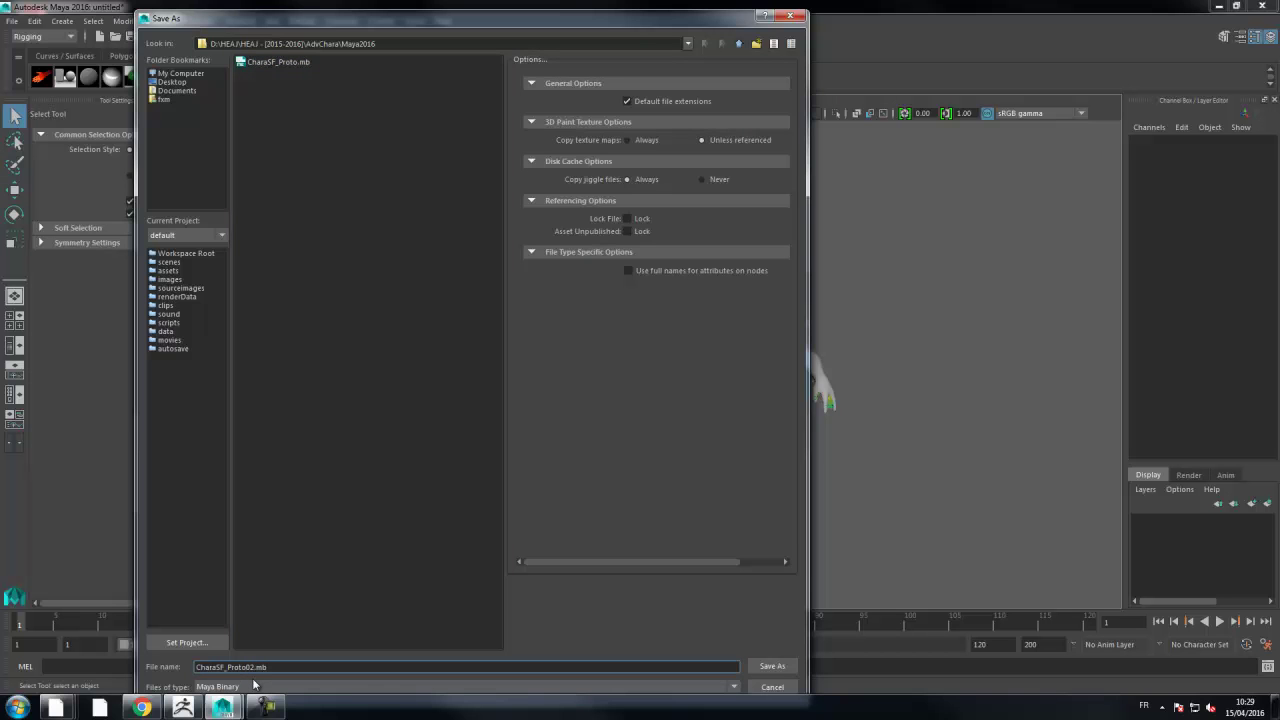
pyautogui.press('Return')
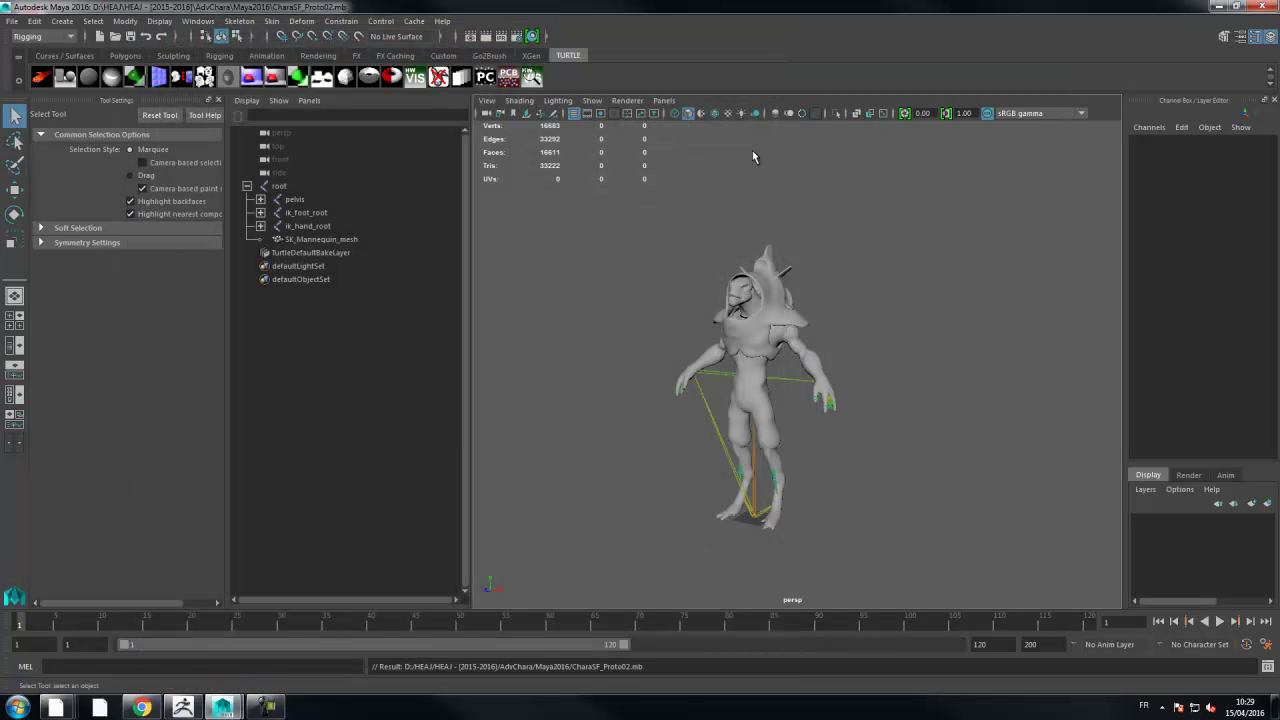
# - Open CharaSF_Proto02.mb through File > Open Scene
pyautogui.click(11, 21)
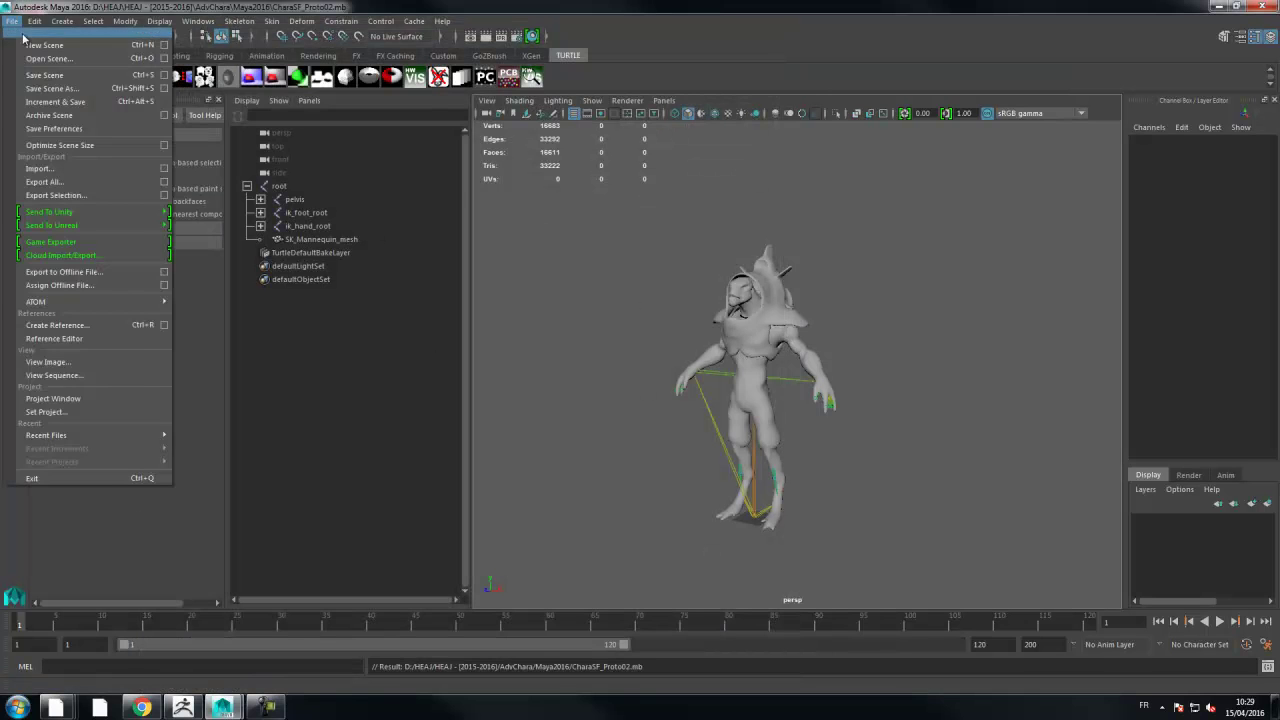
pyautogui.click(40, 41)
pyautogui.doubleClick(278, 84)
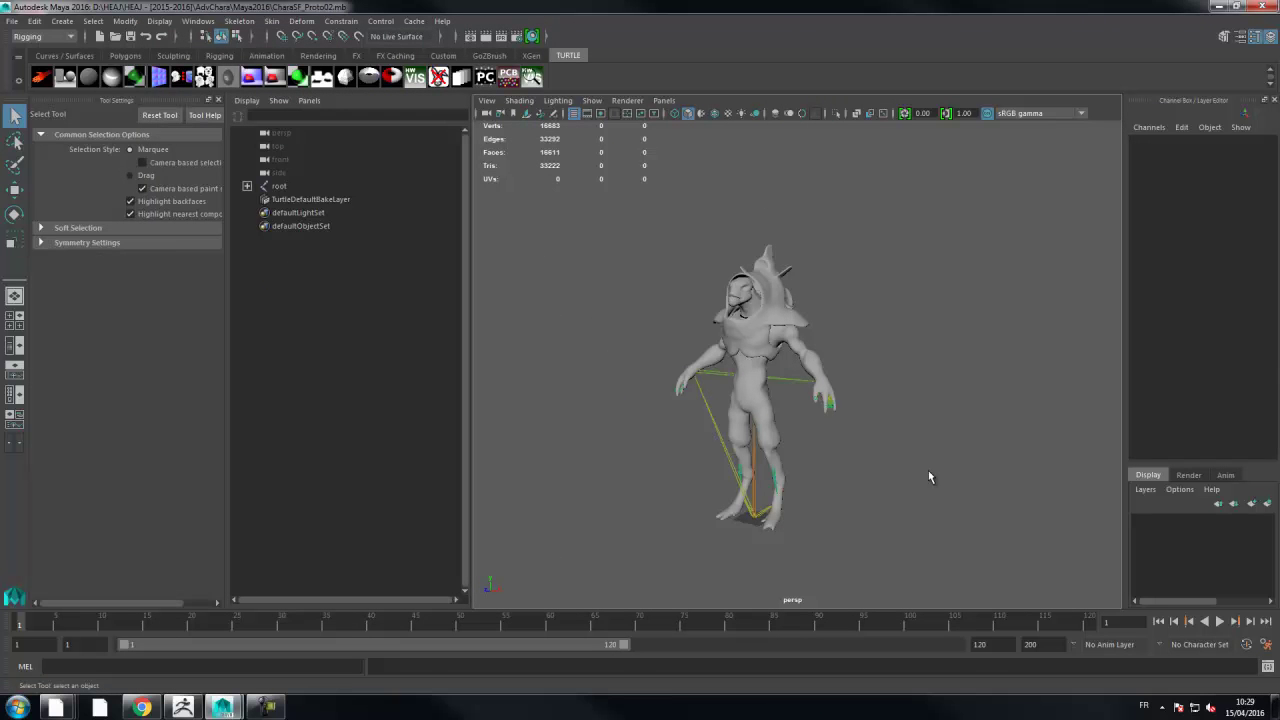
pyautogui.click(11, 21)
pyautogui.click(40, 41)
pyautogui.doubleClick(284, 85)
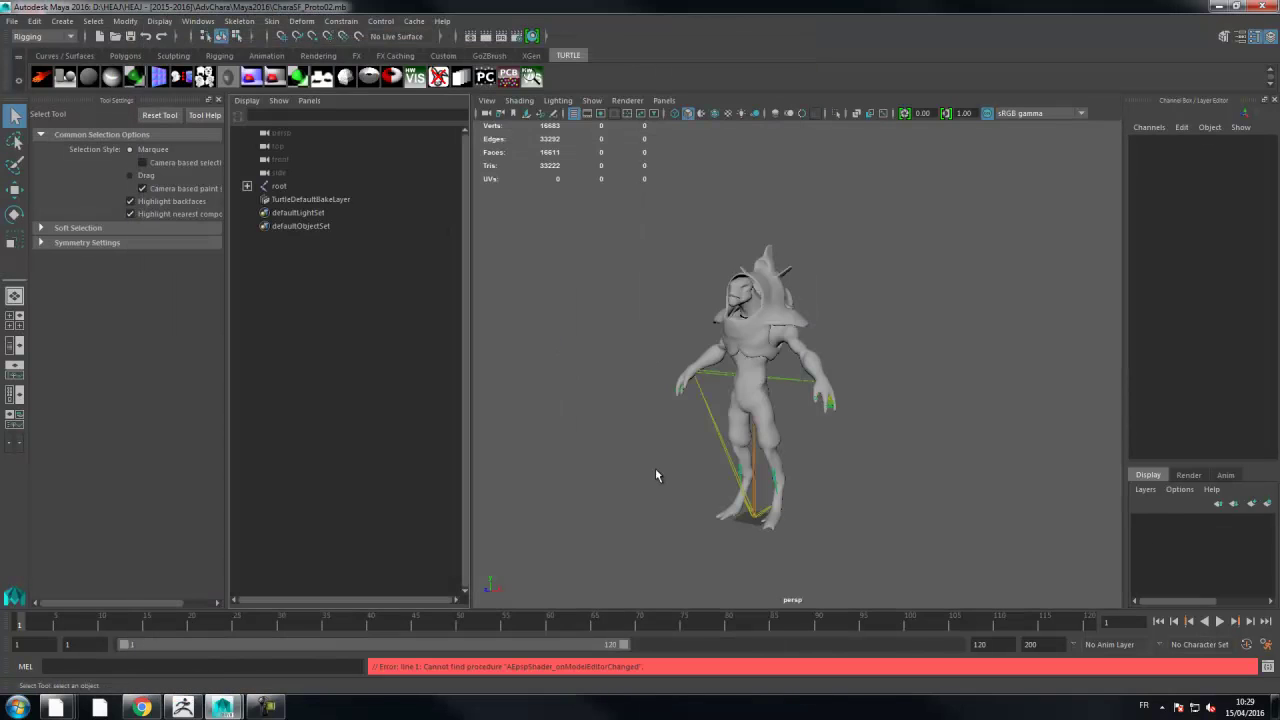
# - Orbit to a three-quarter view of the character and scrub the animation back to frame 1
pyautogui.keyDown('alt'); pyautogui.moveTo(650, 468); pyautogui.dragTo(625, 432); pyautogui.keyUp('alt')
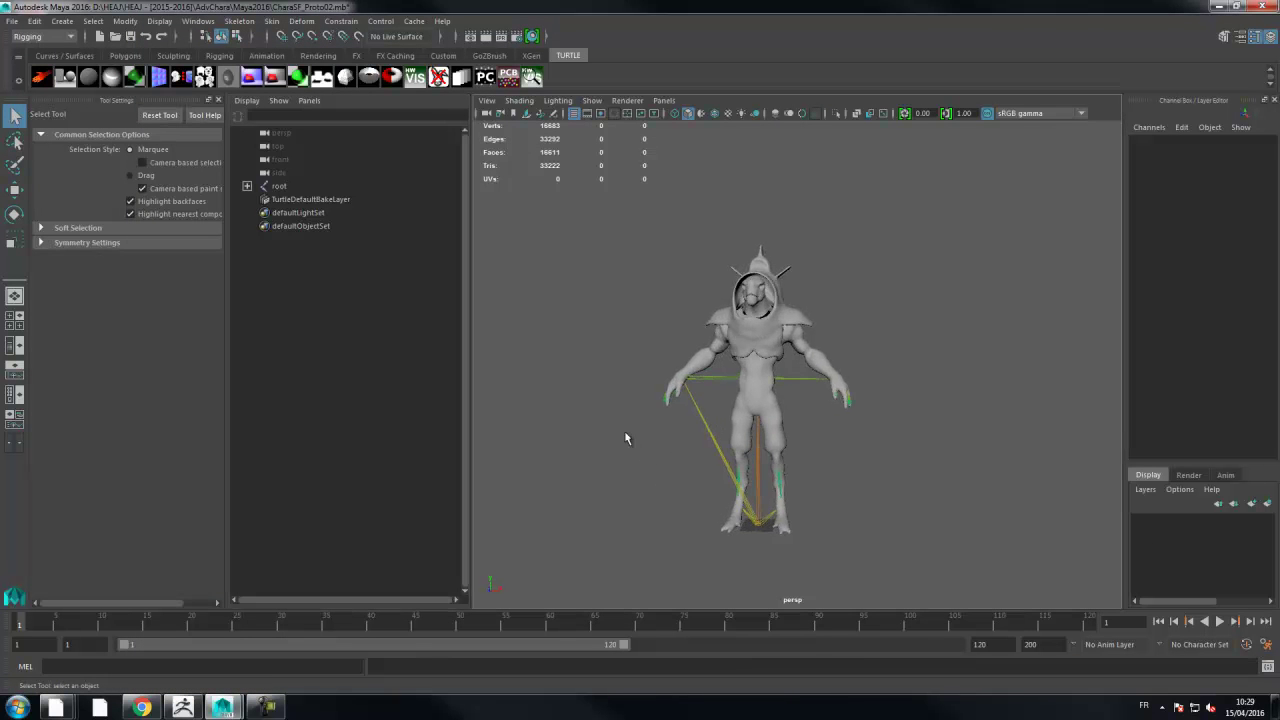
pyautogui.keyDown('alt'); pyautogui.moveTo(625, 432); pyautogui.dragTo(689, 429, button='right'); pyautogui.keyUp('alt')
pyautogui.keyDown('alt'); pyautogui.moveTo(689, 429); pyautogui.dragTo(684, 453); pyautogui.keyUp('alt')
pyautogui.moveTo(43, 622)
pyautogui.mouseDown()
pyautogui.moveTo(271, 620)
pyautogui.moveTo(20, 622)
pyautogui.mouseUp()
# - Reload CharaSF_Proto02.mb without saving current changes, then orbit to inspect the standalone rigged character
pyautogui.click(14, 20)
pyautogui.click(26, 42)
pyautogui.click(640, 357)
pyautogui.click(12, 20)
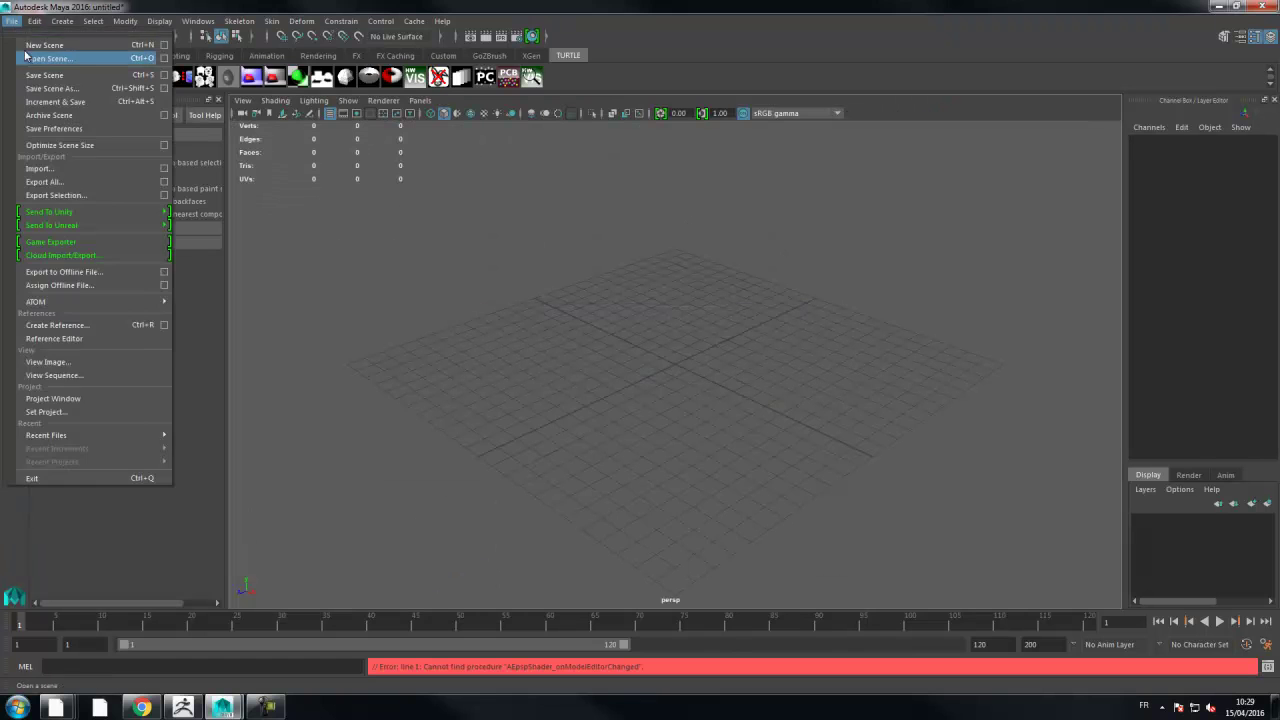
pyautogui.click(28, 50)
pyautogui.doubleClick(297, 93)
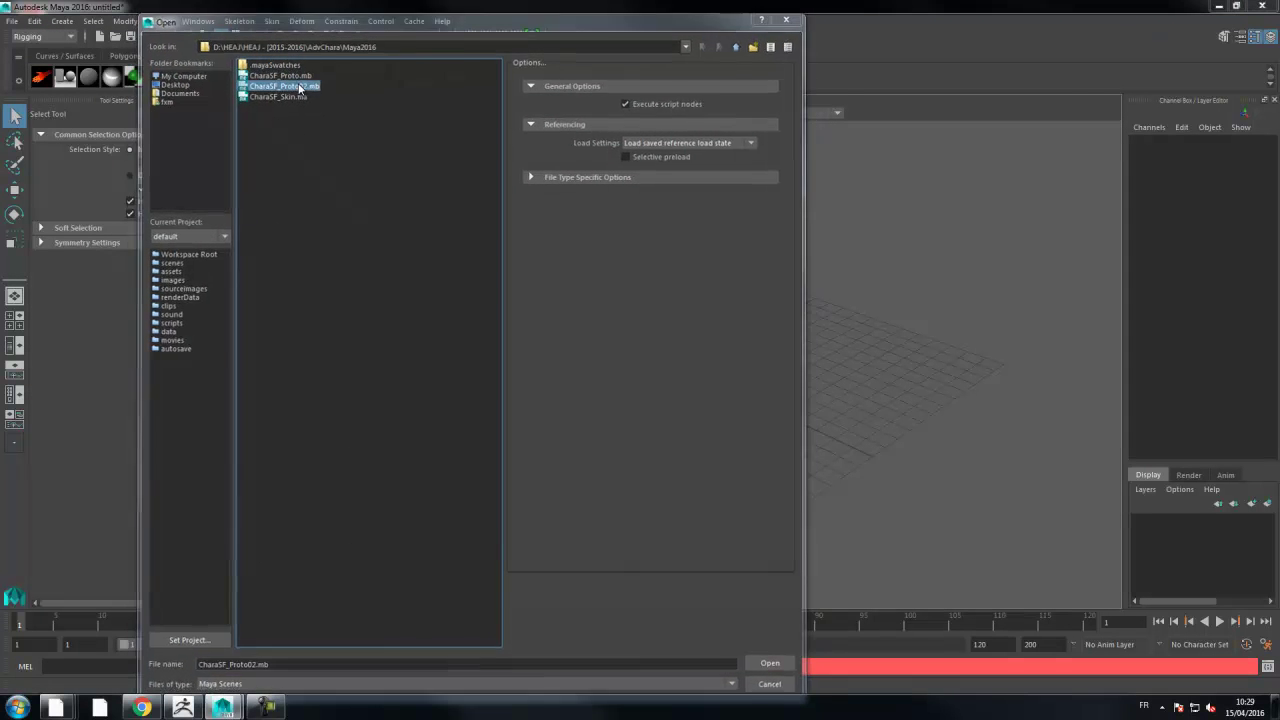
pyautogui.click(640, 357)
pyautogui.moveTo(871, 390)
pyautogui.keyDown('alt'); pyautogui.mouseDown()
pyautogui.moveTo(809, 380)
pyautogui.moveTo(923, 377)
pyautogui.moveTo(881, 388)
pyautogui.mouseUp(); pyautogui.keyUp('alt')
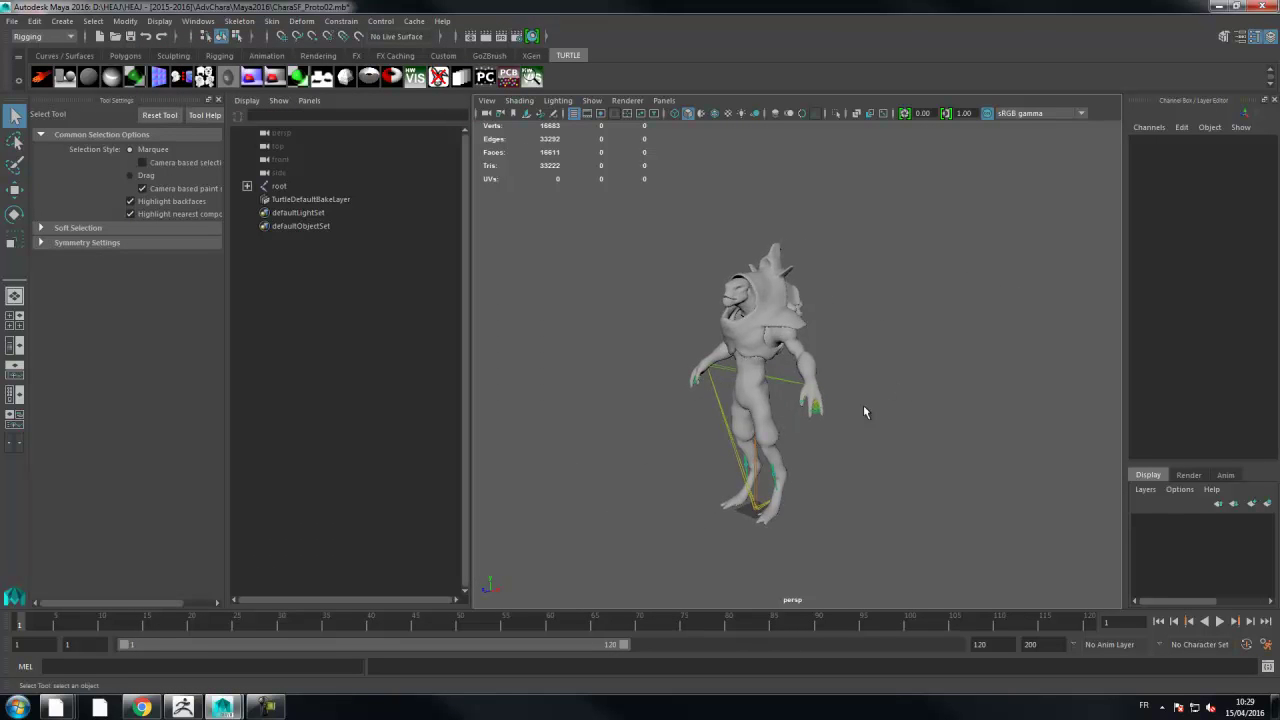